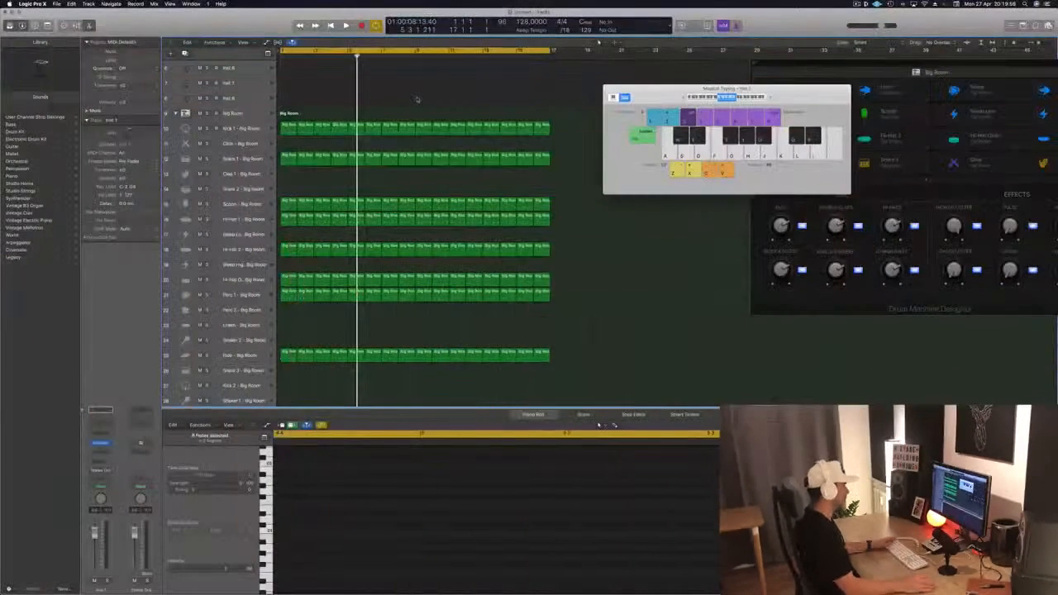
Play back the Big Room drum arrangement from the start and review its tracks down to the Ride track.
{"action": "key", "text": "space"}
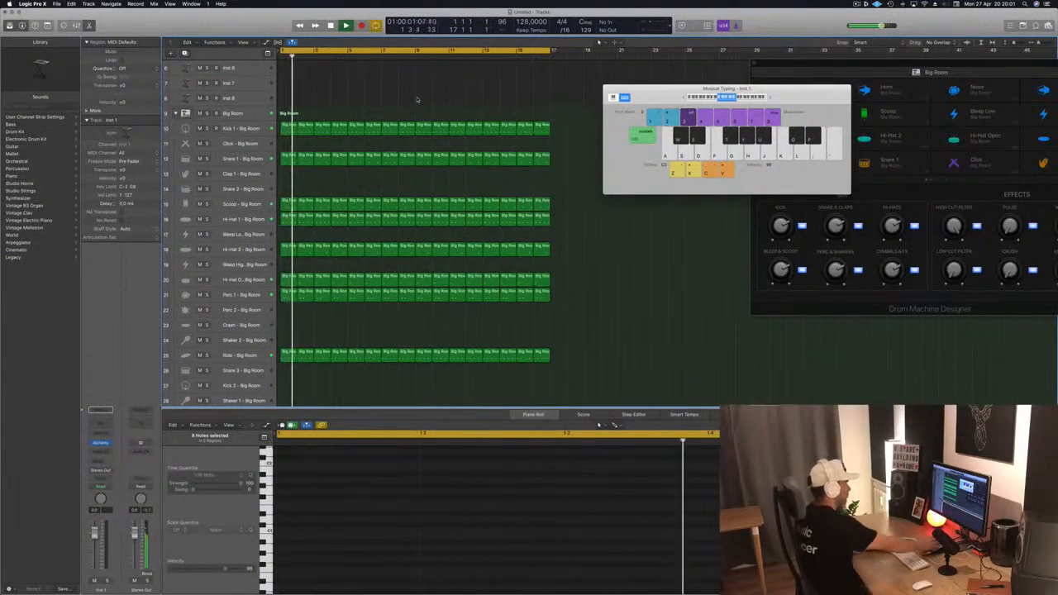
{"action": "scroll", "coordinate": [418, 99], "scroll_direction": "up", "scroll_amount": 5}
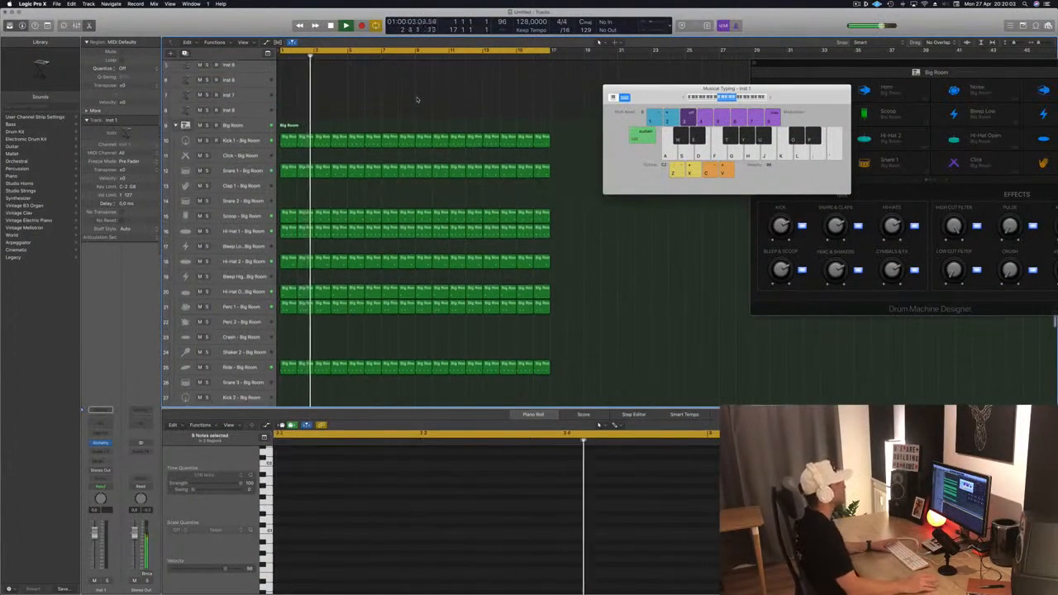
{"action": "key", "text": "super+Left"}
{"action": "scroll", "coordinate": [397, 142], "scroll_direction": "down", "scroll_amount": 8}
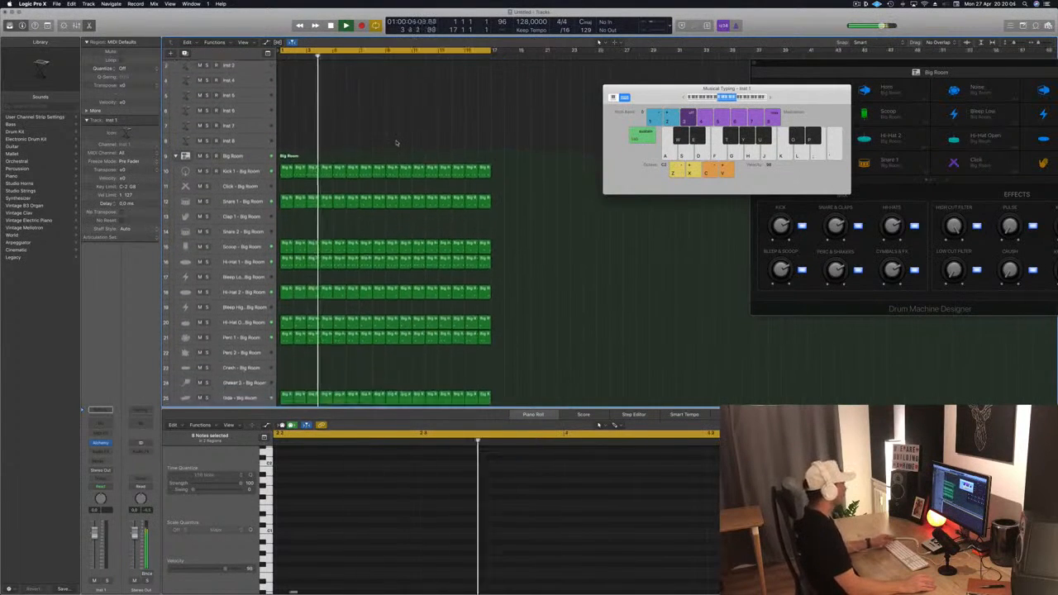
{"action": "left_click", "coordinate": [186, 273]}
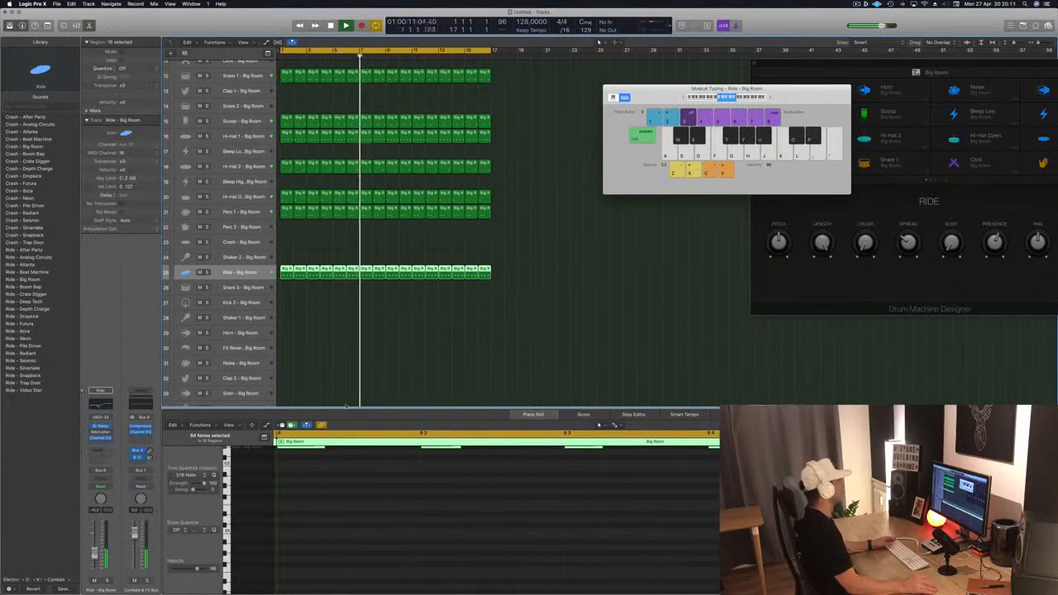
{"action": "scroll", "coordinate": [513, 202], "scroll_direction": "up", "scroll_amount": 6}
{"action": "scroll", "coordinate": [513, 202], "scroll_direction": "up", "scroll_amount": 3}
{"action": "key", "text": "space"}
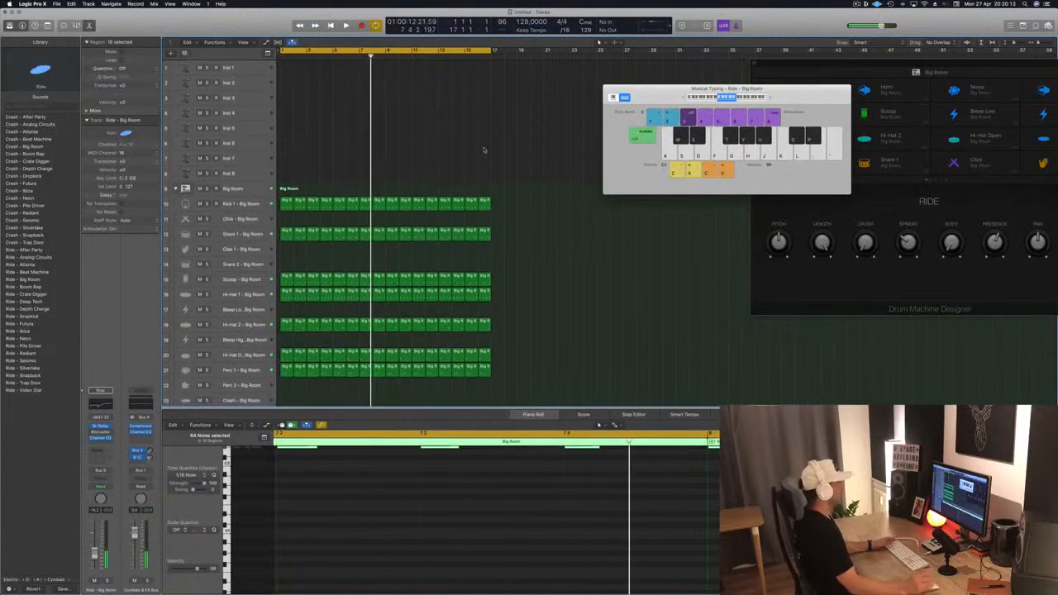
Select the Inst 1 track, increase its height, and open its Alchemy synth over the arrangement.
{"action": "left_click", "coordinate": [225, 68]}
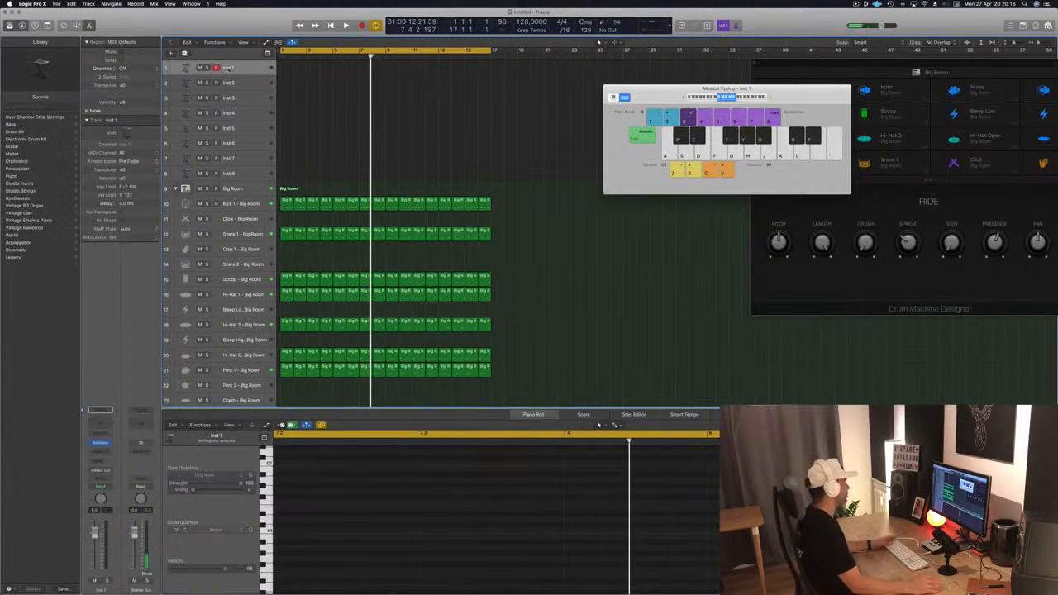
{"action": "left_click_drag", "start_coordinate": [241, 73], "coordinate": [241, 101]}
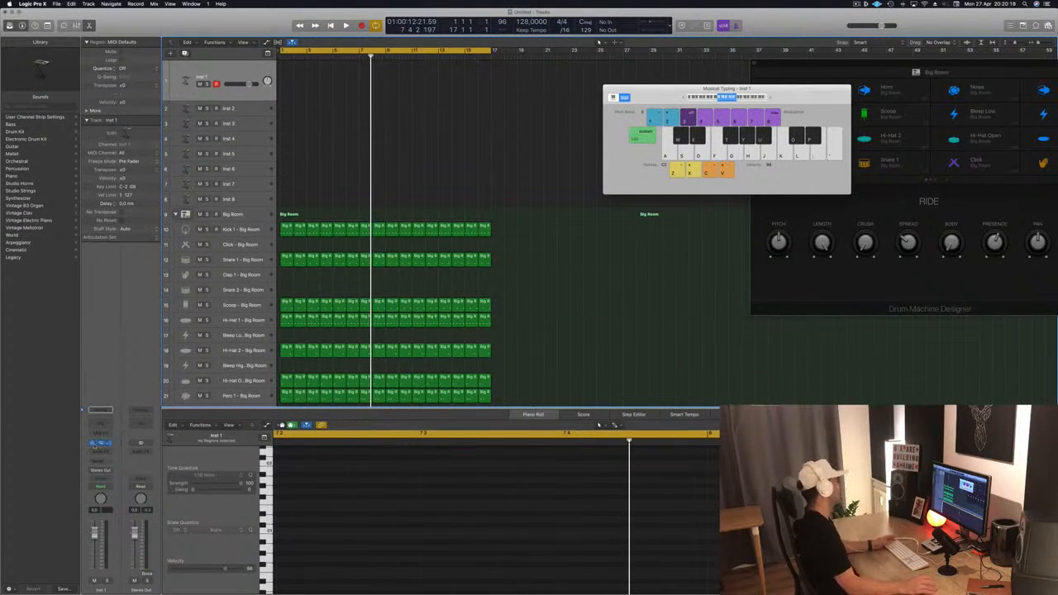
{"action": "left_click", "coordinate": [101, 443]}
{"action": "left_click", "coordinate": [100, 444]}
{"action": "left_click", "coordinate": [101, 444]}
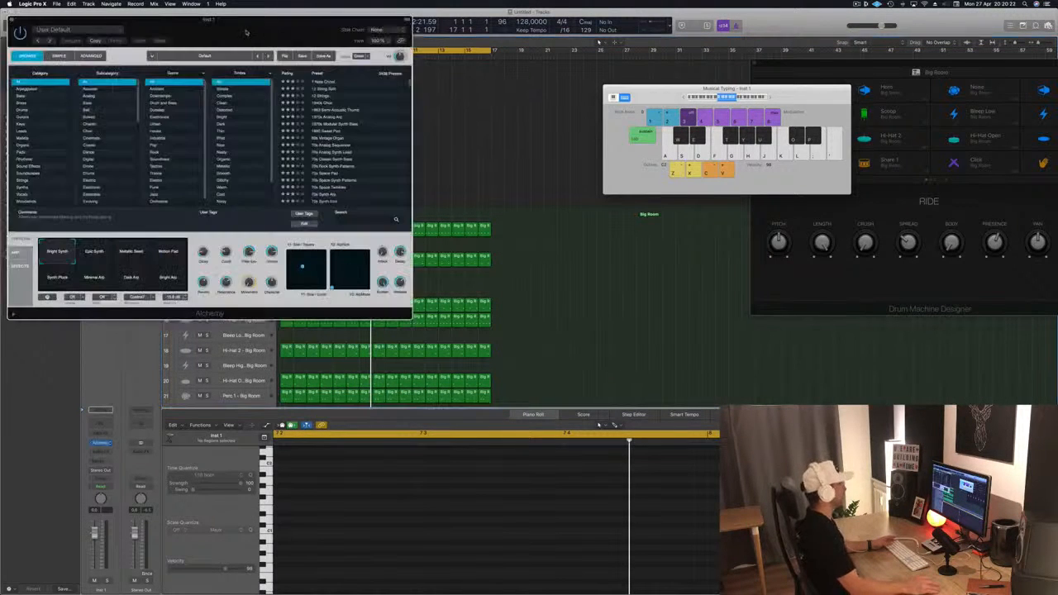
{"action": "left_click_drag", "start_coordinate": [248, 31], "coordinate": [593, 67]}
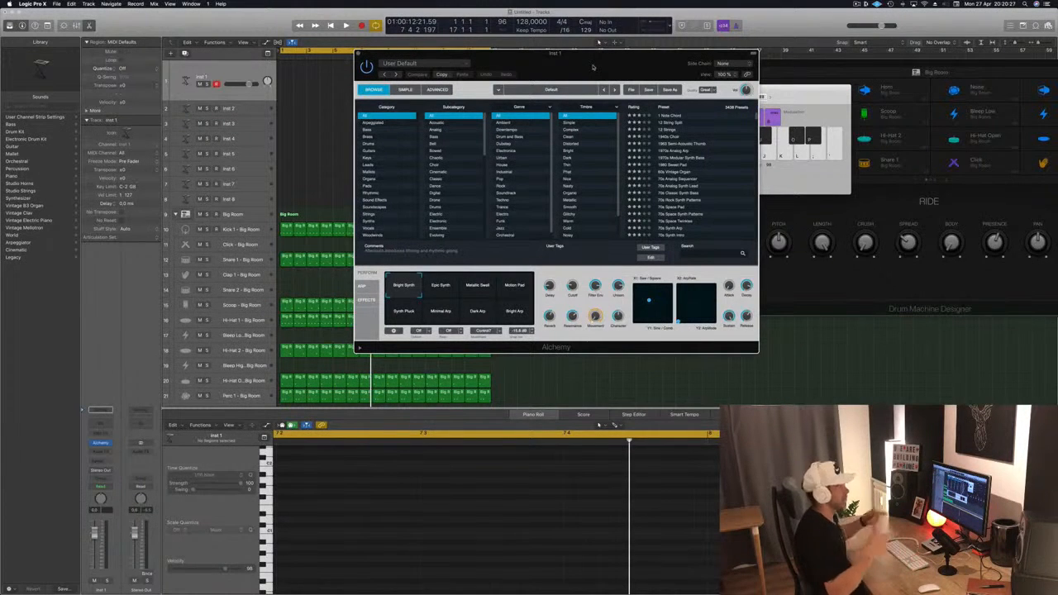
{"action": "left_click_drag", "start_coordinate": [594, 60], "coordinate": [543, 58]}
Filter the Alchemy presets to the Bass category and load the Noisy Synth Bass preset.
{"action": "left_click", "coordinate": [316, 128]}
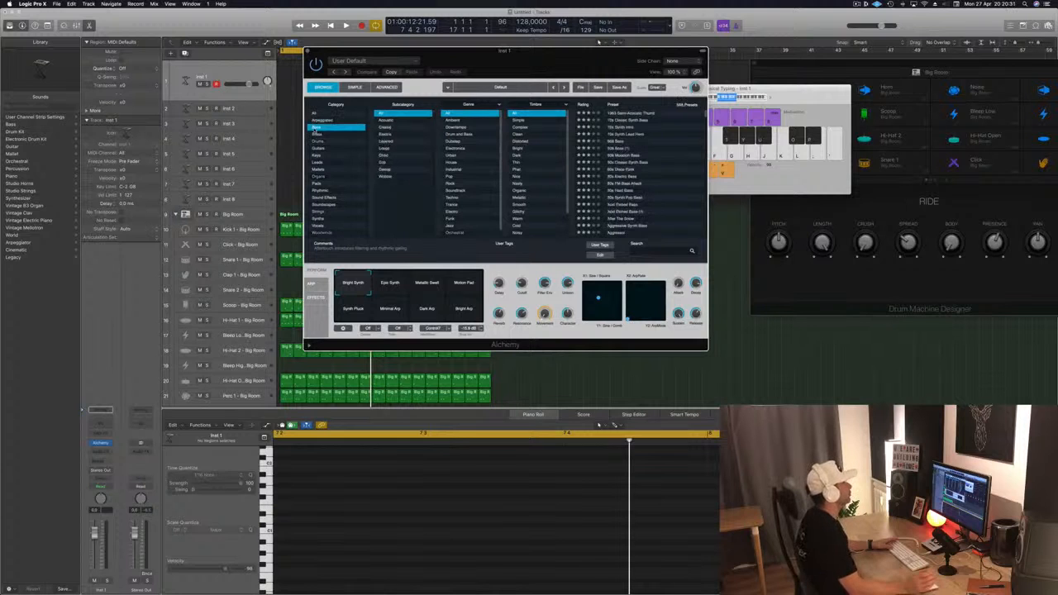
{"action": "scroll", "coordinate": [608, 163], "scroll_direction": "down", "scroll_amount": 10}
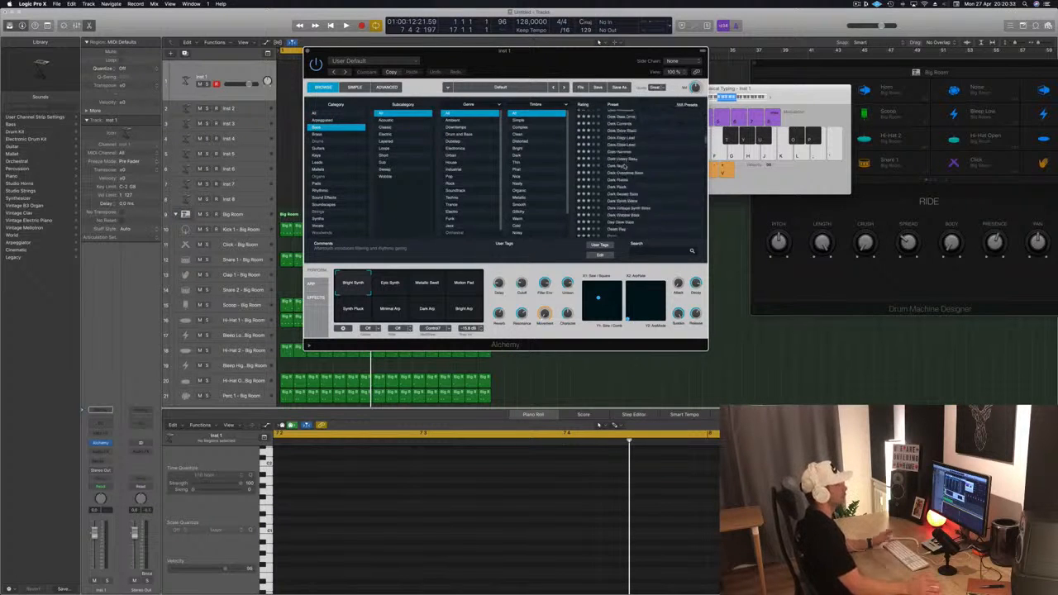
{"action": "scroll", "coordinate": [645, 187], "scroll_direction": "down", "scroll_amount": 15}
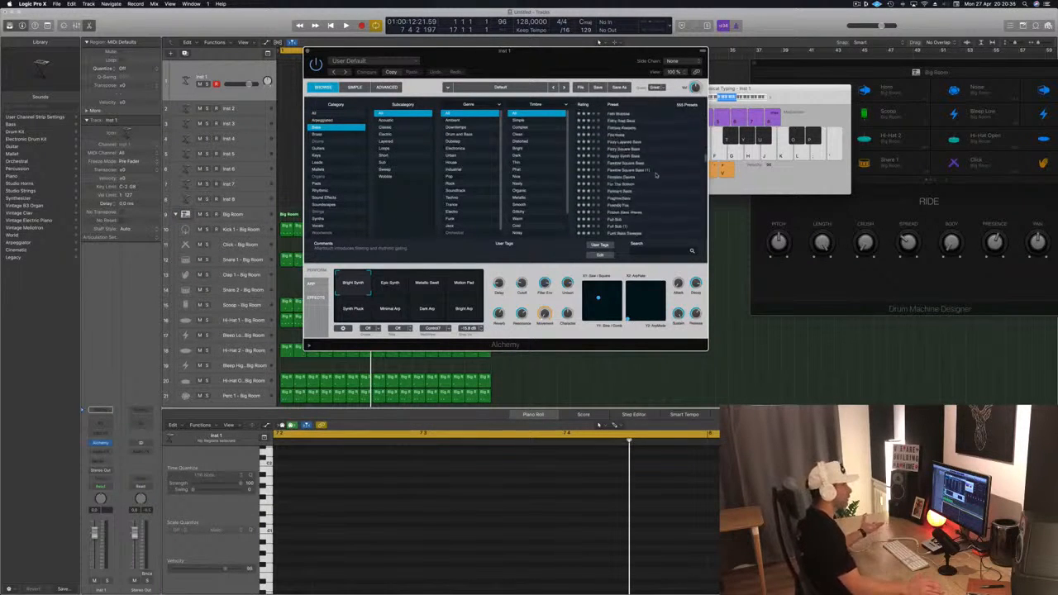
{"action": "scroll", "coordinate": [642, 189], "scroll_direction": "down", "scroll_amount": 3}
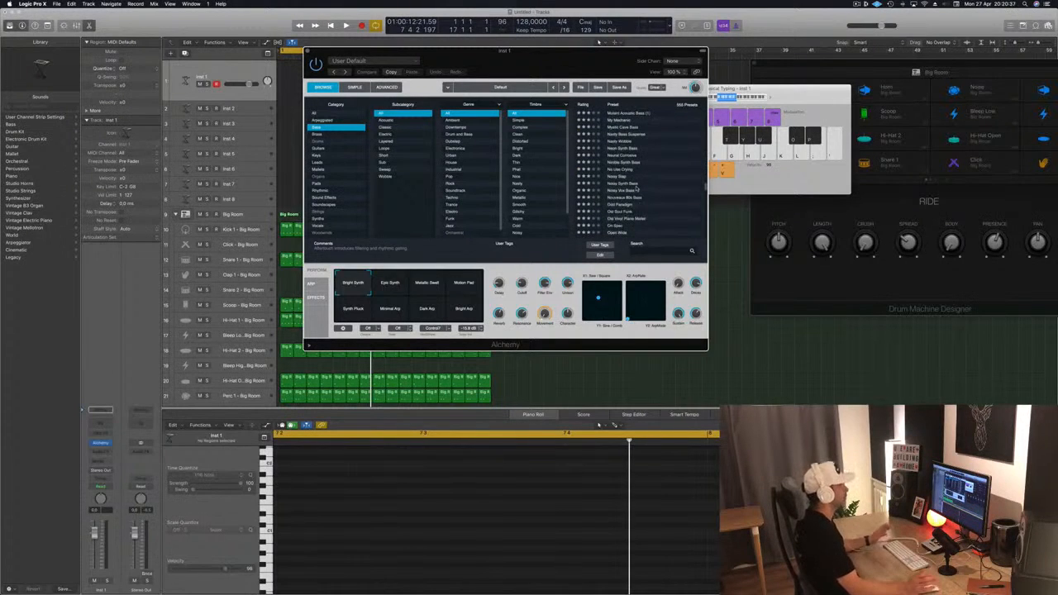
{"action": "left_click", "coordinate": [637, 185]}
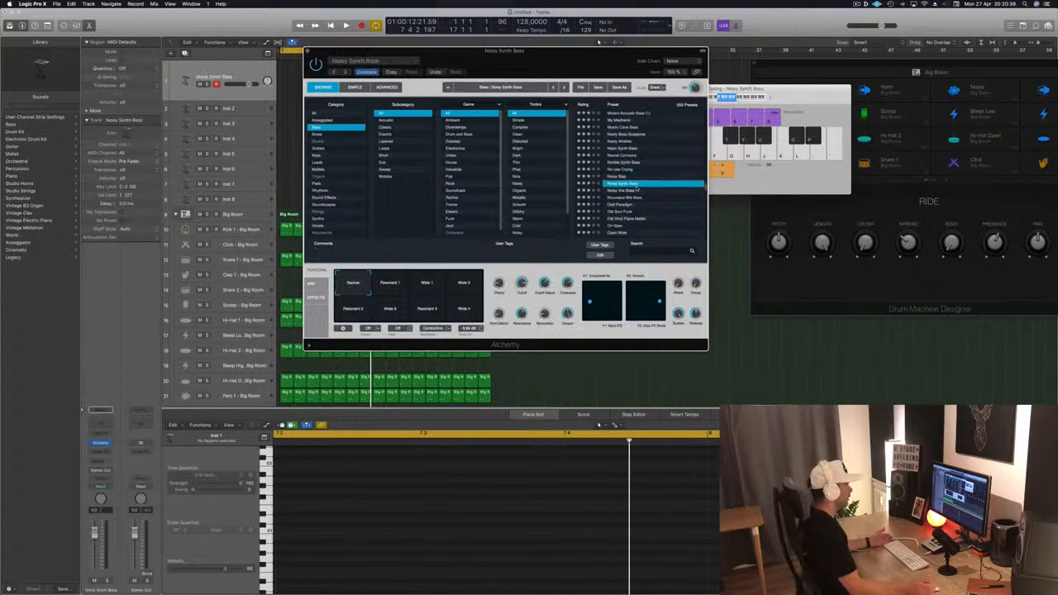
Lower the Musical Typing octave to C1 and audition the Noisy Synth Bass sound, keeping the keyboard clear of the synth.
{"action": "left_click_drag", "start_coordinate": [554, 50], "coordinate": [719, 113]}
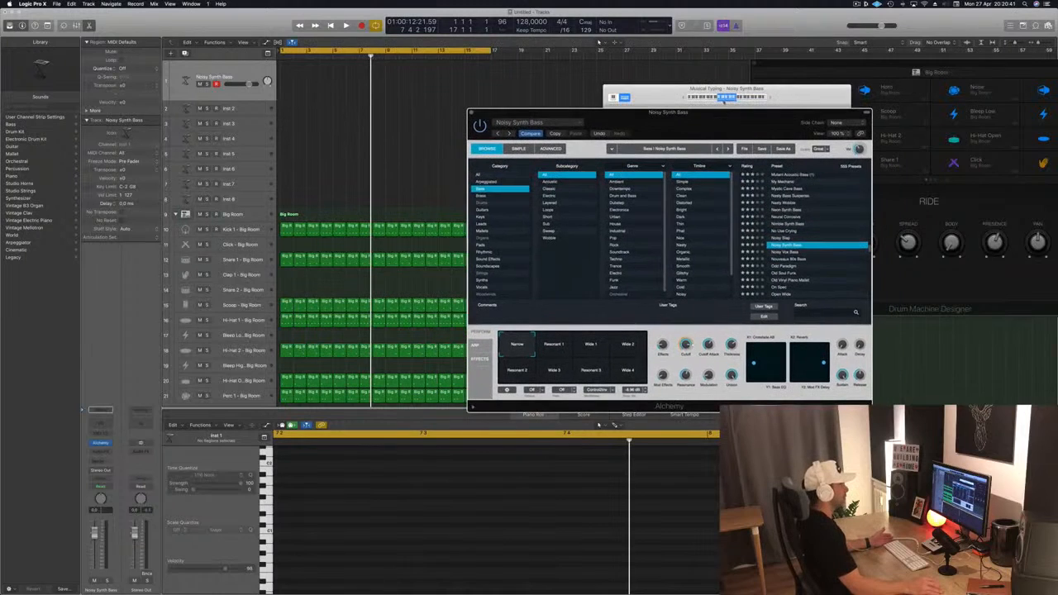
{"action": "left_click", "coordinate": [718, 97]}
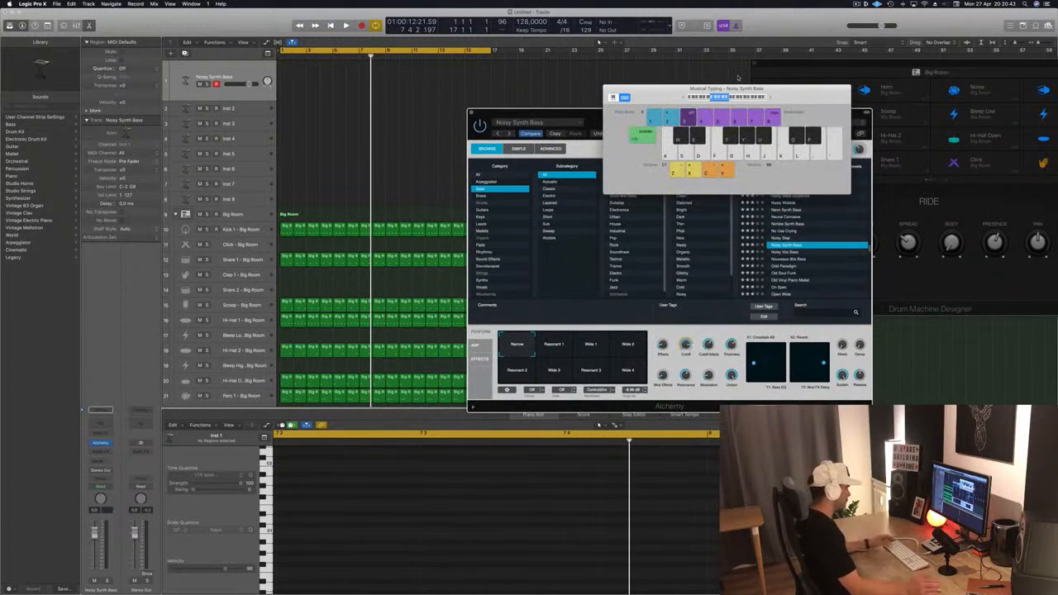
{"action": "key", "text": "f"}
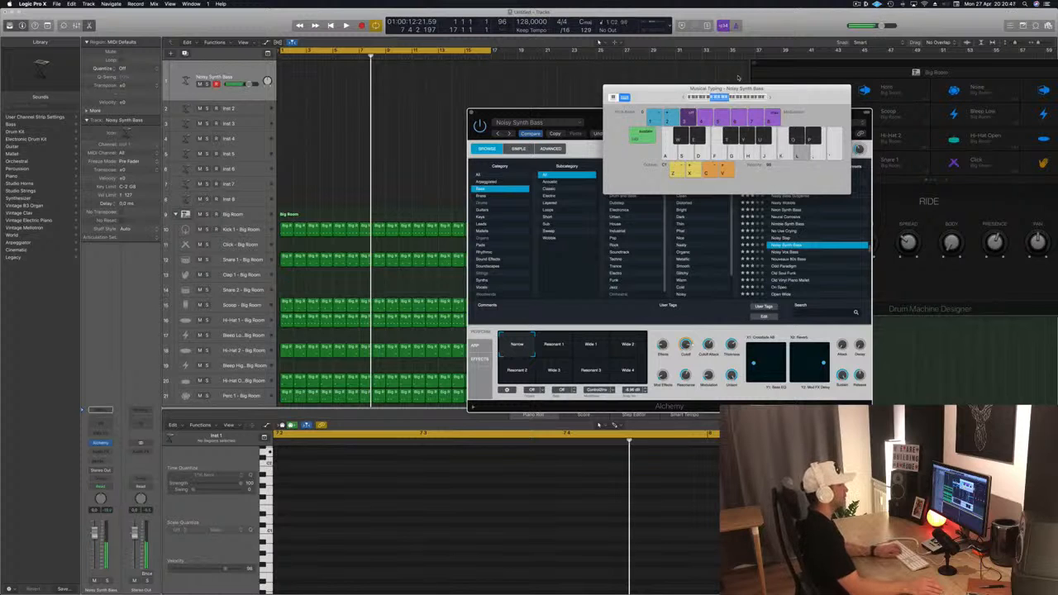
{"action": "left_click_drag", "start_coordinate": [790, 87], "coordinate": [704, 16]}
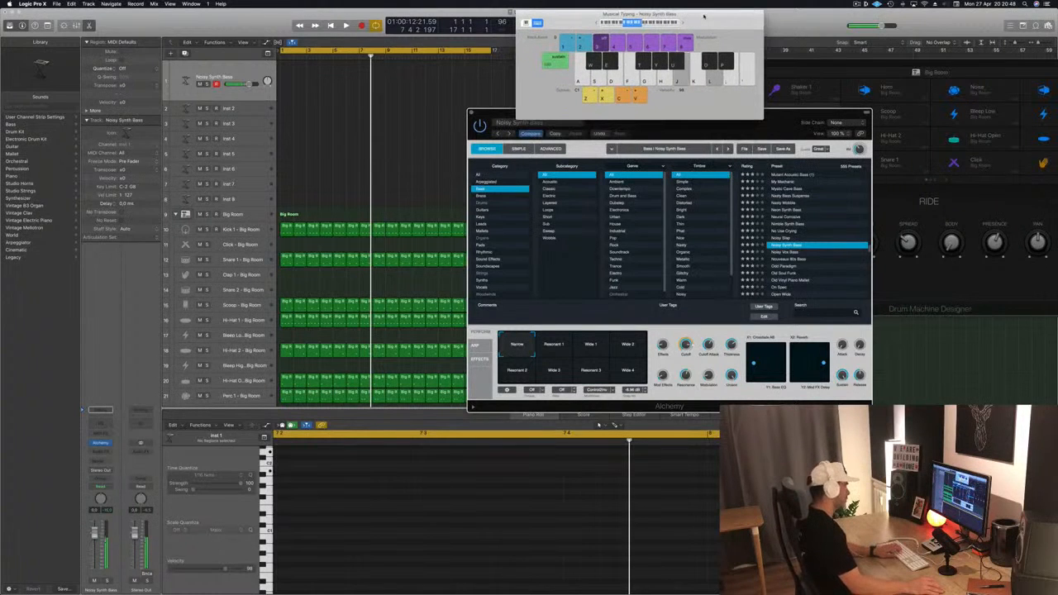
{"action": "key", "text": "Return"}
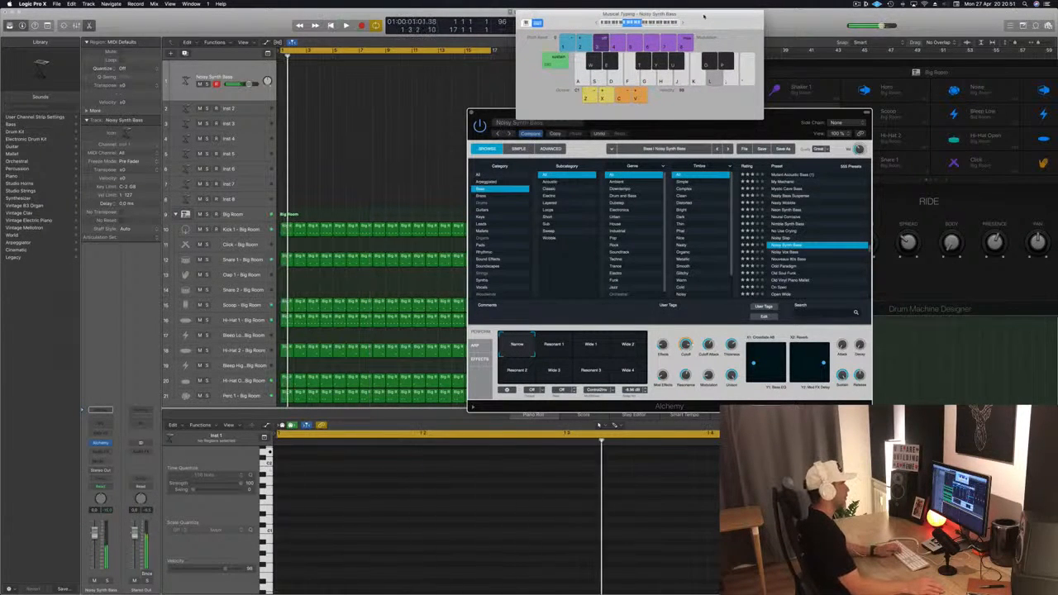
{"action": "key", "text": "k"}
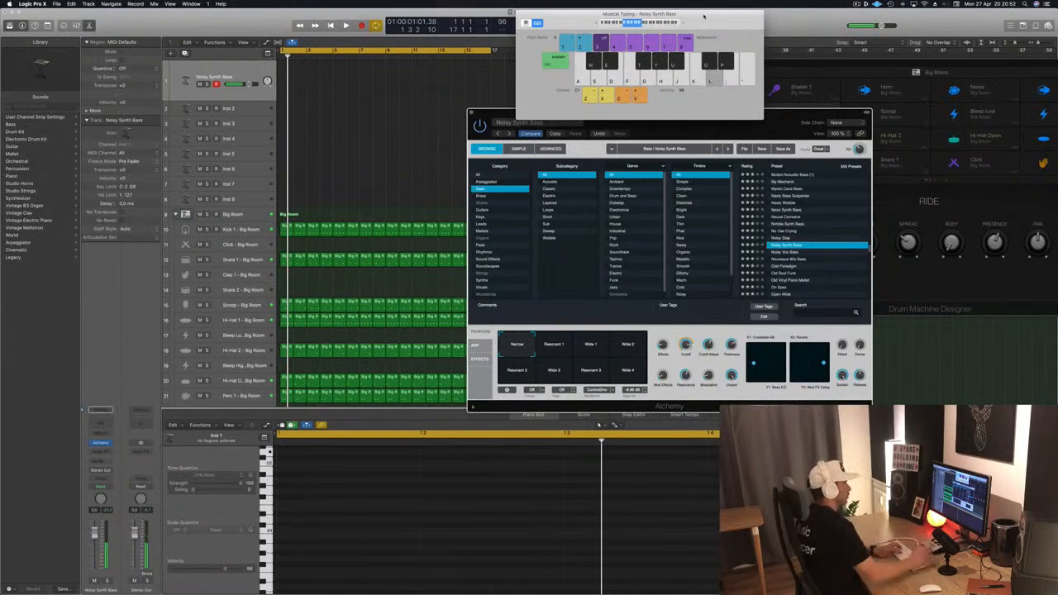
{"action": "key", "text": "j"}
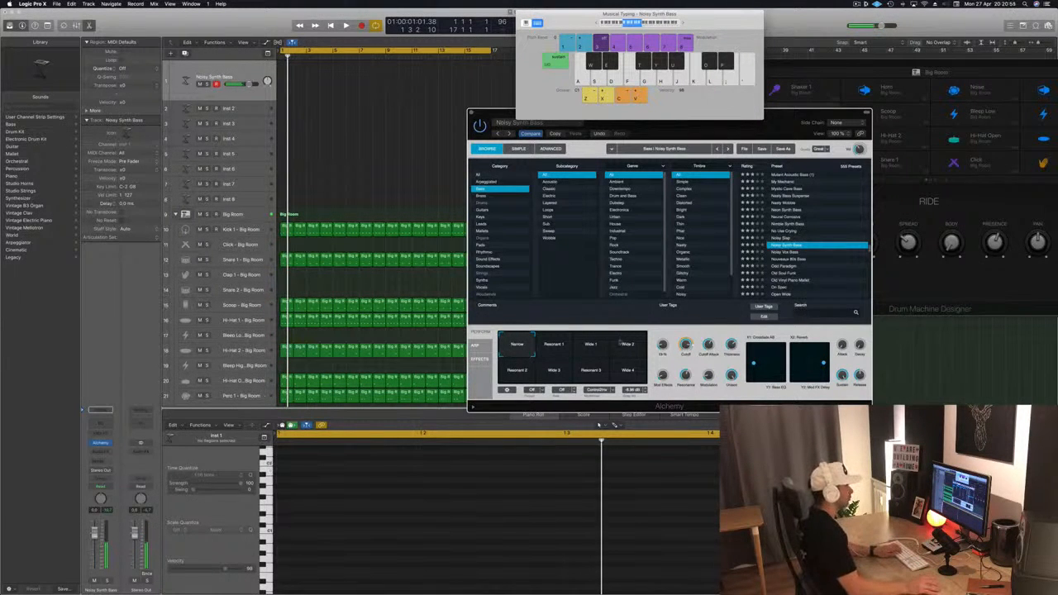
Try the Wide 1, Wide 2, Resonant 2 and Wide 3 performance variations of the Noisy Synth Bass preset.
{"action": "left_click", "coordinate": [605, 347]}
{"action": "left_click", "coordinate": [625, 347]}
{"action": "left_click", "coordinate": [518, 374]}
{"action": "left_click", "coordinate": [554, 372]}
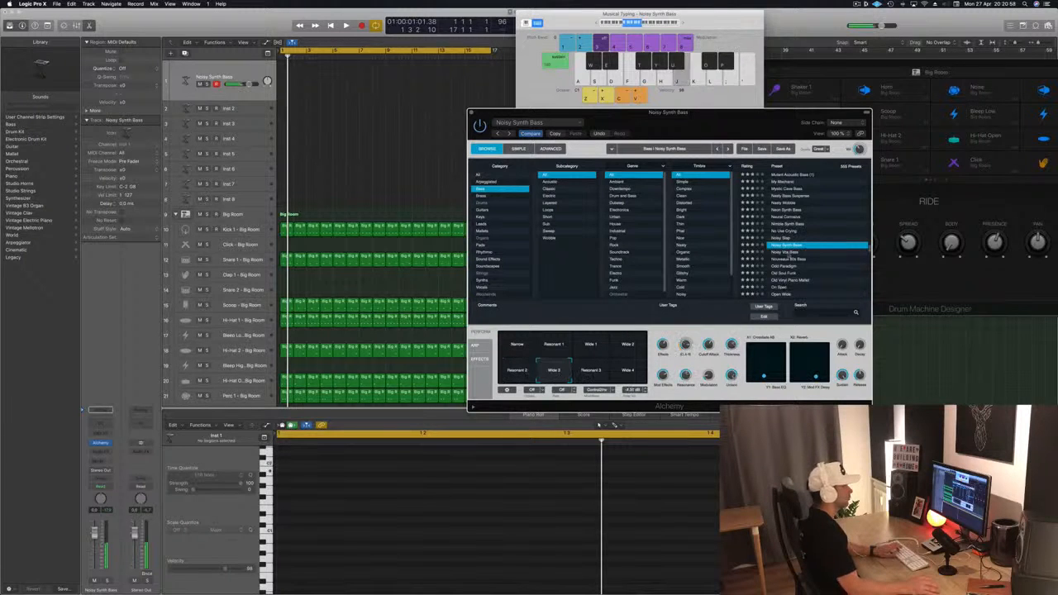
Load the Noisy Vox Bass preset in Alchemy and audition it.
{"action": "left_click", "coordinate": [785, 253]}
{"action": "key", "text": "k"}
{"action": "scroll", "coordinate": [814, 206], "scroll_direction": "down", "scroll_amount": 3}
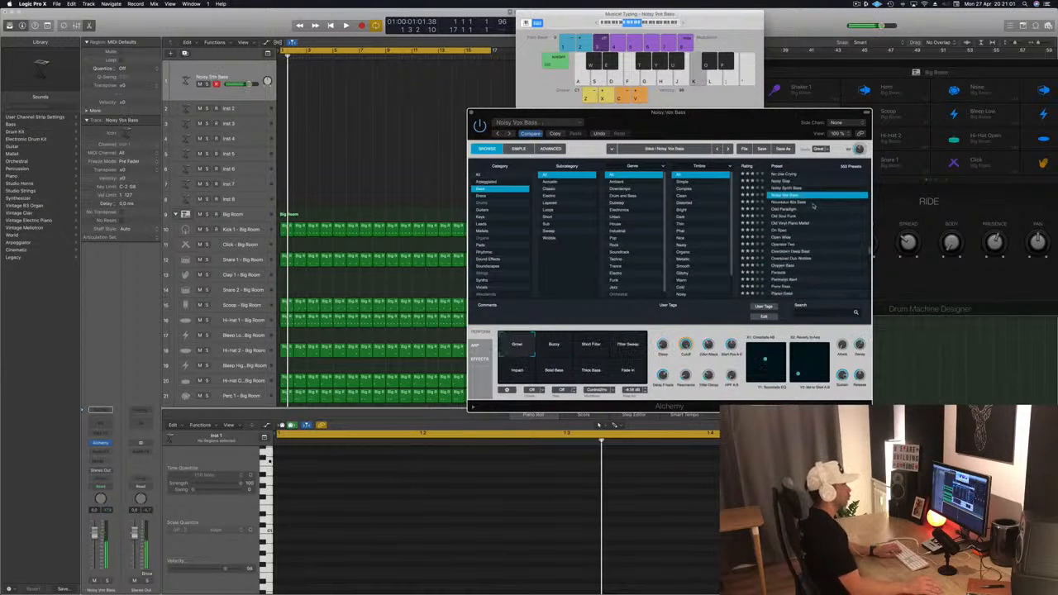
Load the Nouveaux 80s Bass preset and raise the Musical Typing octave to C2, moving the keyboard off the transport display.
{"action": "left_click", "coordinate": [785, 203]}
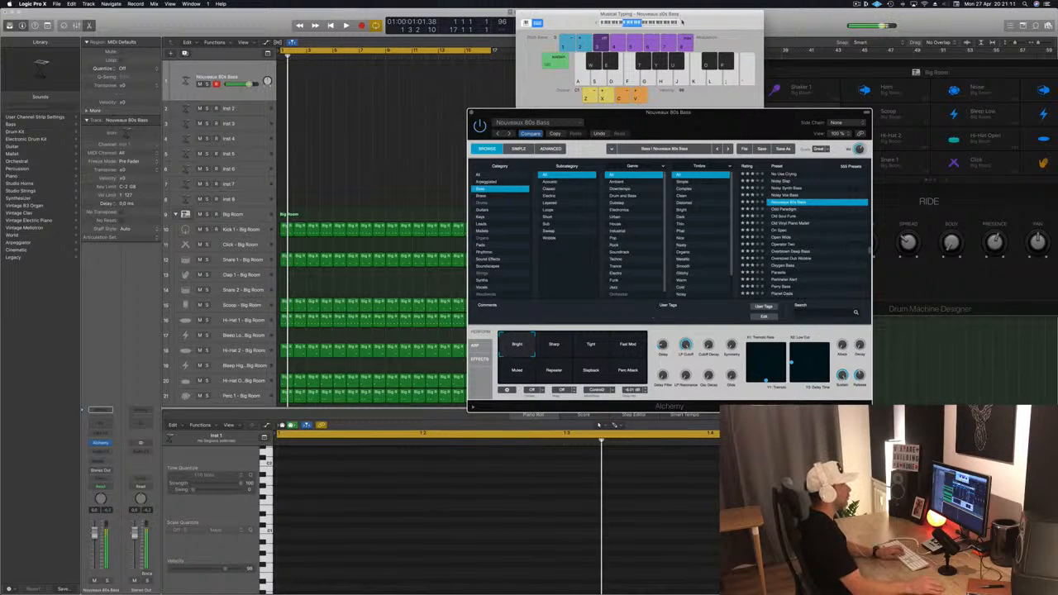
{"action": "left_click", "coordinate": [682, 21]}
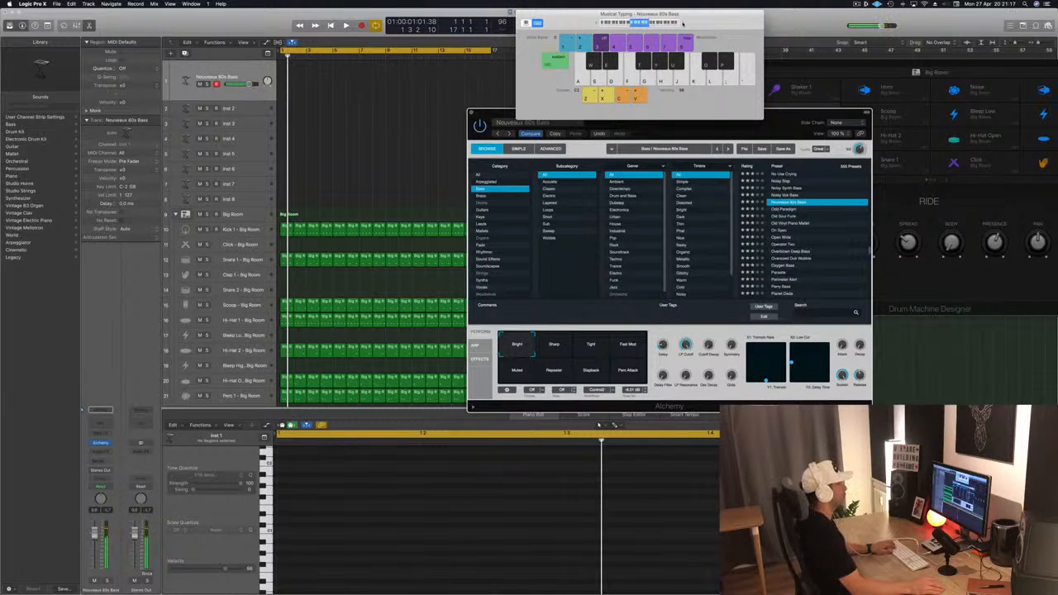
{"action": "left_click_drag", "start_coordinate": [719, 22], "coordinate": [908, 61]}
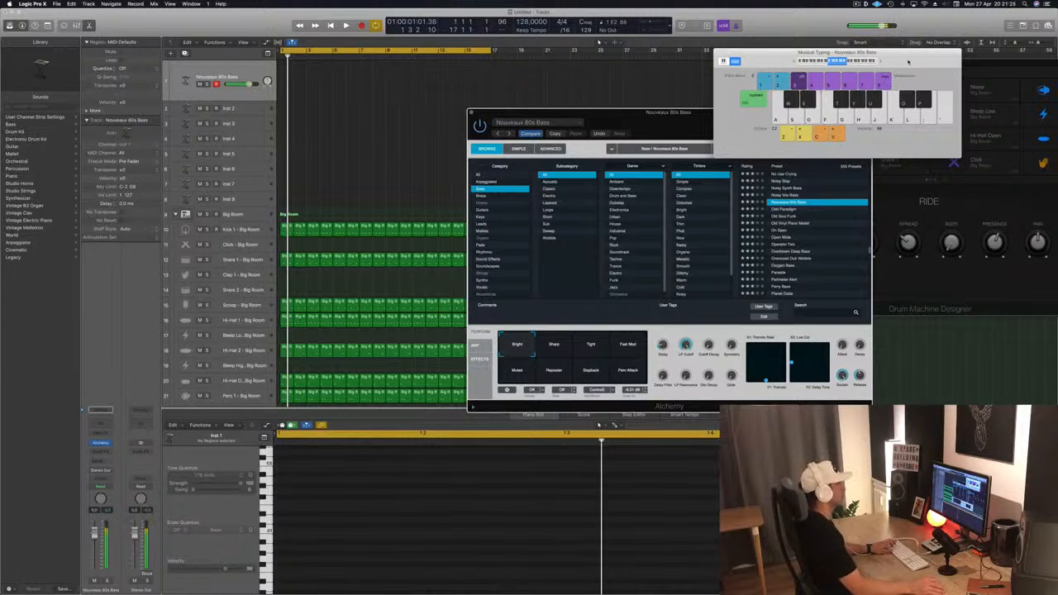
Record a repeated-note bass line of F, E and D on the Nouveaux 80s Bass track from bar 1 to about bar 7.
{"action": "key", "text": "space"}
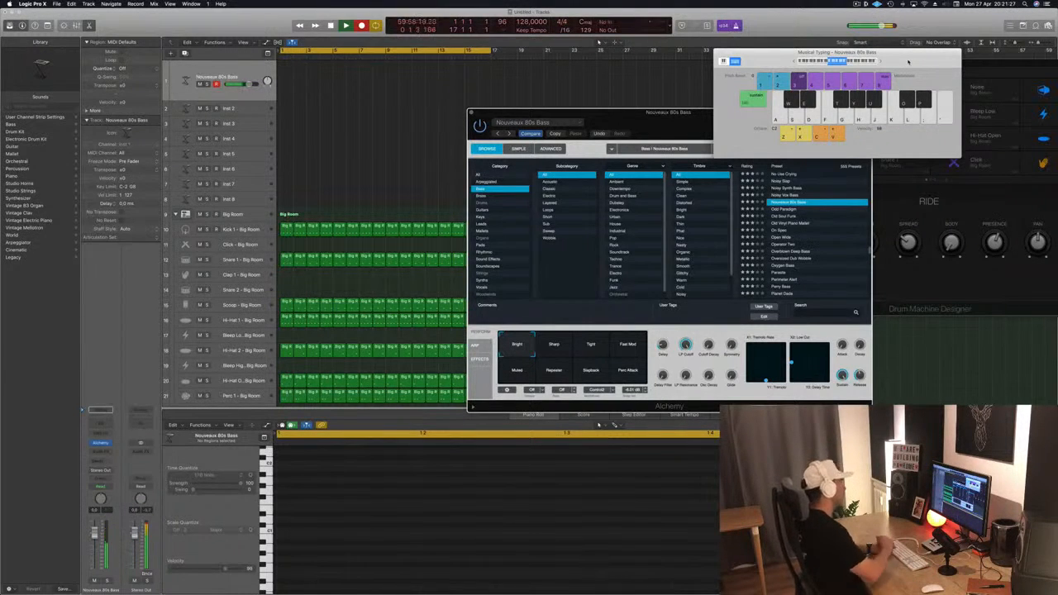
{"action": "key", "text": "f"}
{"action": "key", "text": "f"}
{"action": "key", "text": "f"}
{"action": "key", "text": "f"}
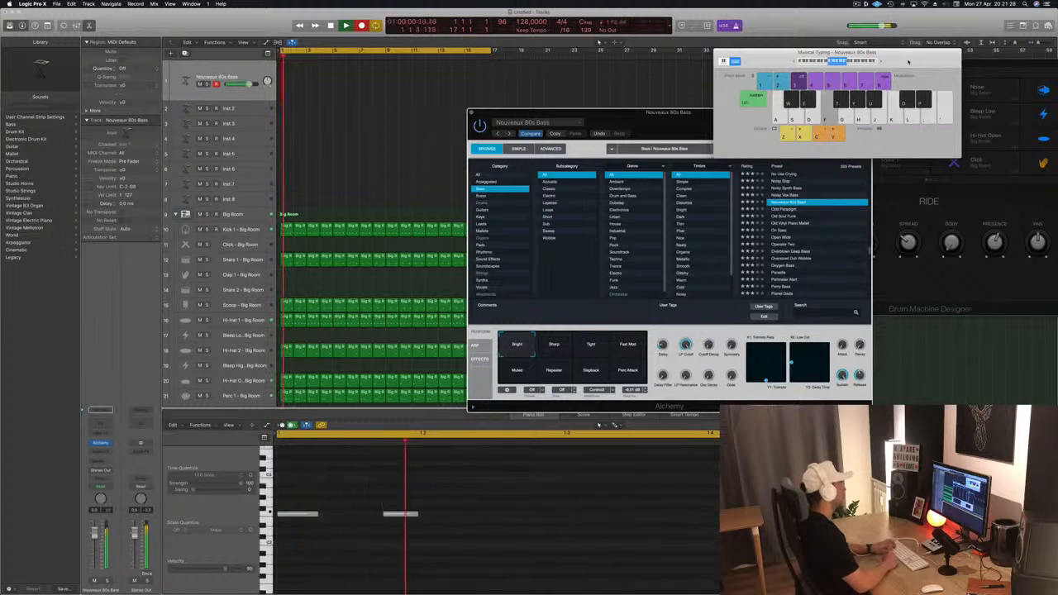
{"action": "key", "text": "d"}
{"action": "key", "text": "d"}
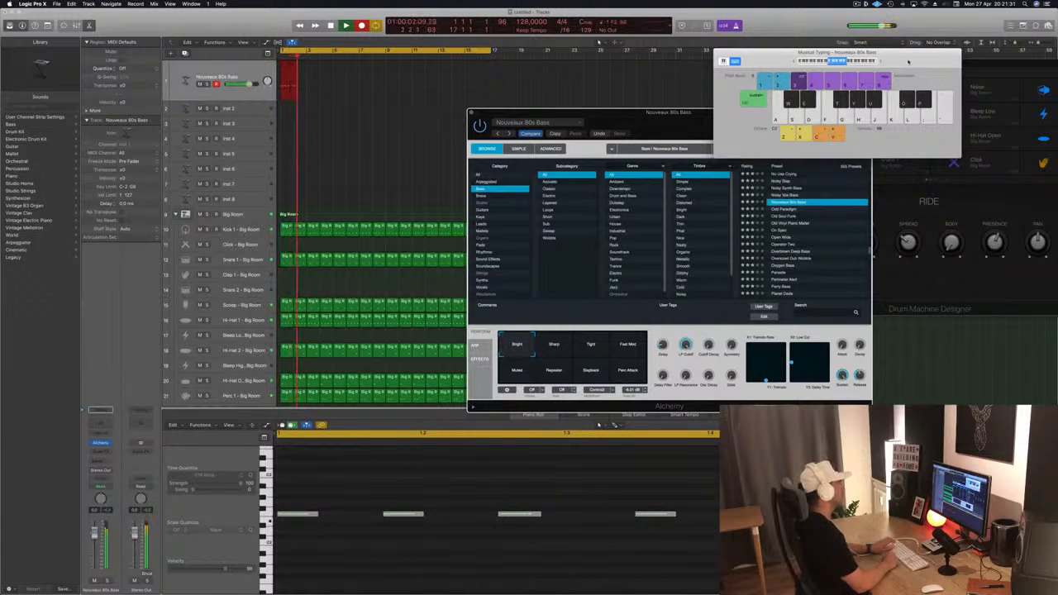
{"action": "key", "text": "s"}
{"action": "key", "text": "s"}
{"action": "key", "text": "f"}
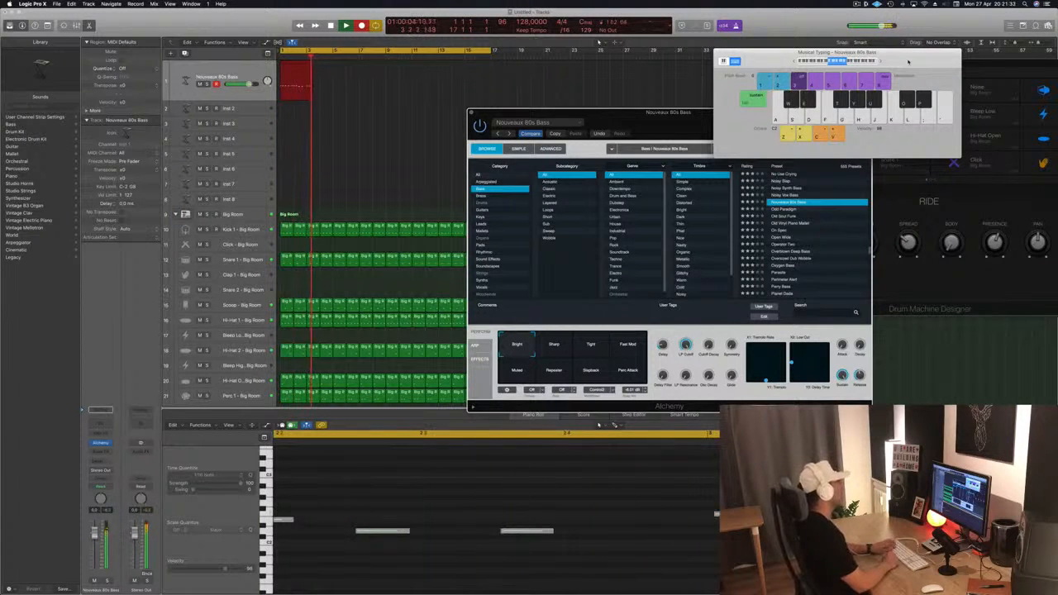
{"action": "key", "text": "f"}
{"action": "key", "text": "d"}
{"action": "key", "text": "d"}
{"action": "key", "text": "d"}
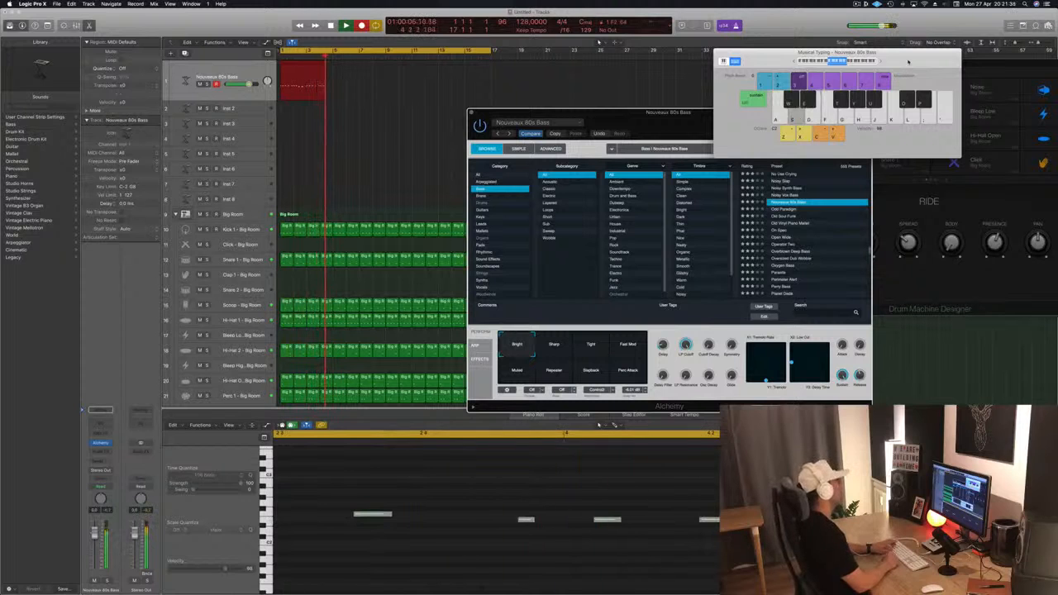
{"action": "key", "text": "f"}
{"action": "key", "text": "f"}
{"action": "key", "text": "f"}
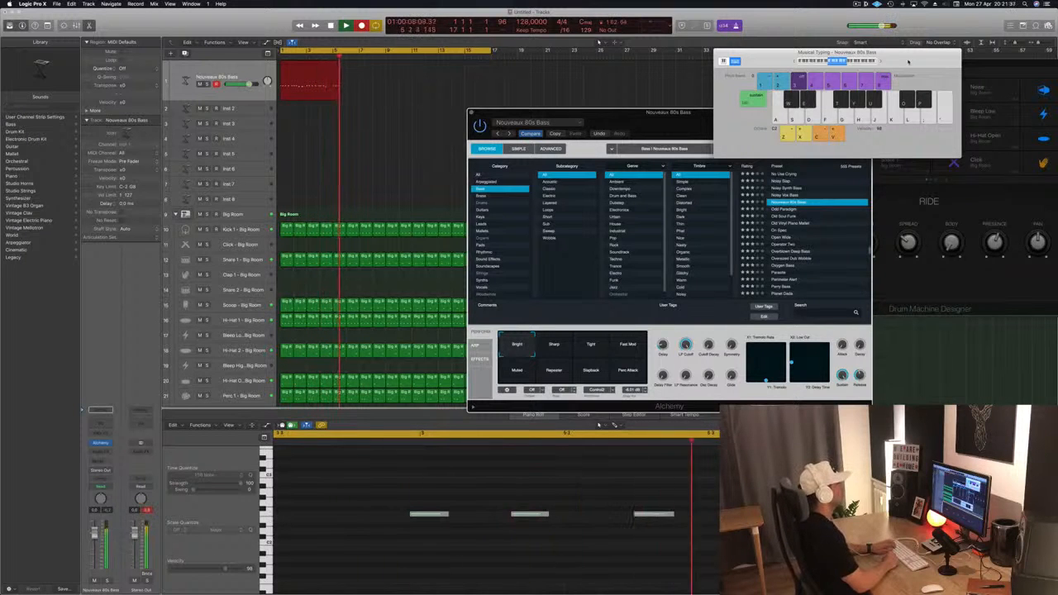
{"action": "key", "text": "d"}
{"action": "key", "text": "d"}
{"action": "key", "text": "d"}
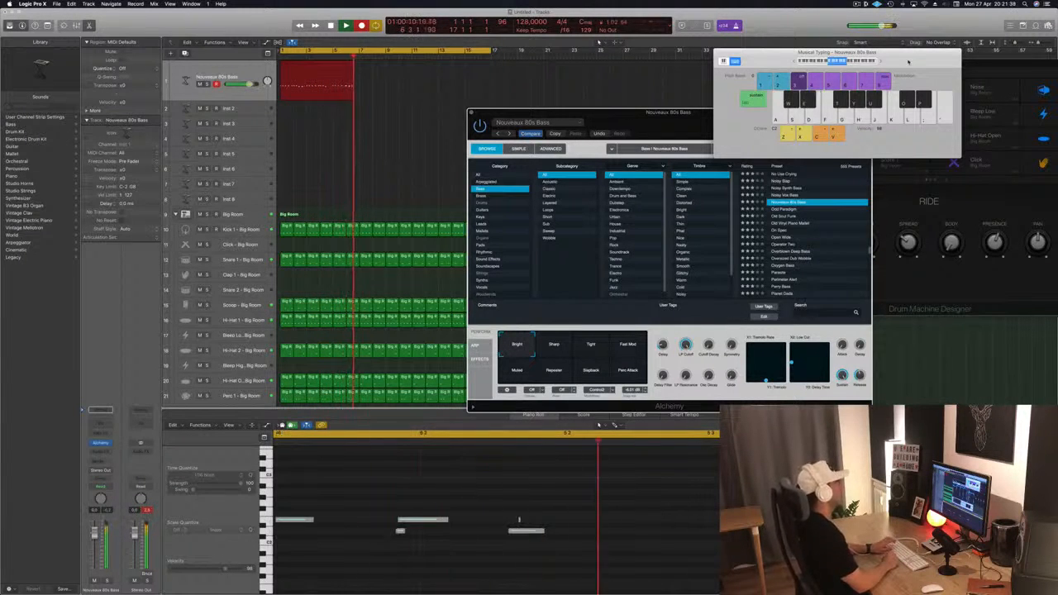
{"action": "key", "text": "space"}
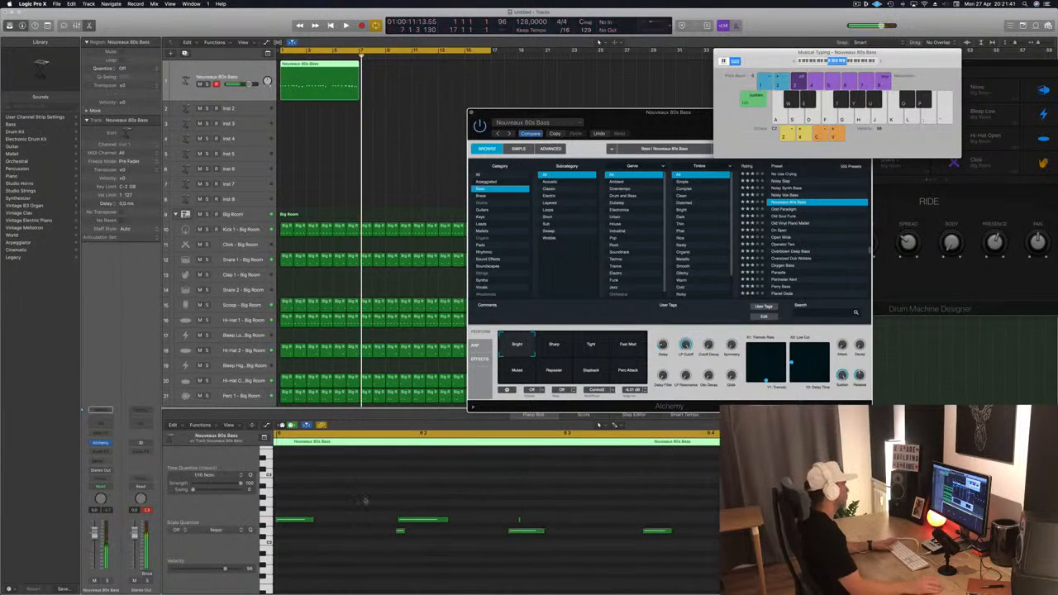
Play back the recorded bass line with the drums from the start of the project.
{"action": "key", "text": "Return"}
{"action": "key", "text": "space"}
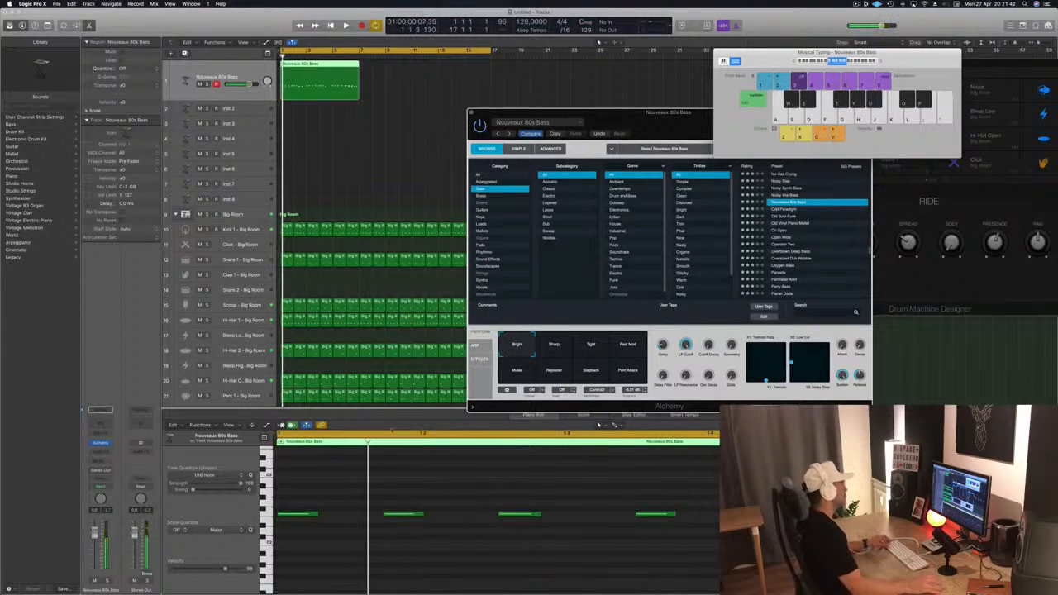
Quantize all notes of the recorded bass region to 1/16 notes and check the timing in playback from the start.
{"action": "scroll", "coordinate": [402, 468], "scroll_direction": "down", "scroll_amount": 10}
{"action": "scroll", "coordinate": [402, 468], "scroll_direction": "up", "scroll_amount": 5}
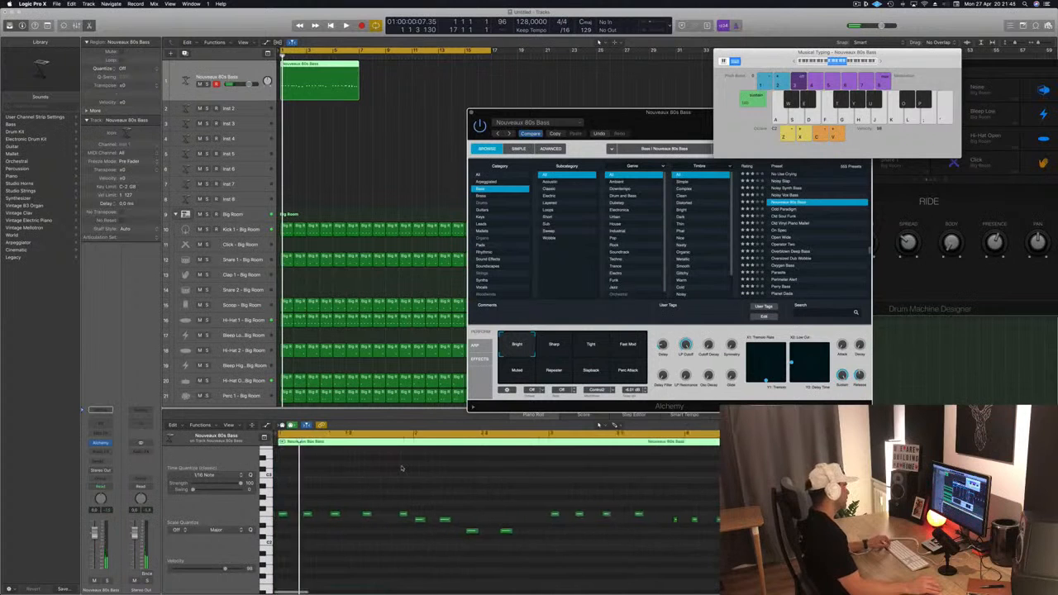
{"action": "left_click", "coordinate": [351, 561]}
{"action": "key", "text": "super+a"}
{"action": "key", "text": "space"}
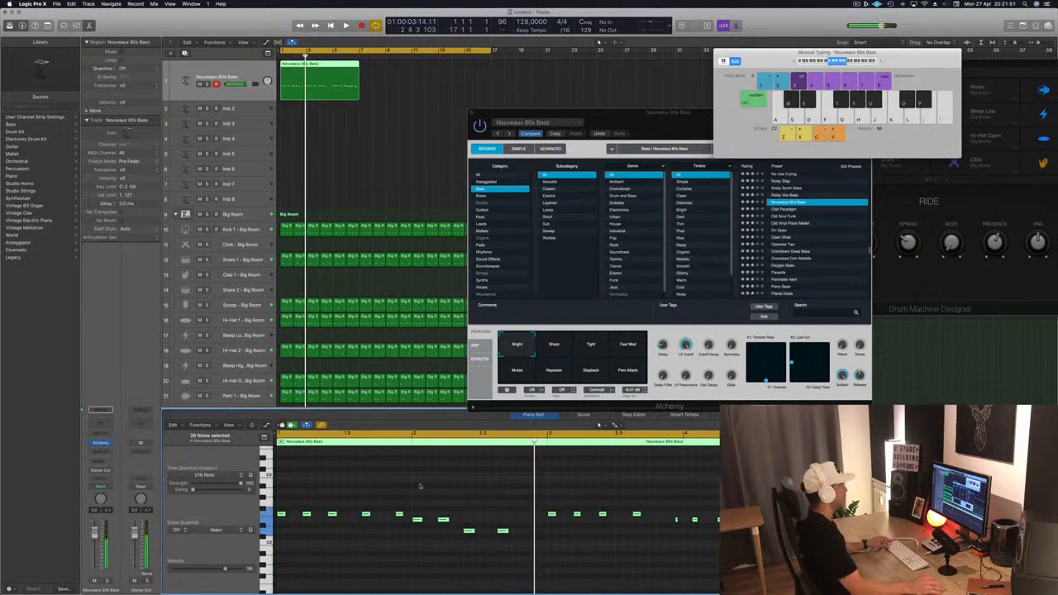
{"action": "key", "text": "super+Left"}
{"action": "key", "text": "space"}
{"action": "key", "text": "space"}
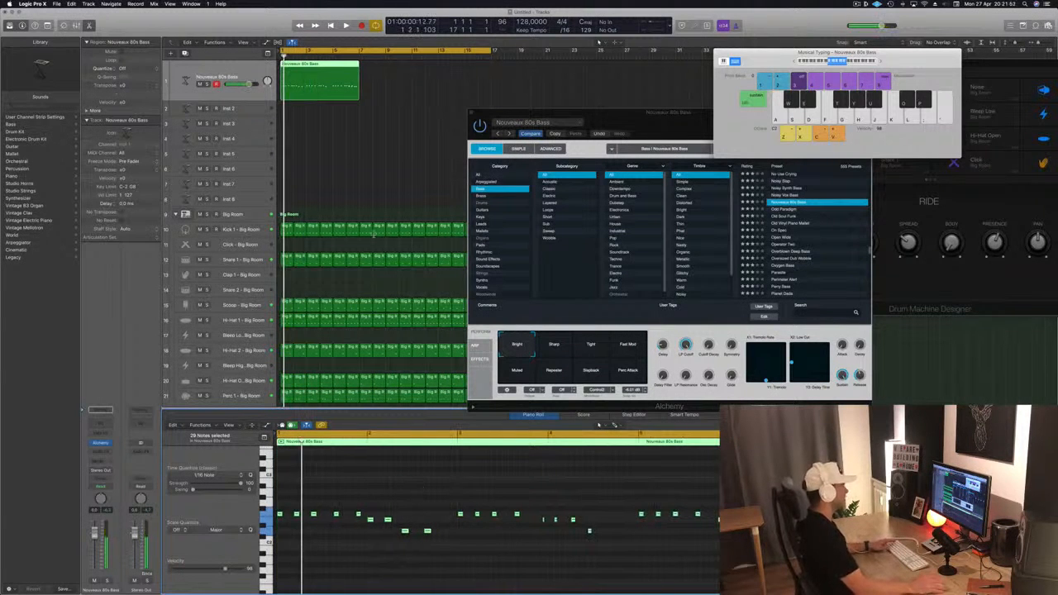
{"action": "key", "text": "space"}
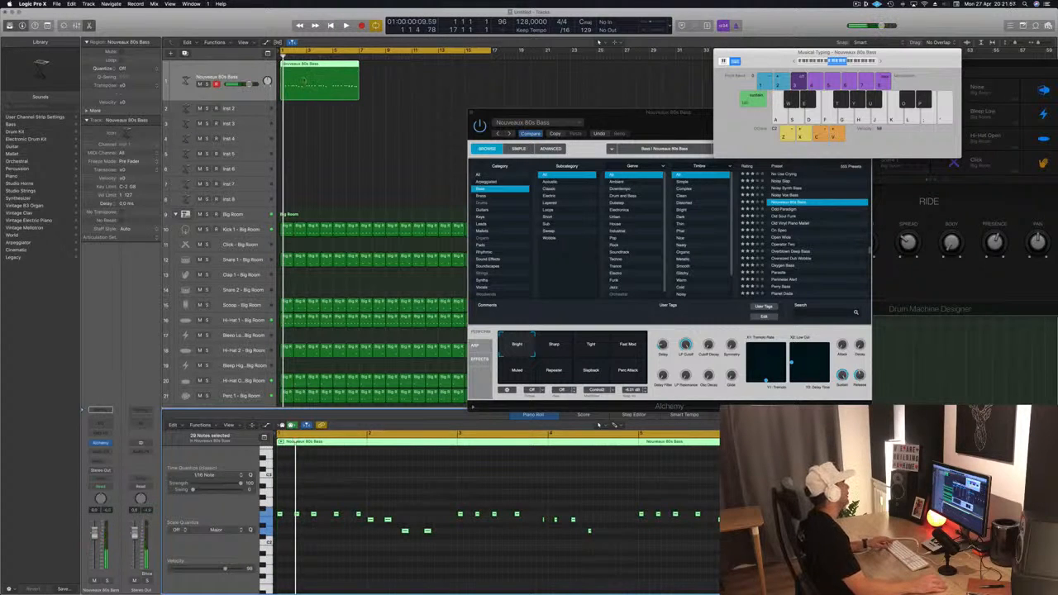
Split the bass region at bar 3, delete everything after it, and play the remaining two-bar phrase.
{"action": "double_click", "coordinate": [307, 67], "text": "super"}
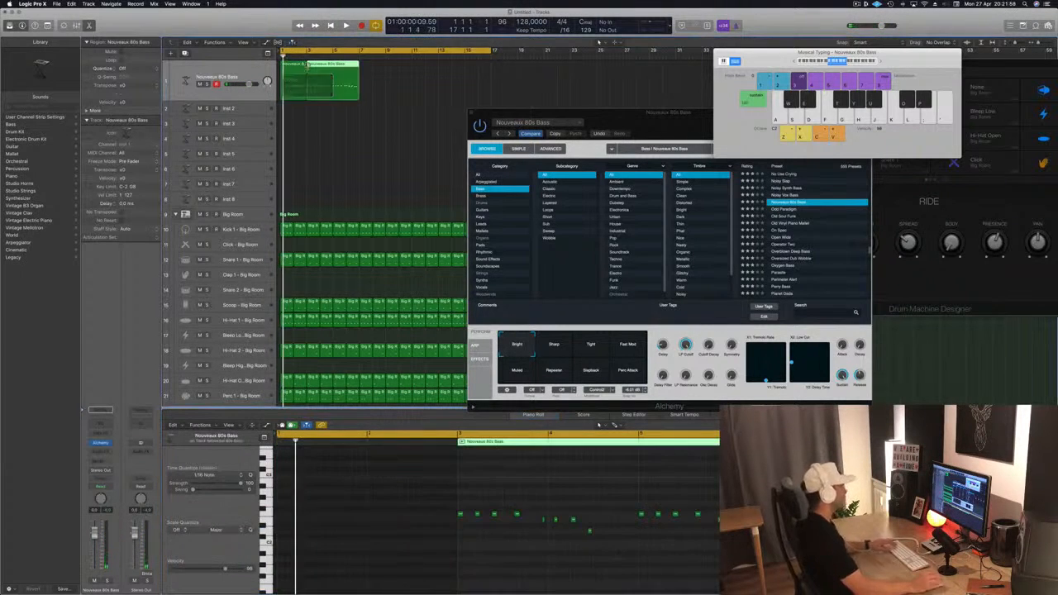
{"action": "key", "text": "BackSpace"}
{"action": "key", "text": "space"}
{"action": "left_click", "coordinate": [290, 77]}
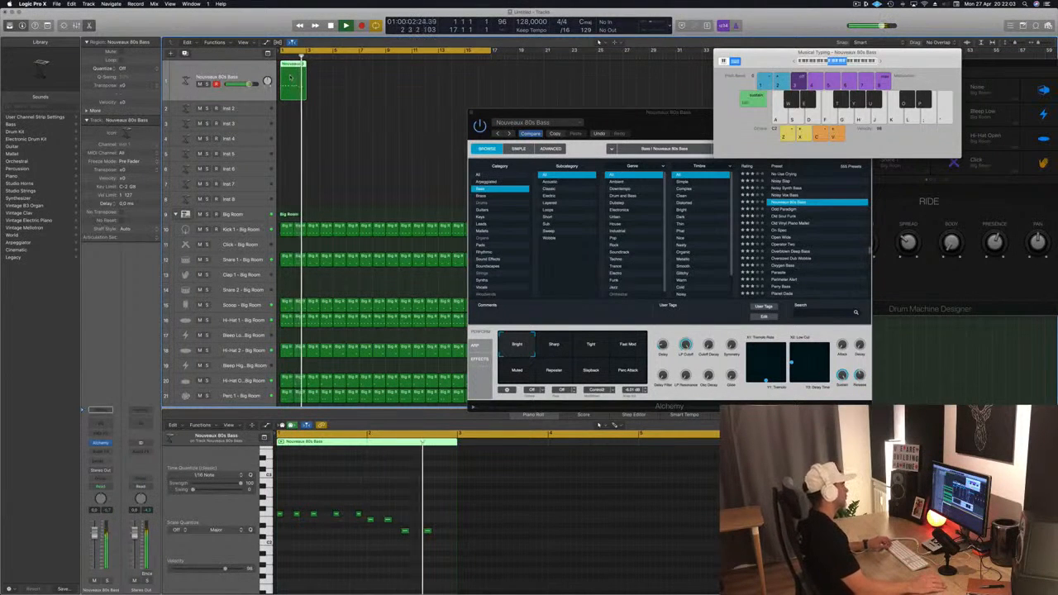
{"action": "key", "text": "space"}
Copy the last D note to the end of bar 2 in the bass phrase and play it back.
{"action": "left_click", "coordinate": [429, 532]}
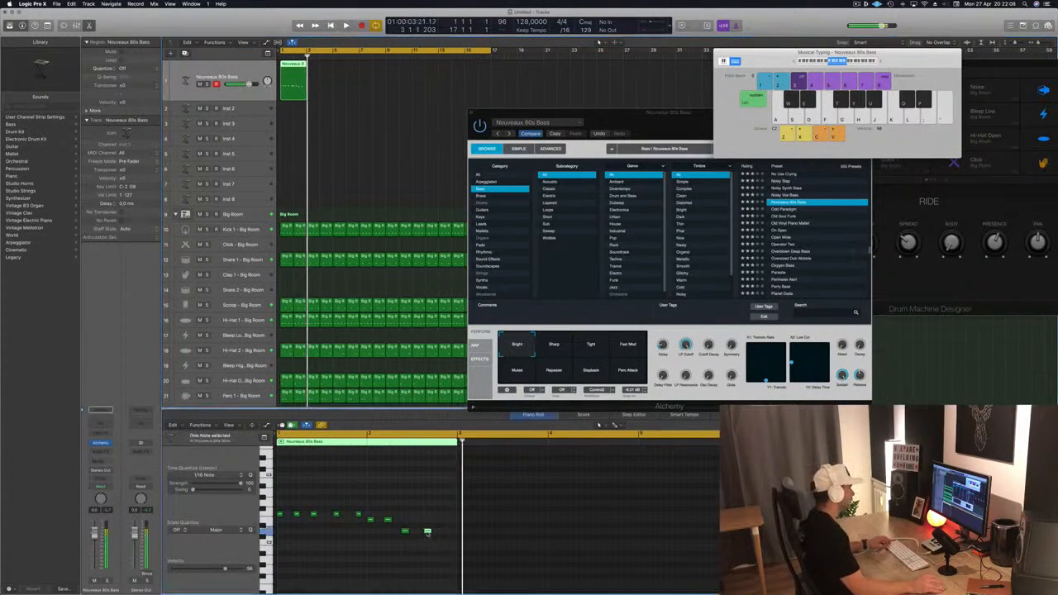
{"action": "left_click_drag", "start_coordinate": [427, 533], "coordinate": [439, 536]}
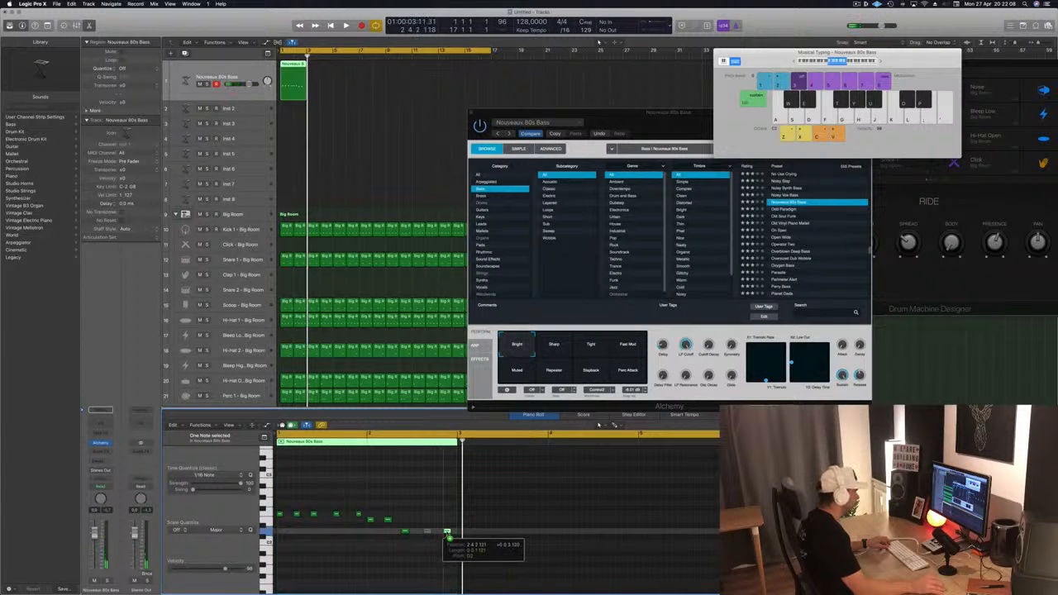
{"action": "left_click_drag", "start_coordinate": [451, 536], "coordinate": [451, 536]}
{"action": "key", "text": "space"}
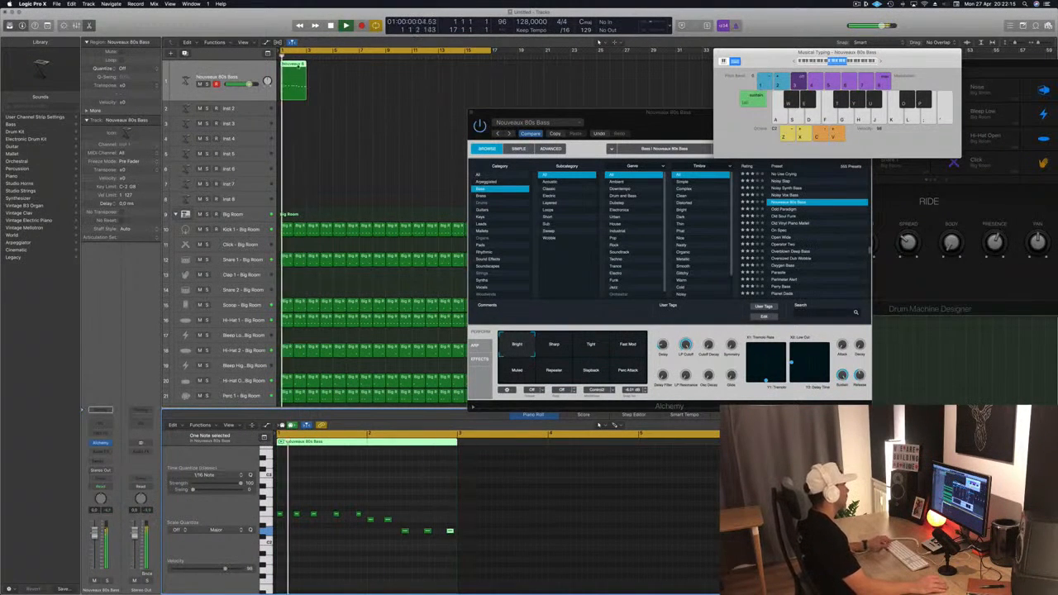
Repeat the two-bar bass region along its track up to bar 17 and restart playback from the beginning.
{"action": "key", "text": "super+r"}
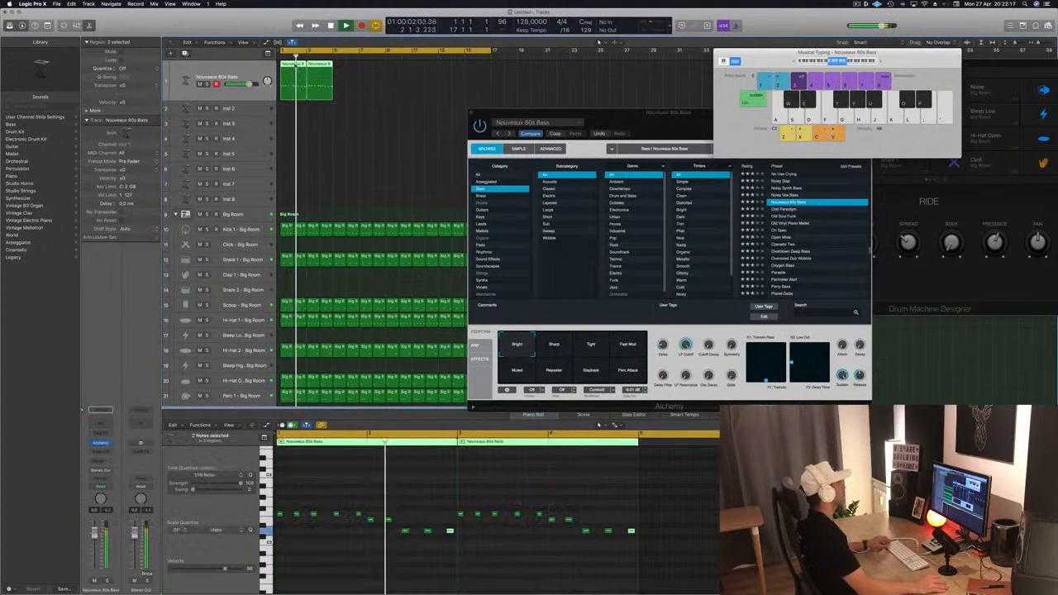
{"action": "left_click_drag", "start_coordinate": [296, 64], "coordinate": [401, 76]}
{"action": "left_click", "coordinate": [397, 74]}
{"action": "key", "text": "Return"}
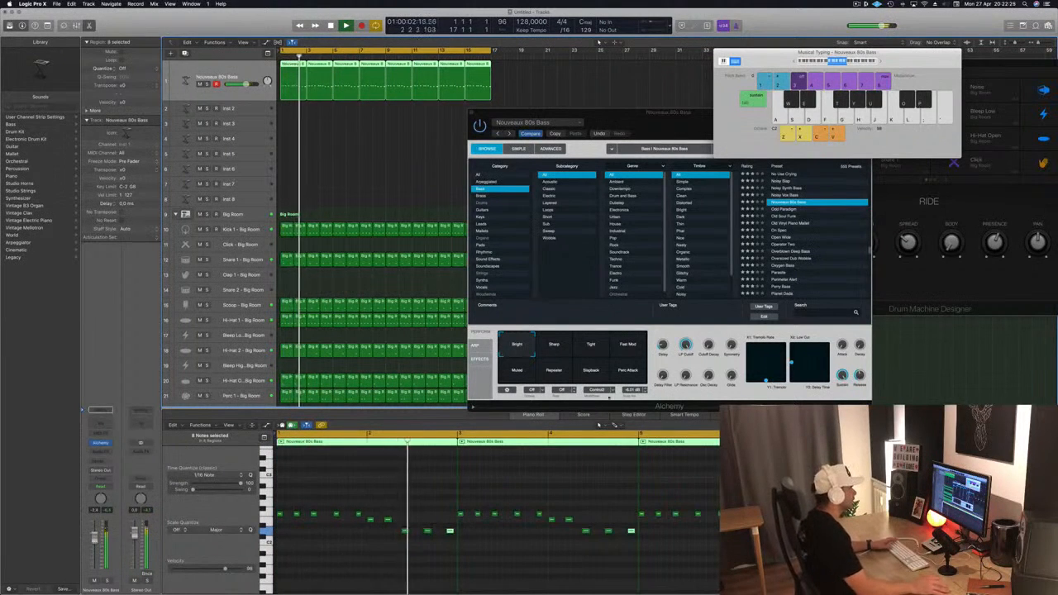
Audition the Sharp, Tight, Fast Mod, Muted, Repeater, Slapback and Perc Attack variations of Nouveaux 80s Bass during playback, returning to Bright.
{"action": "left_click_drag", "start_coordinate": [647, 132], "coordinate": [622, 142]}
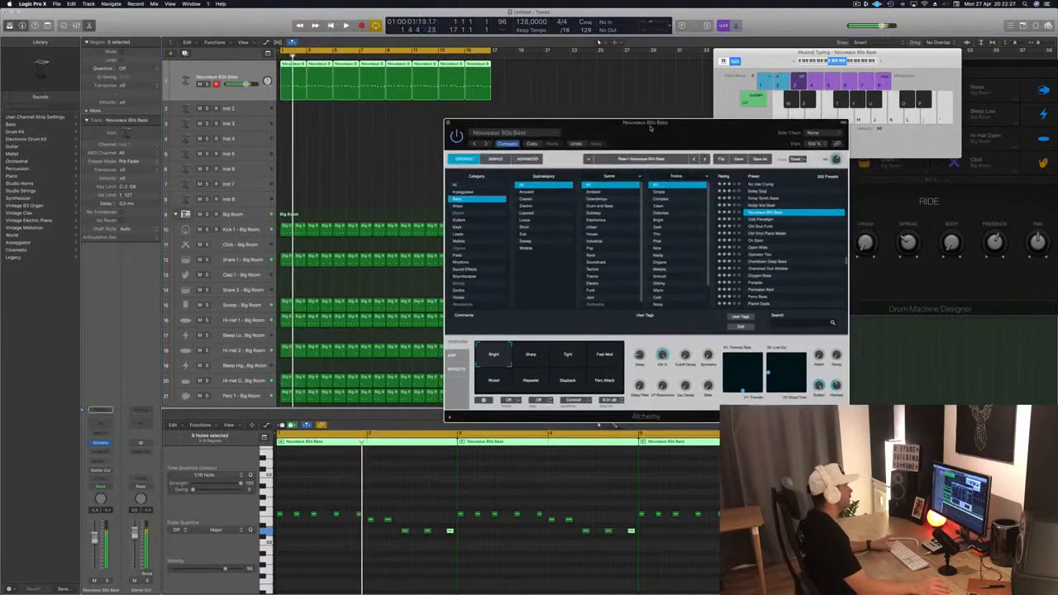
{"action": "key", "text": "space"}
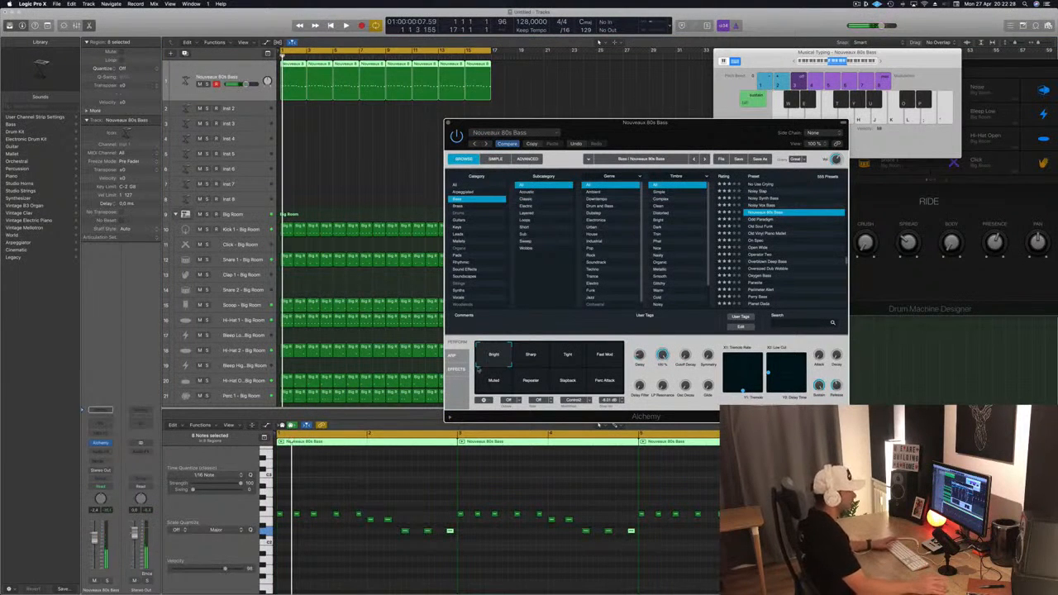
{"action": "left_click_drag", "start_coordinate": [678, 142], "coordinate": [711, 105]}
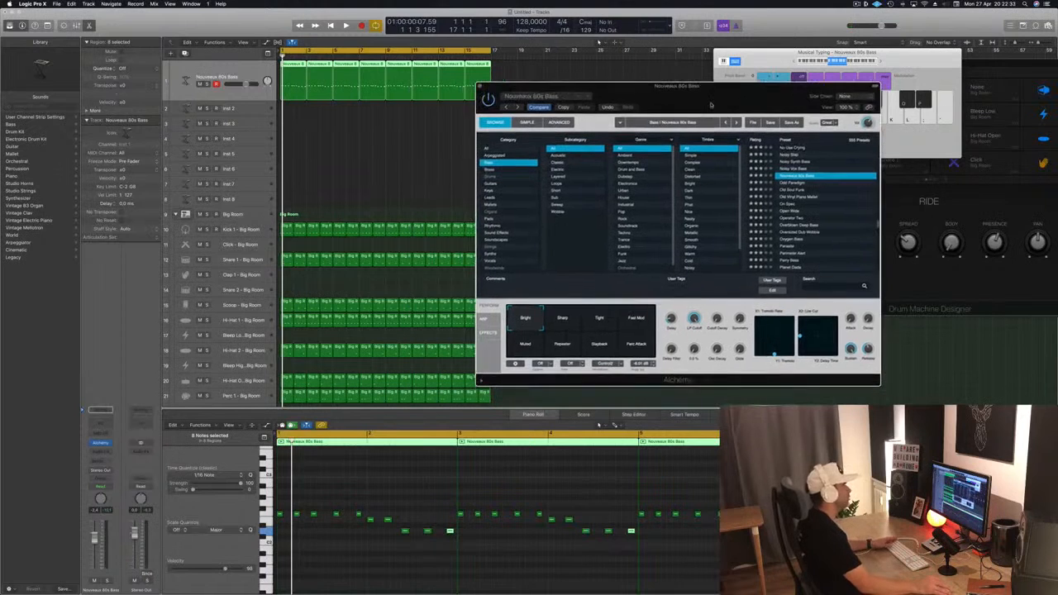
{"action": "key", "text": "space"}
{"action": "left_click", "coordinate": [563, 318]}
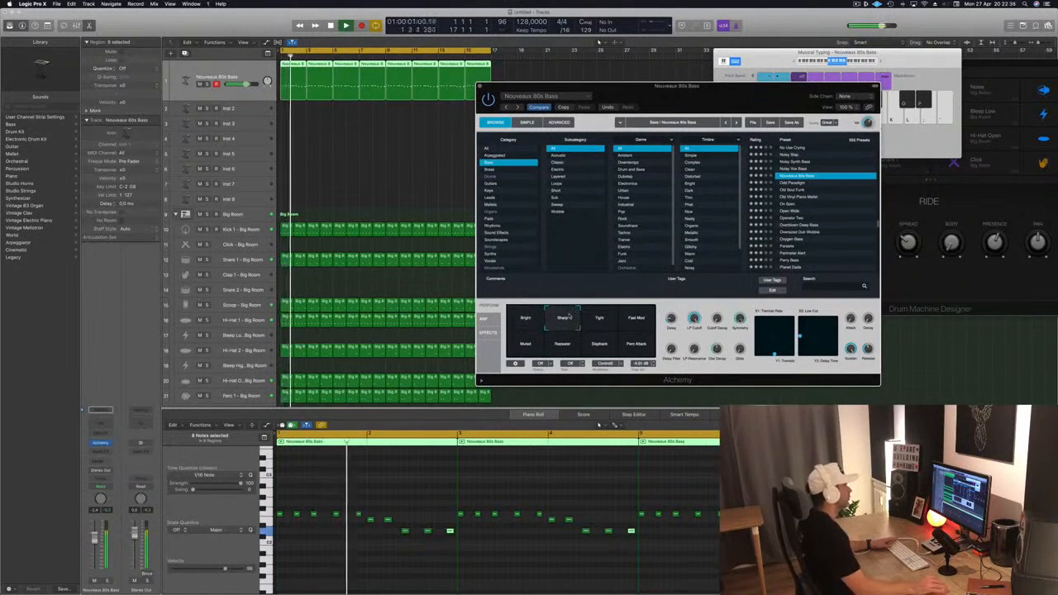
{"action": "left_click", "coordinate": [600, 318]}
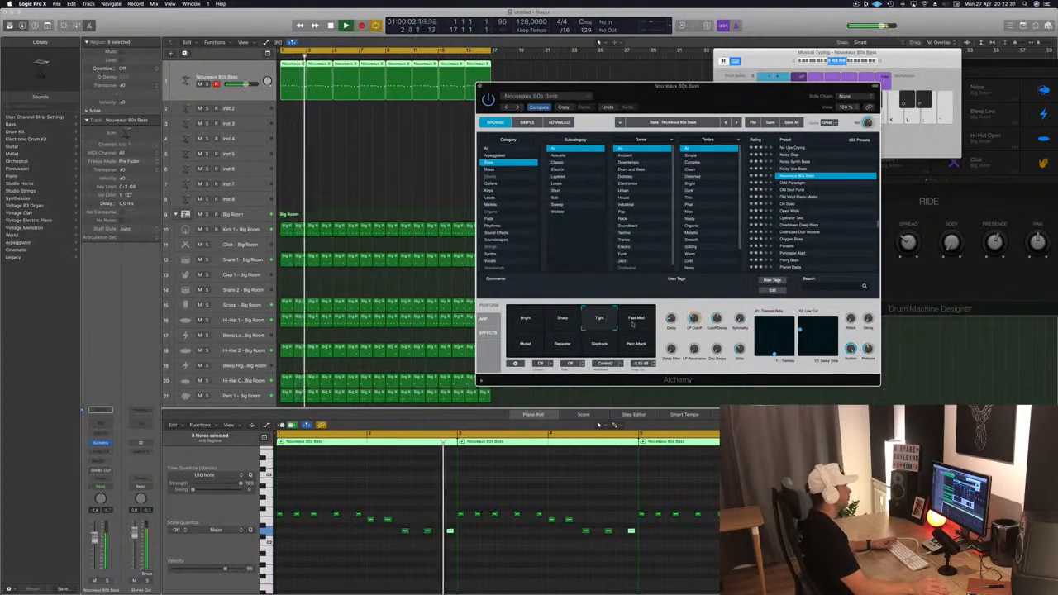
{"action": "left_click", "coordinate": [635, 321]}
{"action": "left_click", "coordinate": [529, 346]}
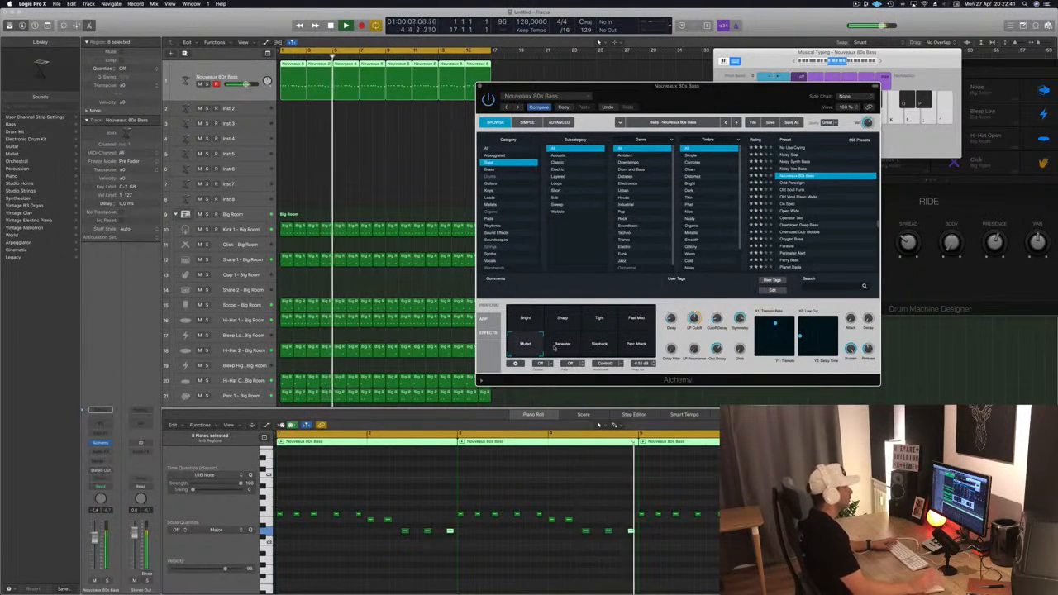
{"action": "left_click", "coordinate": [562, 346]}
{"action": "left_click", "coordinate": [608, 348]}
{"action": "left_click", "coordinate": [632, 347]}
{"action": "left_click", "coordinate": [538, 317]}
Compare the Sharp, Tight, Fast Mod, Muted and Repeater variations once more, ending on Bright with playback from the start.
{"action": "left_click_drag", "start_coordinate": [721, 86], "coordinate": [738, 126]}
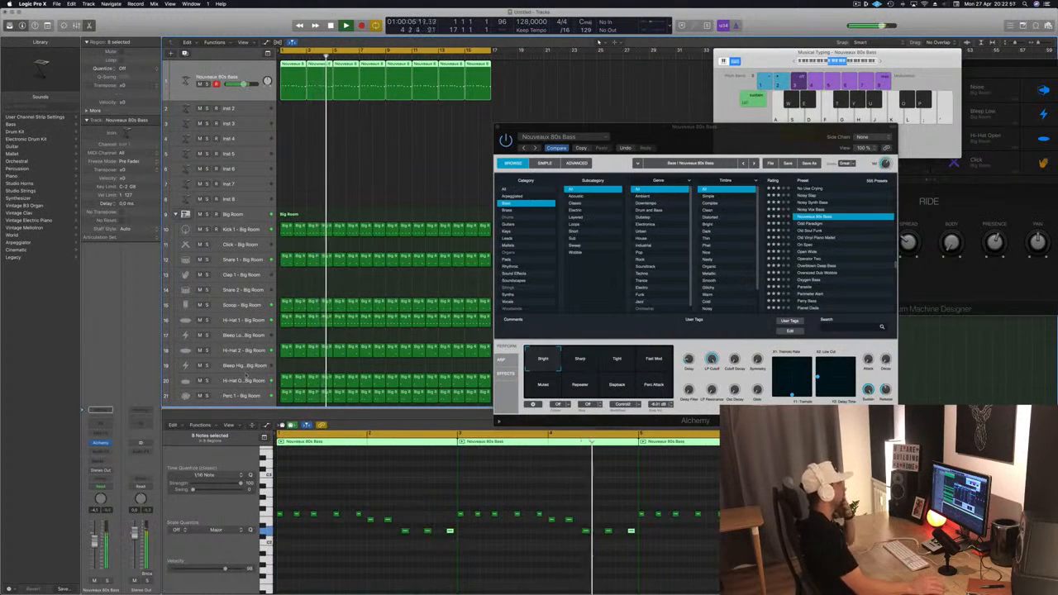
{"action": "left_click_drag", "start_coordinate": [688, 127], "coordinate": [602, 130]}
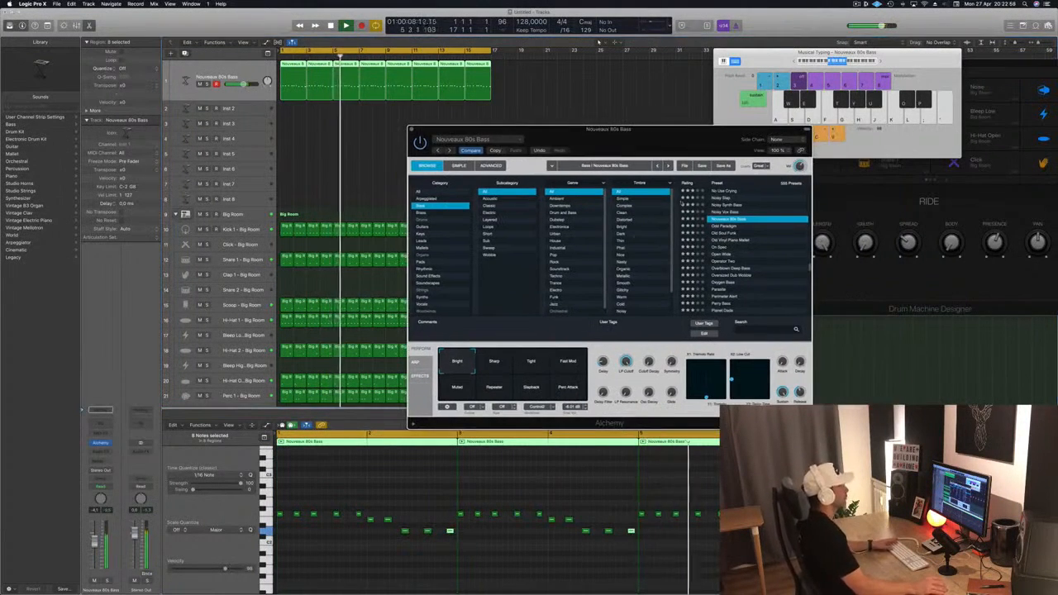
{"action": "left_click", "coordinate": [494, 359]}
{"action": "left_click", "coordinate": [530, 362]}
{"action": "left_click", "coordinate": [568, 361]}
{"action": "left_click", "coordinate": [454, 388]}
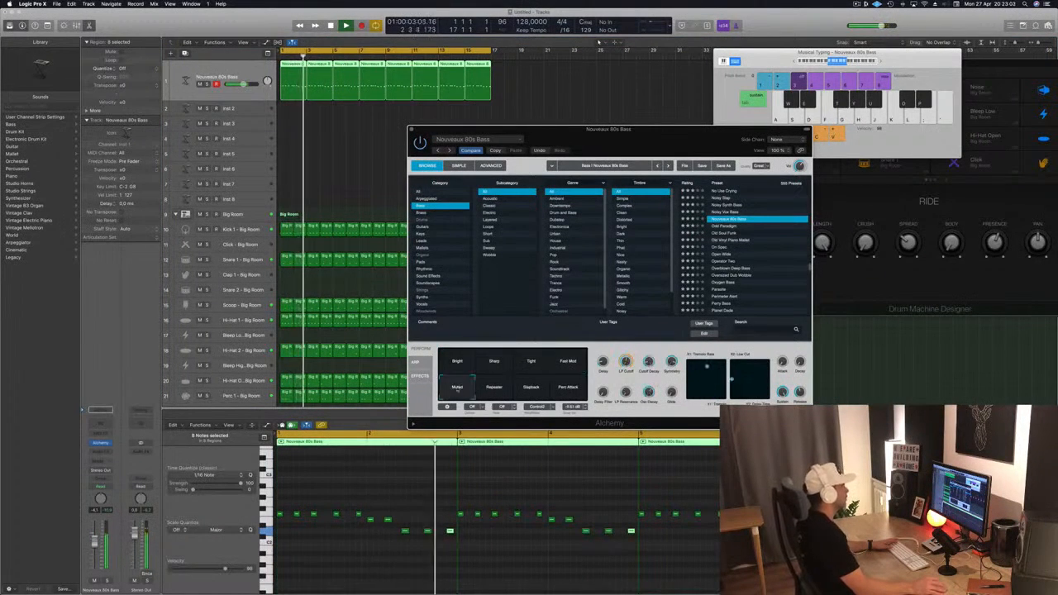
{"action": "left_click", "coordinate": [481, 389]}
{"action": "left_click", "coordinate": [459, 361]}
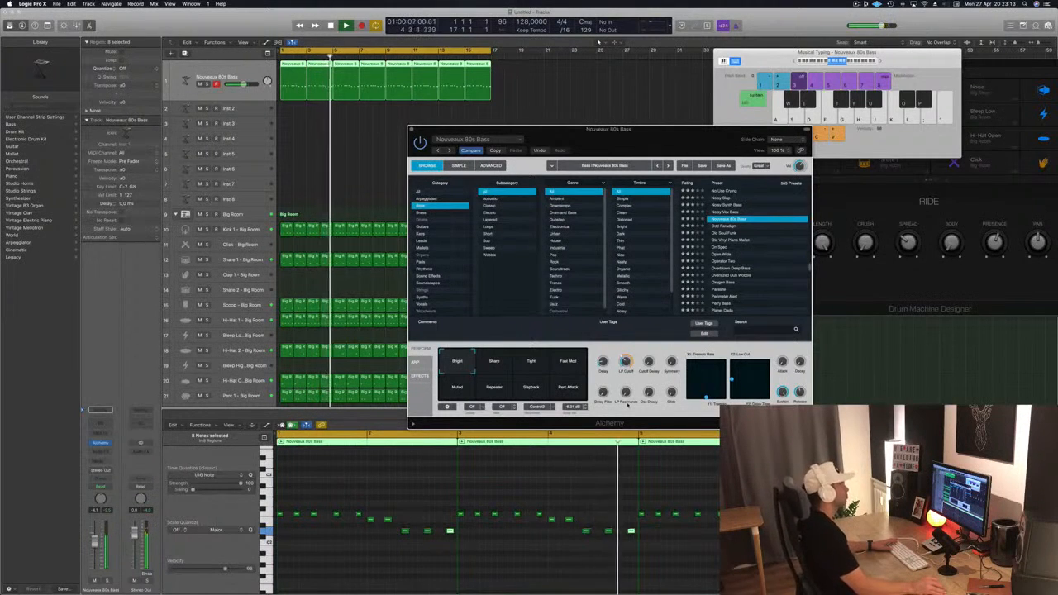
{"action": "key", "text": "Return"}
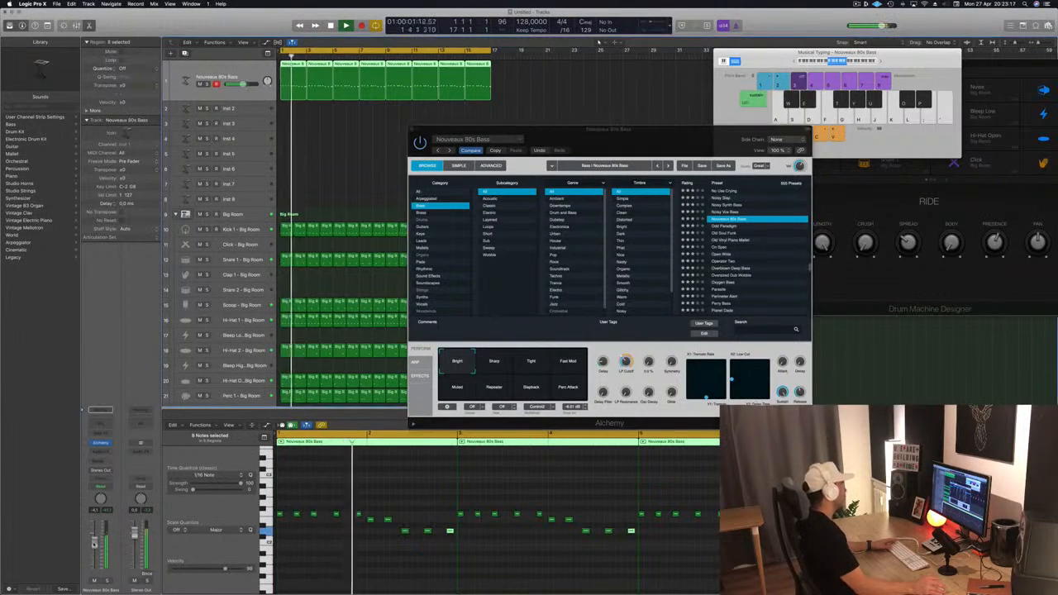
Close the bass synth's window and open the Alchemy instrument on the Inst 2 track.
{"action": "left_click", "coordinate": [411, 130]}
{"action": "key", "text": "Return"}
{"action": "left_click", "coordinate": [250, 110]}
{"action": "key", "text": "Return"}
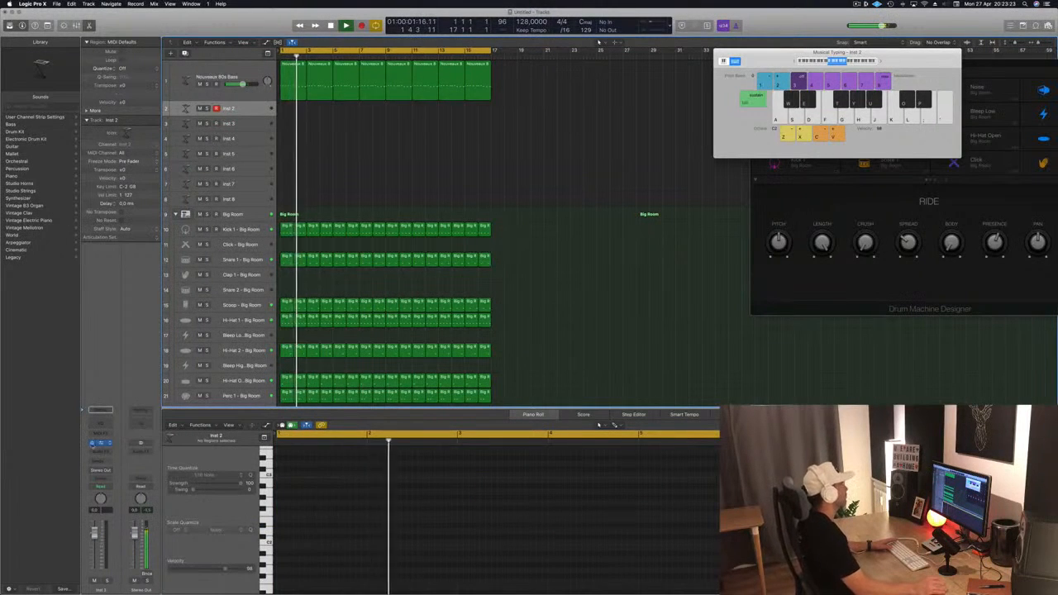
{"action": "left_click", "coordinate": [99, 443]}
{"action": "left_click_drag", "start_coordinate": [339, 23], "coordinate": [874, 74]}
Copy the first bass region to the Inst 2 track and rework it into one-bar sustained D and F notes in bars 1 and 2.
{"action": "left_click_drag", "start_coordinate": [289, 77], "coordinate": [291, 110]}
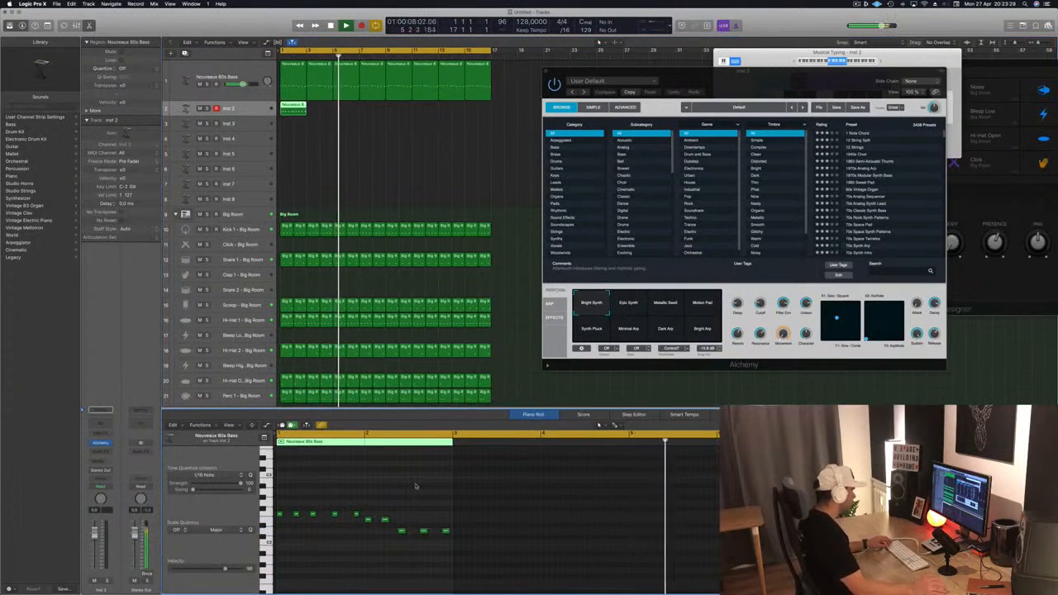
{"action": "left_click_drag", "start_coordinate": [383, 519], "coordinate": [383, 519]}
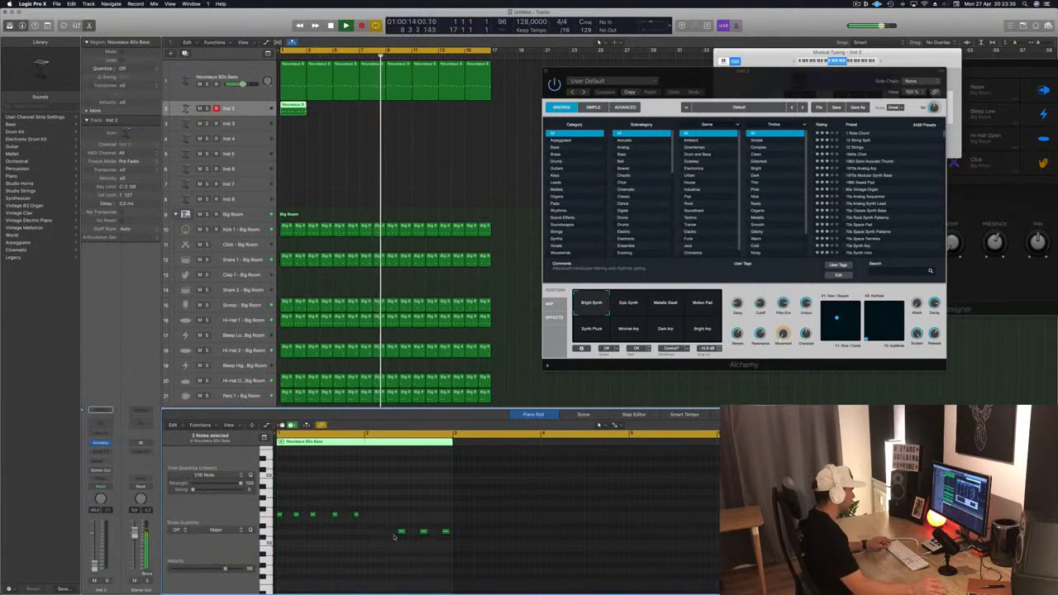
{"action": "left_click_drag", "start_coordinate": [401, 531], "coordinate": [281, 538]}
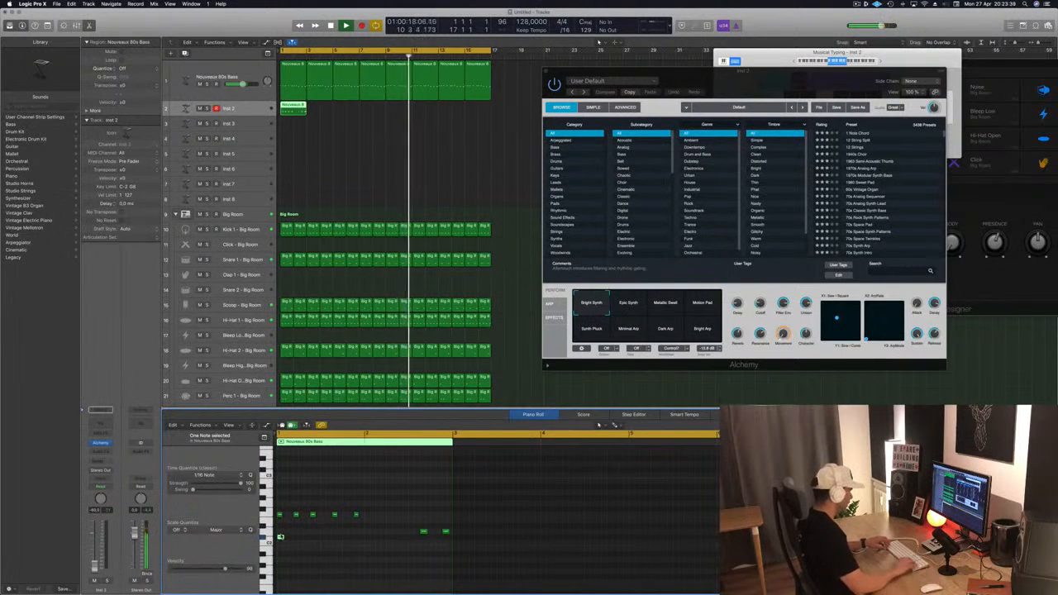
{"action": "left_click_drag", "start_coordinate": [299, 490], "coordinate": [488, 557]}
{"action": "key", "text": "Delete"}
{"action": "left_click_drag", "start_coordinate": [297, 548], "coordinate": [421, 517]}
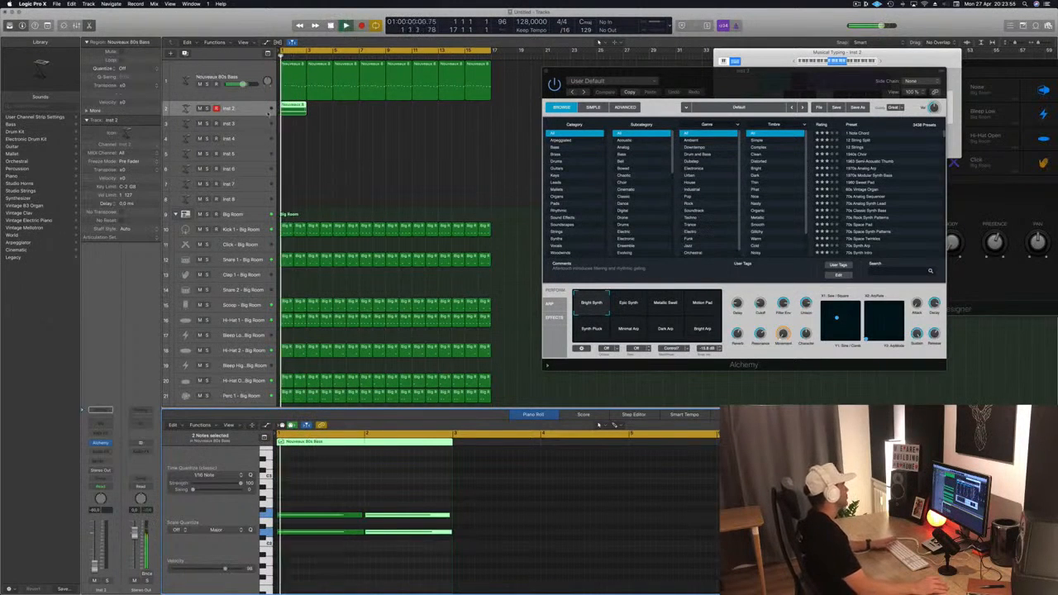
Load the Canyon Clouds preset from Alchemy's Strings category on the Inst 2 track.
{"action": "left_click_drag", "start_coordinate": [676, 80], "coordinate": [603, 90]}
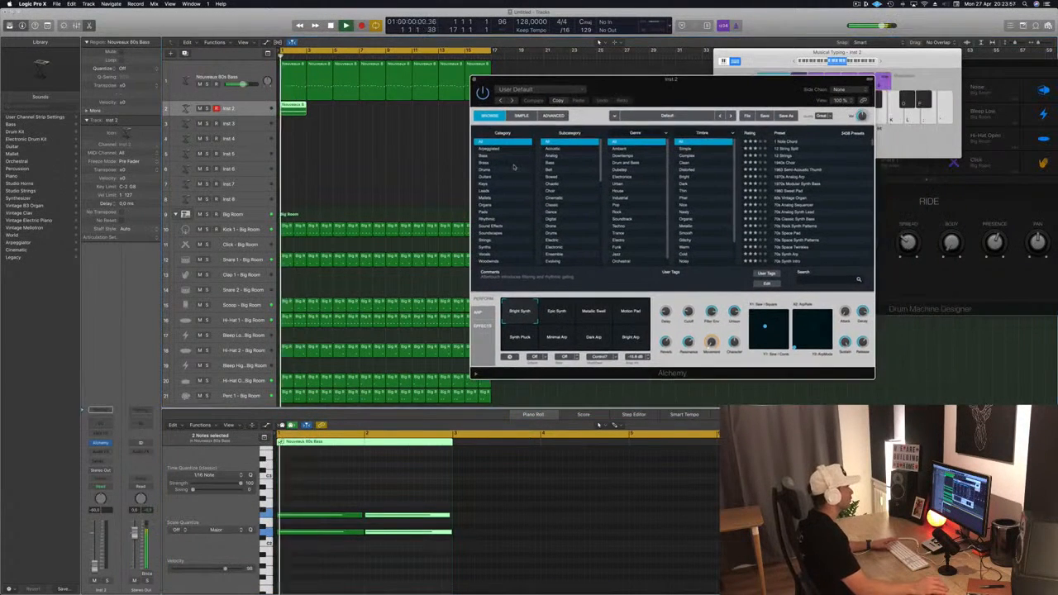
{"action": "left_click", "coordinate": [496, 240]}
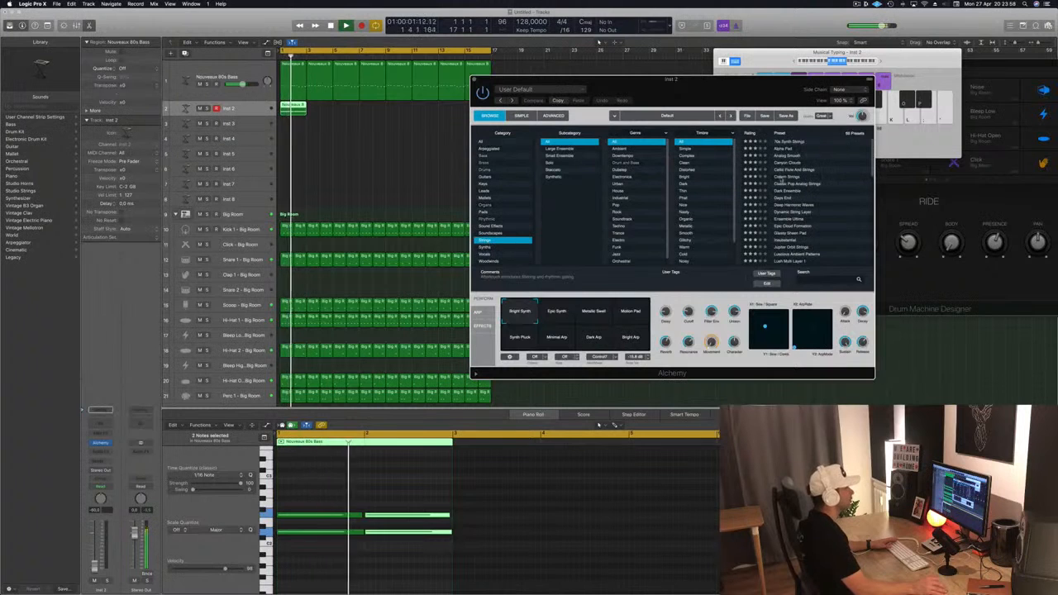
{"action": "left_click", "coordinate": [790, 163]}
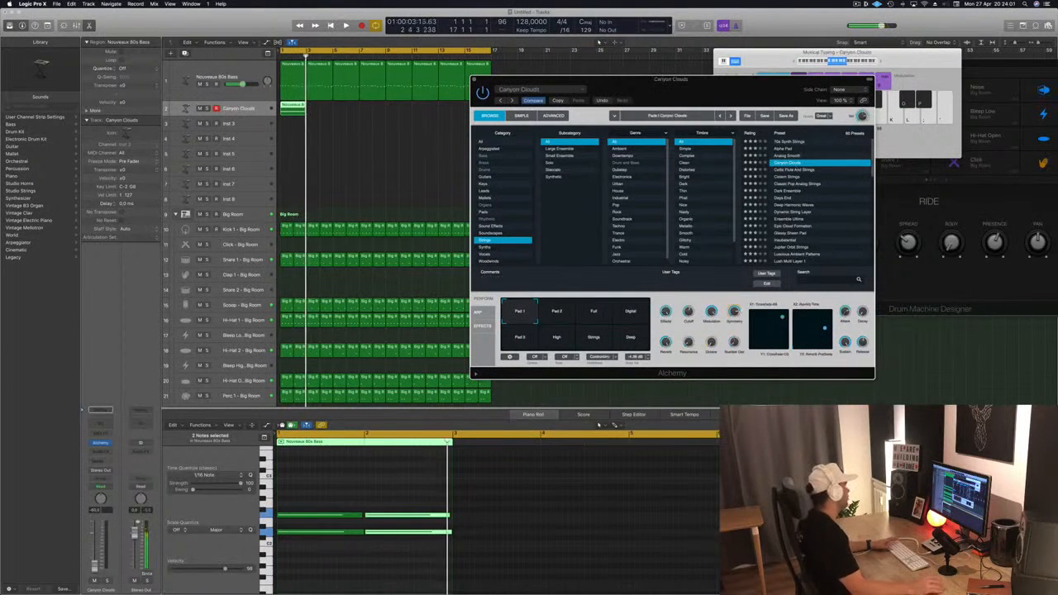
Reselect the Canyon Clouds track and raise its volume while the arrangement plays.
{"action": "left_click", "coordinate": [240, 244]}
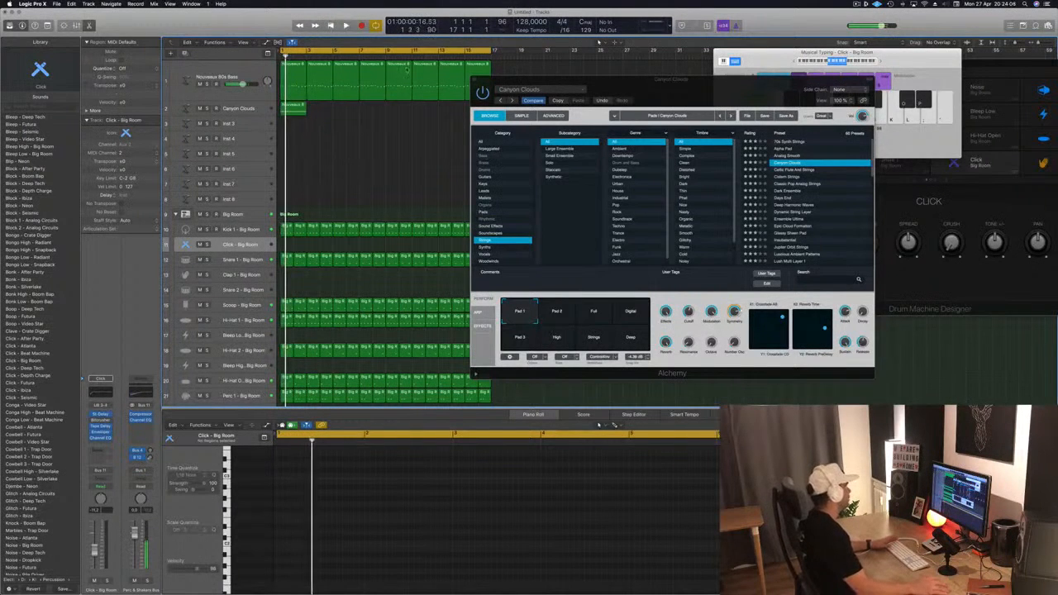
{"action": "left_click", "coordinate": [239, 109]}
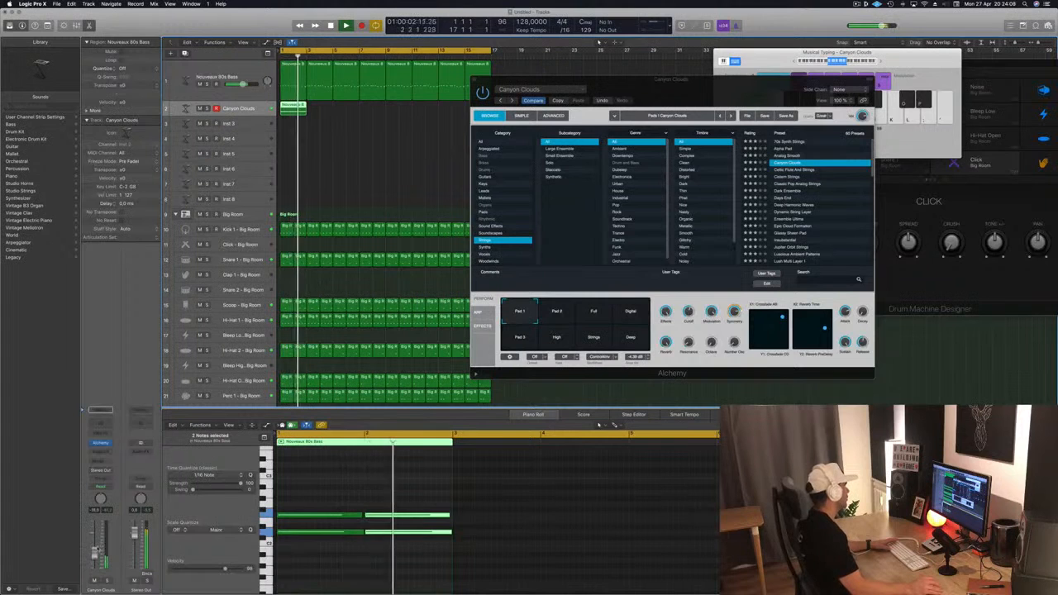
{"action": "mouse_move", "coordinate": [667, 82]}
{"action": "left_mouse_down"}
{"action": "mouse_move", "coordinate": [746, 51]}
{"action": "mouse_move", "coordinate": [678, 64]}
{"action": "left_mouse_up"}
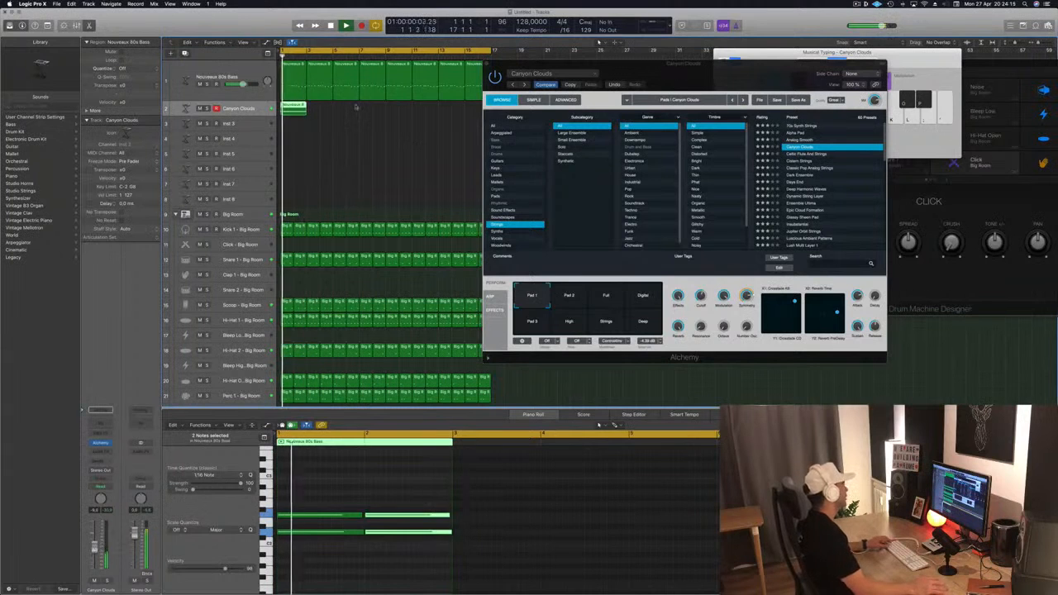
Copy the two-bar Canyon Clouds region along its track up to bar 17, moving the Alchemy window off the arrangement.
{"action": "mouse_move", "coordinate": [323, 113]}
{"action": "left_mouse_down"}
{"action": "mouse_move", "coordinate": [295, 112]}
{"action": "mouse_move", "coordinate": [343, 116]}
{"action": "left_mouse_up"}
{"action": "left_click_drag", "start_coordinate": [662, 75], "coordinate": [894, 82]}
{"action": "mouse_move", "coordinate": [397, 101]}
{"action": "left_mouse_down"}
{"action": "mouse_move", "coordinate": [302, 103]}
{"action": "mouse_move", "coordinate": [400, 104]}
{"action": "left_mouse_up"}
Play the arrangement from the start and select the open hi-hat track of the Big Room kit.
{"action": "scroll", "coordinate": [379, 172], "scroll_direction": "down", "scroll_amount": 1}
{"action": "scroll", "coordinate": [380, 172], "scroll_direction": "down", "scroll_amount": 2}
{"action": "key", "text": "Return"}
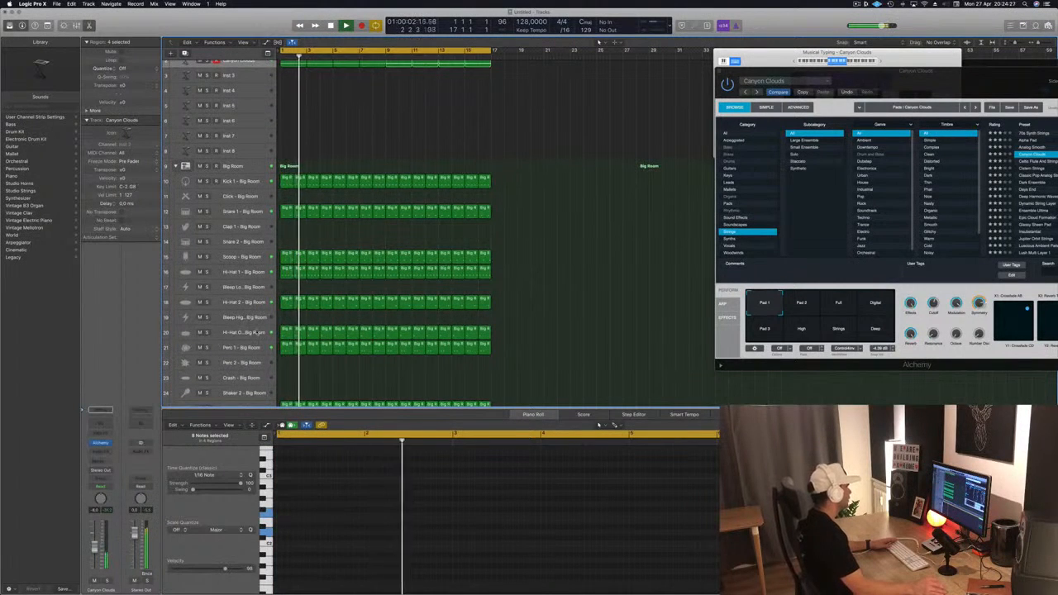
{"action": "left_click", "coordinate": [217, 334]}
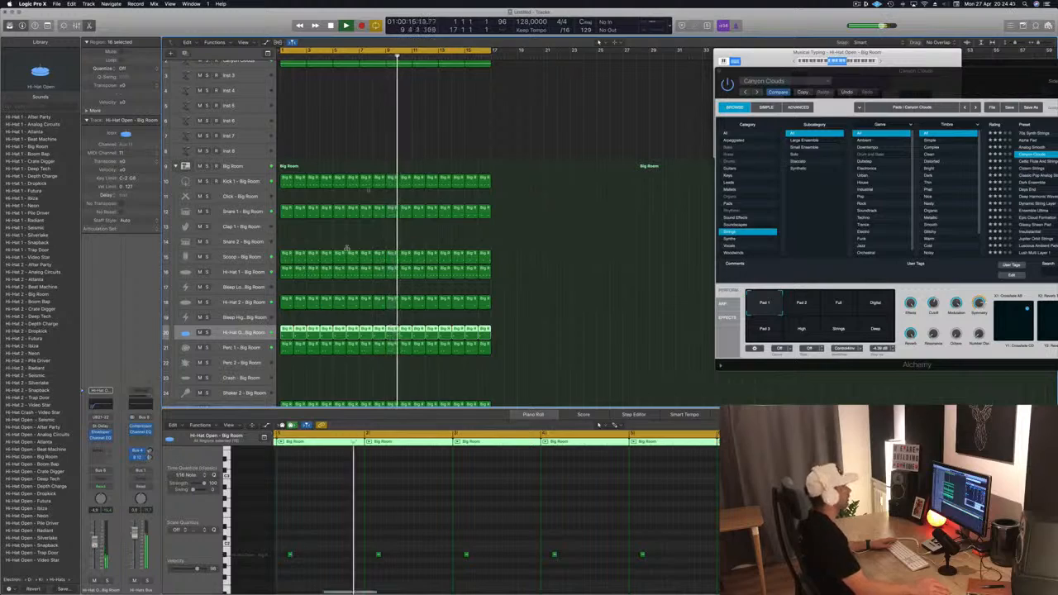
Deselect the regions, restart playback from the beginning, and bring the Canyon Clouds track's Alchemy window over the arrangement.
{"action": "left_click", "coordinate": [593, 137]}
{"action": "scroll", "coordinate": [586, 142], "scroll_direction": "up", "scroll_amount": 5}
{"action": "key", "text": "space"}
{"action": "key", "text": "space"}
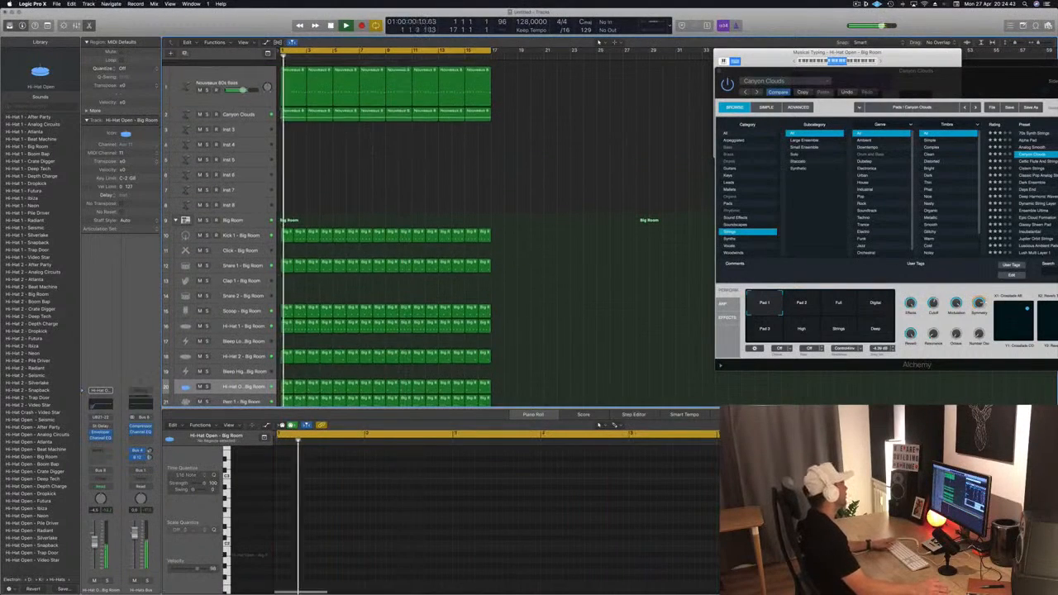
{"action": "left_click", "coordinate": [240, 114]}
{"action": "left_click_drag", "start_coordinate": [972, 85], "coordinate": [676, 114]}
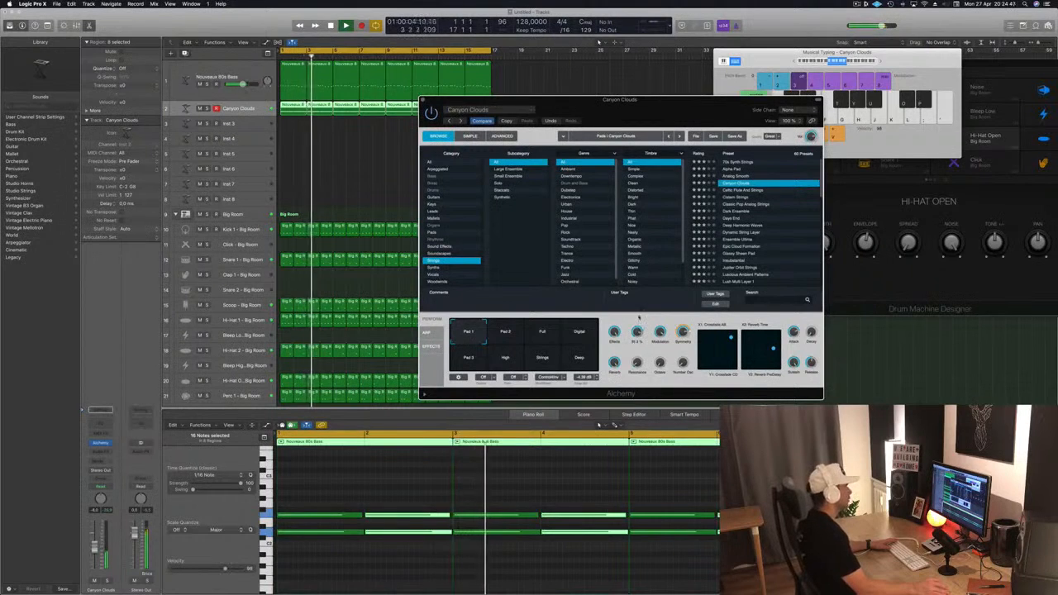
Audition the Pad 2, Full, Digital, Pad 3, High, Strings and Deep variations of Canyon Clouds during playback, returning to Pad 1.
{"action": "key", "text": "space"}
{"action": "key", "text": "space"}
{"action": "left_click", "coordinate": [512, 337]}
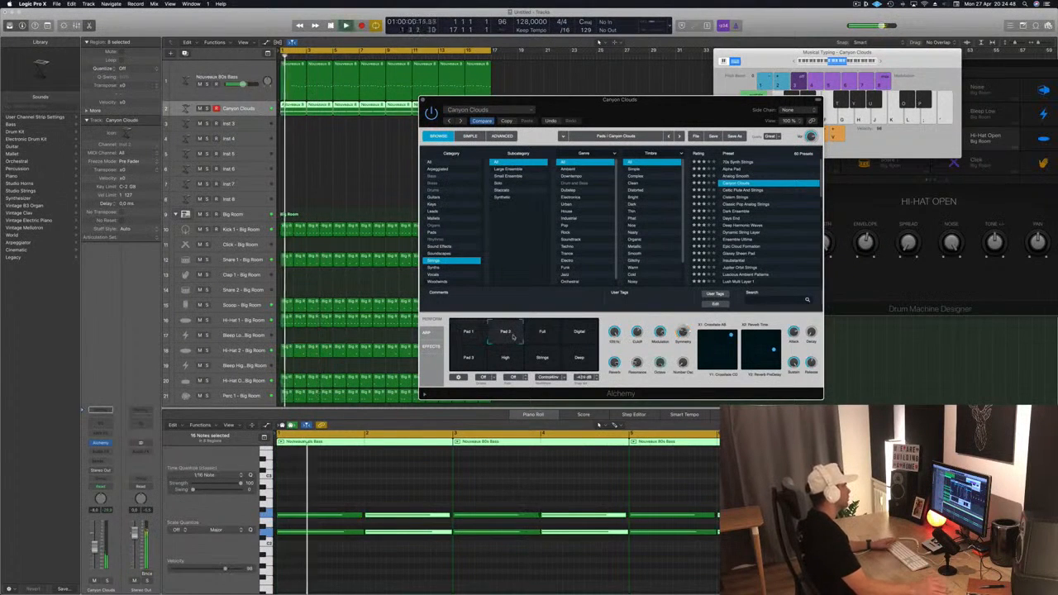
{"action": "left_click", "coordinate": [542, 333]}
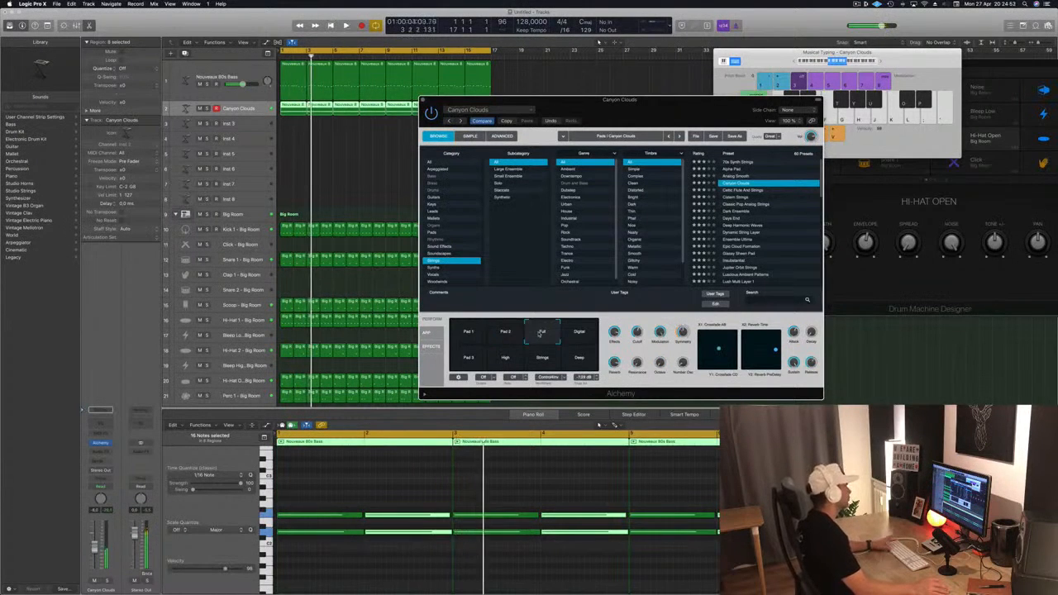
{"action": "left_click", "coordinate": [580, 334]}
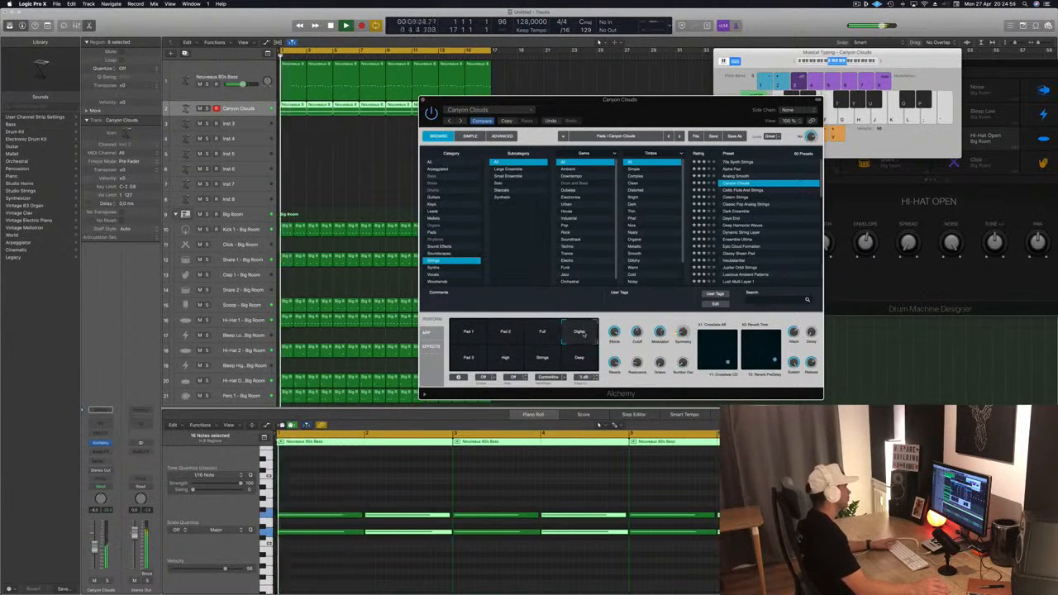
{"action": "left_click", "coordinate": [471, 360]}
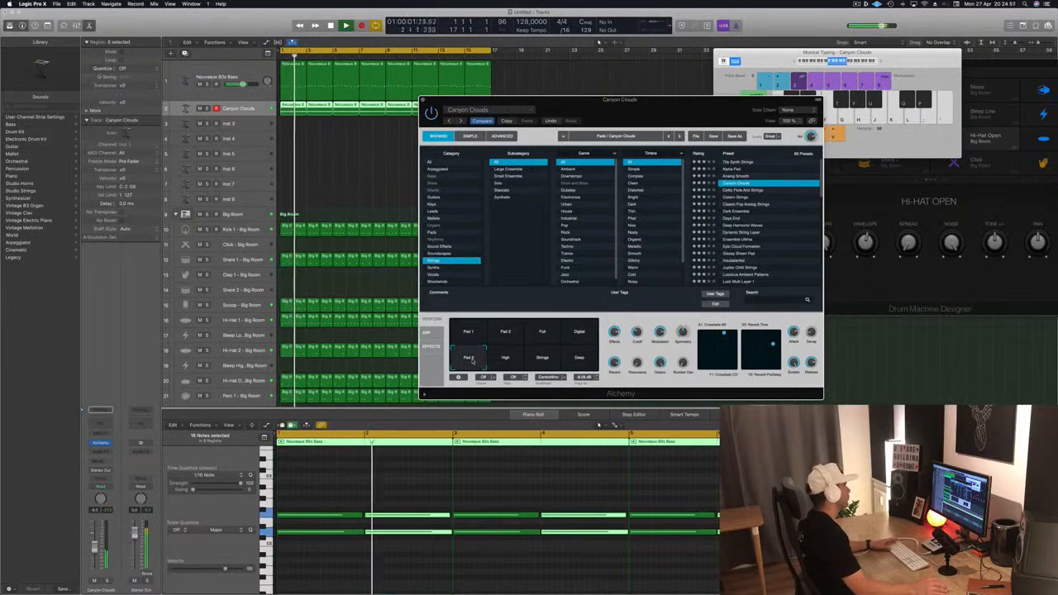
{"action": "left_click", "coordinate": [505, 359]}
{"action": "left_click", "coordinate": [548, 360]}
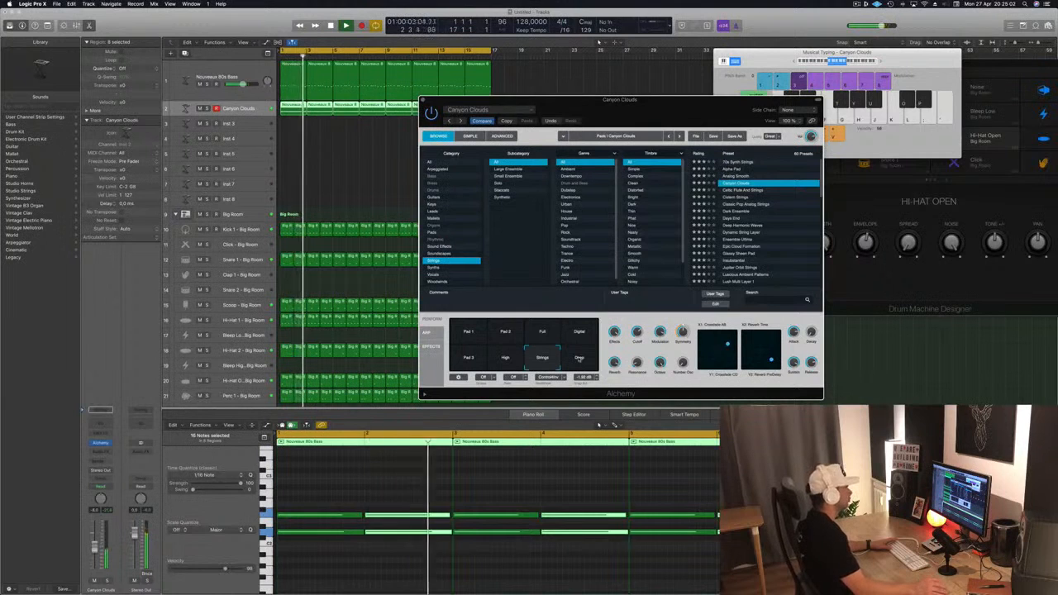
{"action": "left_click", "coordinate": [581, 360]}
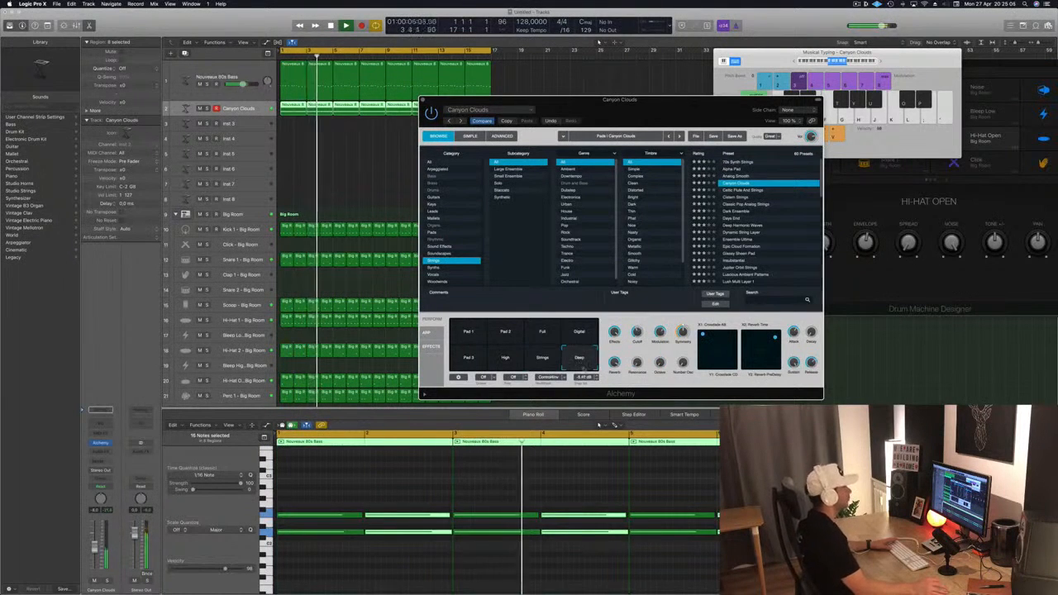
{"action": "left_click", "coordinate": [464, 330]}
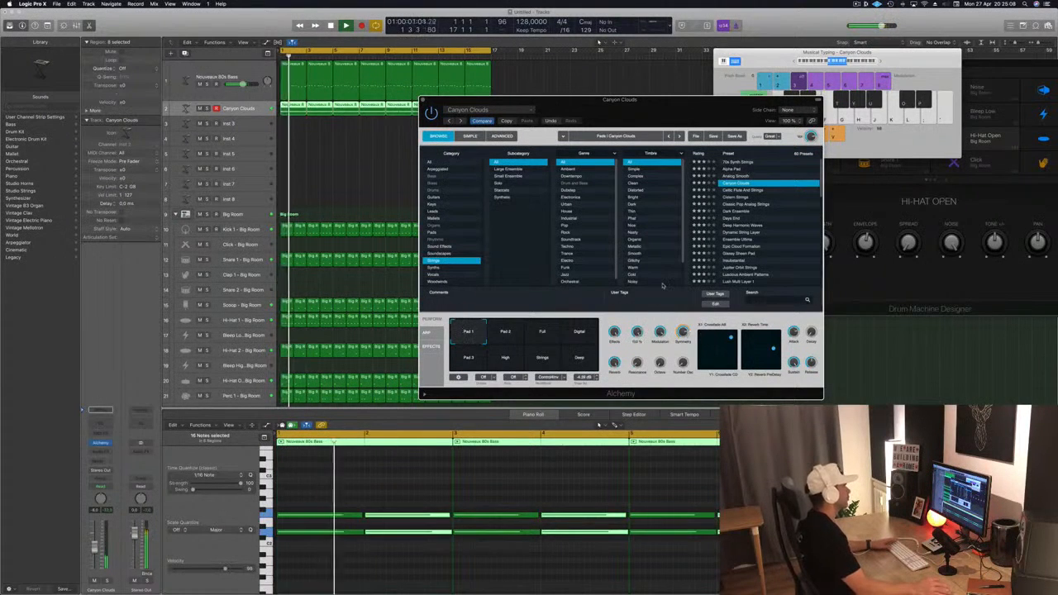
Close the Alchemy window and duplicate the Canyon Clouds track directly below the original.
{"action": "left_click_drag", "start_coordinate": [649, 108], "coordinate": [663, 111]}
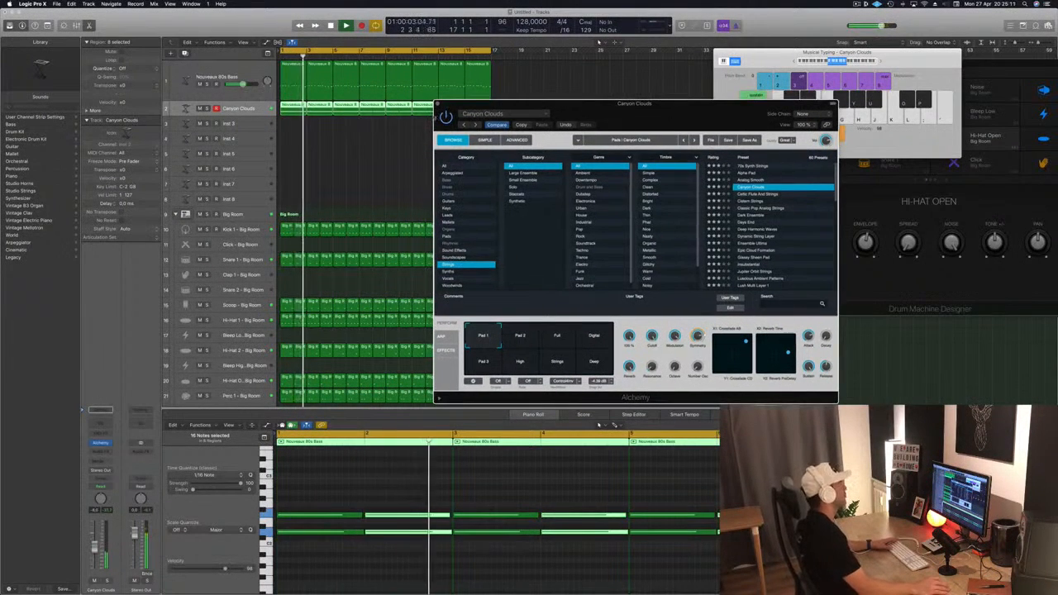
{"action": "left_click", "coordinate": [437, 105]}
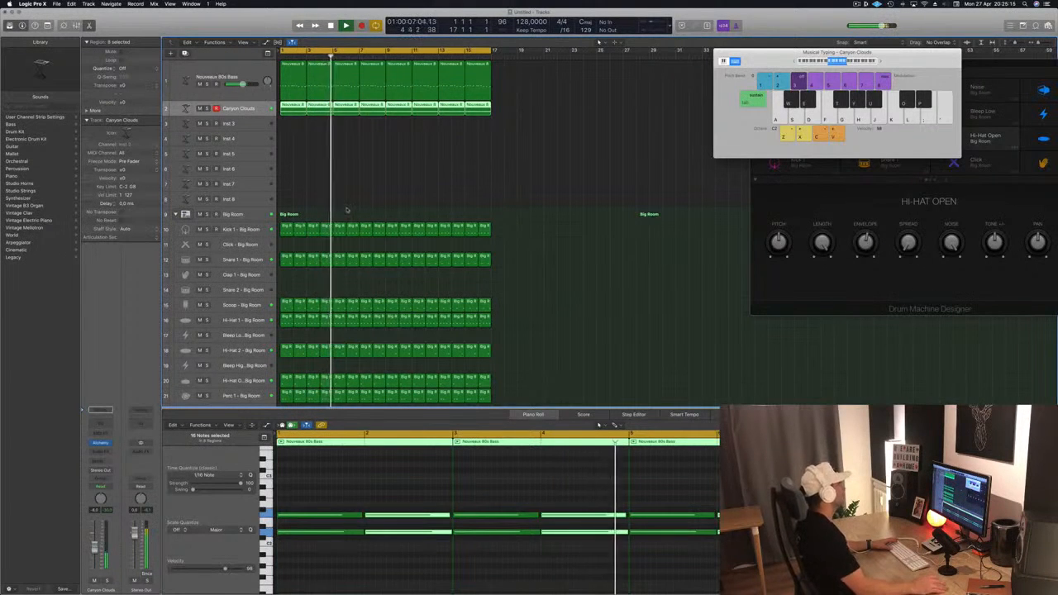
{"action": "left_click", "coordinate": [376, 171]}
{"action": "left_click", "coordinate": [250, 108]}
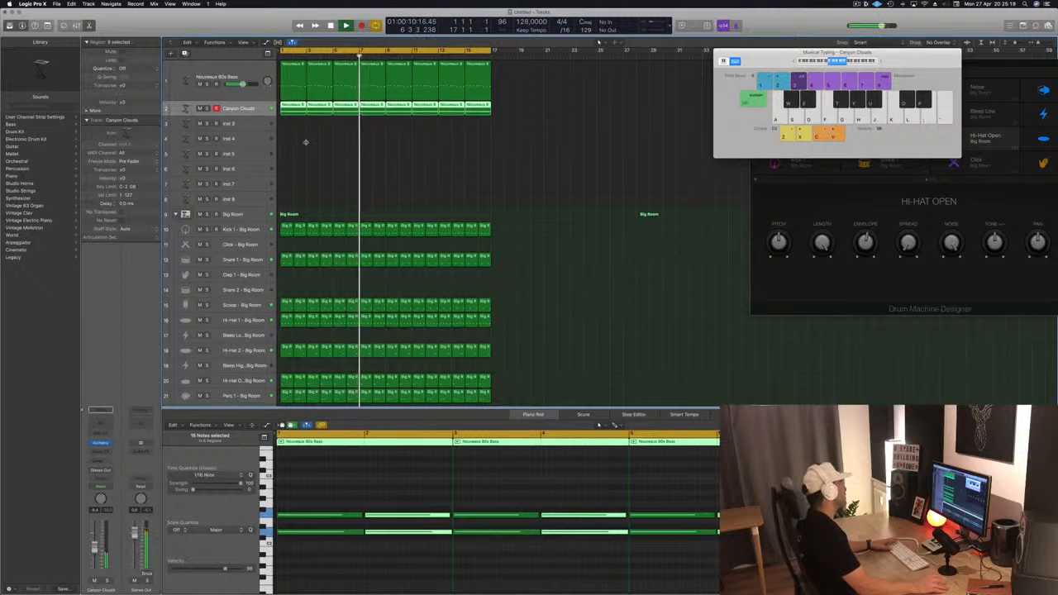
{"action": "key", "text": "super+d"}
Copy the first two-bar Nouveaux 80s Bass region onto the duplicated Canyon Clouds track and play from the start.
{"action": "left_click", "coordinate": [286, 109]}
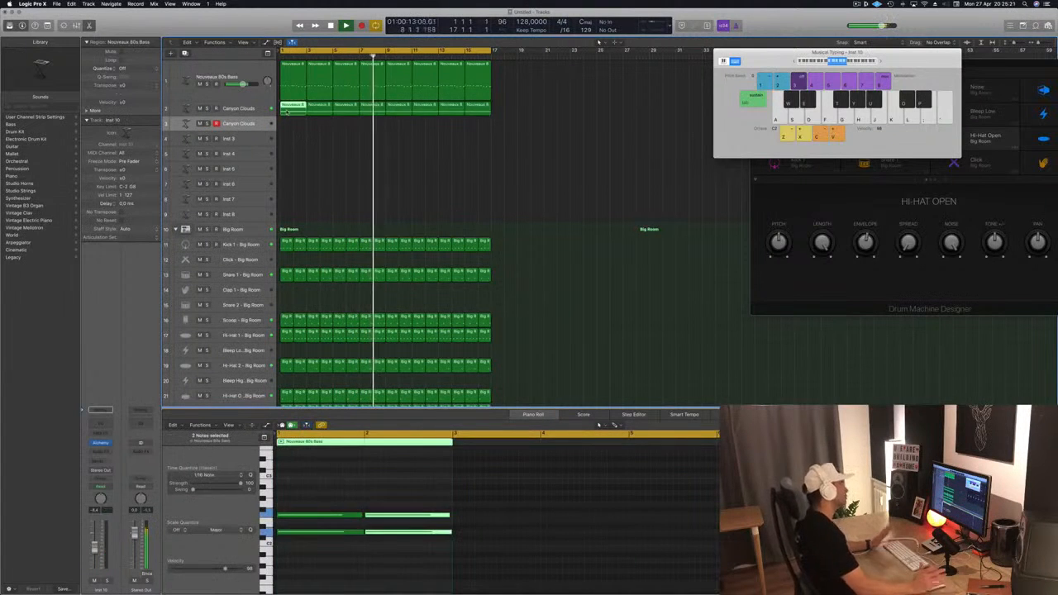
{"action": "left_click_drag", "start_coordinate": [286, 113], "coordinate": [296, 128]}
{"action": "left_click", "coordinate": [298, 79]}
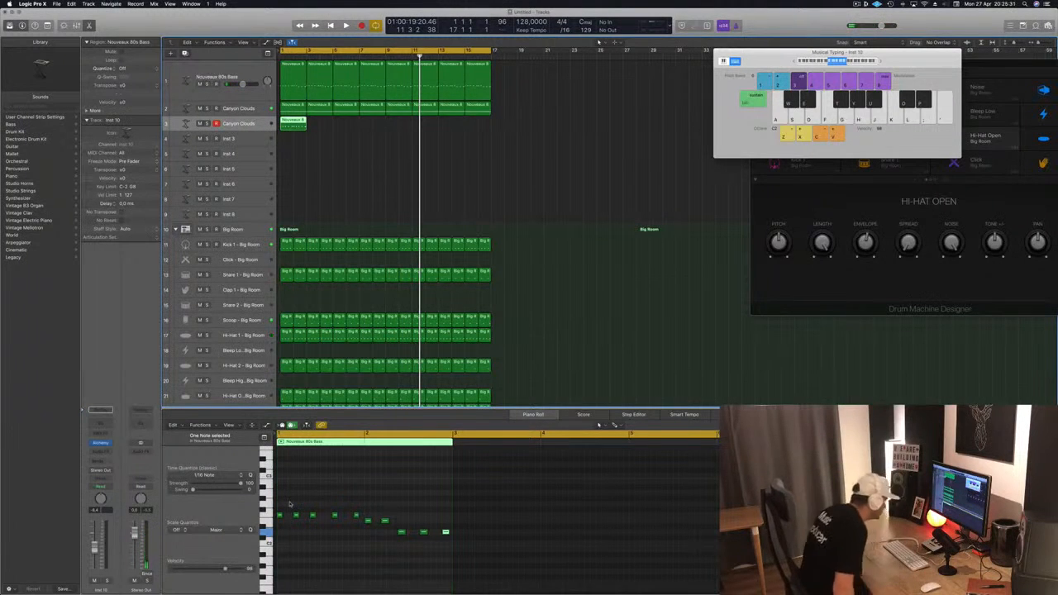
{"action": "key", "text": "Return"}
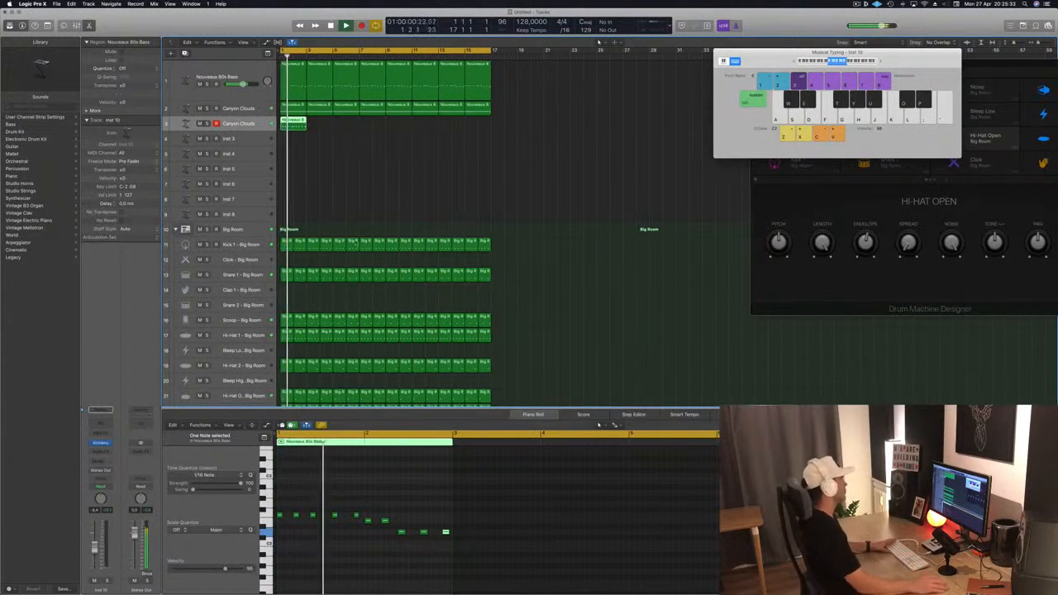
{"action": "key", "text": "Return"}
Transpose all notes of the copied region up two octaves and play it from the start.
{"action": "left_click", "coordinate": [360, 569]}
{"action": "key", "text": "super+a"}
{"action": "key", "text": "alt+shift+Up"}
{"action": "key", "text": "alt+shift+Up"}
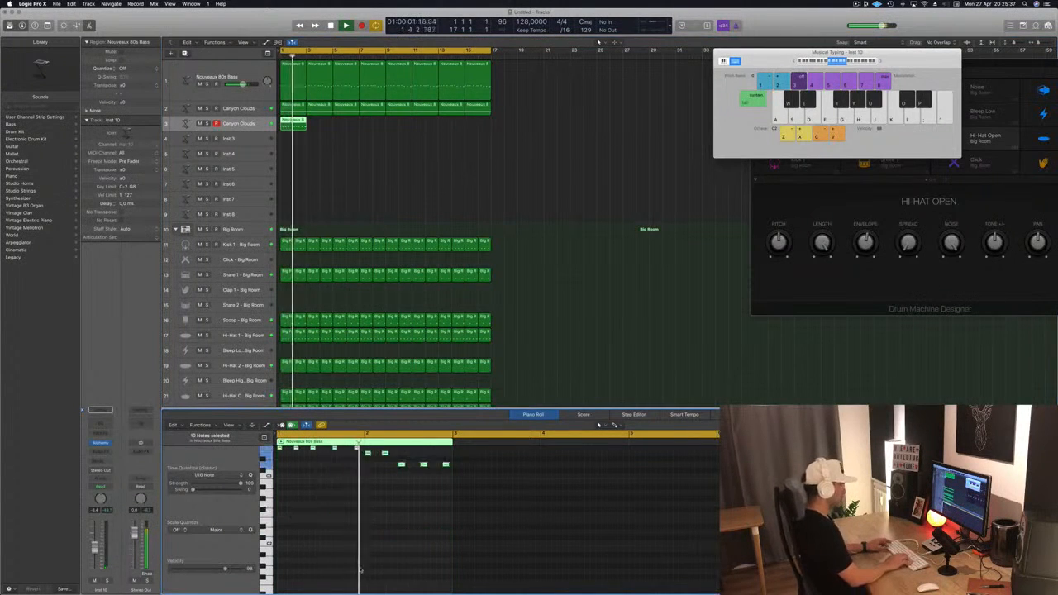
{"action": "key", "text": "Return"}
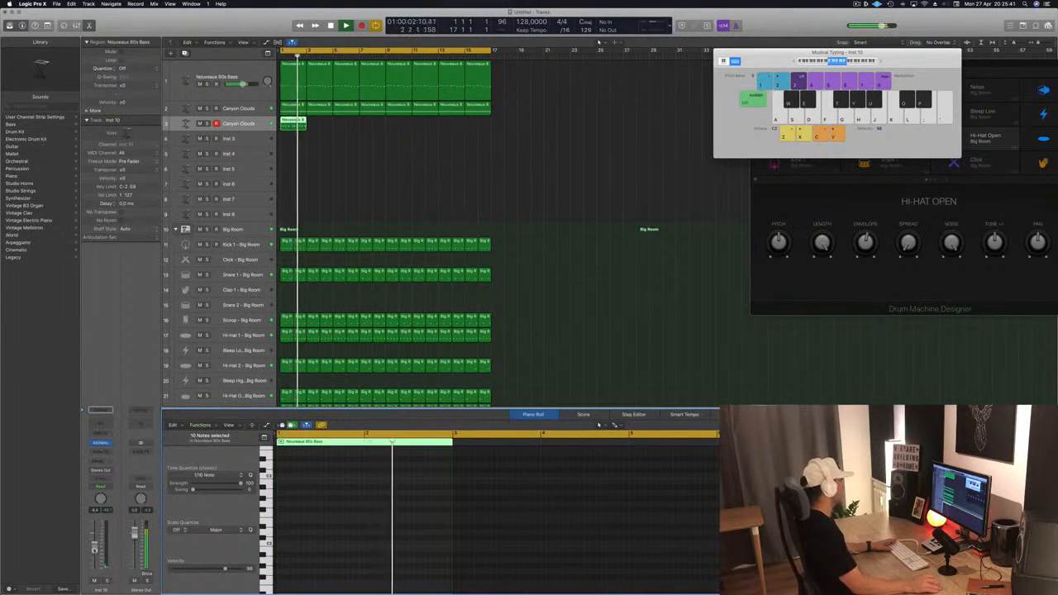
{"action": "key", "text": "Return"}
Remove the repeated notes from the copied region and lengthen the remaining three into sustained notes across bars 1 and 2.
{"action": "key", "text": "space"}
{"action": "key", "text": "e"}
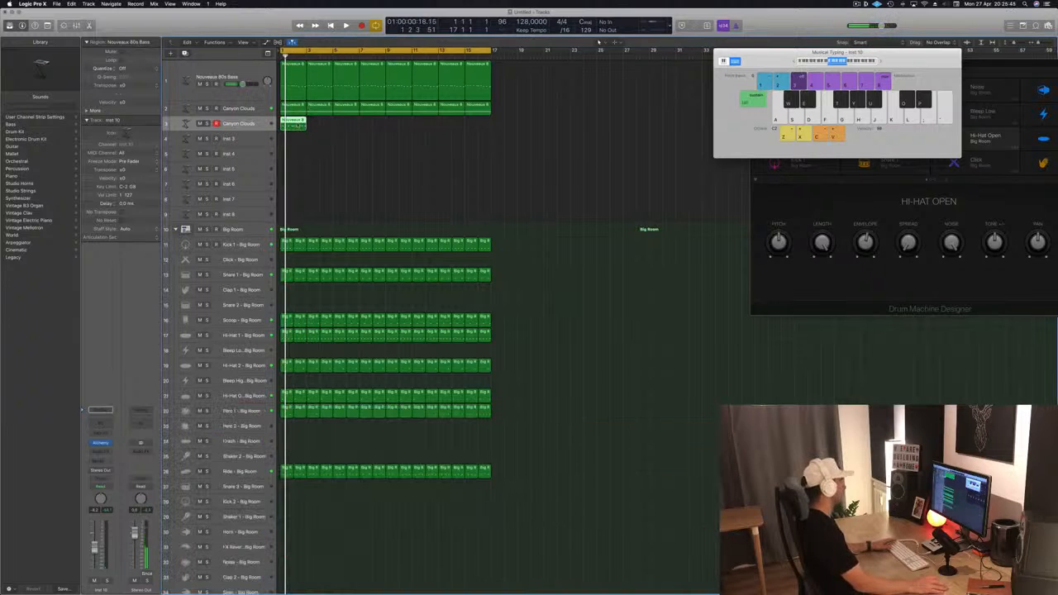
{"action": "key", "text": "e"}
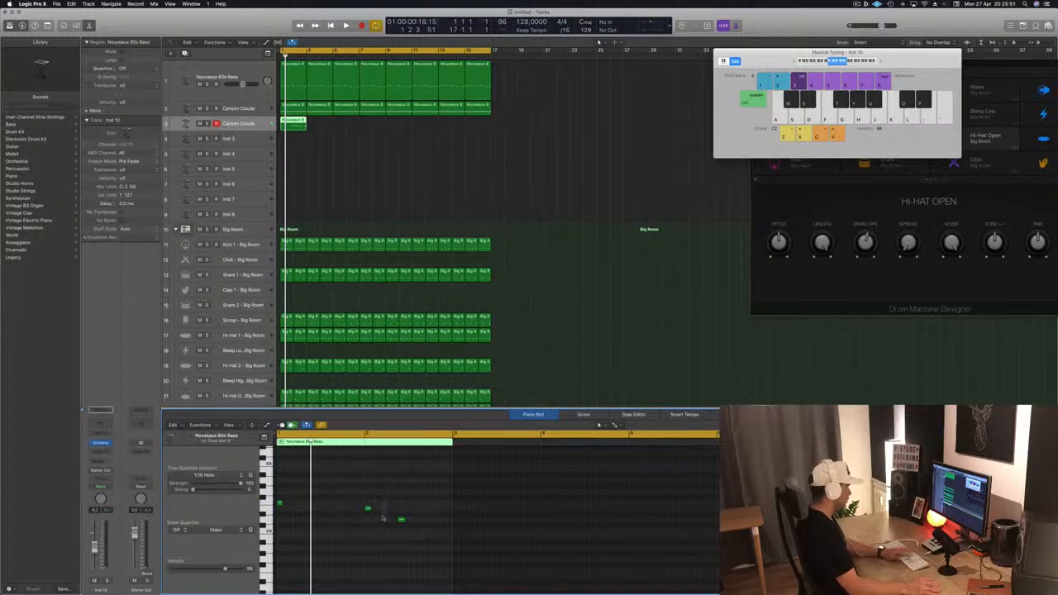
{"action": "left_click_drag", "start_coordinate": [281, 503], "coordinate": [383, 511]}
{"action": "left_click", "coordinate": [401, 521]}
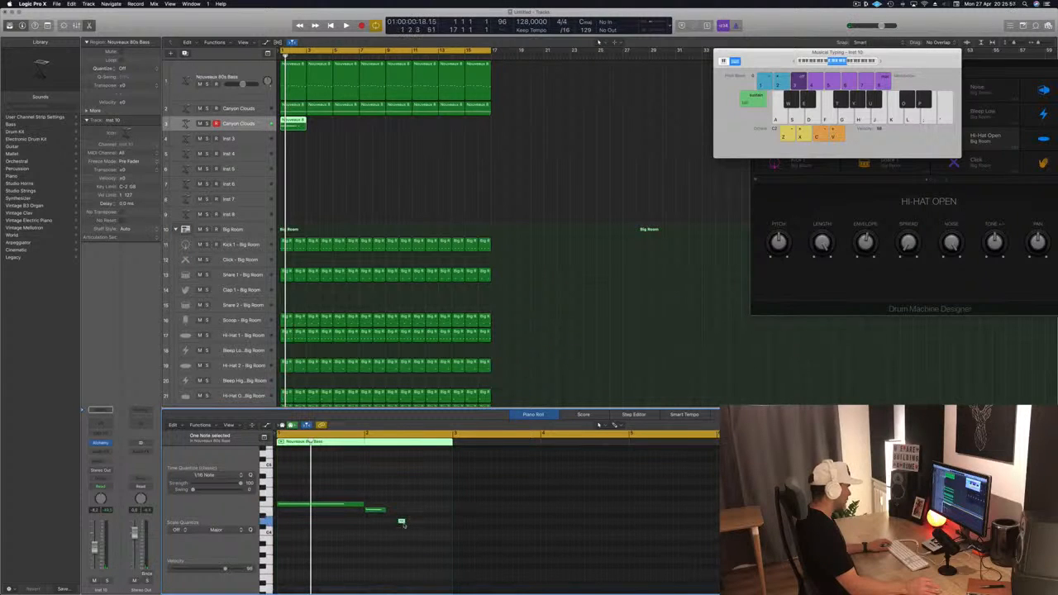
{"action": "left_click_drag", "start_coordinate": [449, 525], "coordinate": [393, 512]}
{"action": "key", "text": "space"}
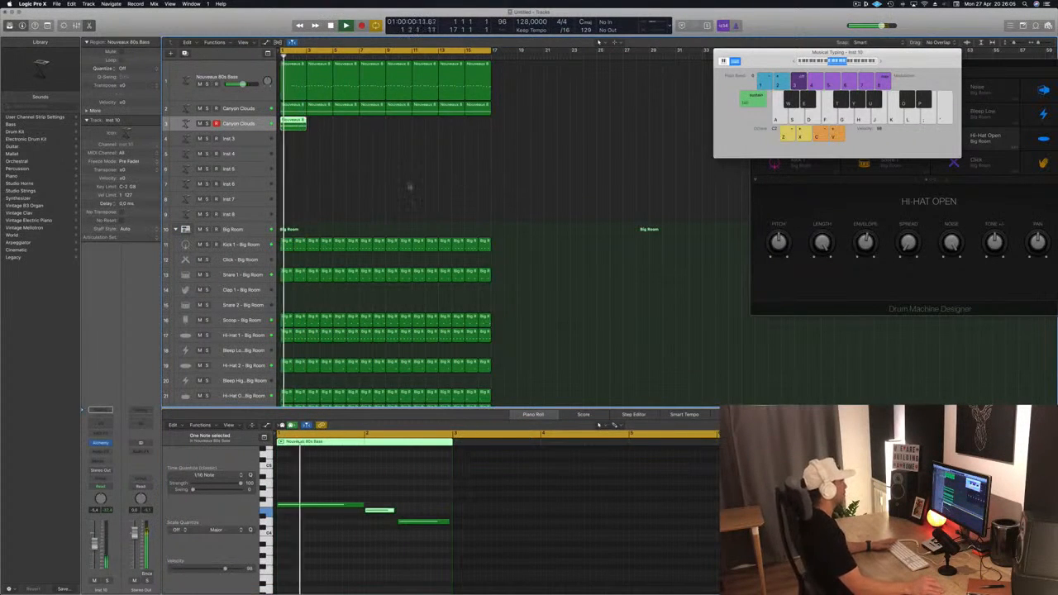
Copy the two-bar three-note region along the duplicated track up to bar 17 and play the arrangement from the start.
{"action": "key", "text": "super+Right"}
{"action": "key", "text": "super+Right"}
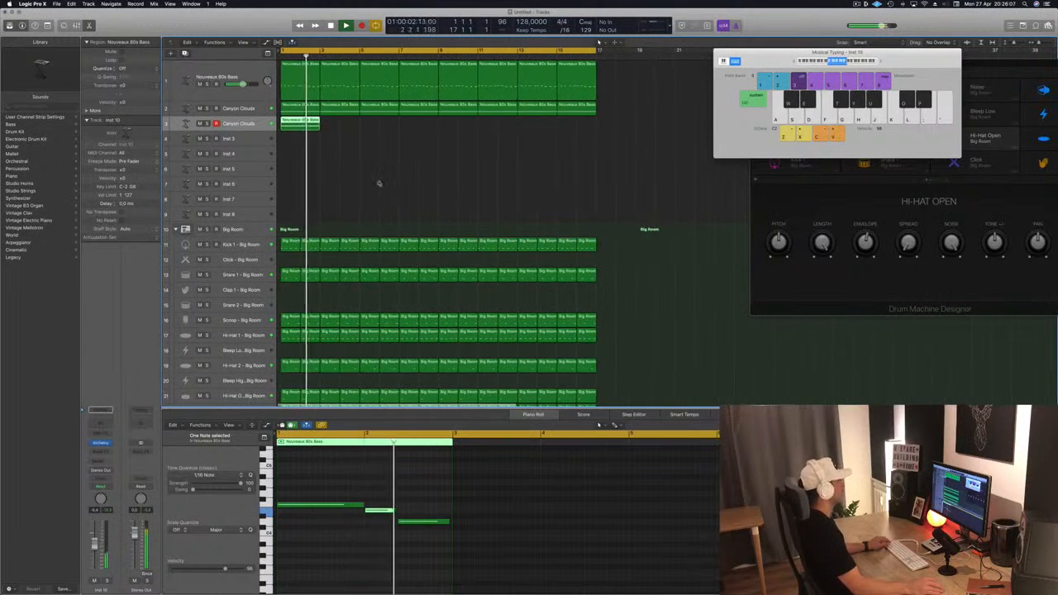
{"action": "key", "text": "super+Left"}
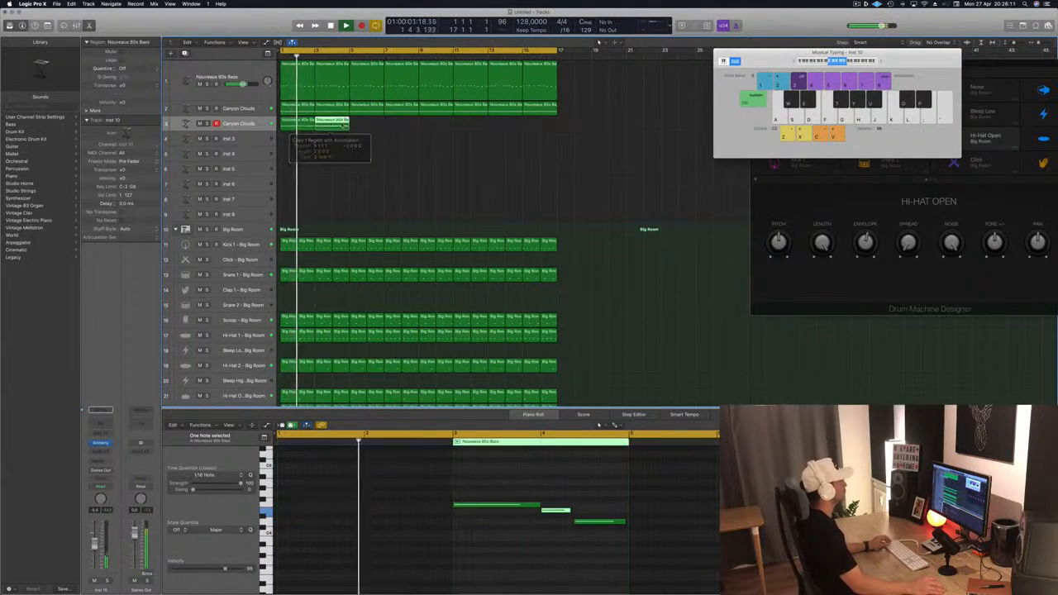
{"action": "left_click_drag", "start_coordinate": [304, 125], "coordinate": [439, 131]}
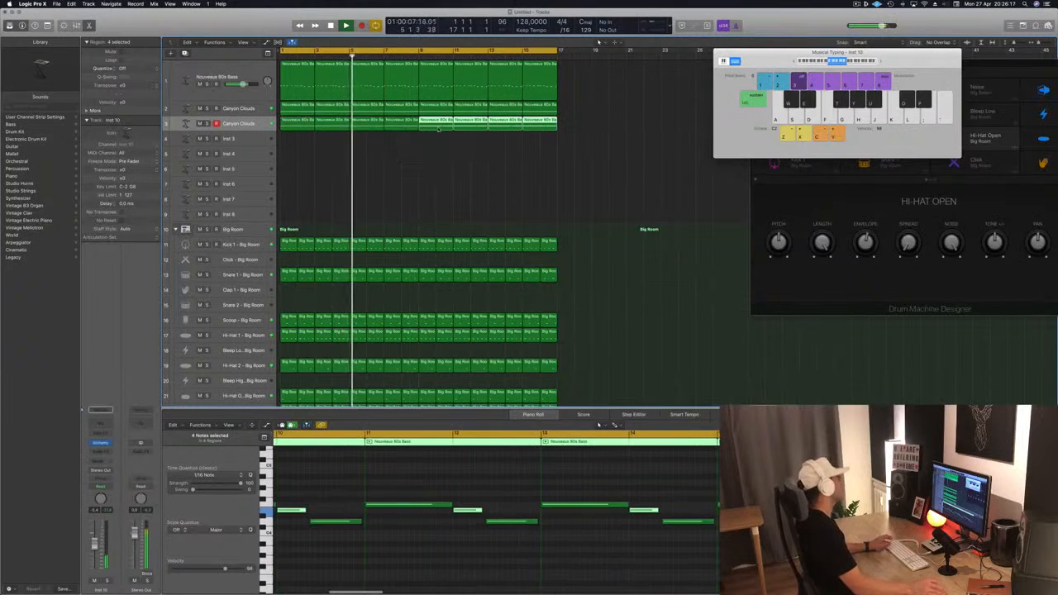
{"action": "key", "text": "space"}
{"action": "key", "text": "space"}
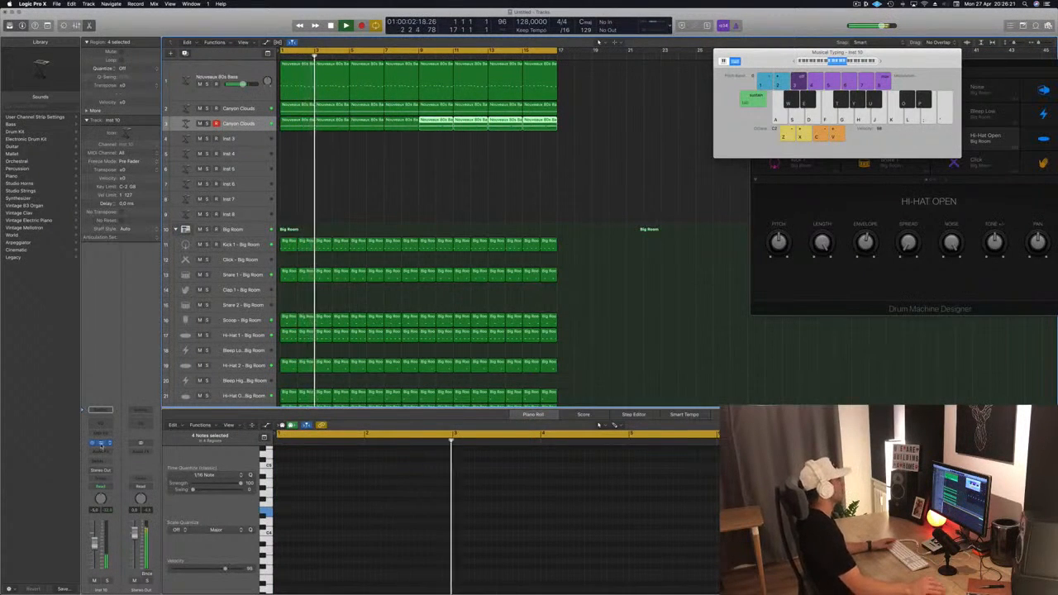
Open Alchemy on the duplicated track and load the Cistern Strings preset.
{"action": "left_click", "coordinate": [100, 444]}
{"action": "left_click_drag", "start_coordinate": [263, 32], "coordinate": [614, 137]}
{"action": "left_click", "coordinate": [626, 247]}
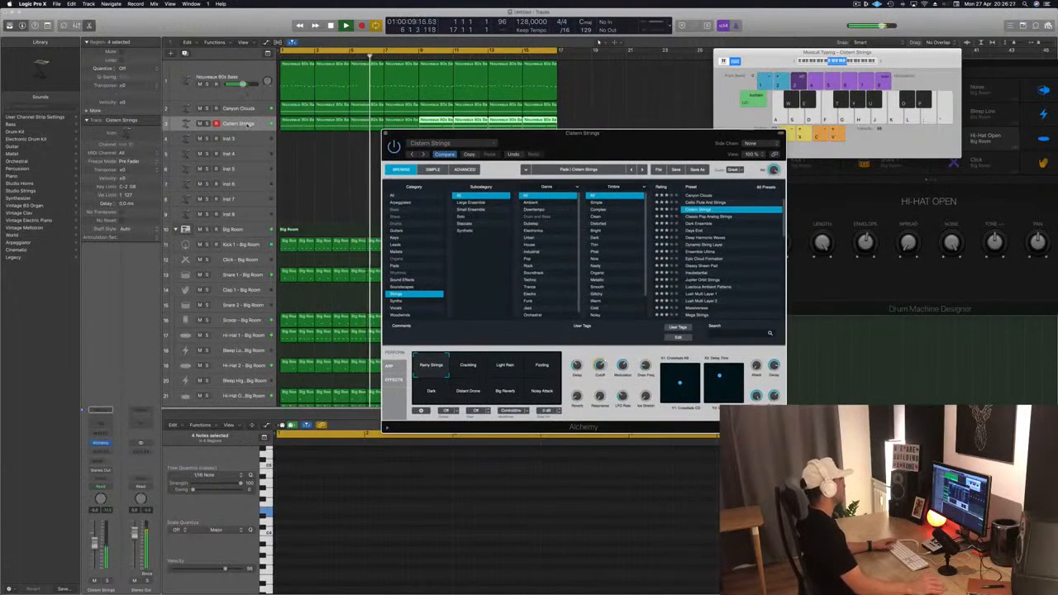
Briefly solo the Cistern Strings track to hear it alone, and lower its volume.
{"action": "left_click", "coordinate": [248, 123]}
{"action": "key", "text": "s"}
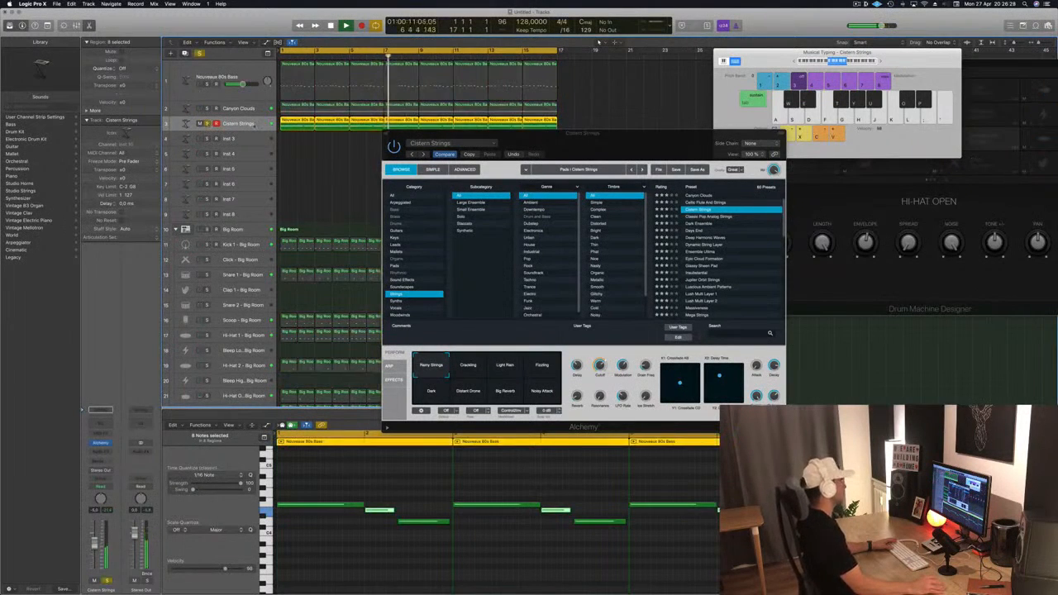
{"action": "key", "text": "s"}
{"action": "left_click_drag", "start_coordinate": [632, 141], "coordinate": [594, 124]}
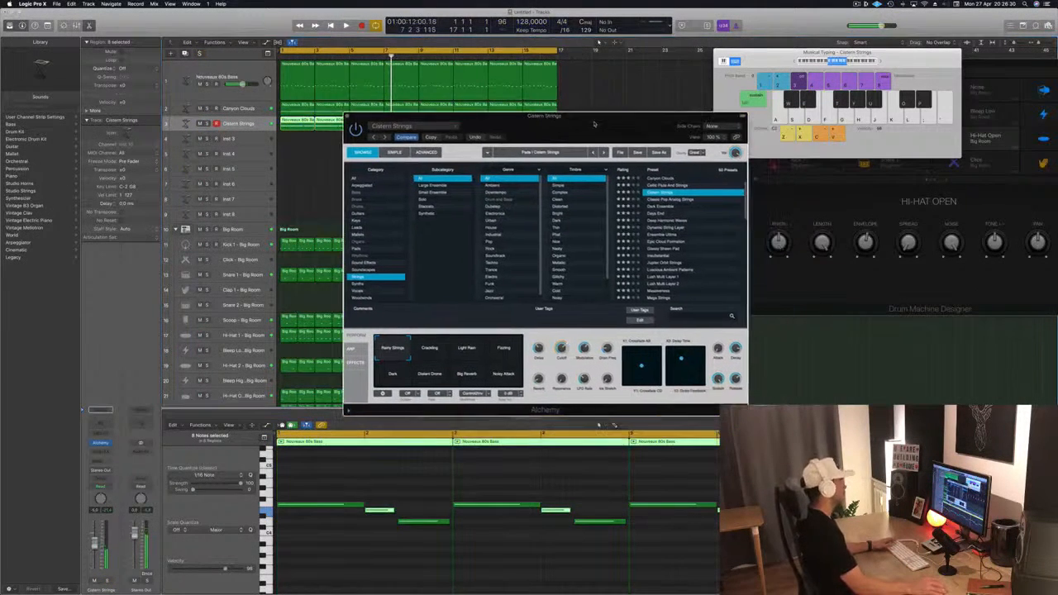
{"action": "left_click", "coordinate": [95, 545]}
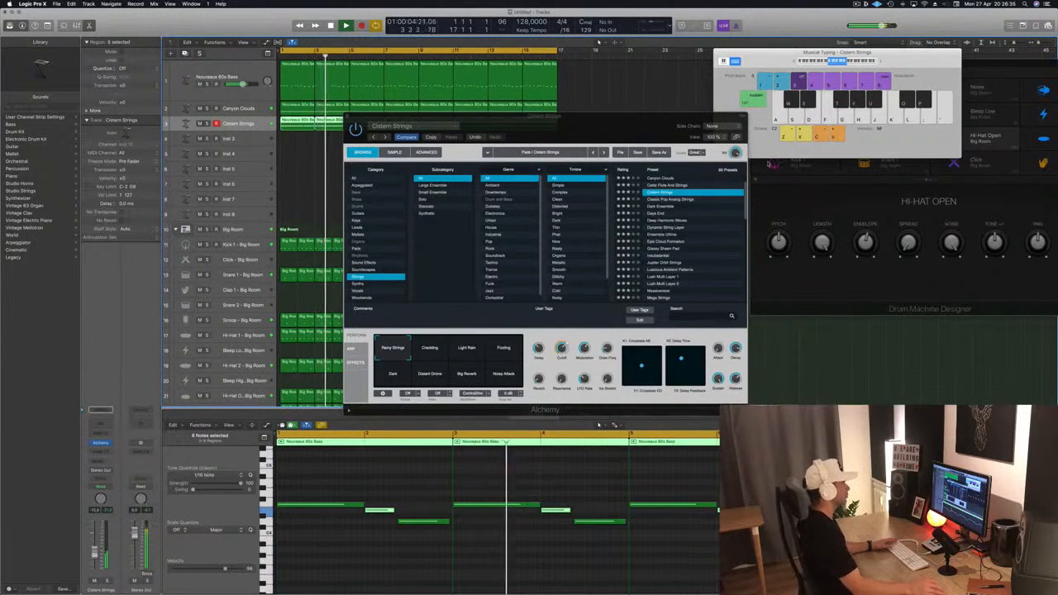
Try the Jupiter Orbit Strings preset with all of the track's notes transposed down one octave.
{"action": "left_click", "coordinate": [673, 262]}
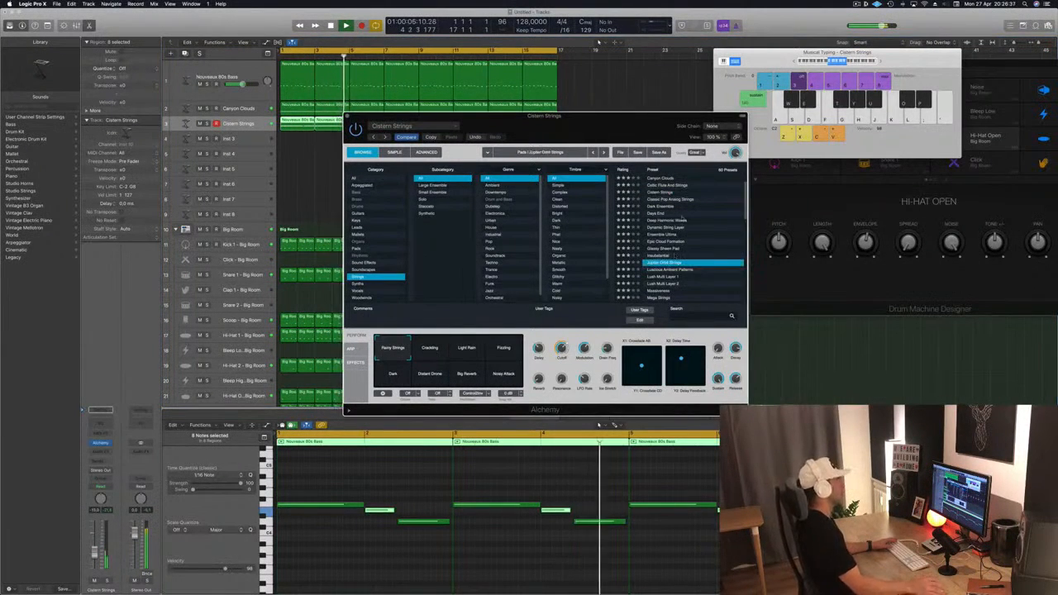
{"action": "left_click_drag", "start_coordinate": [581, 135], "coordinate": [687, 88]}
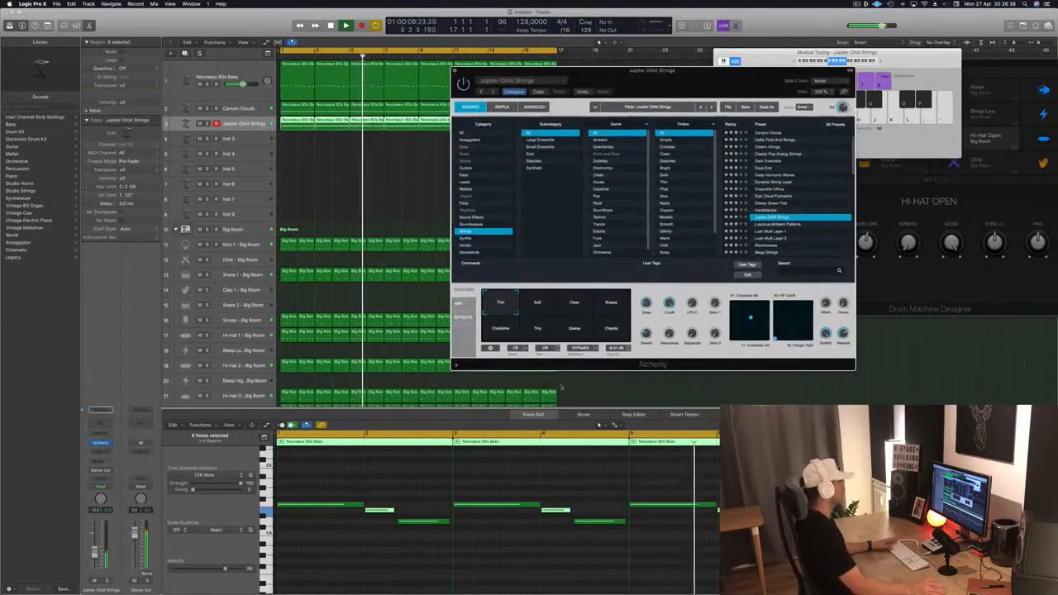
{"action": "left_click", "coordinate": [367, 573]}
{"action": "key", "text": "super+a"}
{"action": "key", "text": "alt+shift+Down"}
Try the Luscious Ambient Patterns preset and transpose all of the track's notes back up one octave.
{"action": "left_click_drag", "start_coordinate": [717, 69], "coordinate": [730, 30]}
{"action": "key", "text": "Down"}
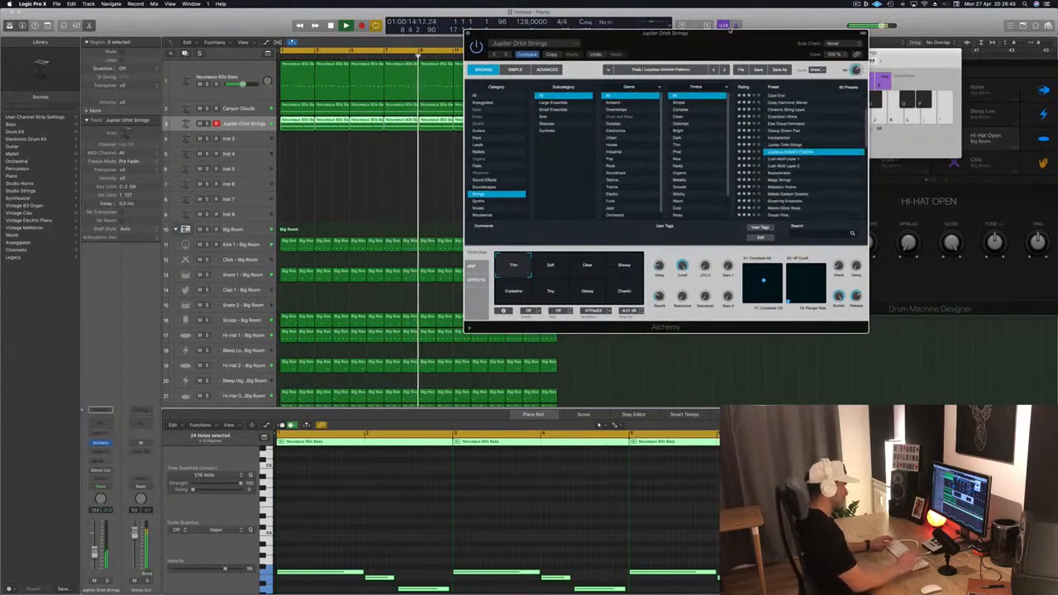
{"action": "key", "text": "alt+shift+Up"}
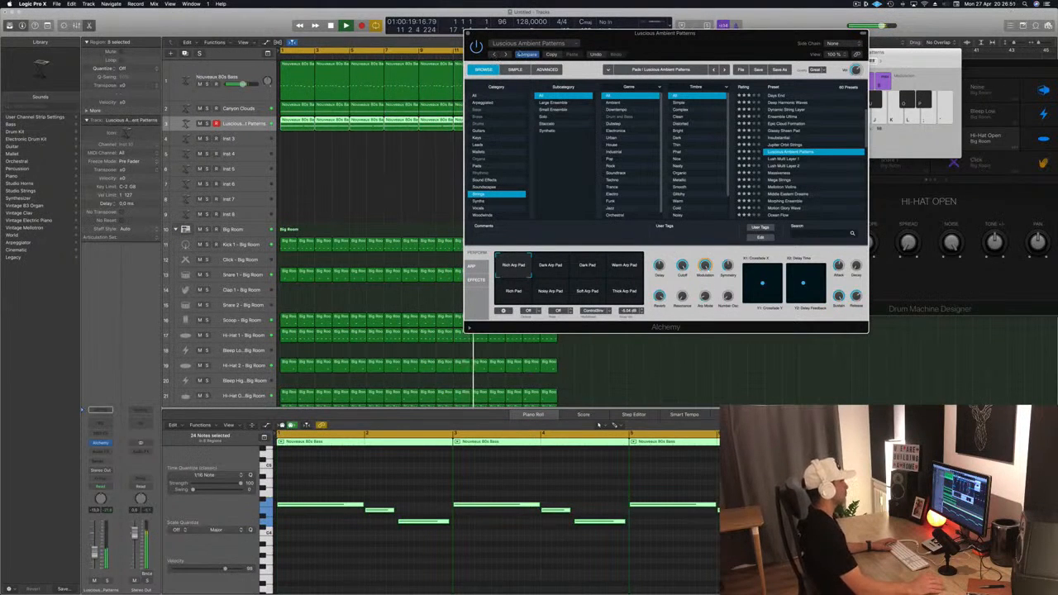
Switch Alchemy on the duplicated track to the Living History setting and deselect the notes.
{"action": "left_click", "coordinate": [528, 55]}
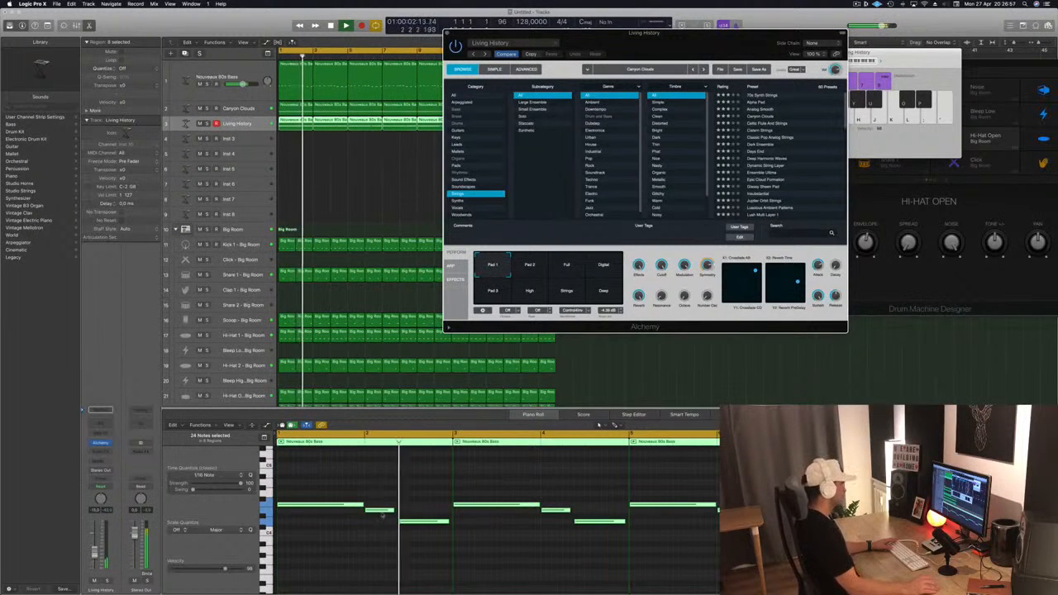
{"action": "left_click", "coordinate": [359, 544]}
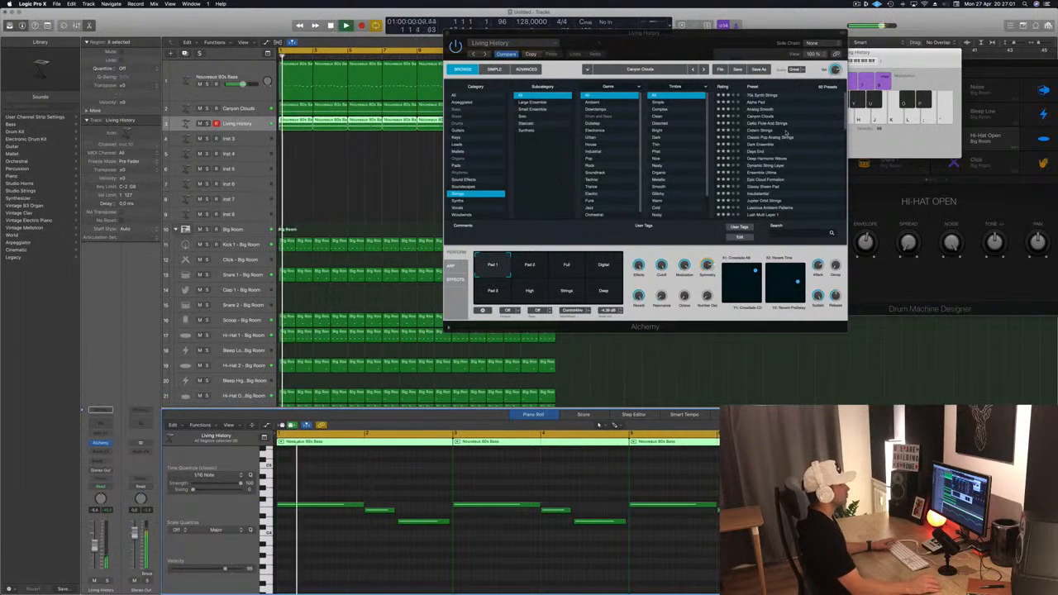
Try the Pizzicato Wet Cave and Pizzicato Sticks string presets in Alchemy on the duplicated track.
{"action": "scroll", "coordinate": [787, 131], "scroll_direction": "down", "scroll_amount": 5}
{"action": "left_click", "coordinate": [759, 156]}
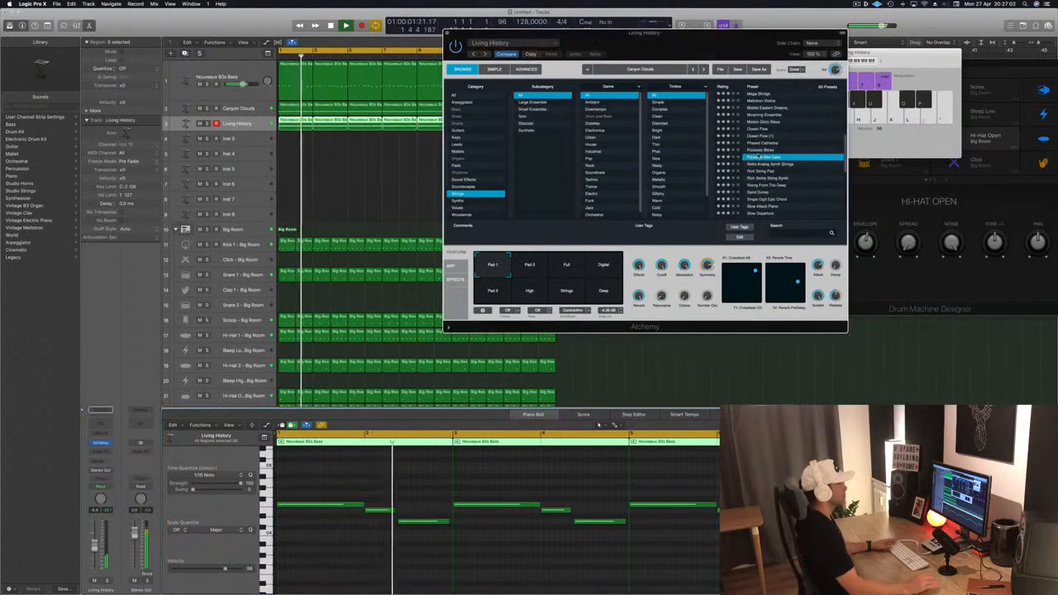
{"action": "left_click_drag", "start_coordinate": [717, 43], "coordinate": [748, 50]}
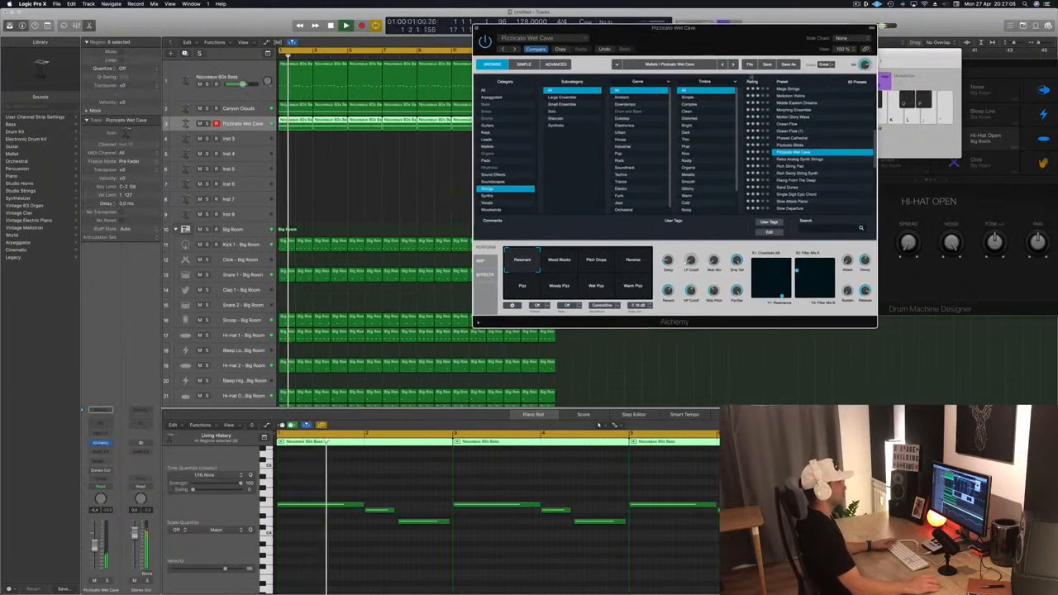
{"action": "left_click", "coordinate": [793, 146]}
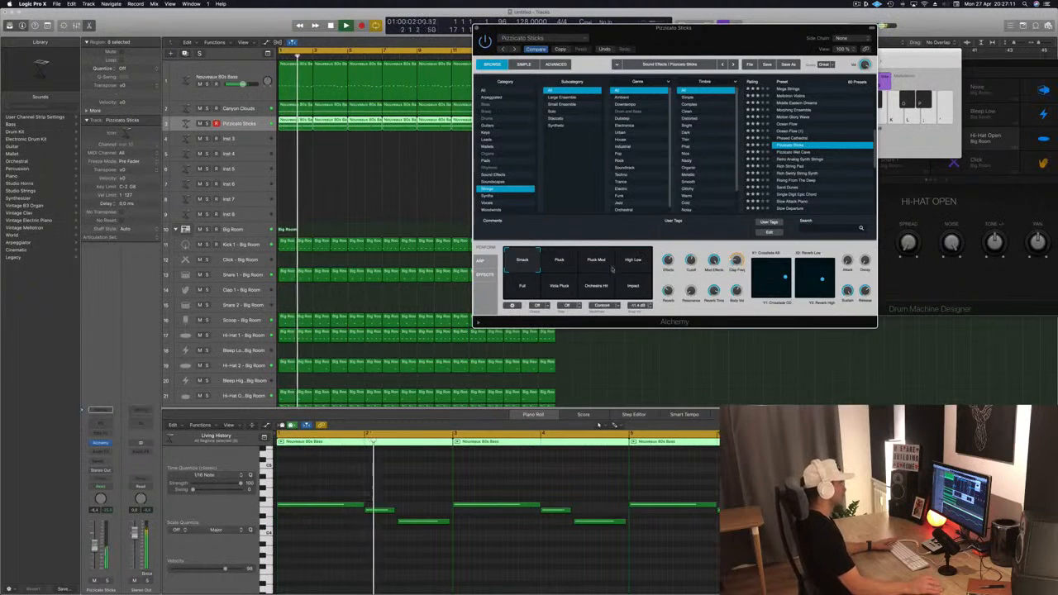
Try the Pizzicato Sticks preset with its arpeggiator mode set to Up/Down.
{"action": "left_click", "coordinate": [483, 262]}
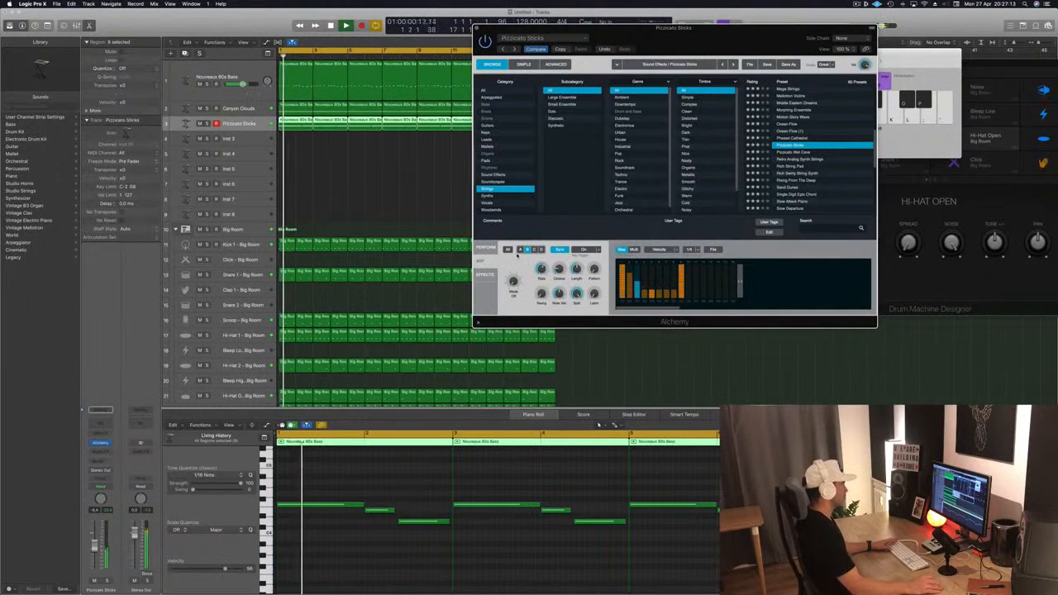
{"action": "left_click", "coordinate": [584, 250]}
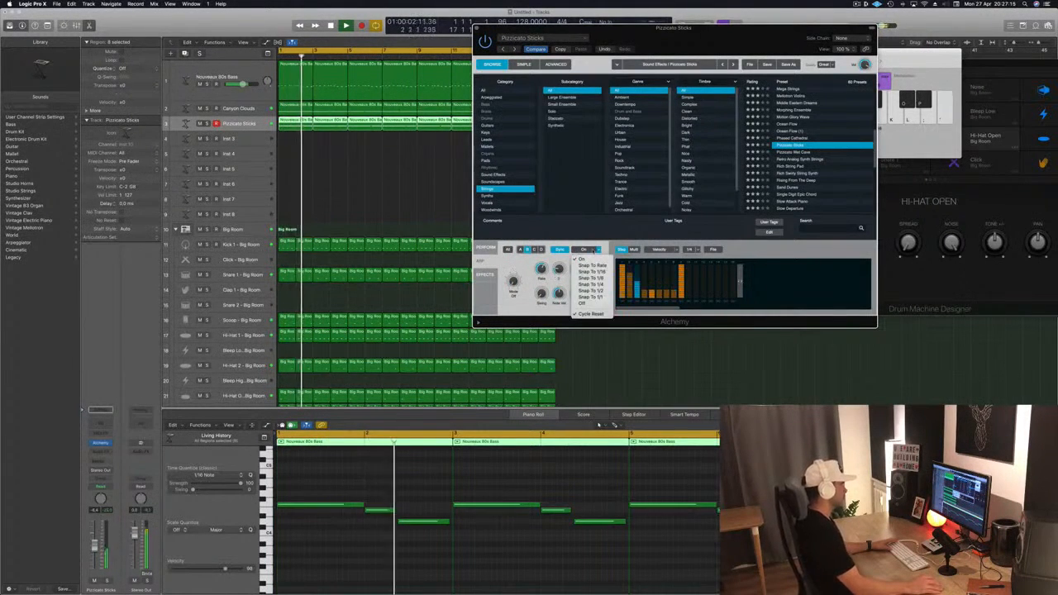
{"action": "left_click", "coordinate": [612, 243]}
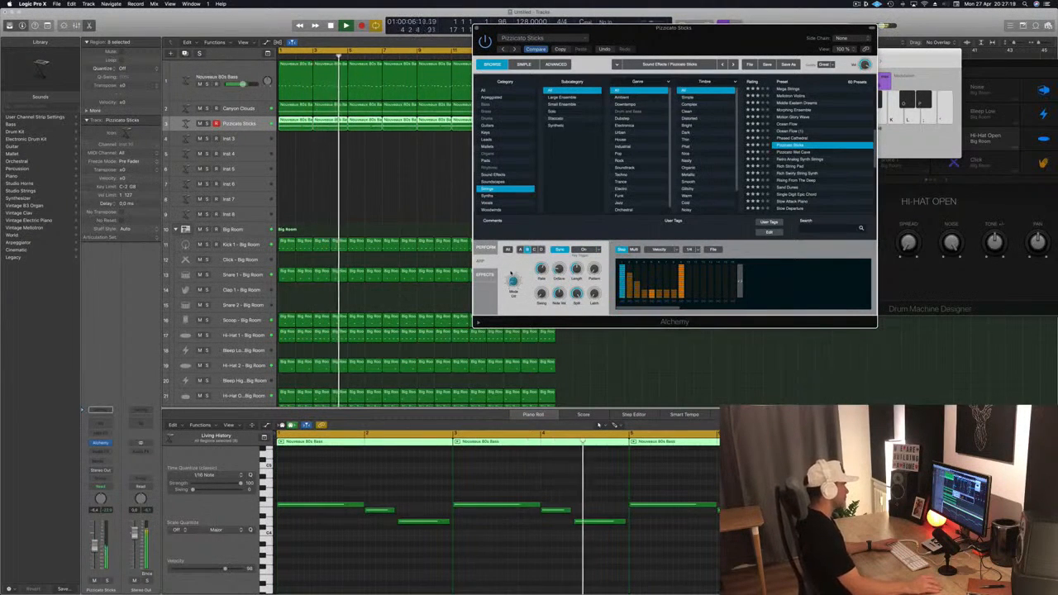
{"action": "left_click_drag", "start_coordinate": [715, 46], "coordinate": [739, 40]}
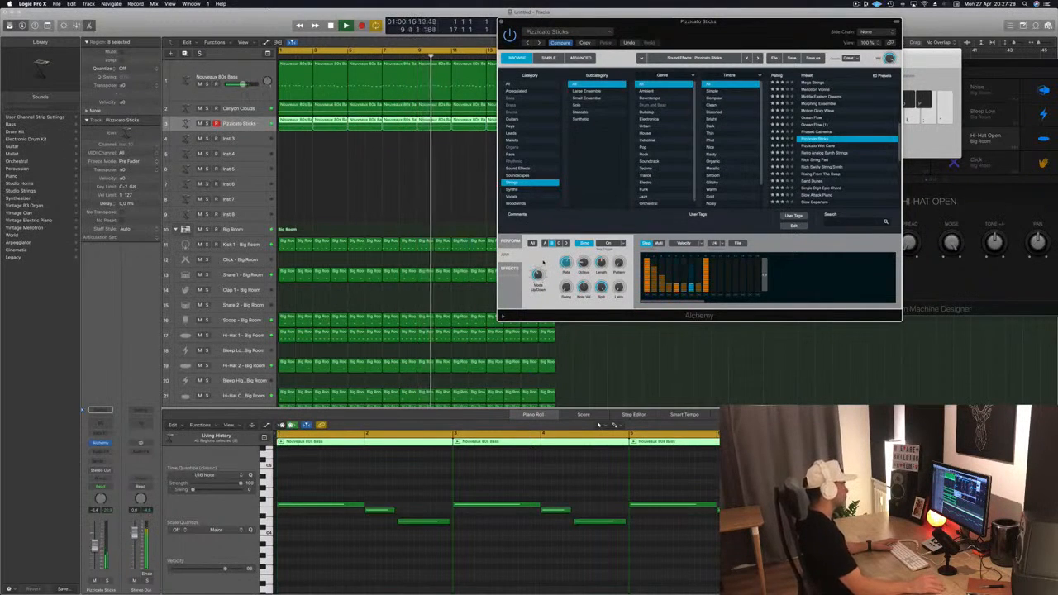
{"action": "left_click_drag", "start_coordinate": [750, 21], "coordinate": [779, 13]}
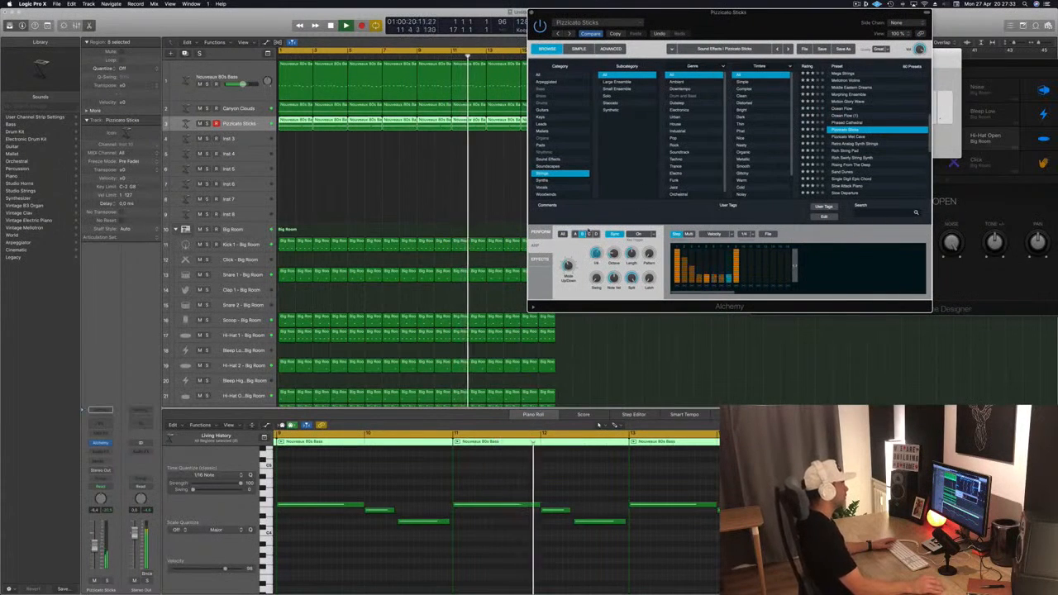
Compare the preset's Pluck, Pluck Mod, Impact, Orchestra Hit and Full variations, return to the first one and stop playback.
{"action": "left_click", "coordinate": [541, 233]}
{"action": "left_click", "coordinate": [615, 244]}
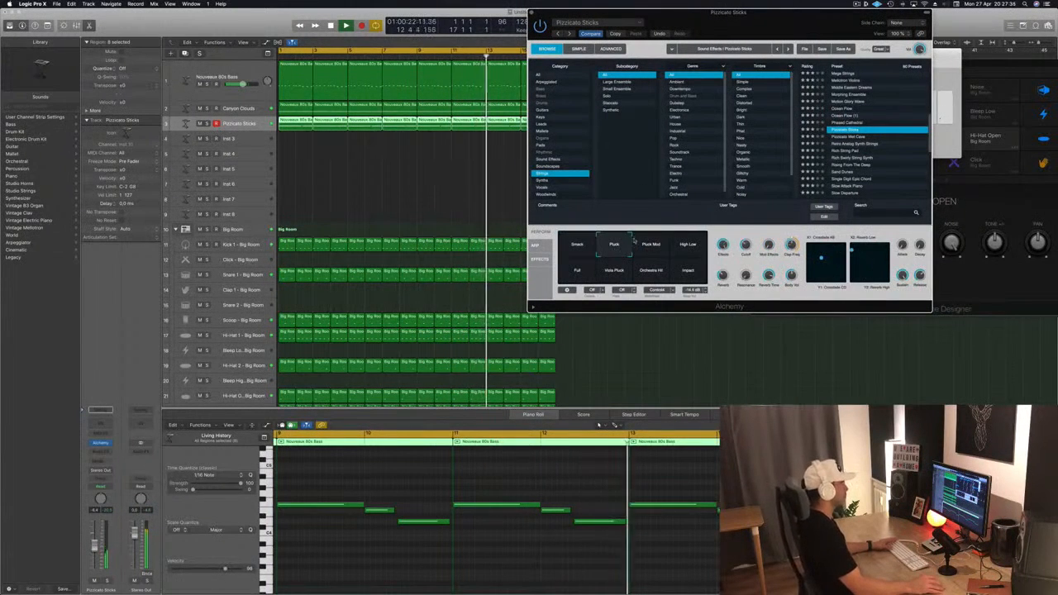
{"action": "left_click", "coordinate": [666, 247]}
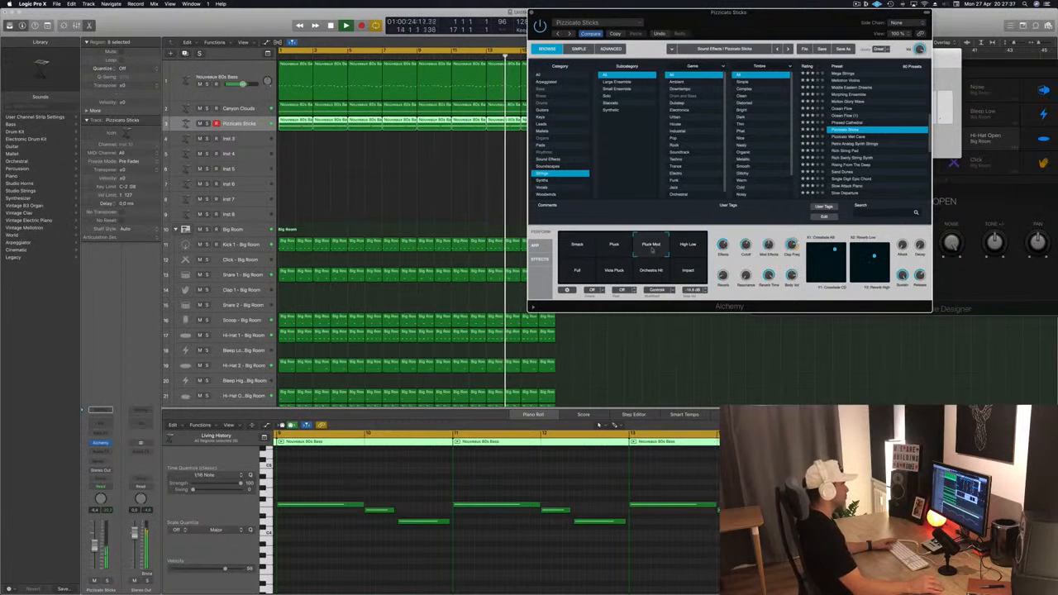
{"action": "left_click", "coordinate": [687, 272]}
{"action": "left_click", "coordinate": [645, 277]}
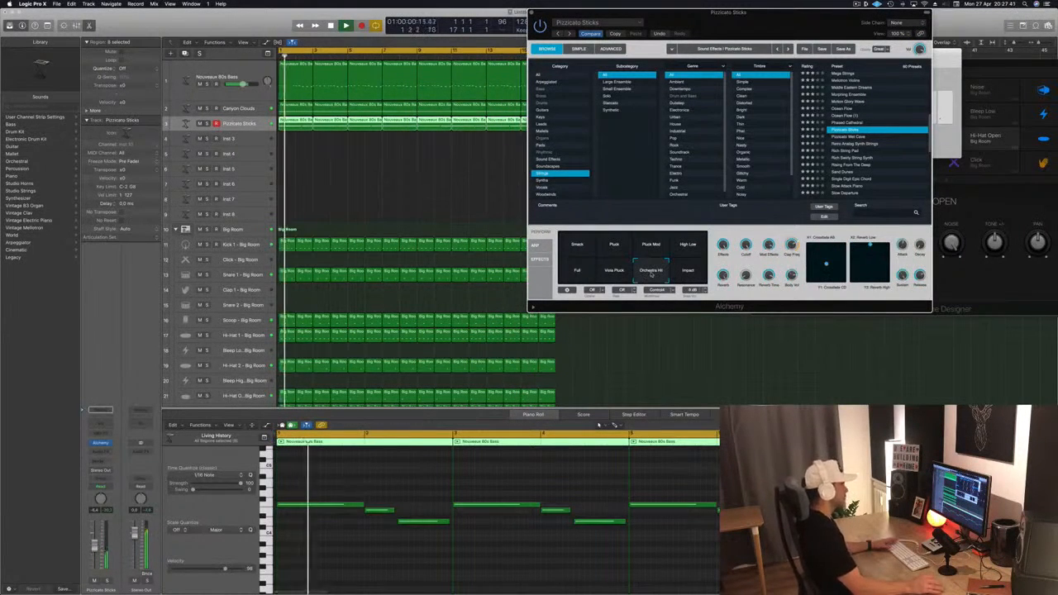
{"action": "left_click", "coordinate": [577, 269]}
{"action": "left_click", "coordinate": [572, 248]}
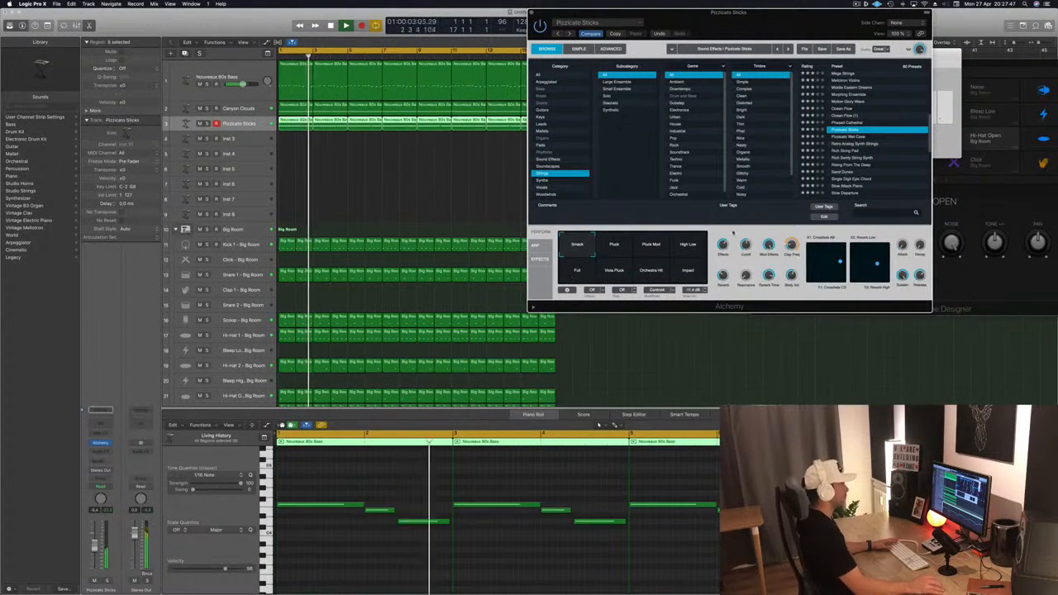
{"action": "key", "text": "space"}
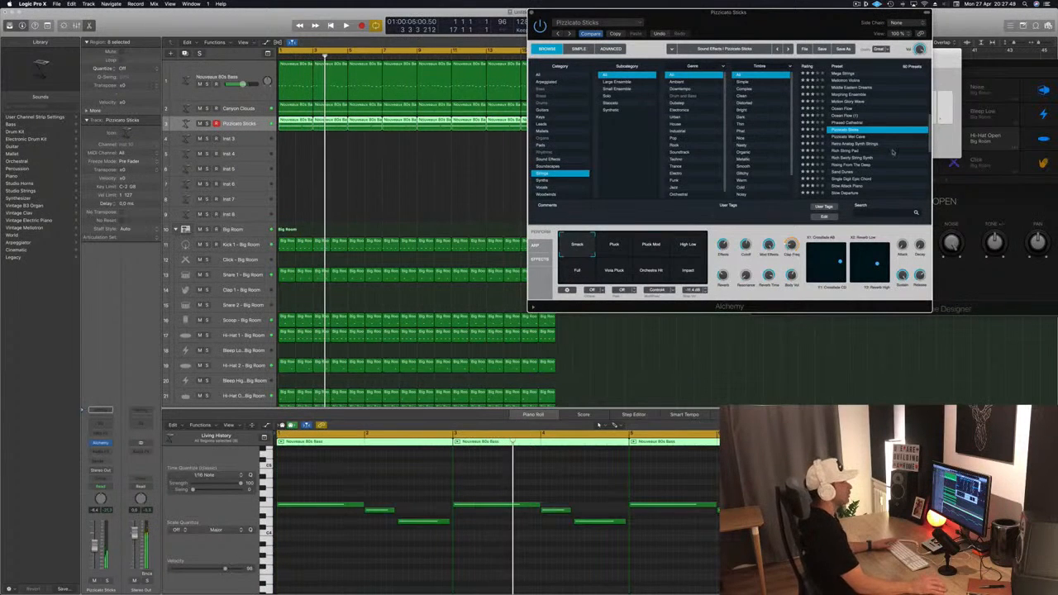
Try the Rich String Pad and Sand Dunes presets on the track during playback.
{"action": "key", "text": "Down"}
{"action": "key", "text": "Down"}
{"action": "key", "text": "Down"}
{"action": "key", "text": "space"}
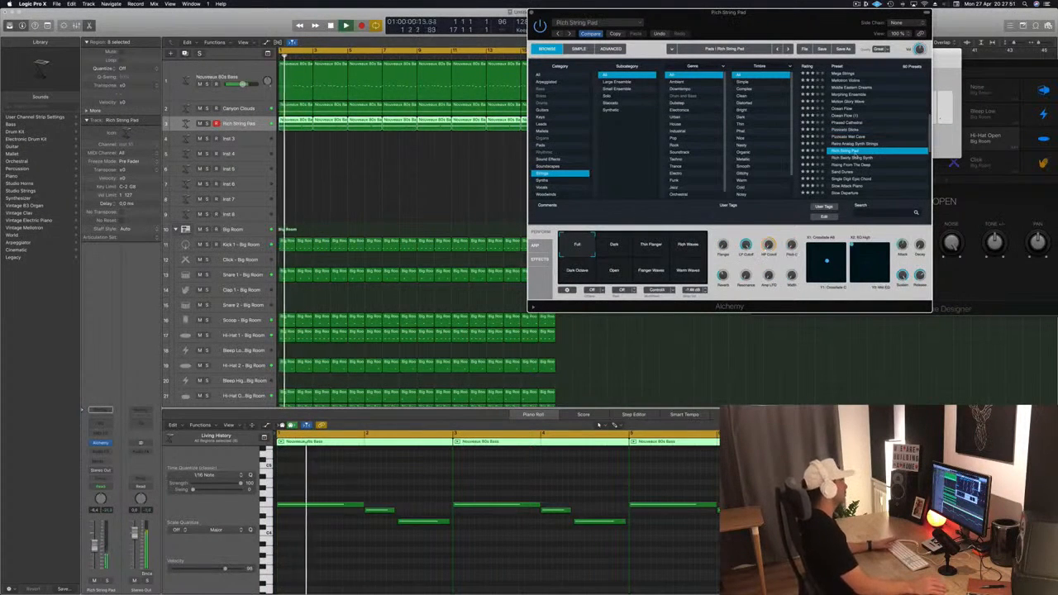
{"action": "scroll", "coordinate": [865, 174], "scroll_direction": "down", "scroll_amount": 3}
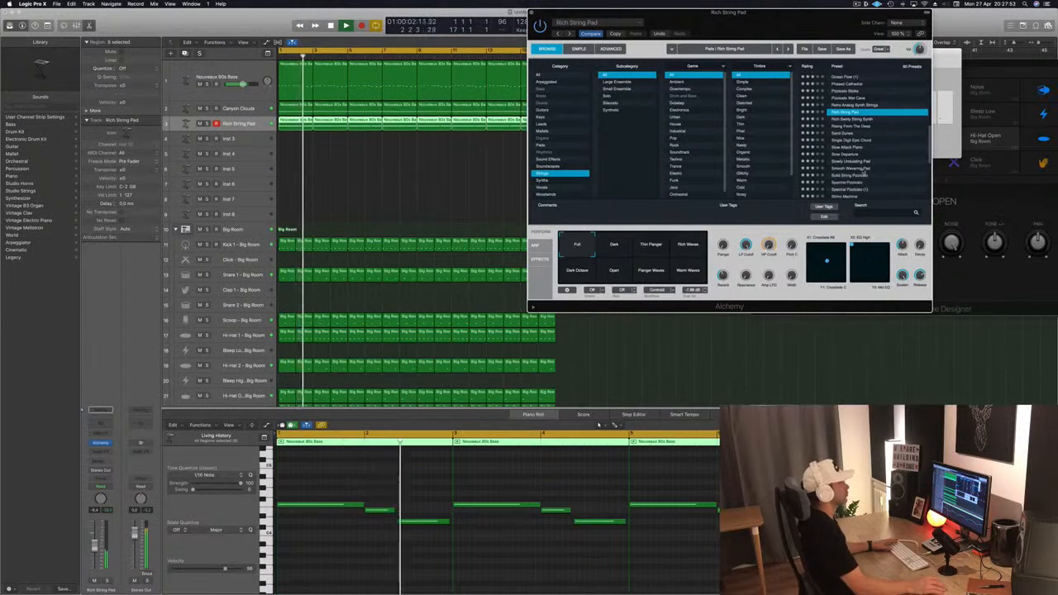
{"action": "left_click", "coordinate": [845, 135]}
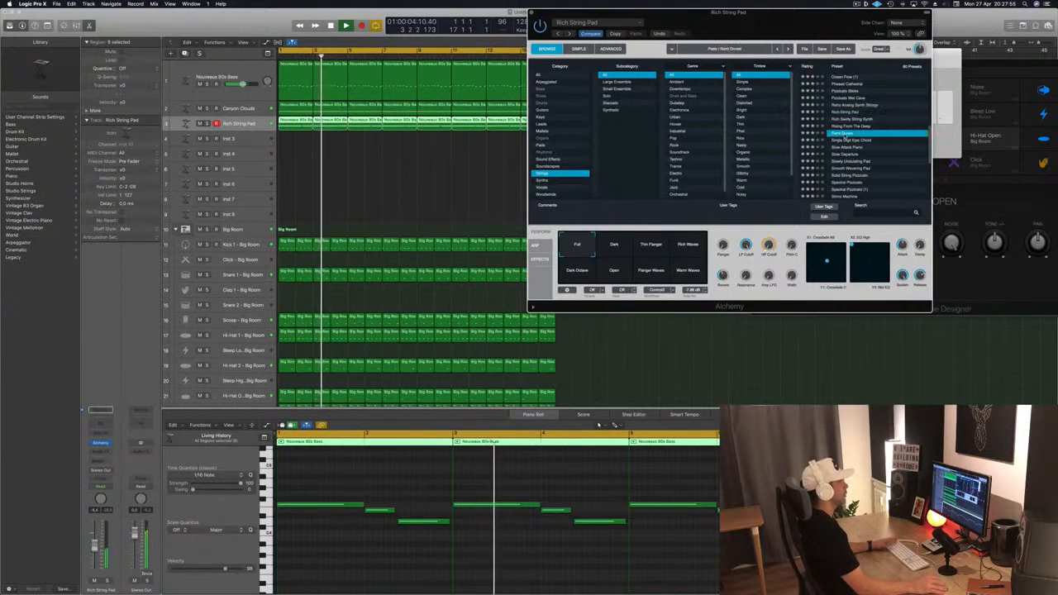
Try the Smooth Wavering Pad preset and transpose all of the track's notes down one octave.
{"action": "scroll", "coordinate": [847, 138], "scroll_direction": "down", "scroll_amount": 2}
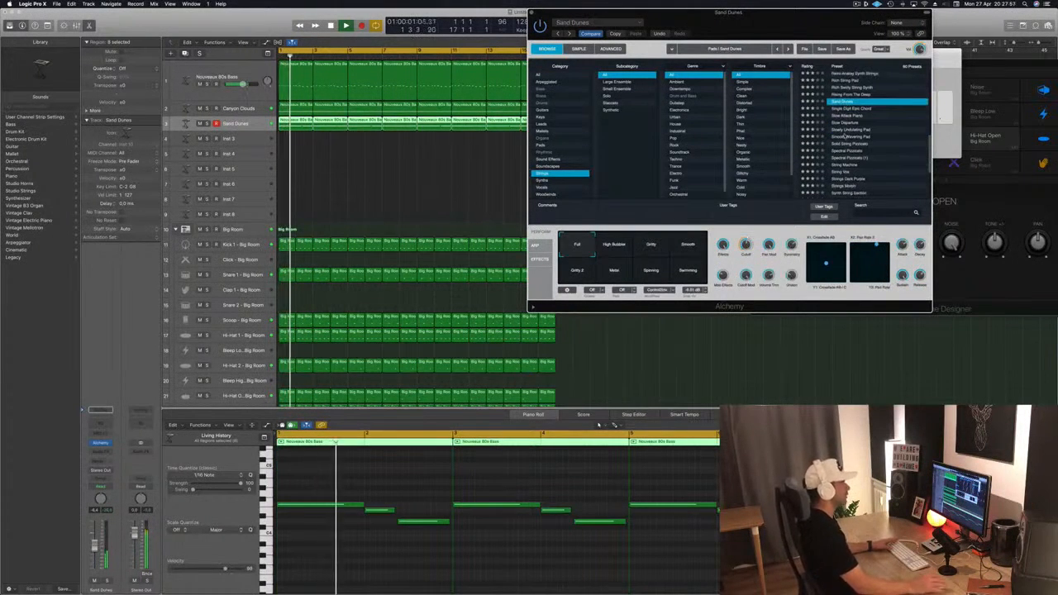
{"action": "left_click", "coordinate": [844, 136]}
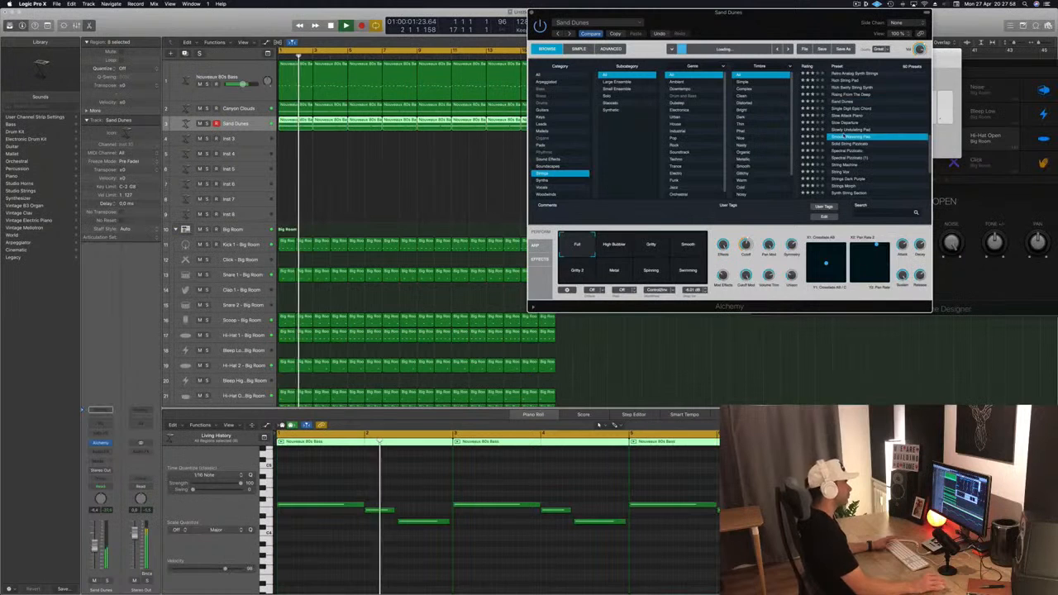
{"action": "left_click", "coordinate": [494, 543]}
{"action": "key", "text": "super+a"}
{"action": "key", "text": "alt+shift+Down"}
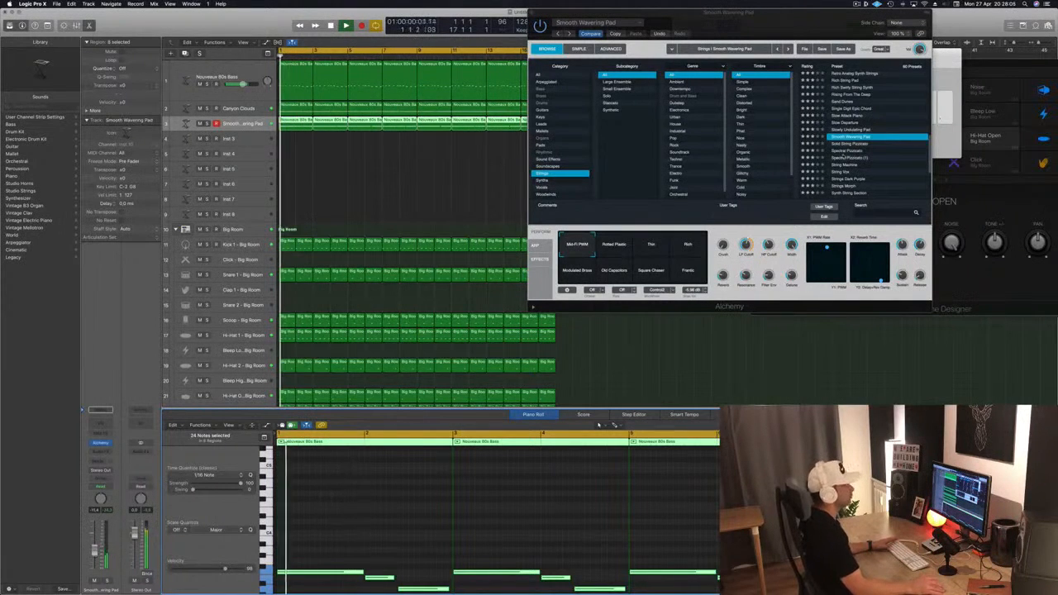
Try the String Machine and Synth String Section presets on the transposed notes.
{"action": "scroll", "coordinate": [844, 154], "scroll_direction": "down", "scroll_amount": 3}
{"action": "left_click", "coordinate": [845, 142]}
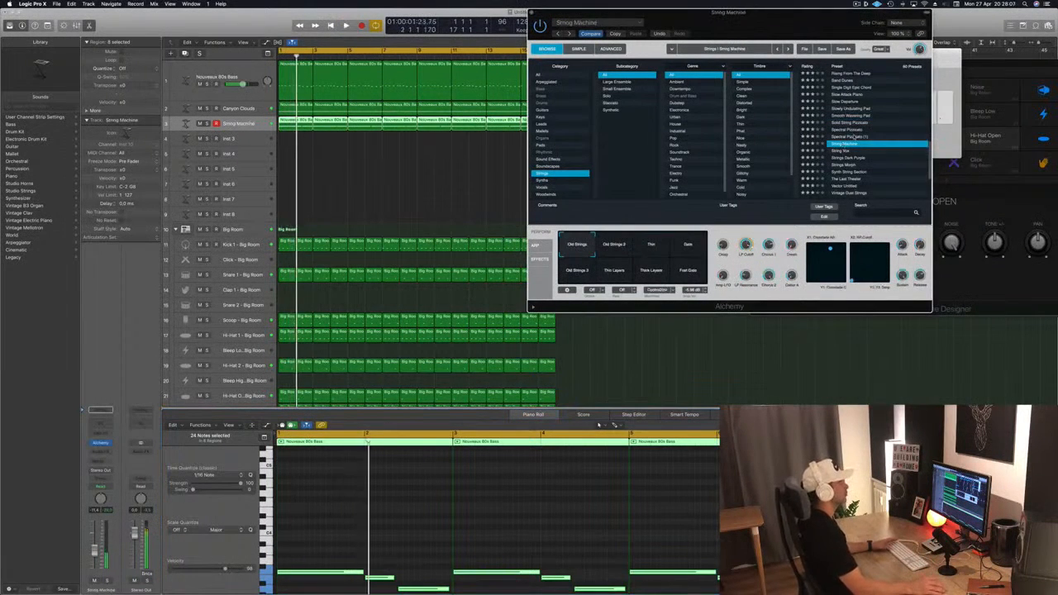
{"action": "scroll", "coordinate": [860, 157], "scroll_direction": "down", "scroll_amount": 4}
{"action": "left_click", "coordinate": [852, 145]}
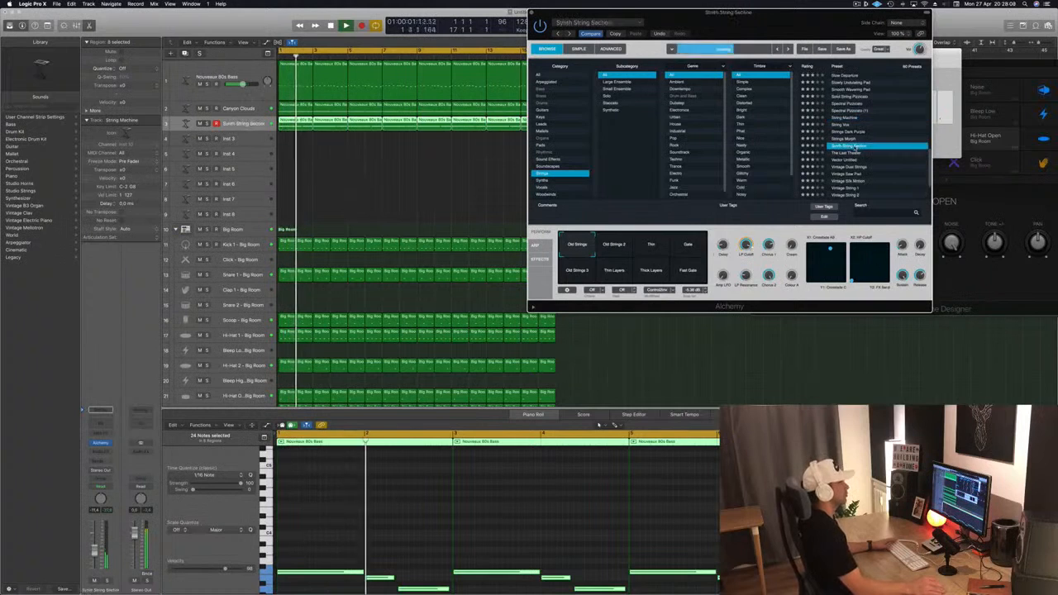
Try the Warm Pad Patterns and Waves of Synth Pads presets on the track.
{"action": "scroll", "coordinate": [889, 130], "scroll_direction": "down", "scroll_amount": 3}
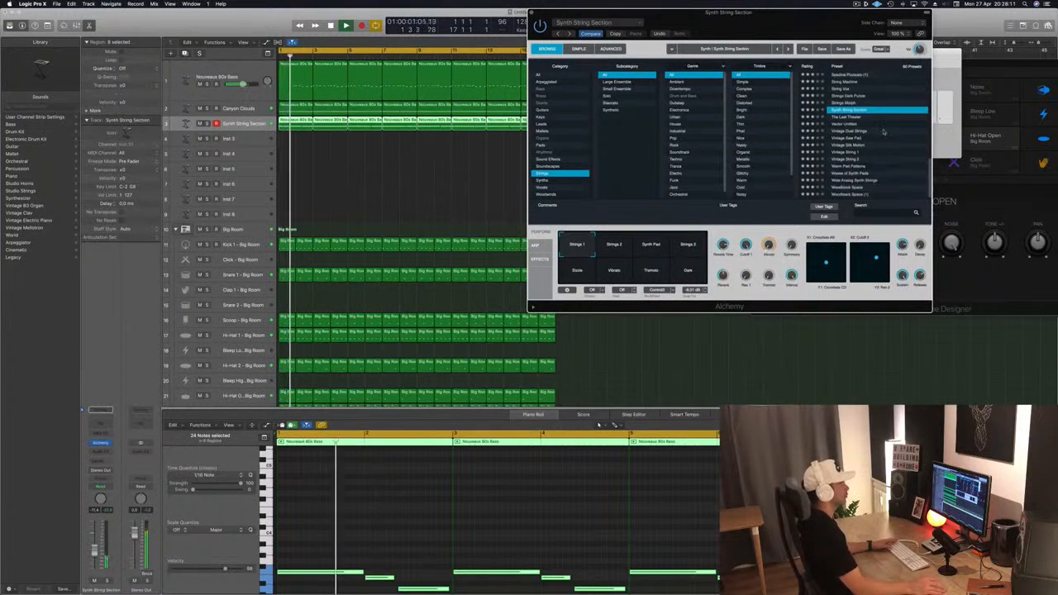
{"action": "scroll", "coordinate": [884, 131], "scroll_direction": "down", "scroll_amount": 1}
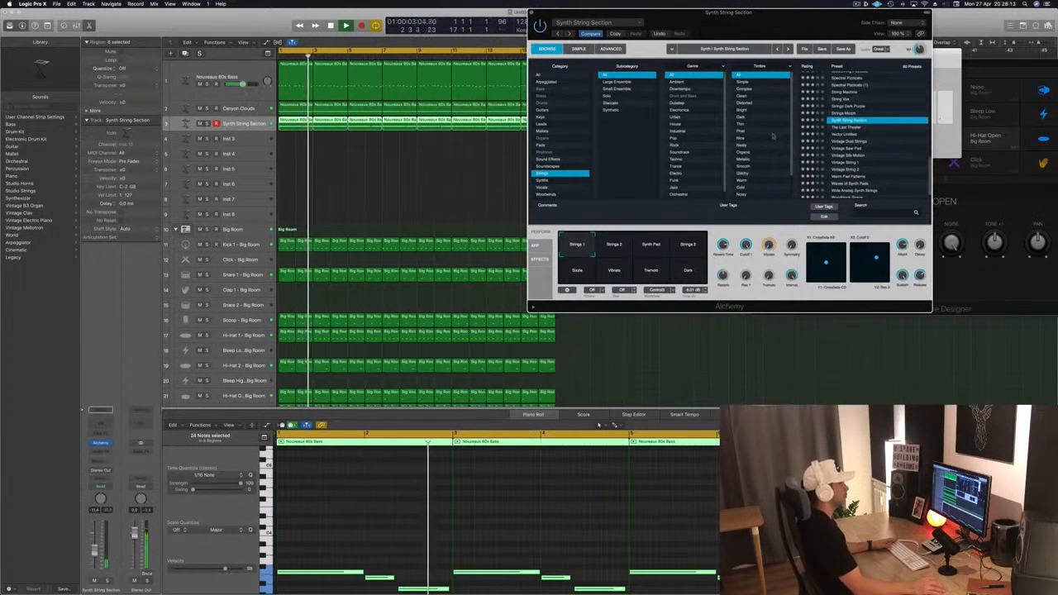
{"action": "scroll", "coordinate": [851, 146], "scroll_direction": "down", "scroll_amount": 2}
{"action": "left_click", "coordinate": [852, 165]}
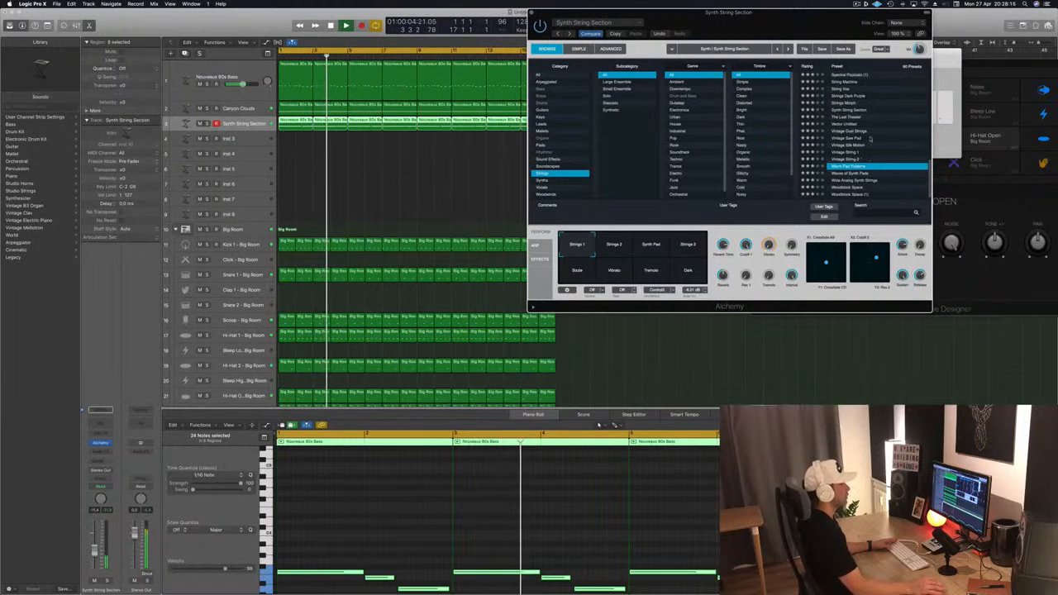
{"action": "key", "text": "Return"}
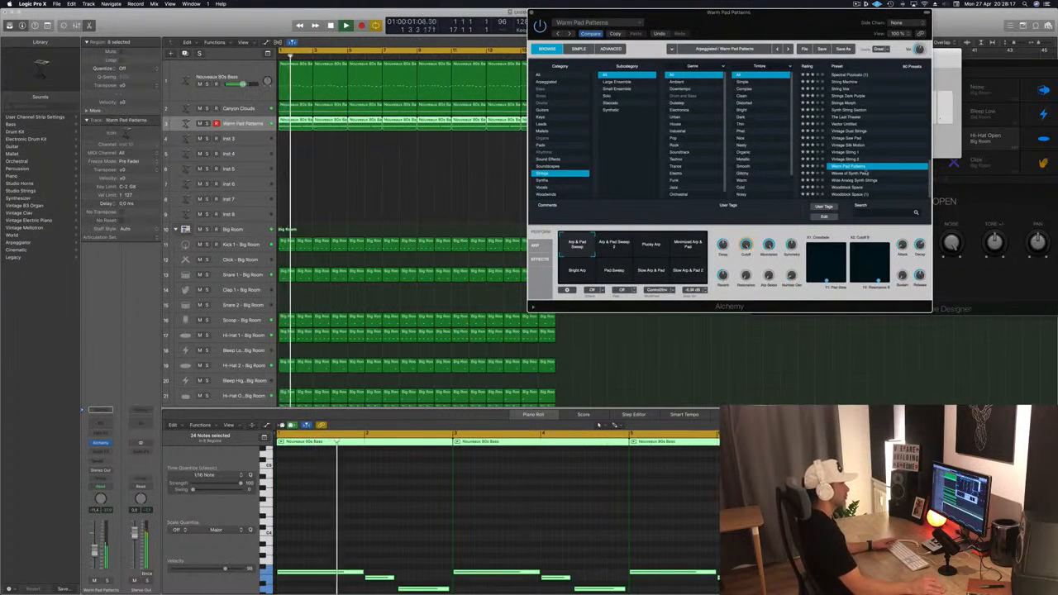
{"action": "key", "text": "Down"}
{"action": "key", "text": "Return"}
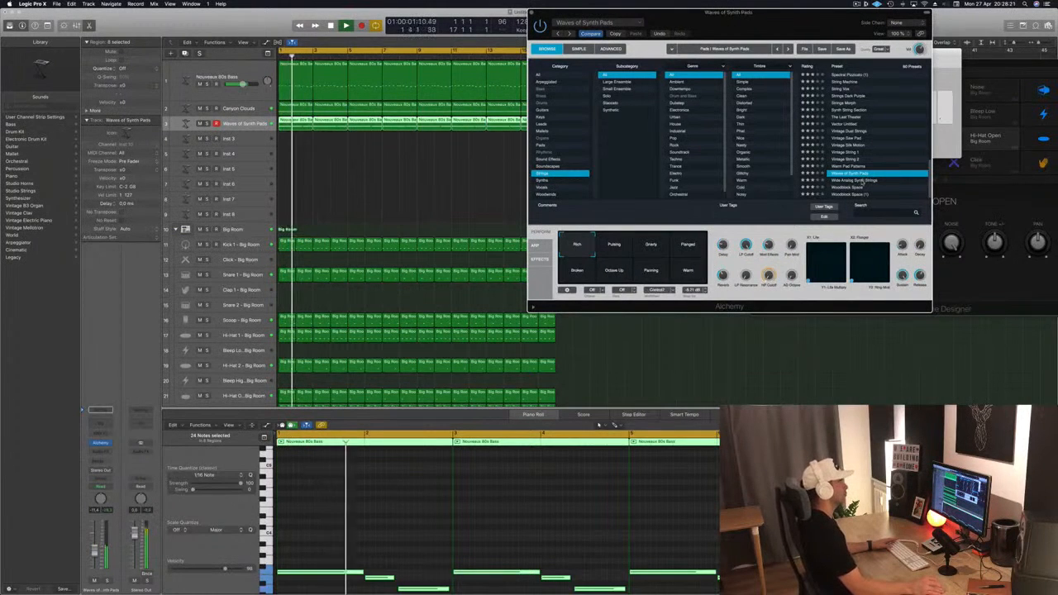
Load the Wide Analog Synth Strings preset, adjust its performance knobs, and close Alchemy with the regions deselected.
{"action": "key", "text": "Down"}
{"action": "key", "text": "Return"}
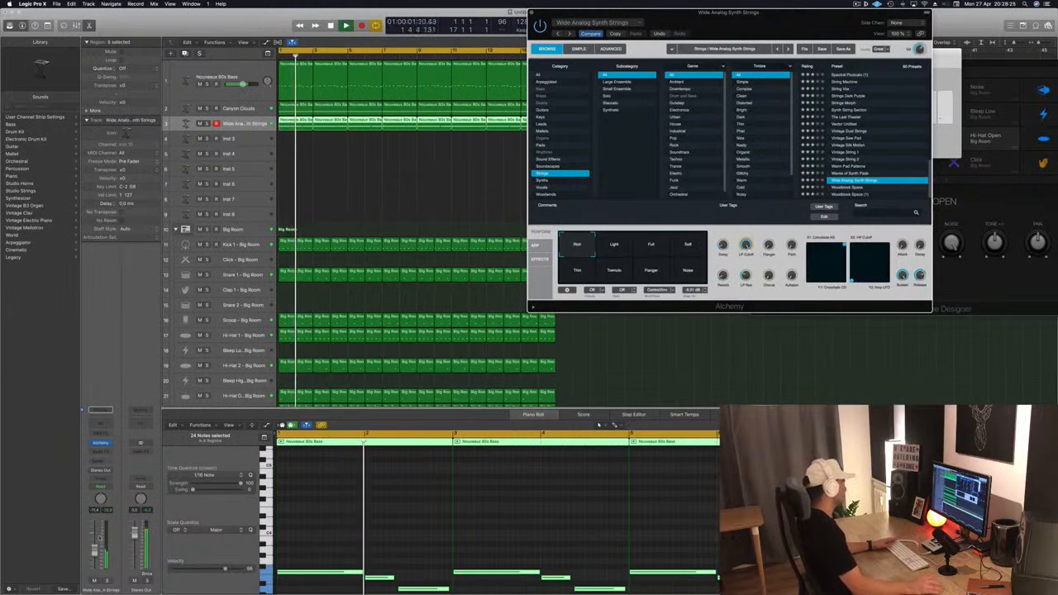
{"action": "left_click", "coordinate": [466, 256]}
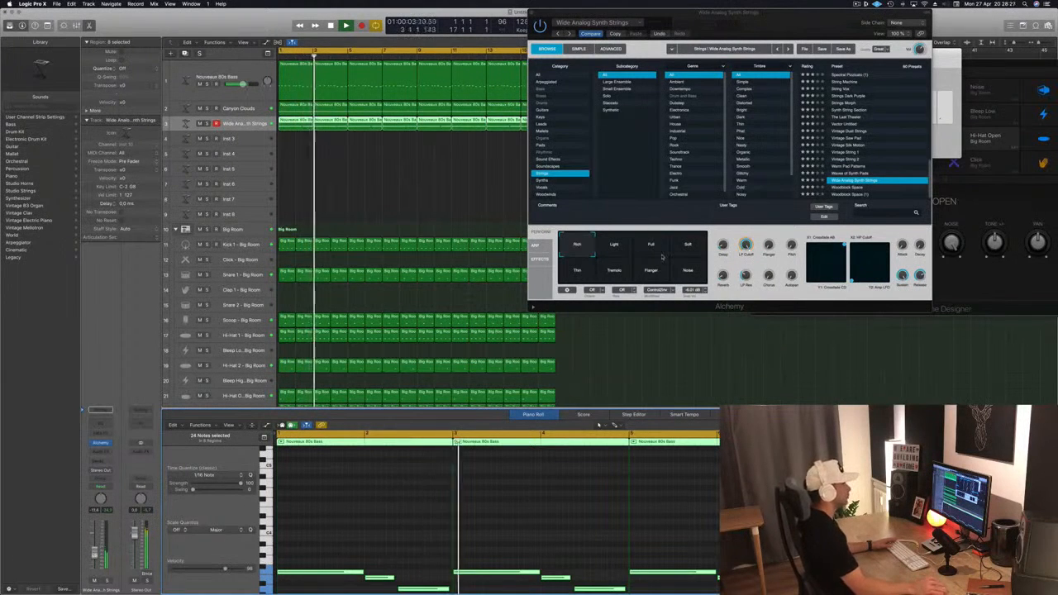
{"action": "left_click", "coordinate": [745, 245]}
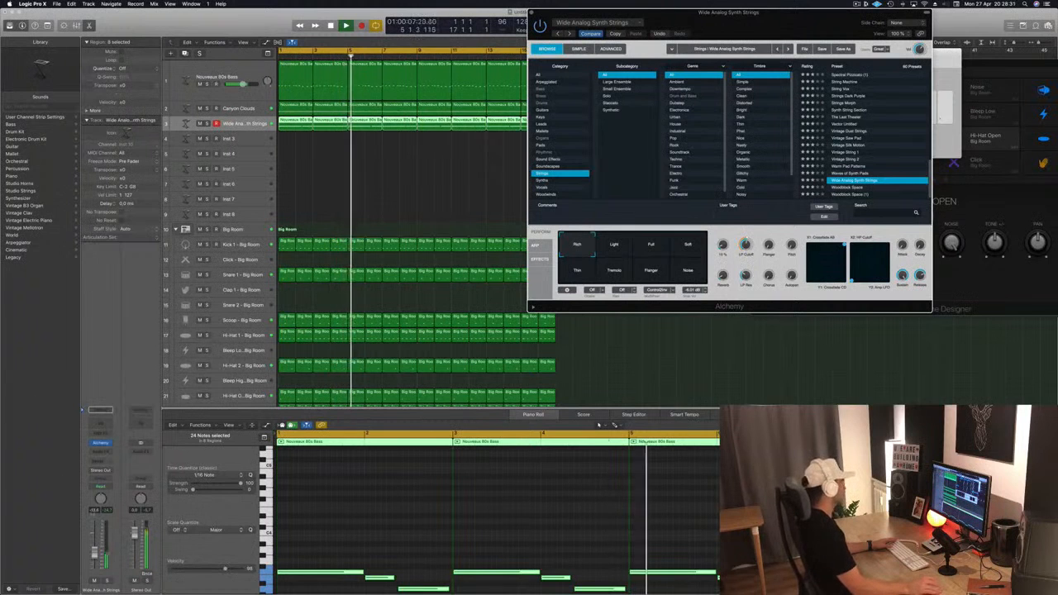
{"action": "left_click", "coordinate": [599, 425]}
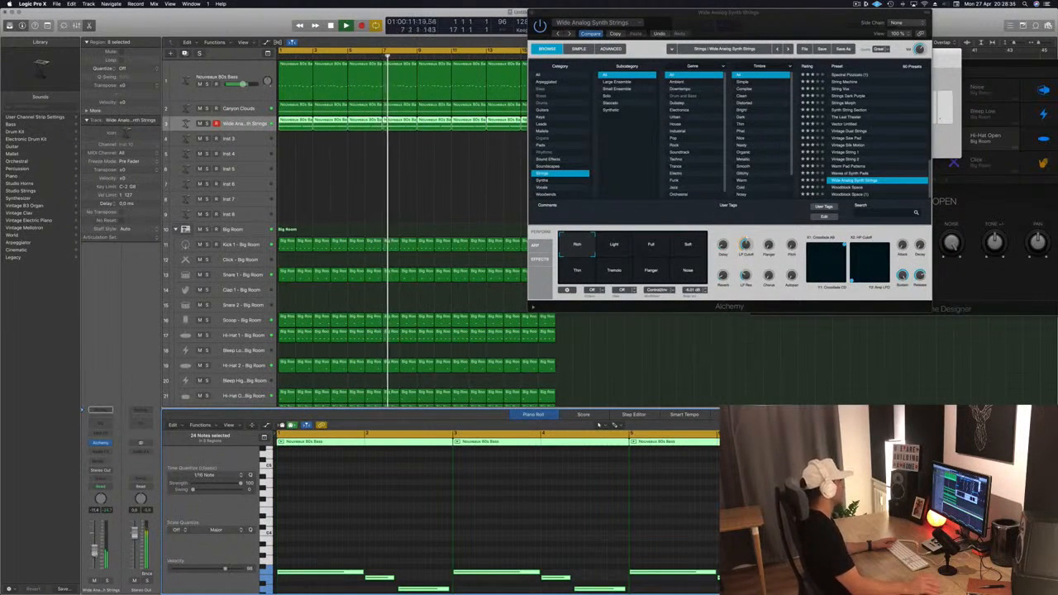
{"action": "left_click_drag", "start_coordinate": [754, 36], "coordinate": [604, 59]}
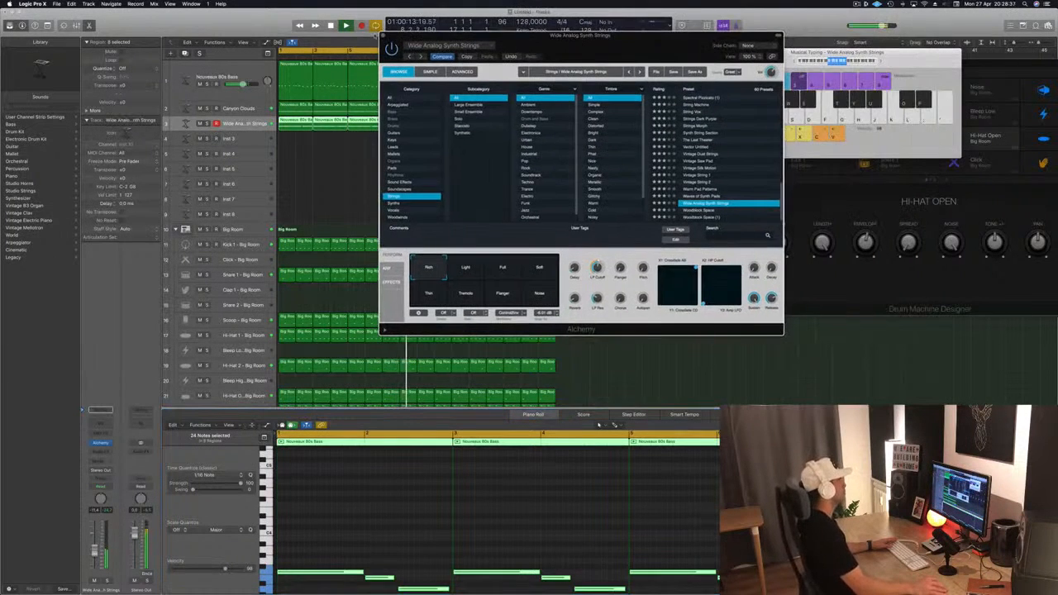
{"action": "key", "text": "super+w"}
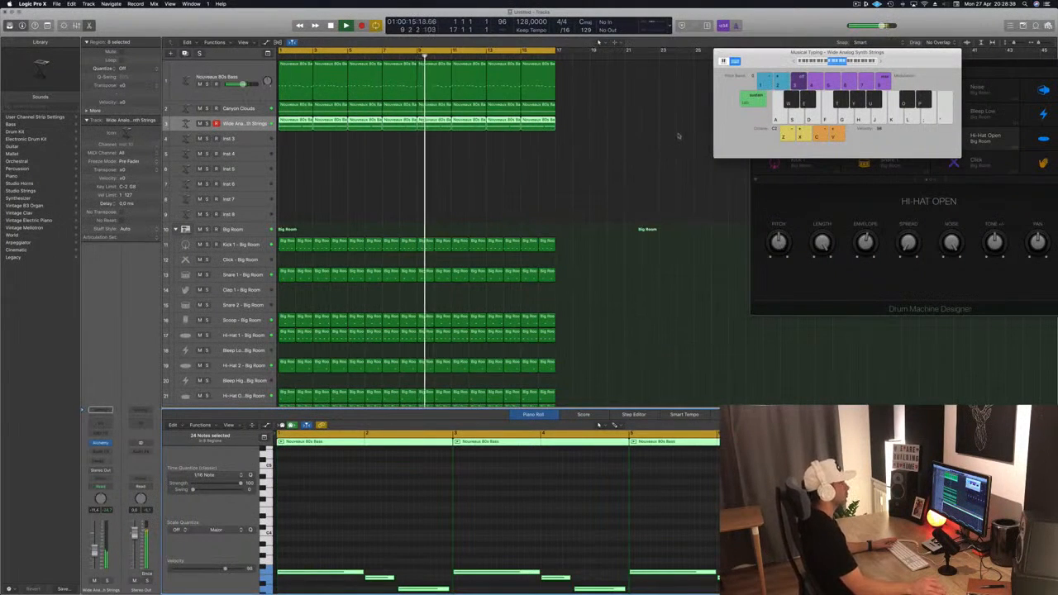
{"action": "left_click", "coordinate": [340, 172]}
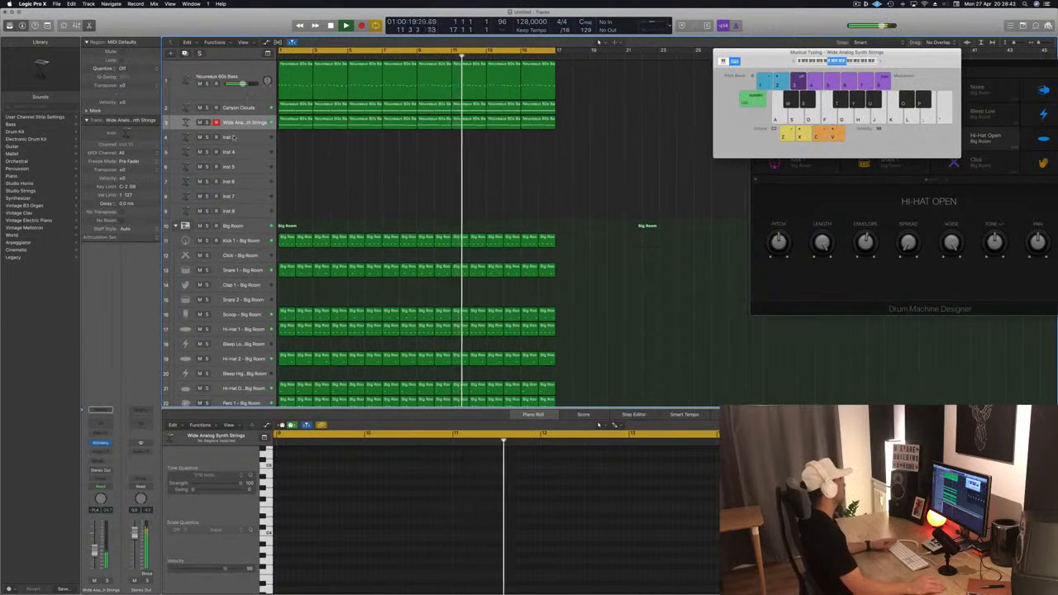
Duplicate the Nouveaux 80s Bass track and copy its first region to the start of the new track.
{"action": "left_click", "coordinate": [273, 89]}
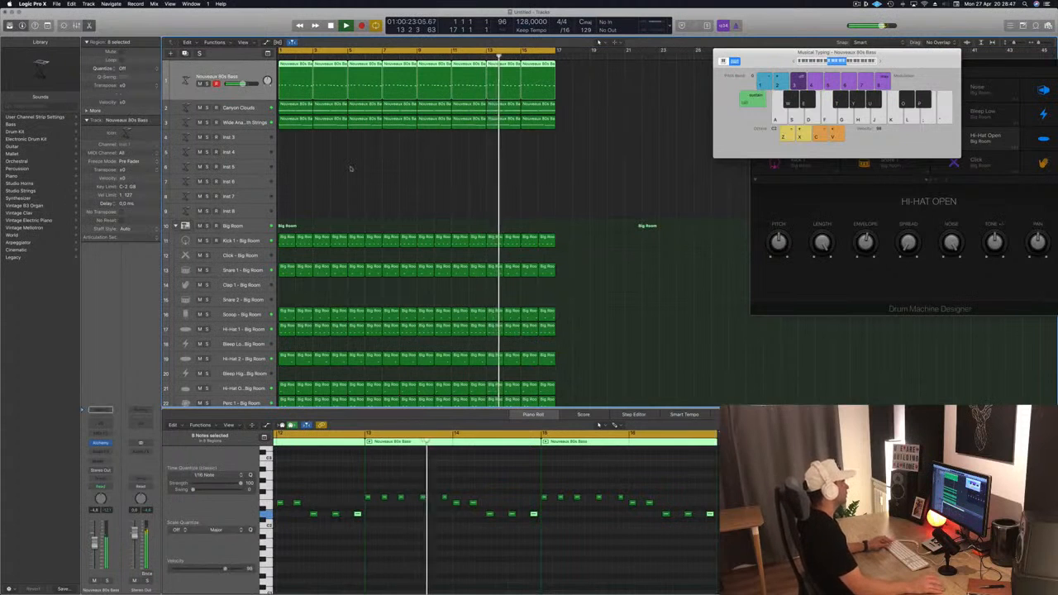
{"action": "key", "text": "super+d"}
{"action": "left_click", "coordinate": [295, 88]}
{"action": "left_click_drag", "start_coordinate": [295, 88], "coordinate": [316, 112]}
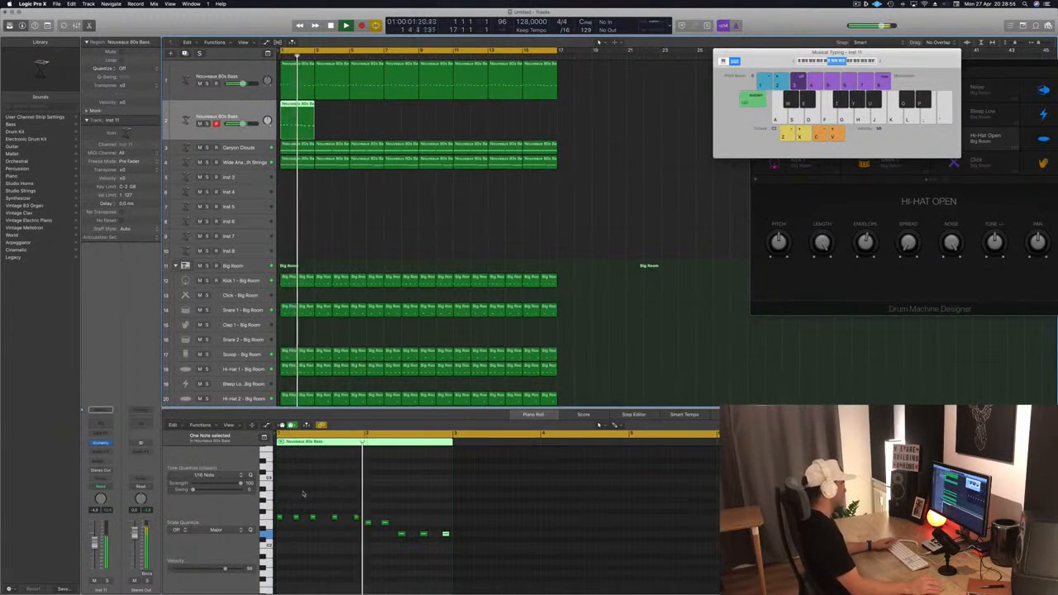
Delete the first three notes and the three notes just after bar 2 in the copied bass region.
{"action": "left_click_drag", "start_coordinate": [321, 505], "coordinate": [279, 527]}
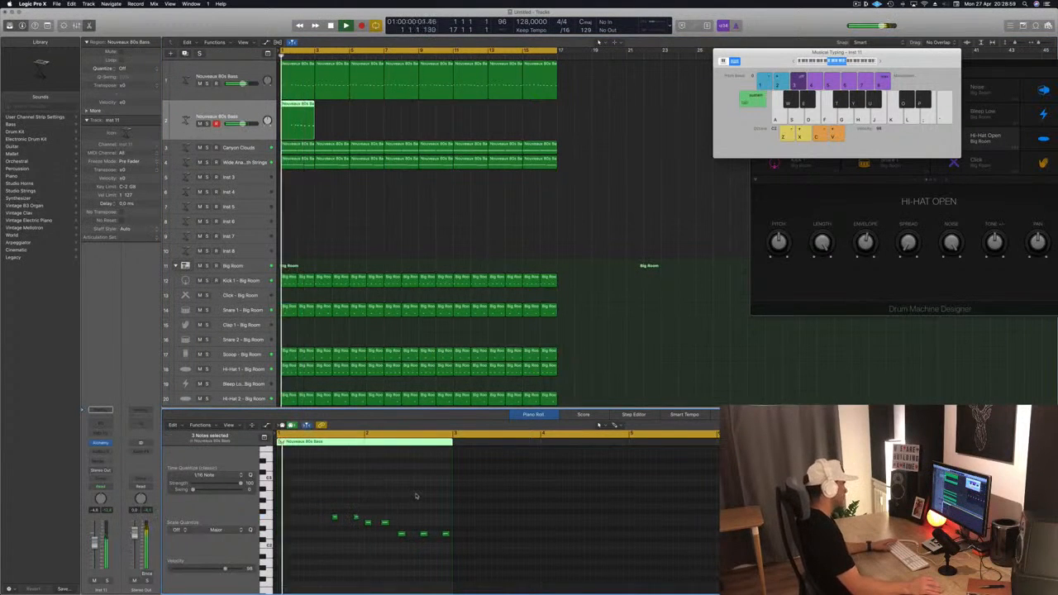
{"action": "left_click_drag", "start_coordinate": [407, 517], "coordinate": [366, 548]}
{"action": "key", "text": "Delete"}
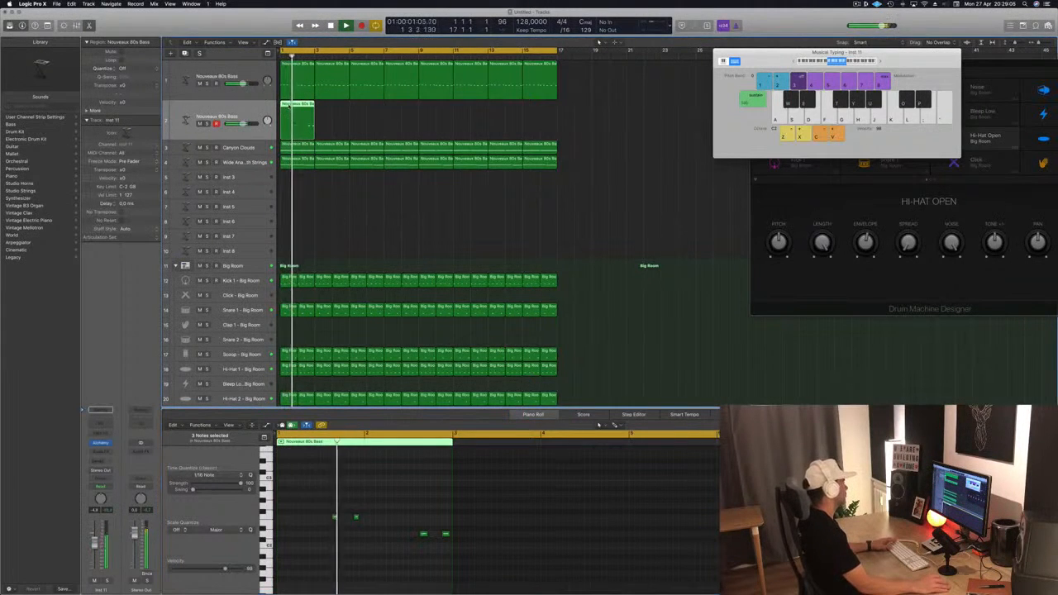
Copy the thinned bass region repeatedly along the second bass track until it fills up to bar 17.
{"action": "left_click_drag", "start_coordinate": [294, 108], "coordinate": [368, 114]}
{"action": "left_click", "coordinate": [298, 115], "text": "shift"}
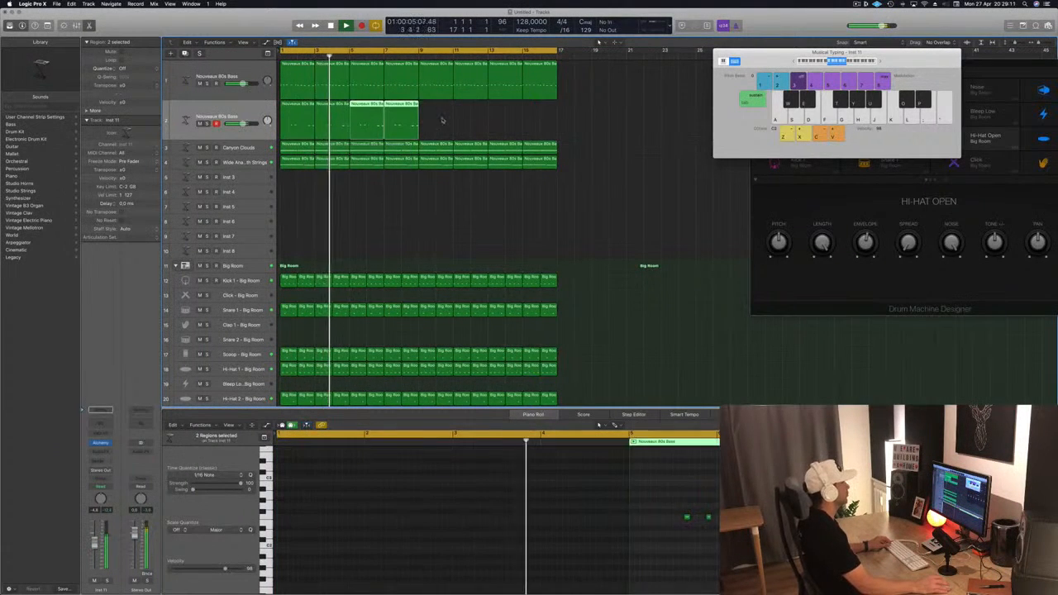
{"action": "left_click_drag", "start_coordinate": [275, 126], "coordinate": [441, 117]}
{"action": "key", "text": "Return"}
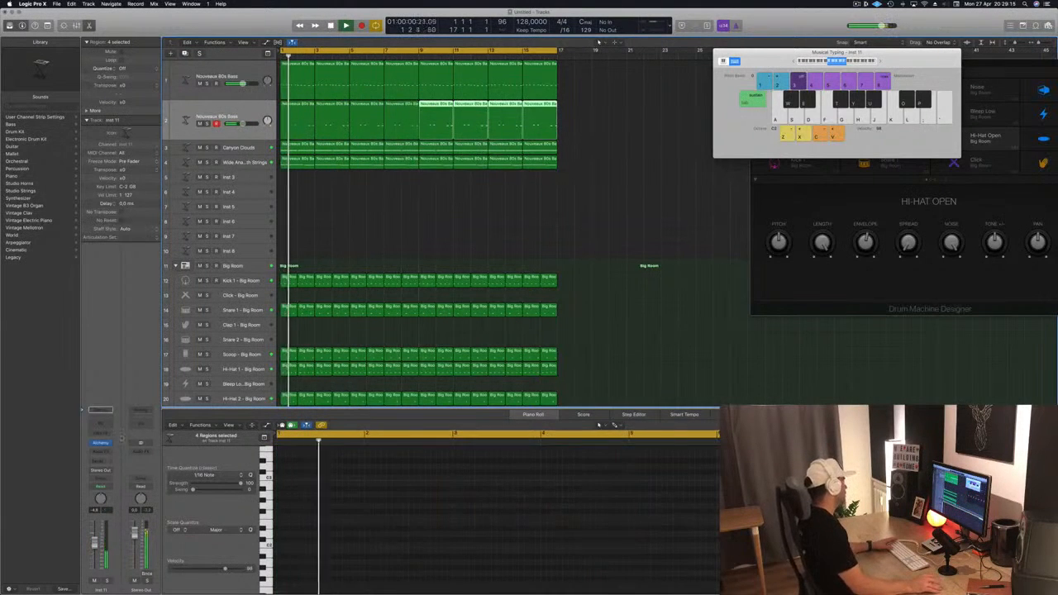
Open Alchemy on the second bass track, try the Operator Two preset and lower the track's volume slightly.
{"action": "left_click", "coordinate": [100, 443]}
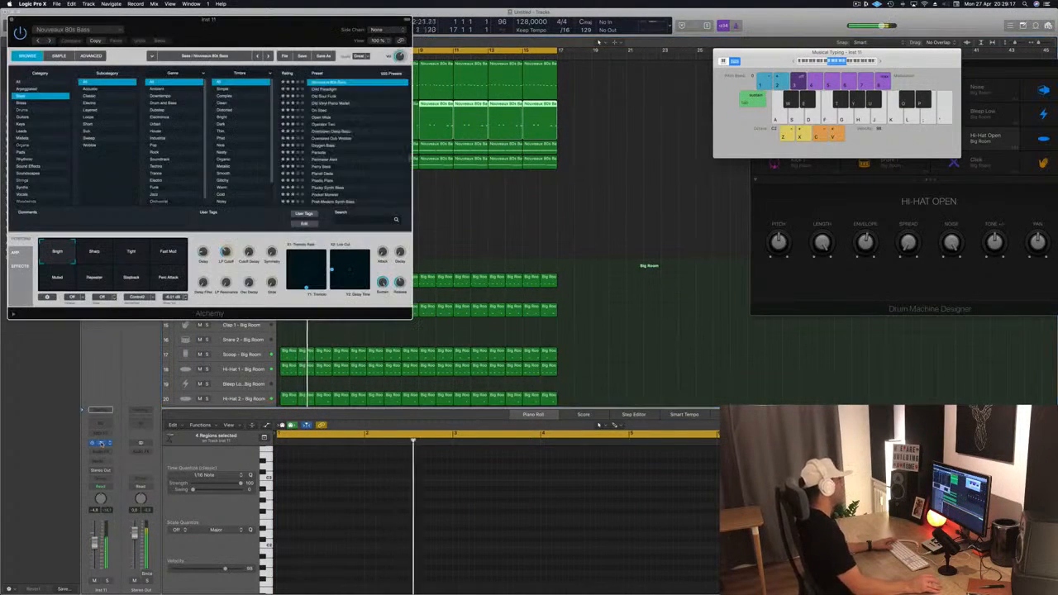
{"action": "left_click_drag", "start_coordinate": [276, 17], "coordinate": [566, 79]}
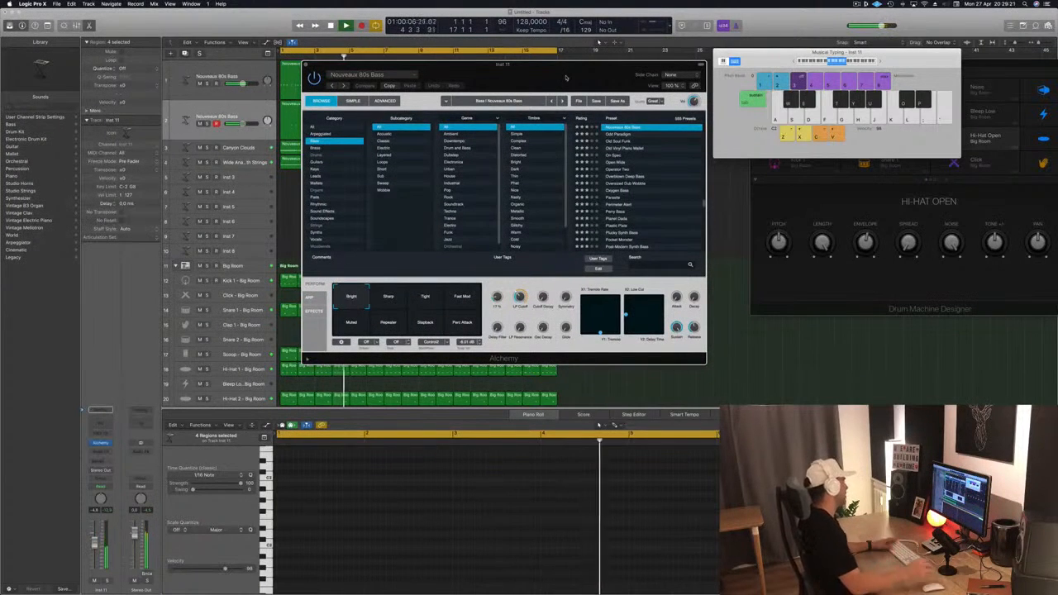
{"action": "left_click_drag", "start_coordinate": [566, 79], "coordinate": [703, 130]}
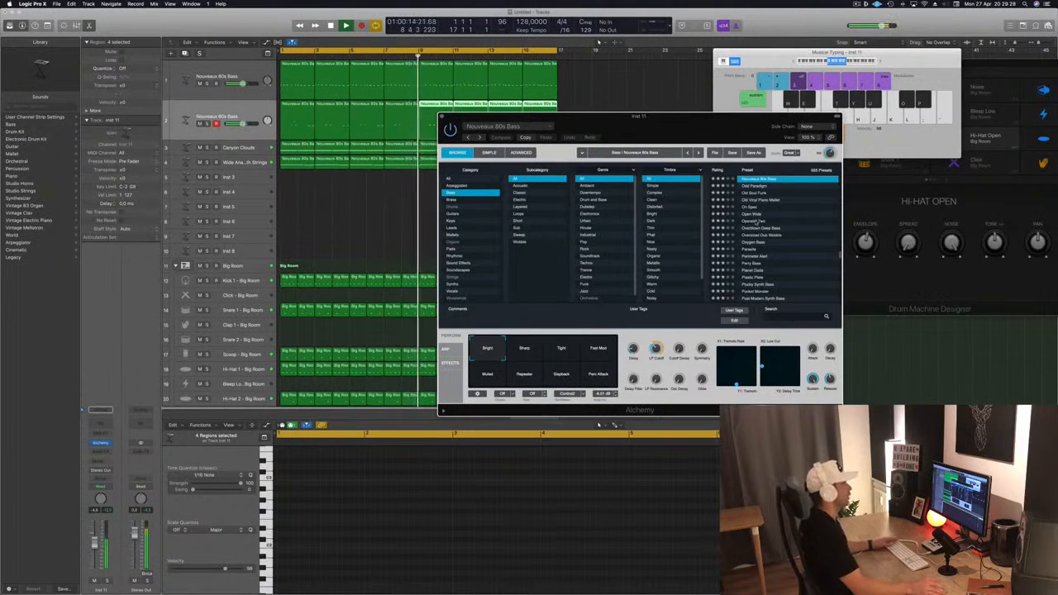
{"action": "left_click", "coordinate": [753, 221]}
{"action": "left_click_drag", "start_coordinate": [632, 121], "coordinate": [657, 113]}
{"action": "left_click_drag", "start_coordinate": [95, 544], "coordinate": [96, 552]}
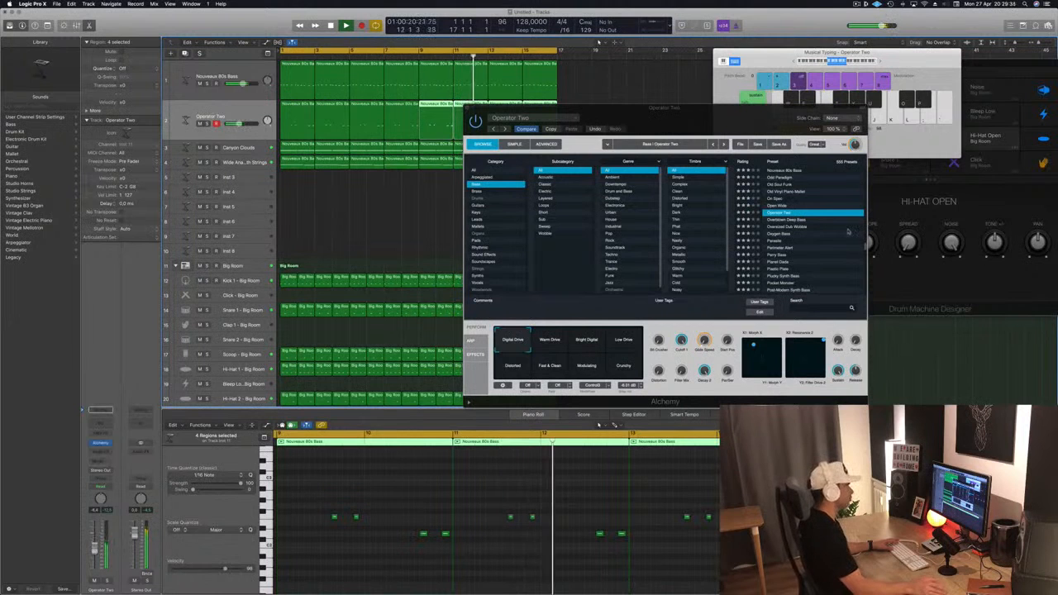
Try the Perry Bass and Plucky Synth Bass presets, readjusting the track's volume for each.
{"action": "left_click", "coordinate": [812, 255]}
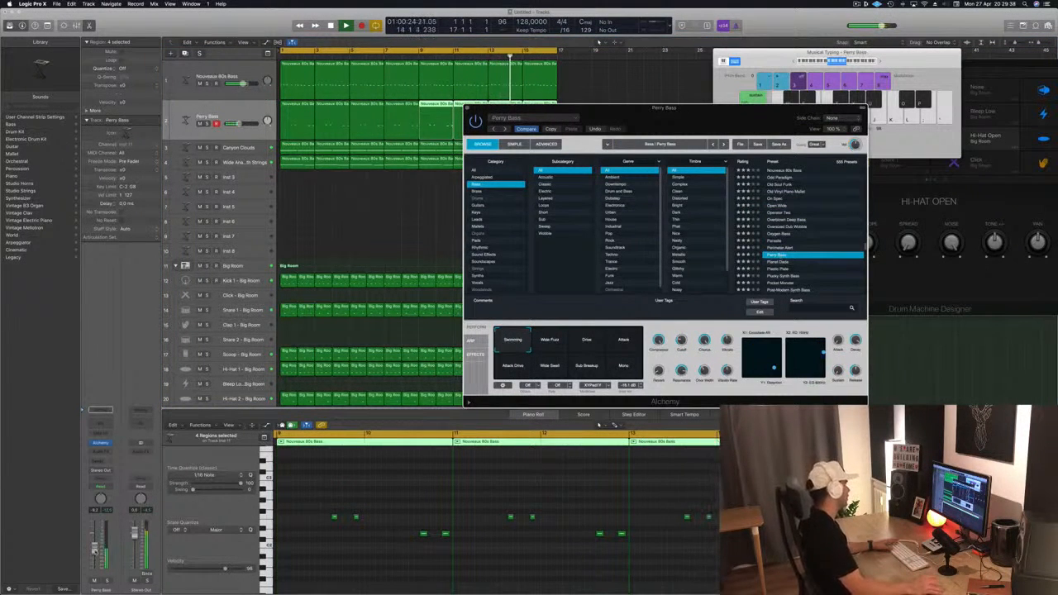
{"action": "left_click_drag", "start_coordinate": [94, 552], "coordinate": [95, 549]}
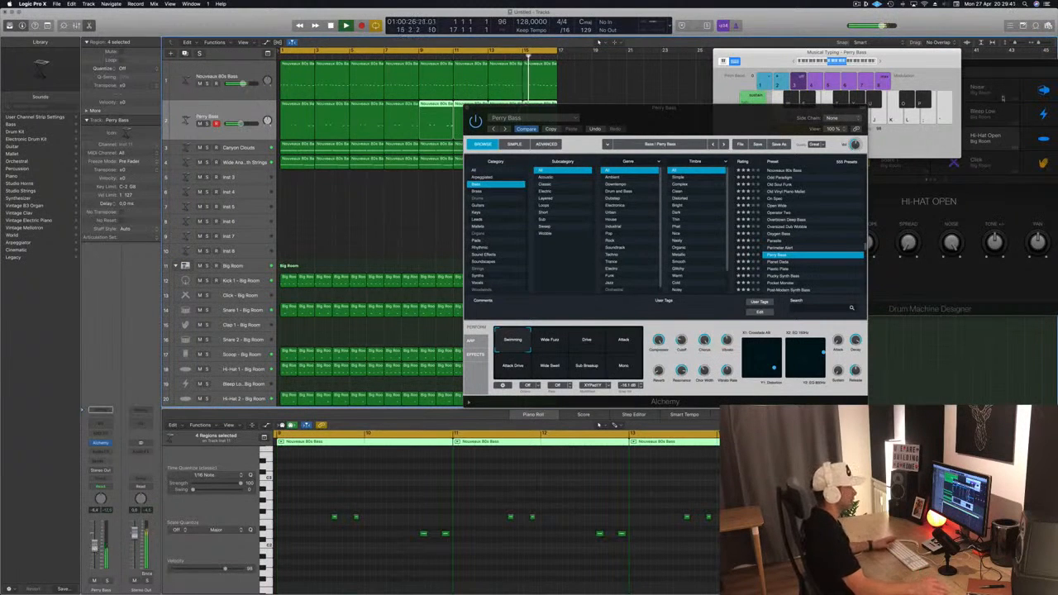
{"action": "scroll", "coordinate": [771, 218], "scroll_direction": "down", "scroll_amount": 3}
{"action": "left_click", "coordinate": [782, 236]}
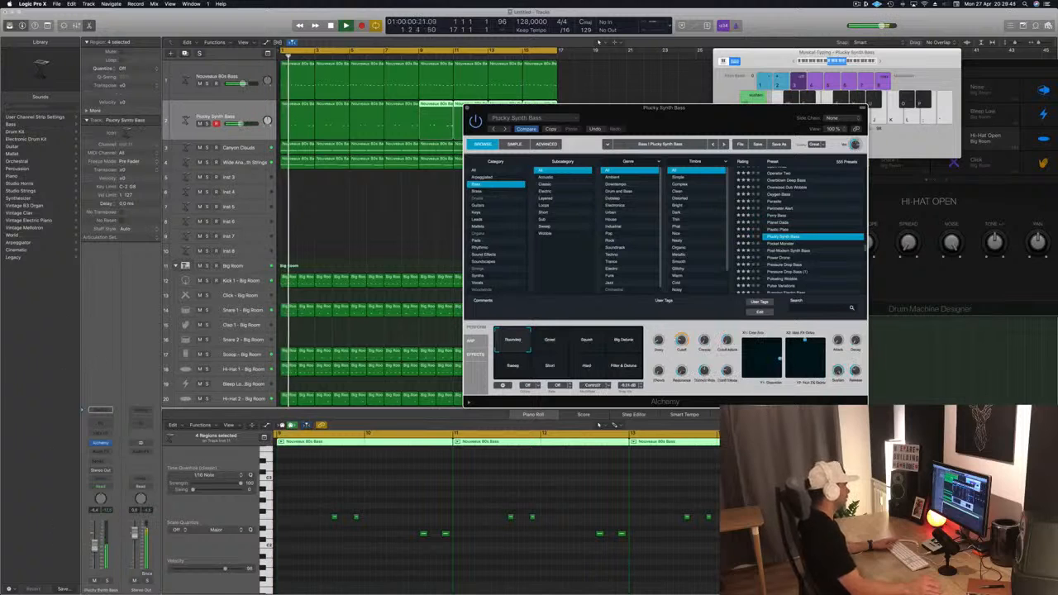
{"action": "left_click_drag", "start_coordinate": [93, 549], "coordinate": [93, 550]}
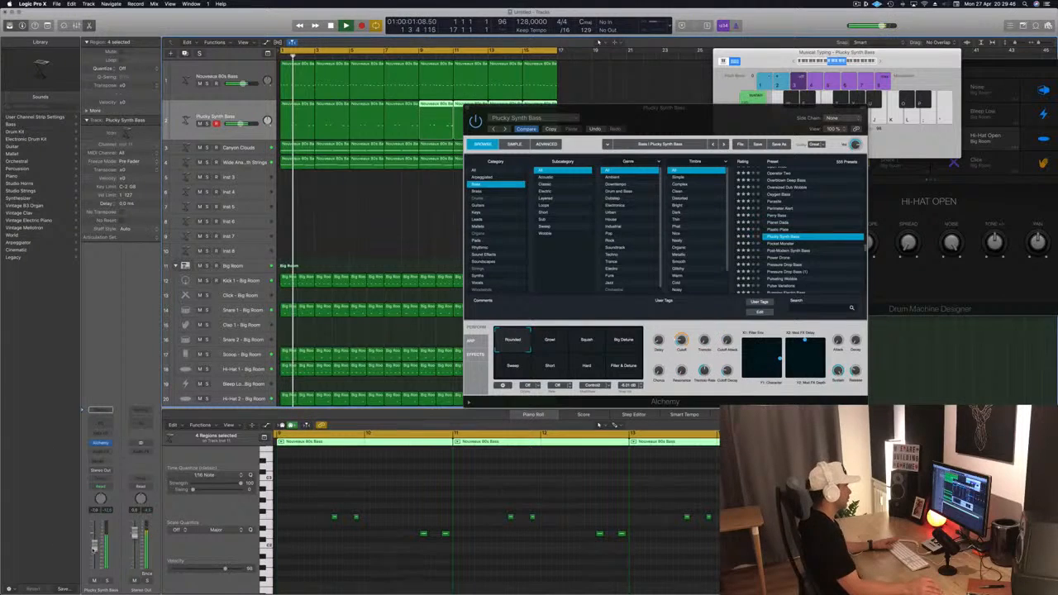
Audition the Plucky Synth Bass performance variations, including Growl, Big Detune, Short, Hard and Filter & Detune.
{"action": "left_click", "coordinate": [561, 339]}
{"action": "left_click", "coordinate": [587, 341]}
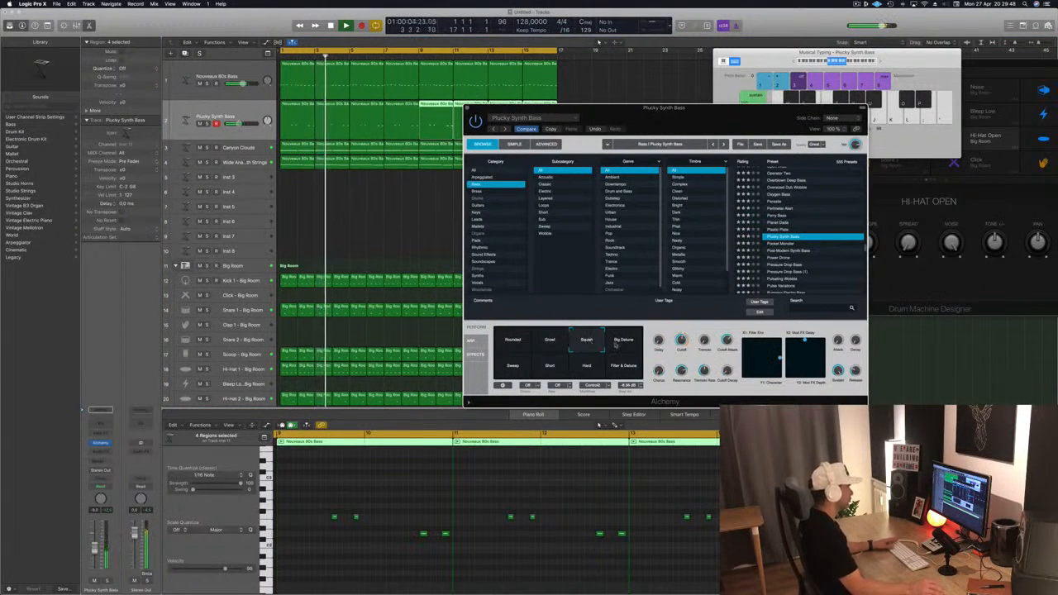
{"action": "left_click", "coordinate": [623, 341]}
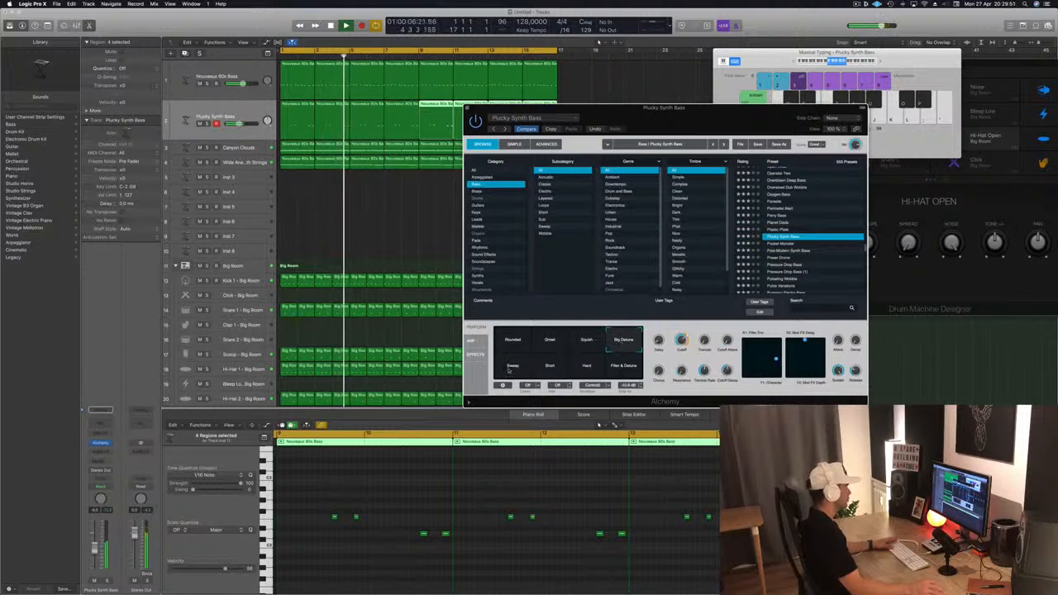
{"action": "left_click", "coordinate": [548, 371]}
{"action": "left_click", "coordinate": [582, 369]}
{"action": "left_click", "coordinate": [625, 367]}
Try the Pressure Drop Bass, Punchy Saw Bass and Raw Stack presets on the second bass track.
{"action": "scroll", "coordinate": [786, 245], "scroll_direction": "down", "scroll_amount": 3}
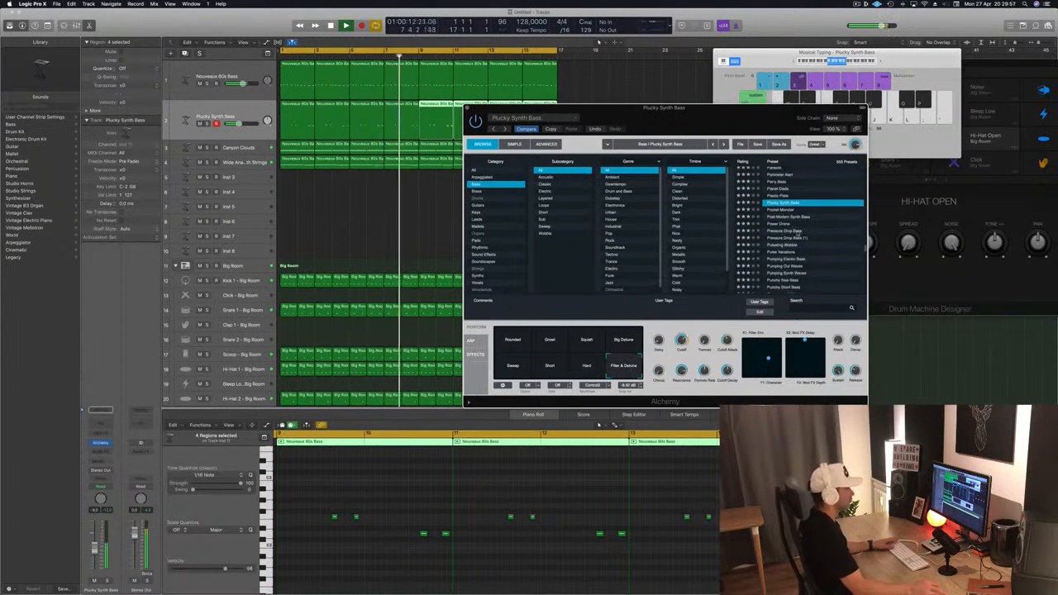
{"action": "left_click", "coordinate": [790, 232]}
{"action": "scroll", "coordinate": [789, 231], "scroll_direction": "down", "scroll_amount": 3}
{"action": "left_click", "coordinate": [784, 237]}
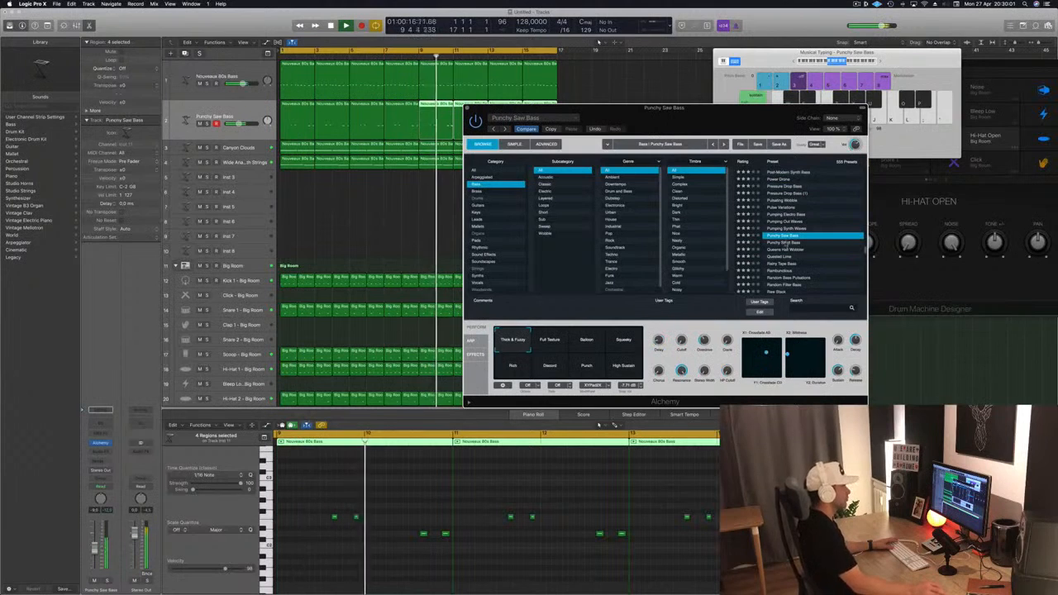
{"action": "scroll", "coordinate": [777, 242], "scroll_direction": "down", "scroll_amount": 3}
{"action": "left_click", "coordinate": [775, 238]}
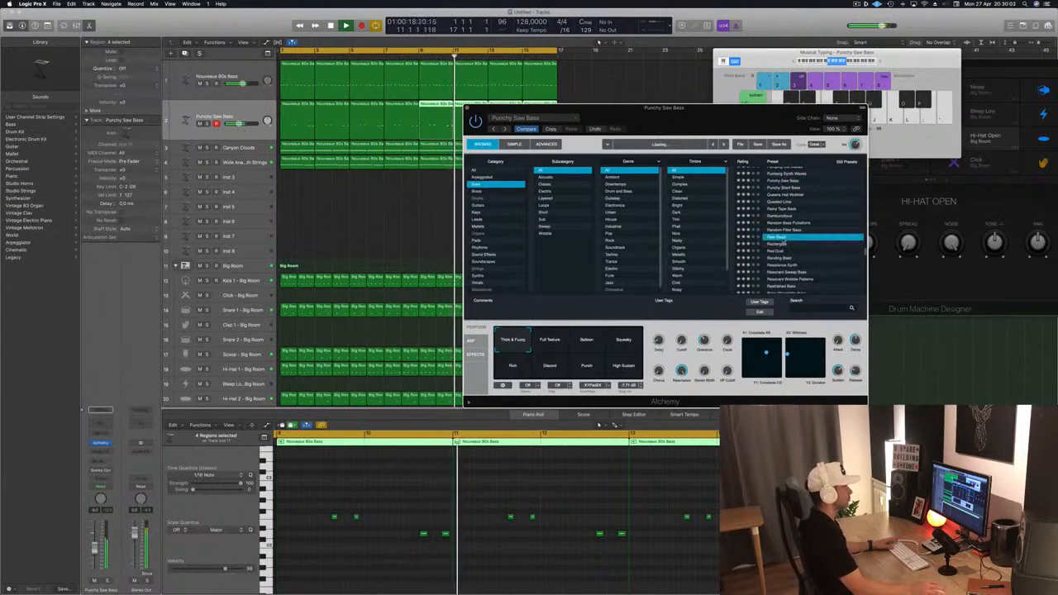
Load the Red Dust preset, compare its distortion and gate variations, and settle on Wide Distortion 1.
{"action": "scroll", "coordinate": [814, 256], "scroll_direction": "down", "scroll_amount": 2}
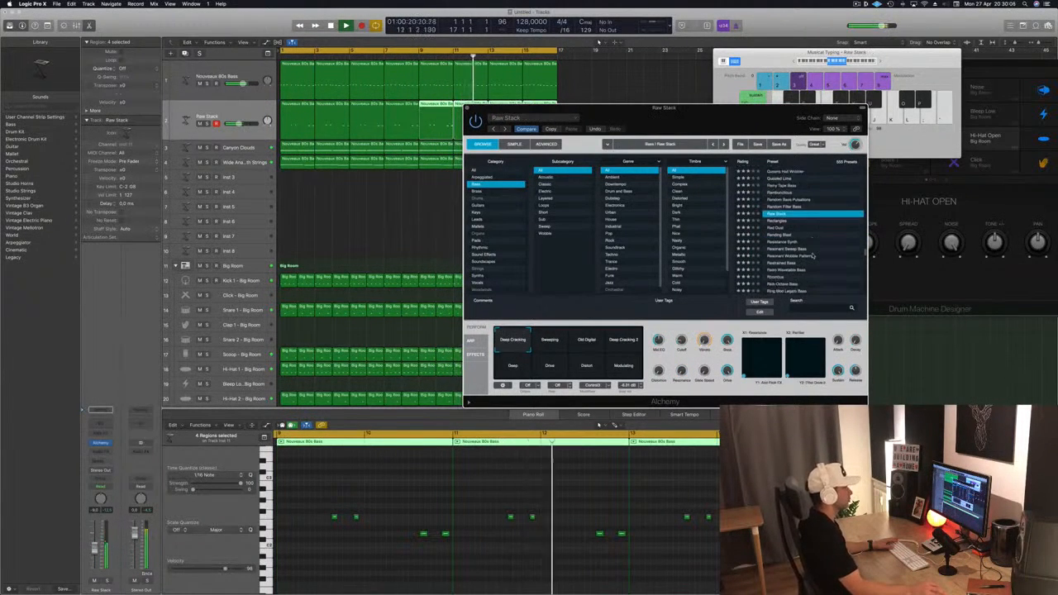
{"action": "left_click", "coordinate": [779, 229]}
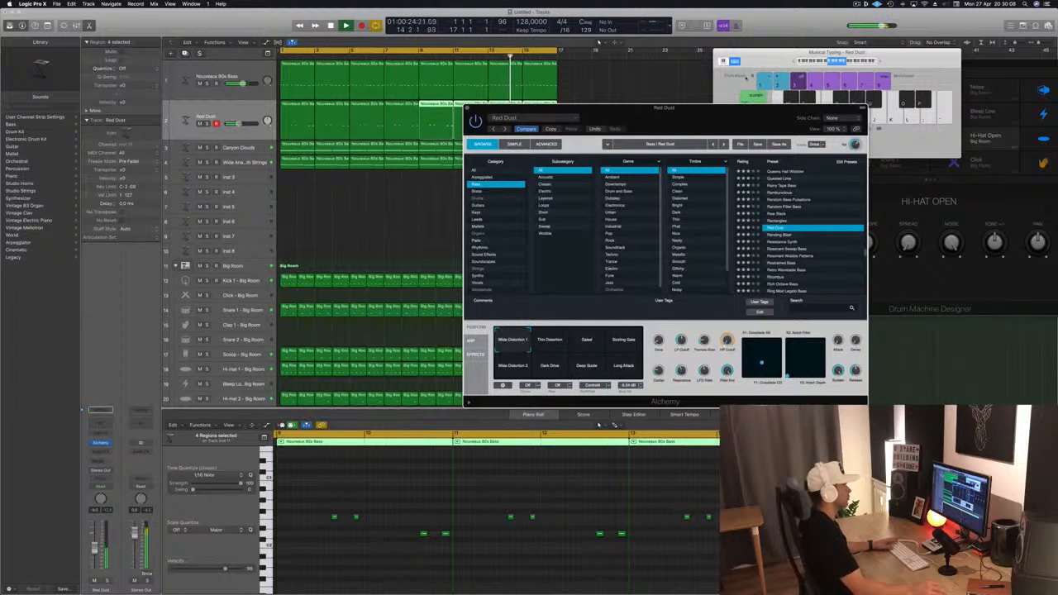
{"action": "left_click_drag", "start_coordinate": [714, 125], "coordinate": [747, 74]}
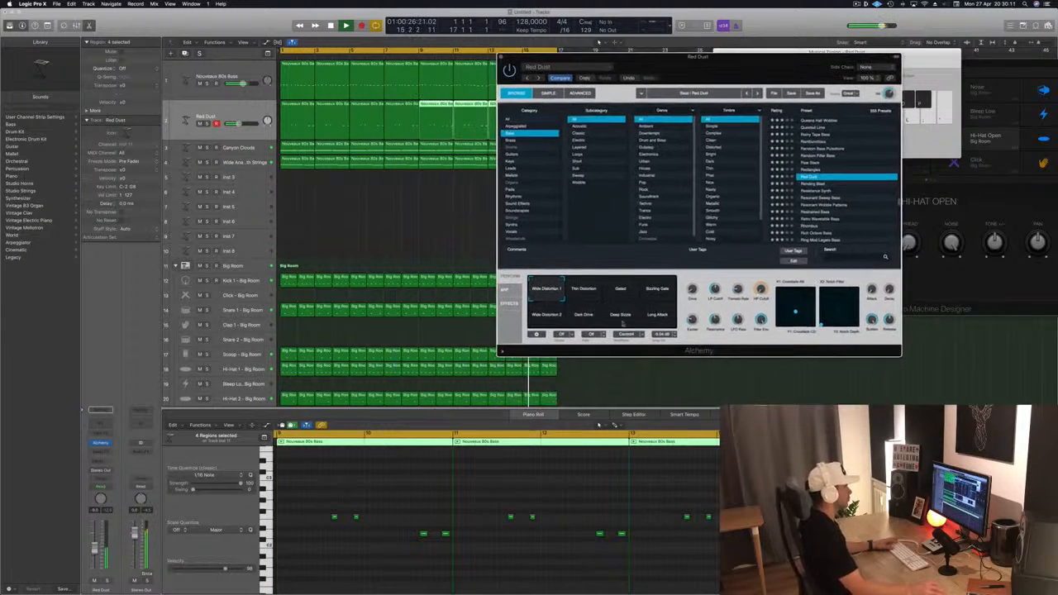
{"action": "left_click", "coordinate": [586, 294]}
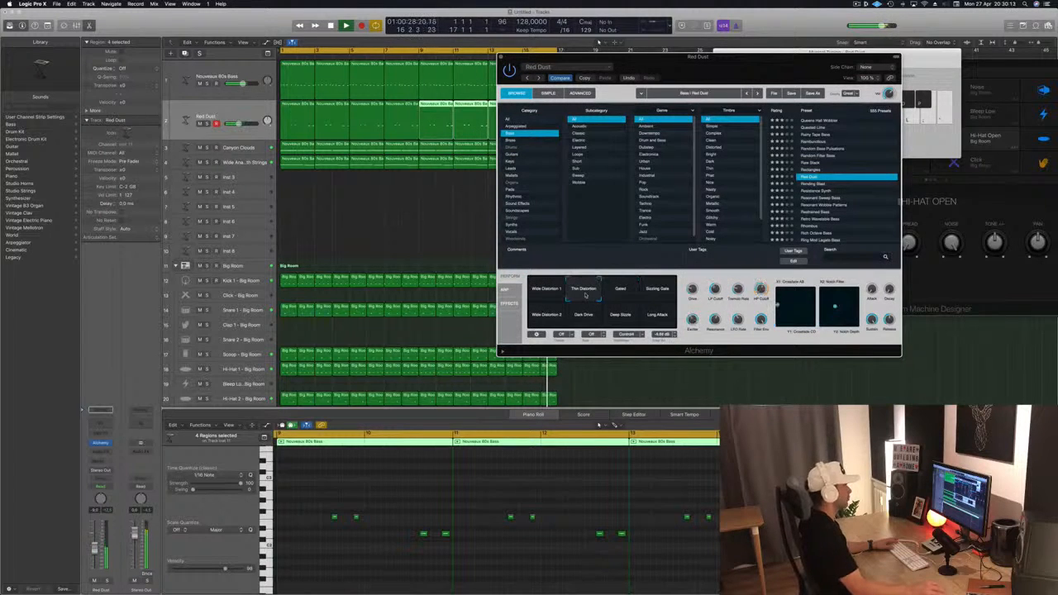
{"action": "left_click", "coordinate": [648, 291]}
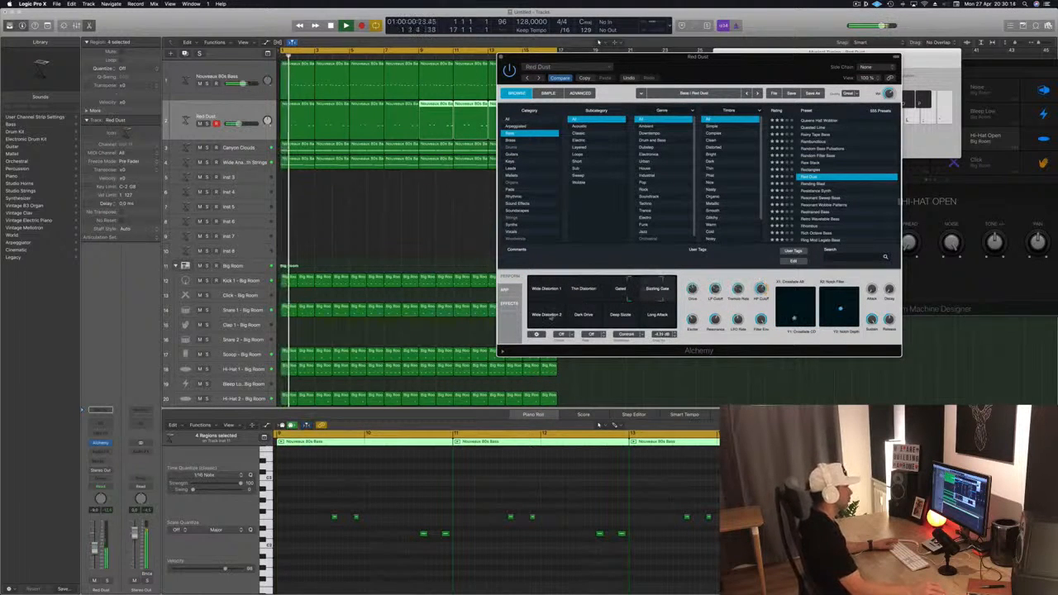
{"action": "left_click", "coordinate": [545, 319]}
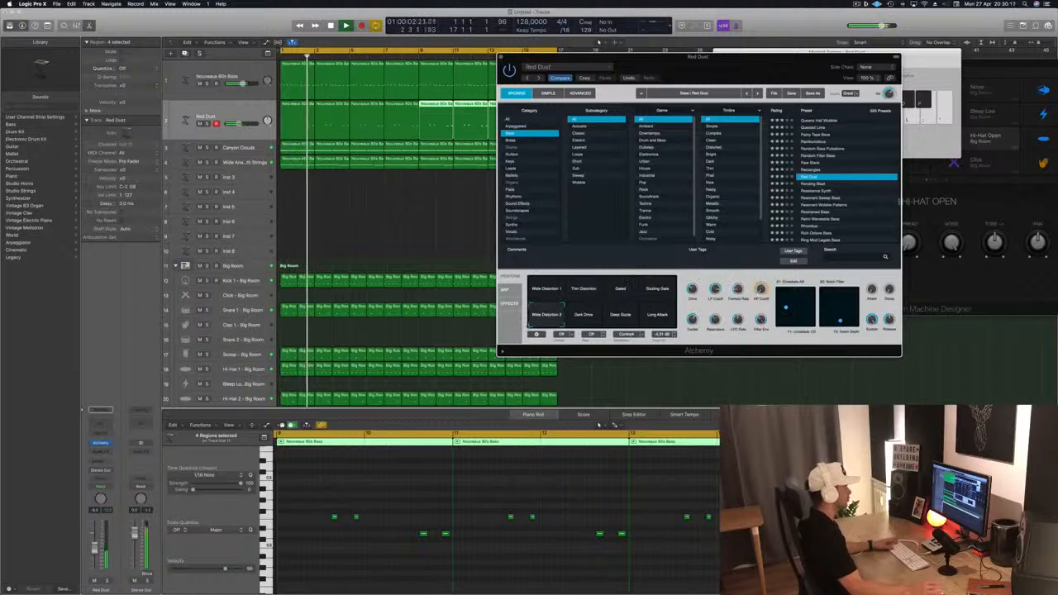
{"action": "left_click", "coordinate": [544, 287]}
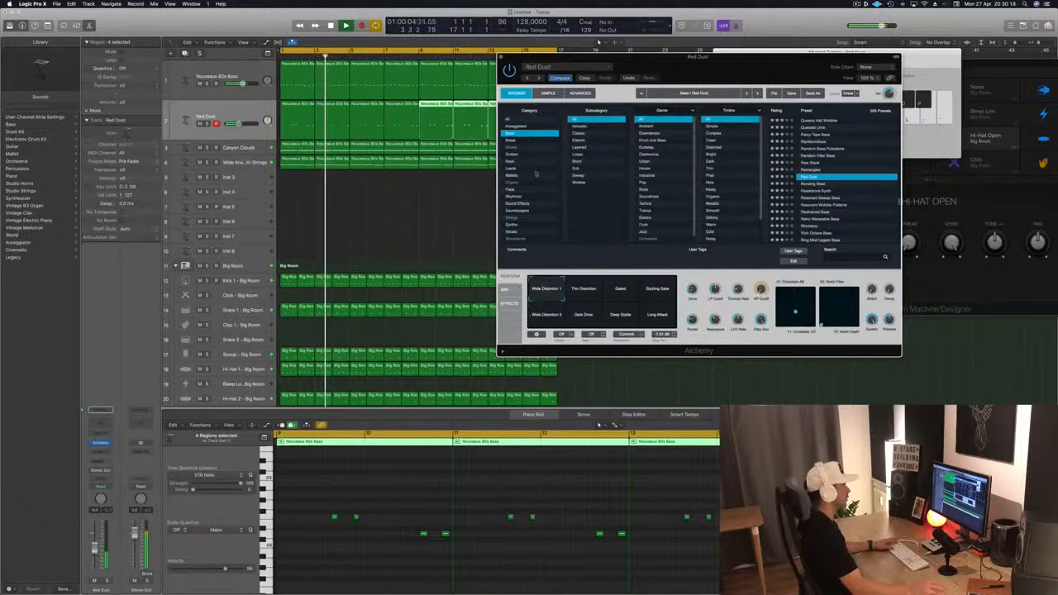
Restart playback to hear Red Dust, close Alchemy, and select all regions of the Red Dust track.
{"action": "left_click_drag", "start_coordinate": [703, 57], "coordinate": [673, 57]}
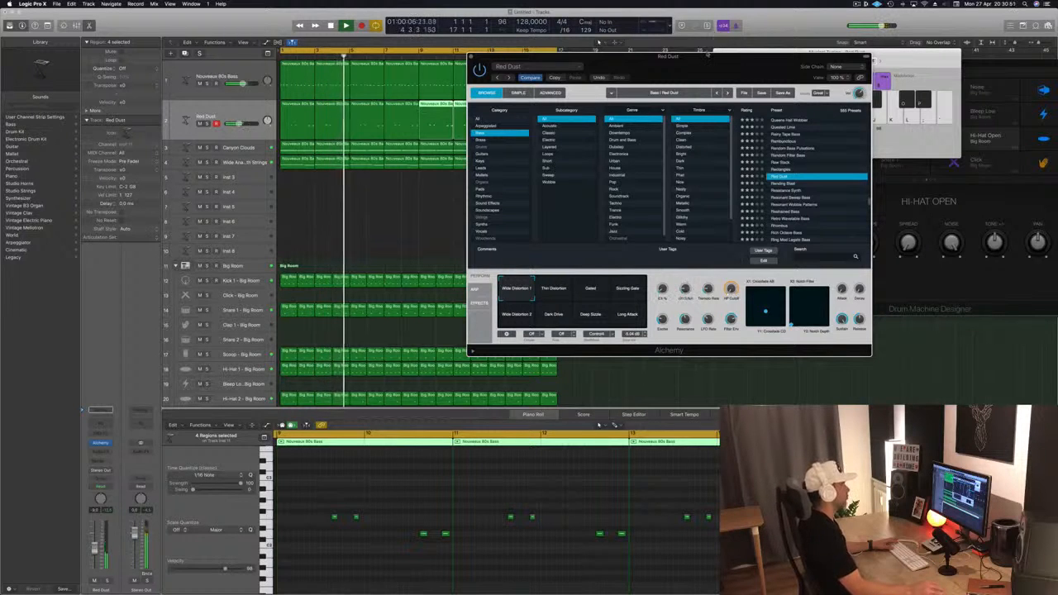
{"action": "left_click_drag", "start_coordinate": [706, 54], "coordinate": [757, 34]}
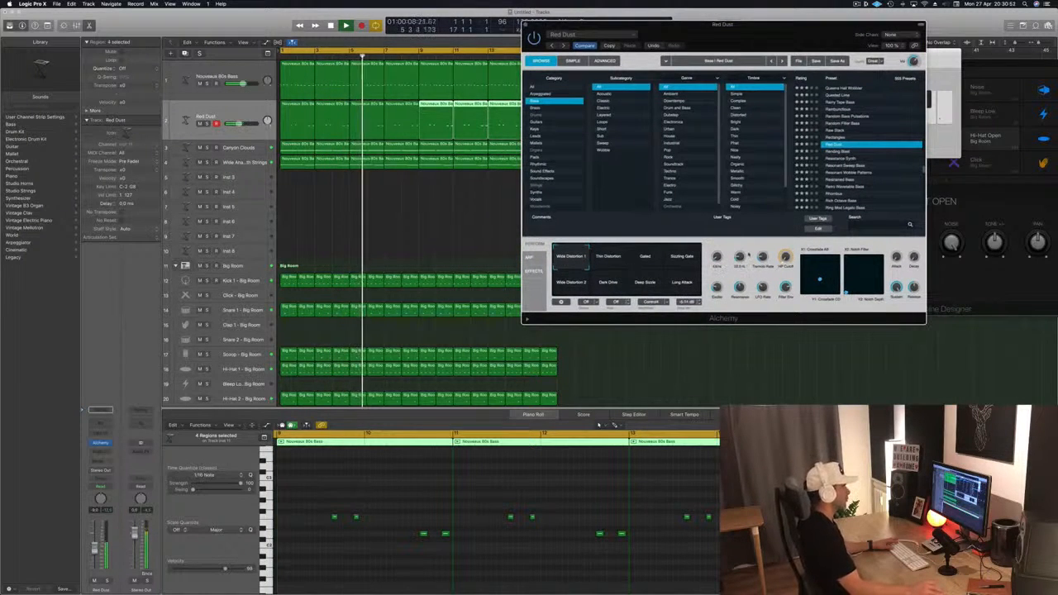
{"action": "left_click_drag", "start_coordinate": [691, 33], "coordinate": [702, 30]}
{"action": "key", "text": "space"}
{"action": "key", "text": "space"}
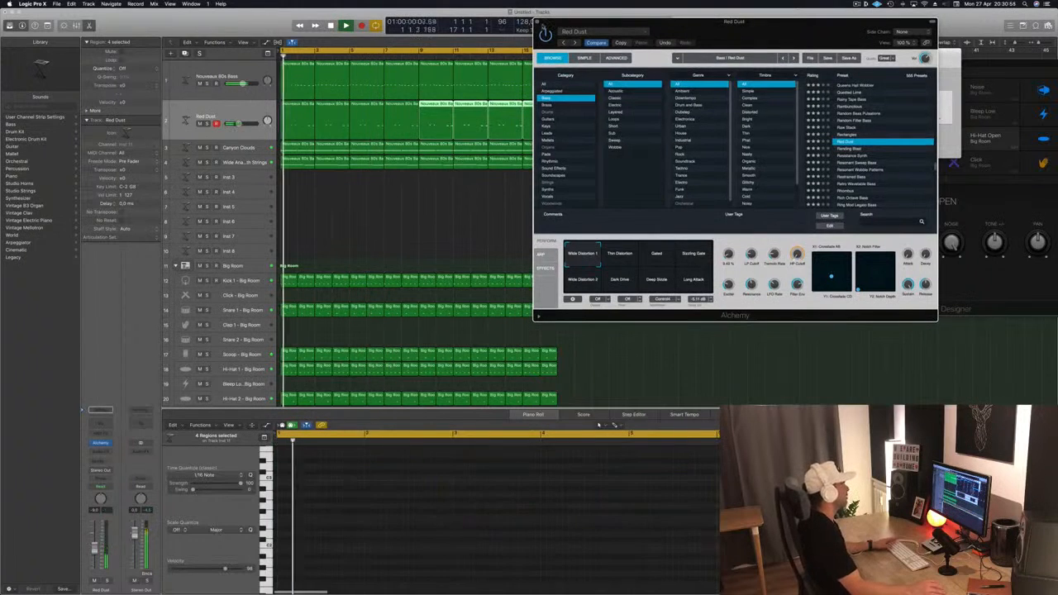
{"action": "key", "text": "super+w"}
{"action": "left_click", "coordinate": [207, 116]}
{"action": "key", "text": "space"}
{"action": "key", "text": "space"}
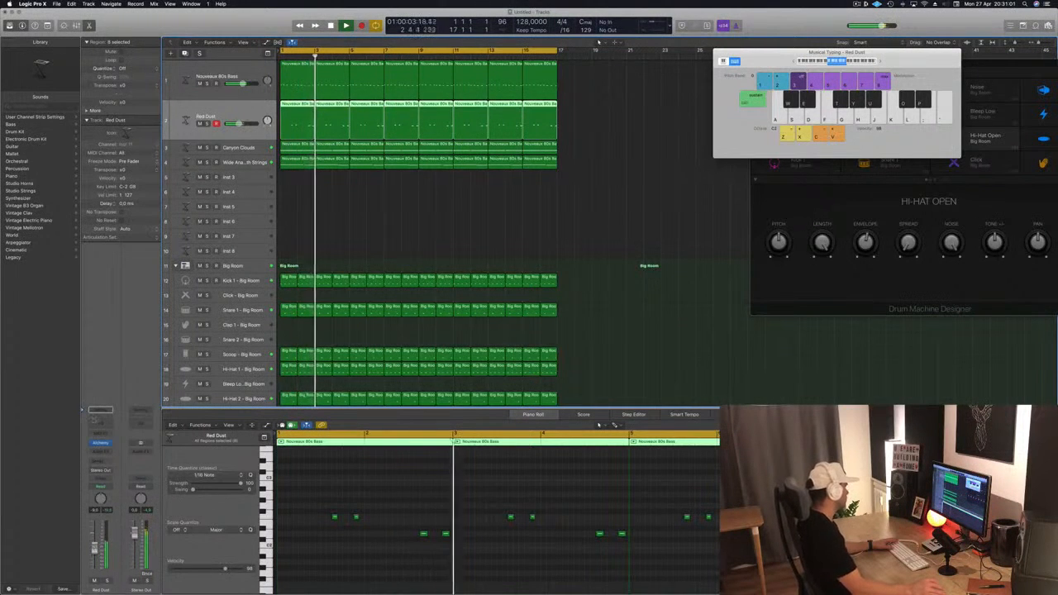
Add a Channel EQ to the Red Dust track with a low cut and a 0.5 dB boost at 124 Hz.
{"action": "left_click", "coordinate": [96, 425]}
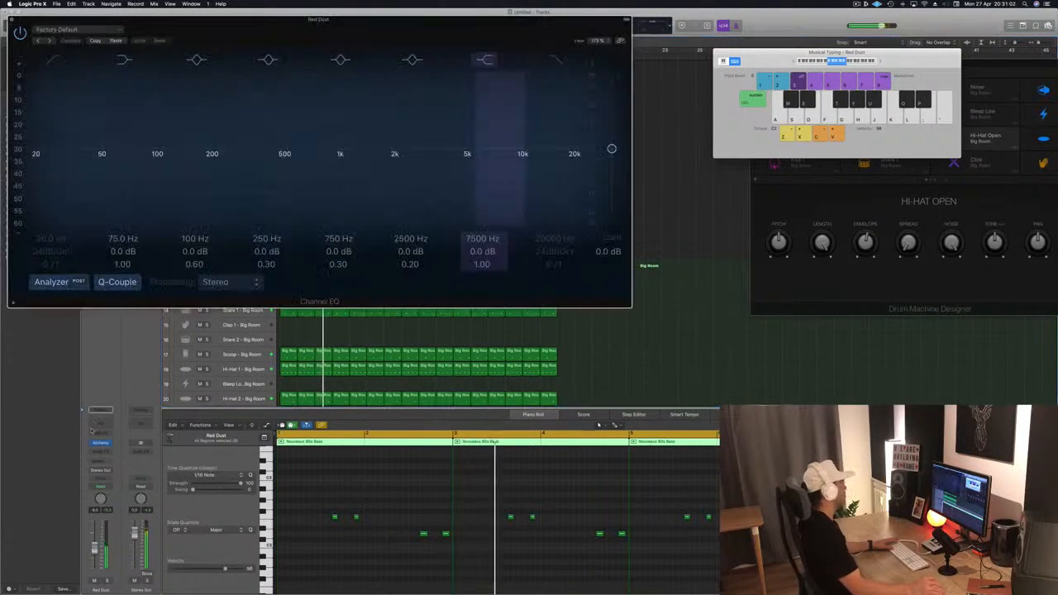
{"action": "left_click", "coordinate": [53, 61]}
{"action": "left_click_drag", "start_coordinate": [62, 152], "coordinate": [173, 146]}
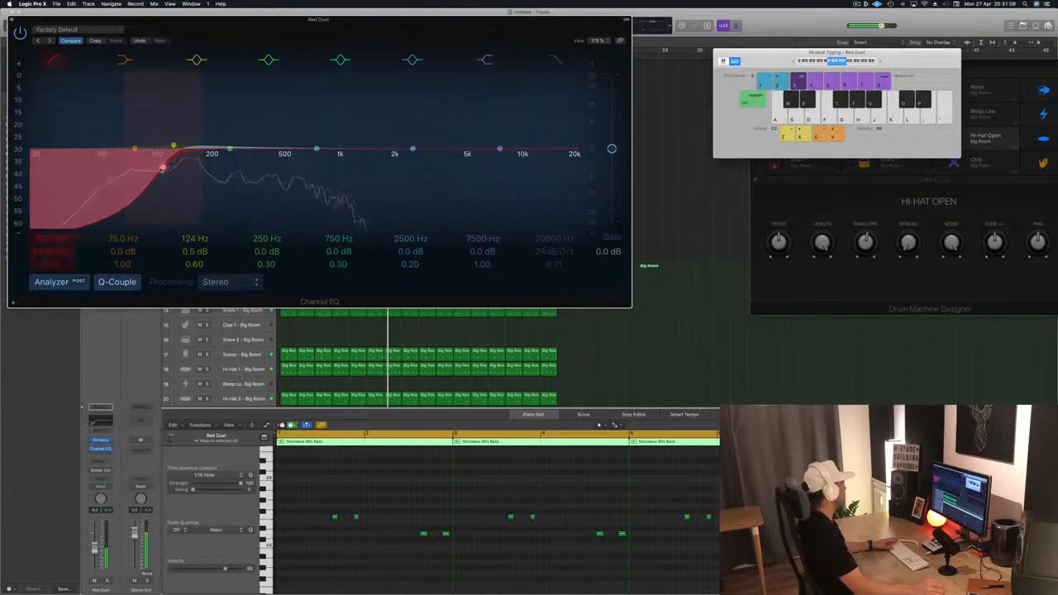
{"action": "left_click", "coordinate": [12, 20]}
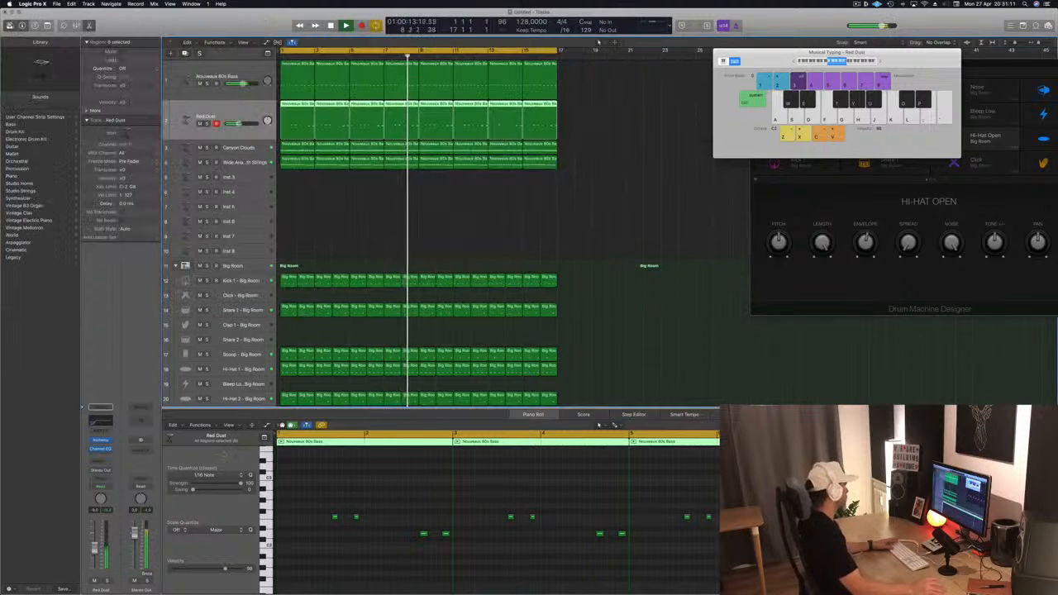
Add a send from the Red Dust track to Bus 5 and insert an effect plug-in on the bus channel.
{"action": "left_click", "coordinate": [100, 406]}
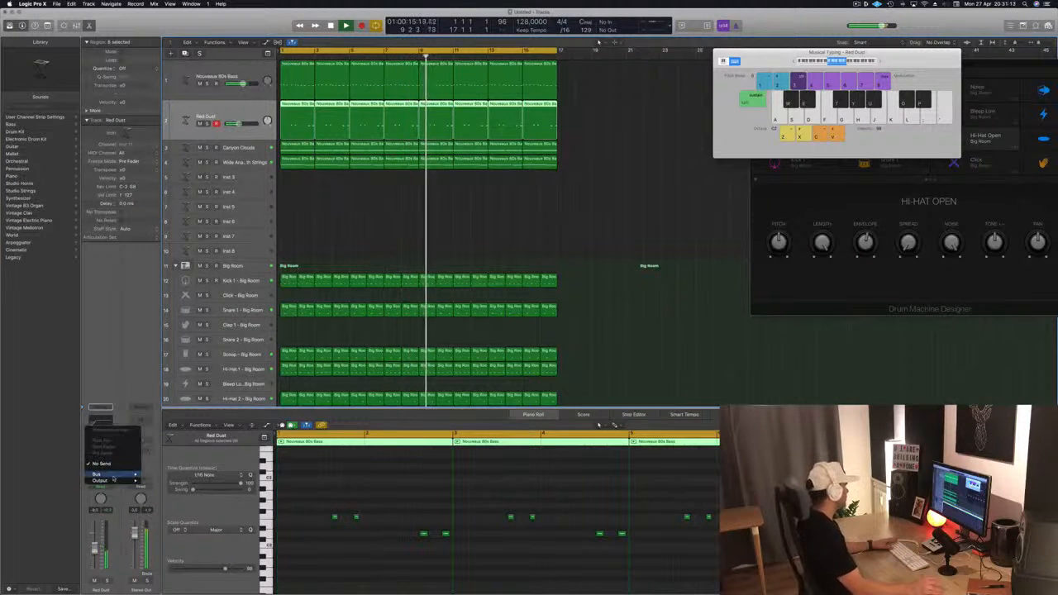
{"action": "mouse_move", "coordinate": [116, 474]}
{"action": "left_click", "coordinate": [157, 408]}
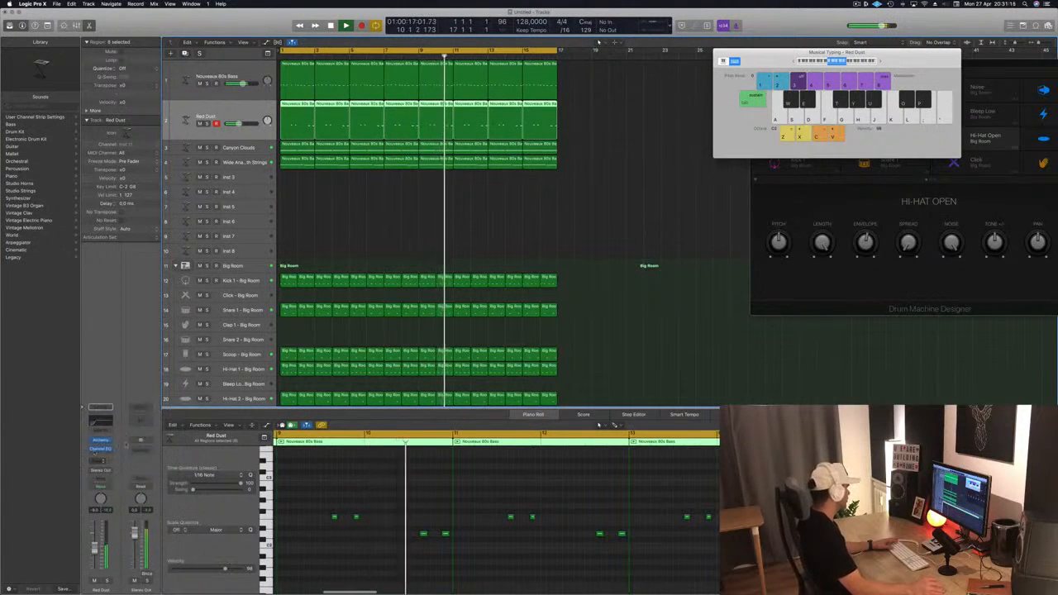
{"action": "left_click", "coordinate": [141, 445]}
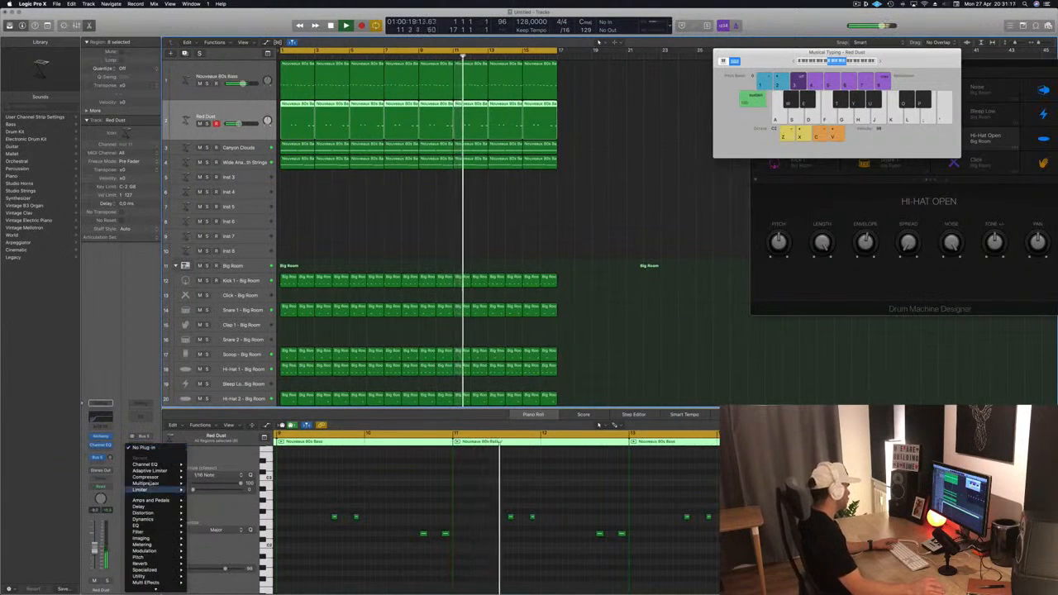
{"action": "mouse_move", "coordinate": [150, 511]}
{"action": "mouse_move", "coordinate": [224, 508]}
{"action": "left_click", "coordinate": [263, 507]}
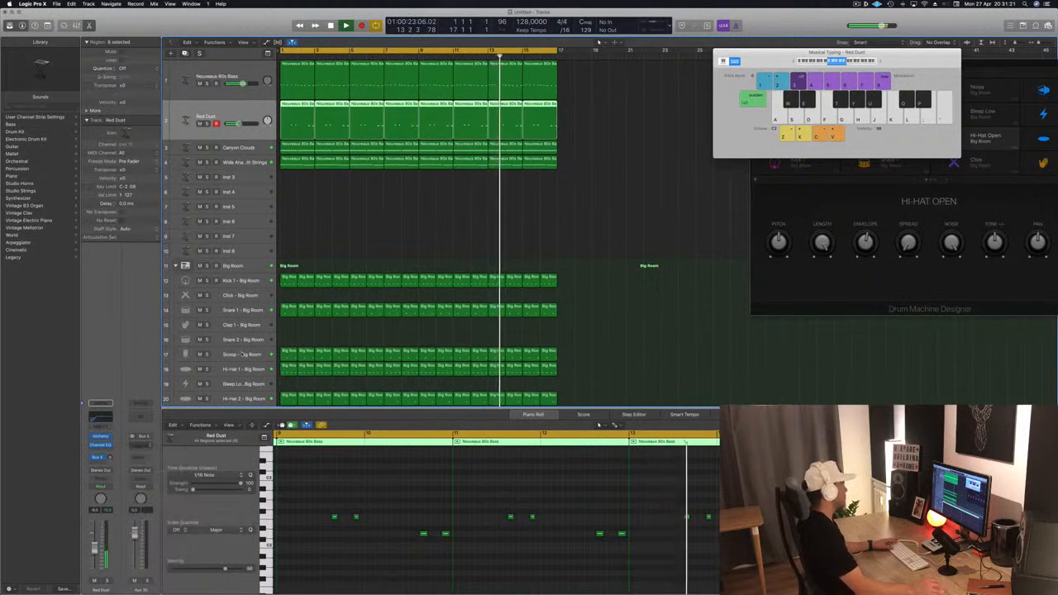
Insert Delay Designer on the Bus 5 effect channel and load its 1/4 Rising Pitch preset.
{"action": "left_click_drag", "start_coordinate": [188, 32], "coordinate": [706, 272]}
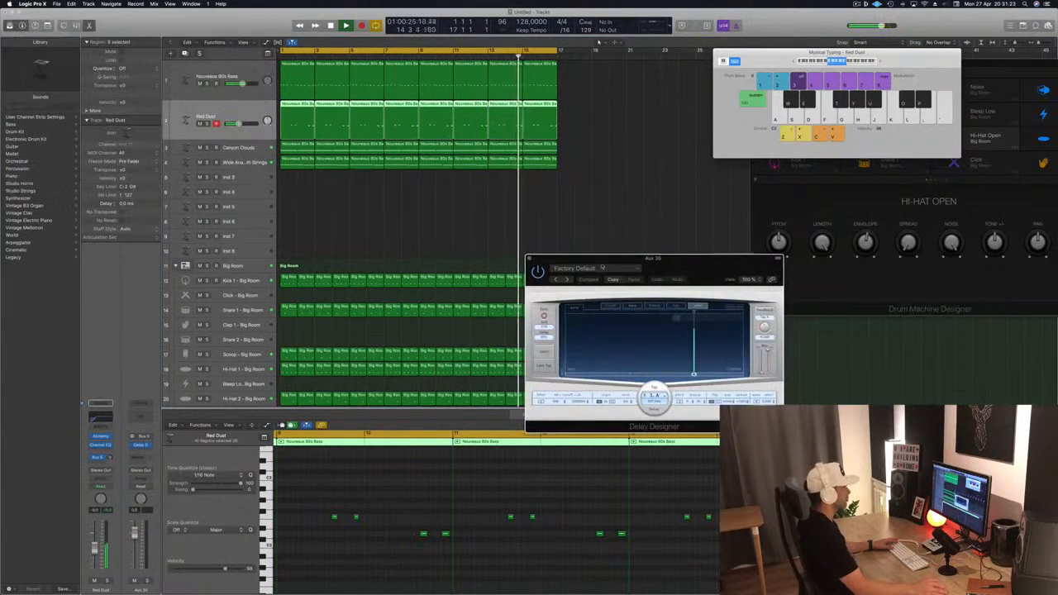
{"action": "left_click", "coordinate": [594, 268]}
{"action": "mouse_move", "coordinate": [623, 411]}
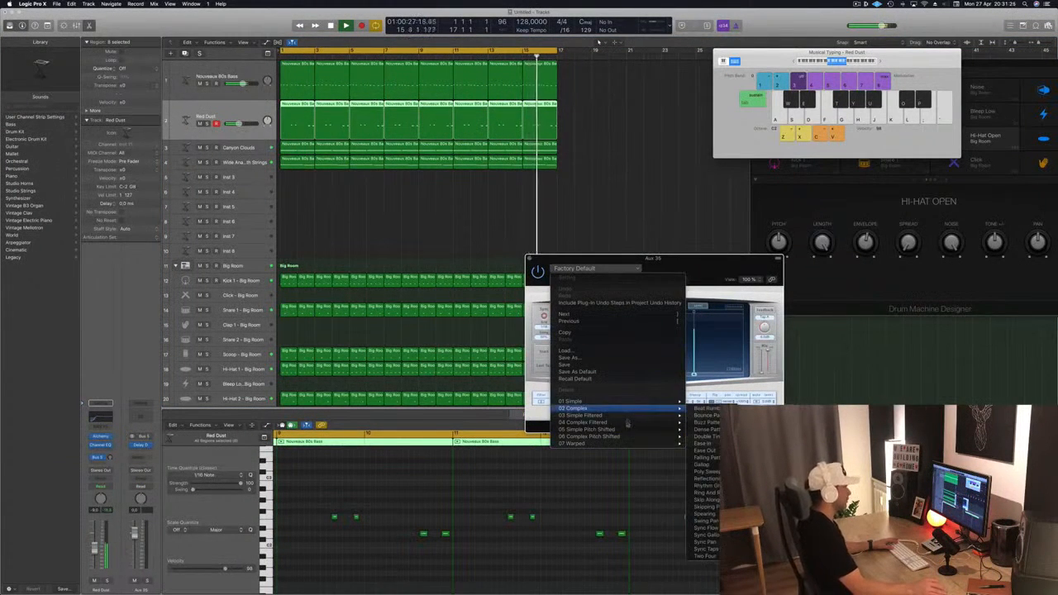
{"action": "mouse_move", "coordinate": [627, 430]}
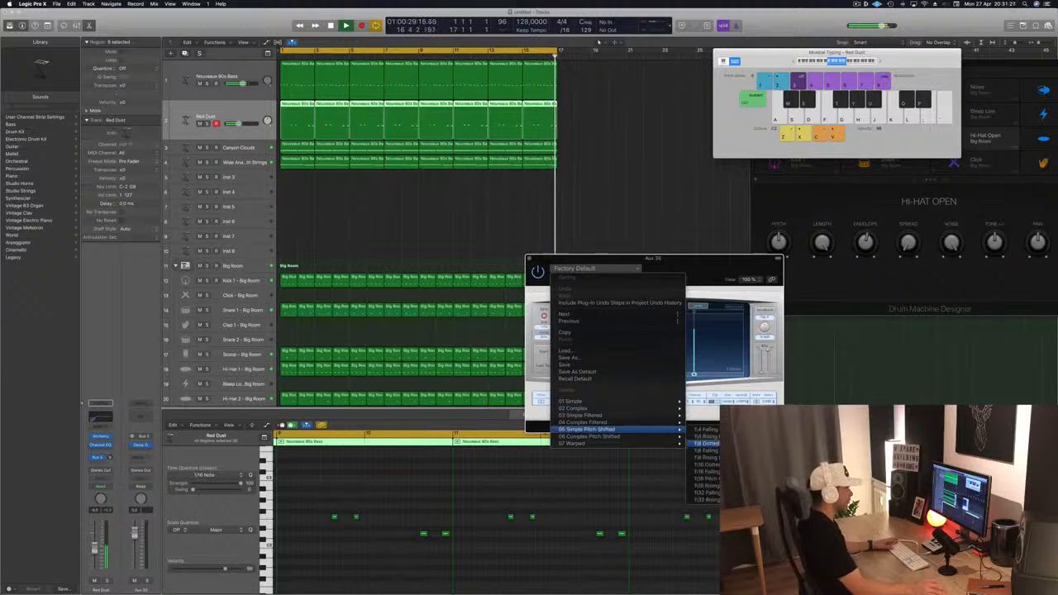
{"action": "left_click", "coordinate": [705, 436]}
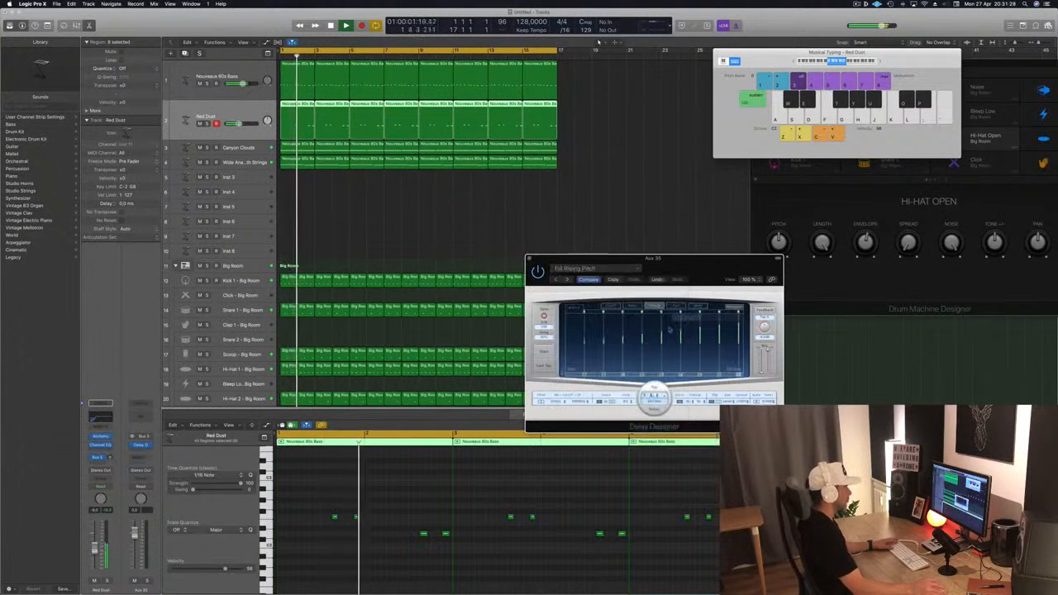
{"action": "left_click_drag", "start_coordinate": [693, 270], "coordinate": [649, 256]}
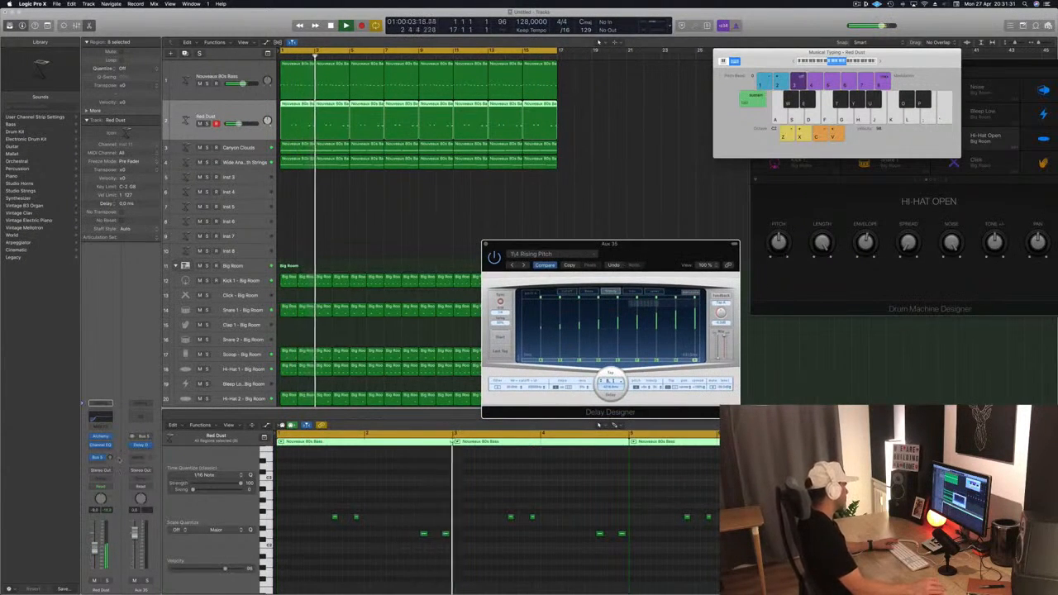
Raise the Red Dust track's send to Bus 5 and switch the delay to the 1/4 Falling Pitch preset.
{"action": "left_click_drag", "start_coordinate": [110, 458], "coordinate": [124, 453]}
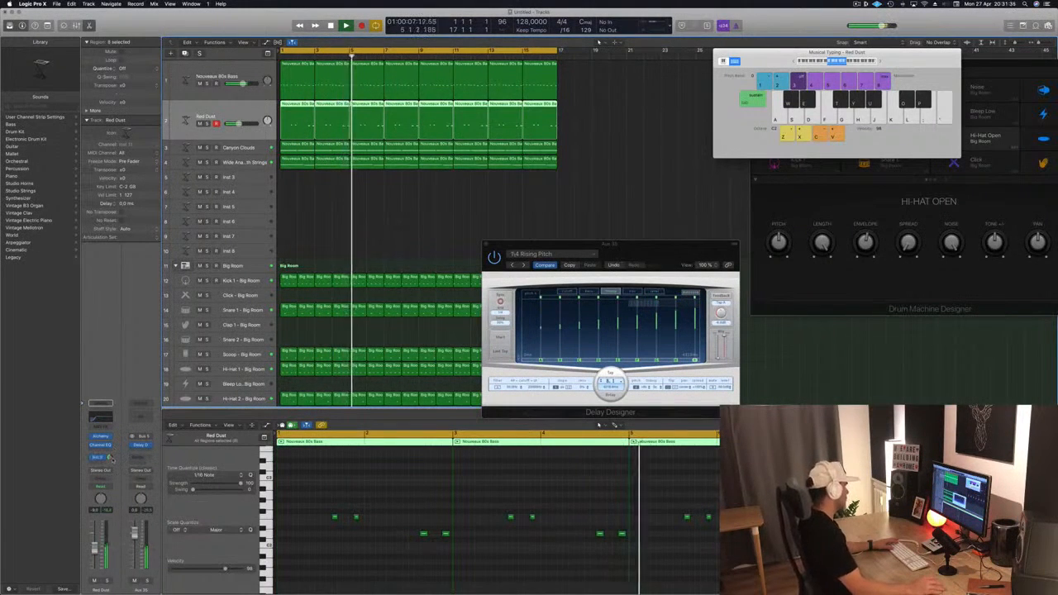
{"action": "left_click", "coordinate": [510, 266]}
{"action": "left_click_drag", "start_coordinate": [660, 251], "coordinate": [642, 250]}
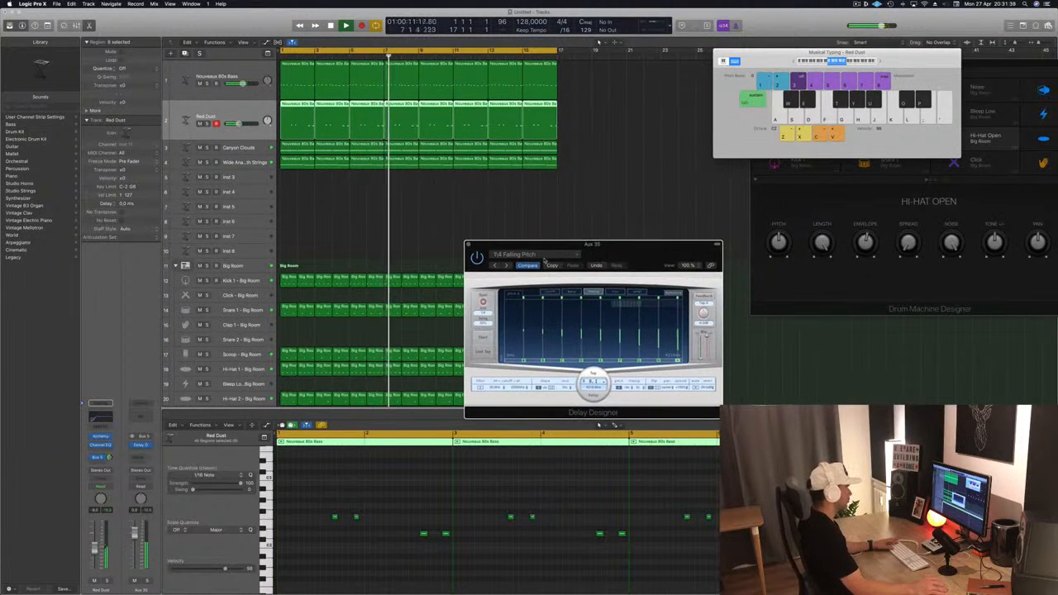
Audition the simple delay presets 1/16 Slow Pan and 1/32 Slow Pan in Delay Designer.
{"action": "left_click", "coordinate": [552, 252]}
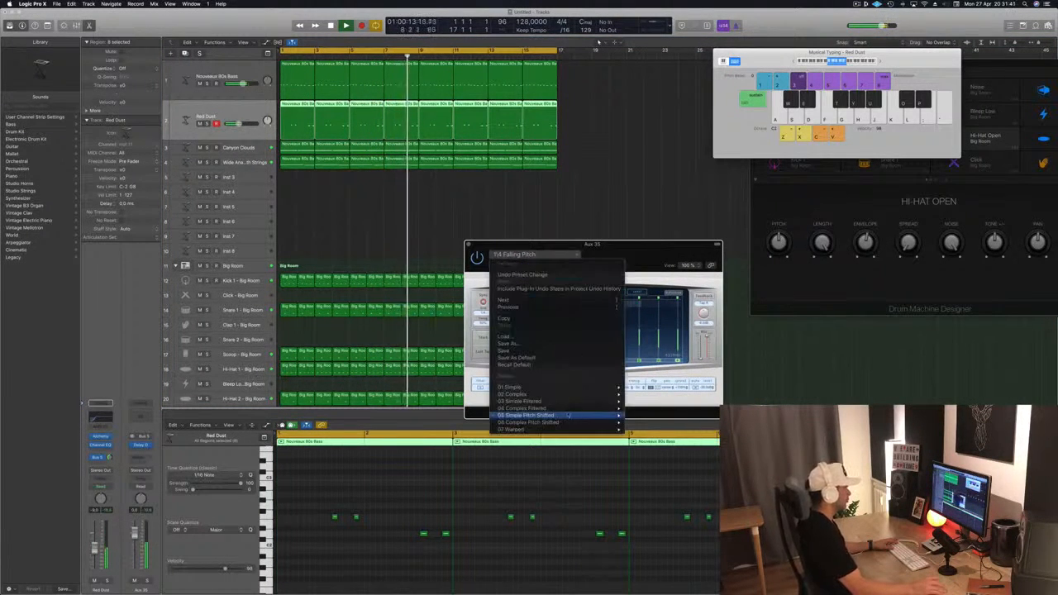
{"action": "mouse_move", "coordinate": [575, 400]}
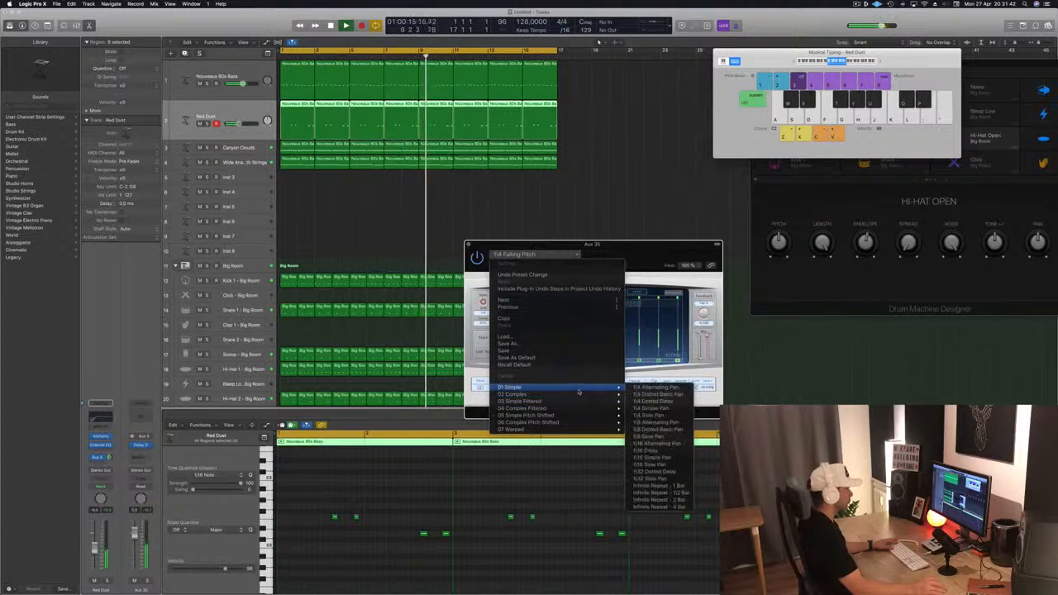
{"action": "left_click", "coordinate": [647, 246]}
{"action": "left_click_drag", "start_coordinate": [647, 246], "coordinate": [616, 231]}
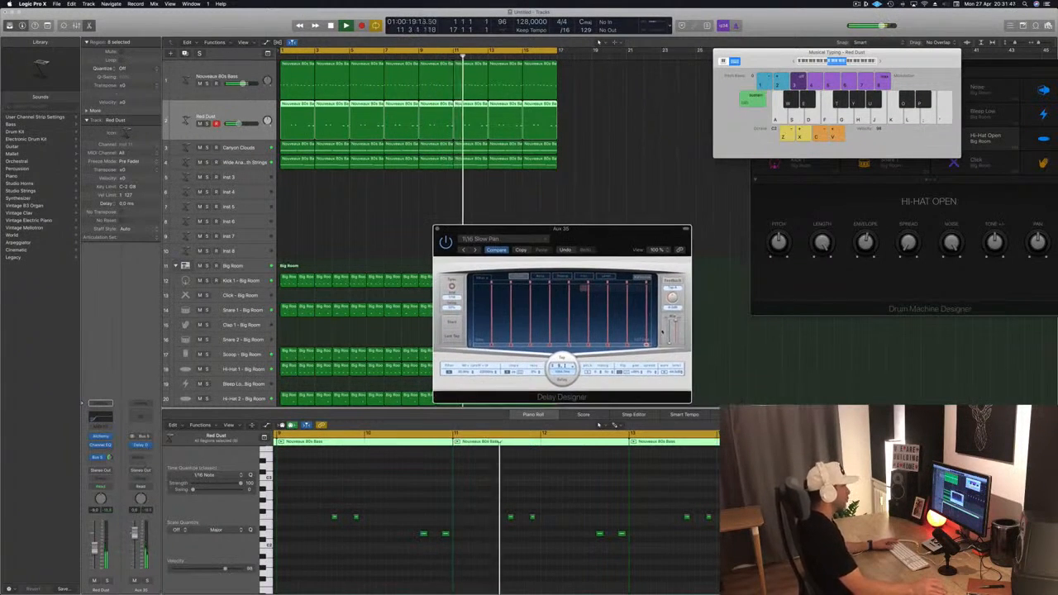
{"action": "left_click", "coordinate": [476, 250]}
Audition simple delay presets from 1/4 Dotted Delay to 1/16 Alternating Pan and adjust the Red Dust track's Bus 5 send level.
{"action": "left_click", "coordinate": [507, 238]}
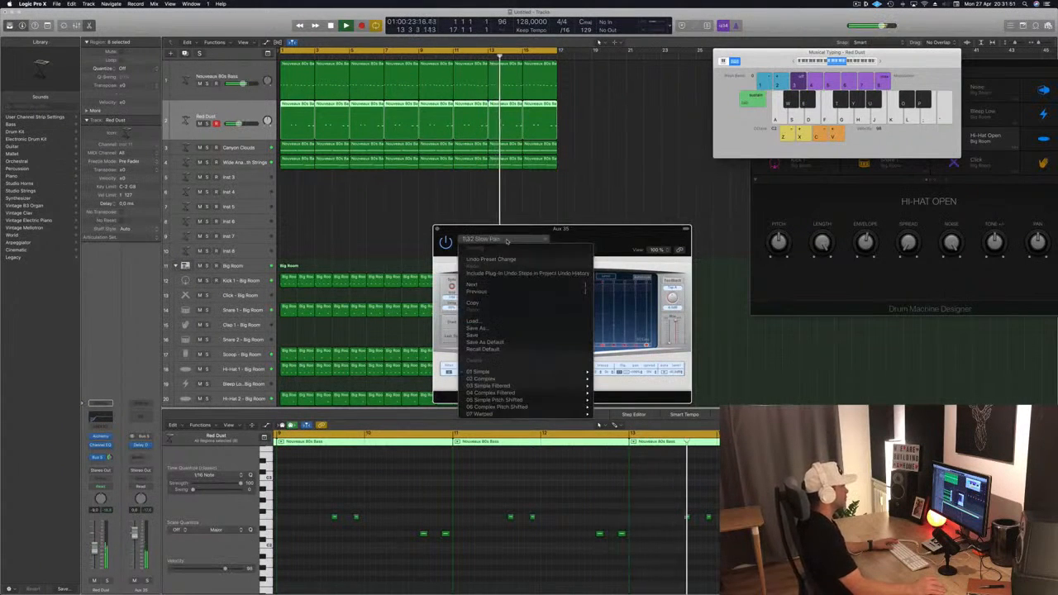
{"action": "mouse_move", "coordinate": [538, 377]}
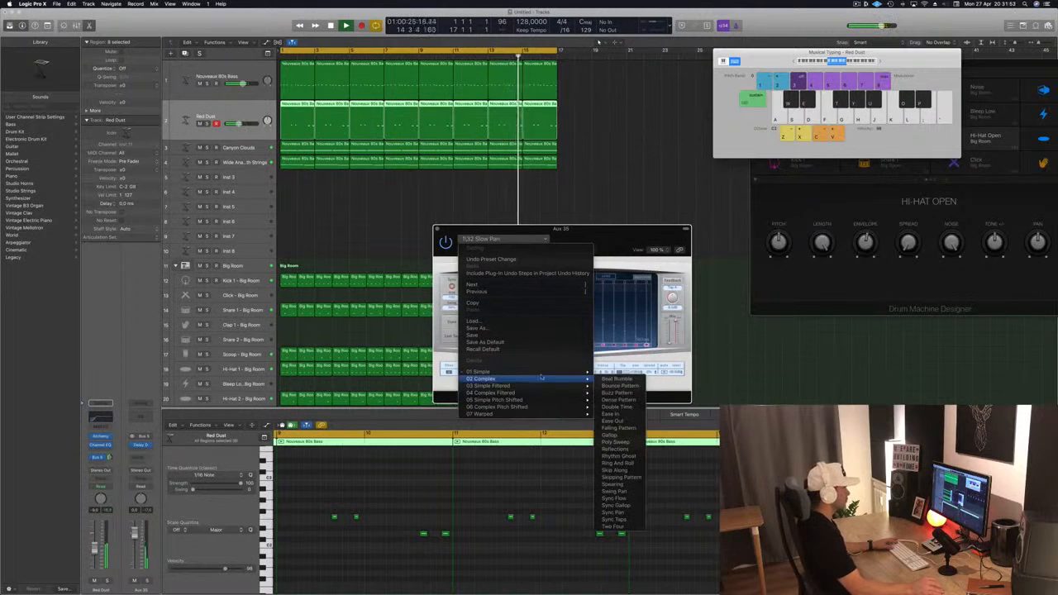
{"action": "left_click", "coordinate": [621, 386]}
{"action": "left_click_drag", "start_coordinate": [588, 235], "coordinate": [616, 230]}
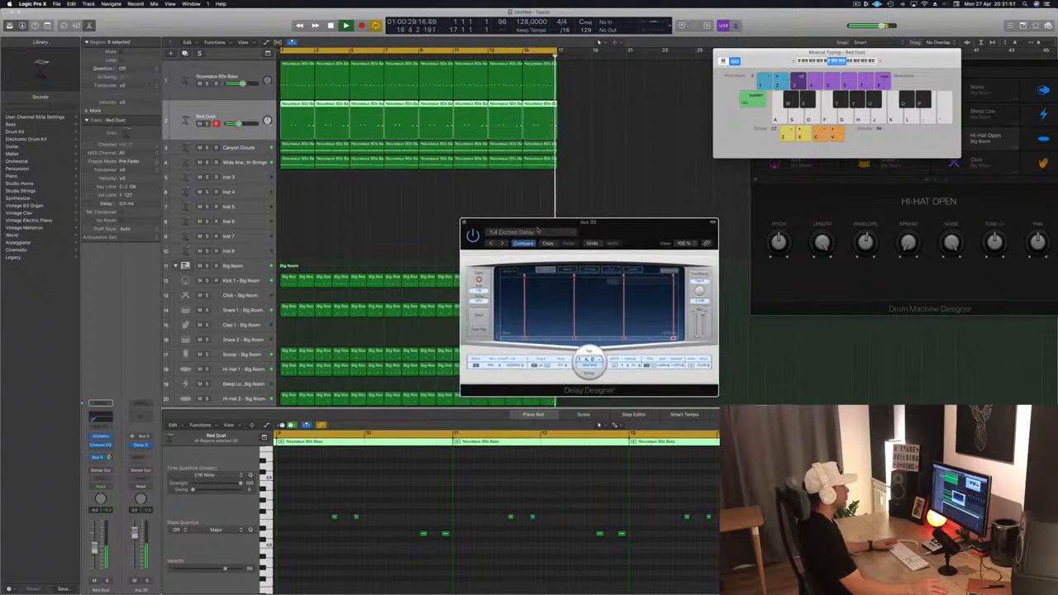
{"action": "left_click", "coordinate": [501, 243]}
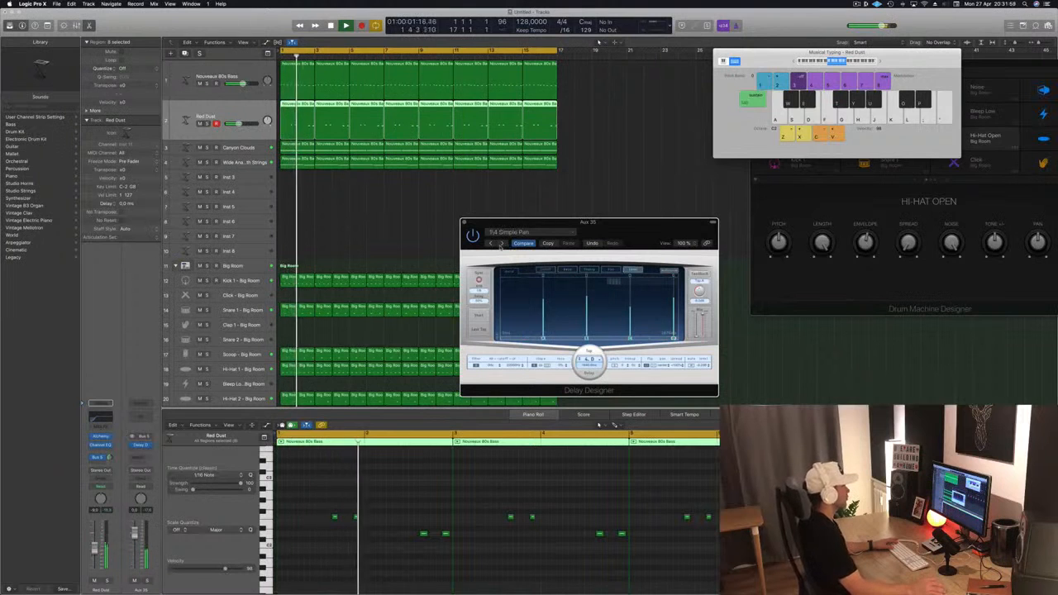
{"action": "left_click", "coordinate": [500, 243]}
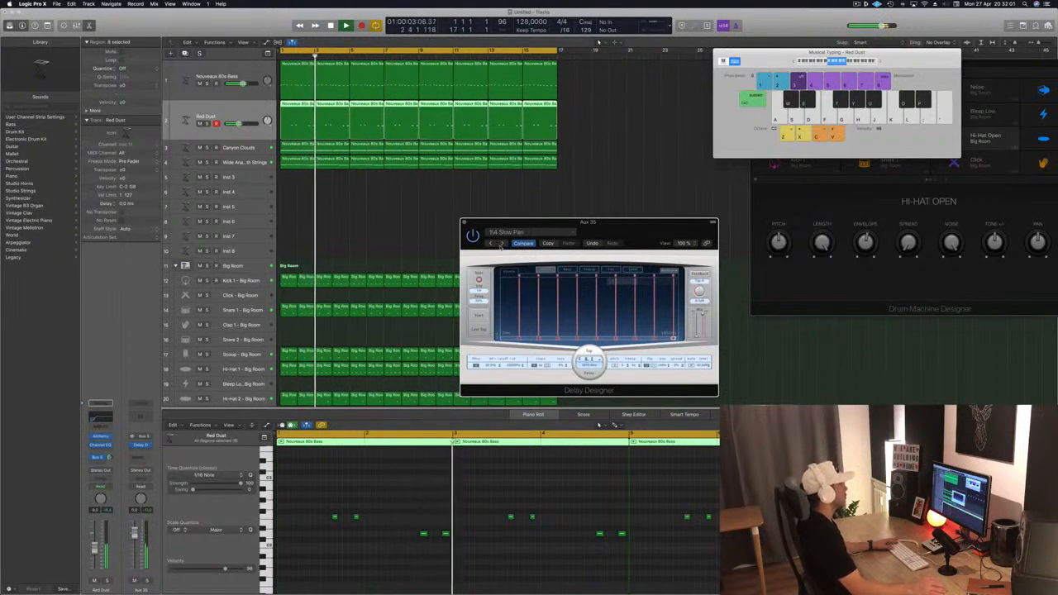
{"action": "left_click", "coordinate": [500, 243]}
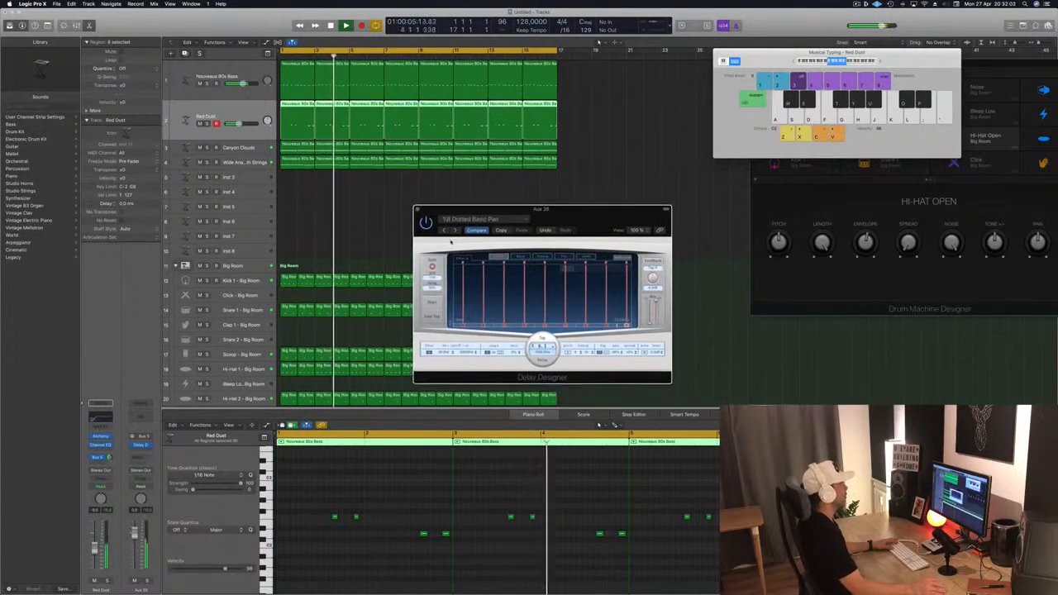
{"action": "left_click", "coordinate": [454, 230]}
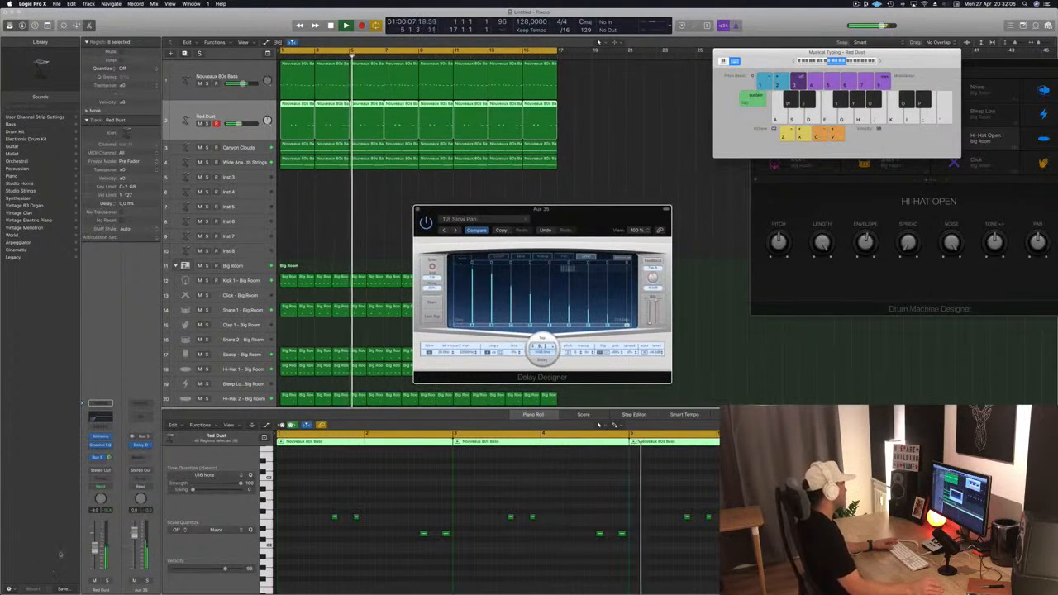
{"action": "left_click", "coordinate": [109, 459]}
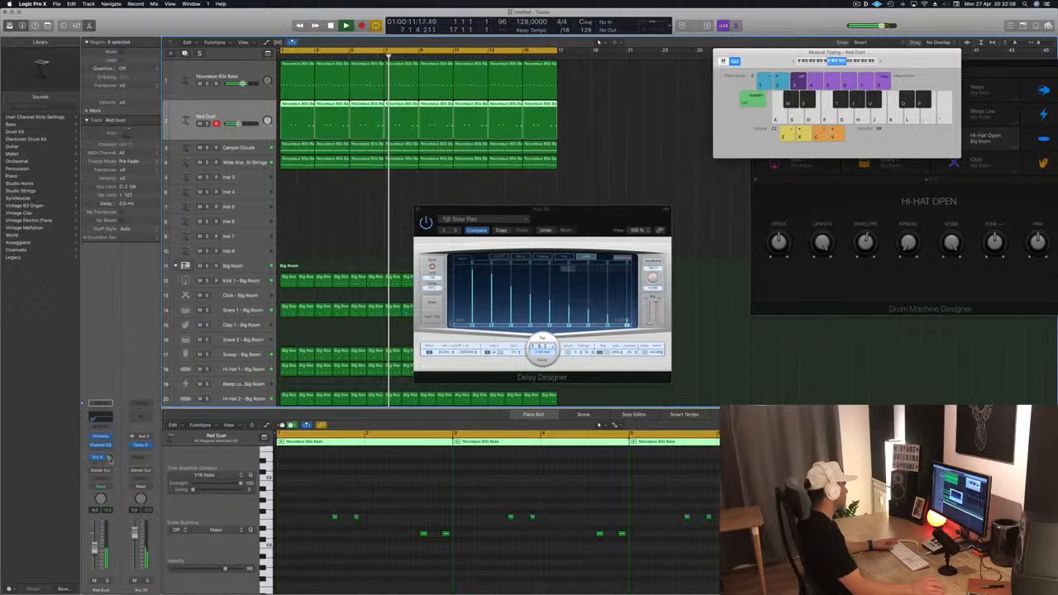
{"action": "left_click", "coordinate": [454, 232]}
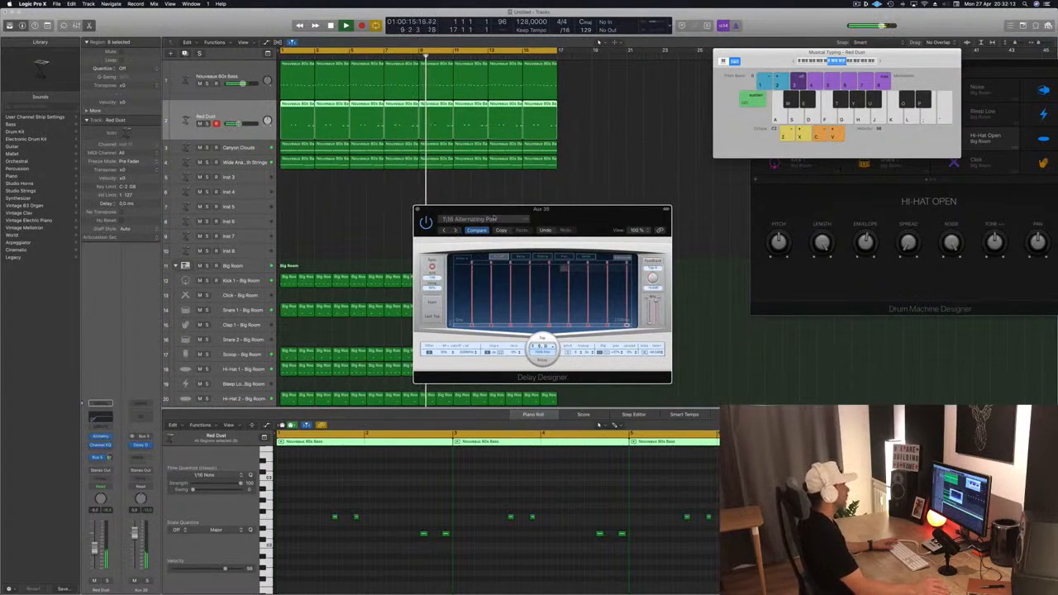
Load the complex delay preset Gallop, compare the presets that follow it, and settle on Skipping Pattern.
{"action": "left_click", "coordinate": [496, 219]}
{"action": "mouse_move", "coordinate": [496, 359]}
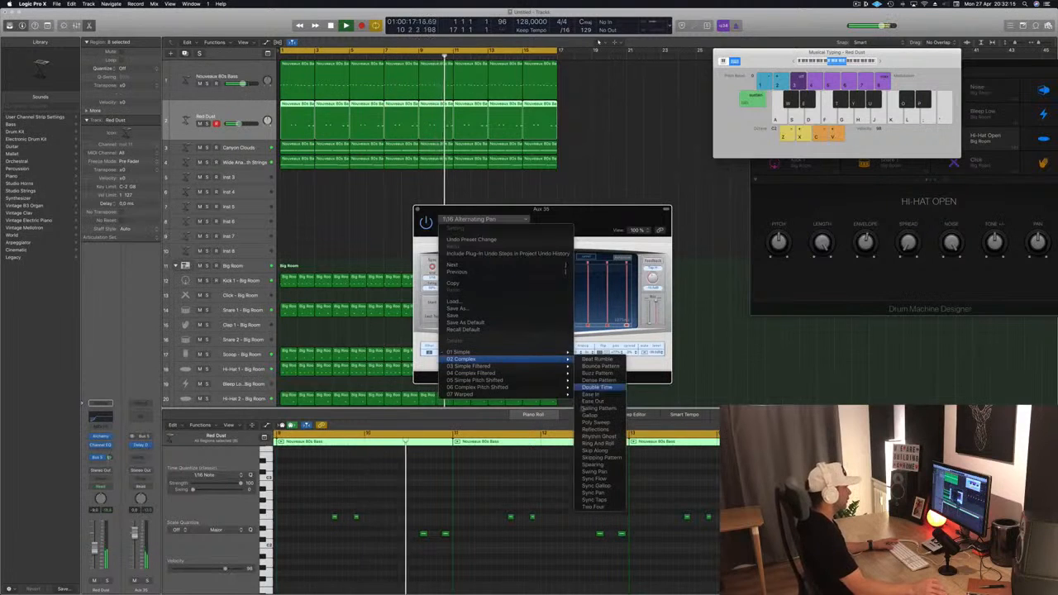
{"action": "left_click", "coordinate": [589, 415]}
{"action": "left_click_drag", "start_coordinate": [552, 210], "coordinate": [595, 194]}
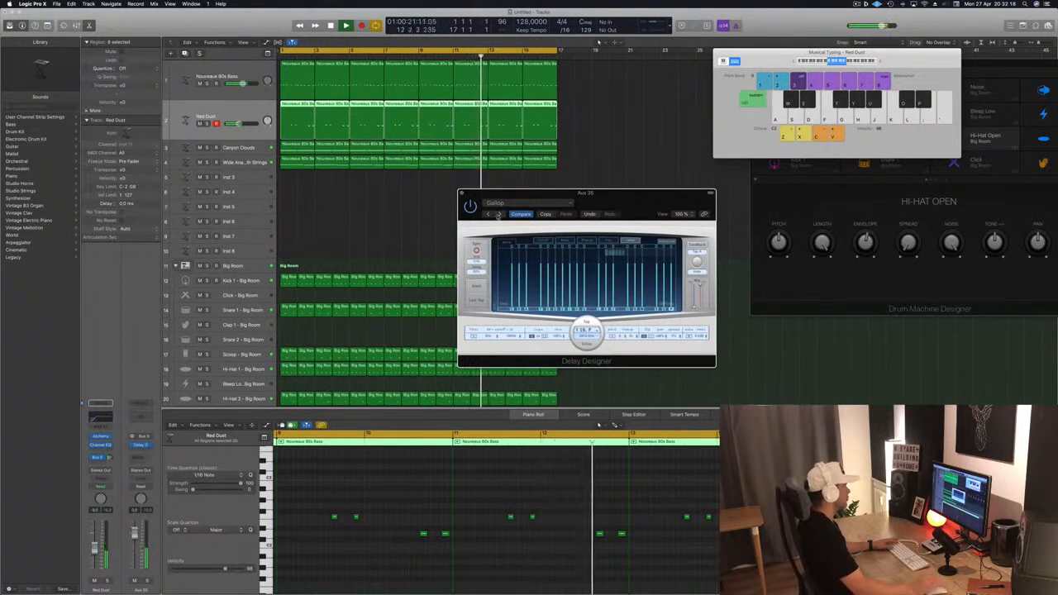
{"action": "left_click", "coordinate": [498, 214]}
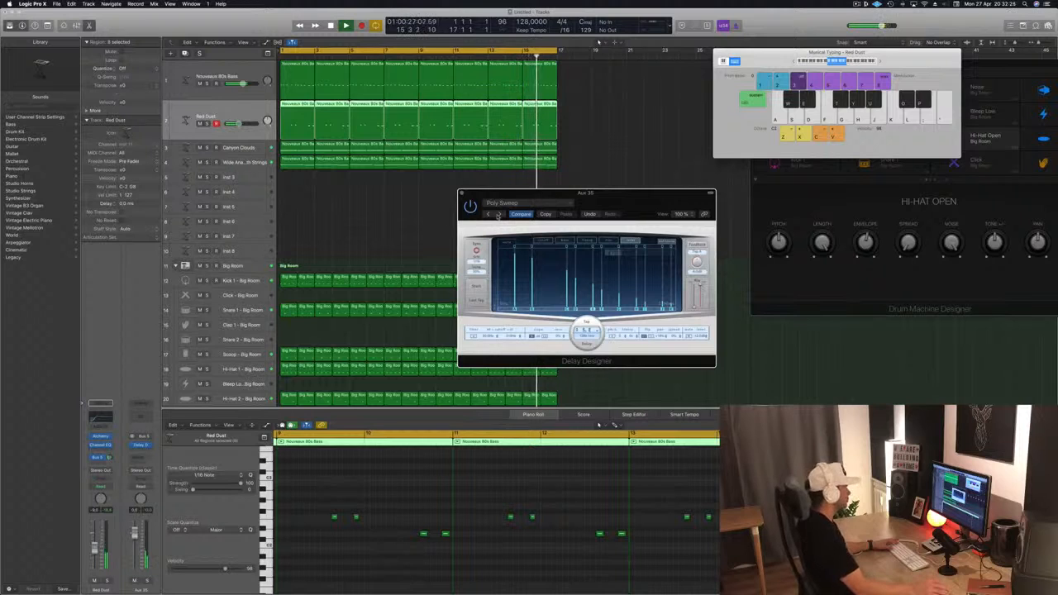
{"action": "left_click", "coordinate": [498, 214]}
{"action": "left_click", "coordinate": [498, 214]}
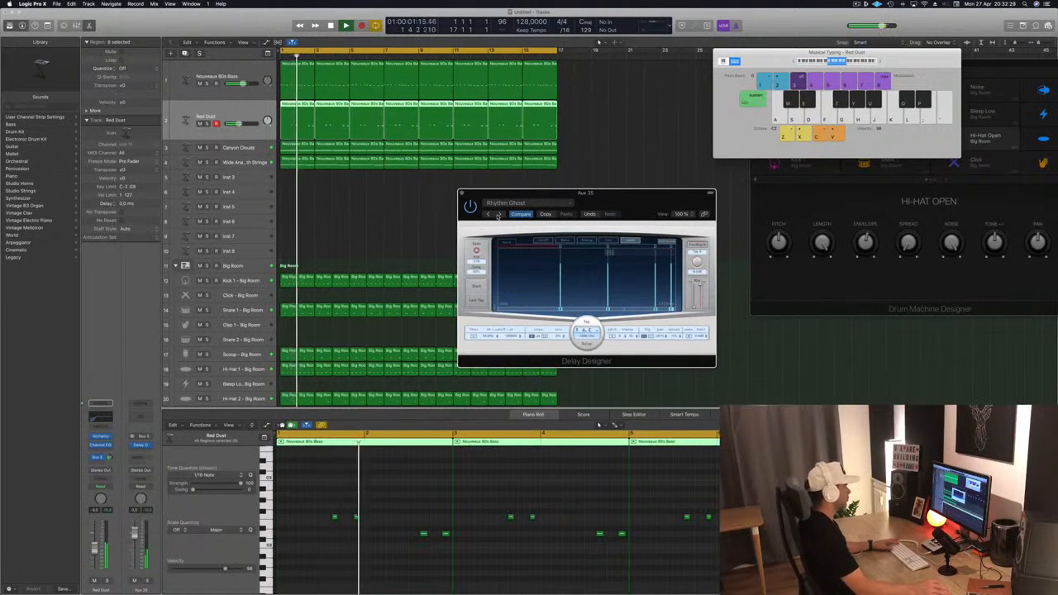
{"action": "left_click", "coordinate": [497, 214]}
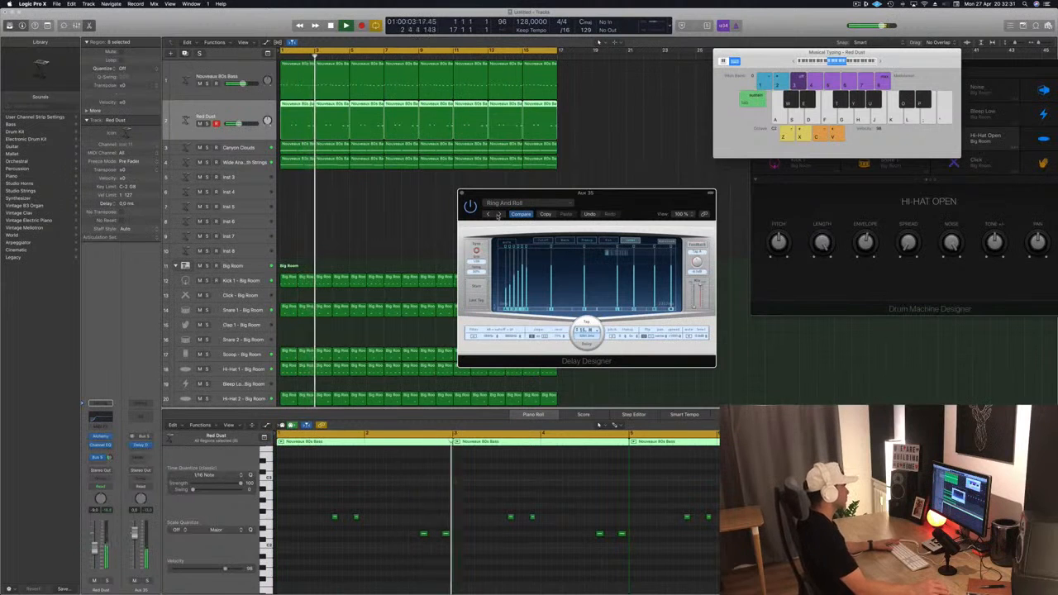
{"action": "left_click", "coordinate": [498, 215]}
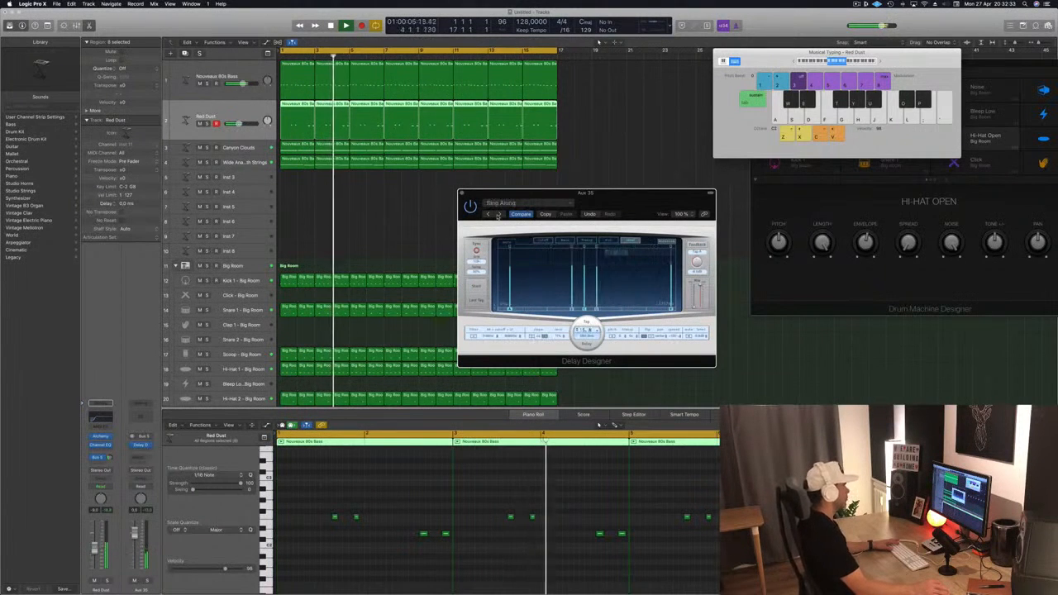
{"action": "left_click", "coordinate": [498, 214]}
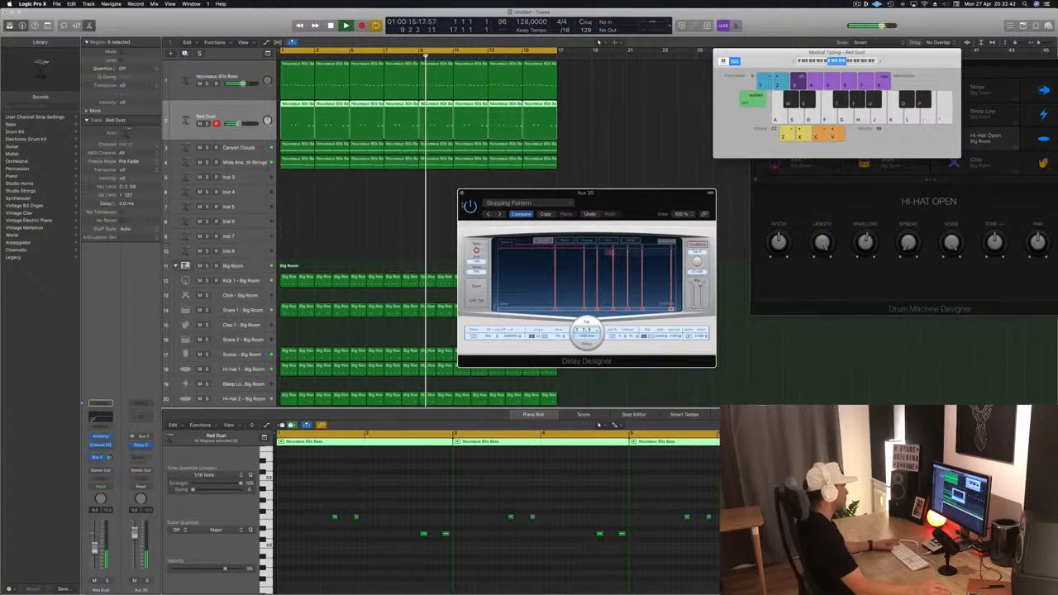
Solo the Red Dust track to check its delay, turn solo off again, and close Delay Designer.
{"action": "left_click", "coordinate": [109, 581]}
{"action": "left_click", "coordinate": [107, 581]}
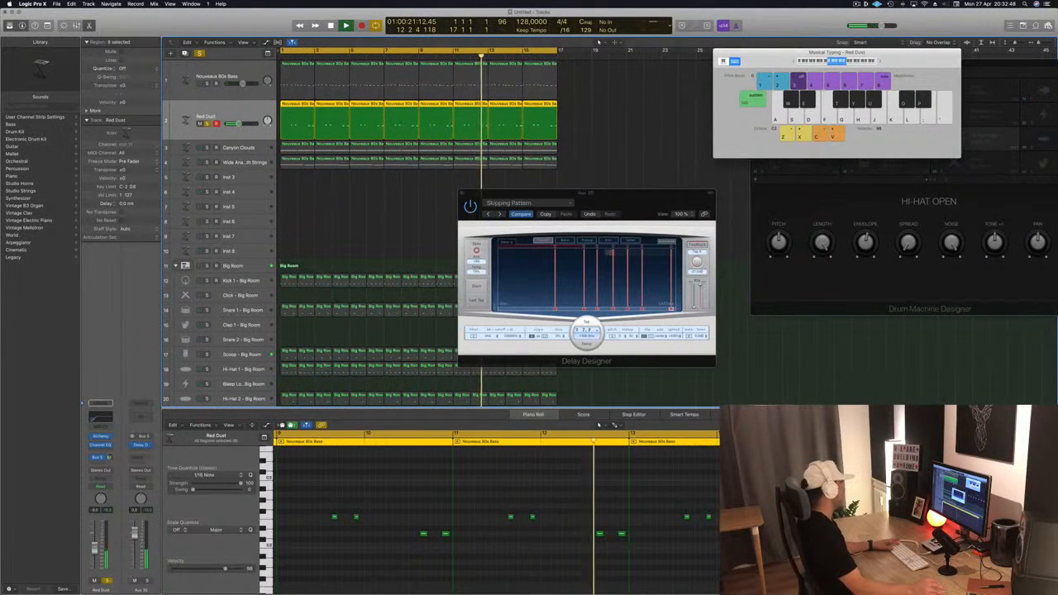
{"action": "left_click", "coordinate": [107, 581]}
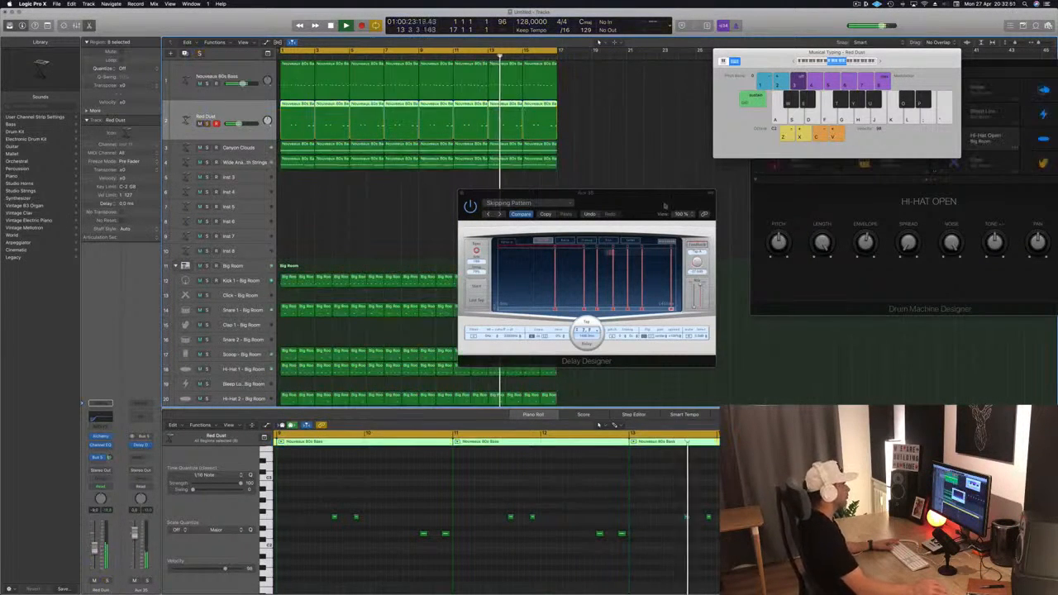
{"action": "left_click_drag", "start_coordinate": [619, 206], "coordinate": [584, 210]}
{"action": "left_click", "coordinate": [427, 198]}
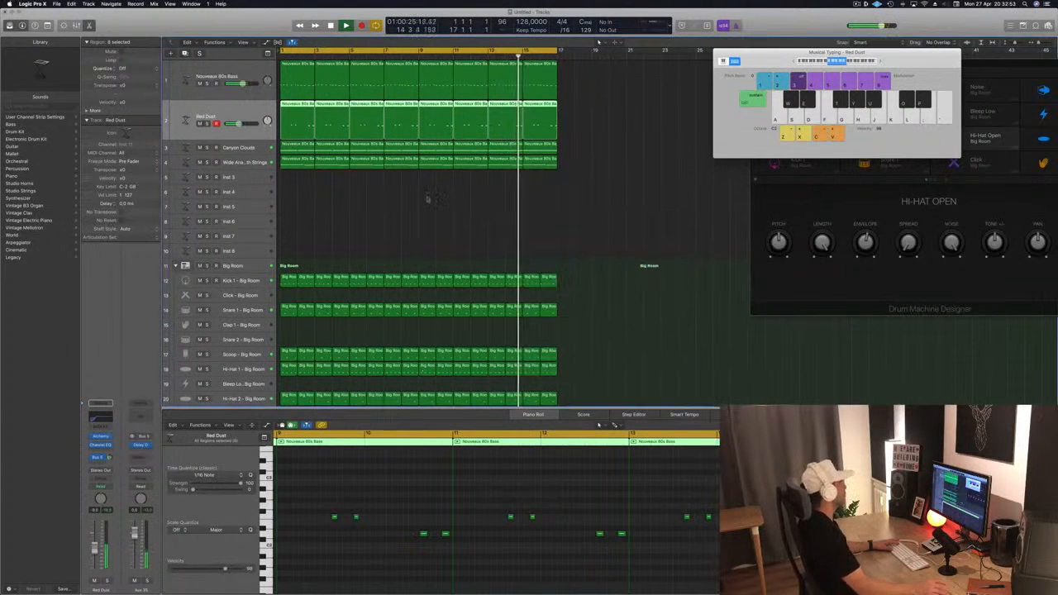
Return to the Red Dust track and lower its volume slightly.
{"action": "left_click", "coordinate": [270, 208]}
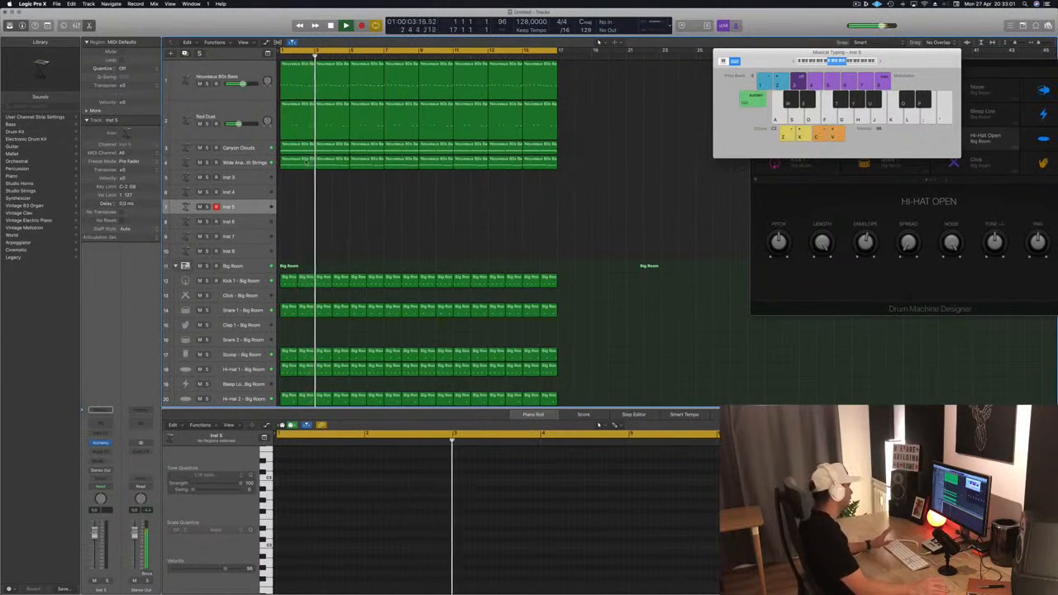
{"action": "left_click", "coordinate": [235, 163]}
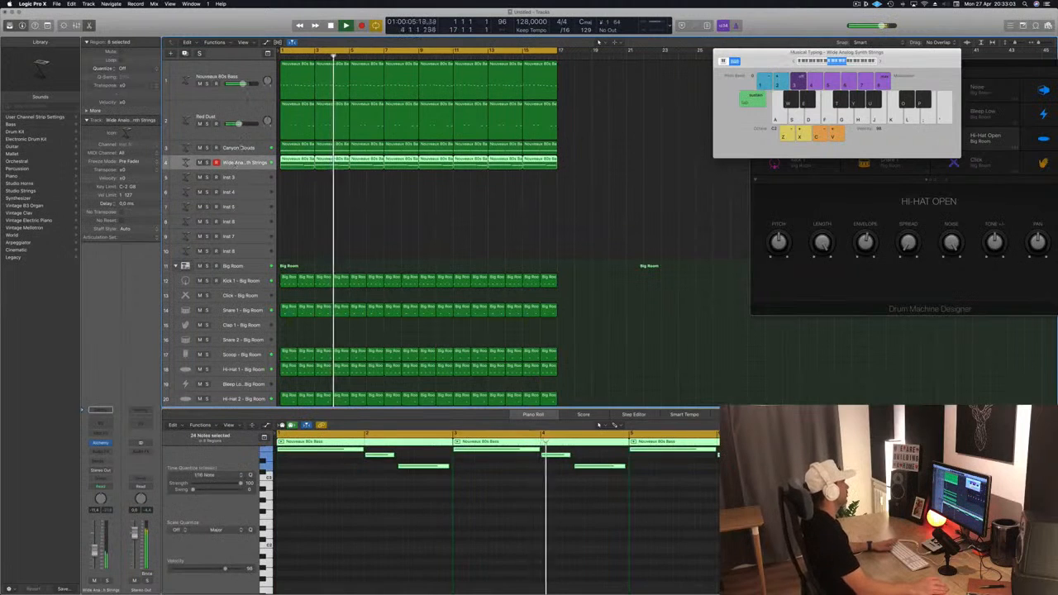
{"action": "left_click", "coordinate": [217, 116]}
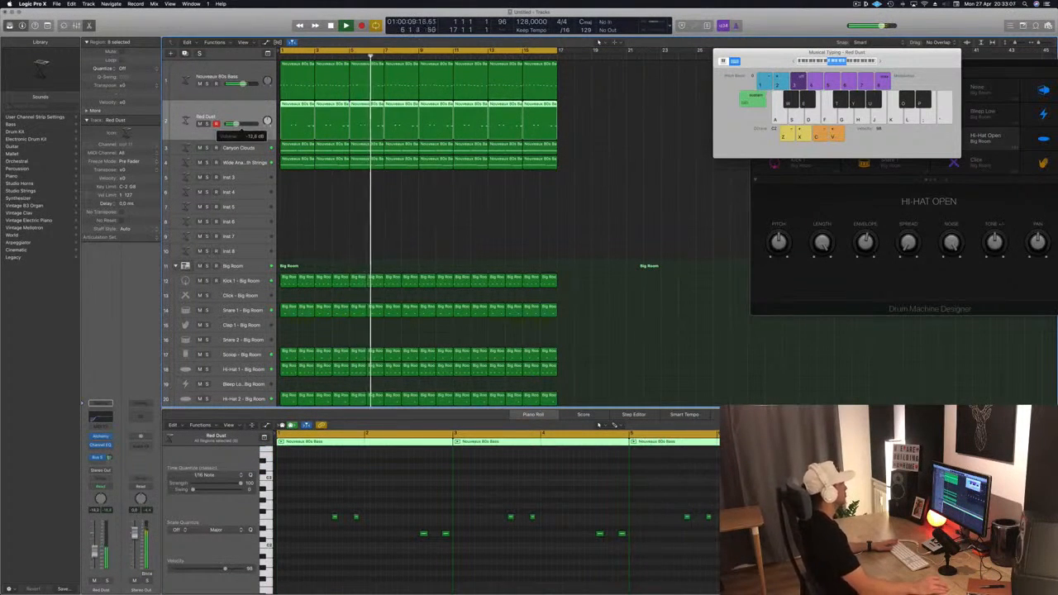
Open Alchemy on the Inst 3 track and add a send from the track to Bus 6.
{"action": "left_click", "coordinate": [242, 176]}
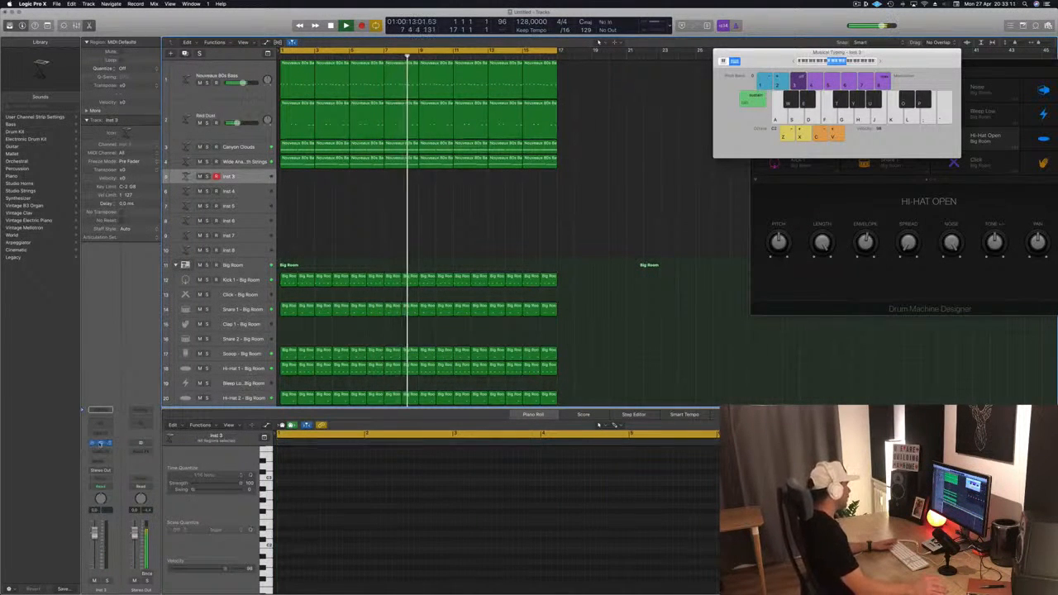
{"action": "left_click", "coordinate": [100, 443]}
{"action": "left_click", "coordinate": [99, 468]}
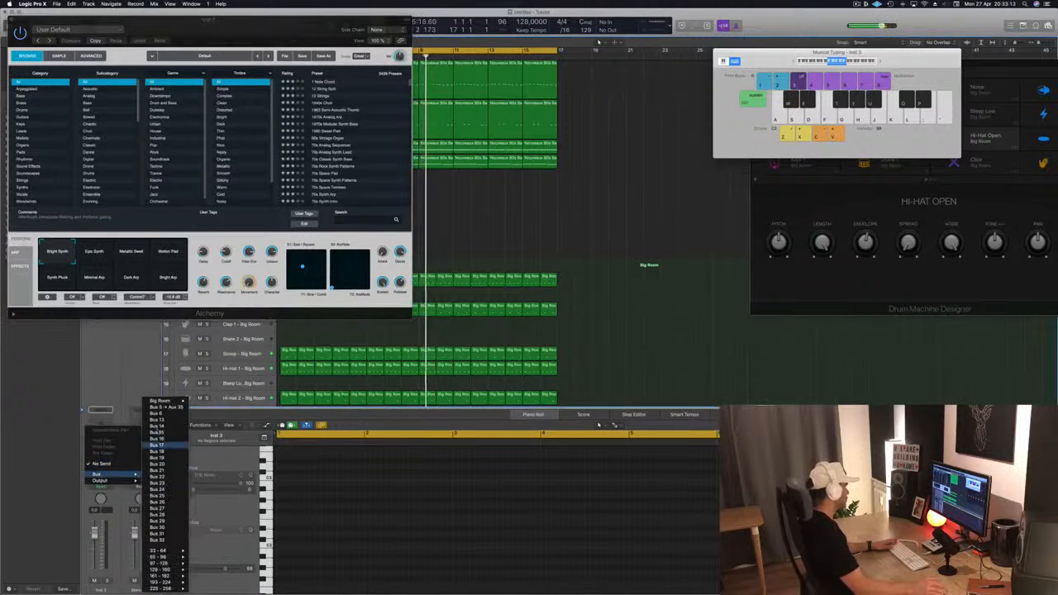
{"action": "left_click", "coordinate": [157, 413]}
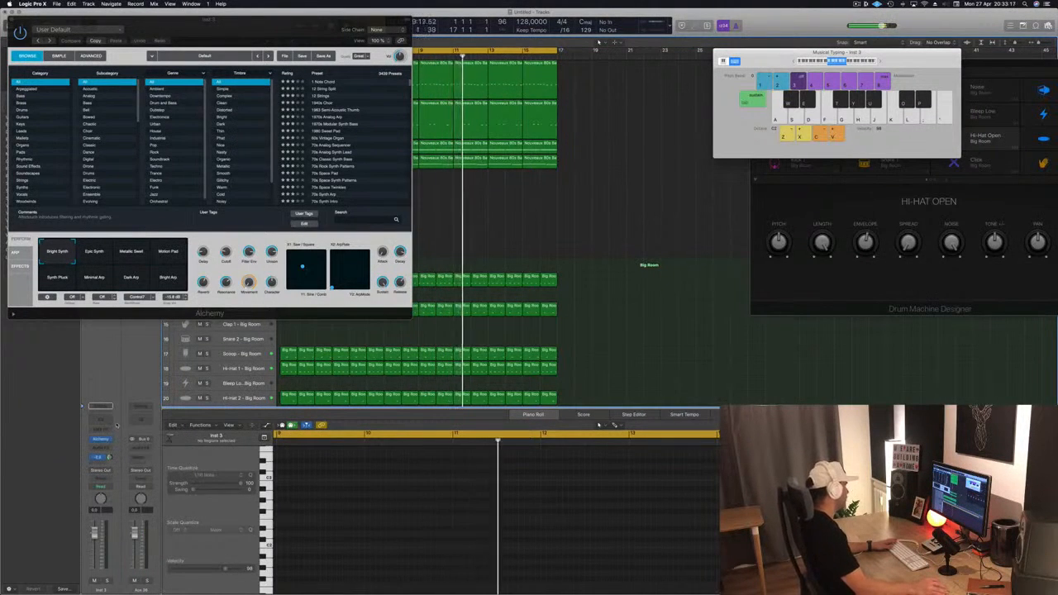
Insert a stereo SilverVerb on the Bus 6 aux channel and load its grandiose preset.
{"action": "left_click", "coordinate": [103, 448]}
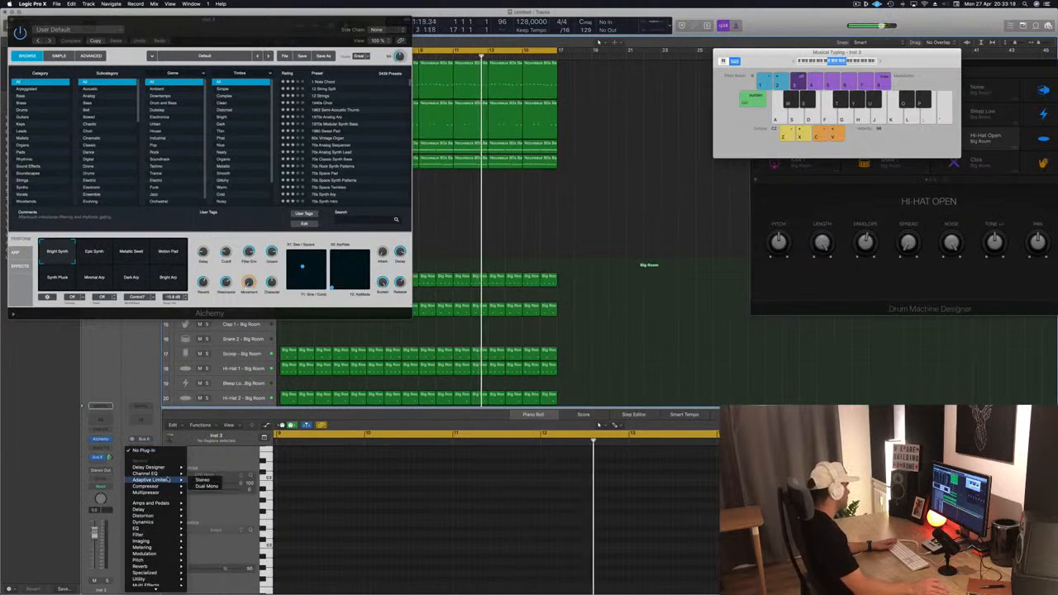
{"action": "mouse_move", "coordinate": [145, 566]}
{"action": "mouse_move", "coordinate": [210, 567]}
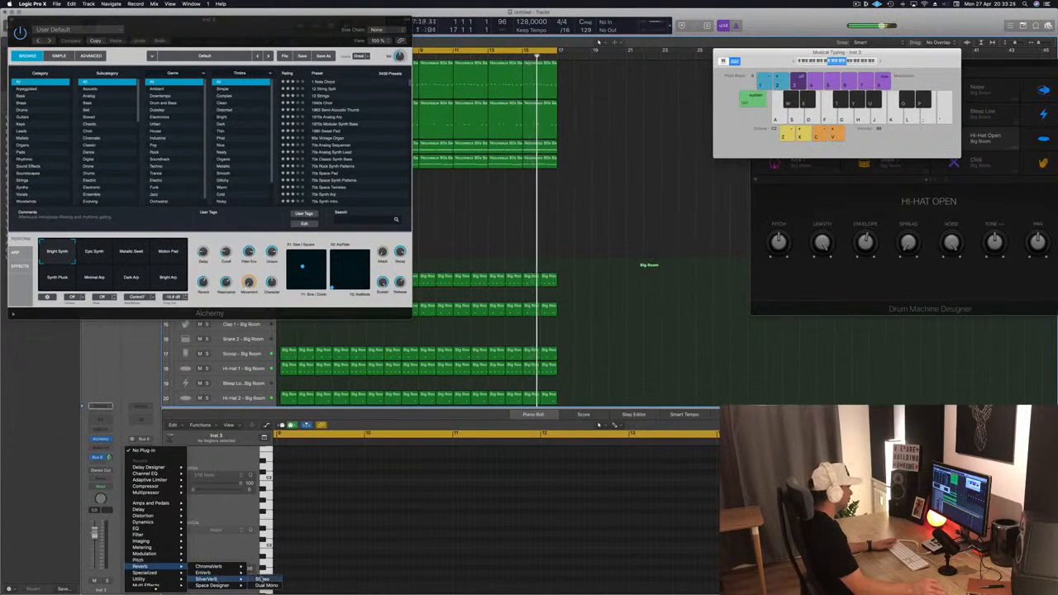
{"action": "left_click", "coordinate": [262, 578]}
{"action": "left_click", "coordinate": [91, 38]}
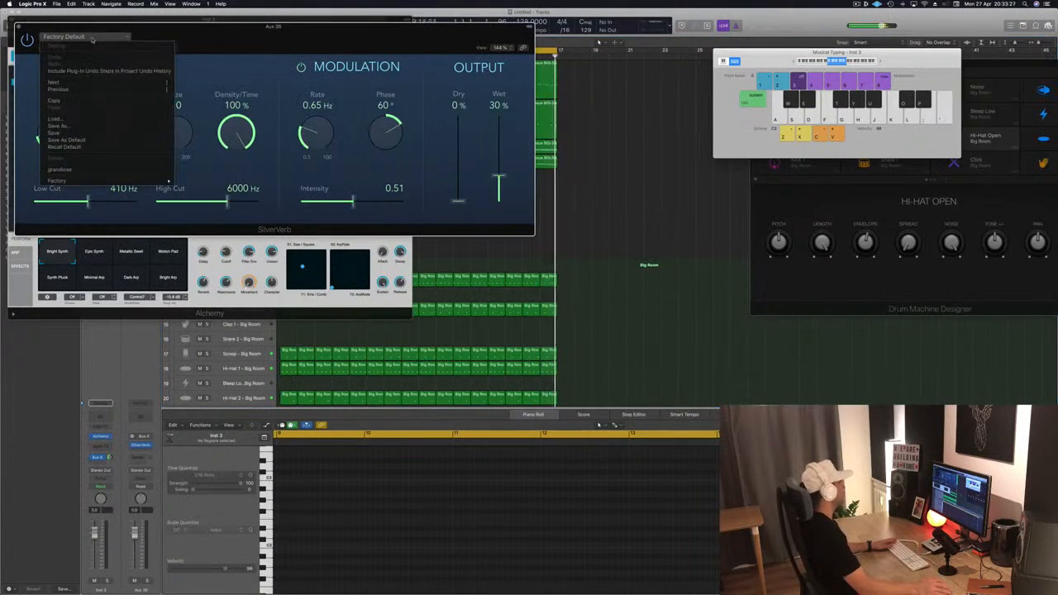
{"action": "left_click", "coordinate": [60, 170]}
{"action": "left_click_drag", "start_coordinate": [328, 43], "coordinate": [771, 38]}
Switch Alchemy to the Epic Synth variation, set SilverVerb's wet output to 100%, and close the reverb window.
{"action": "left_click_drag", "start_coordinate": [138, 39], "coordinate": [666, 74]}
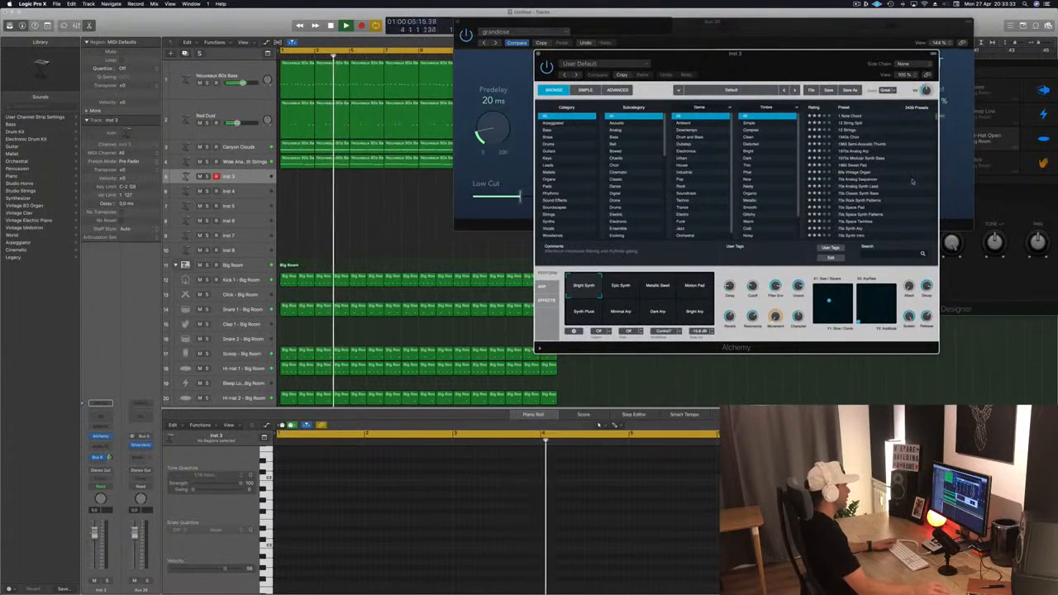
{"action": "left_click", "coordinate": [613, 285]}
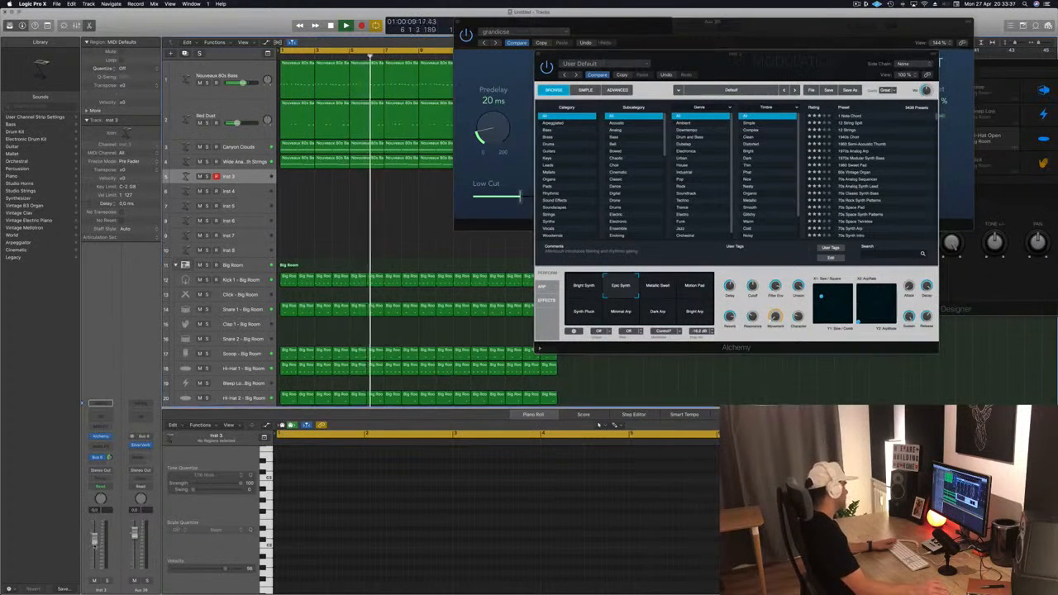
{"action": "left_click_drag", "start_coordinate": [824, 25], "coordinate": [801, 28]}
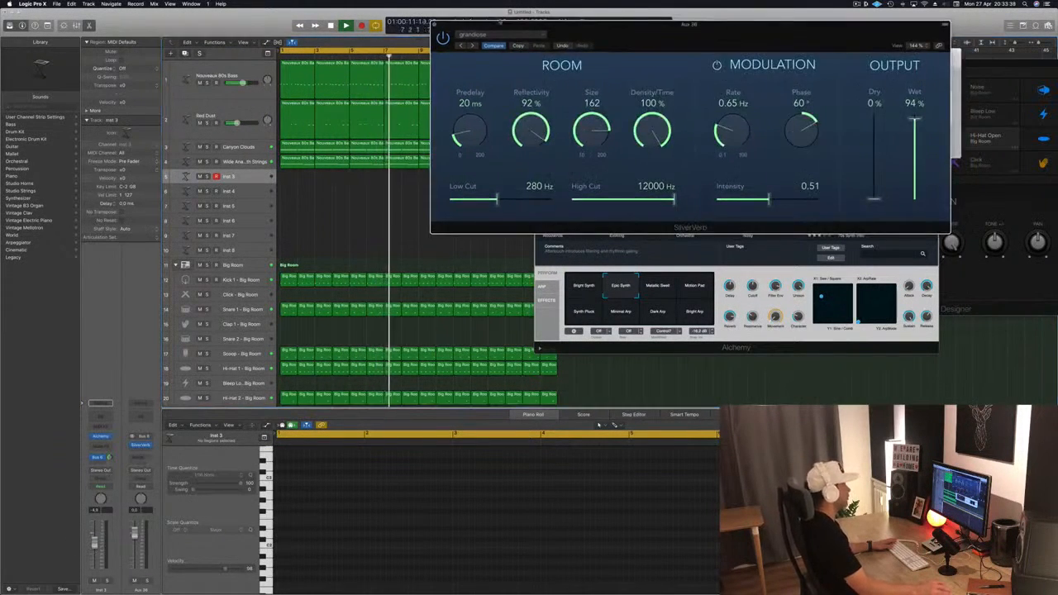
{"action": "left_click_drag", "start_coordinate": [917, 116], "coordinate": [917, 110]}
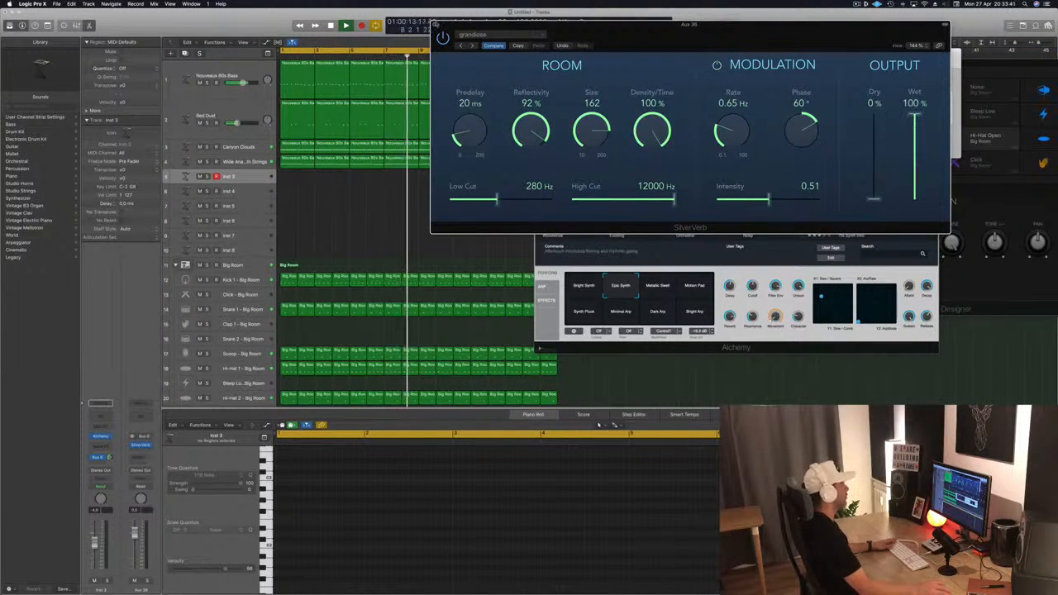
{"action": "left_click", "coordinate": [434, 23]}
Audition Alchemy's Metallic Swell, Motion Pad and Synth Pluck variations in different Musical Typing octaves during playback.
{"action": "left_click_drag", "start_coordinate": [788, 65], "coordinate": [573, 130]}
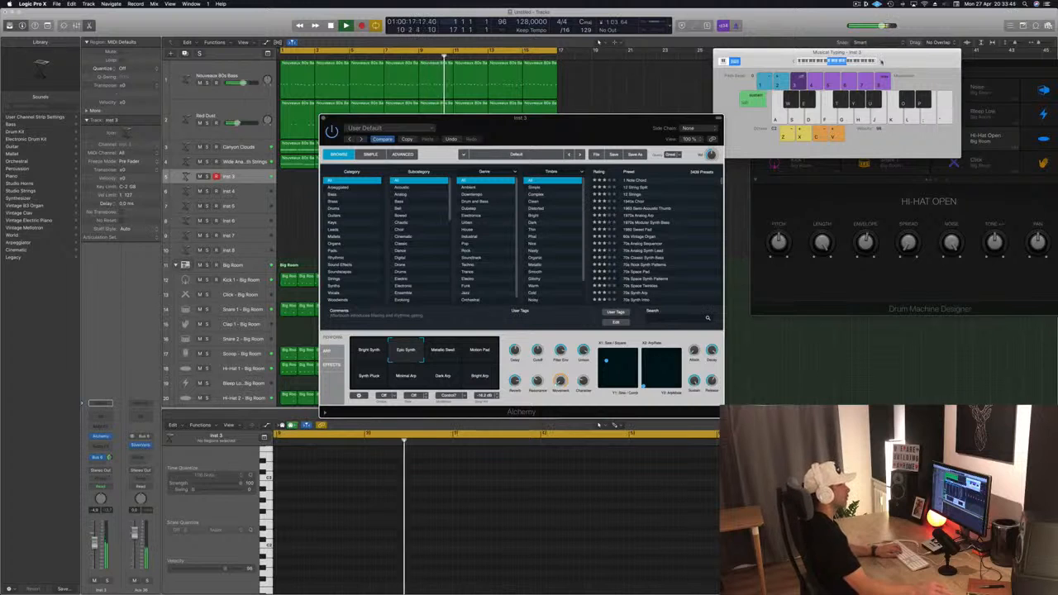
{"action": "left_click_drag", "start_coordinate": [608, 129], "coordinate": [765, 142]}
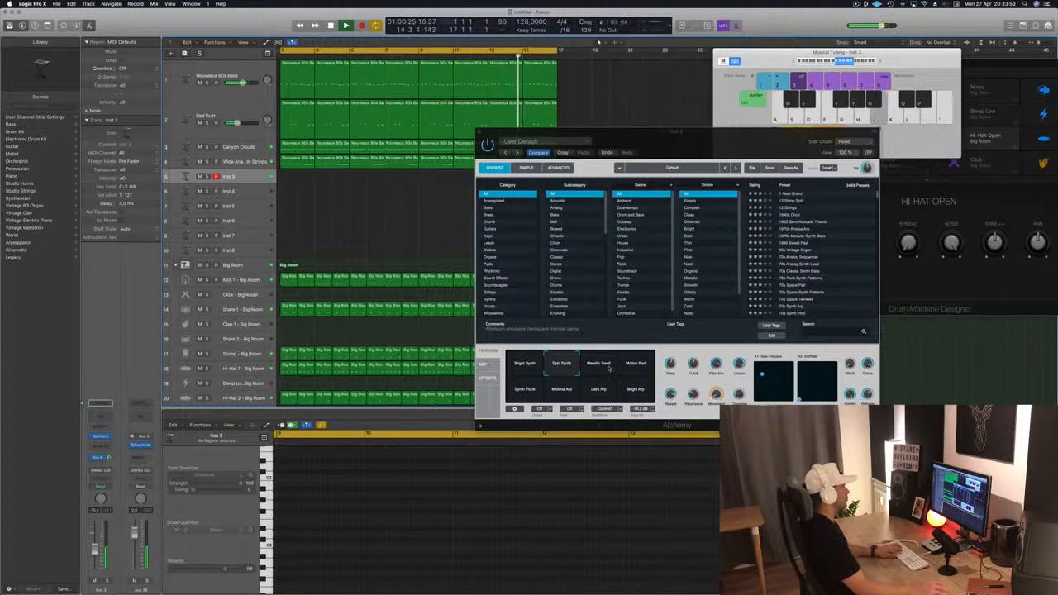
{"action": "left_click", "coordinate": [609, 369]}
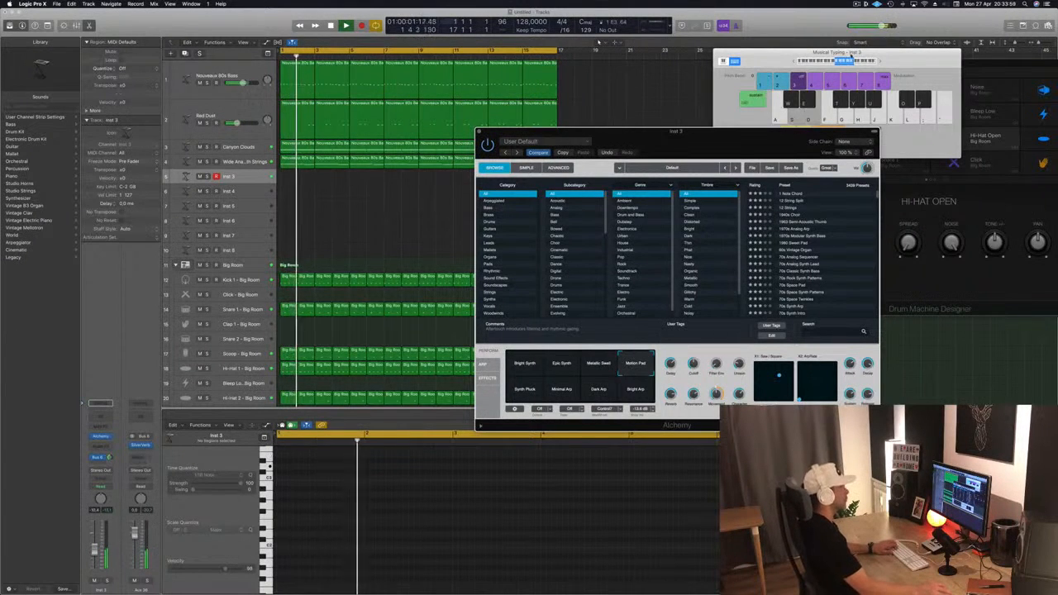
{"action": "left_click", "coordinate": [835, 63]}
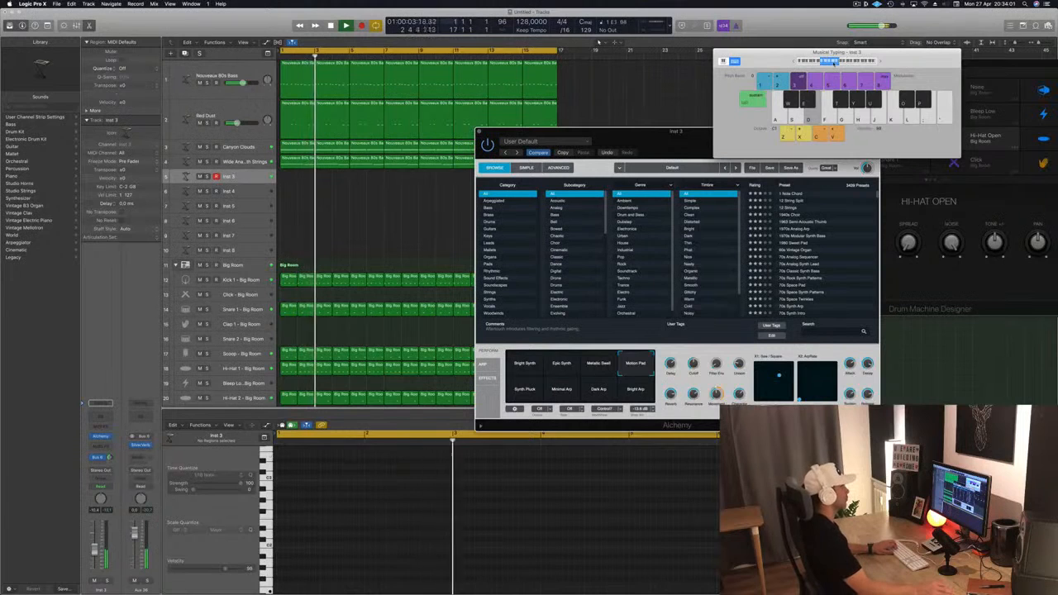
{"action": "key", "text": "f"}
{"action": "left_click", "coordinate": [525, 391]}
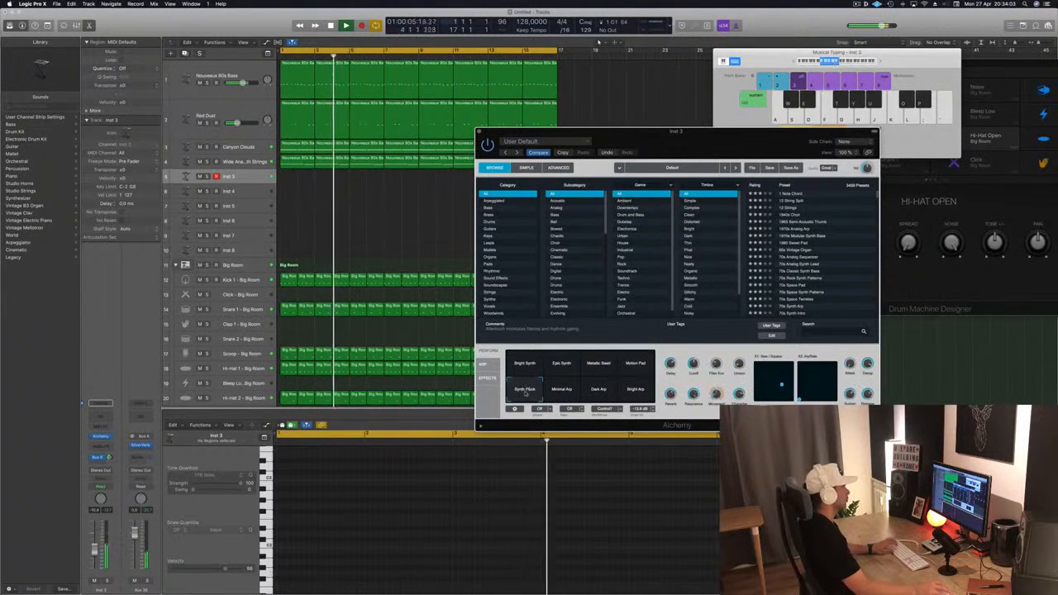
Record a short test phrase on Inst 3 with the Synth Pluck sound and delete the recorded region.
{"action": "key", "text": "g"}
{"action": "key", "text": "d"}
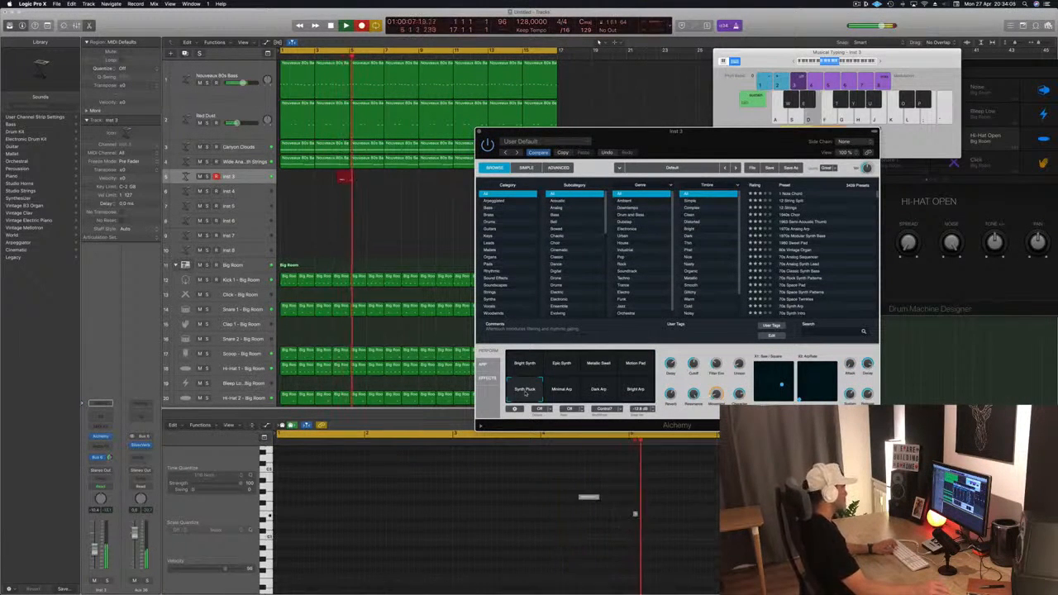
{"action": "key", "text": "space"}
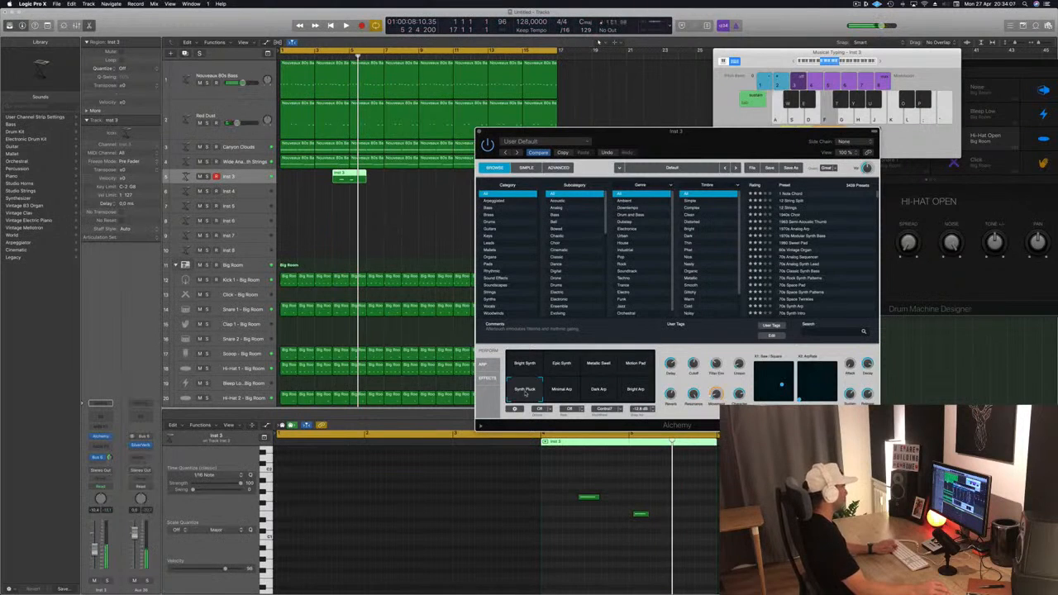
{"action": "key", "text": "Delete"}
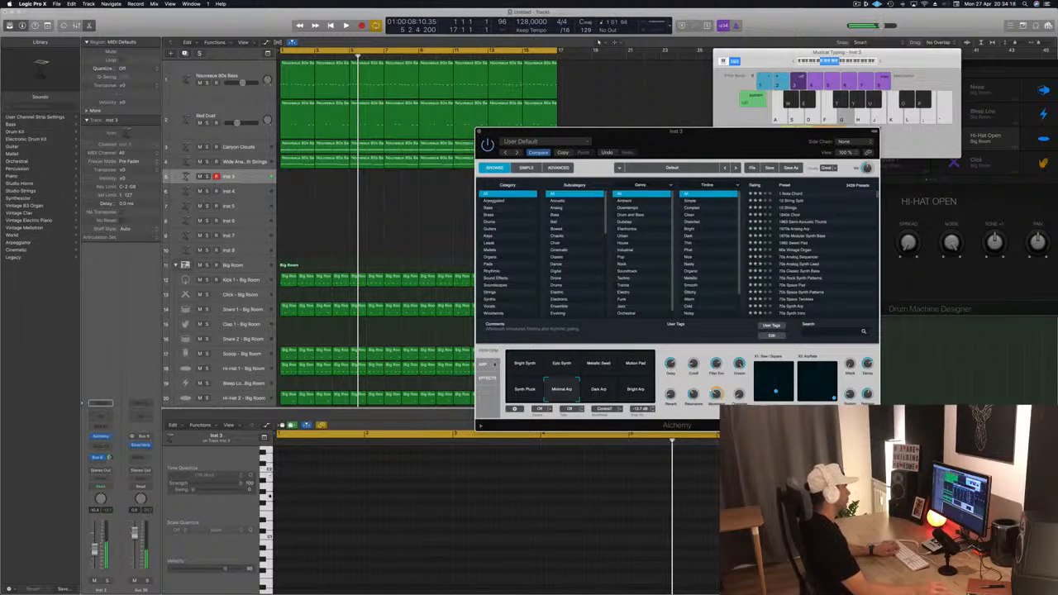
Show the arpeggiator settings of the Minimal Arp variation and open the Performance Meter to check the processor load.
{"action": "left_click", "coordinate": [484, 365]}
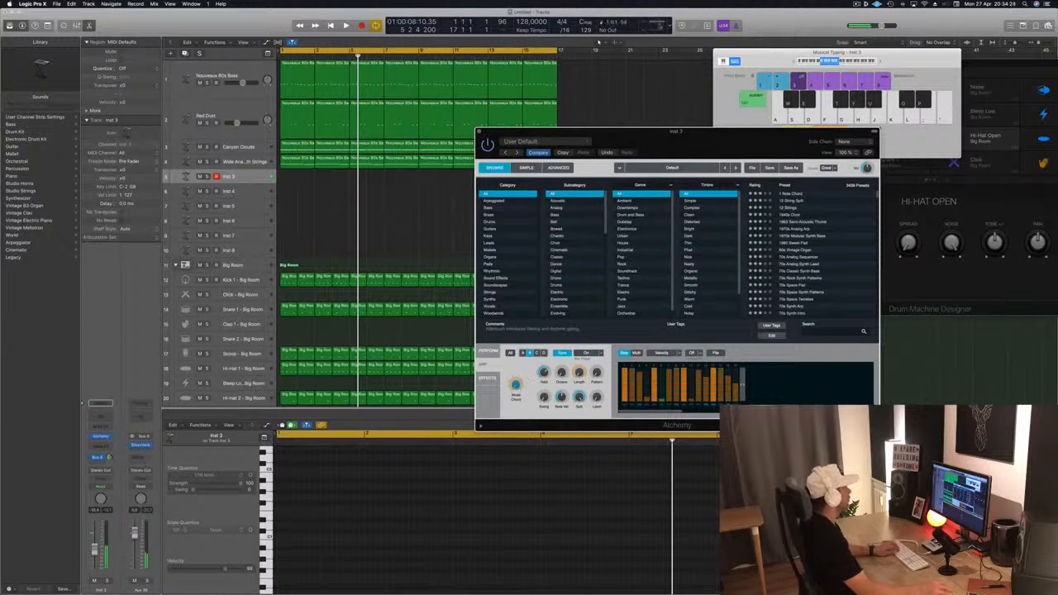
{"action": "double_click", "coordinate": [652, 24]}
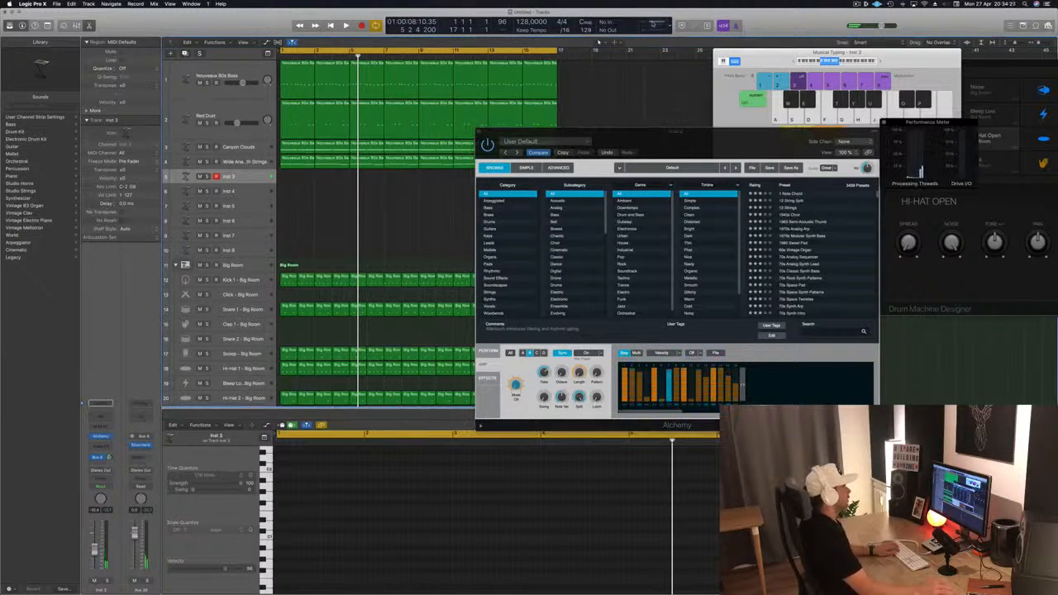
{"action": "double_click", "coordinate": [660, 24]}
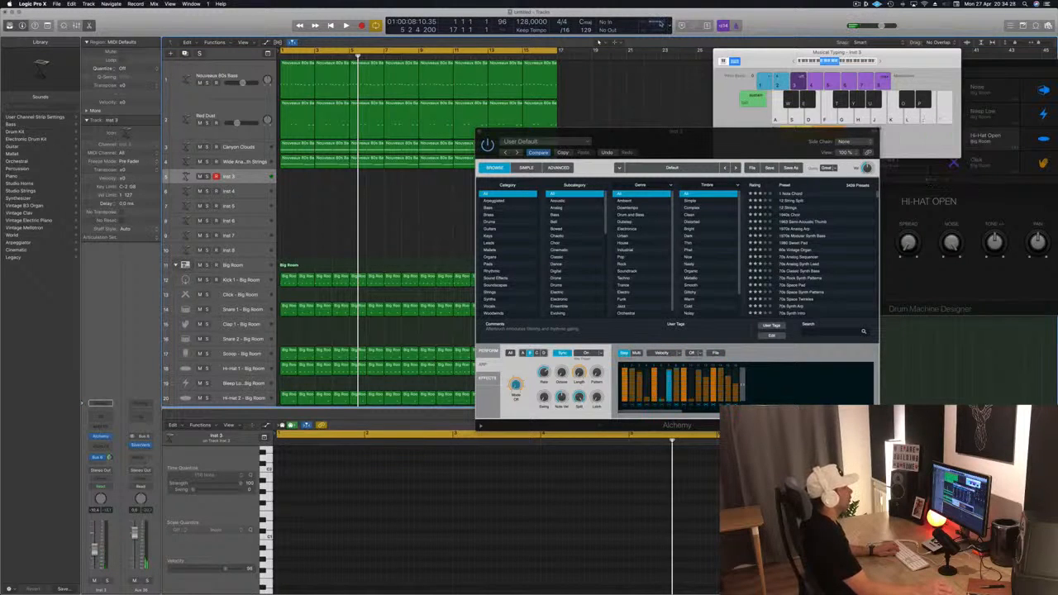
{"action": "double_click", "coordinate": [659, 24]}
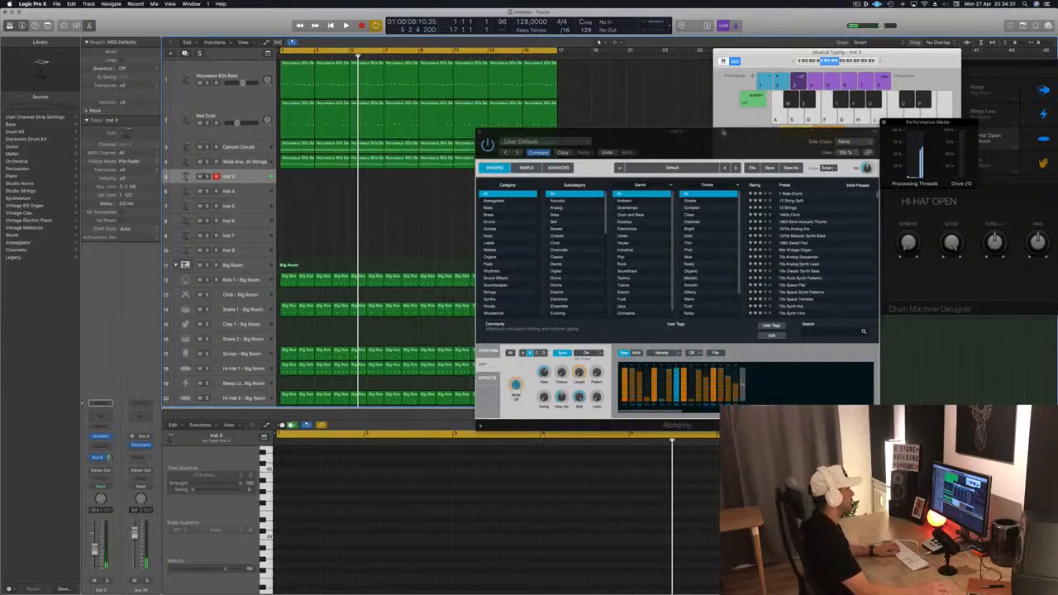
{"action": "left_click_drag", "start_coordinate": [724, 131], "coordinate": [741, 134]}
Start playback and set the key trigger option of Alchemy's arpeggiator to Off.
{"action": "key", "text": "space"}
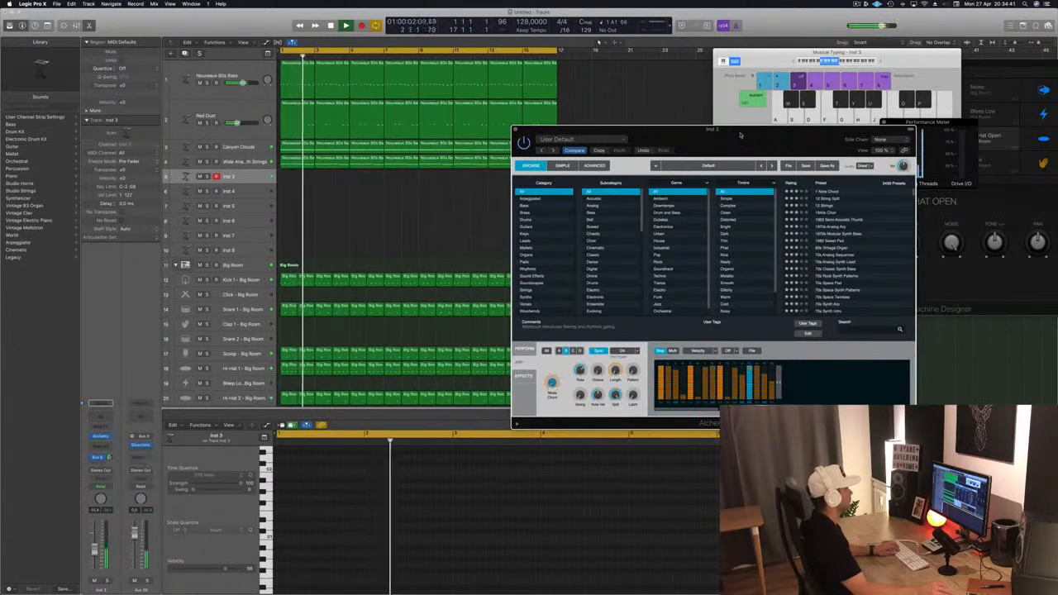
{"action": "left_click_drag", "start_coordinate": [741, 134], "coordinate": [726, 142]}
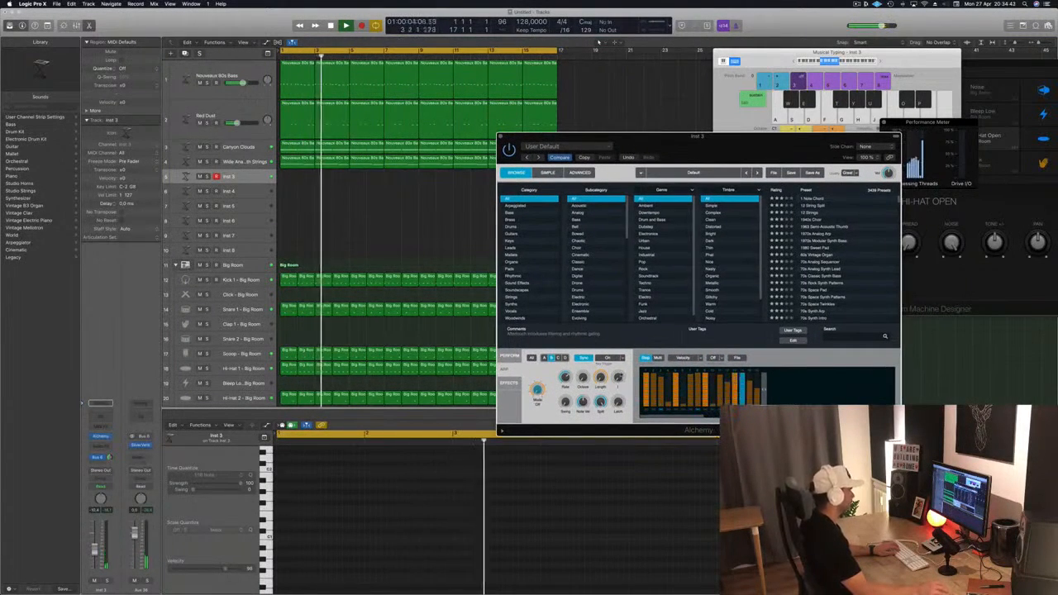
{"action": "left_click", "coordinate": [620, 358]}
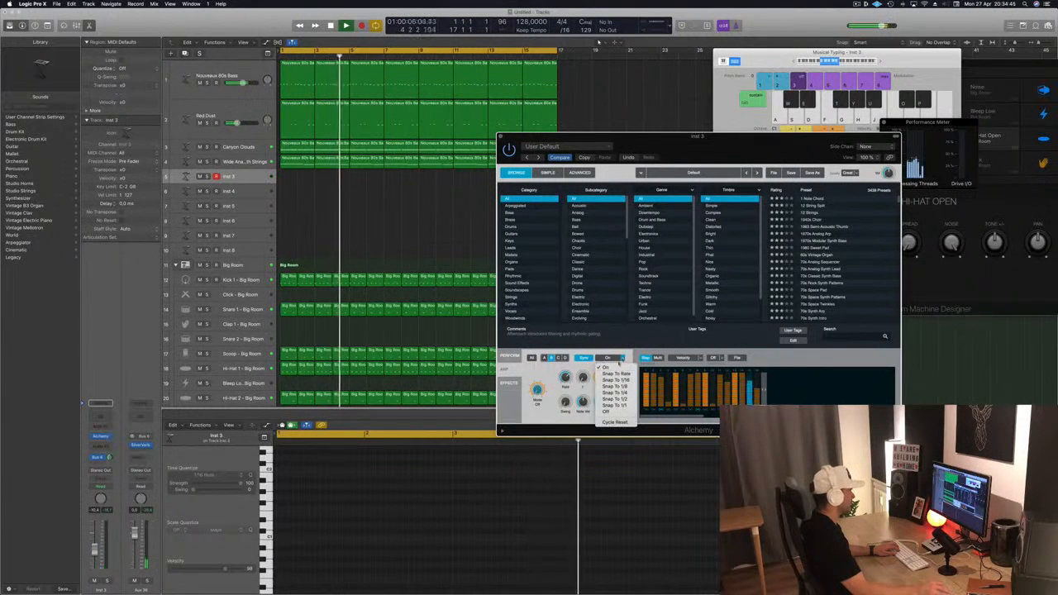
{"action": "left_click", "coordinate": [608, 411]}
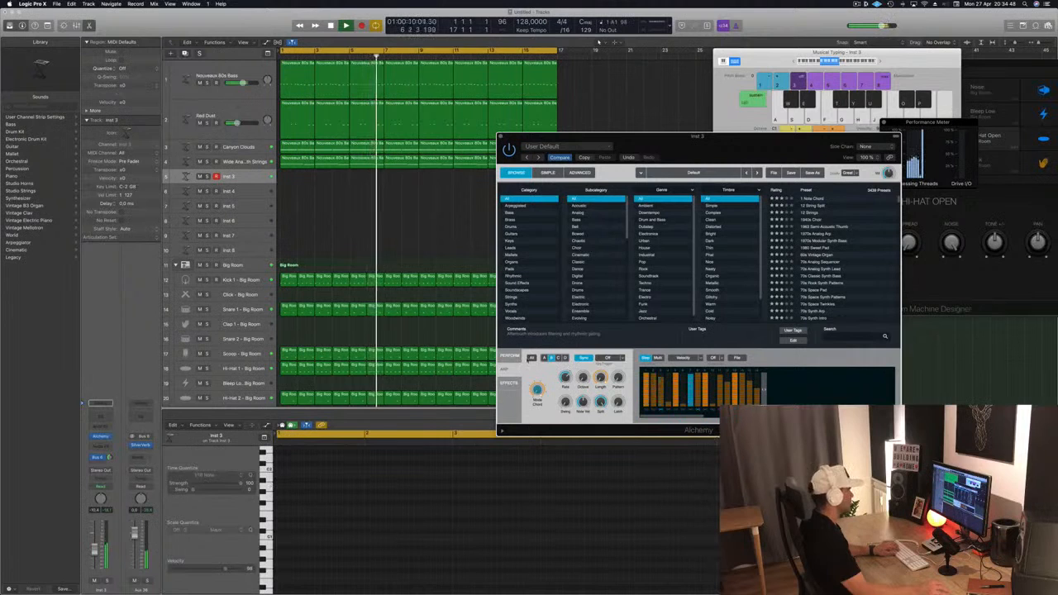
Return to Alchemy's performance variations, audition Dark Arp and Bright Arp, and stop playback.
{"action": "left_click", "coordinate": [510, 357]}
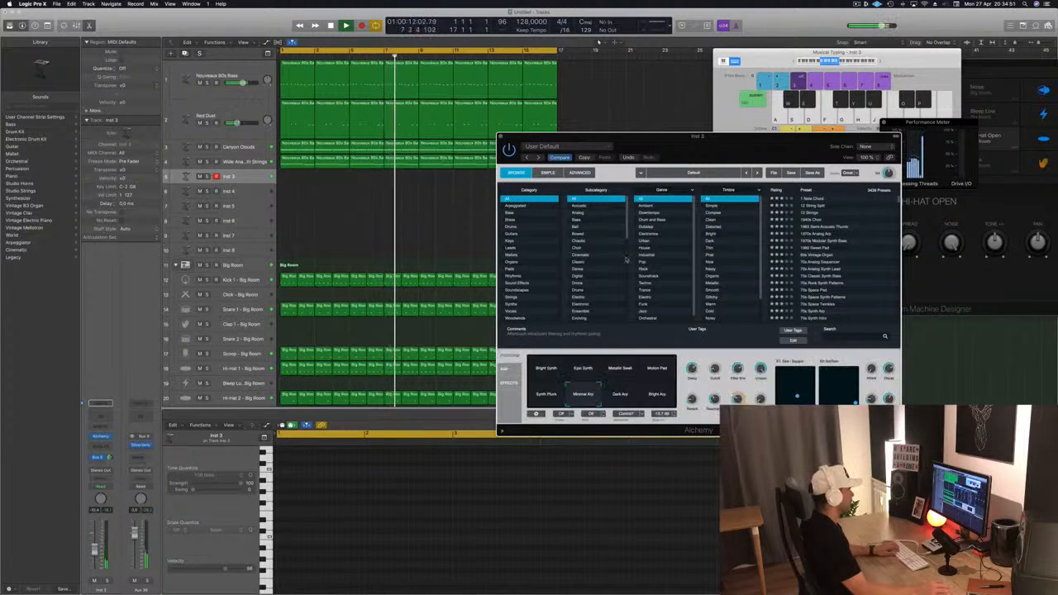
{"action": "left_click", "coordinate": [618, 398]}
{"action": "left_click", "coordinate": [658, 393]}
{"action": "key", "text": "h"}
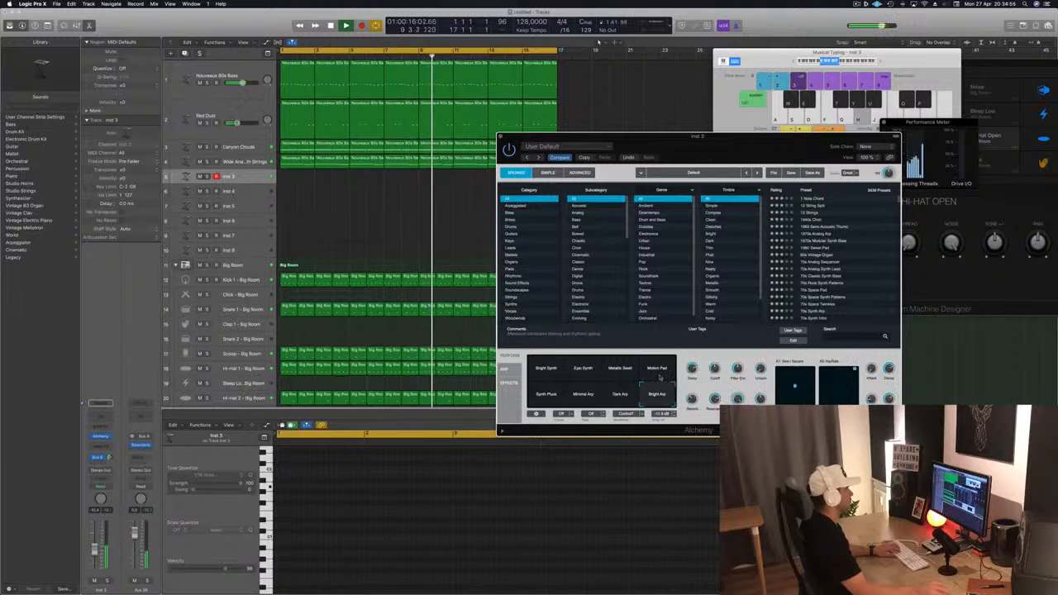
{"action": "key", "text": "space"}
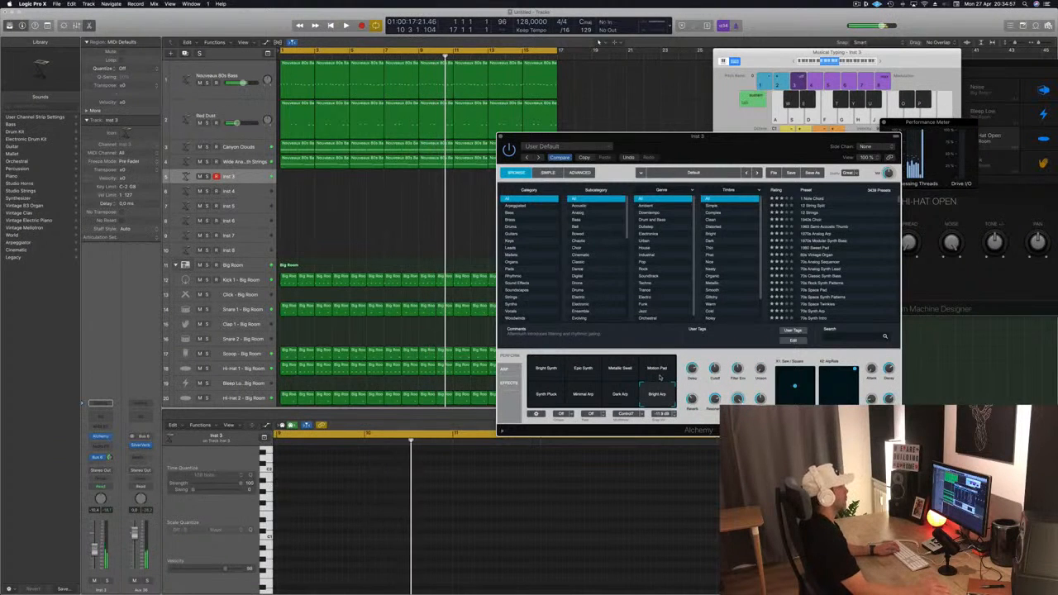
Set Alchemy's rendering quality to Good and check the Minimal Arp variation during playback.
{"action": "left_click_drag", "start_coordinate": [628, 135], "coordinate": [652, 124]}
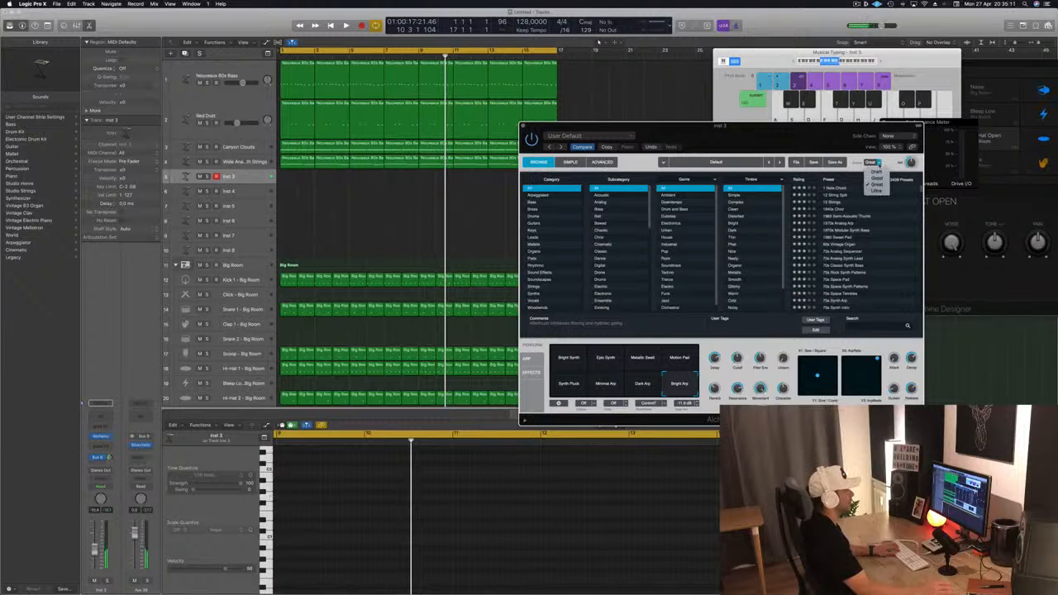
{"action": "left_click_drag", "start_coordinate": [825, 139], "coordinate": [756, 147]}
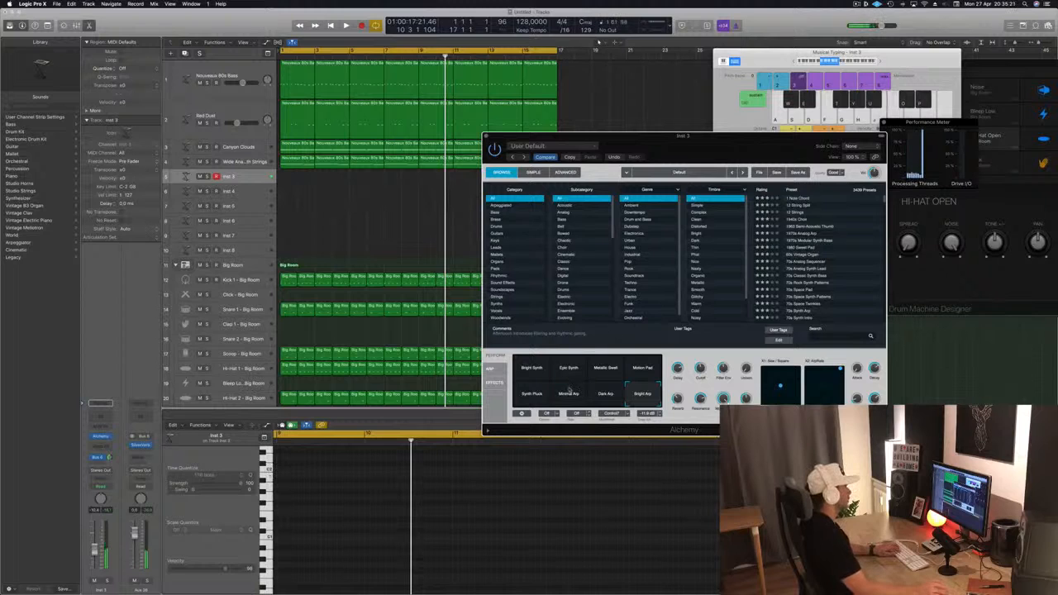
{"action": "key", "text": "space"}
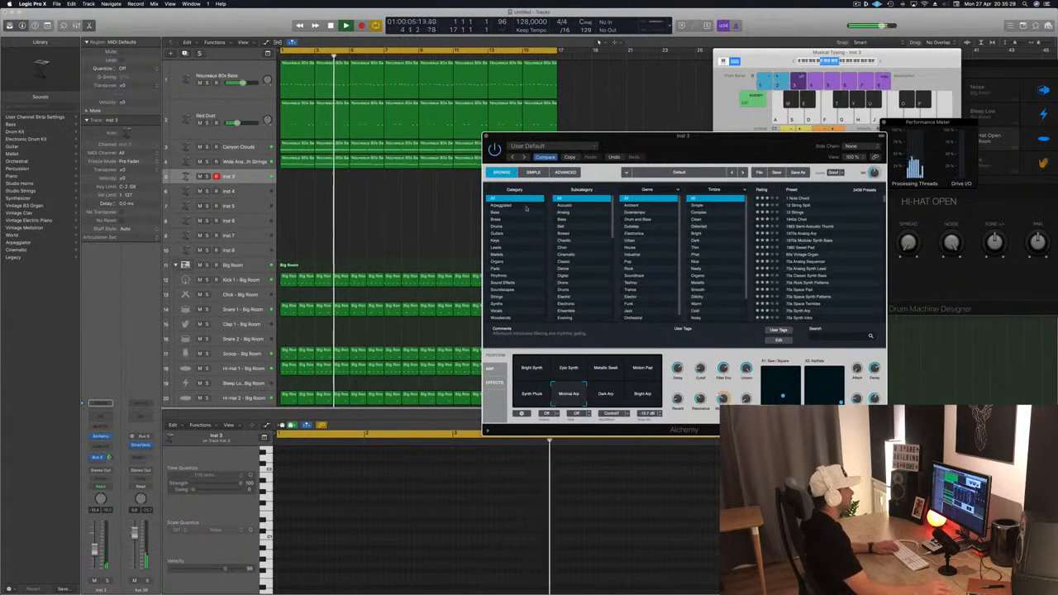
Filter the Alchemy presets to Keys, load Aqua Mallet, and raise the track's volume slightly while playing test notes.
{"action": "left_click", "coordinate": [497, 240]}
{"action": "left_click", "coordinate": [793, 296]}
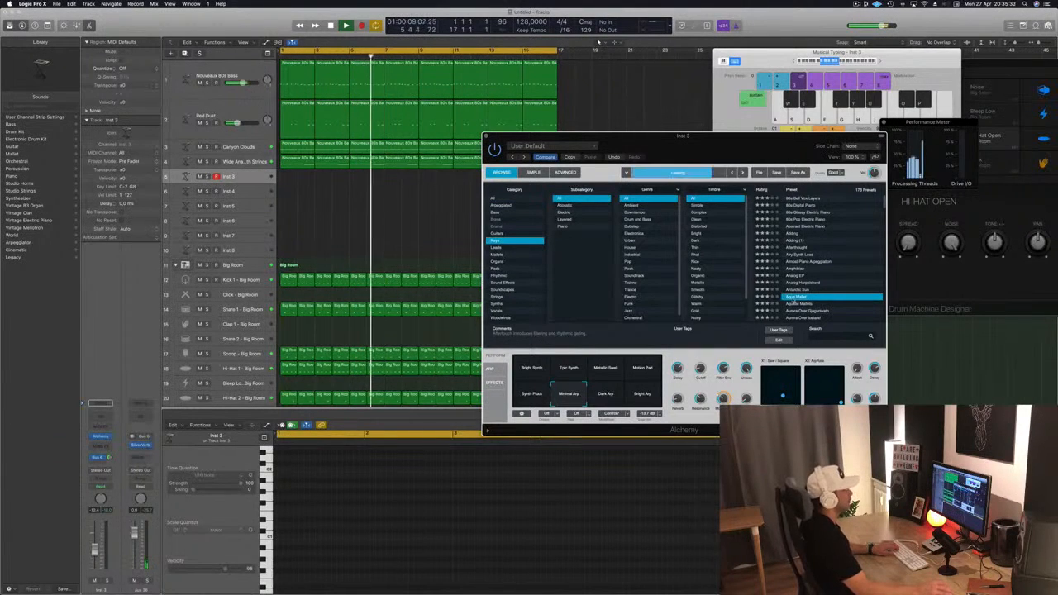
{"action": "scroll", "coordinate": [794, 301], "scroll_direction": "down", "scroll_amount": 5}
{"action": "key", "text": "h"}
{"action": "key", "text": "j"}
{"action": "key", "text": "k"}
{"action": "key", "text": "h"}
{"action": "left_click_drag", "start_coordinate": [94, 550], "coordinate": [94, 546]}
{"action": "key", "text": "d"}
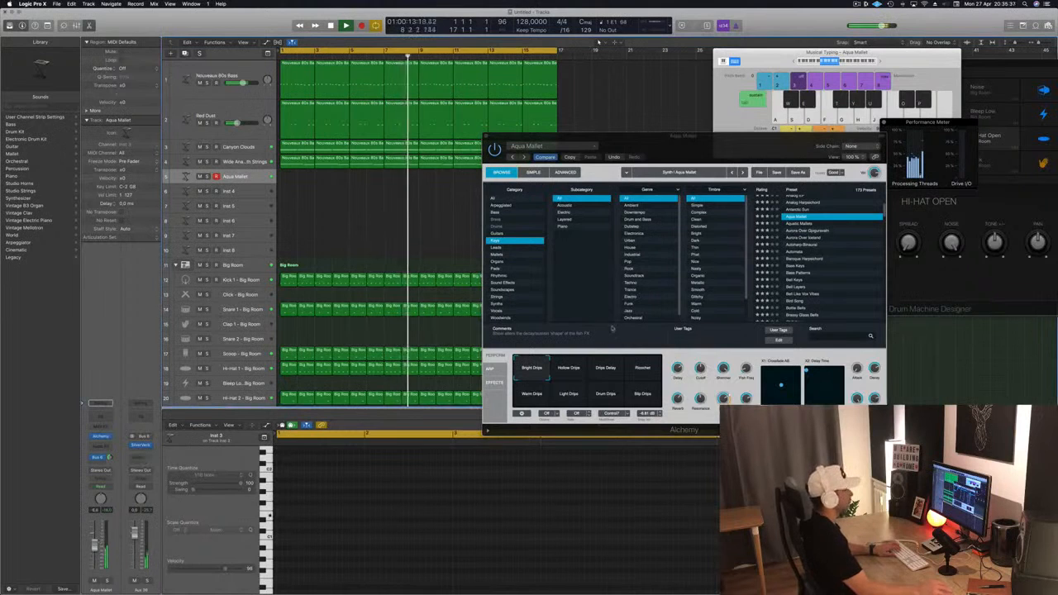
Try the Bell Layers preset, load Bell Keys instead, and raise the Musical Typing octave range while playing from the start.
{"action": "left_click", "coordinate": [796, 287]}
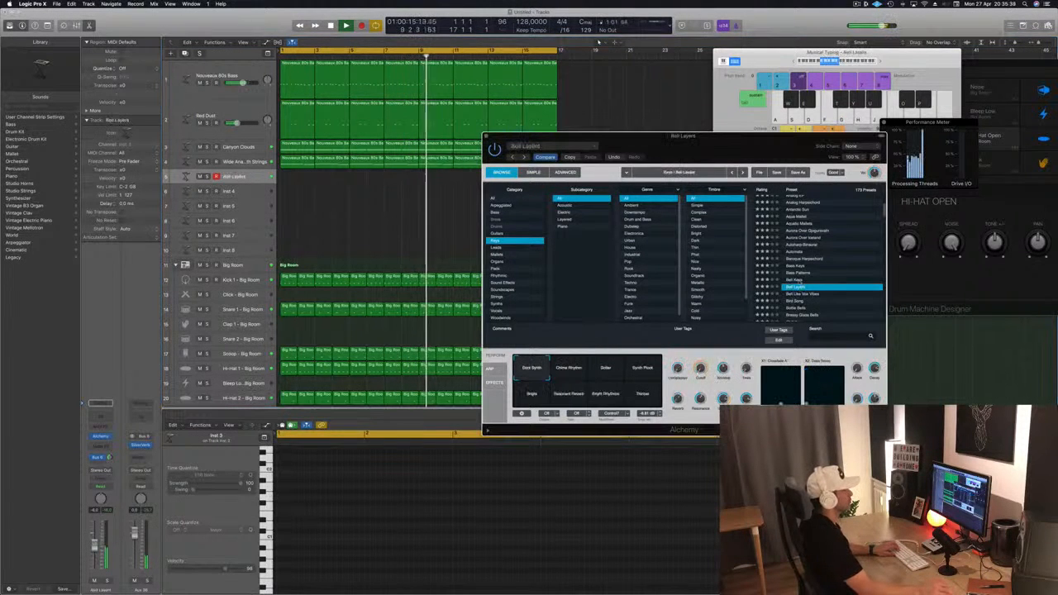
{"action": "left_click", "coordinate": [794, 281]}
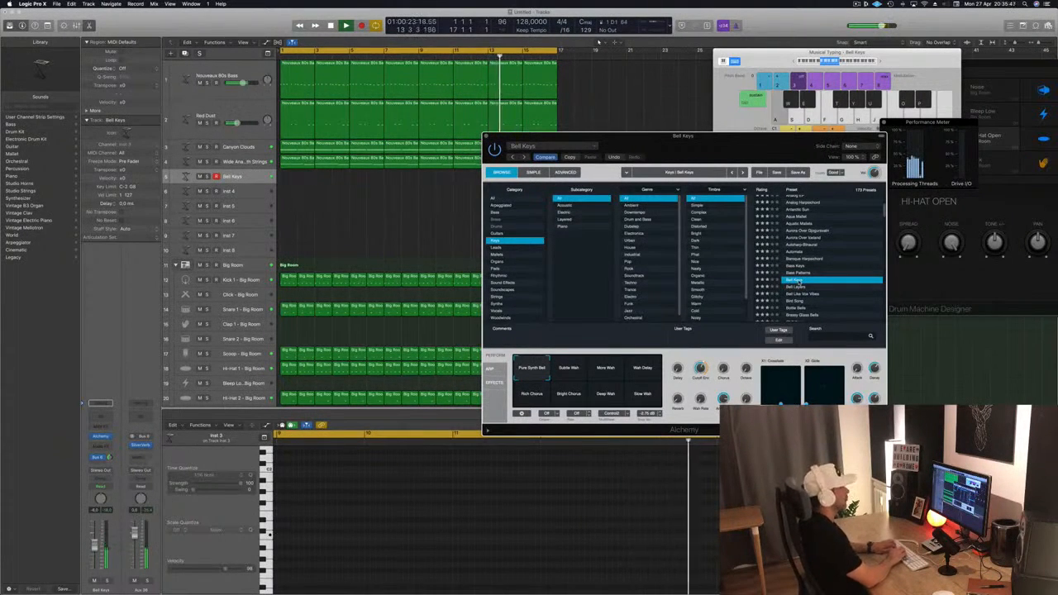
{"action": "key", "text": "Return"}
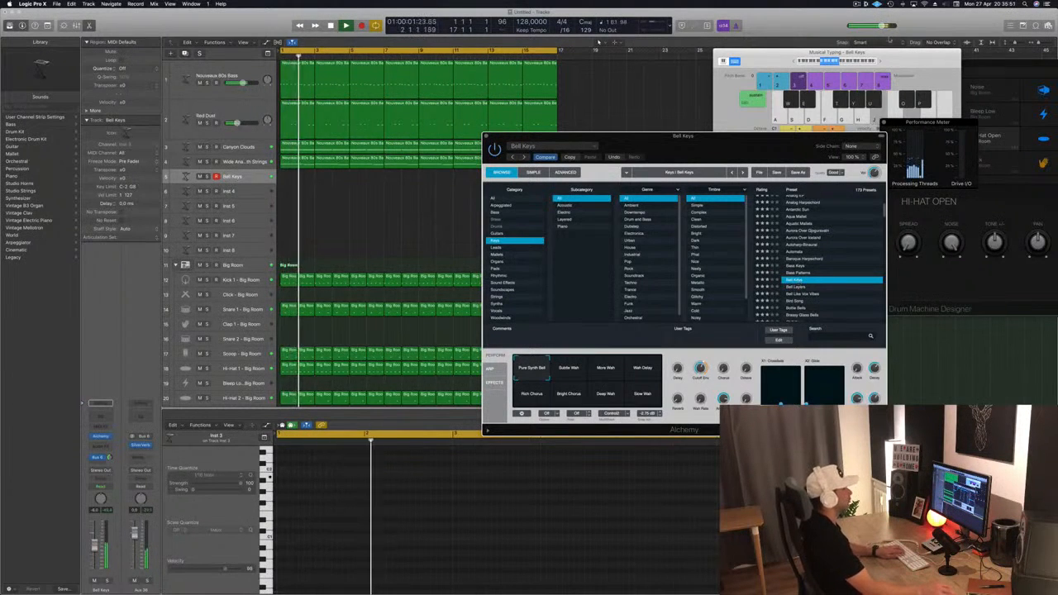
{"action": "left_click", "coordinate": [837, 61]}
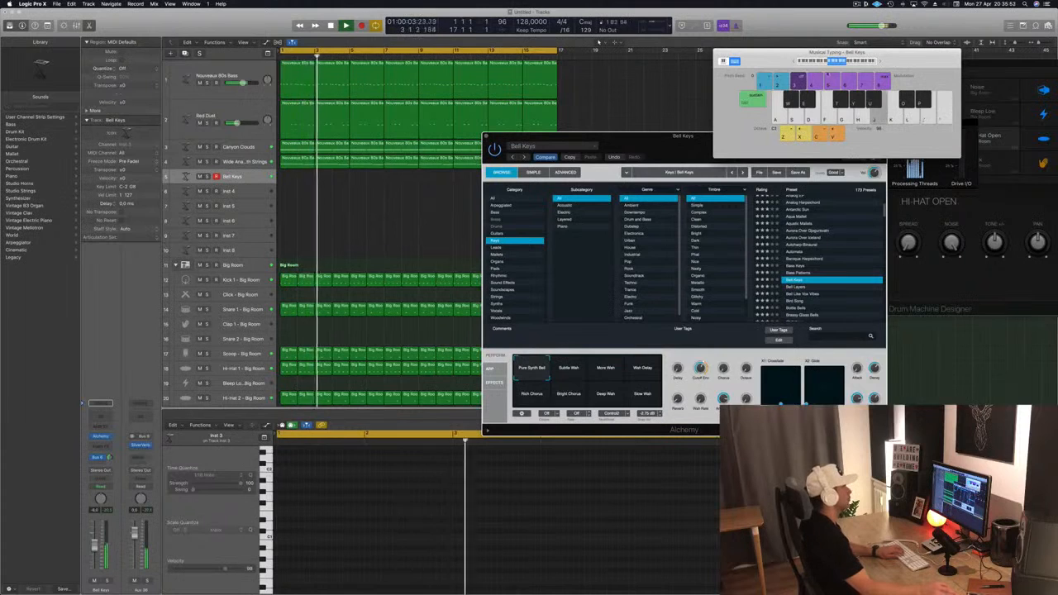
Play test notes with Bell Keys' Rich Chorus variation at a higher Musical Typing octave, and load the Bottle Bells preset.
{"action": "left_click", "coordinate": [609, 374]}
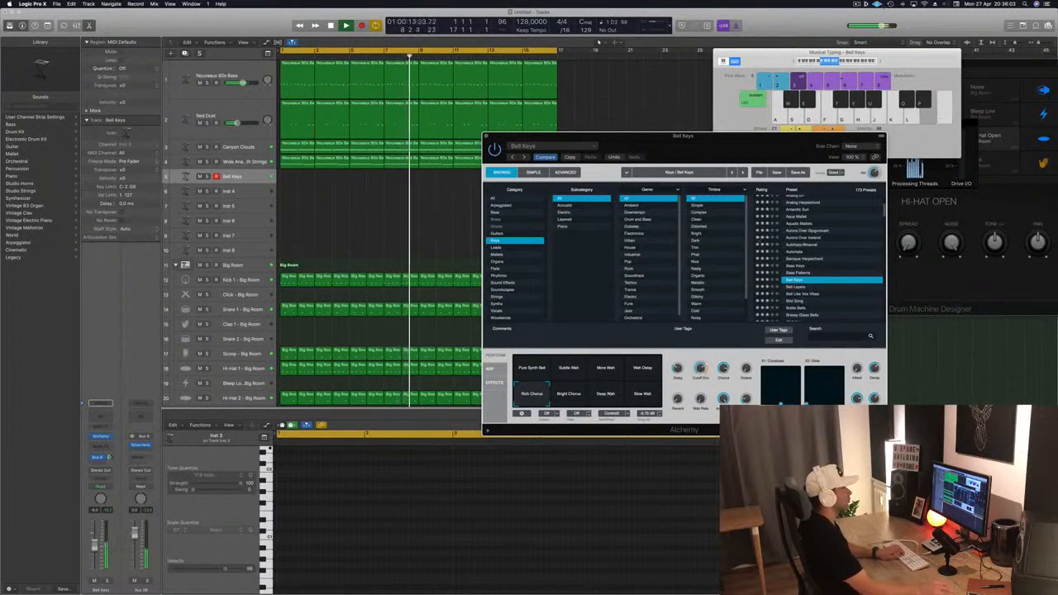
{"action": "left_click", "coordinate": [881, 63]}
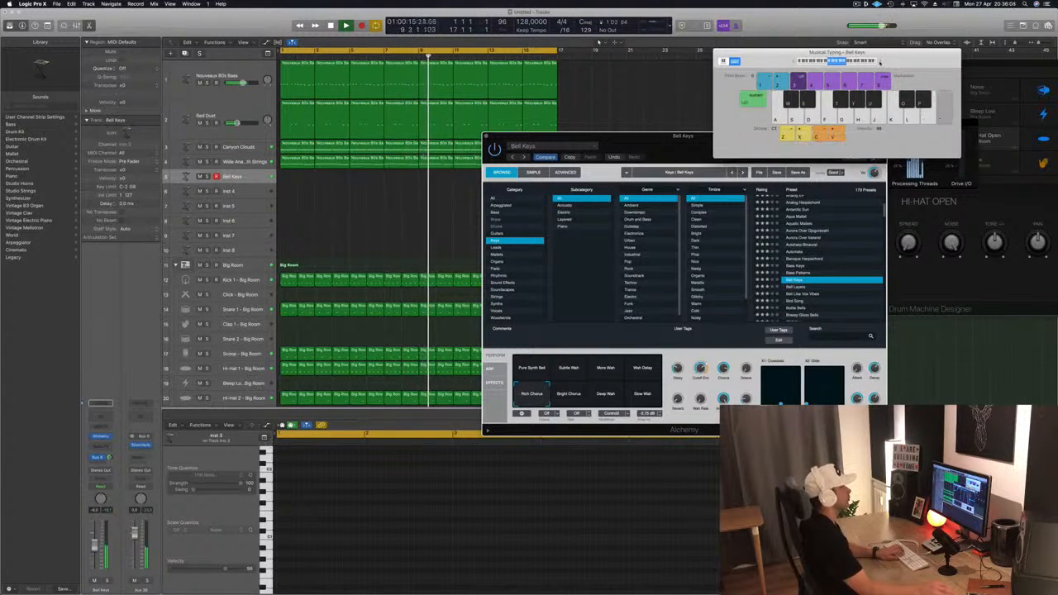
{"action": "key", "text": "a"}
{"action": "key", "text": "s"}
{"action": "key", "text": "d"}
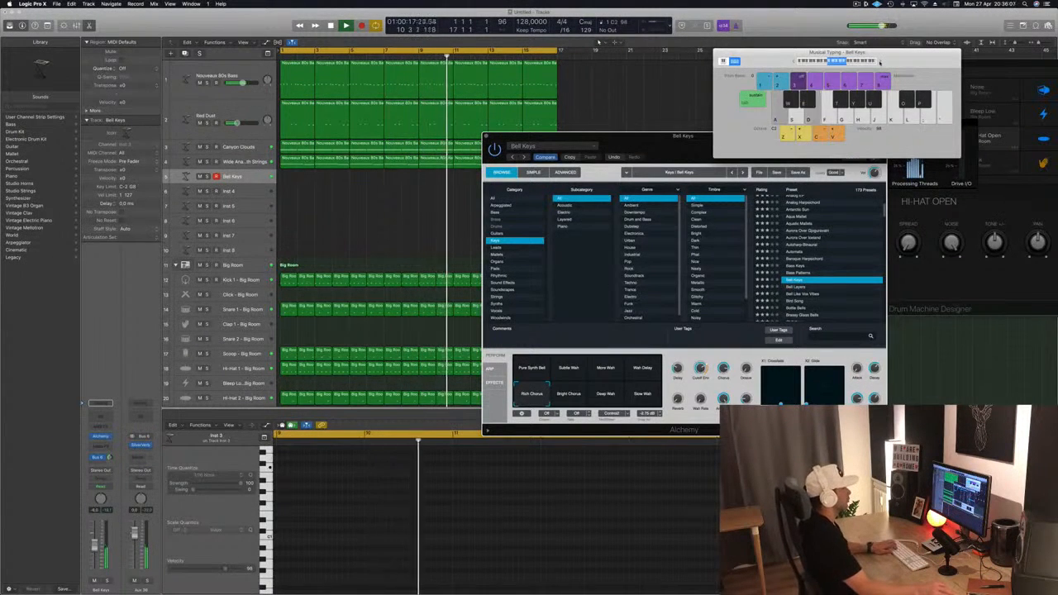
{"action": "key", "text": "f"}
{"action": "scroll", "coordinate": [800, 269], "scroll_direction": "down", "scroll_amount": 3}
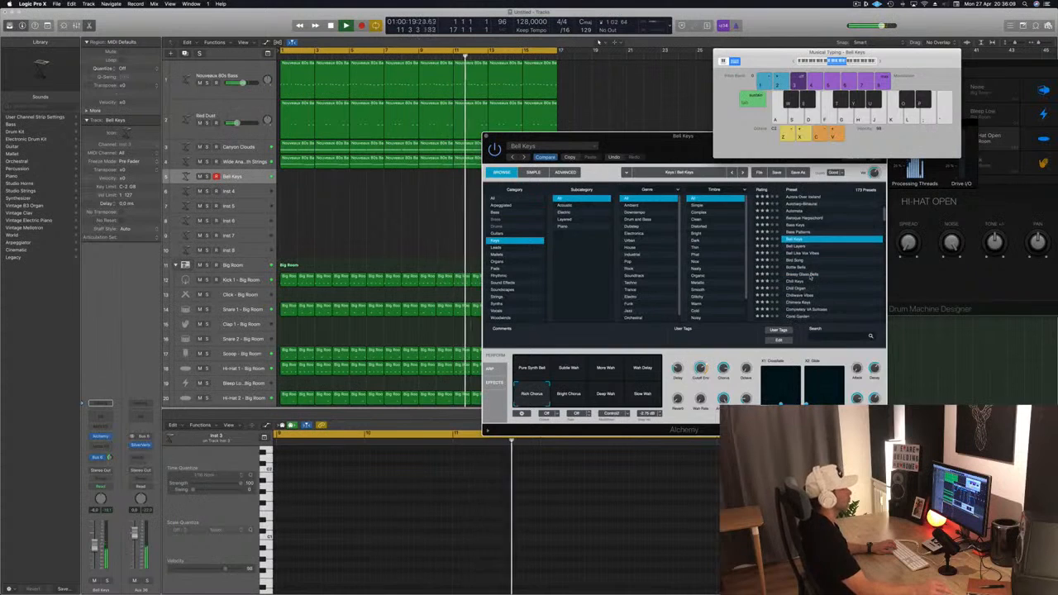
{"action": "left_click", "coordinate": [800, 267]}
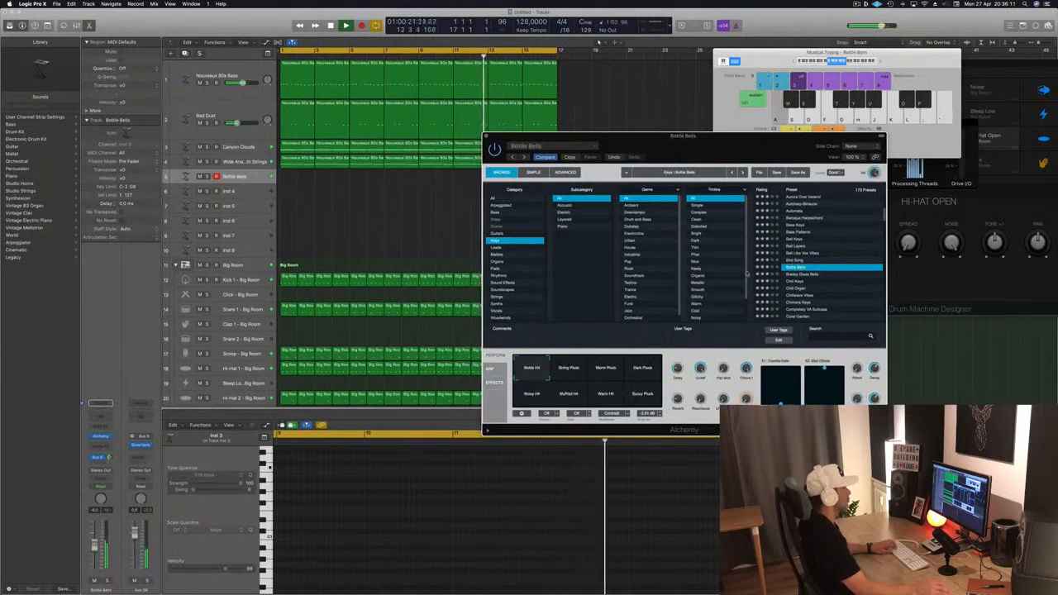
Filter the Alchemy presets to Leads, load Festival Saw Lead, and restart playback from the beginning with the plug-in window moved aside.
{"action": "left_click", "coordinate": [496, 247]}
{"action": "scroll", "coordinate": [806, 256], "scroll_direction": "down", "scroll_amount": 4}
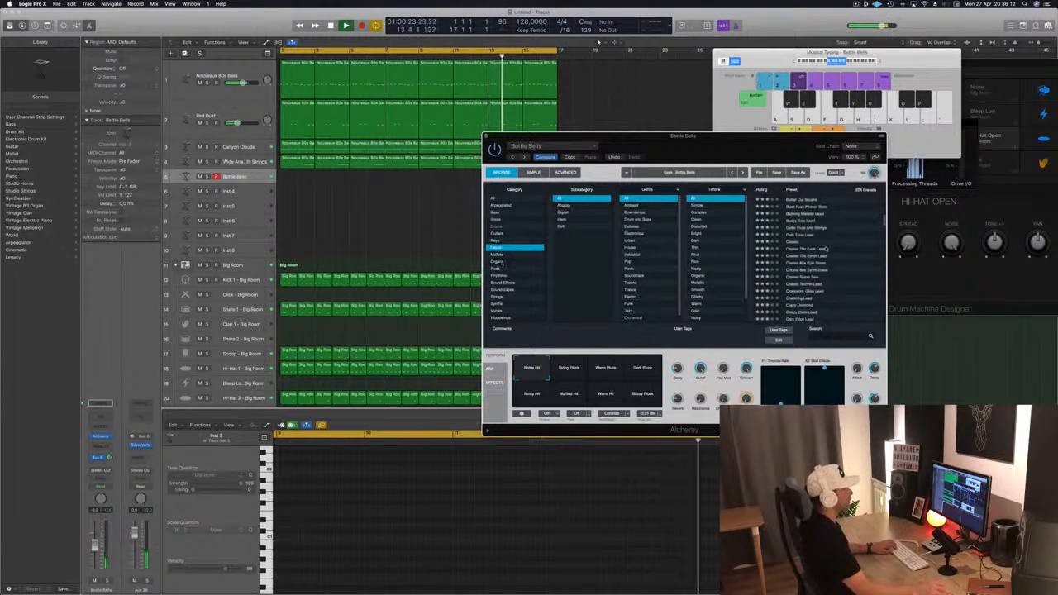
{"action": "left_click", "coordinate": [808, 250]}
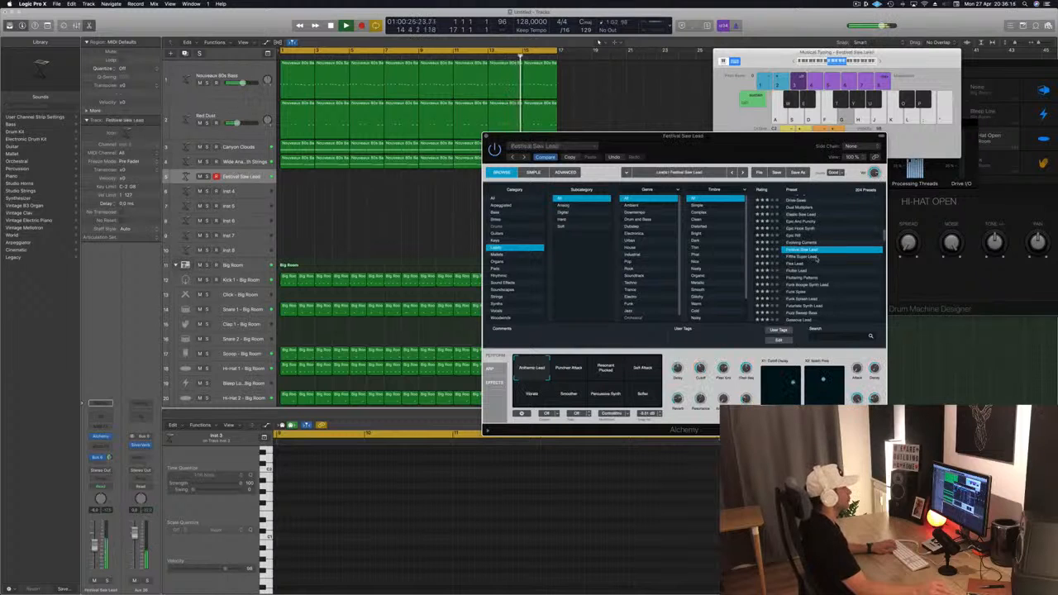
{"action": "left_click_drag", "start_coordinate": [798, 133], "coordinate": [870, 128]}
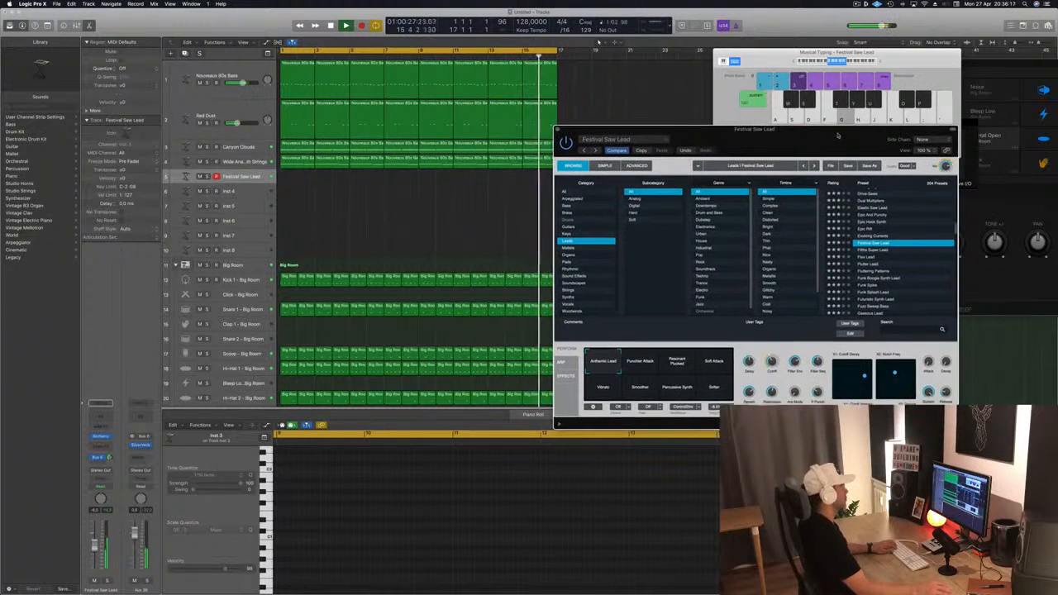
{"action": "key", "text": "Return"}
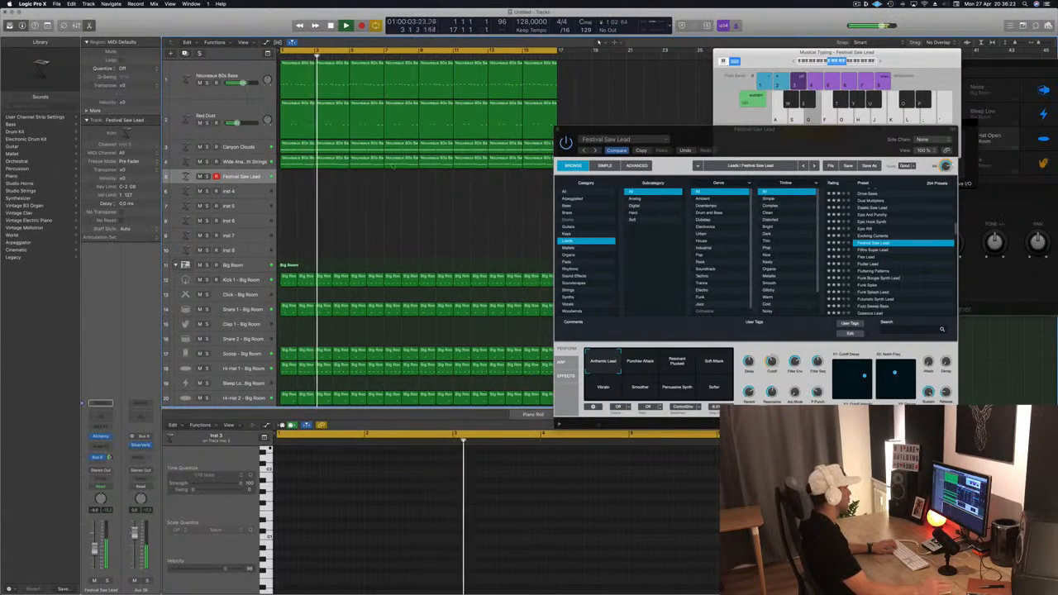
Try the Flutter Lead preset, load Funk Spike instead, and reposition the Alchemy window so the performance controls are reachable.
{"action": "left_click", "coordinate": [868, 264]}
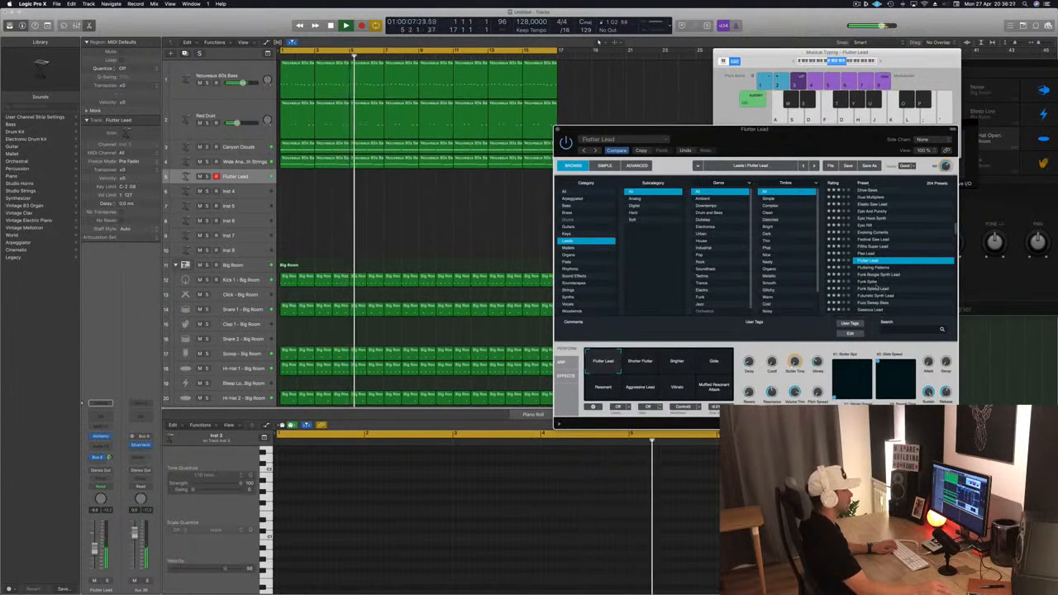
{"action": "left_click", "coordinate": [876, 284]}
{"action": "key", "text": "g"}
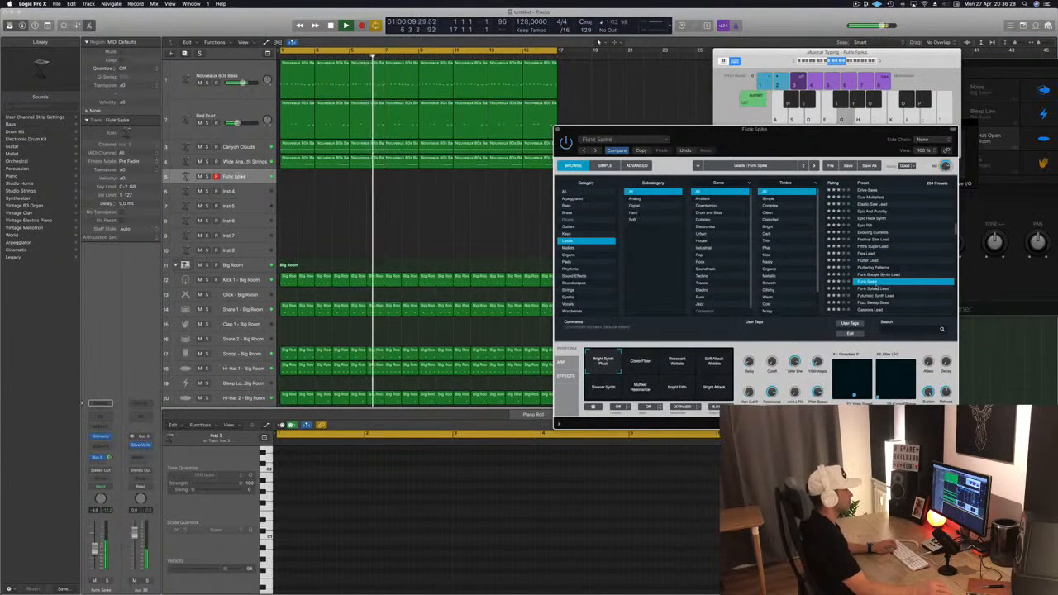
{"action": "left_click_drag", "start_coordinate": [824, 141], "coordinate": [650, 110]}
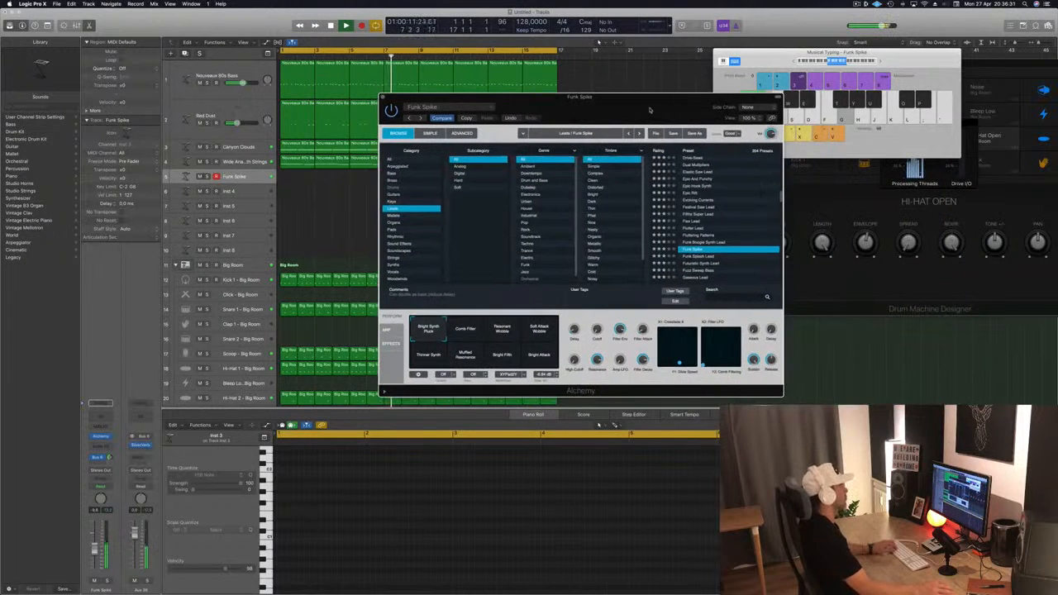
{"action": "left_click_drag", "start_coordinate": [650, 110], "coordinate": [730, 117]}
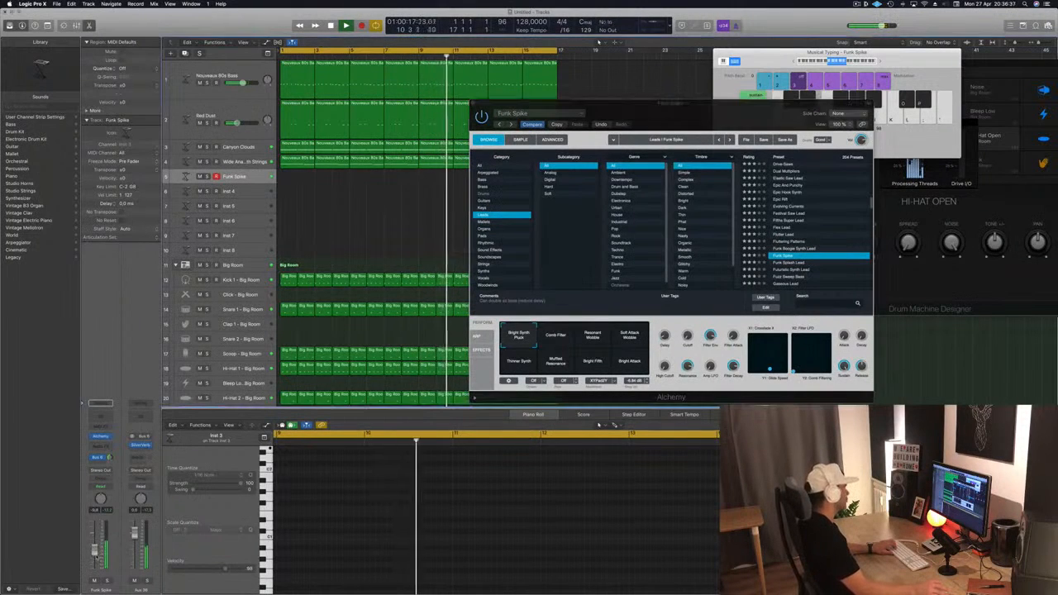
Audition Funk Spike's Comb Filter, Resonant Wobble, Soft Attack Wobble, Thinner Synth and Muffled Resonance variations during playback.
{"action": "left_click", "coordinate": [555, 338]}
{"action": "left_click", "coordinate": [598, 341]}
{"action": "left_click", "coordinate": [632, 341]}
{"action": "left_click", "coordinate": [519, 362]}
{"action": "left_click", "coordinate": [557, 365]}
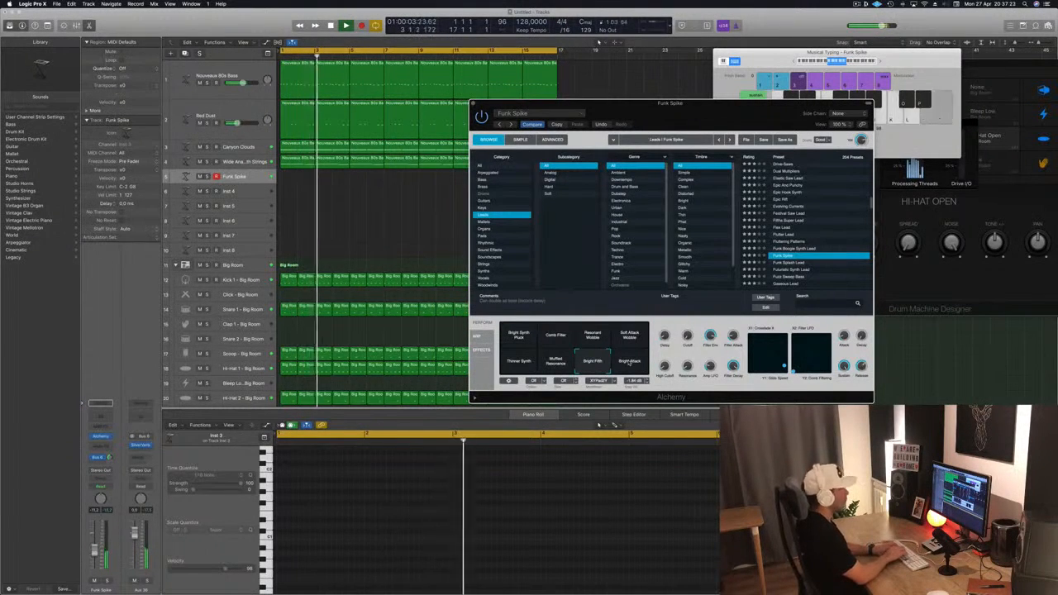
Load the Fuzz Sweep Bass preset and audition its variations, including Bitcrushed Movement, Full Movement, Raw Growl and Synthetic Interaction.
{"action": "scroll", "coordinate": [822, 270], "scroll_direction": "down", "scroll_amount": 3}
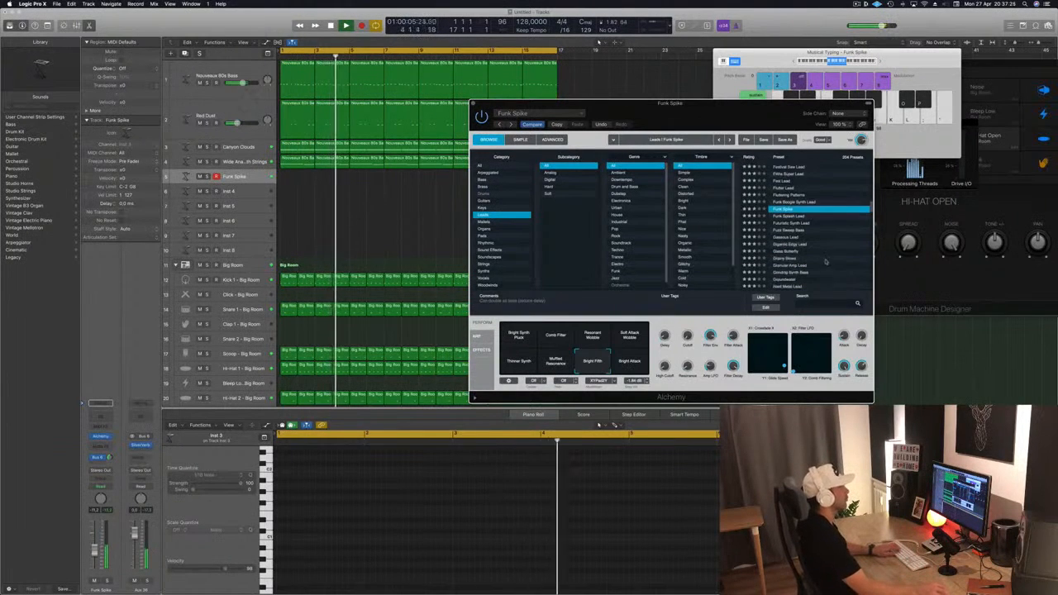
{"action": "left_click", "coordinate": [793, 230]}
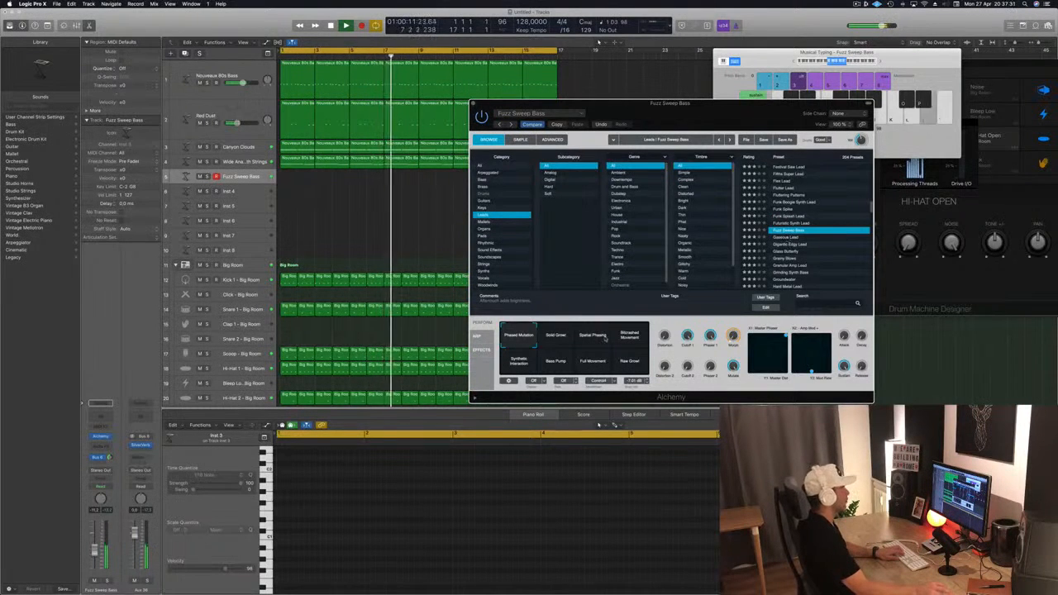
{"action": "left_click", "coordinate": [570, 337]}
{"action": "left_click", "coordinate": [630, 336]}
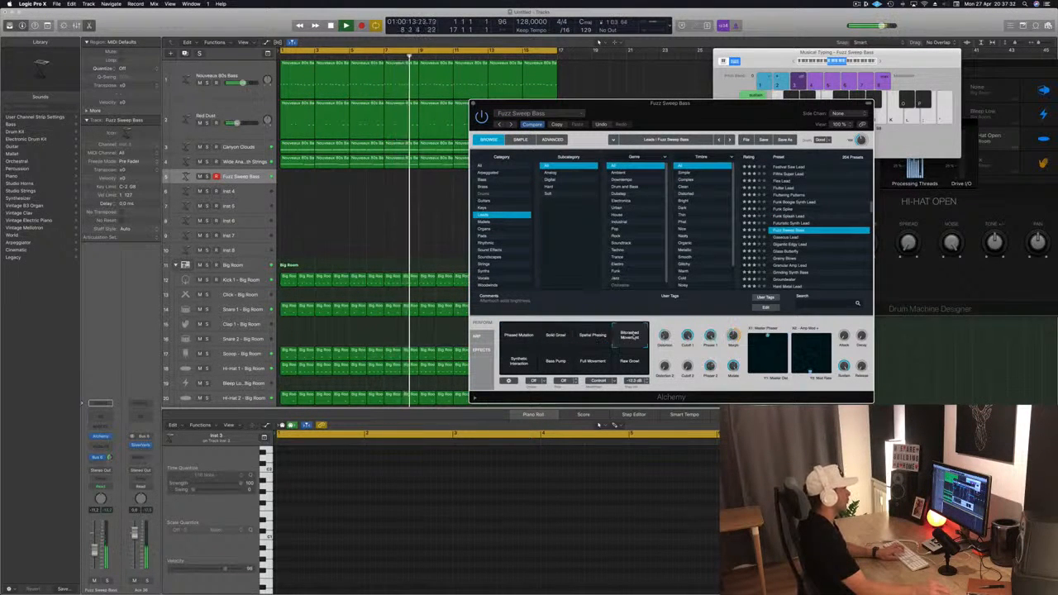
{"action": "left_click", "coordinate": [626, 364]}
{"action": "left_click", "coordinate": [592, 362]}
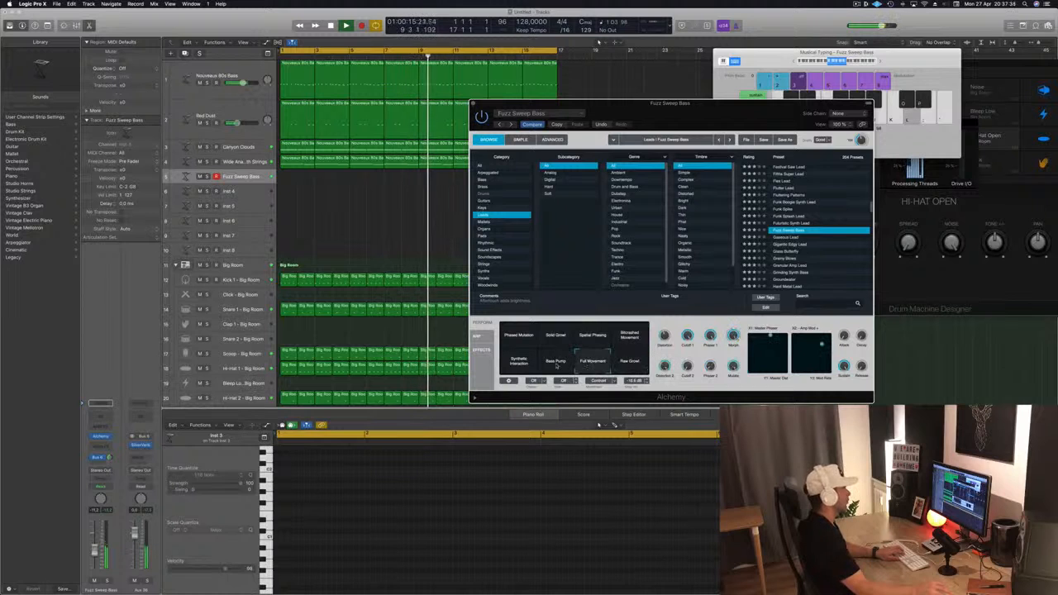
{"action": "left_click", "coordinate": [629, 362]}
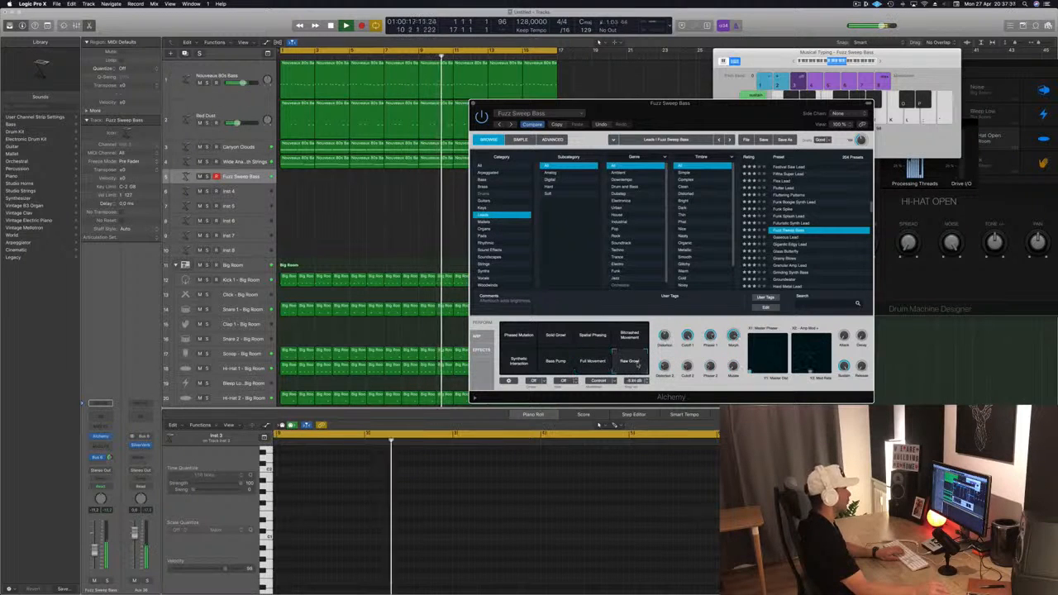
{"action": "left_click", "coordinate": [513, 366]}
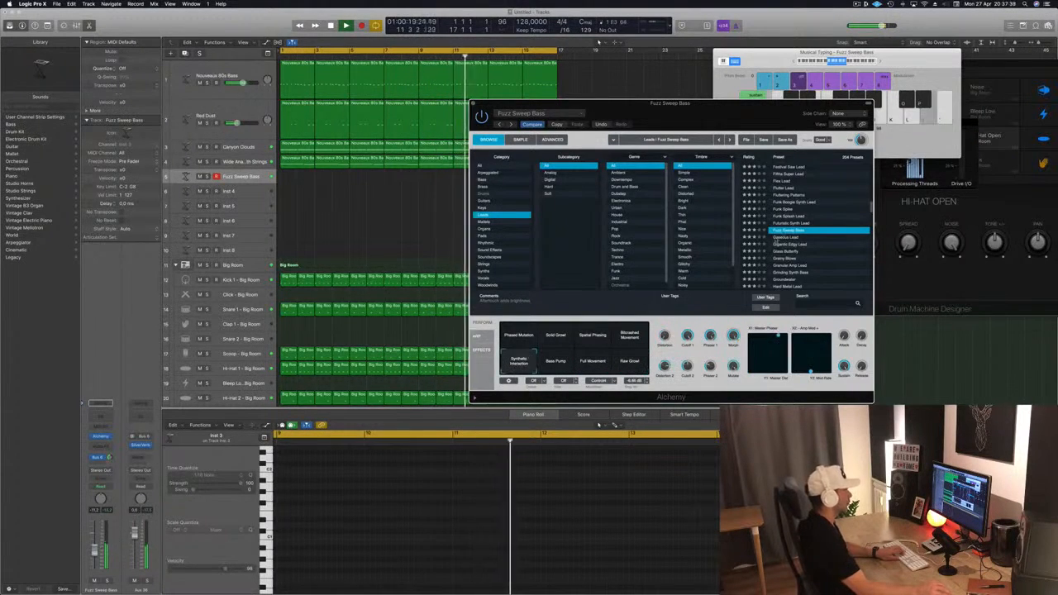
Load the Gaseous Lead preset and raise the Musical Typing octave range.
{"action": "left_click", "coordinate": [789, 239]}
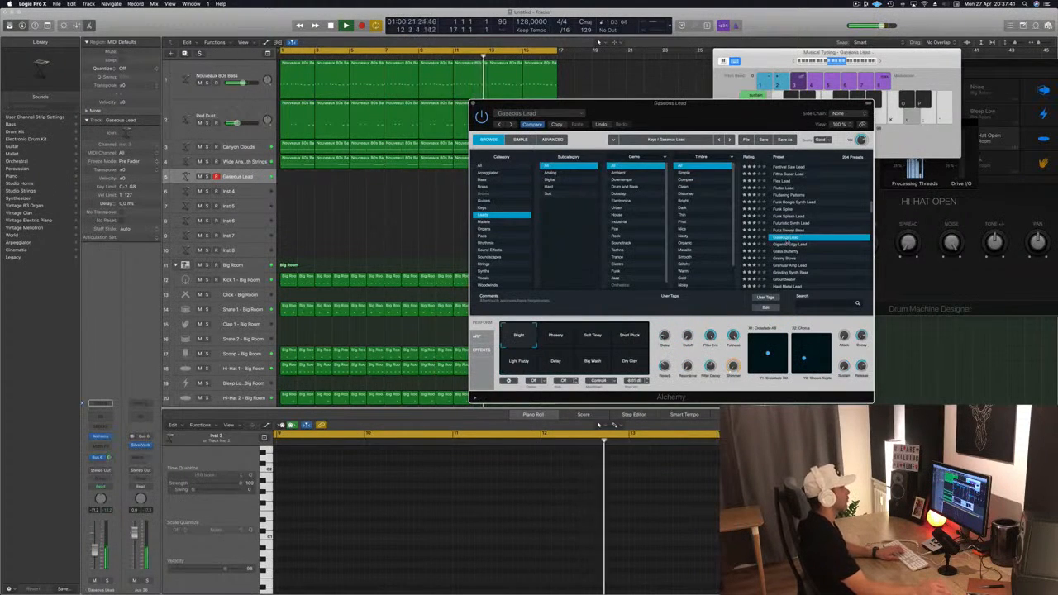
{"action": "scroll", "coordinate": [819, 231], "scroll_direction": "down", "scroll_amount": 2}
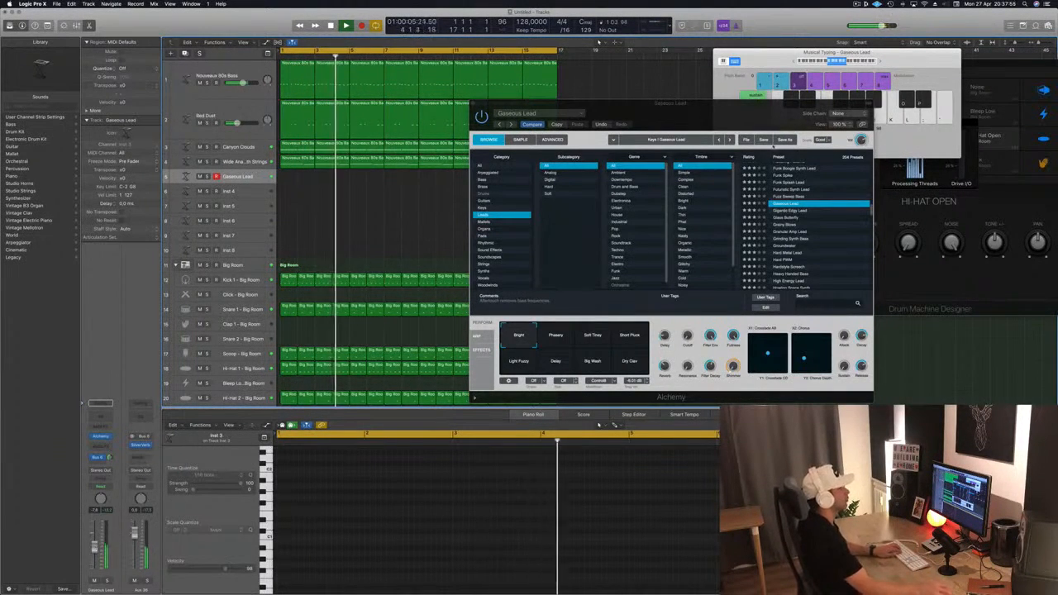
{"action": "left_click", "coordinate": [880, 61]}
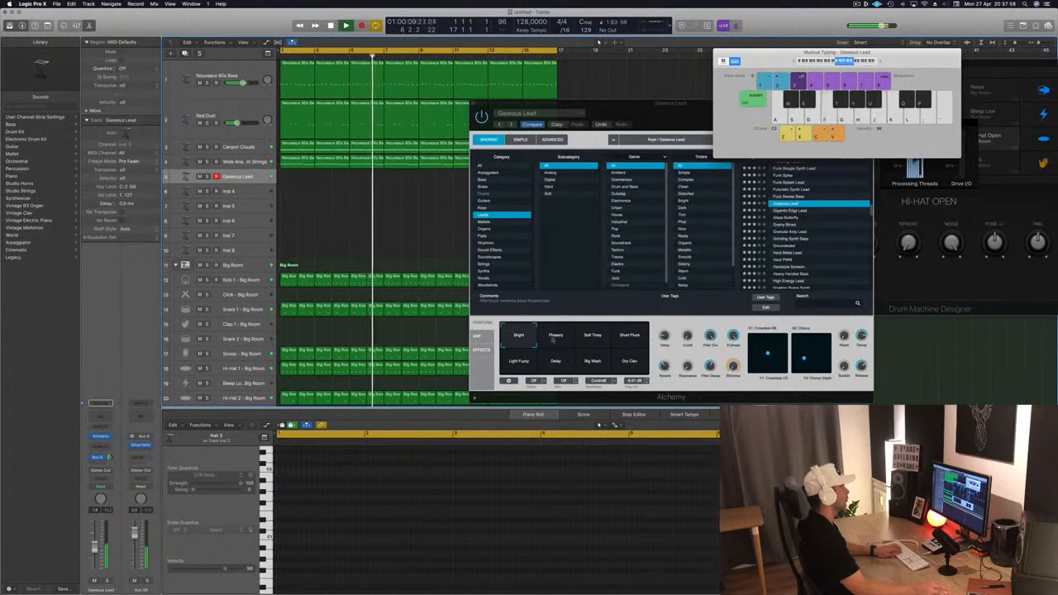
Audition Gaseous Lead's other performance variations, from Phasery through Dry Clav, and return to Bright.
{"action": "left_click", "coordinate": [567, 335]}
{"action": "left_click", "coordinate": [593, 335]}
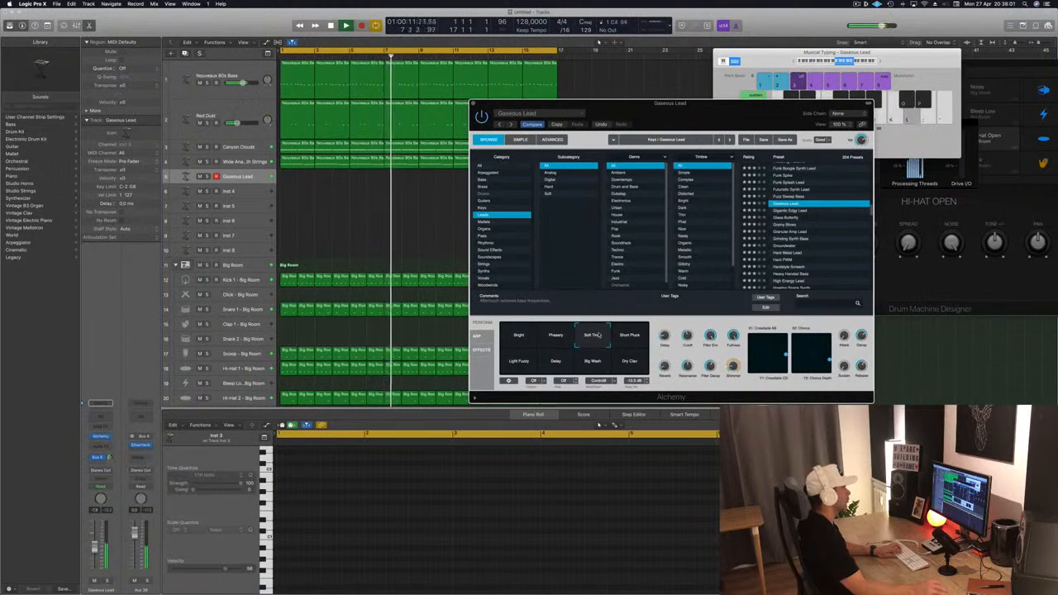
{"action": "left_click", "coordinate": [635, 336]}
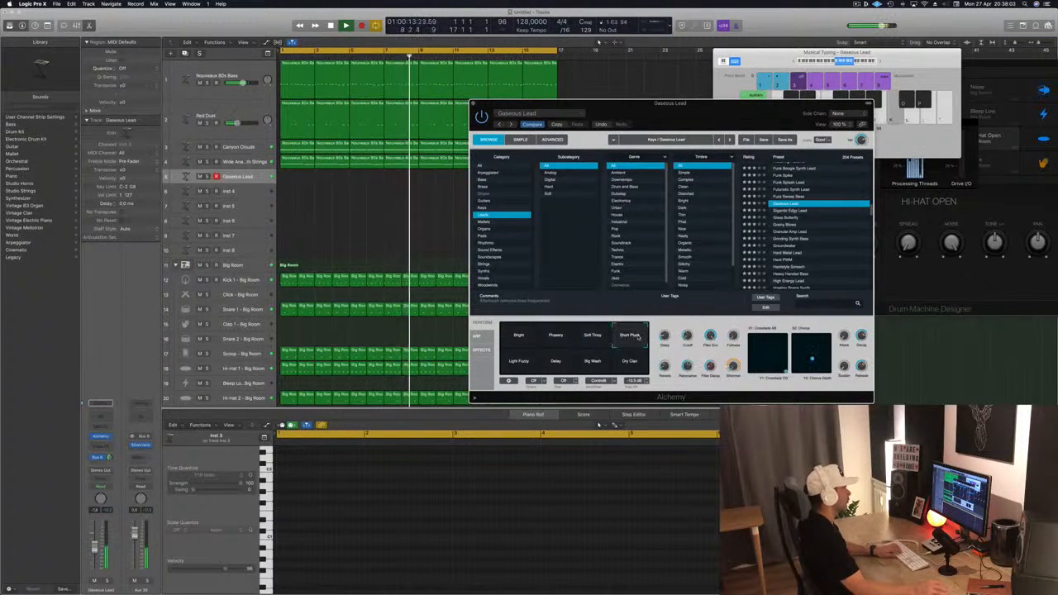
{"action": "left_click", "coordinate": [520, 361]}
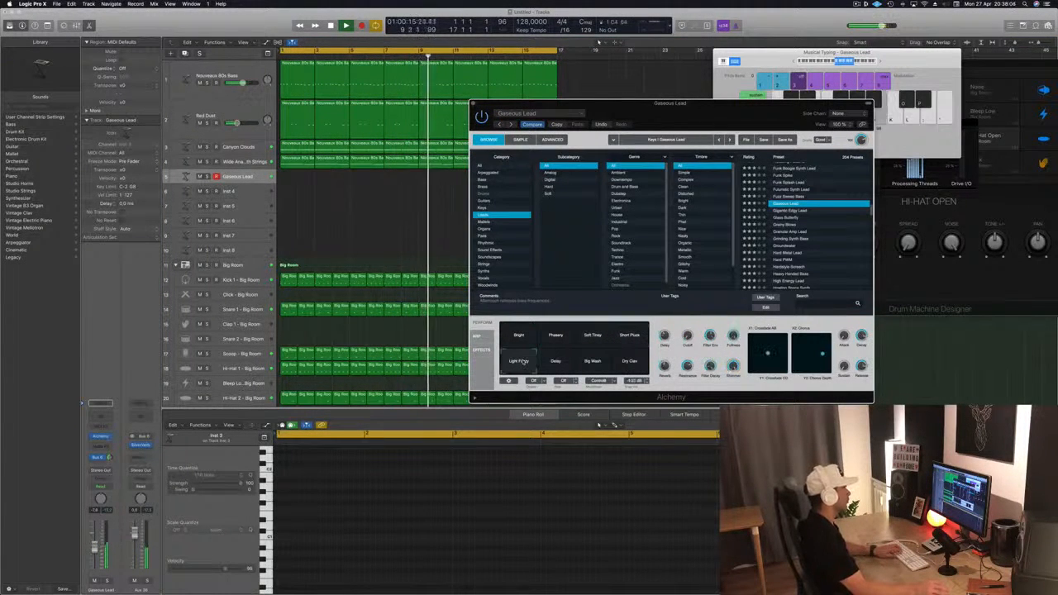
{"action": "left_click", "coordinate": [556, 362]}
{"action": "left_click", "coordinate": [585, 363]}
{"action": "left_click", "coordinate": [630, 362]}
{"action": "left_click", "coordinate": [521, 337]}
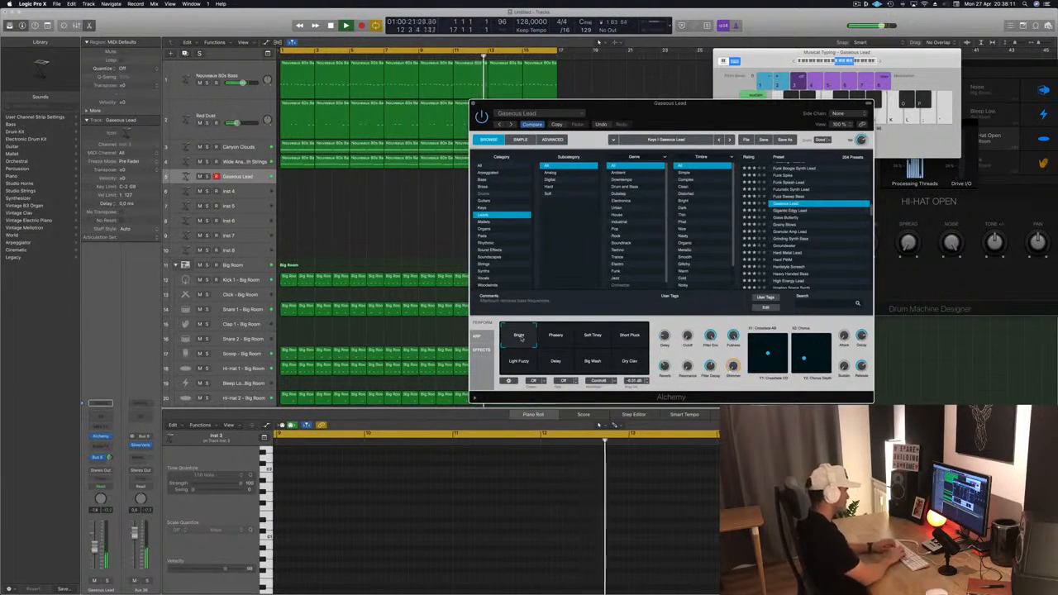
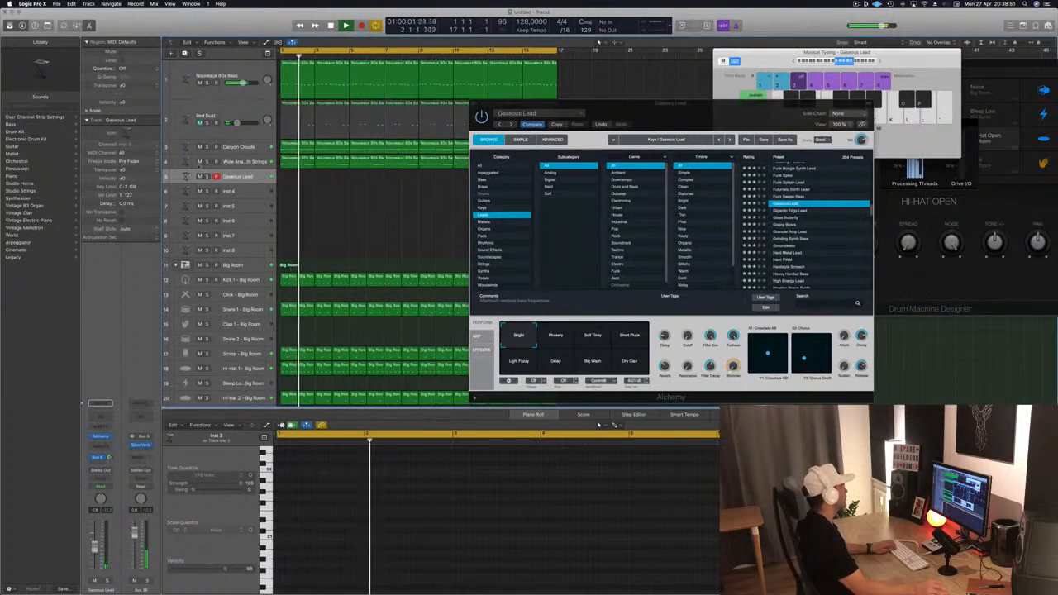
Mute the Wide Analog Synth Strings track and reselect the Gaseous Lead track.
{"action": "left_click", "coordinate": [199, 166]}
{"action": "left_click", "coordinate": [199, 162]}
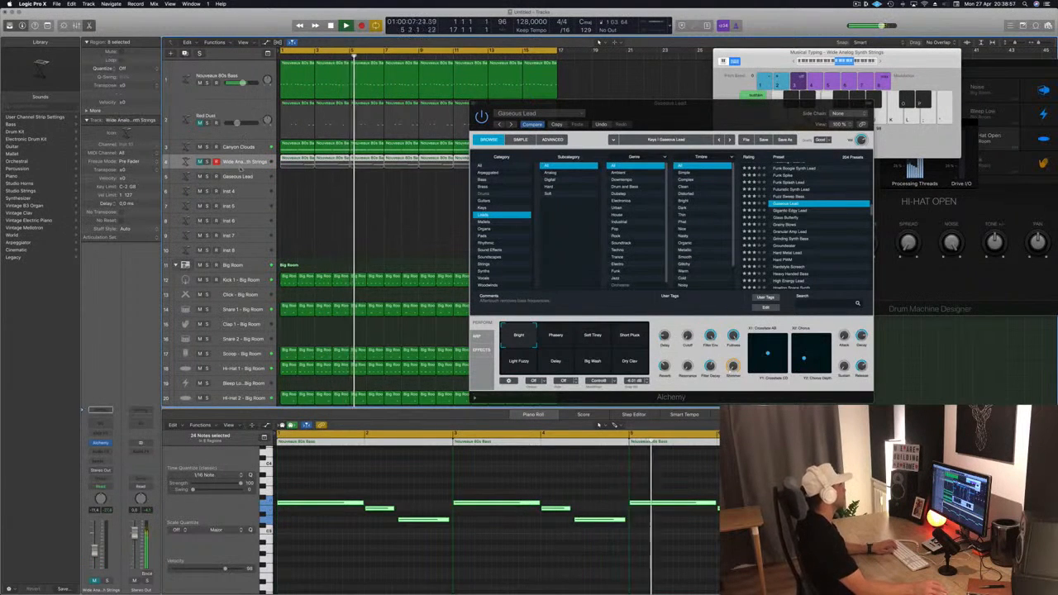
{"action": "key", "text": "Down"}
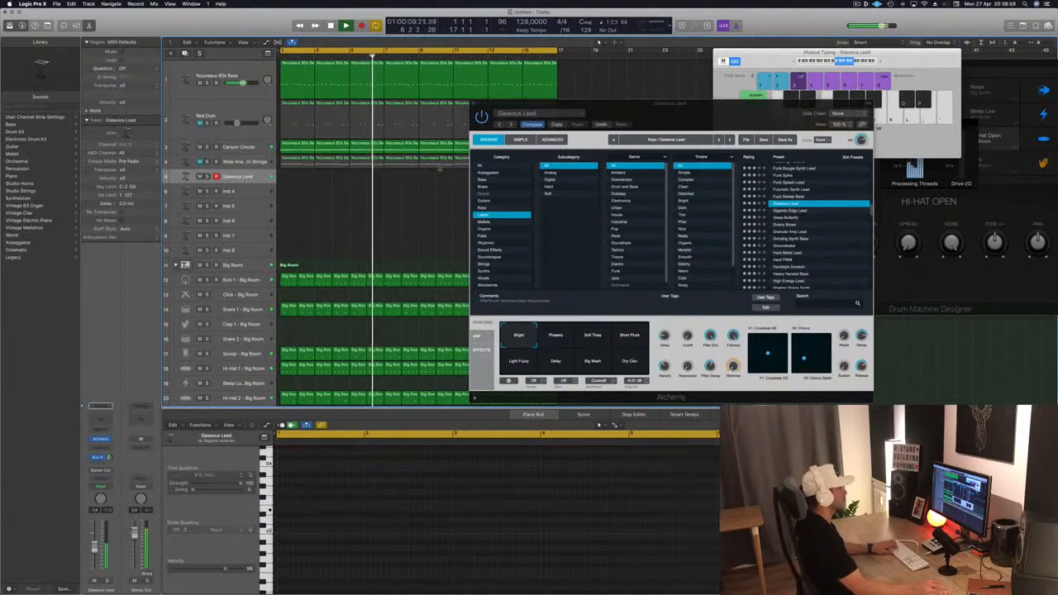
Audition further Leads presets, including Glass Butterfly, Grainy Blows and High Energy Lead.
{"action": "left_click", "coordinate": [786, 217]}
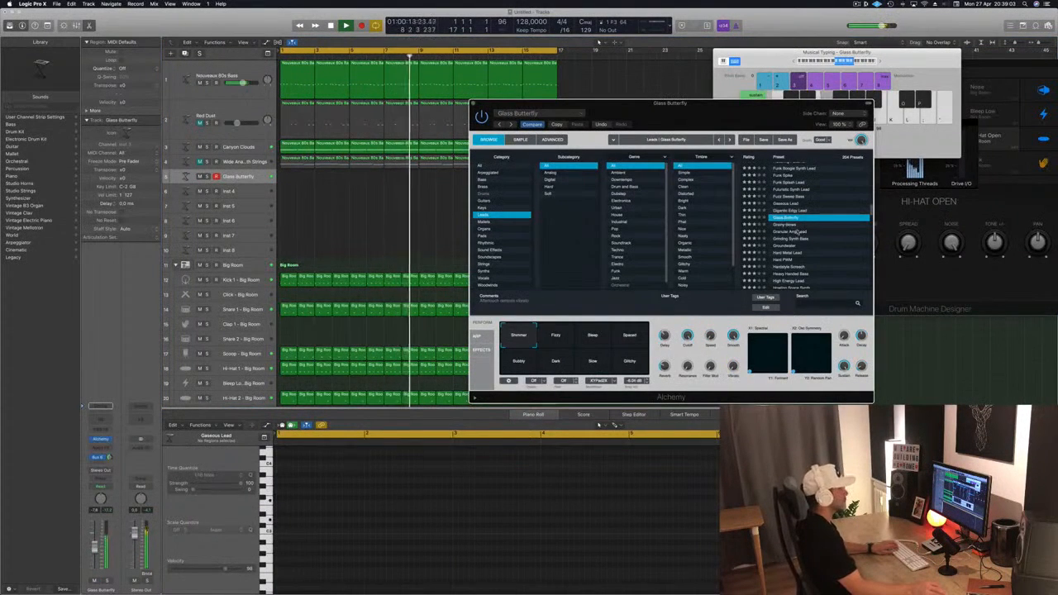
{"action": "left_click", "coordinate": [791, 224]}
{"action": "scroll", "coordinate": [792, 215], "scroll_direction": "down", "scroll_amount": 3}
{"action": "left_click", "coordinate": [786, 202]}
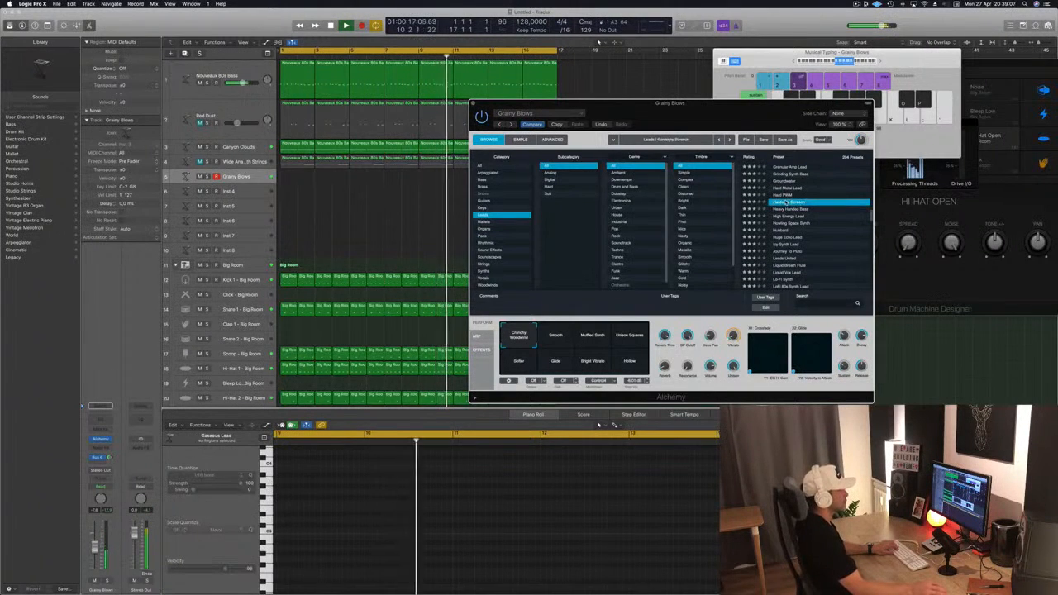
{"action": "scroll", "coordinate": [787, 203], "scroll_direction": "down", "scroll_amount": 1}
{"action": "left_click", "coordinate": [788, 201]}
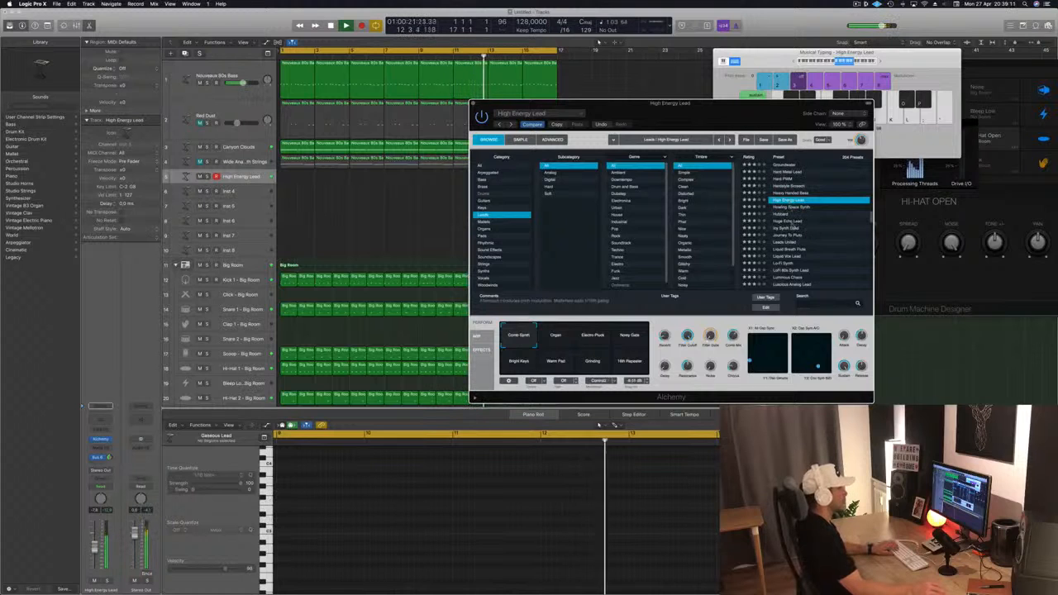
Load Huge Echo Lead, raise the Musical Typing octave range, and adjust the preset's cutoff and the track volume upward.
{"action": "left_click", "coordinate": [791, 222]}
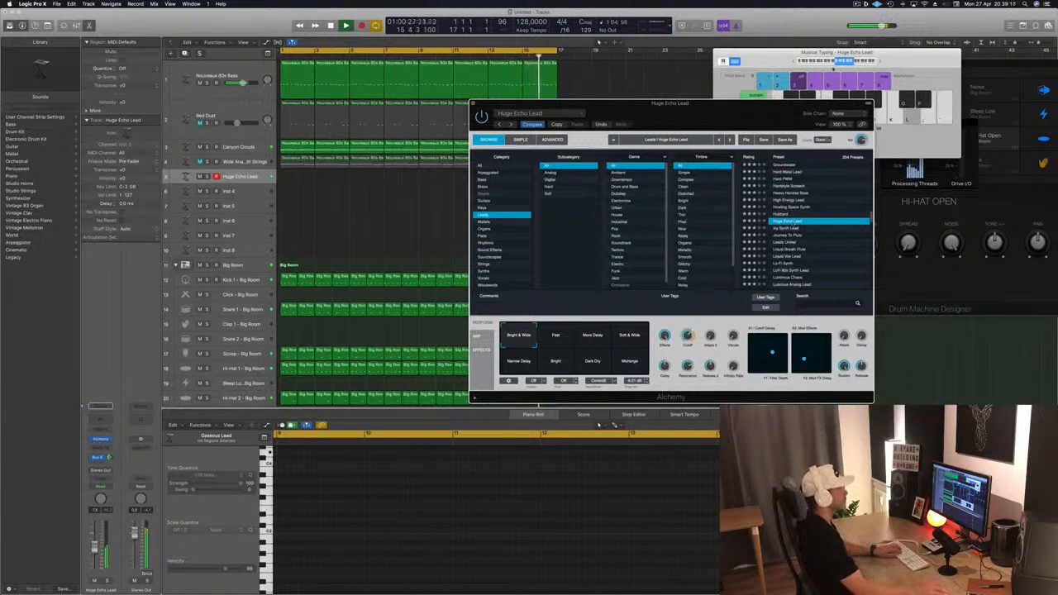
{"action": "left_click", "coordinate": [880, 62]}
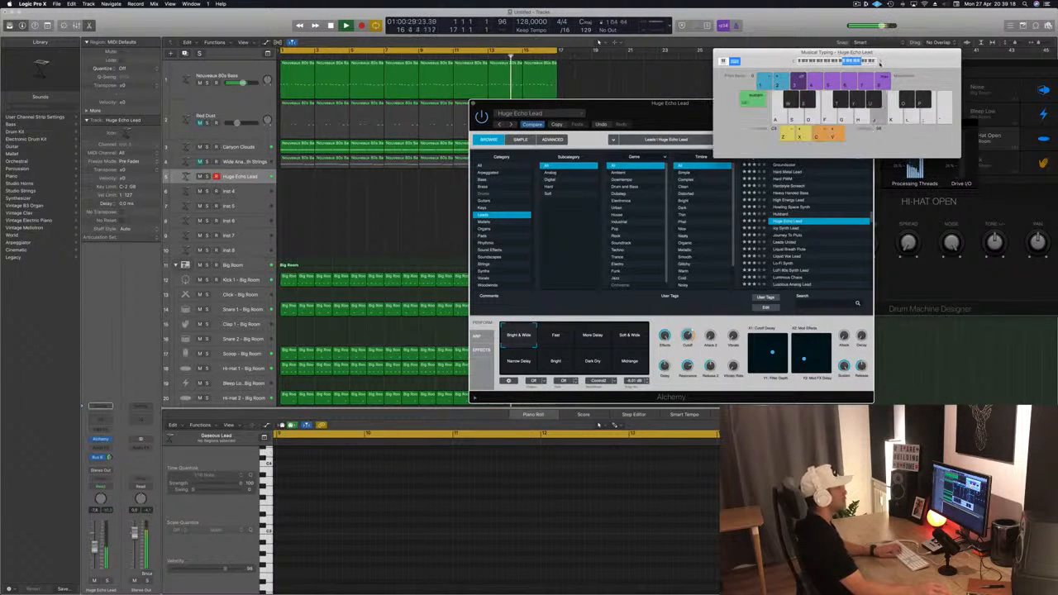
{"action": "left_click", "coordinate": [690, 329]}
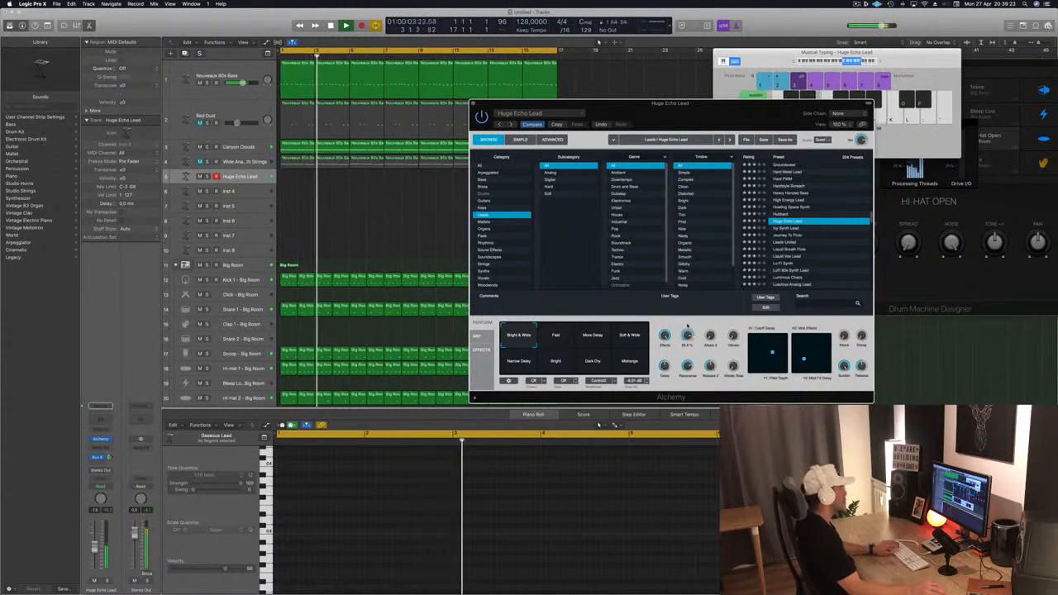
{"action": "left_click_drag", "start_coordinate": [94, 548], "coordinate": [95, 543]}
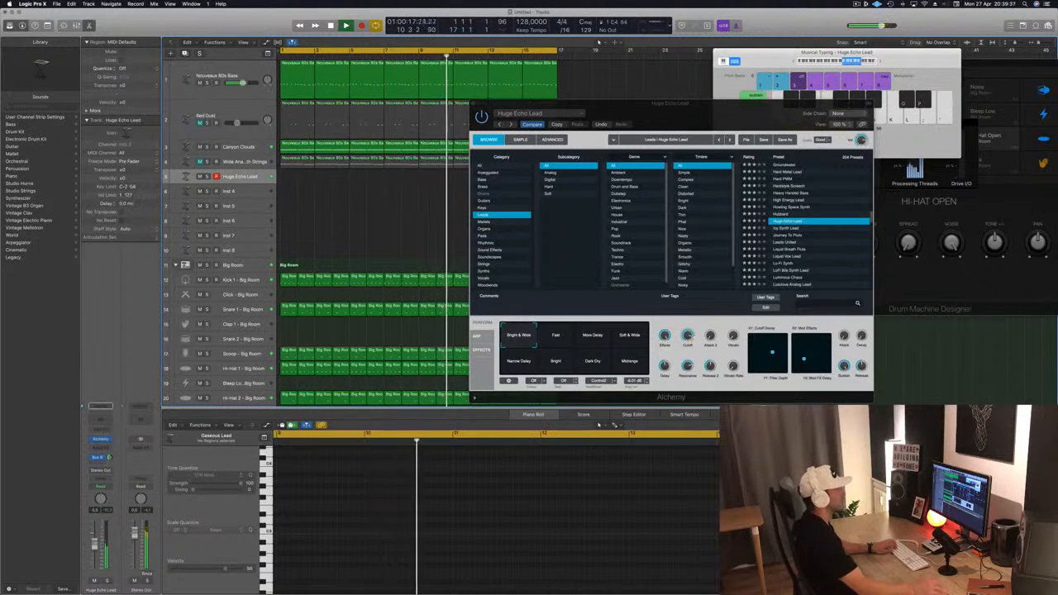
Try the Icy Synth Lead preset and load Journey To Pluto instead.
{"action": "left_click", "coordinate": [784, 229]}
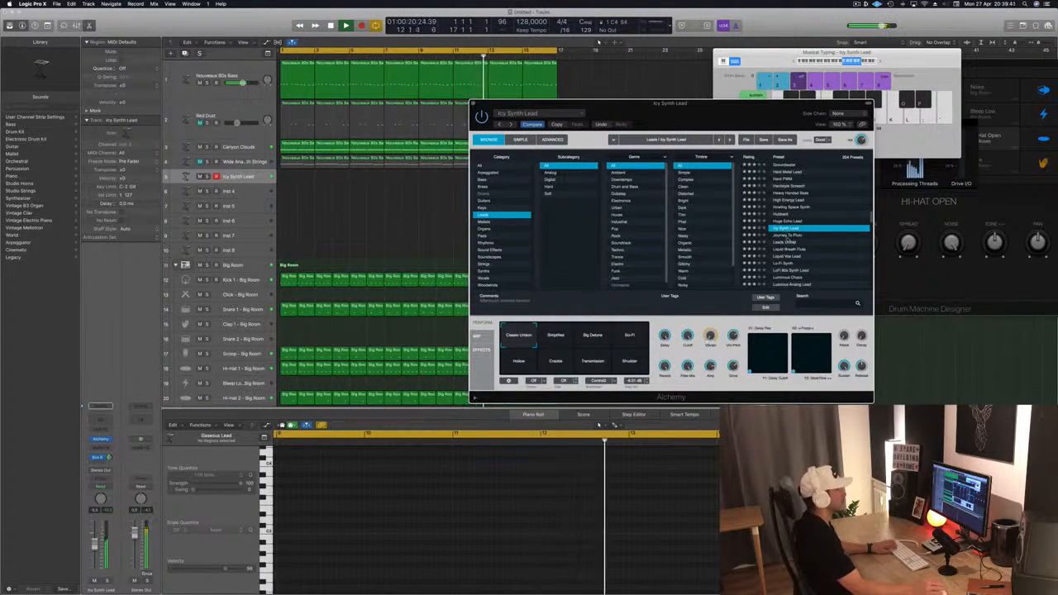
{"action": "left_click", "coordinate": [785, 235]}
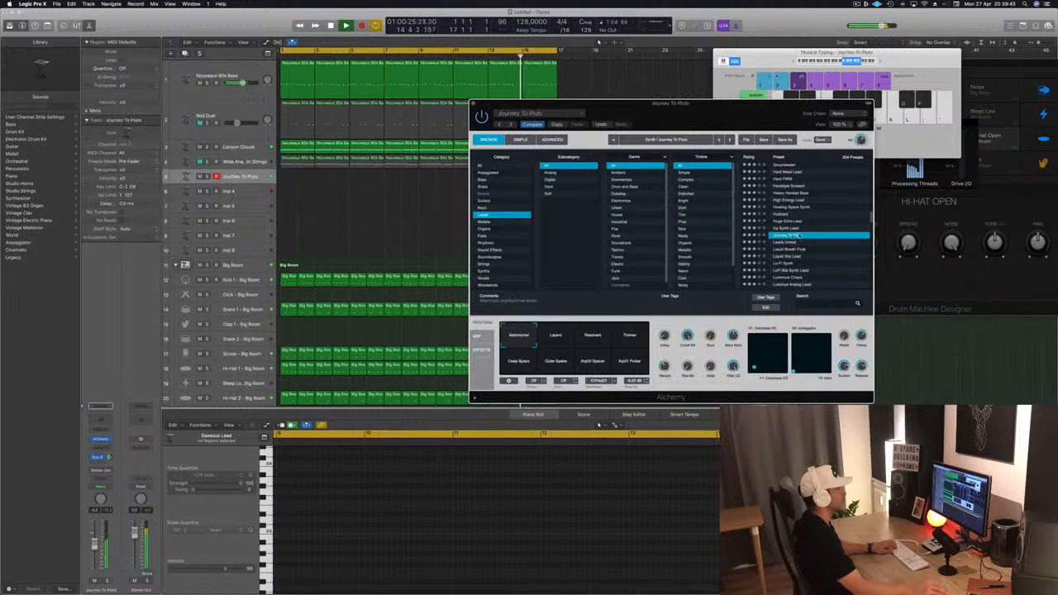
Load the Leads United preset in Alchemy, try a note and lower the track's volume to about -14.2 dB.
{"action": "scroll", "coordinate": [801, 235], "scroll_direction": "down", "scroll_amount": 2}
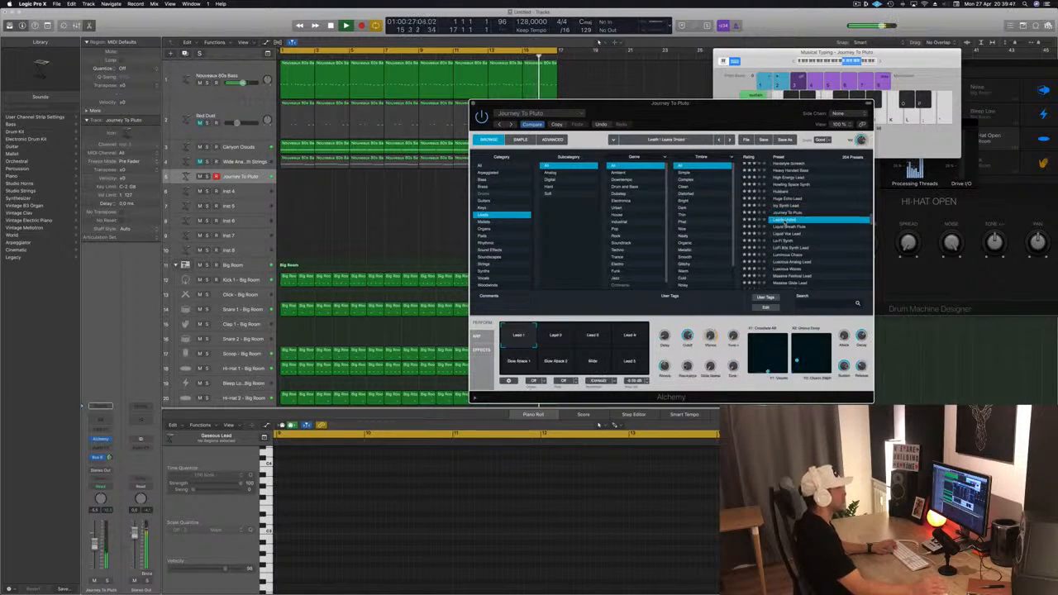
{"action": "scroll", "coordinate": [805, 222], "scroll_direction": "down", "scroll_amount": 5}
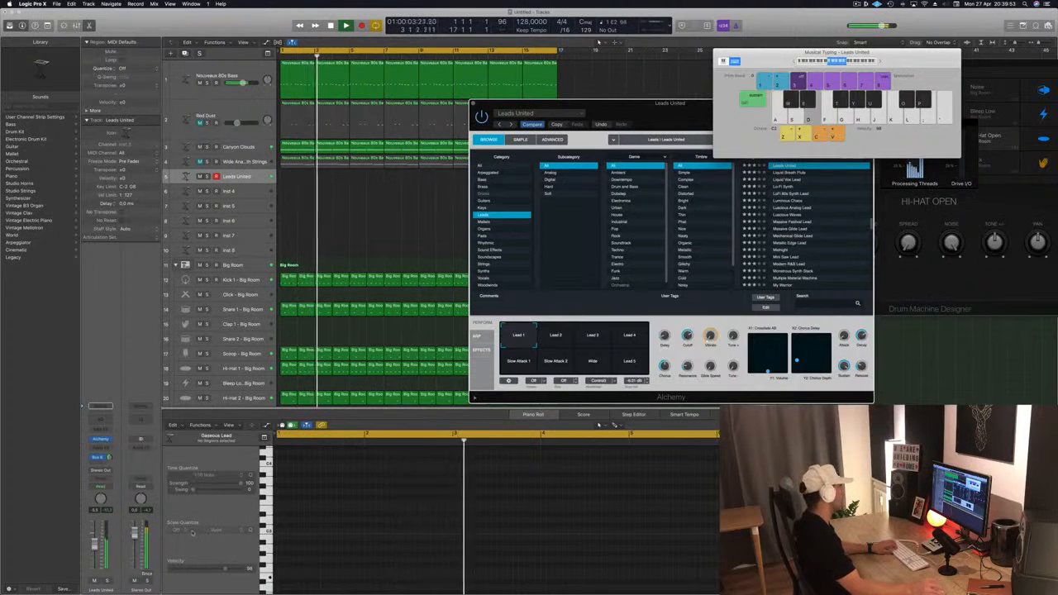
{"action": "key", "text": "a"}
{"action": "left_click_drag", "start_coordinate": [94, 546], "coordinate": [94, 565]}
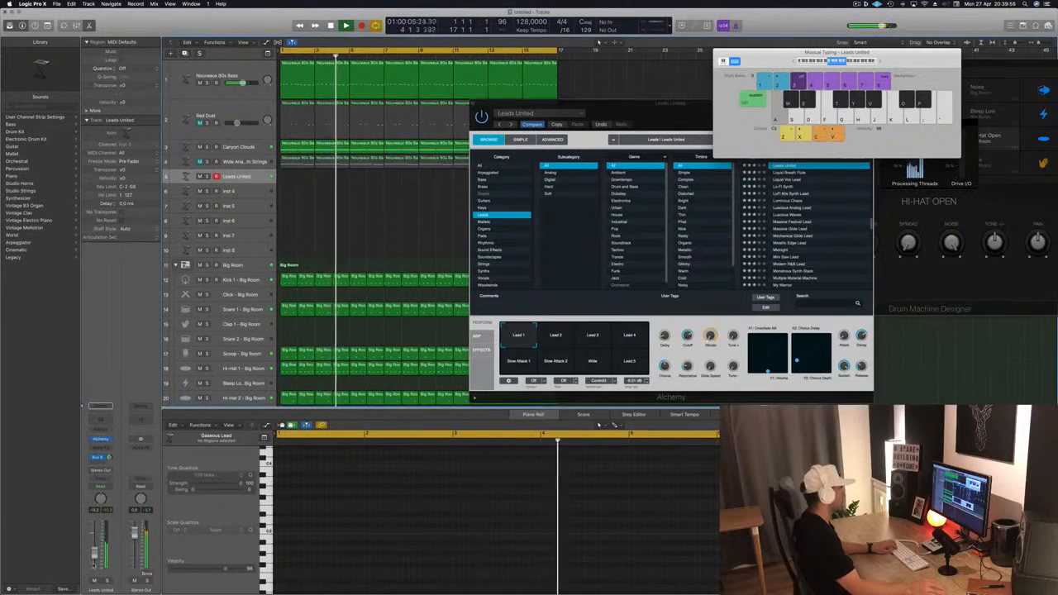
Audition the Leads United performance snapshots Lead 2, Lead 3, Lead 4, Slow Attack 1 and Wide.
{"action": "left_click", "coordinate": [562, 337]}
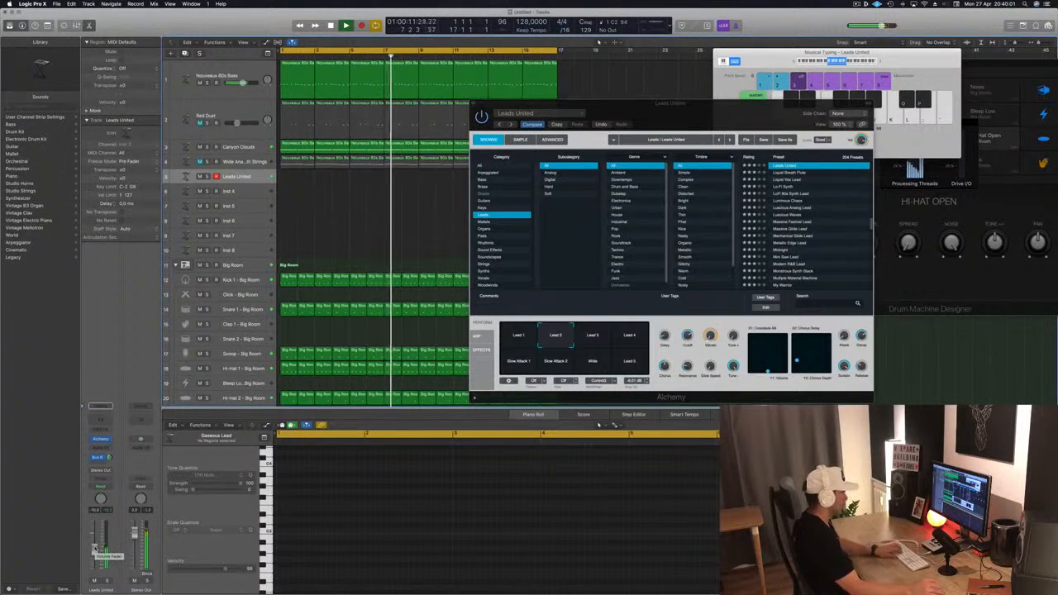
{"action": "left_click", "coordinate": [593, 336]}
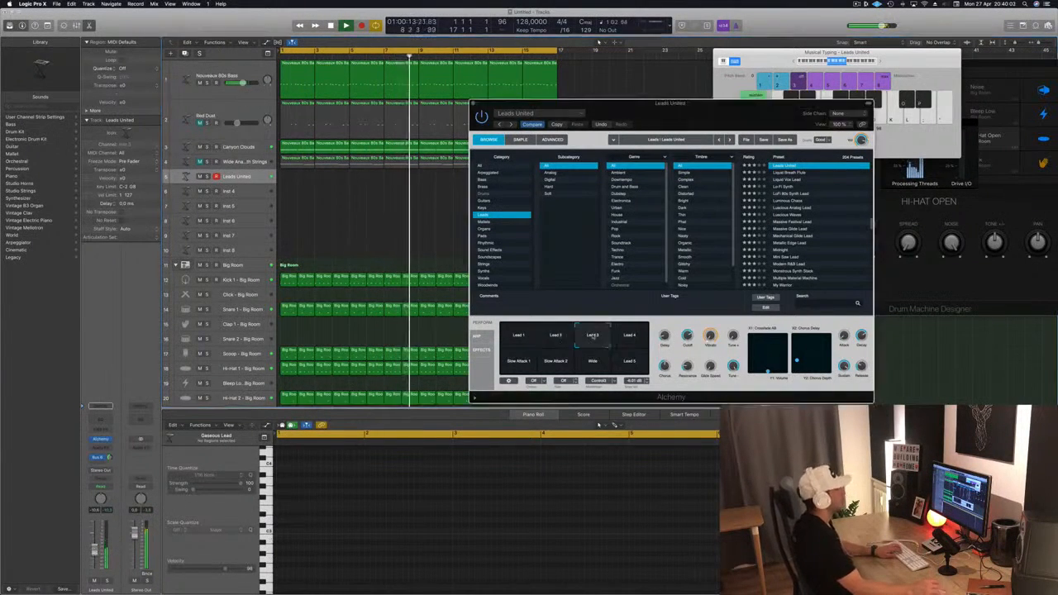
{"action": "left_click", "coordinate": [620, 337]}
{"action": "left_click", "coordinate": [519, 363]}
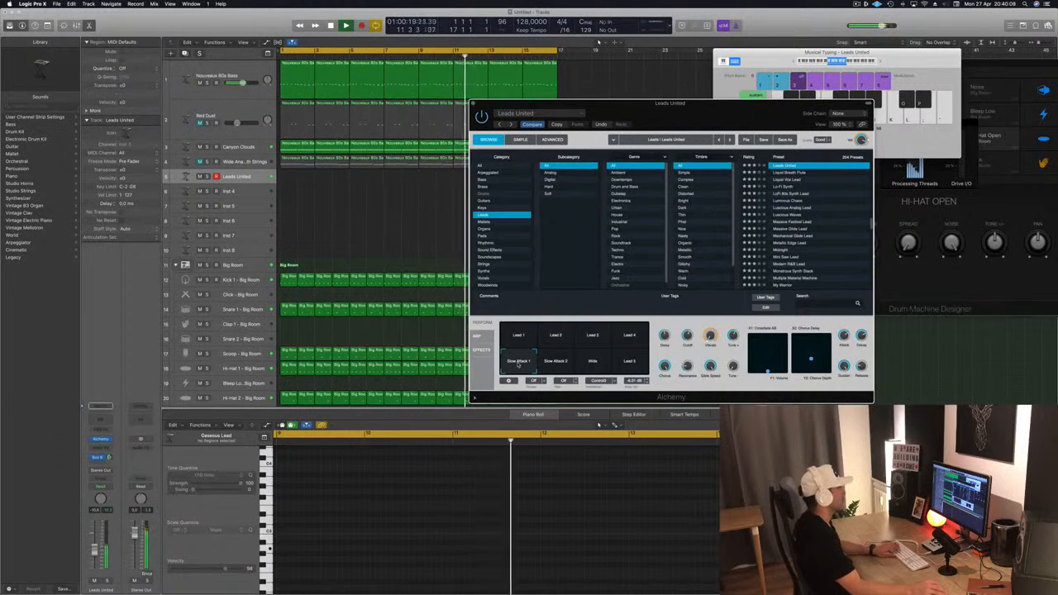
{"action": "left_click", "coordinate": [597, 364]}
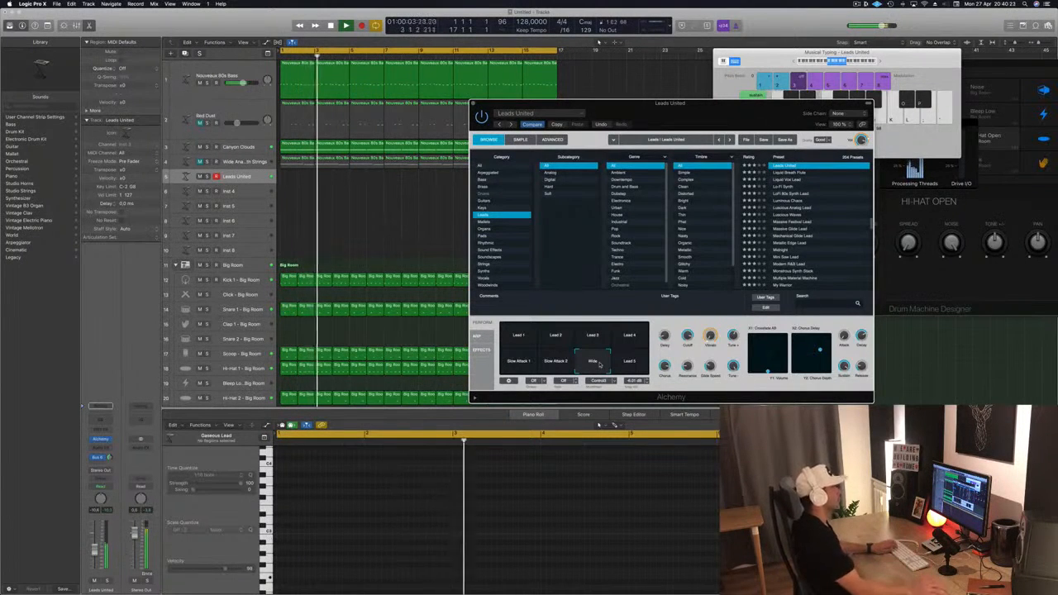
Load the LoFi 80s Synth Lead preset and try it in a higher octave with the track volume raised.
{"action": "left_click", "coordinate": [783, 193]}
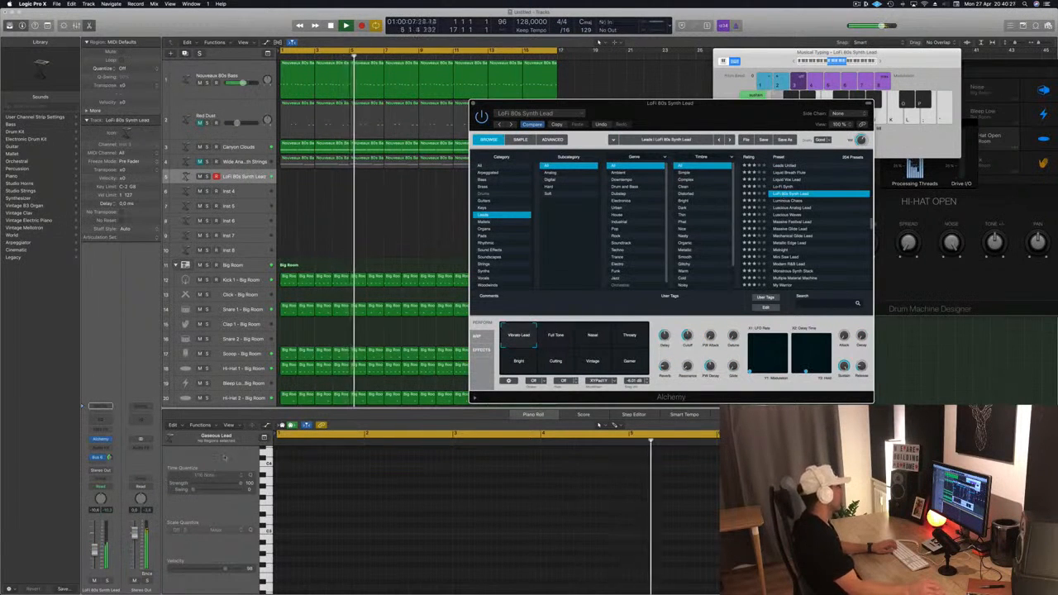
{"action": "left_click", "coordinate": [96, 546]}
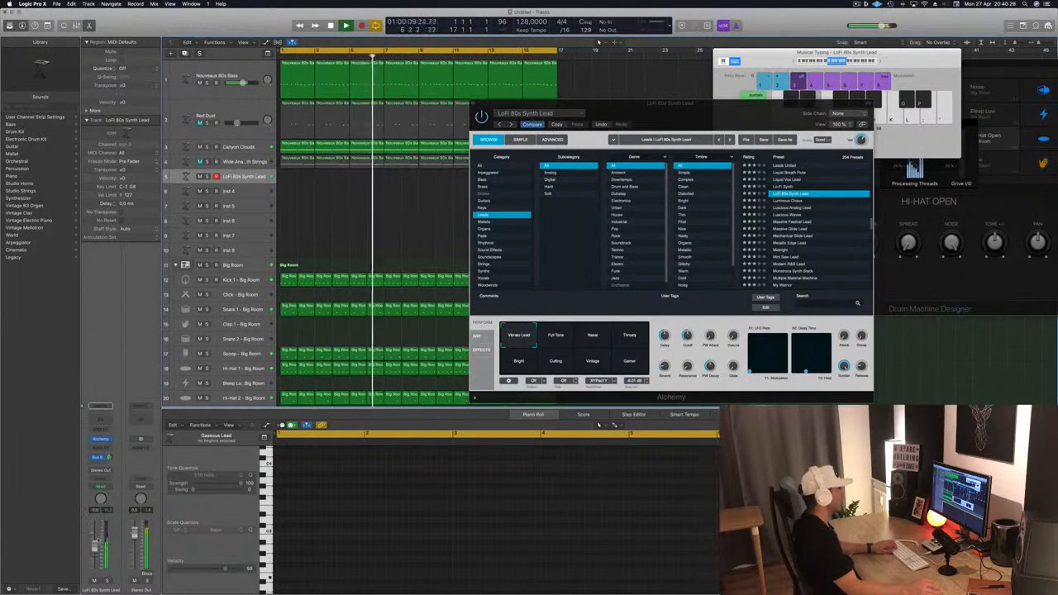
{"action": "left_click", "coordinate": [876, 65]}
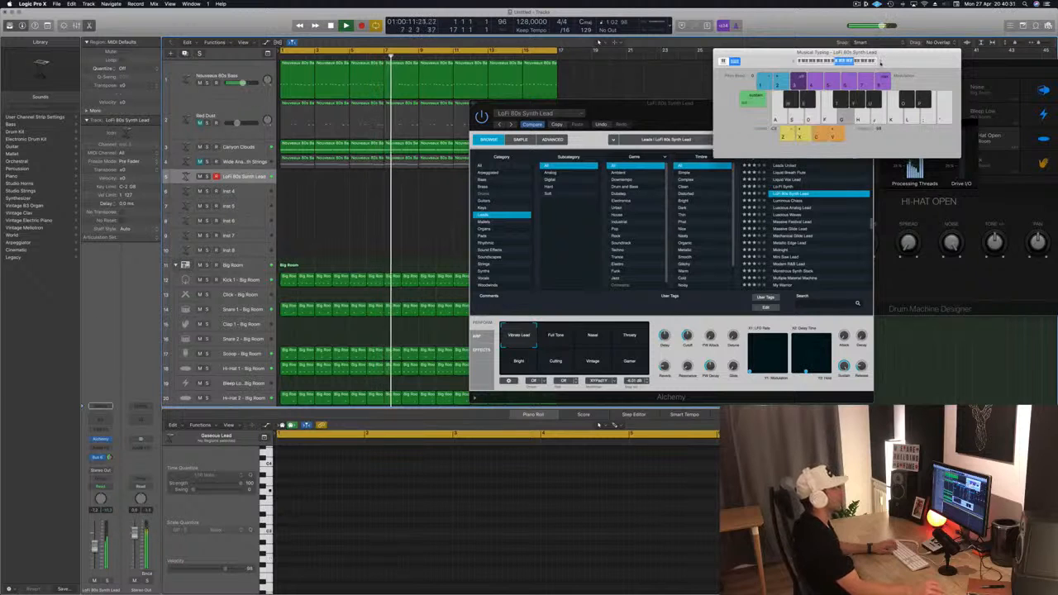
{"action": "key", "text": "d"}
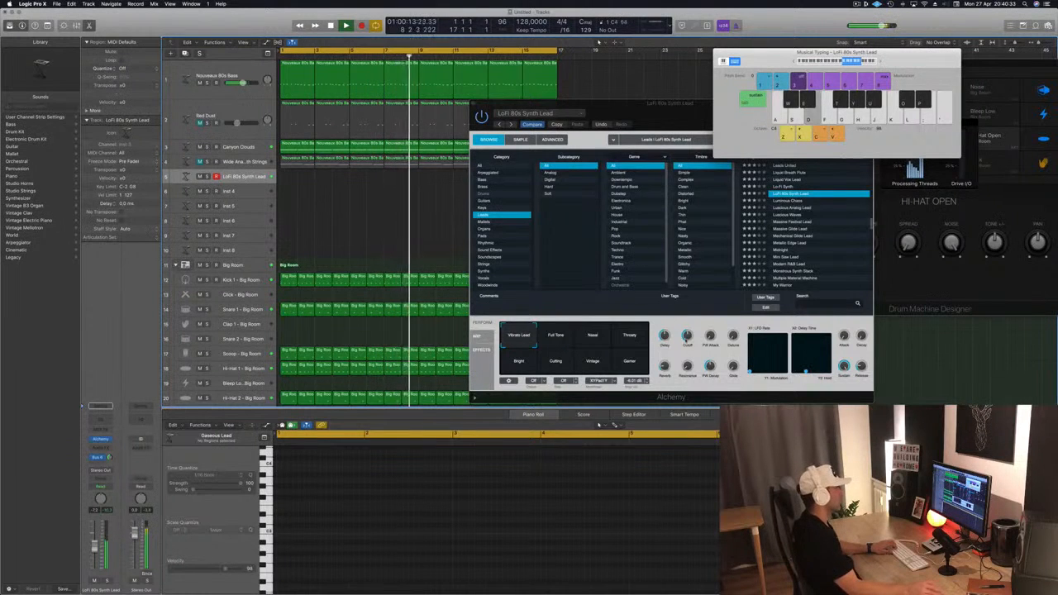
{"action": "left_click", "coordinate": [690, 332]}
Audition every LoFi 80s Synth Lead performance snapshot from Full Tone to Gamer and return to Vibrato Lead.
{"action": "left_click", "coordinate": [554, 337]}
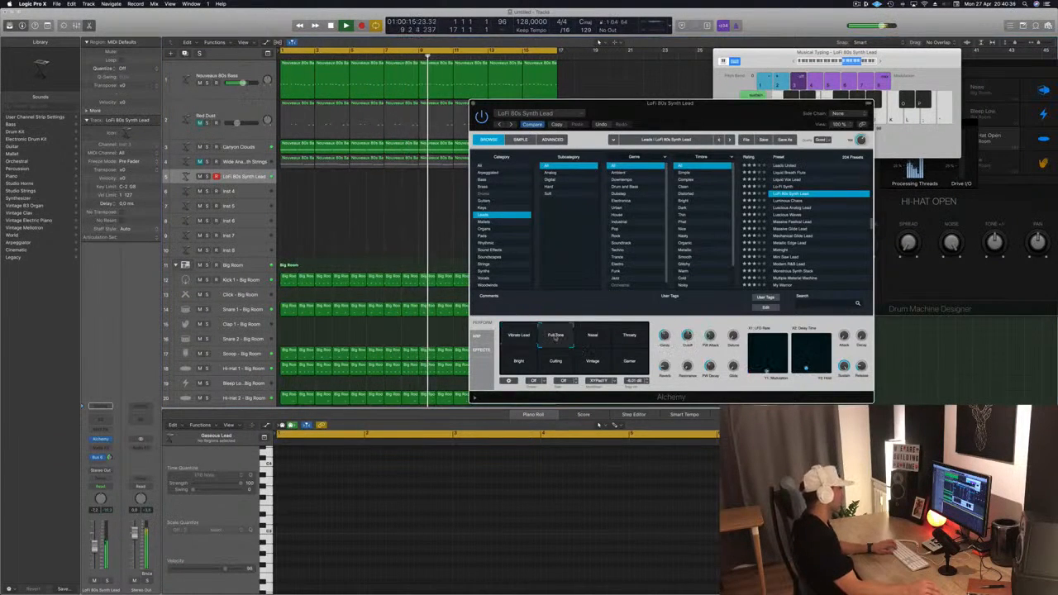
{"action": "left_click", "coordinate": [589, 337]}
{"action": "left_click", "coordinate": [628, 337]}
{"action": "left_click", "coordinate": [518, 364]}
{"action": "left_click", "coordinate": [556, 364]}
{"action": "left_click", "coordinate": [593, 364]}
{"action": "left_click", "coordinate": [629, 364]}
{"action": "left_click", "coordinate": [519, 335]}
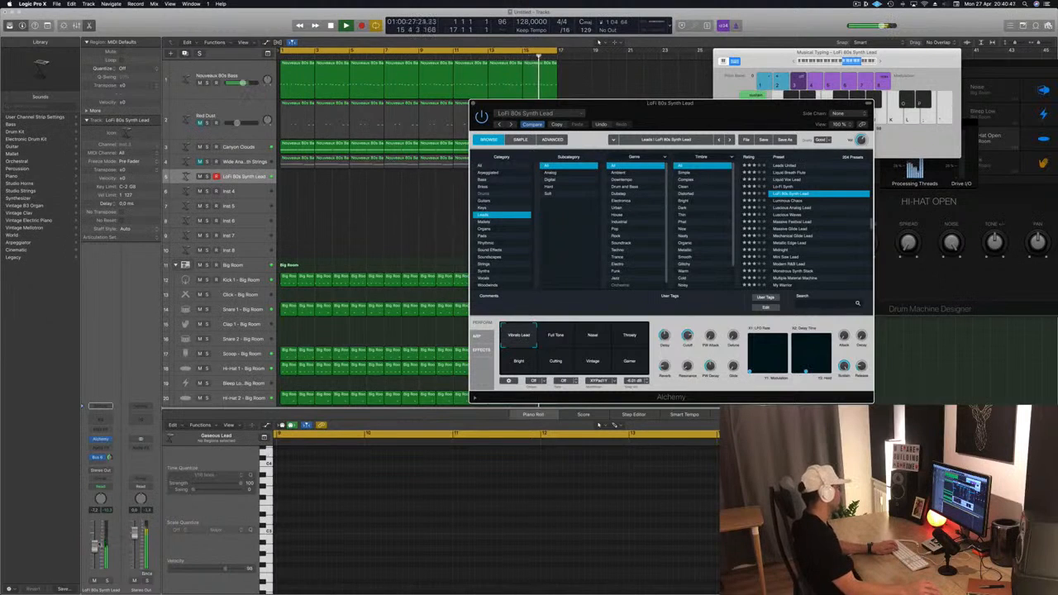
Lower the lead track's volume to about -12.4 dB and copy the first Canyon Clouds region onto the track at bar 1.
{"action": "left_click_drag", "start_coordinate": [96, 546], "coordinate": [95, 551]}
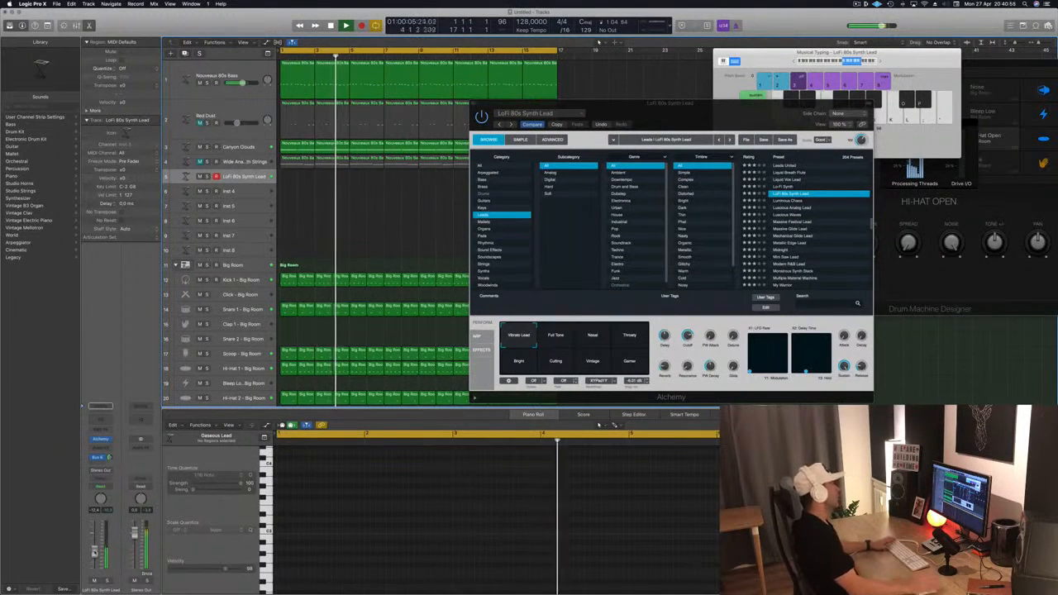
{"action": "left_click", "coordinate": [474, 105]}
{"action": "left_click", "coordinate": [300, 149]}
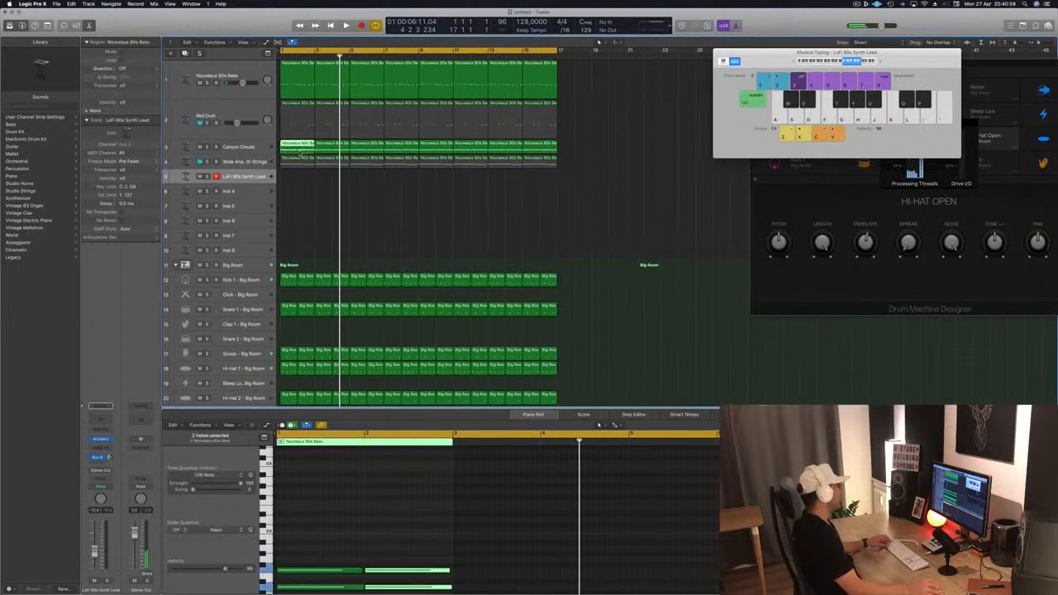
{"action": "left_click_drag", "start_coordinate": [300, 153], "coordinate": [300, 176]}
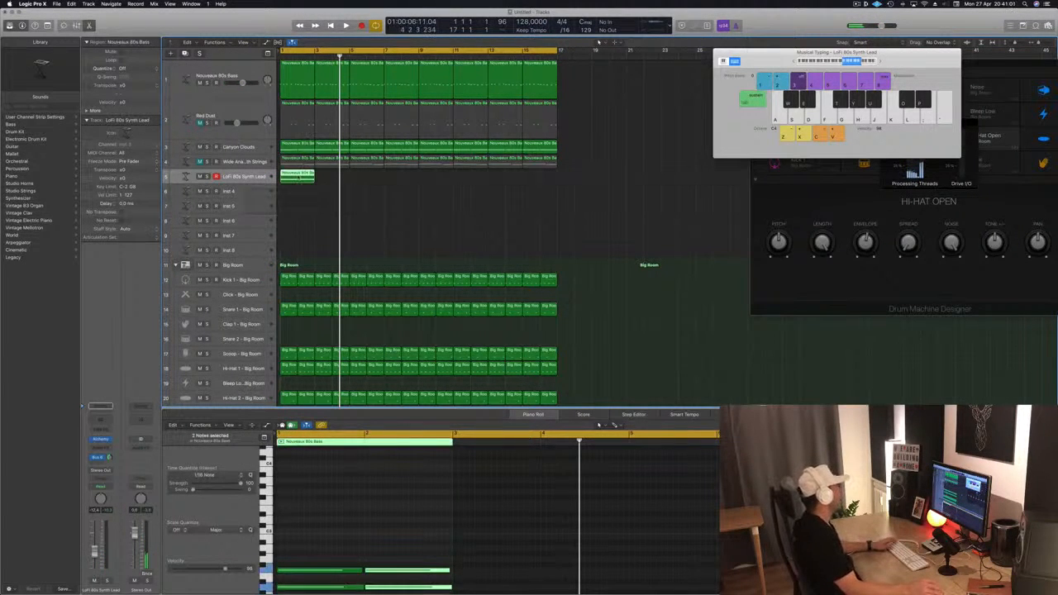
Add an Arpeggiator MIDI effect to the LoFi 80s Synth Lead track and listen to the copied region from the start.
{"action": "key", "text": "Return"}
{"action": "key", "text": "space"}
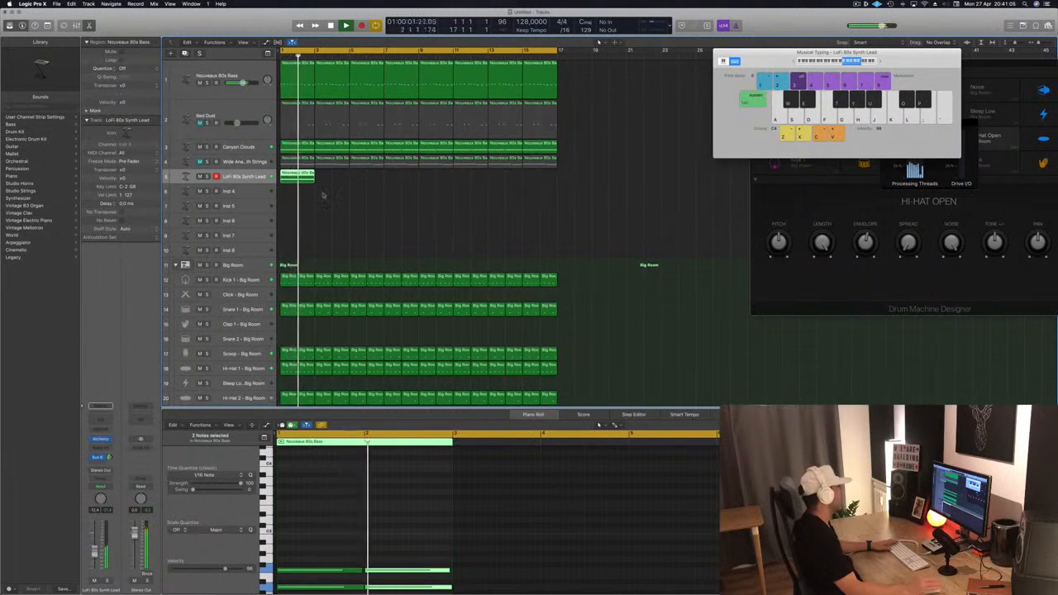
{"action": "key", "text": "Return"}
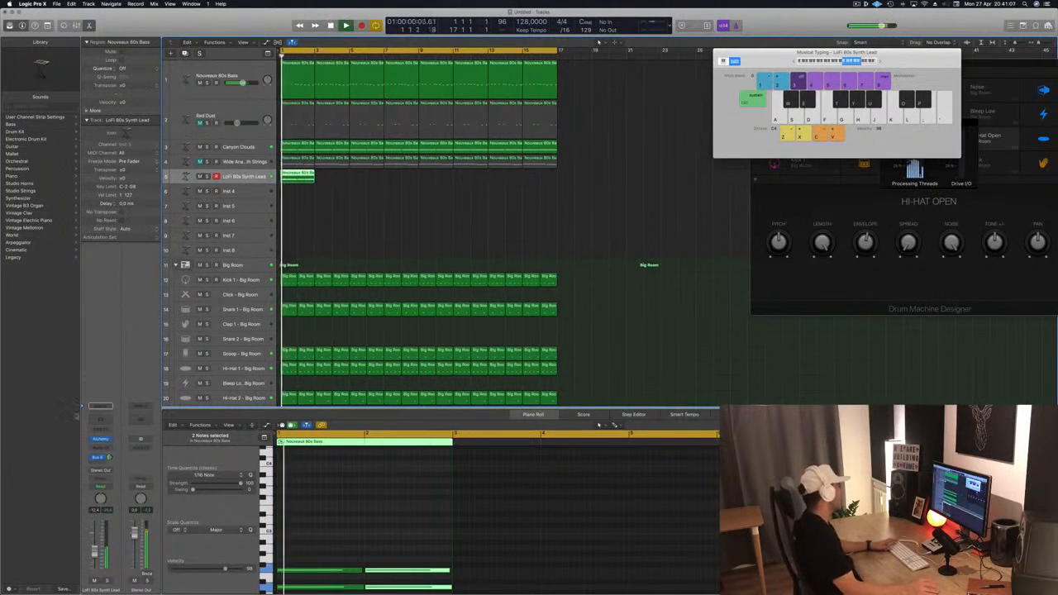
{"action": "left_click", "coordinate": [100, 429]}
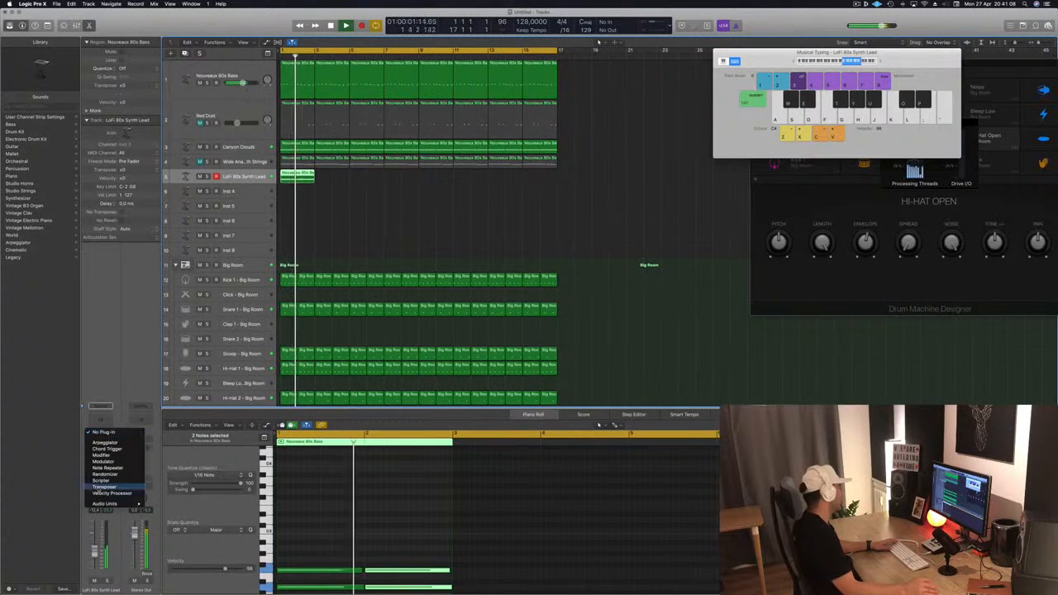
{"action": "left_click", "coordinate": [105, 443]}
{"action": "left_click_drag", "start_coordinate": [251, 26], "coordinate": [917, 90]}
{"action": "key", "text": "Return"}
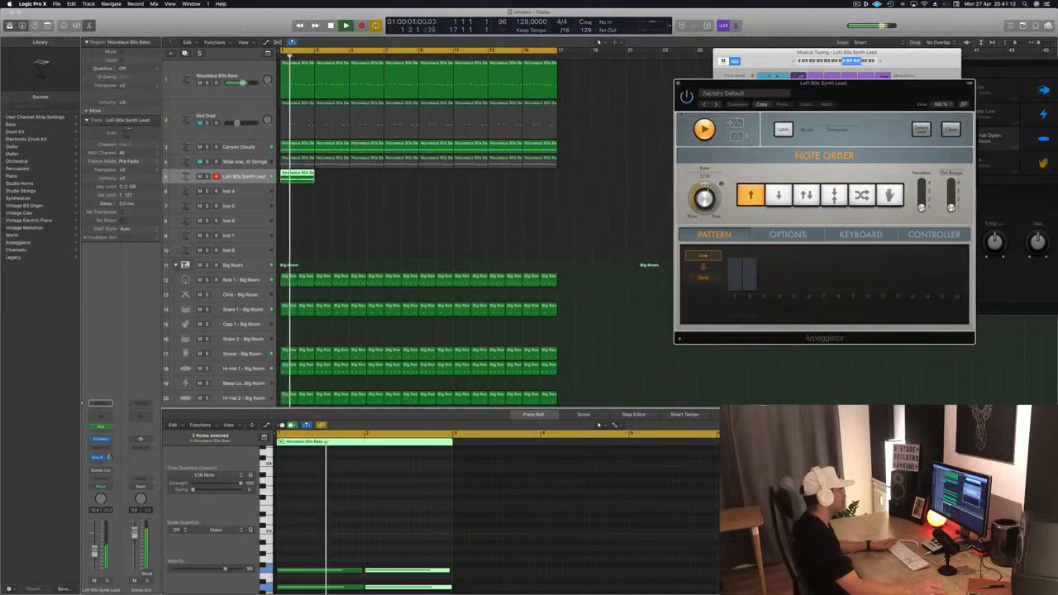
{"action": "left_click", "coordinate": [679, 83]}
Duplicate the lead region along its track until it fills the arrangement up to bar 17.
{"action": "left_click_drag", "start_coordinate": [310, 177], "coordinate": [345, 180]}
{"action": "mouse_move", "coordinate": [364, 179]}
{"action": "left_mouse_down"}
{"action": "mouse_move", "coordinate": [302, 182]}
{"action": "mouse_move", "coordinate": [371, 184]}
{"action": "left_mouse_up"}
{"action": "mouse_move", "coordinate": [441, 180]}
{"action": "left_mouse_down"}
{"action": "mouse_move", "coordinate": [304, 181]}
{"action": "mouse_move", "coordinate": [444, 183]}
{"action": "left_mouse_up"}
{"action": "left_click", "coordinate": [306, 229]}
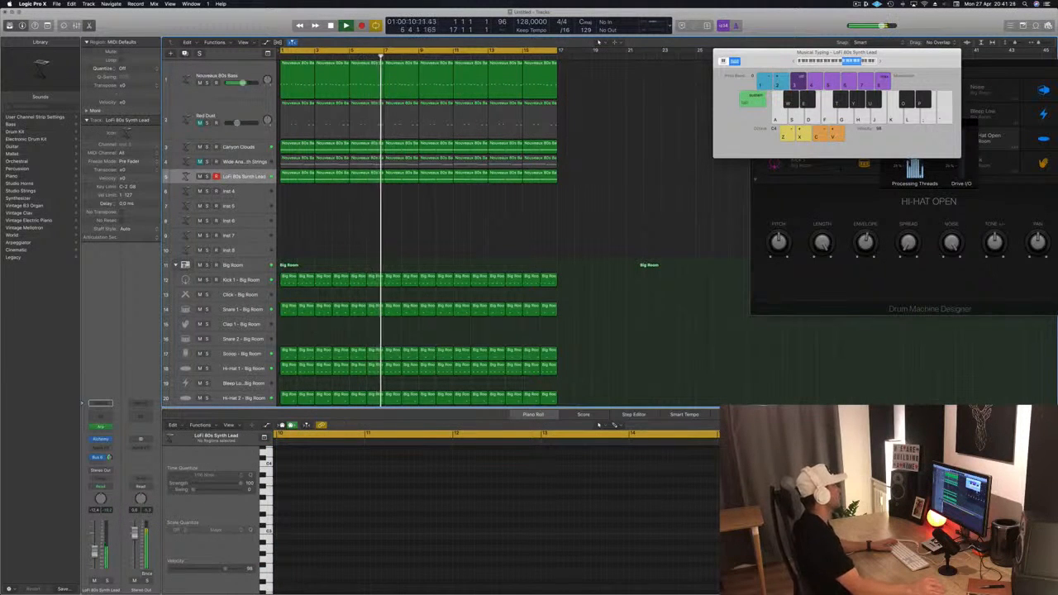
Move the LoFi 80s Synth Lead track directly below Nouveaux 80s Bass and shift its open Alchemy window aside.
{"action": "left_click", "coordinate": [261, 182]}
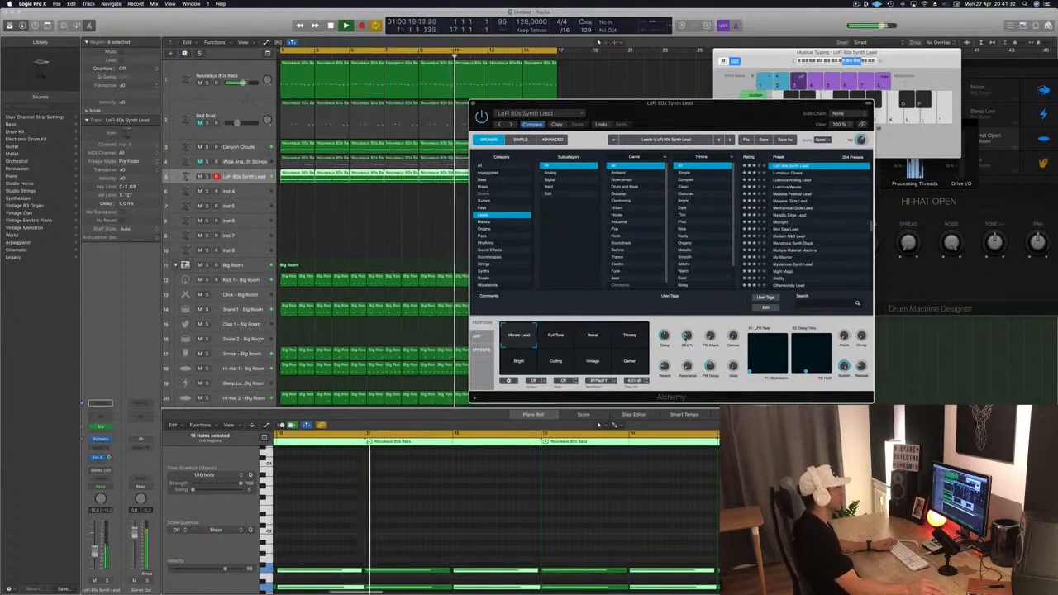
{"action": "left_click_drag", "start_coordinate": [252, 178], "coordinate": [254, 105]}
{"action": "left_click_drag", "start_coordinate": [621, 103], "coordinate": [752, 76]}
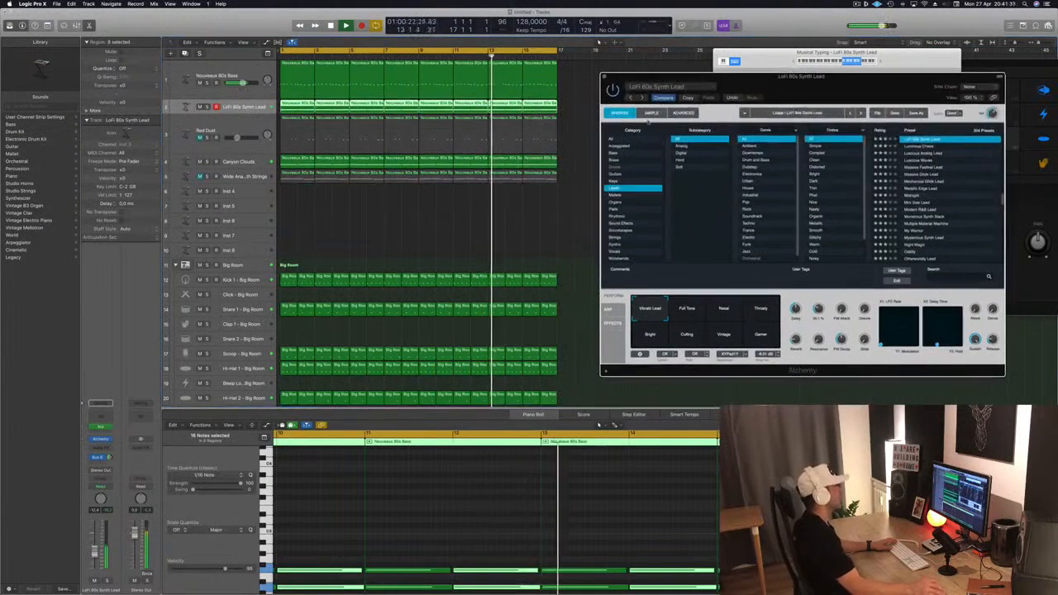
Compare the Full Tone, Nasal and Gamer snapshots with the arpeggiated part and return to Vibrato Lead.
{"action": "left_click", "coordinate": [695, 310]}
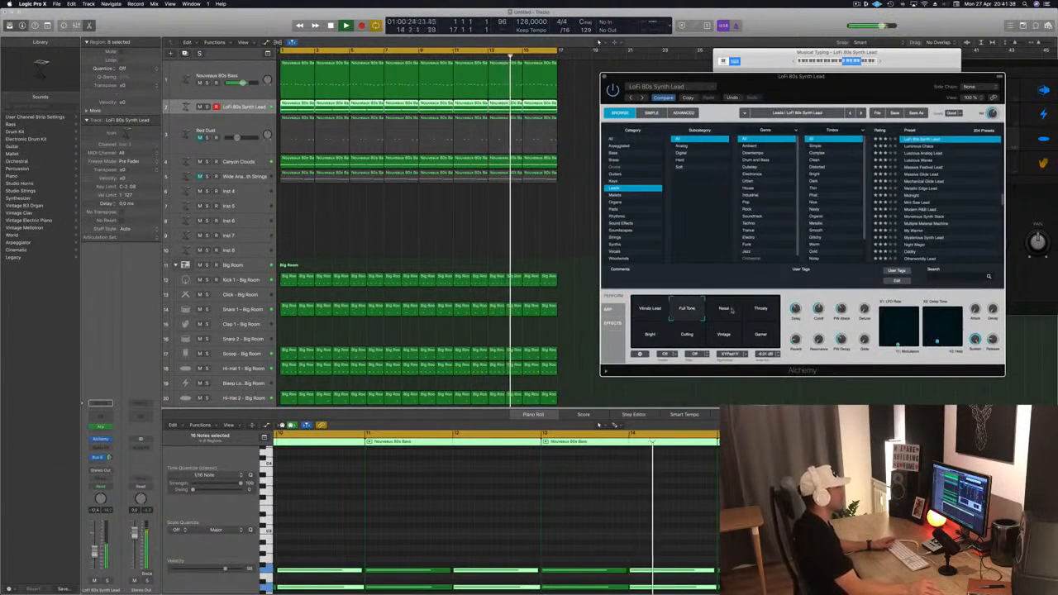
{"action": "left_click", "coordinate": [727, 310]}
{"action": "left_click", "coordinate": [762, 334]}
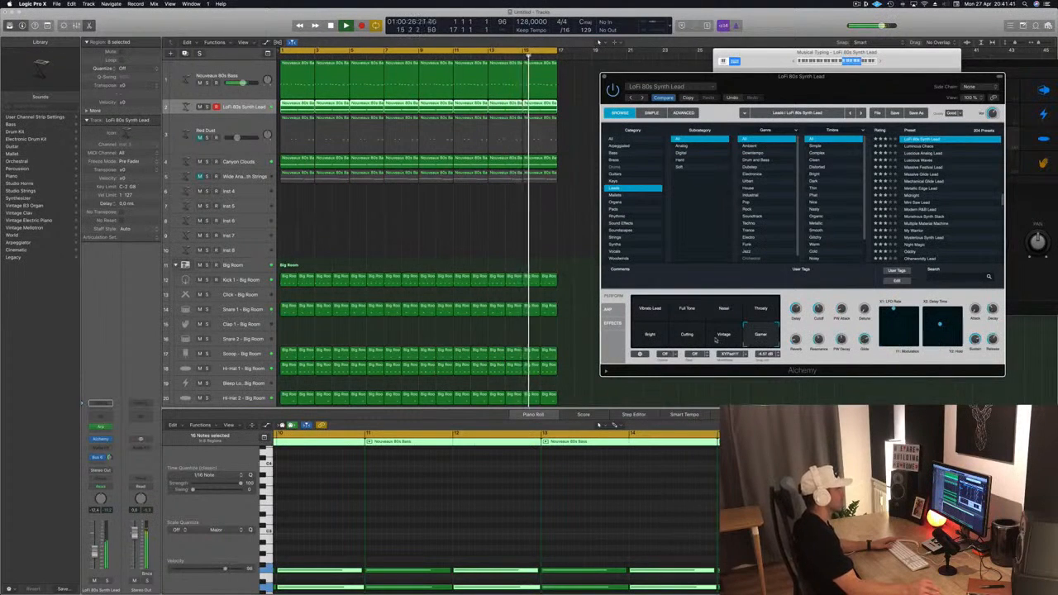
{"action": "left_click_drag", "start_coordinate": [792, 84], "coordinate": [726, 112]}
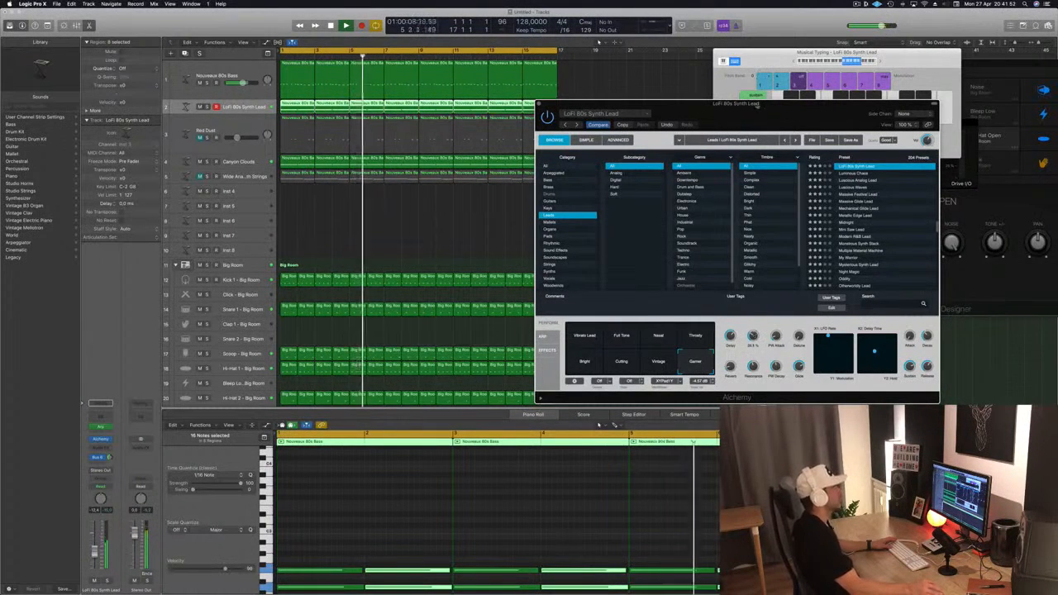
{"action": "left_click_drag", "start_coordinate": [772, 120], "coordinate": [730, 78]}
{"action": "left_click", "coordinate": [562, 321]}
{"action": "left_click", "coordinate": [545, 294]}
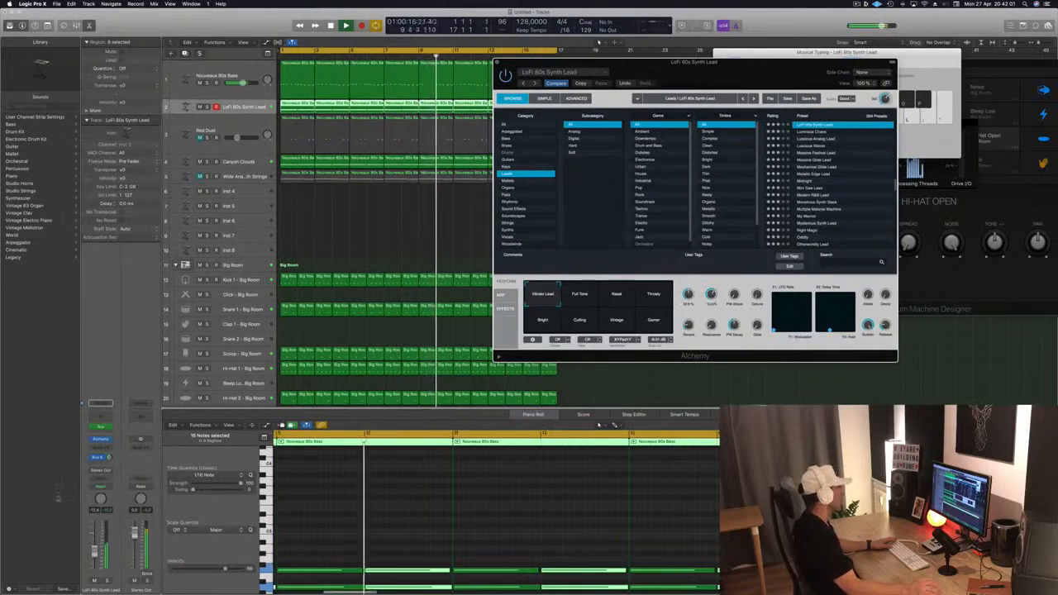
Raise the lead track's volume and insert a Compressor audio effect on its channel strip.
{"action": "left_click", "coordinate": [95, 550]}
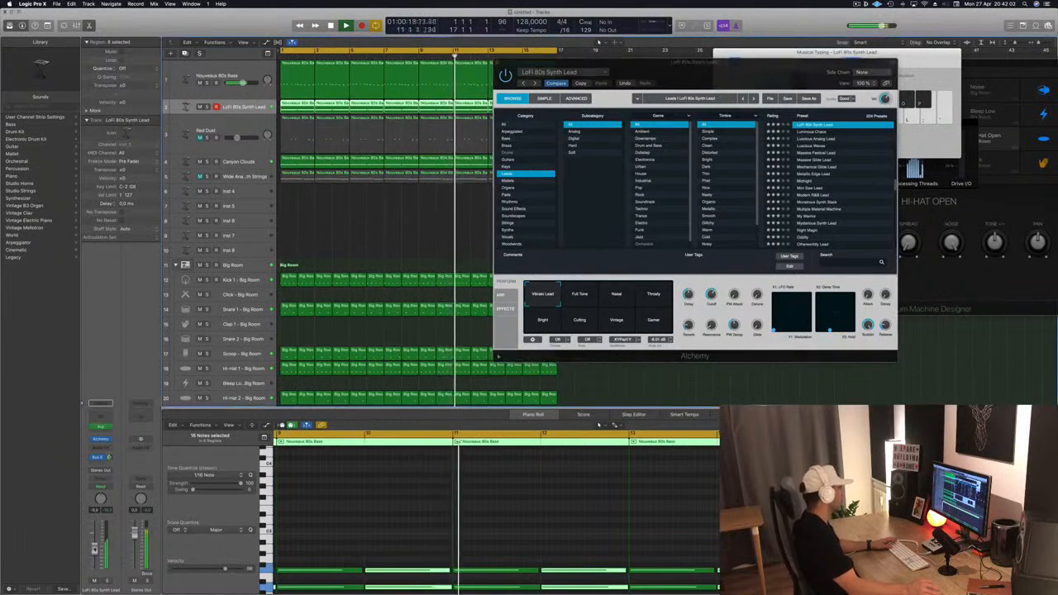
{"action": "left_click", "coordinate": [100, 449]}
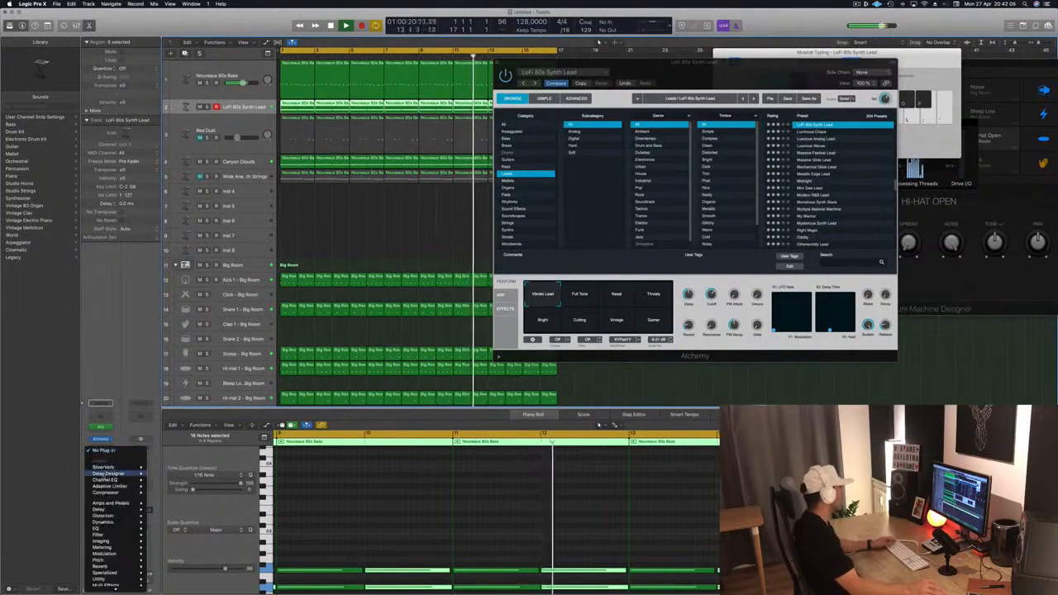
{"action": "mouse_move", "coordinate": [124, 492]}
{"action": "left_click", "coordinate": [162, 493]}
{"action": "left_click_drag", "start_coordinate": [282, 36], "coordinate": [829, 189]}
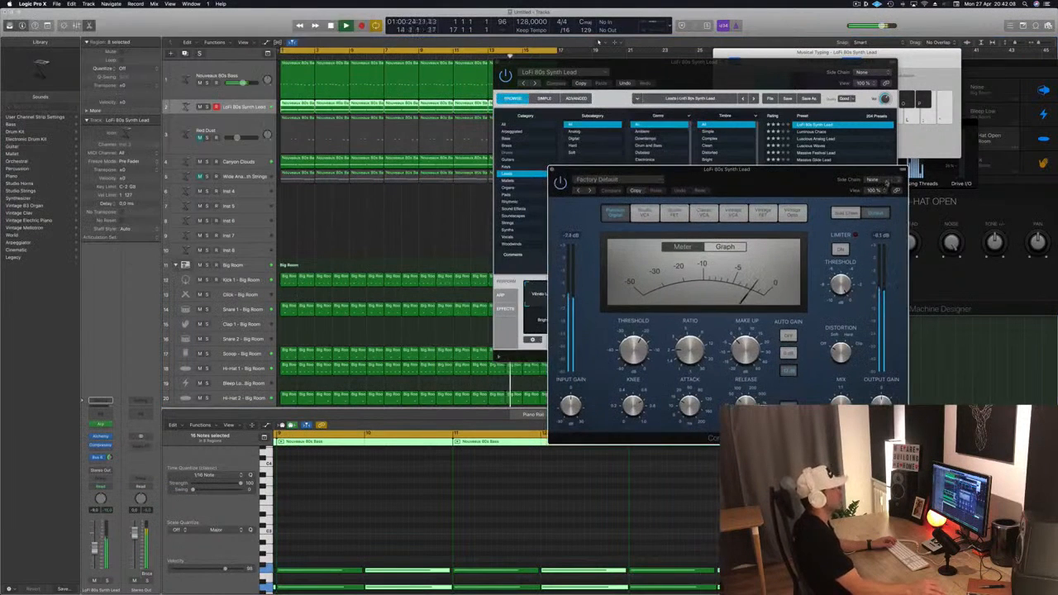
Set the Compressor's side chain to Bus 2 and adjust its threshold, closing the plug-in windows when done.
{"action": "mouse_move", "coordinate": [889, 204]}
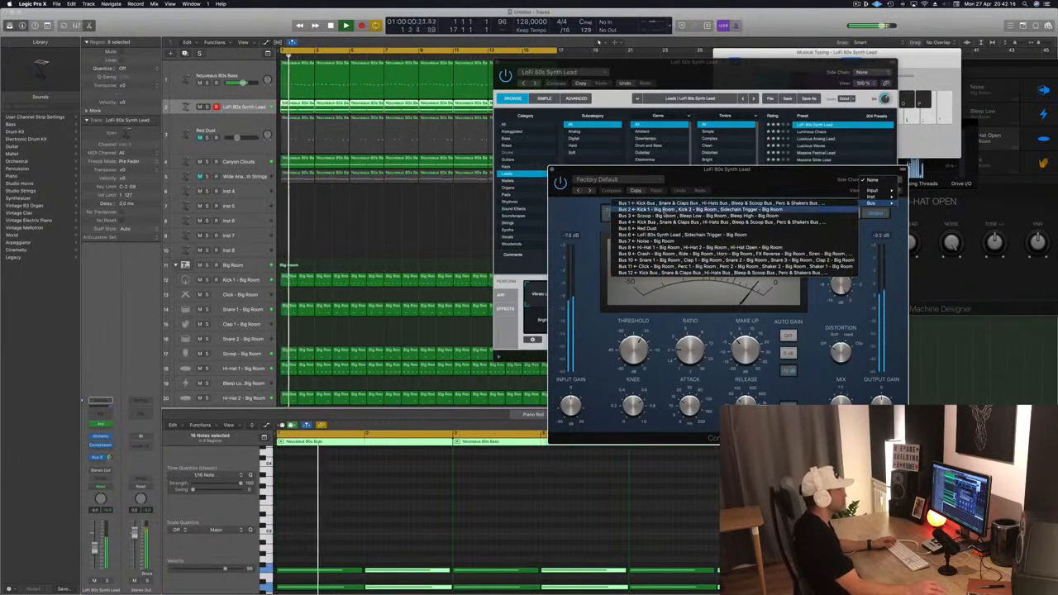
{"action": "left_click", "coordinate": [661, 210]}
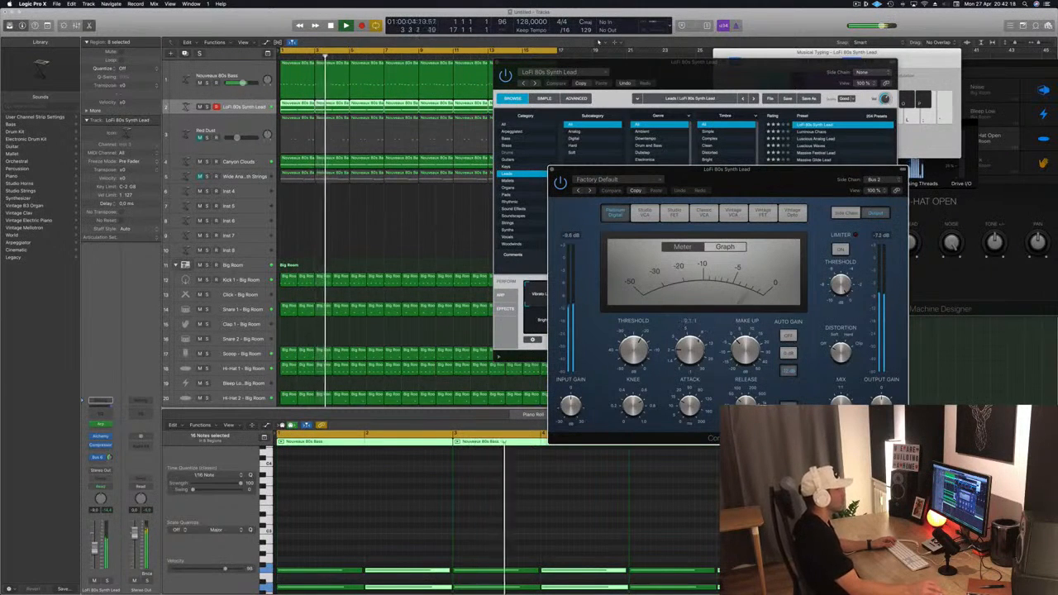
{"action": "left_click_drag", "start_coordinate": [632, 349], "coordinate": [631, 355]}
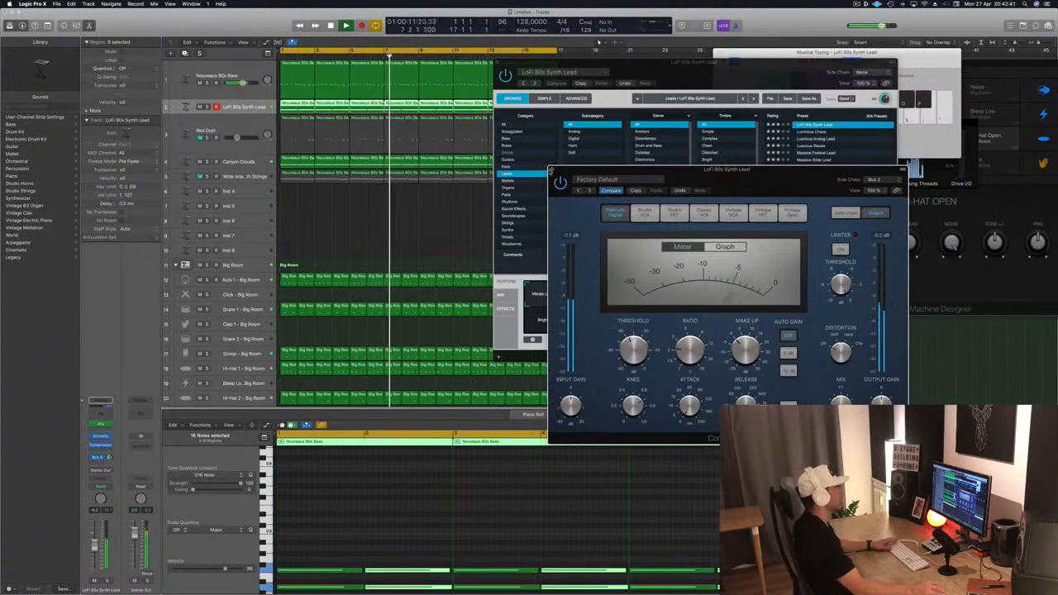
{"action": "left_click", "coordinate": [550, 171]}
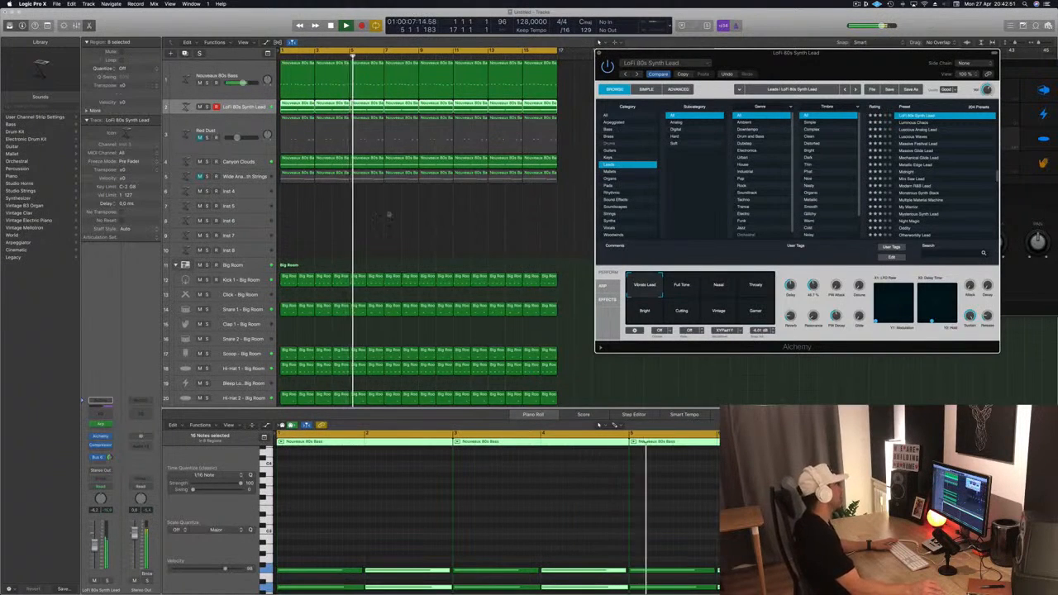
{"action": "key", "text": "super+w"}
Try doubling the notes in the first Nouveaux 80s Bass region with copies placed an eighth note later.
{"action": "left_click", "coordinate": [402, 231]}
{"action": "left_click", "coordinate": [294, 83]}
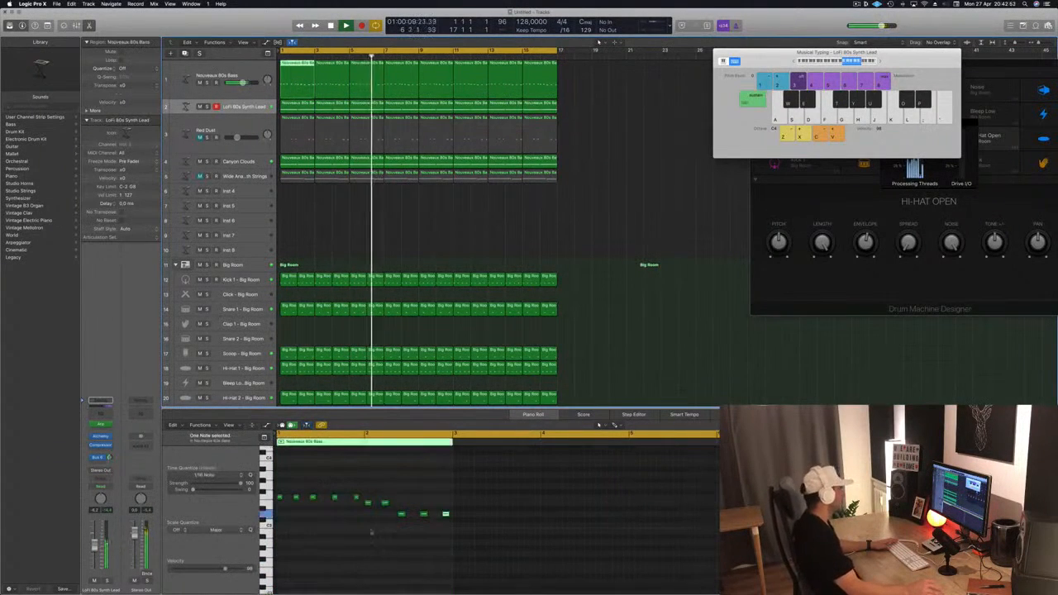
{"action": "left_click", "coordinate": [299, 517]}
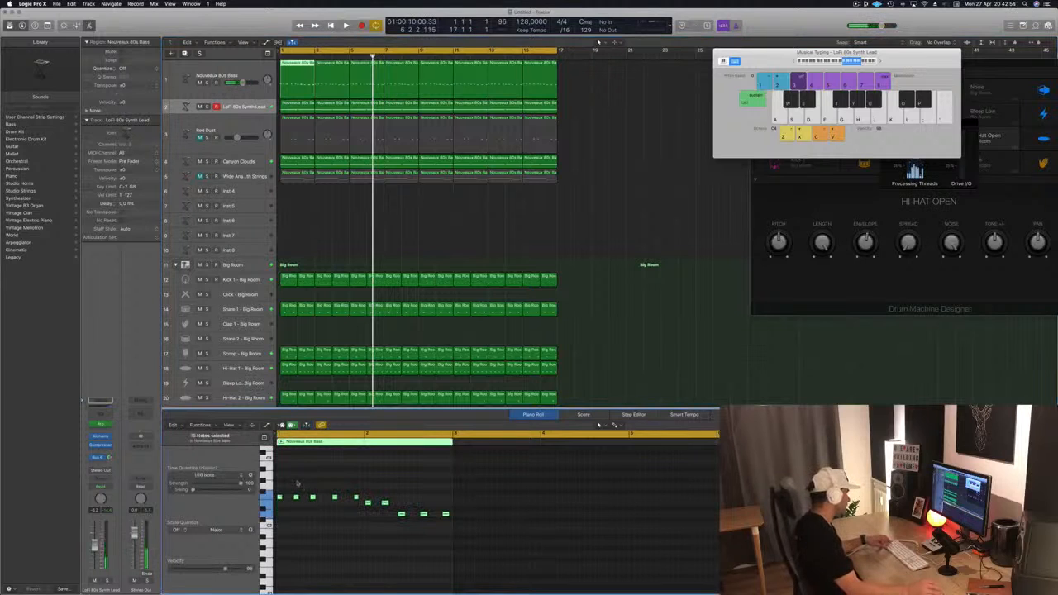
{"action": "left_click_drag", "start_coordinate": [281, 498], "coordinate": [300, 498]}
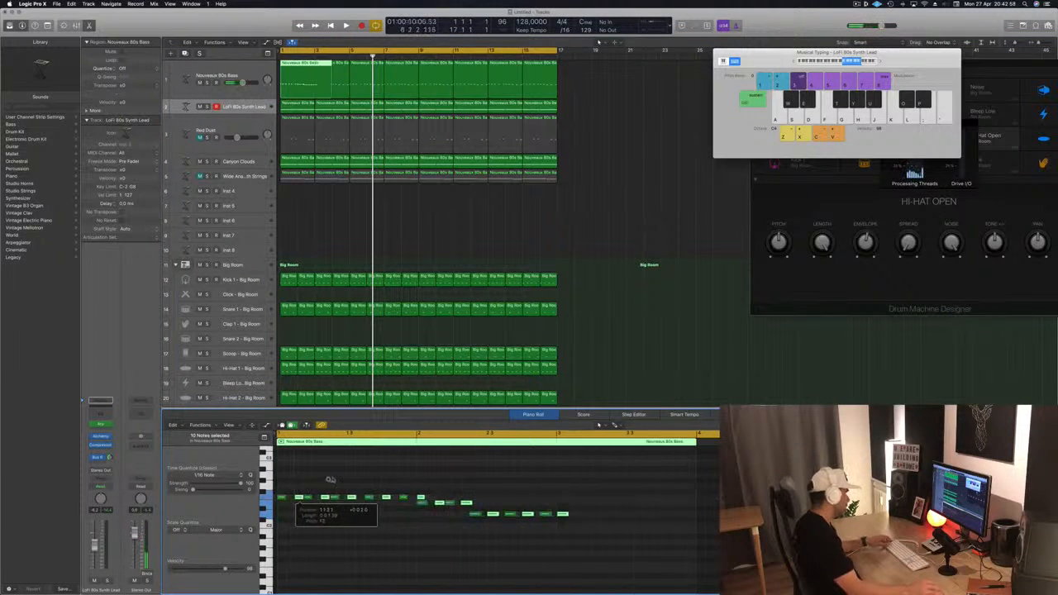
Audition the doubled bass line in the mix and soloed, and undo the duplication.
{"action": "key", "text": "space"}
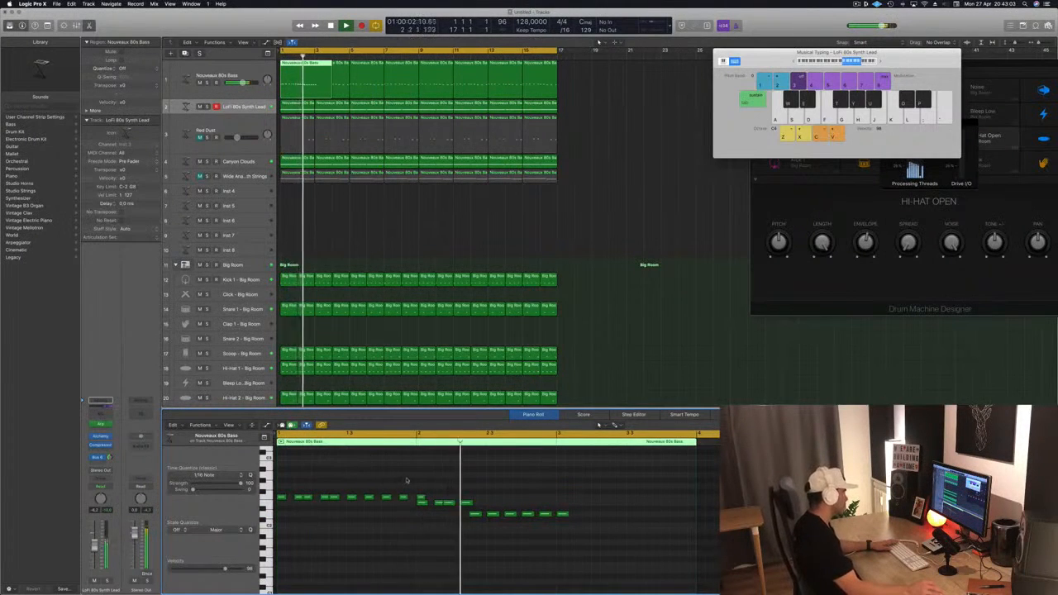
{"action": "key", "text": "space"}
{"action": "key", "text": "space"}
{"action": "key", "text": "space"}
{"action": "key", "text": "space"}
{"action": "left_click", "coordinate": [209, 82]}
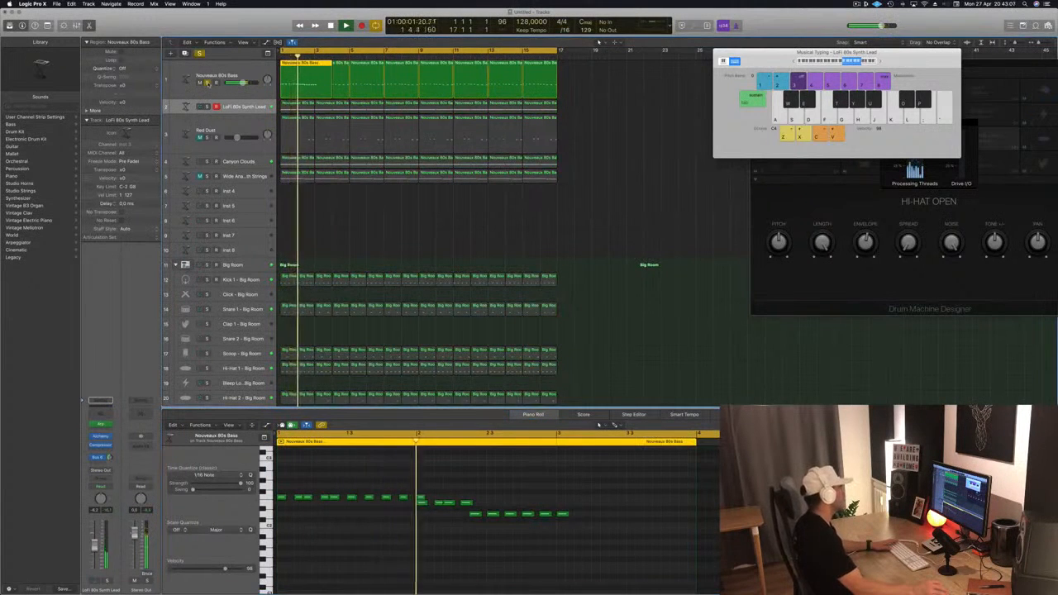
{"action": "key", "text": "space"}
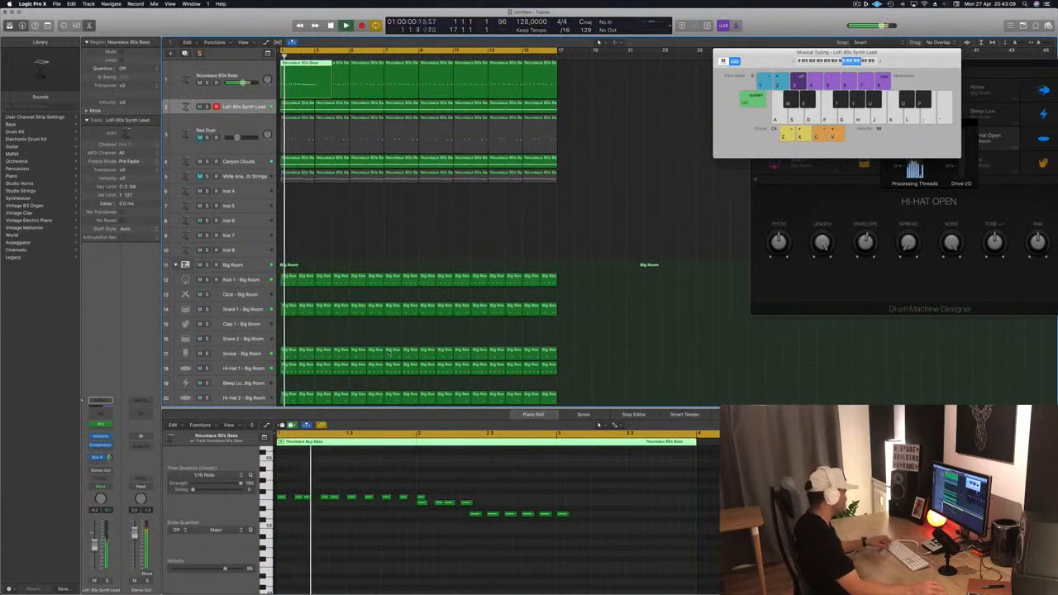
{"action": "key", "text": "space"}
{"action": "key", "text": "super+z"}
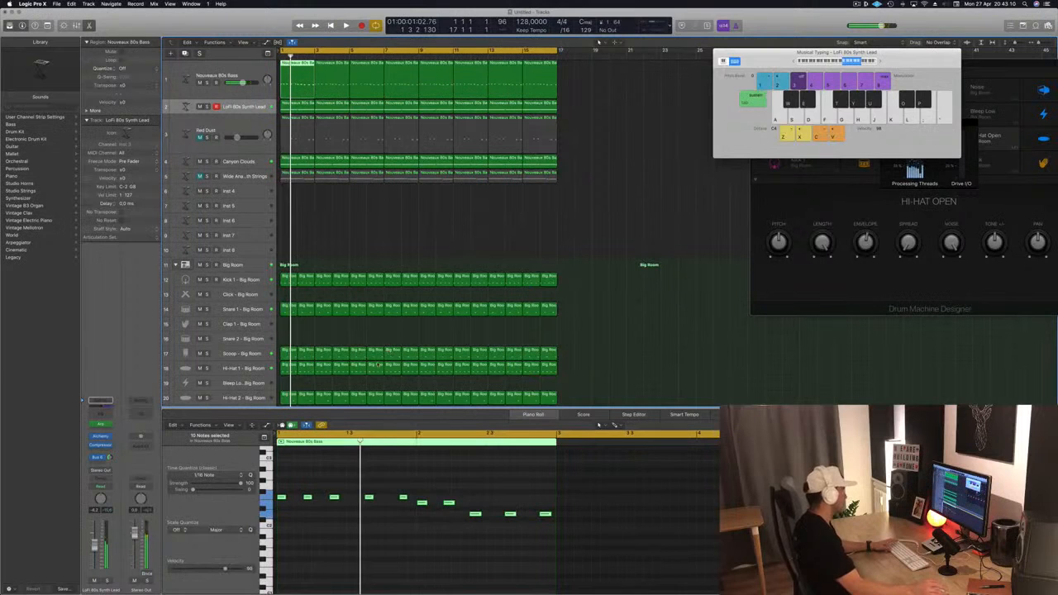
Try the eighth-note bass doubling again without the overlapping note at bar 2, and undo it after listening.
{"action": "key", "text": "space"}
{"action": "left_click", "coordinate": [393, 556]}
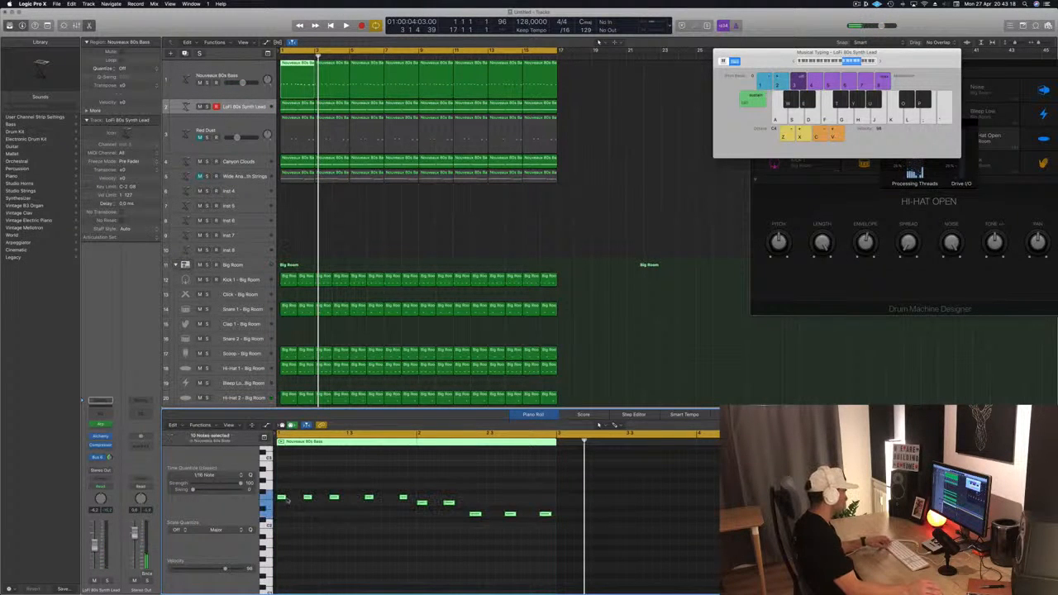
{"action": "left_click_drag", "start_coordinate": [281, 497], "coordinate": [299, 498]}
{"action": "key", "text": "space"}
{"action": "left_click_drag", "start_coordinate": [430, 473], "coordinate": [421, 499]}
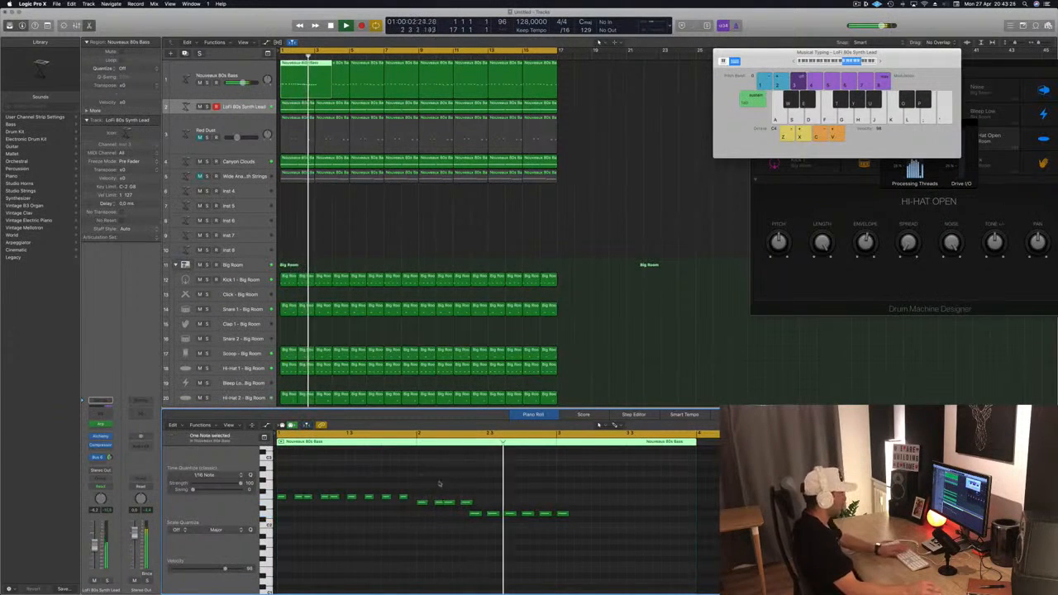
{"action": "left_click_drag", "start_coordinate": [441, 502], "coordinate": [442, 504]}
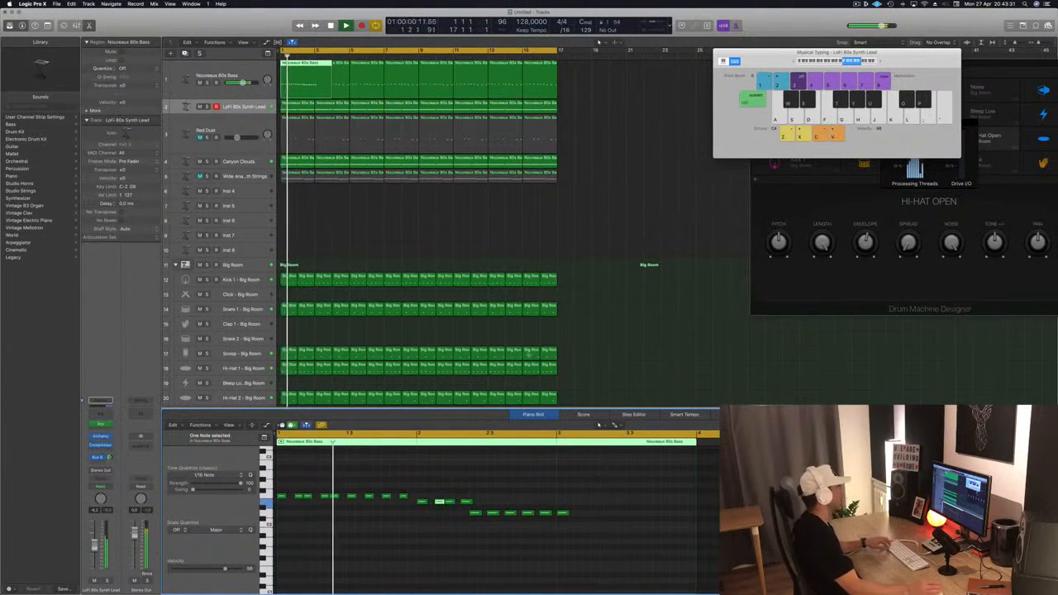
{"action": "key", "text": "super+z"}
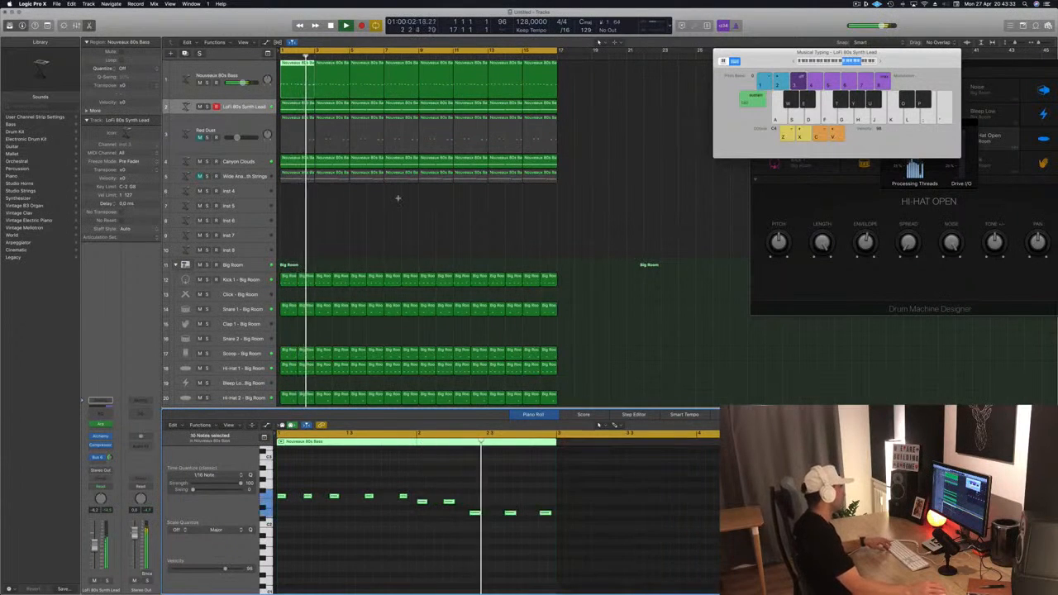
Restart playback from the beginning, clear the region selection, and unmute the Red Dust track.
{"action": "key", "text": "Return"}
{"action": "left_click", "coordinate": [349, 231]}
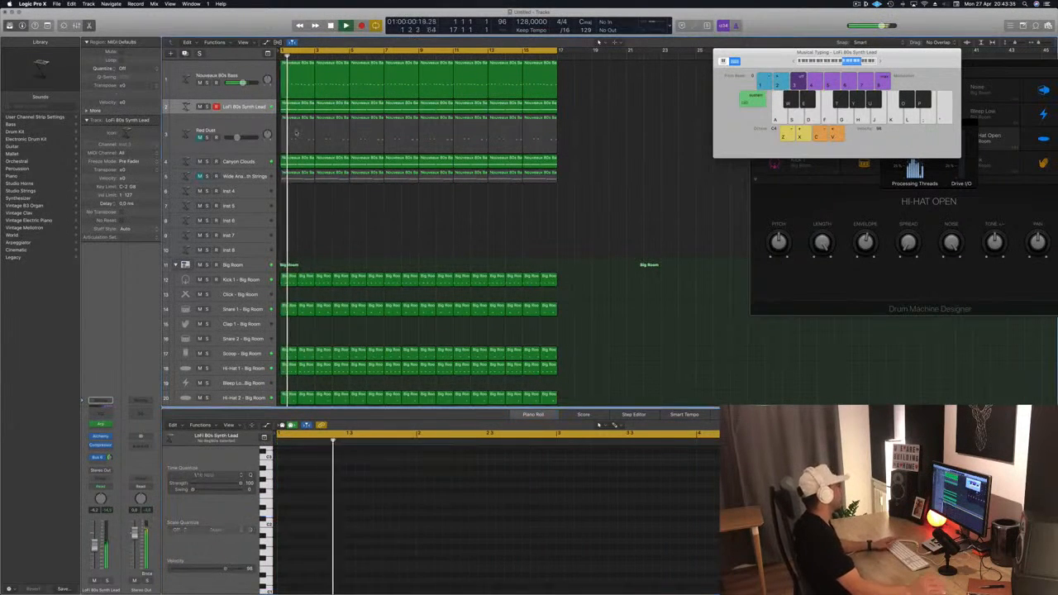
{"action": "left_click", "coordinate": [231, 128]}
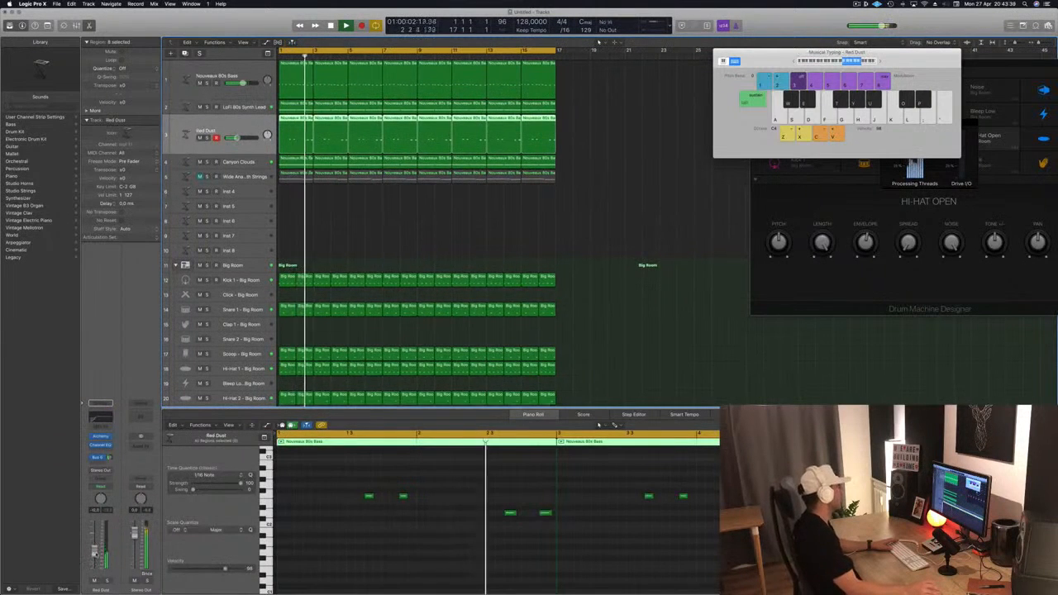
Duplicate the Canyon Clouds track with its settings and move its first region onto the copy.
{"action": "left_click", "coordinate": [256, 162]}
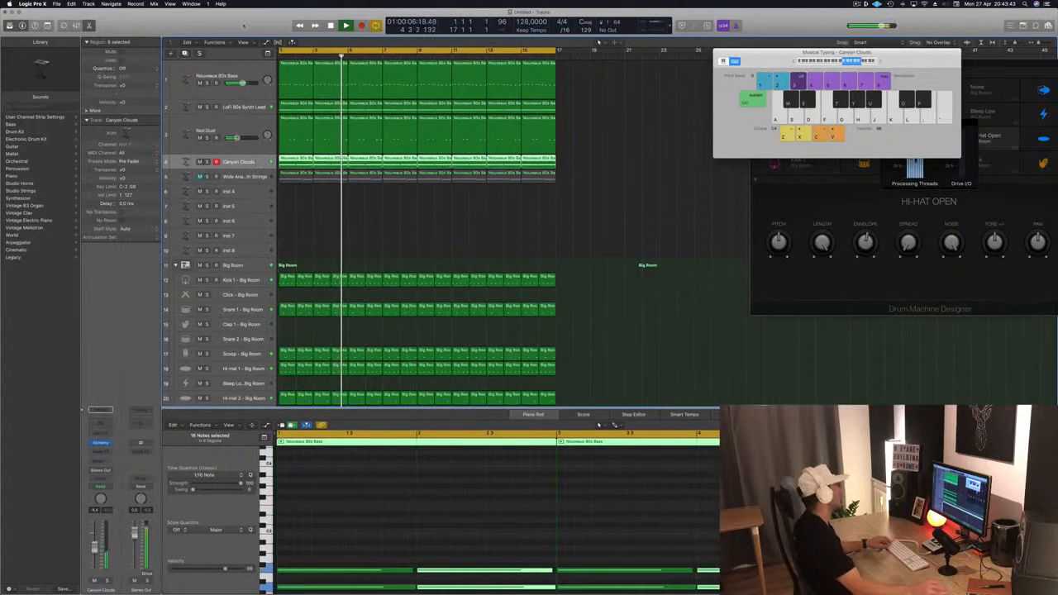
{"action": "key", "text": "super+d"}
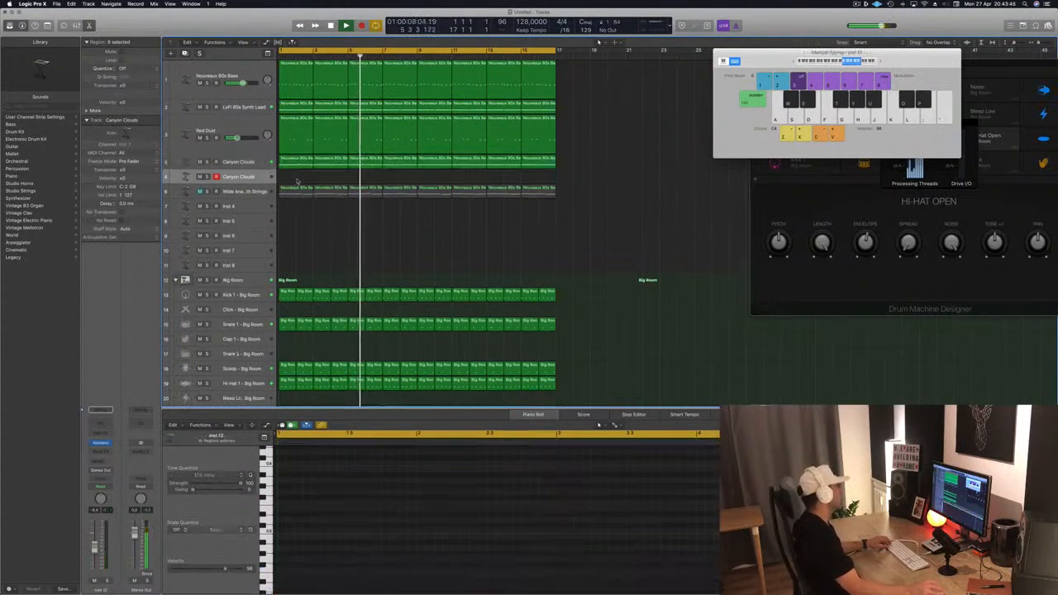
{"action": "left_click_drag", "start_coordinate": [299, 163], "coordinate": [299, 176]}
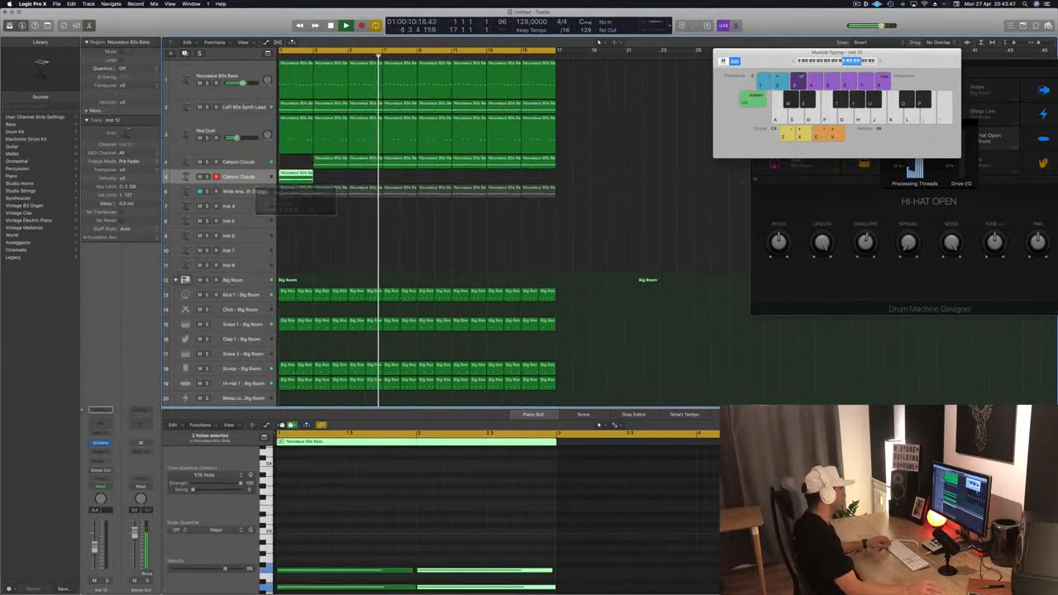
Shorten all four notes in the duplicated track's region, place them on beat 3 of each bar, and play the result.
{"action": "scroll", "coordinate": [330, 451], "scroll_direction": "down", "scroll_amount": 5}
{"action": "scroll", "coordinate": [331, 453], "scroll_direction": "up", "scroll_amount": 1}
{"action": "left_click_drag", "start_coordinate": [335, 466], "coordinate": [358, 527]}
{"action": "scroll", "coordinate": [539, 496], "scroll_direction": "down", "scroll_amount": 5}
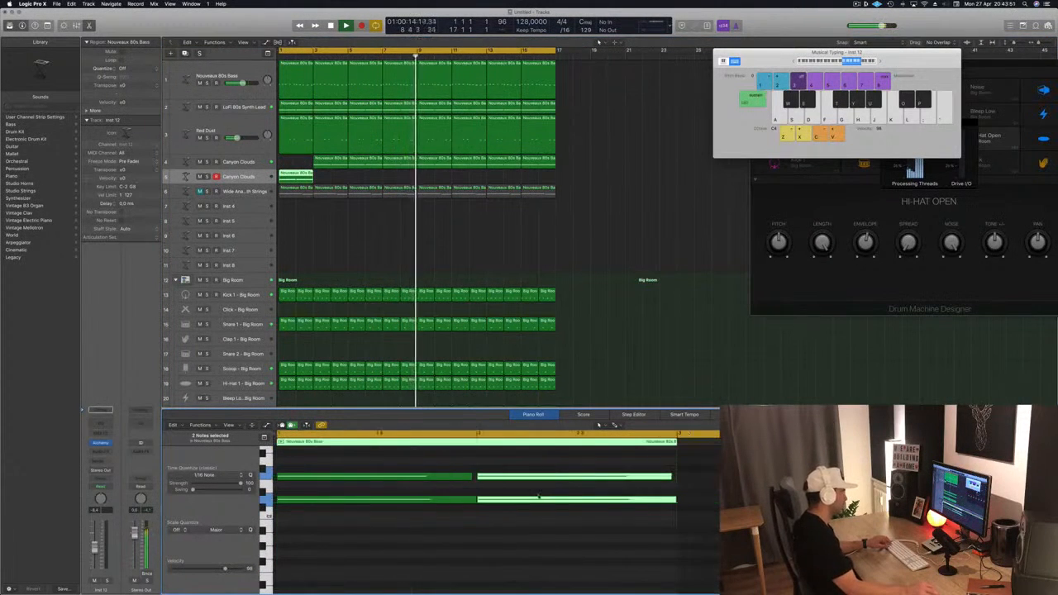
{"action": "left_click_drag", "start_coordinate": [422, 465], "coordinate": [481, 532]}
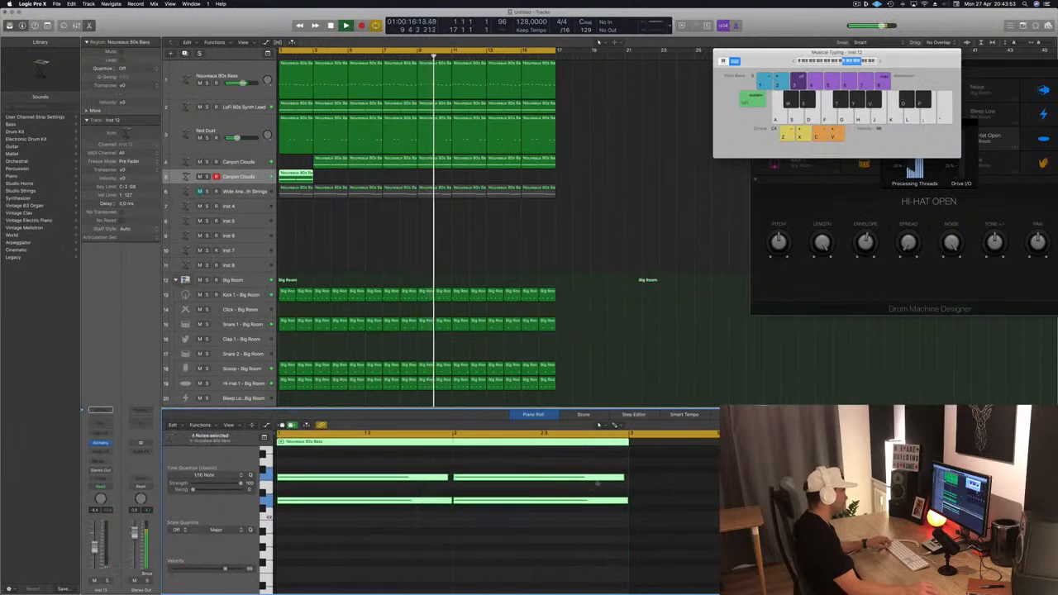
{"action": "left_click_drag", "start_coordinate": [619, 478], "coordinate": [555, 477]}
{"action": "key", "text": "space"}
{"action": "key", "text": "space"}
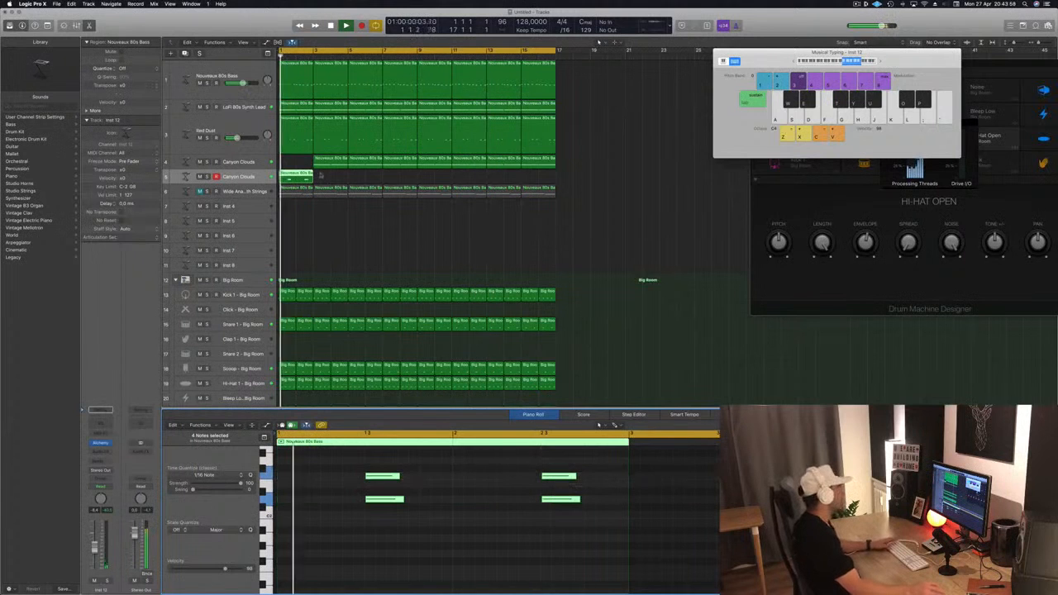
Copy the following Canyon Clouds region back to bar 1 of the original track and mute that track.
{"action": "left_click_drag", "start_coordinate": [330, 165], "coordinate": [295, 166]}
{"action": "key", "text": "space"}
{"action": "key", "text": "space"}
{"action": "left_click", "coordinate": [208, 163]}
{"action": "left_click", "coordinate": [207, 163]}
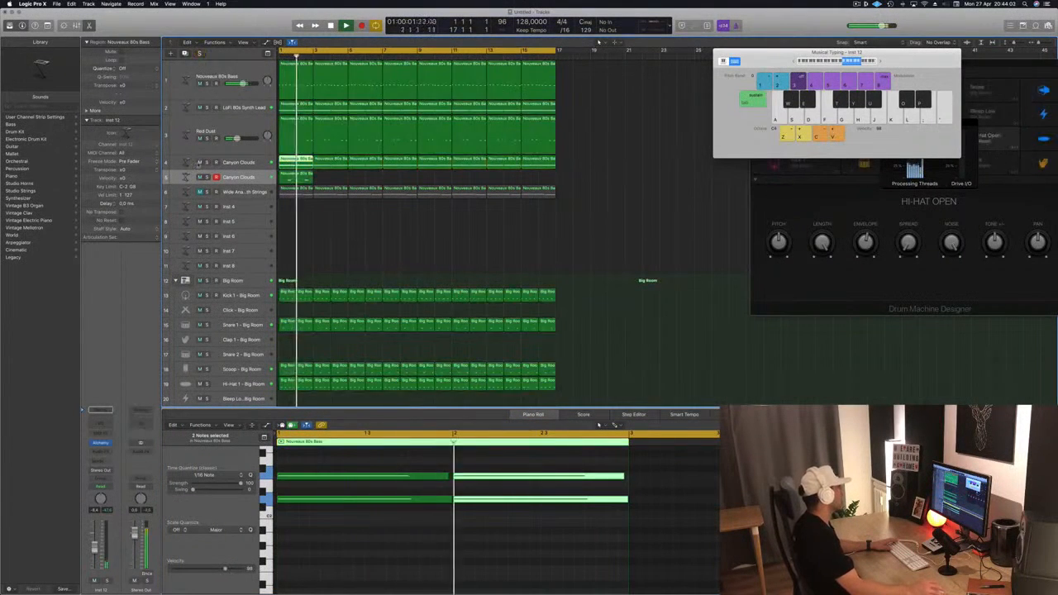
{"action": "left_click", "coordinate": [200, 163]}
{"action": "key", "text": "space"}
{"action": "key", "text": "space"}
Transpose the four short notes in the duplicated Canyon Clouds track's region up an octave.
{"action": "left_click", "coordinate": [291, 176]}
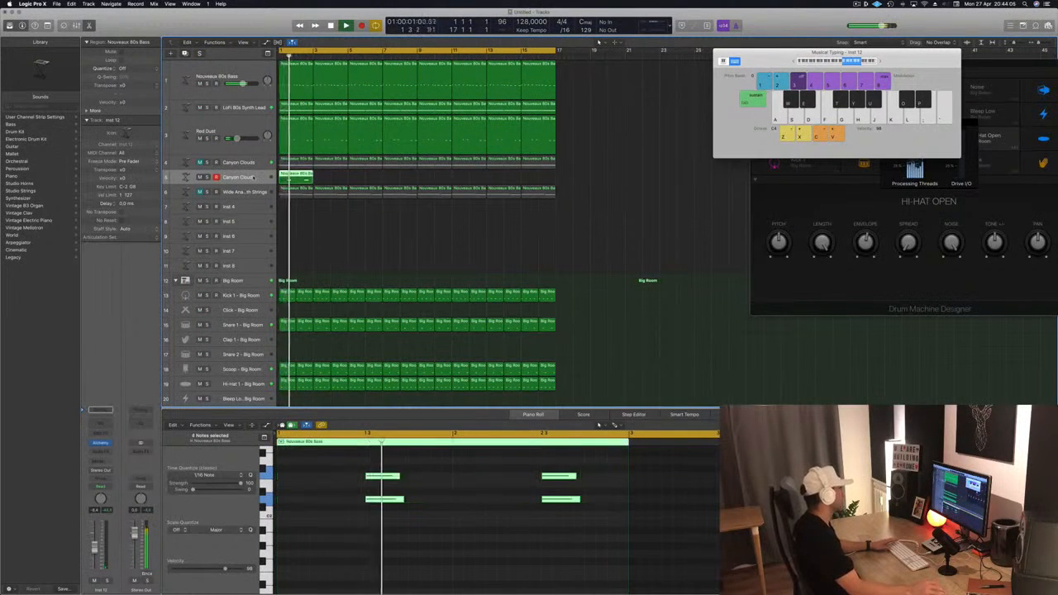
{"action": "key", "text": "space"}
{"action": "key", "text": "space"}
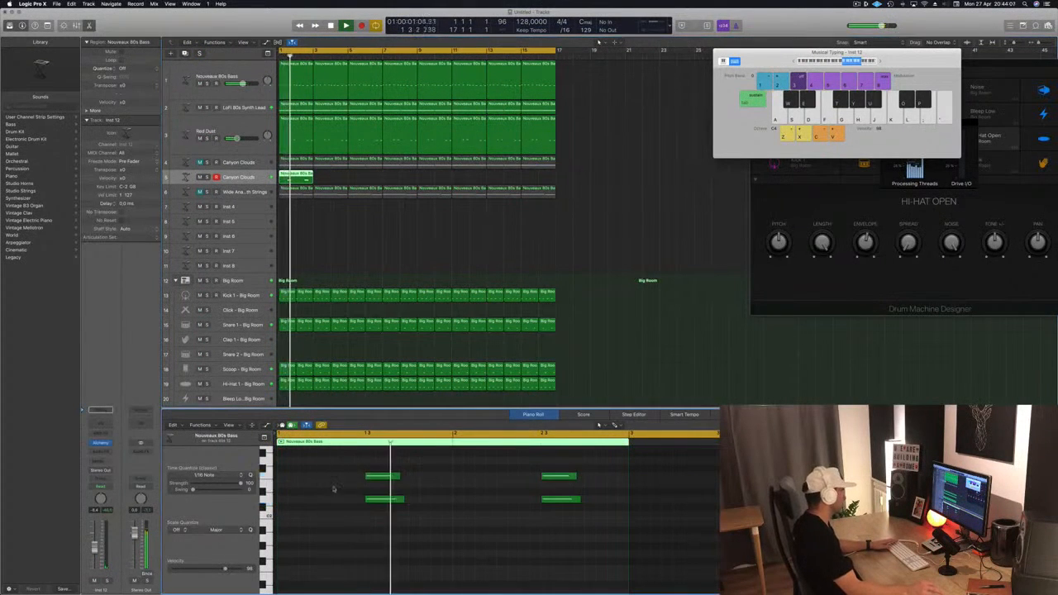
{"action": "key", "text": "alt+shift+Up"}
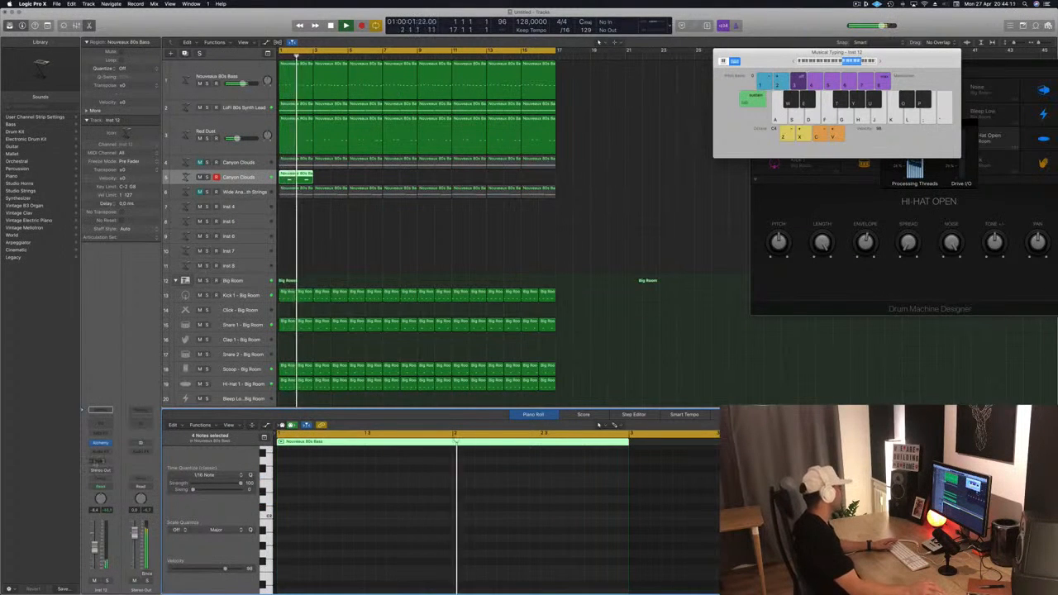
Add a send to Bus 12 (Reverb) on the duplicated Canyon Clouds track.
{"action": "left_click", "coordinate": [100, 463]}
{"action": "mouse_move", "coordinate": [100, 474]}
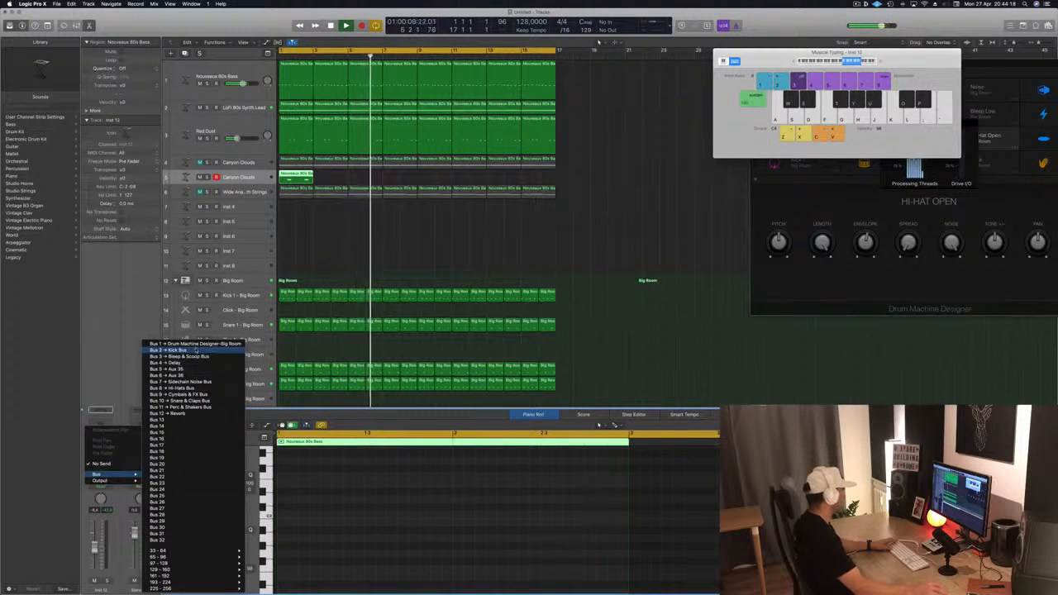
{"action": "left_click", "coordinate": [186, 413]}
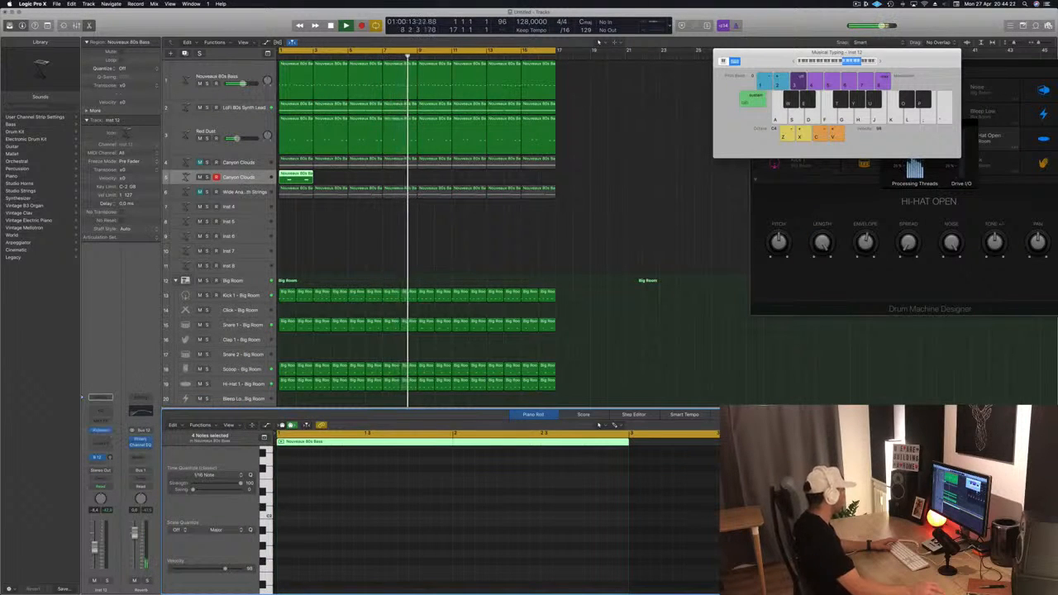
Check the send destinations on the duplicated Canyon Clouds and LoFi 80s Synth Lead tracks.
{"action": "left_click", "coordinate": [105, 457]}
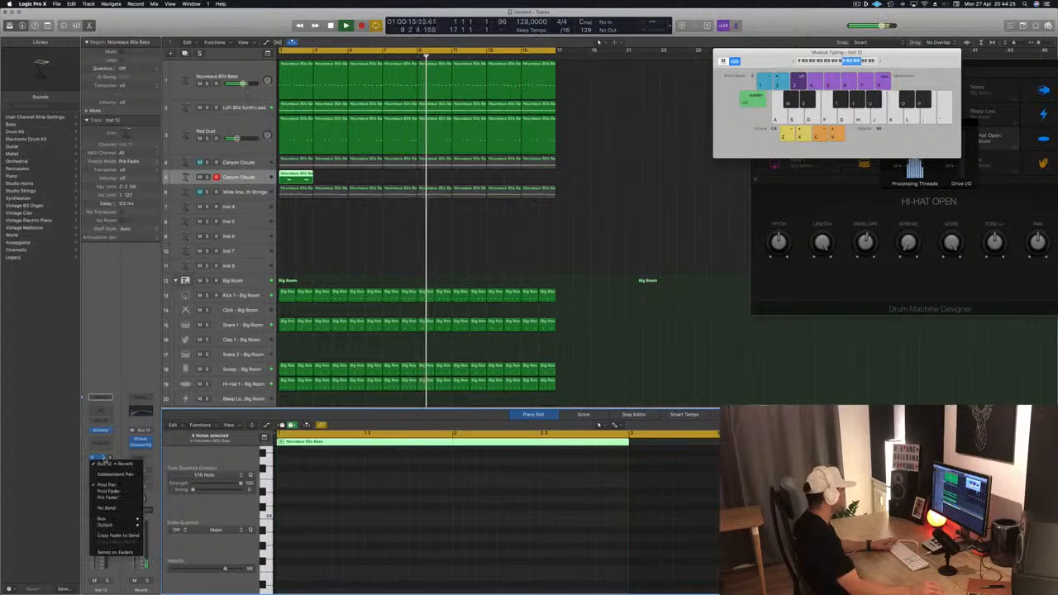
{"action": "left_click", "coordinate": [347, 251]}
{"action": "left_click", "coordinate": [243, 113]}
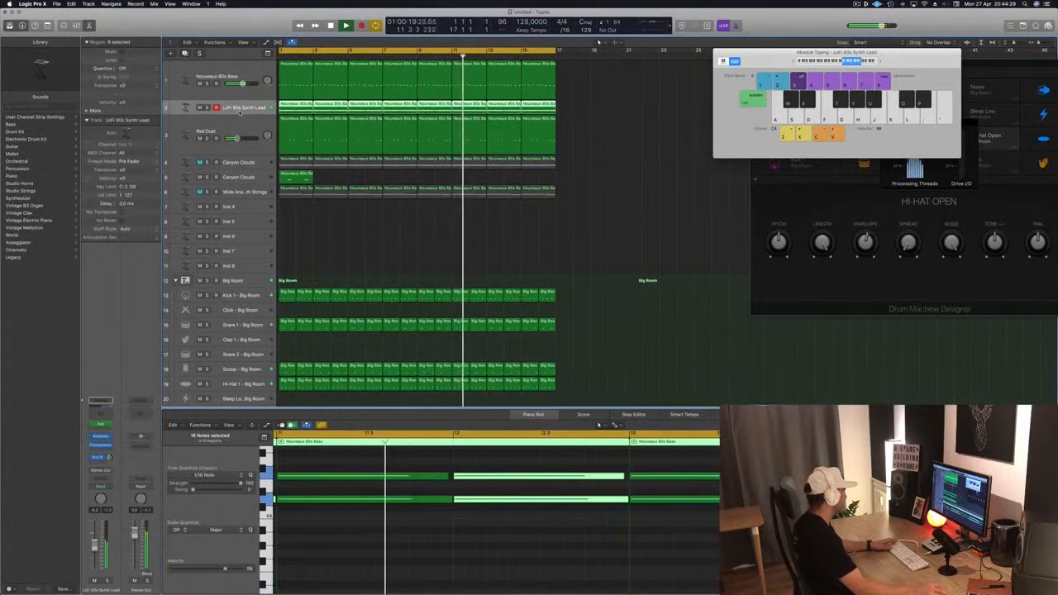
{"action": "left_click", "coordinate": [98, 457]}
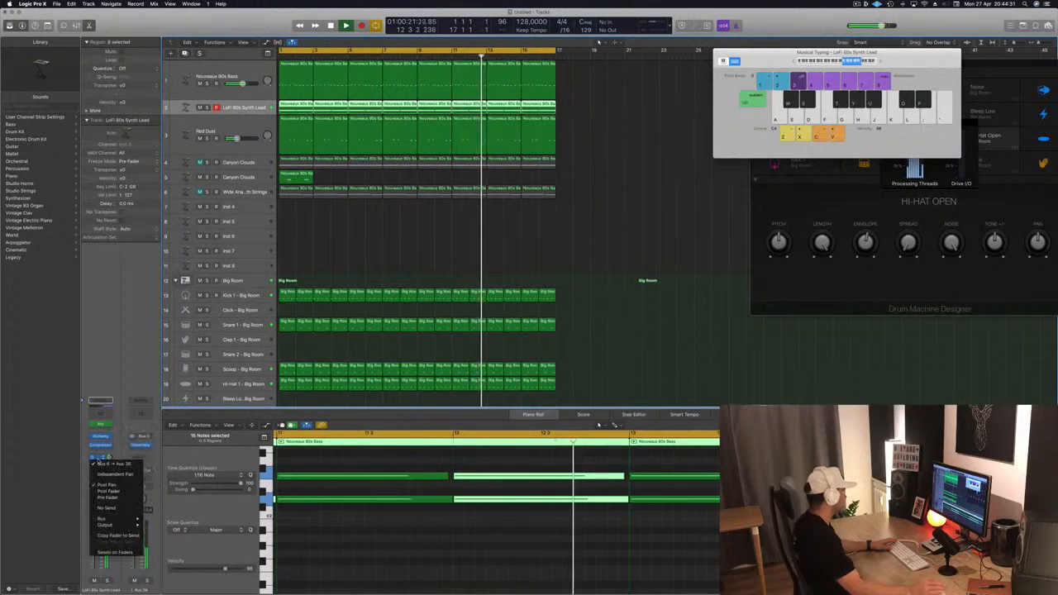
{"action": "left_click", "coordinate": [334, 218]}
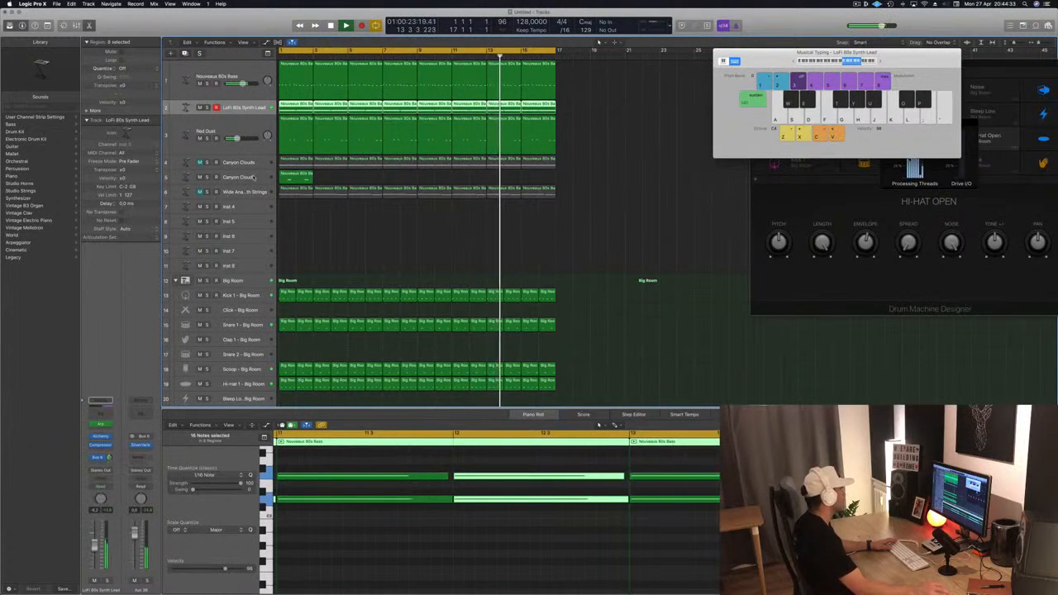
Change the duplicated Canyon Clouds track's send to Bus 6 (Aux 36).
{"action": "left_click", "coordinate": [240, 177]}
{"action": "left_click", "coordinate": [100, 457]}
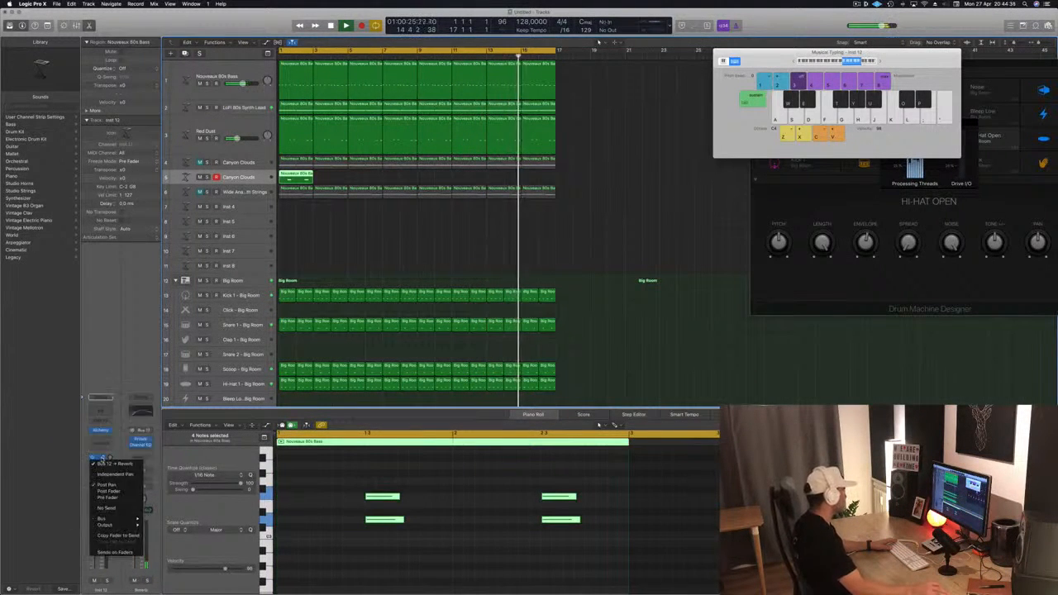
{"action": "mouse_move", "coordinate": [103, 518]}
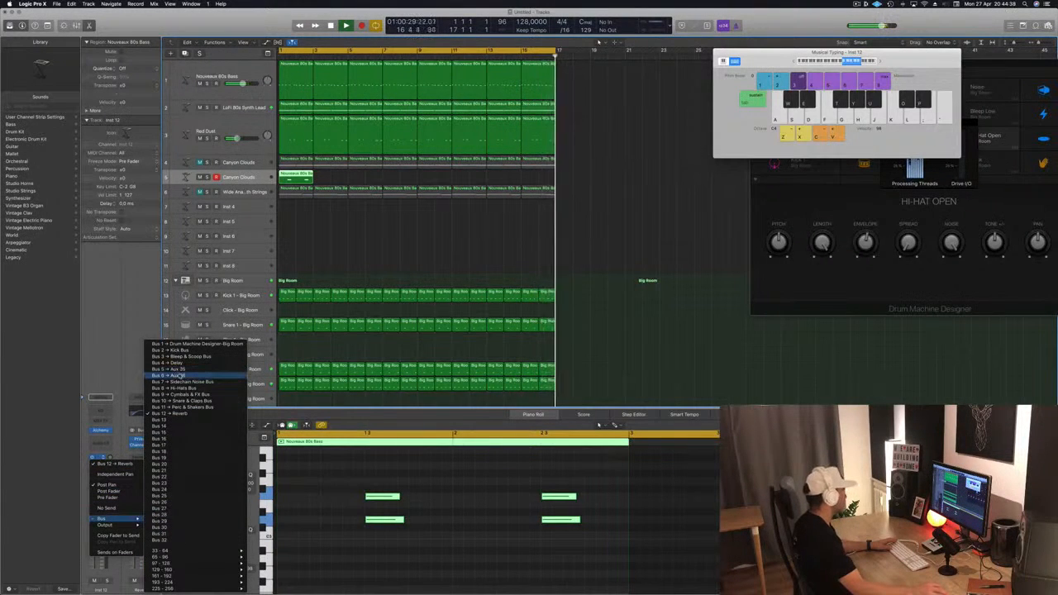
{"action": "left_click", "coordinate": [174, 375]}
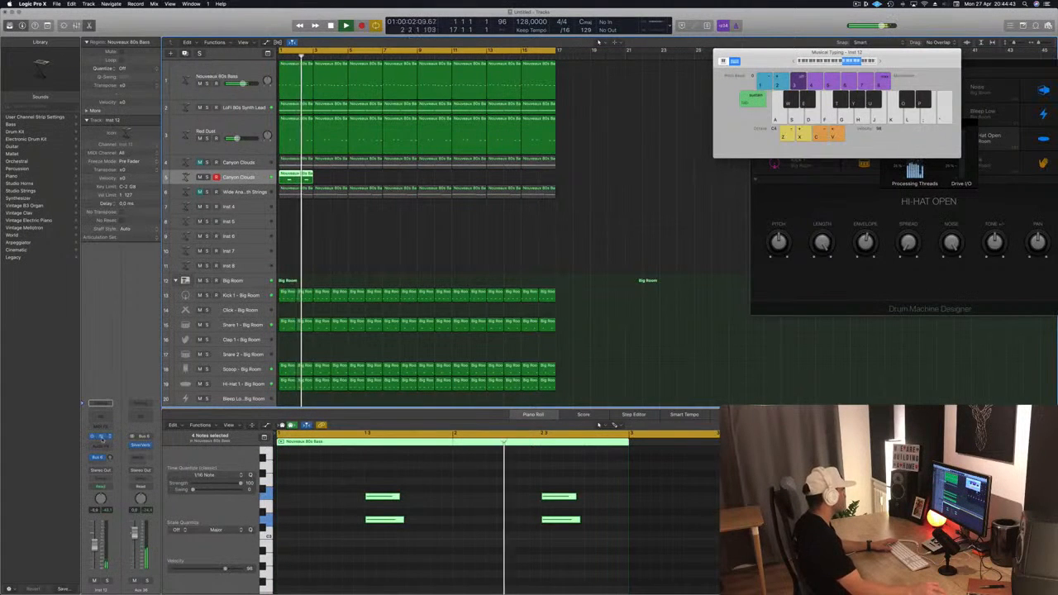
Open the duplicated track's Alchemy window, move it off the tracks, and copy the two-bar region repeatedly to fill 16 bars.
{"action": "left_click", "coordinate": [100, 436]}
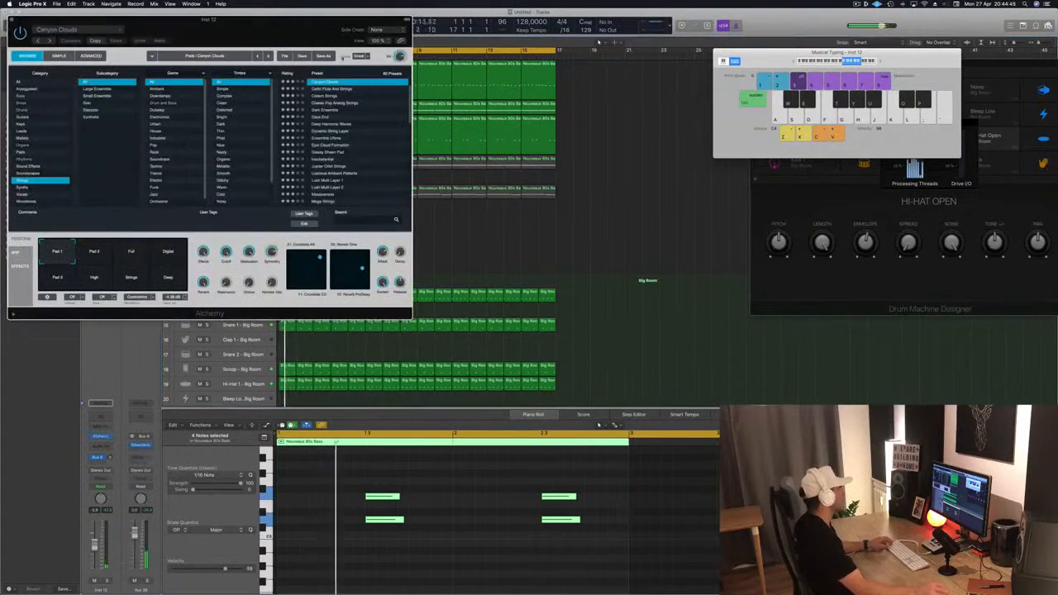
{"action": "left_click_drag", "start_coordinate": [132, 20], "coordinate": [756, 104]}
{"action": "left_click_drag", "start_coordinate": [298, 176], "coordinate": [332, 181]}
{"action": "mouse_move", "coordinate": [362, 180]}
{"action": "left_mouse_down"}
{"action": "mouse_move", "coordinate": [304, 179]}
{"action": "mouse_move", "coordinate": [375, 181]}
{"action": "left_mouse_up"}
{"action": "left_click_drag", "start_coordinate": [438, 182], "coordinate": [313, 178]}
{"action": "mouse_move", "coordinate": [439, 182]}
{"action": "left_mouse_down"}
{"action": "mouse_move", "coordinate": [302, 180]}
{"action": "mouse_move", "coordinate": [440, 181]}
{"action": "left_mouse_up"}
Load the Antarctic Sun preset from the Keys category into the duplicated Canyon Clouds track's Alchemy and listen to it.
{"action": "key", "text": "space"}
{"action": "left_click_drag", "start_coordinate": [791, 115], "coordinate": [527, 151]}
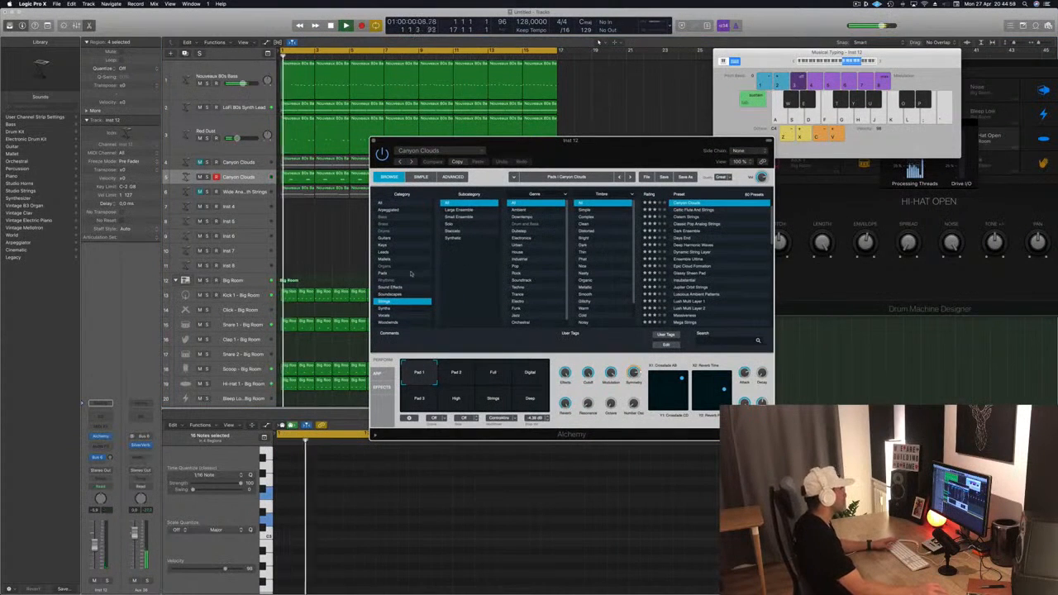
{"action": "left_click", "coordinate": [384, 245]}
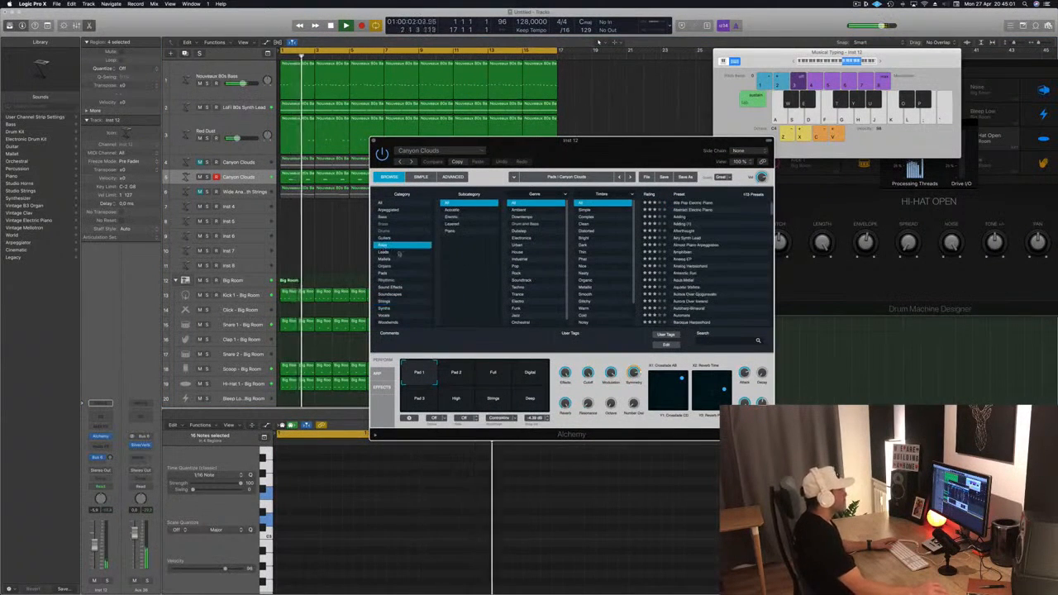
{"action": "left_click", "coordinate": [694, 273]}
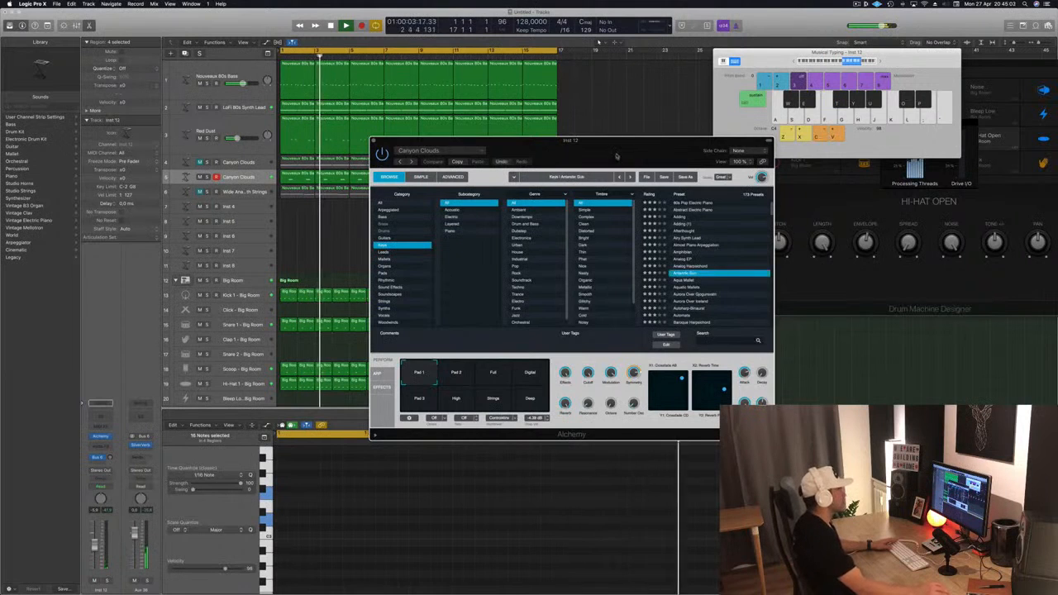
{"action": "left_click_drag", "start_coordinate": [616, 155], "coordinate": [708, 143]}
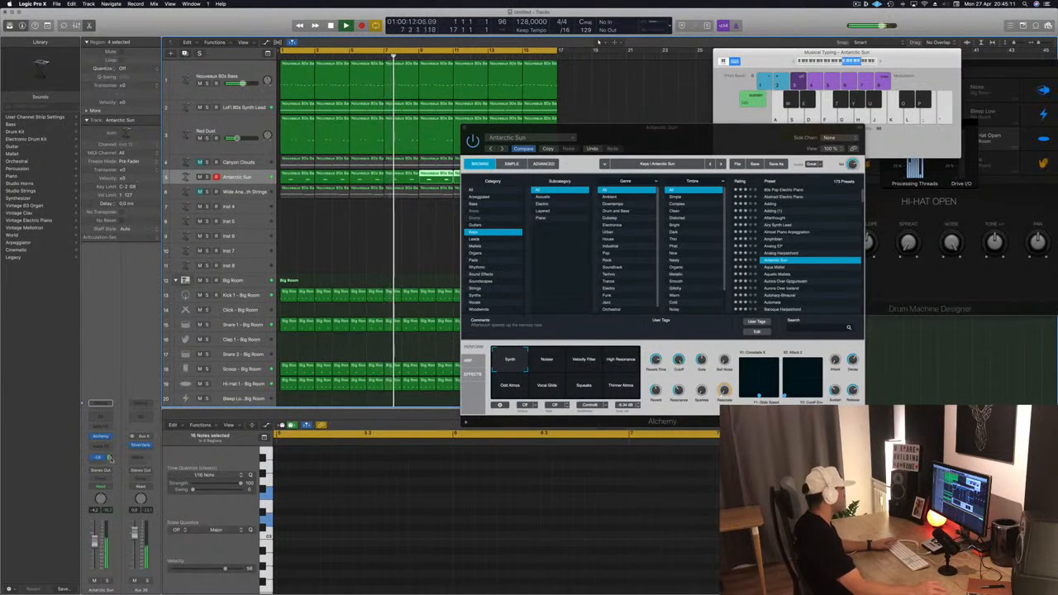
Insert a stereo Compressor after the reverb on Aux 36 and move its window toward the middle.
{"action": "left_click", "coordinate": [142, 451]}
{"action": "mouse_move", "coordinate": [155, 467]}
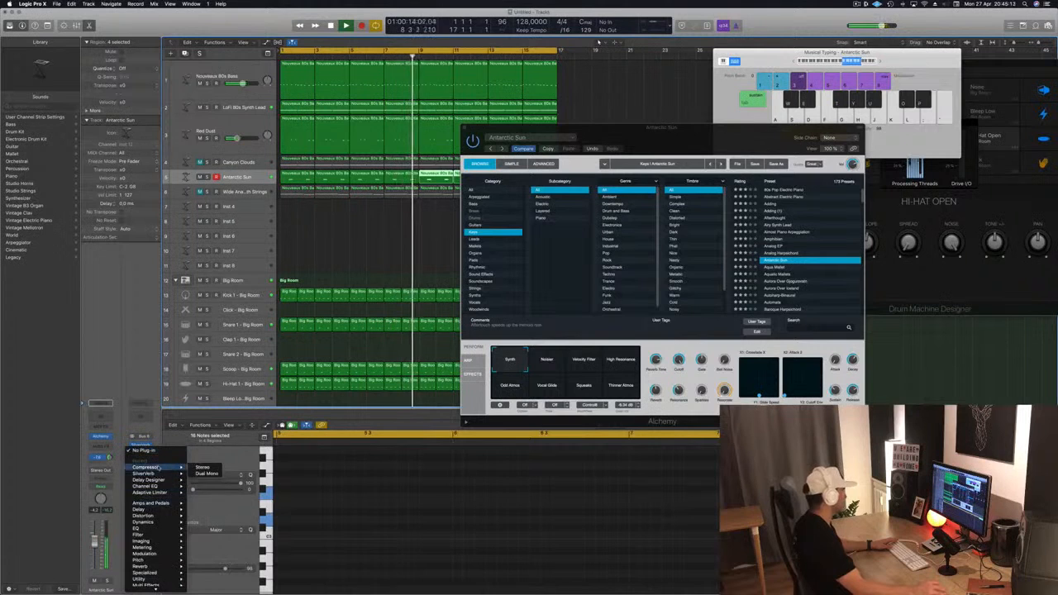
{"action": "left_click", "coordinate": [204, 468]}
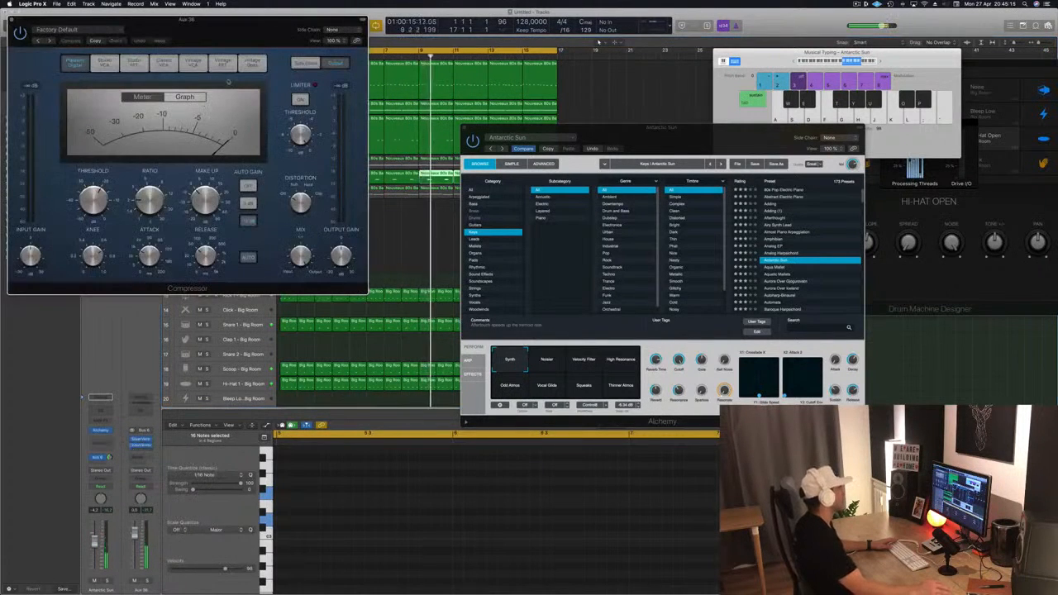
{"action": "left_click_drag", "start_coordinate": [331, 73], "coordinate": [504, 164]}
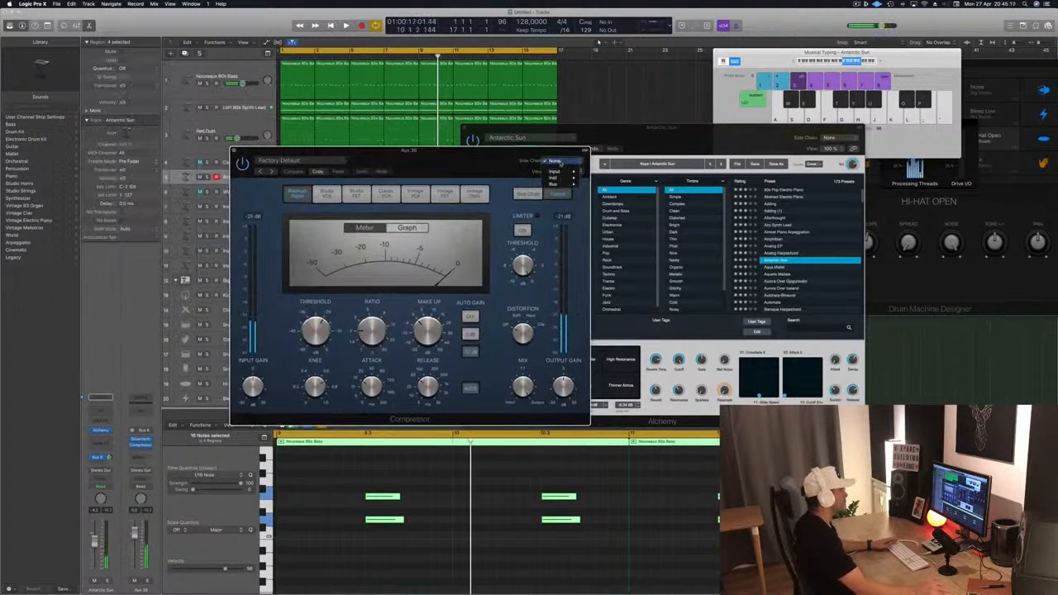
Set the Aux 36 Compressor's side chain to Bus 6 and play the arrangement to hear it.
{"action": "mouse_move", "coordinate": [562, 185]}
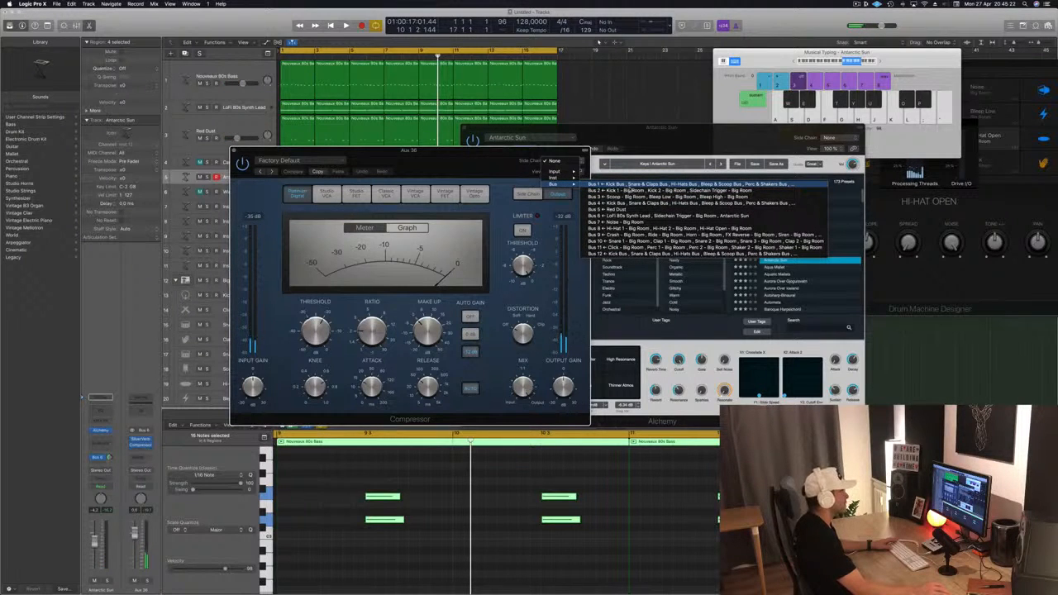
{"action": "left_click", "coordinate": [644, 216]}
{"action": "left_click_drag", "start_coordinate": [466, 167], "coordinate": [551, 181]}
{"action": "key", "text": "space"}
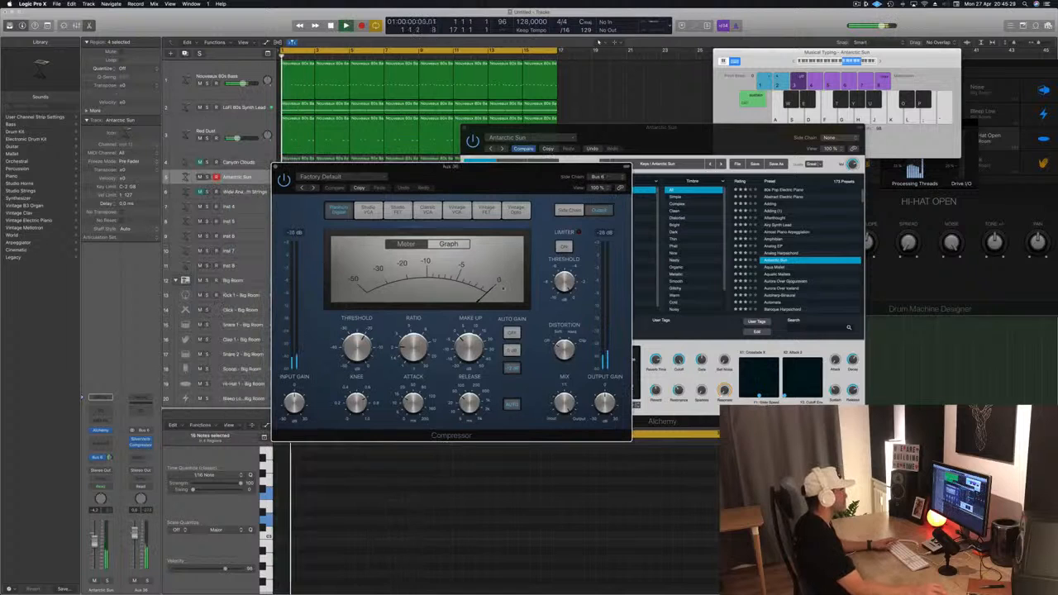
{"action": "left_click_drag", "start_coordinate": [468, 188], "coordinate": [606, 251]}
{"action": "key", "text": "space"}
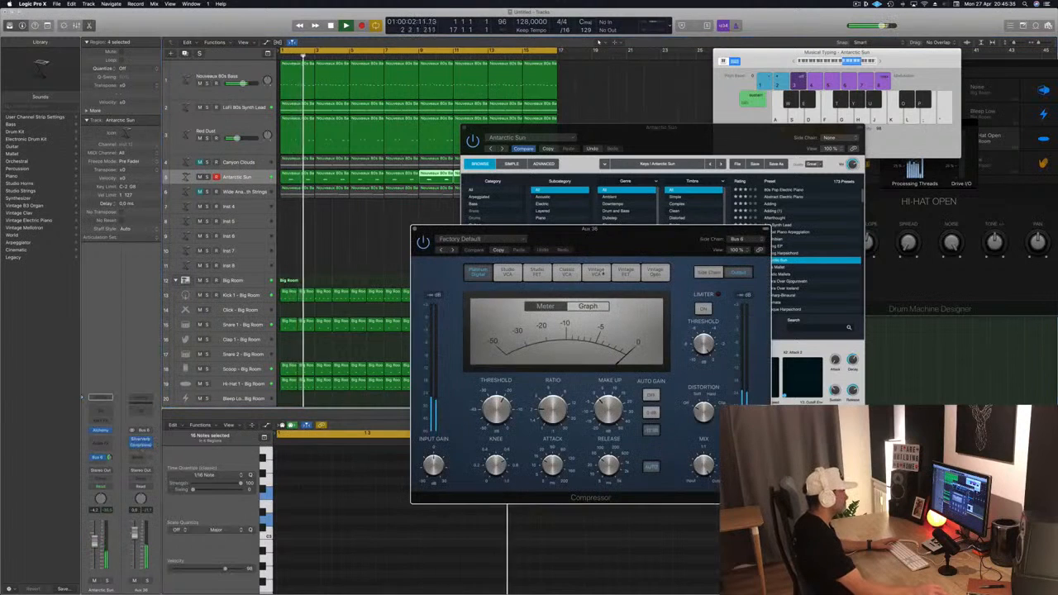
Change the Aux 36 Compressor's side chain source to Bus 8 (Hi-Hats), move its window aside and replay from the start.
{"action": "left_click", "coordinate": [735, 239]}
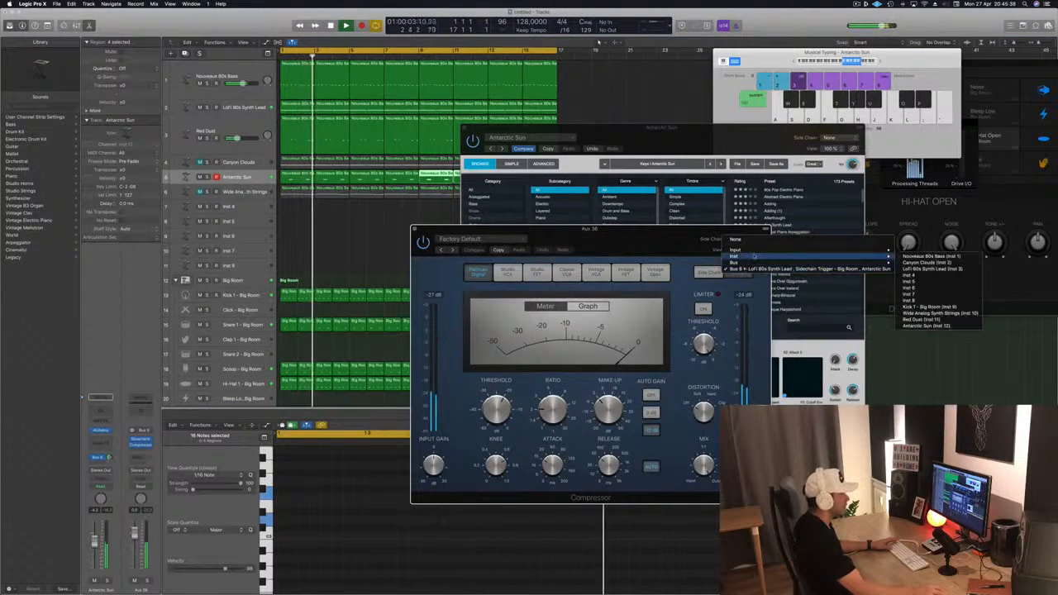
{"action": "mouse_move", "coordinate": [735, 263]}
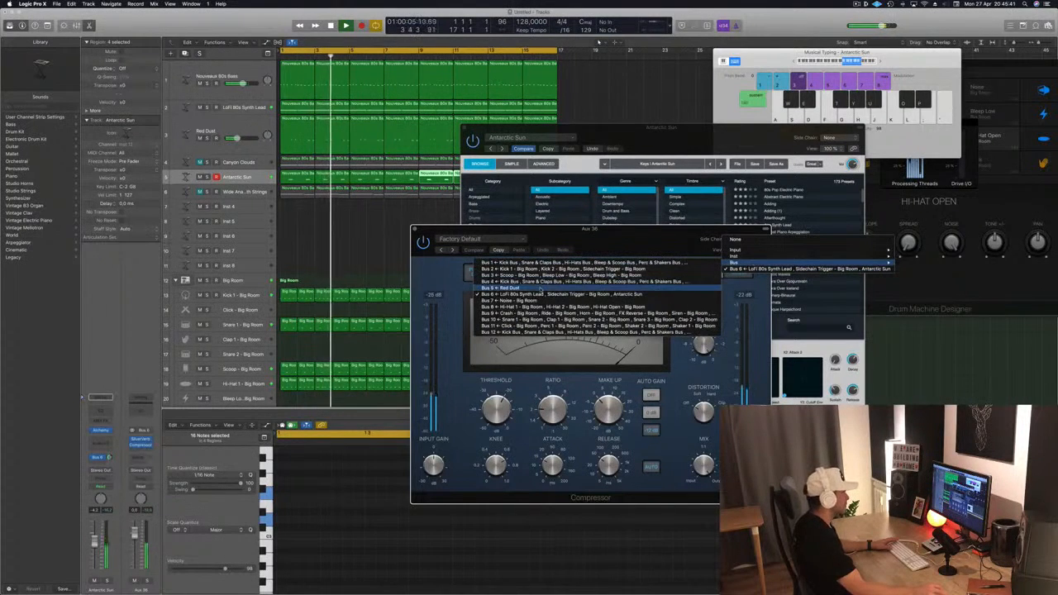
{"action": "left_click", "coordinate": [563, 306]}
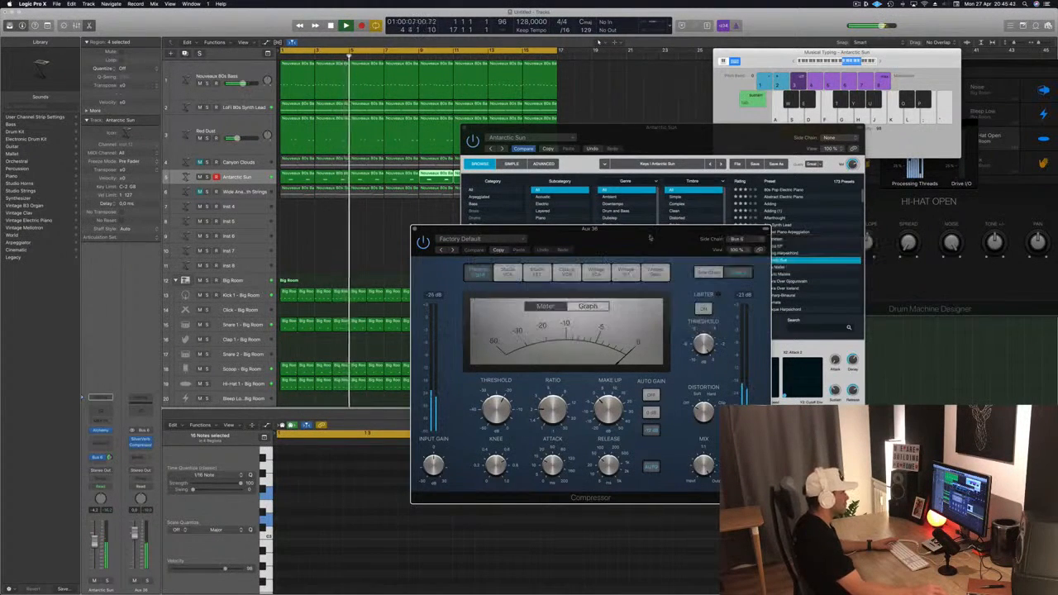
{"action": "left_click_drag", "start_coordinate": [641, 239], "coordinate": [613, 242]}
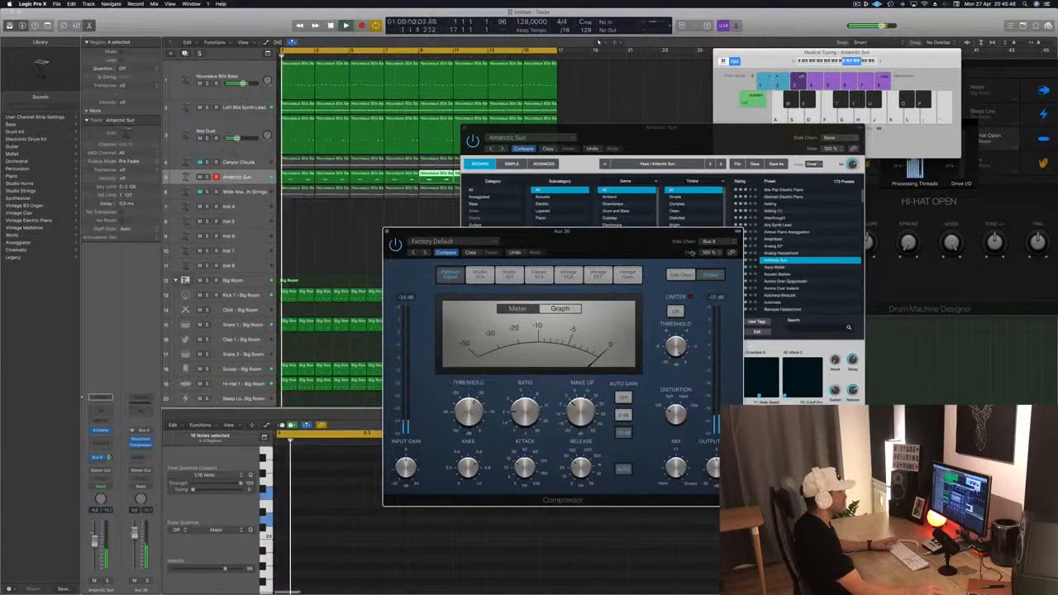
{"action": "left_click", "coordinate": [708, 242]}
{"action": "mouse_move", "coordinate": [707, 265]}
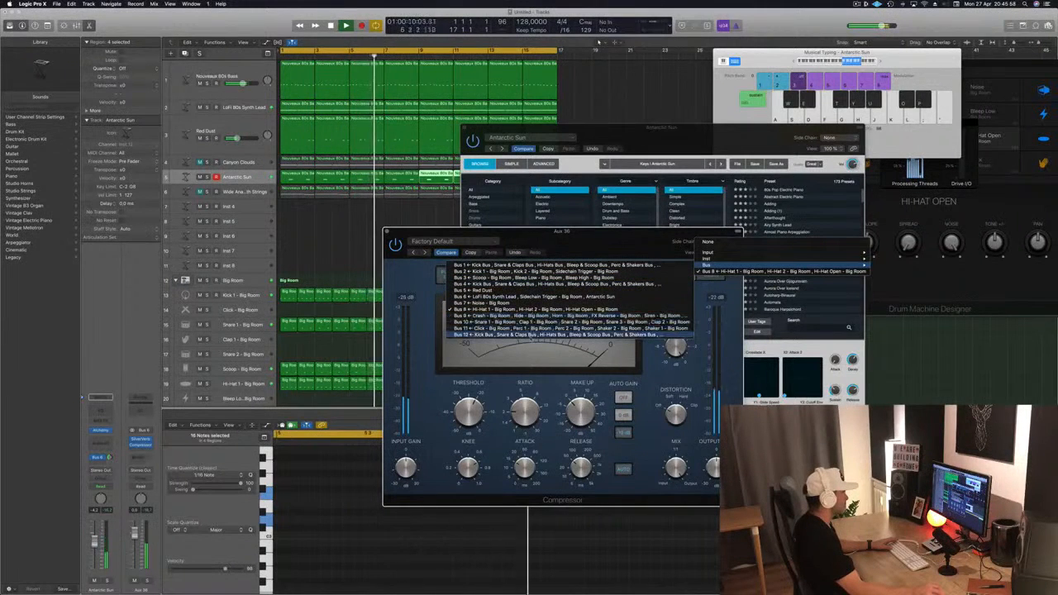
{"action": "left_click", "coordinate": [554, 238]}
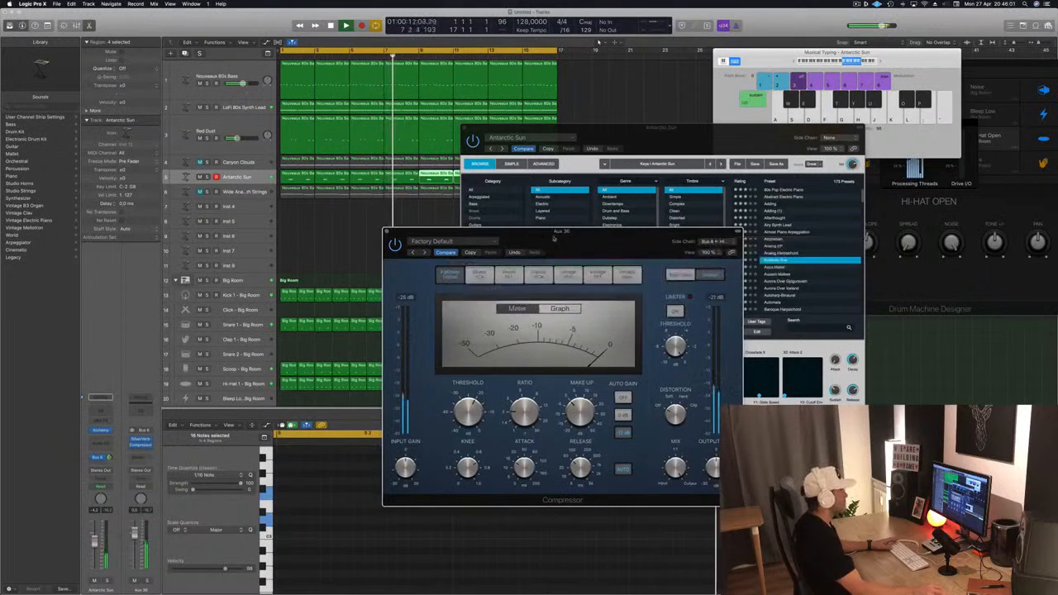
{"action": "left_click_drag", "start_coordinate": [554, 239], "coordinate": [611, 217]}
{"action": "key", "text": "Return"}
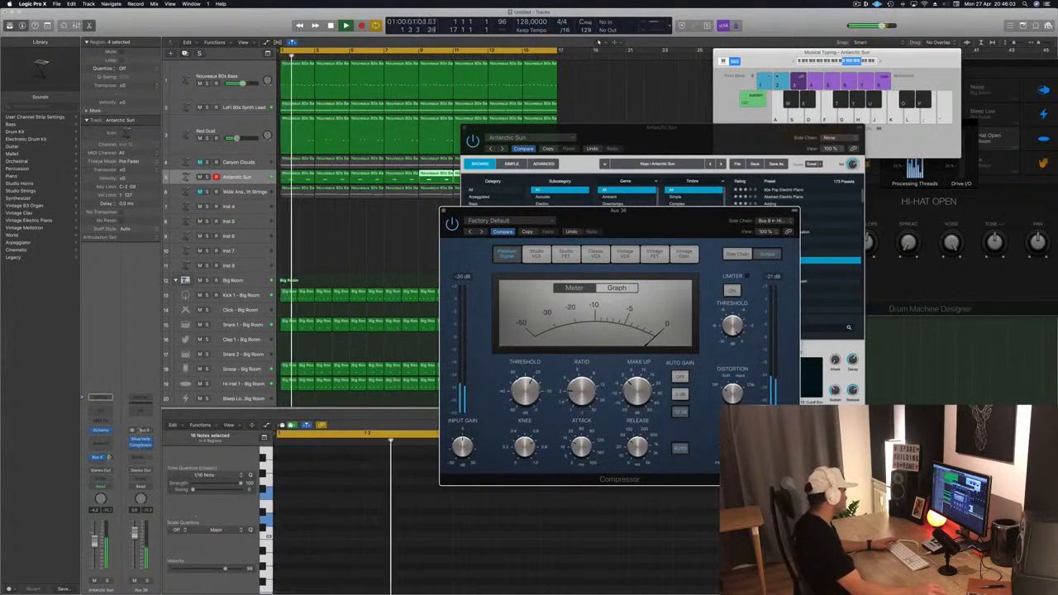
{"action": "left_click_drag", "start_coordinate": [579, 220], "coordinate": [673, 217]}
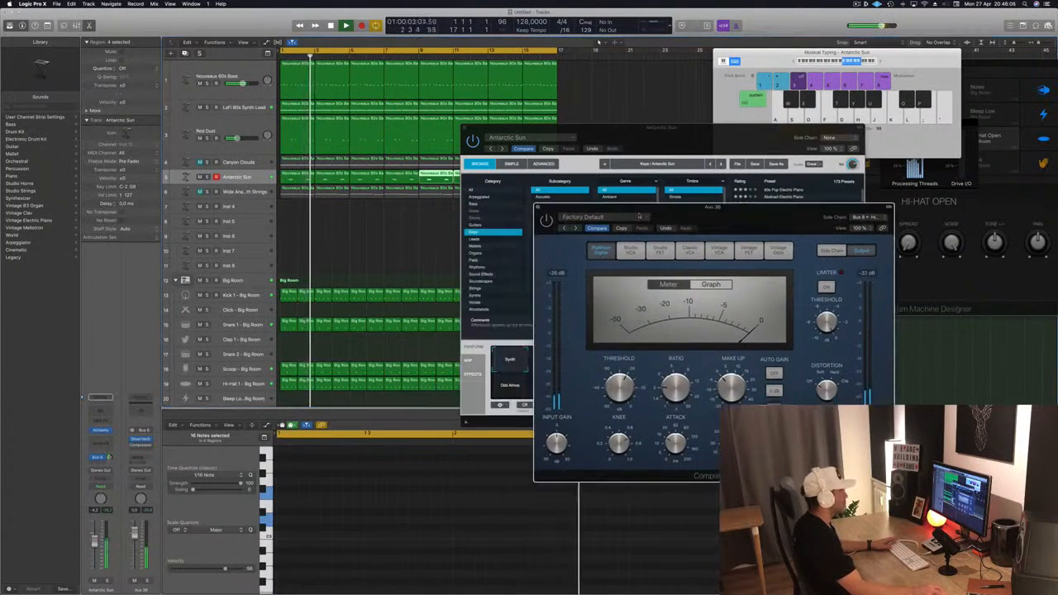
{"action": "key", "text": "Return"}
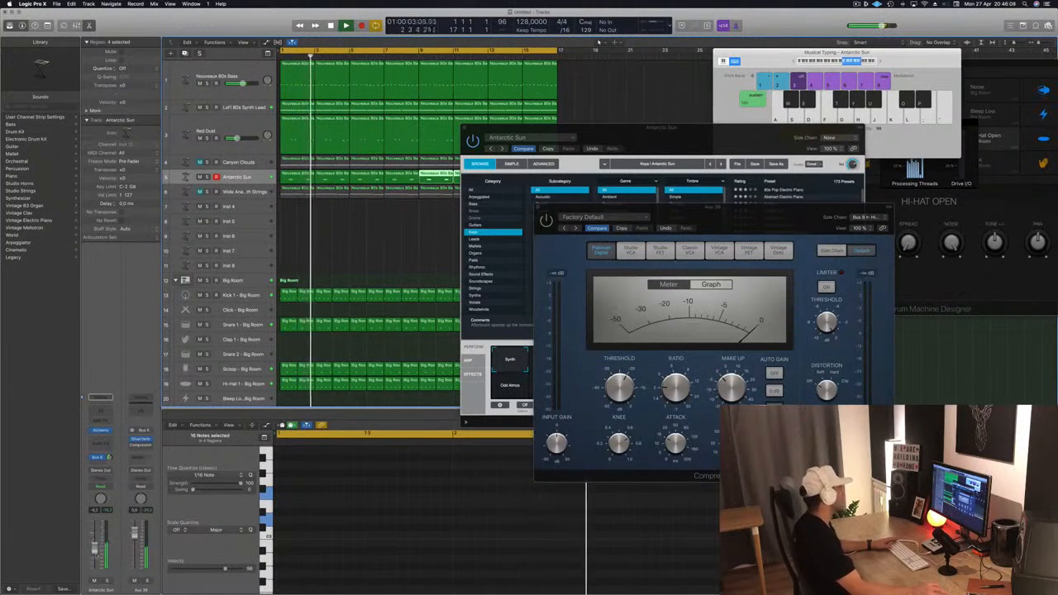
Load the Keys preset Aurora Over Gjogurvatn in the Antarctic Sun track's Alchemy and raise the track volume slightly.
{"action": "left_click_drag", "start_coordinate": [721, 143], "coordinate": [761, 103]}
{"action": "key", "text": "Return"}
{"action": "left_click", "coordinate": [676, 301]}
{"action": "left_click_drag", "start_coordinate": [94, 549], "coordinate": [95, 543]}
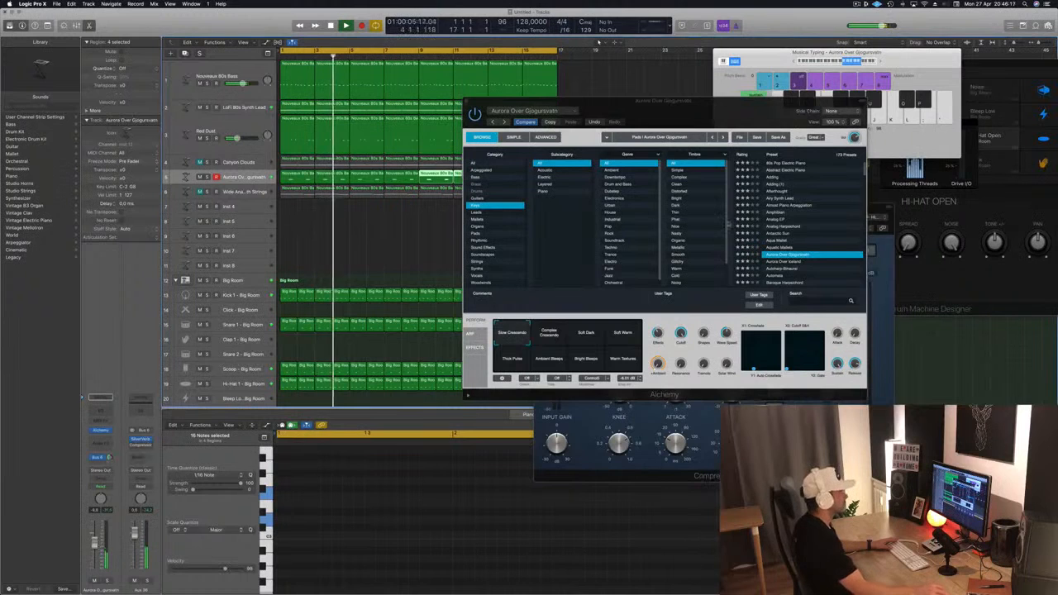
Audition the preset's Complex Crescendo, Soft Dark, Warm Textures and Ambient Bleeps variations, choose Thick Pulse and rebalance the track volume.
{"action": "scroll", "coordinate": [819, 224], "scroll_direction": "down", "scroll_amount": 2}
{"action": "left_click", "coordinate": [548, 334]}
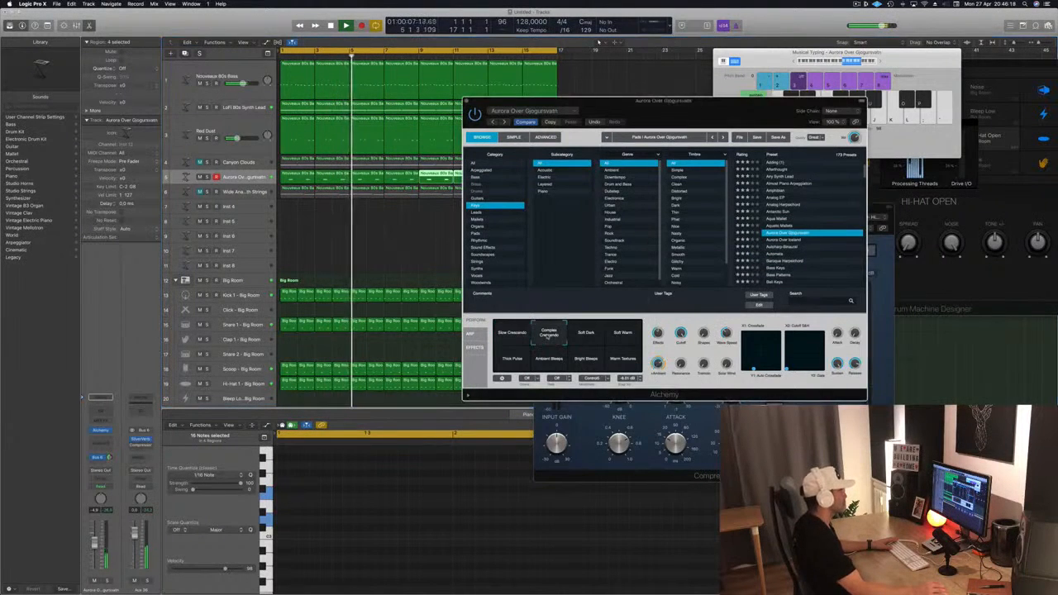
{"action": "left_click", "coordinate": [585, 334]}
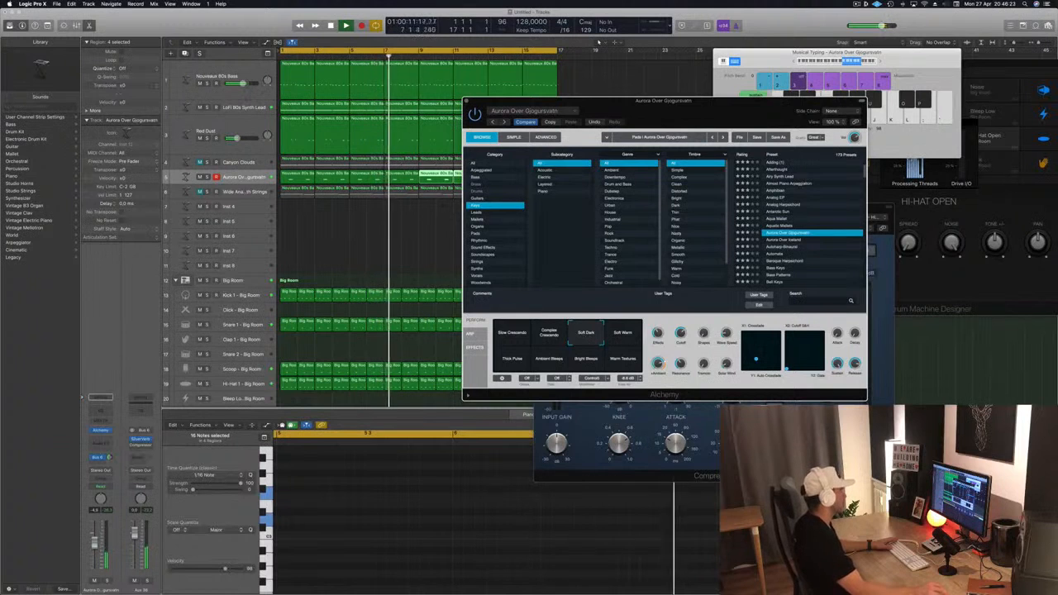
{"action": "left_click_drag", "start_coordinate": [93, 542], "coordinate": [93, 536]}
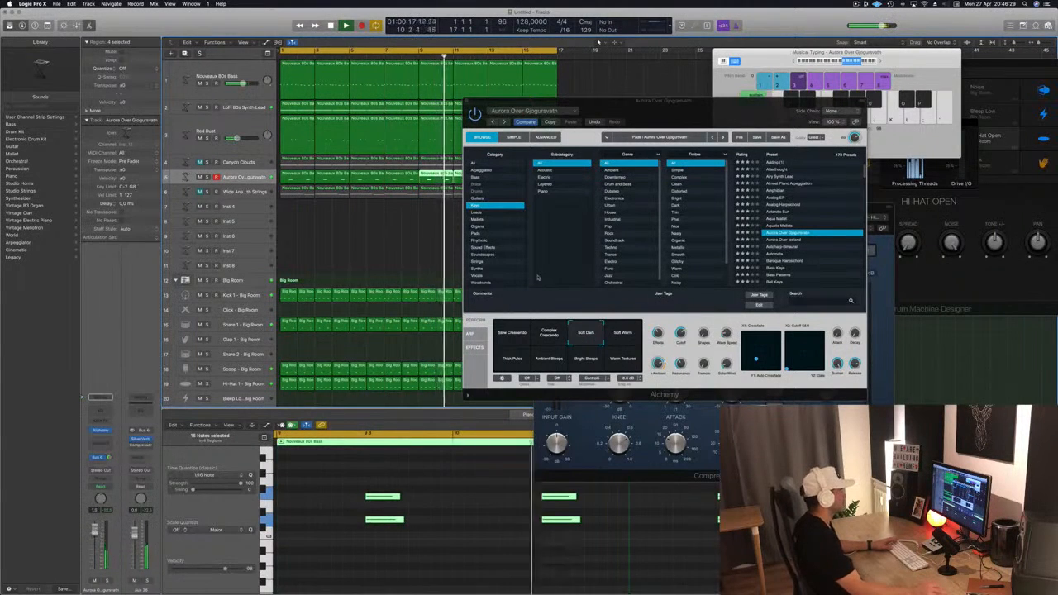
{"action": "left_click", "coordinate": [604, 358]}
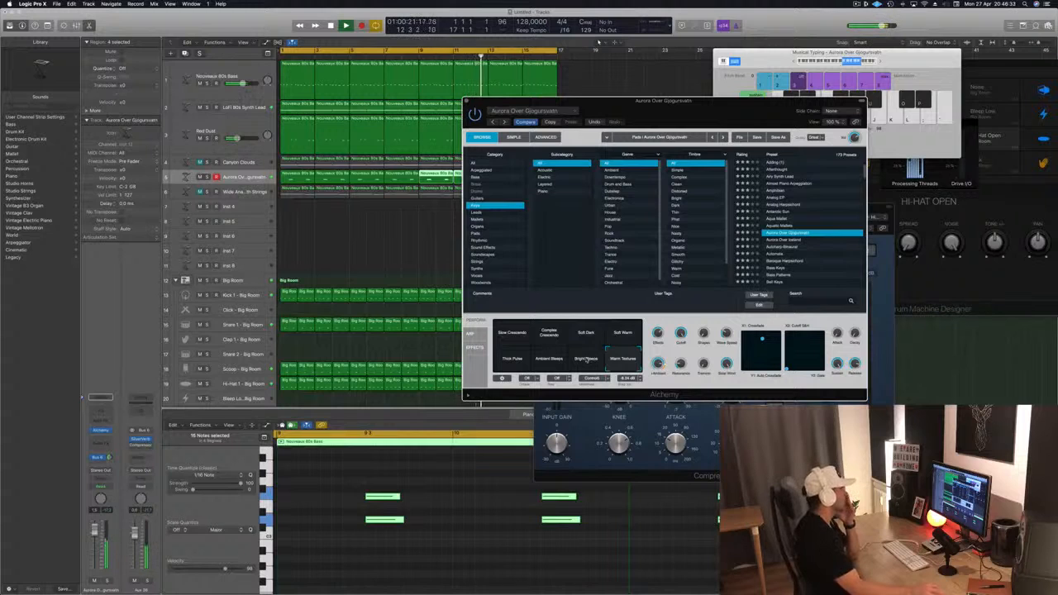
{"action": "left_click", "coordinate": [549, 359]}
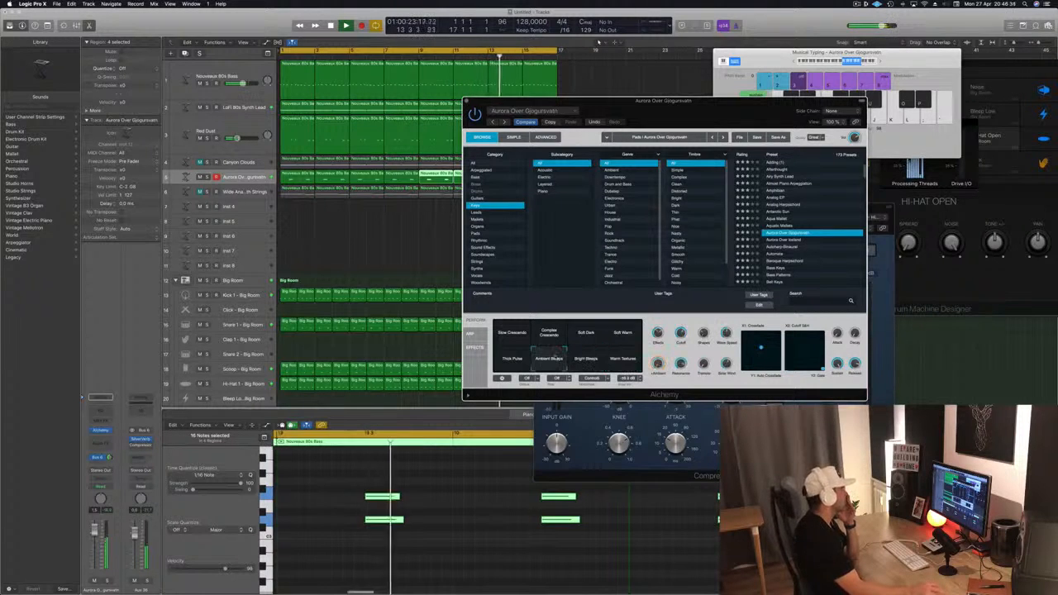
{"action": "left_click", "coordinate": [510, 364]}
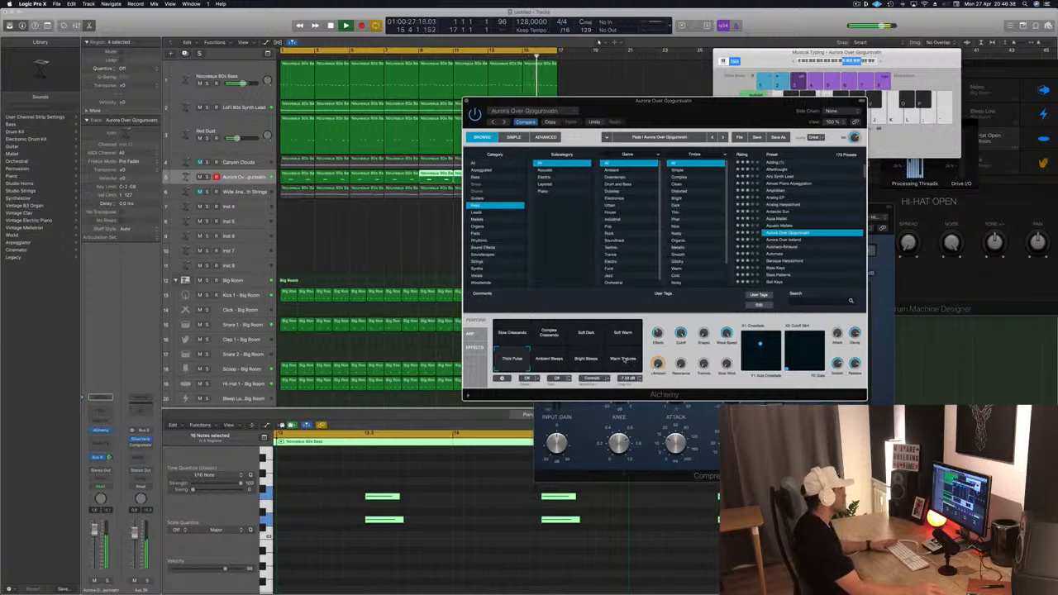
{"action": "left_click", "coordinate": [95, 533]}
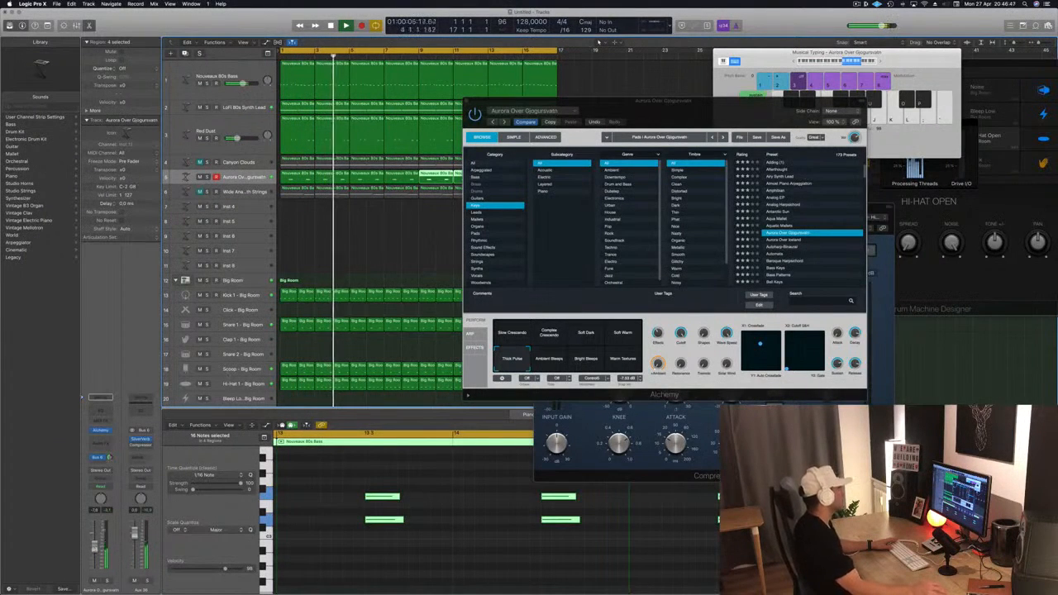
Close the Alchemy window and duplicate the Aurora Over Gjogurvatn track.
{"action": "left_click_drag", "start_coordinate": [699, 124], "coordinate": [629, 195]}
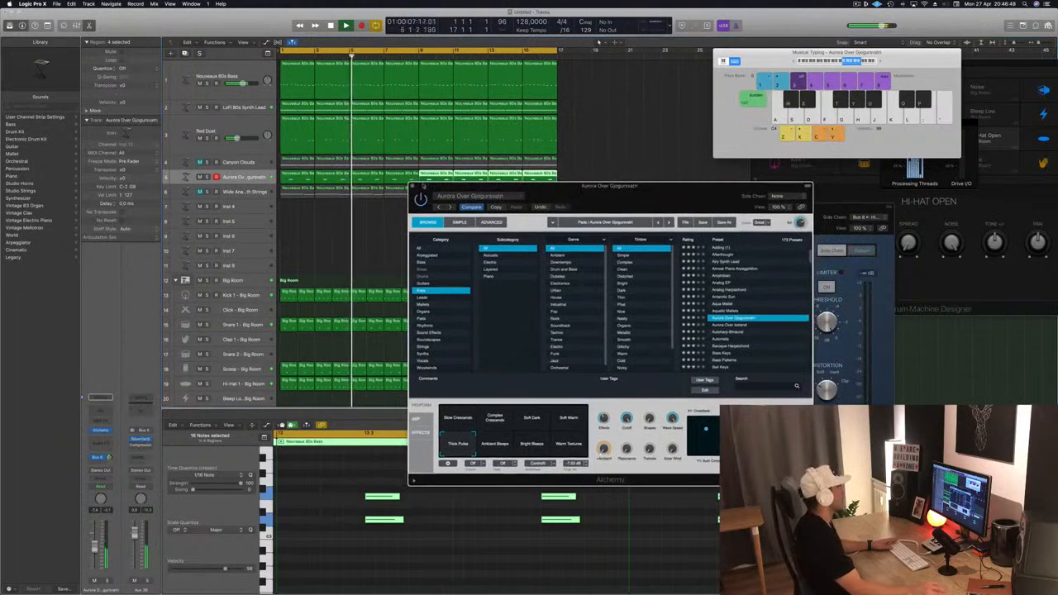
{"action": "left_click", "coordinate": [414, 187]}
{"action": "left_click", "coordinate": [281, 212]}
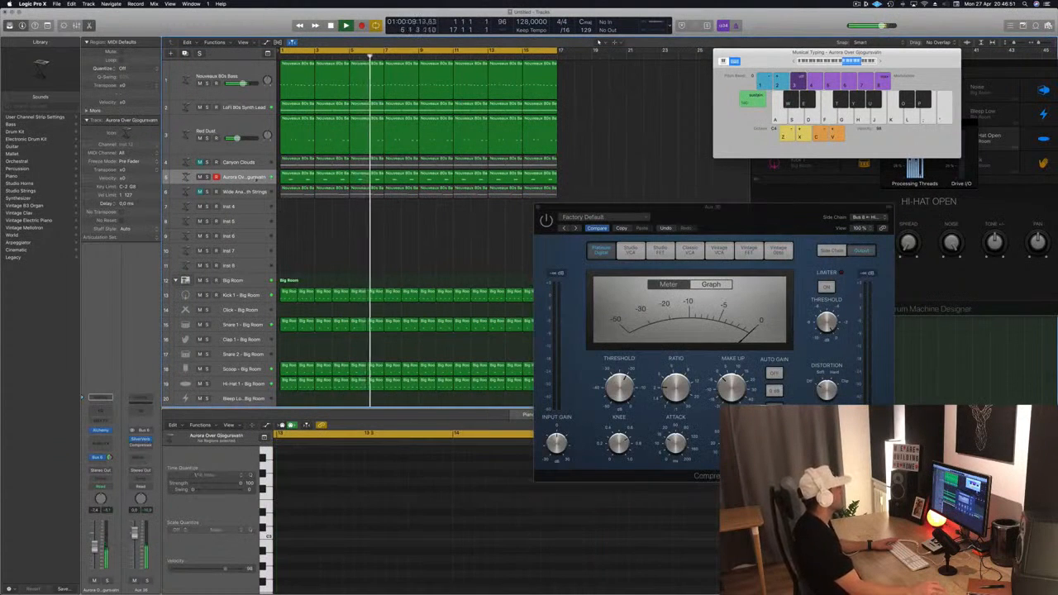
{"action": "left_click", "coordinate": [263, 182]}
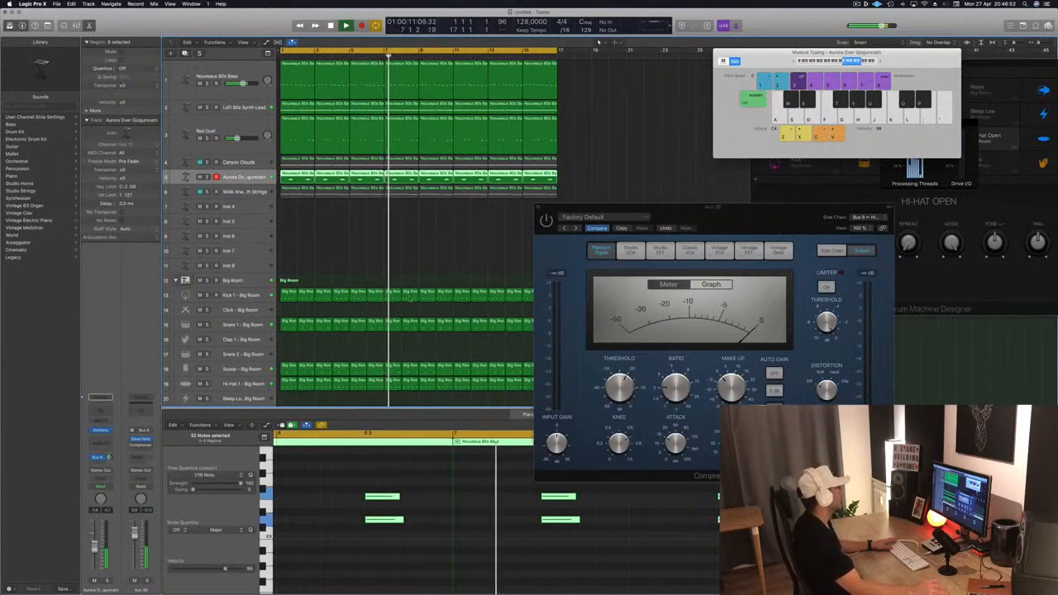
{"action": "key", "text": "super+d"}
Copy the first two-bar region onto the duplicated track and reduce it to one two-note chord around bar 2.
{"action": "left_click", "coordinate": [296, 181]}
{"action": "left_click_drag", "start_coordinate": [296, 184], "coordinate": [296, 197]}
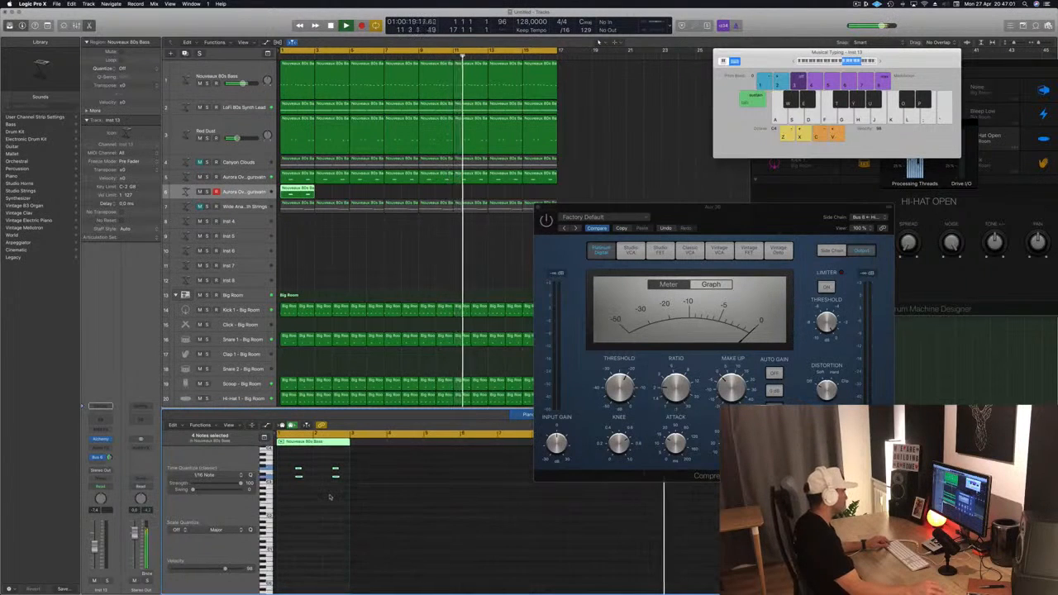
{"action": "left_click_drag", "start_coordinate": [319, 458], "coordinate": [345, 489]}
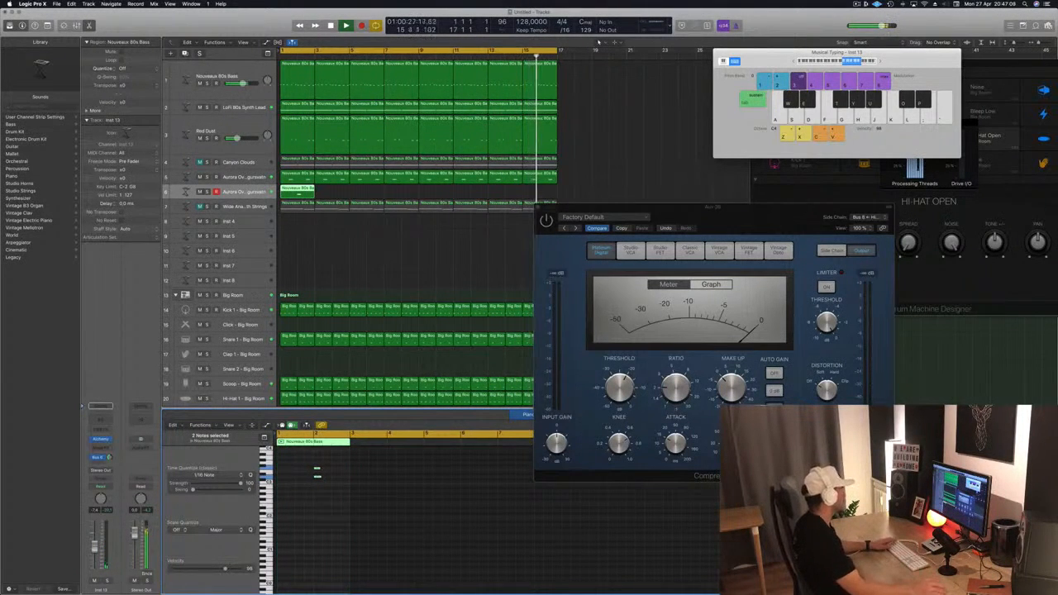
Open the duplicated track's Alchemy window away from the regions and copy the two-bar region to fill 16 bars.
{"action": "left_click", "coordinate": [100, 440]}
{"action": "left_click_drag", "start_coordinate": [182, 17], "coordinate": [847, 63]}
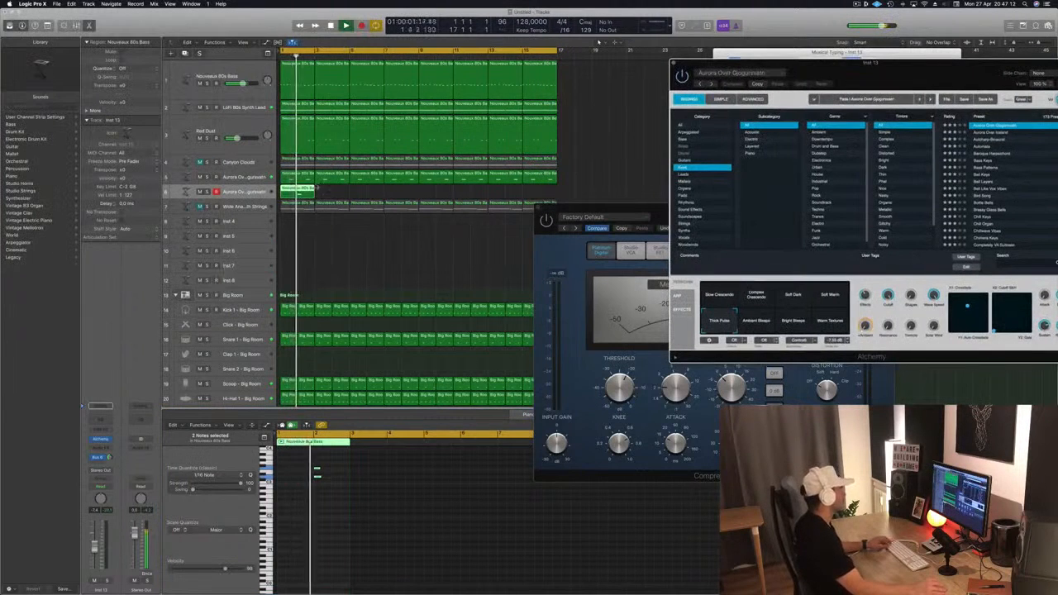
{"action": "left_click_drag", "start_coordinate": [299, 192], "coordinate": [372, 198]}
{"action": "left_click_drag", "start_coordinate": [299, 192], "coordinate": [439, 196]}
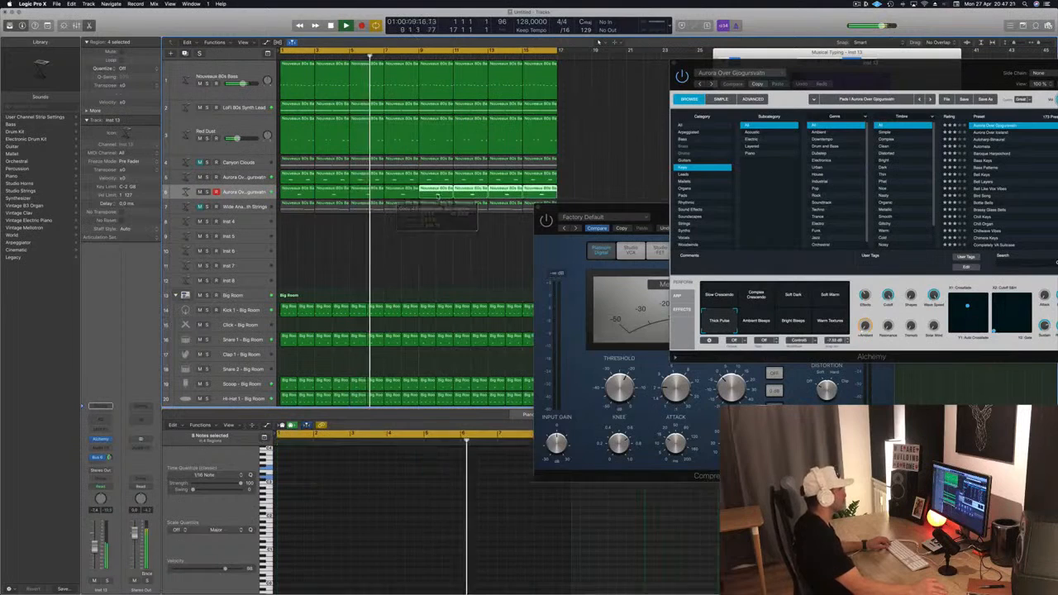
Load the Keys preset Bell Layers in the duplicated track's Alchemy and reposition its window during playback.
{"action": "left_click_drag", "start_coordinate": [924, 85], "coordinate": [736, 178]}
{"action": "key", "text": "space"}
{"action": "left_click", "coordinate": [799, 284]}
{"action": "left_click_drag", "start_coordinate": [717, 177], "coordinate": [756, 151]}
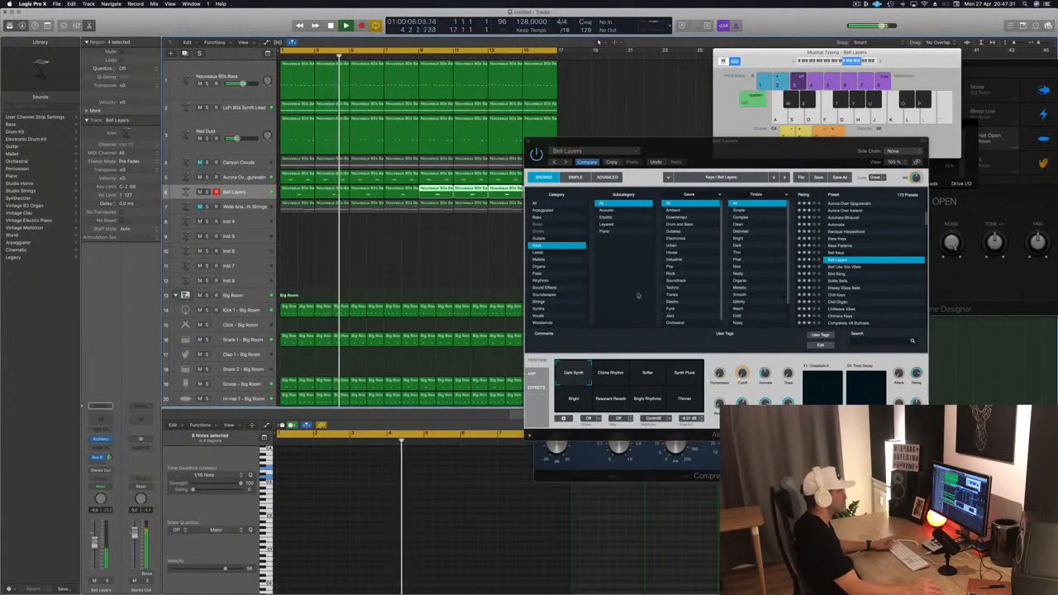
Audition the Keys preset Electric Piano Bells and load Fantasia Frets in the Bell Layers track's Alchemy.
{"action": "scroll", "coordinate": [855, 286], "scroll_direction": "down", "scroll_amount": 5}
{"action": "left_click", "coordinate": [838, 291]}
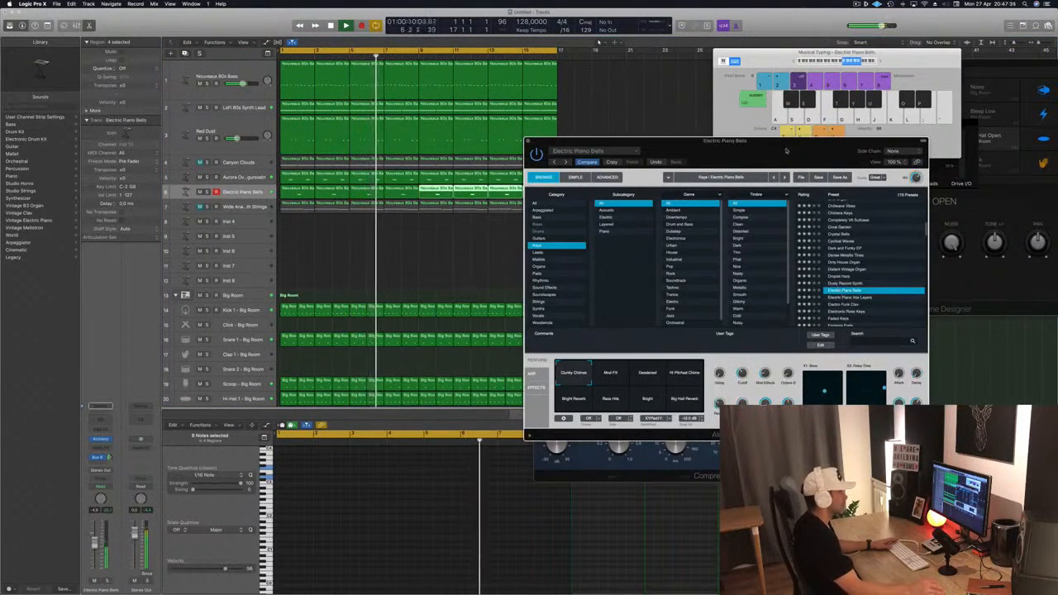
{"action": "scroll", "coordinate": [892, 207], "scroll_direction": "down", "scroll_amount": 4}
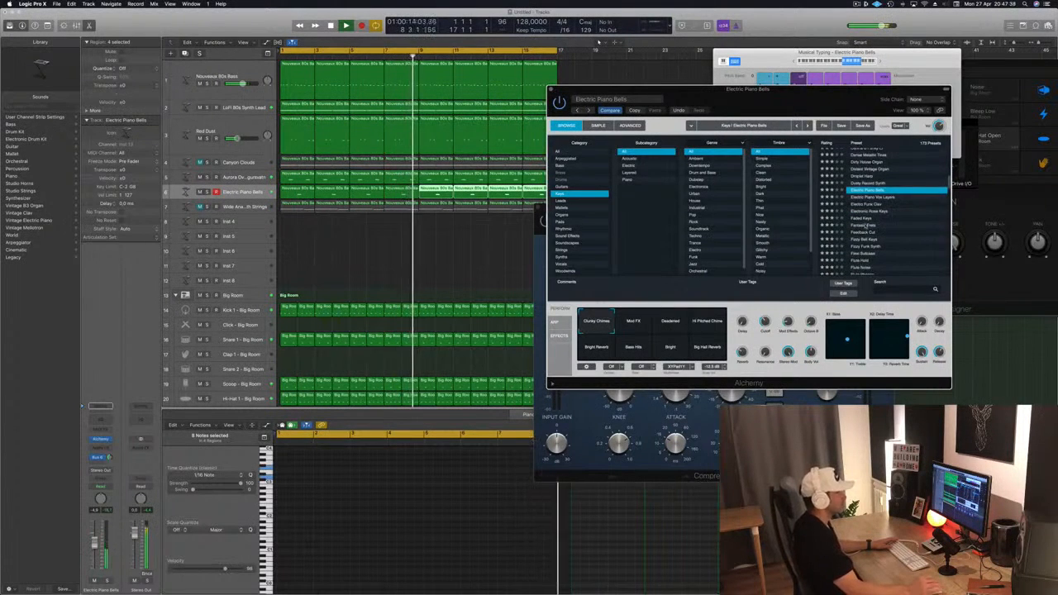
{"action": "left_click", "coordinate": [864, 225]}
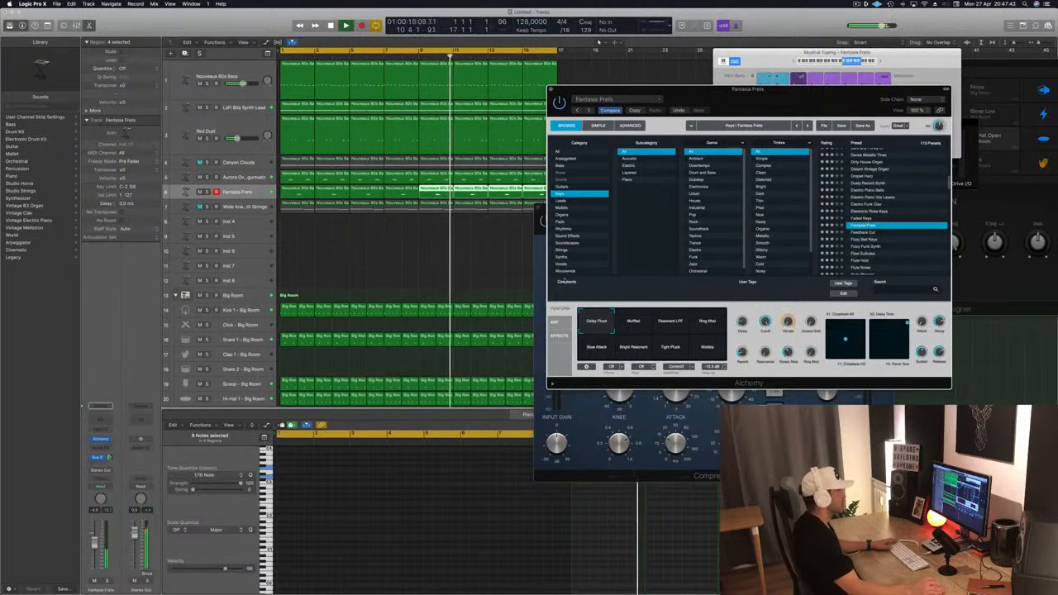
Try the Resonant LPF, Ring Mod and Wobbly performance snapshots of Fantasia Frets and filter the preset list to Bass.
{"action": "left_click", "coordinate": [672, 324]}
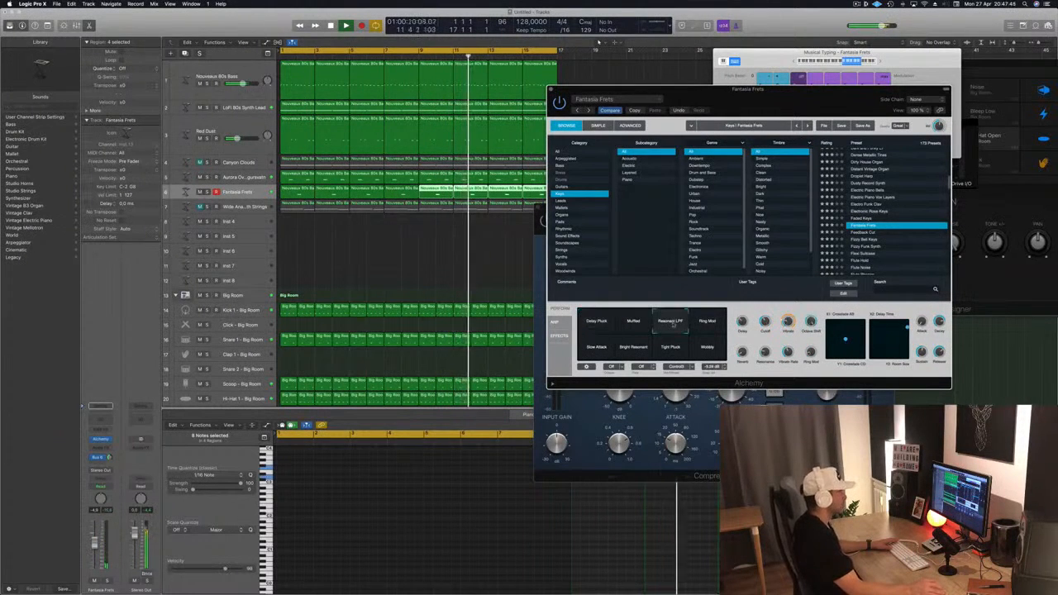
{"action": "left_click", "coordinate": [709, 323]}
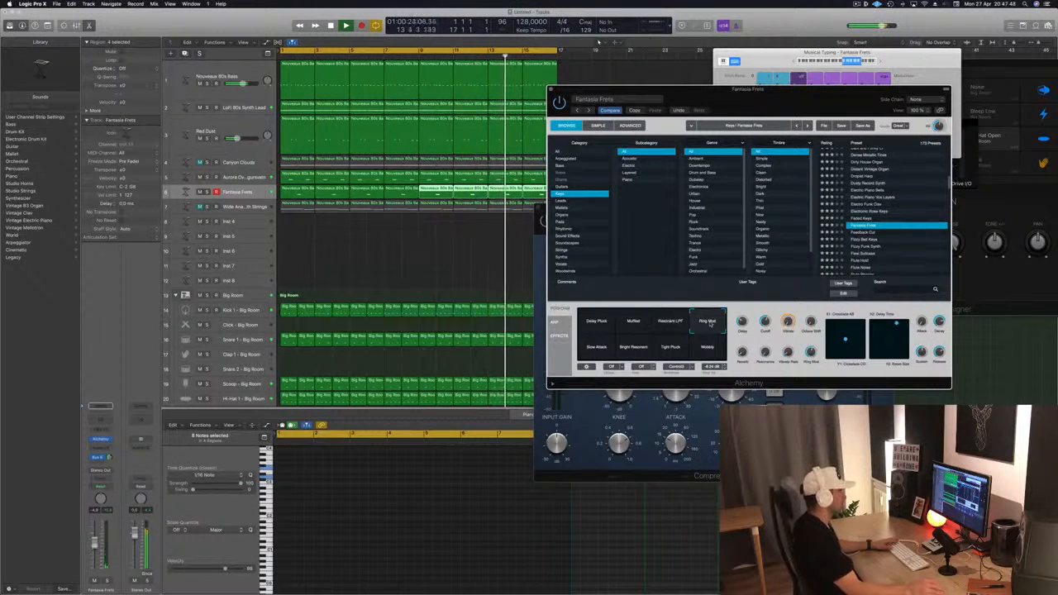
{"action": "left_click", "coordinate": [707, 345]}
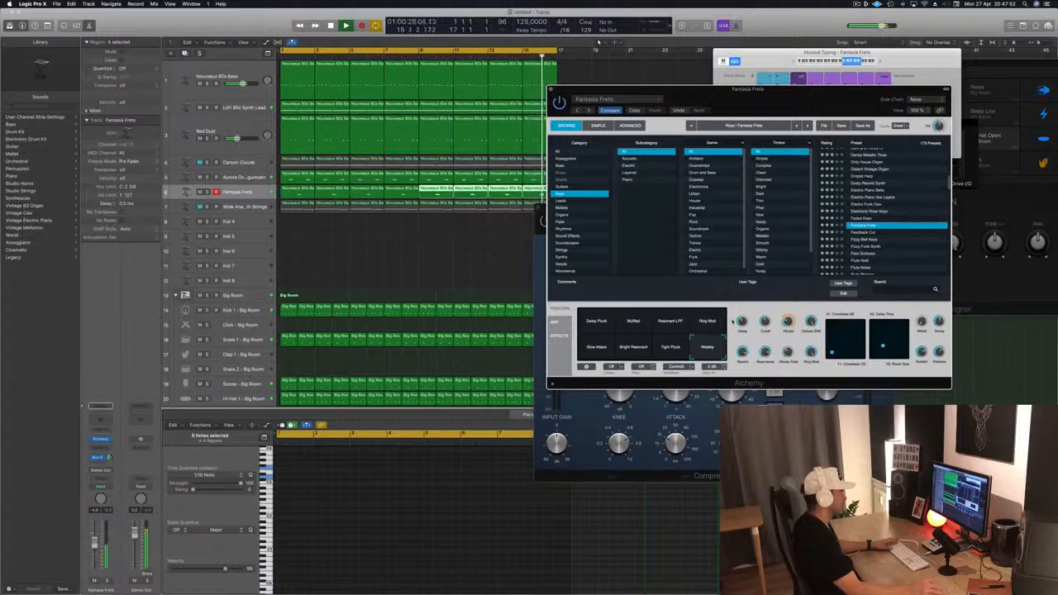
{"action": "left_click", "coordinate": [569, 166]}
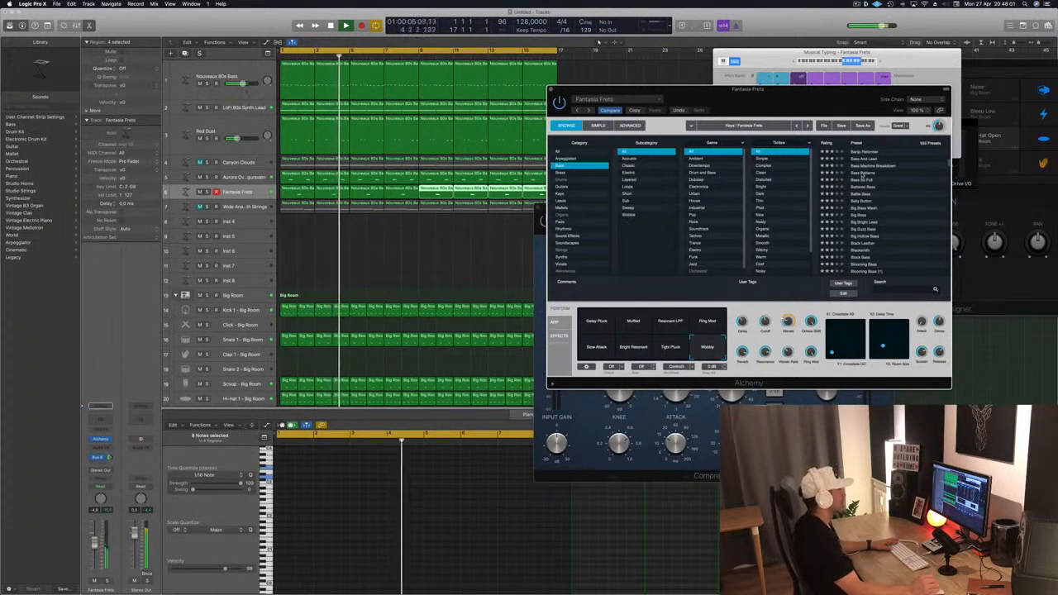
Raise the Fantasia Frets track's volume while trying its Tight Pluck, Bright Resonant and Slow Attack snapshots.
{"action": "left_click", "coordinate": [668, 350]}
{"action": "left_click_drag", "start_coordinate": [95, 543], "coordinate": [95, 534]}
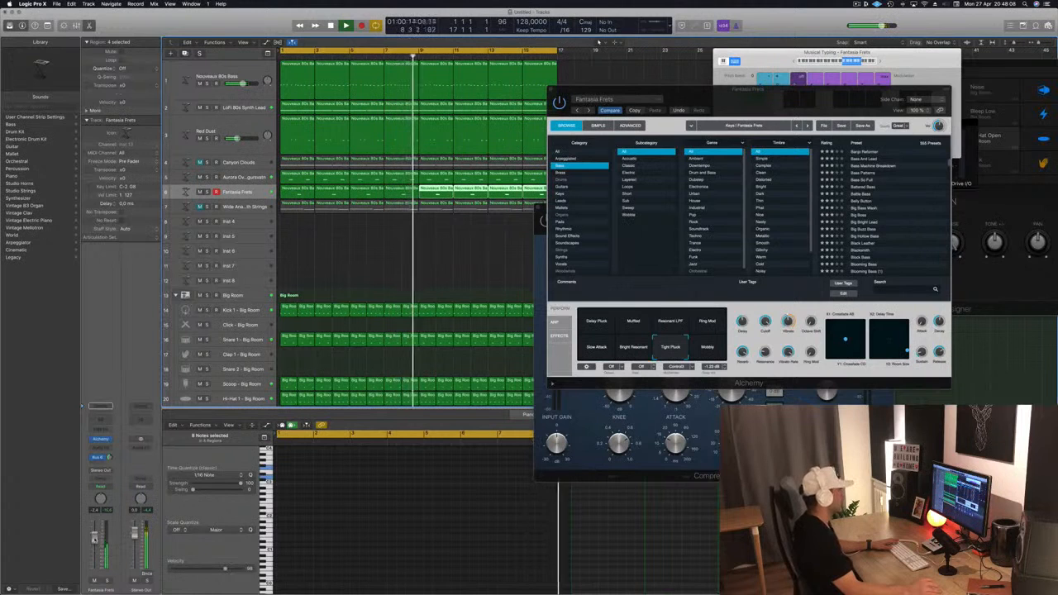
{"action": "left_click", "coordinate": [630, 347]}
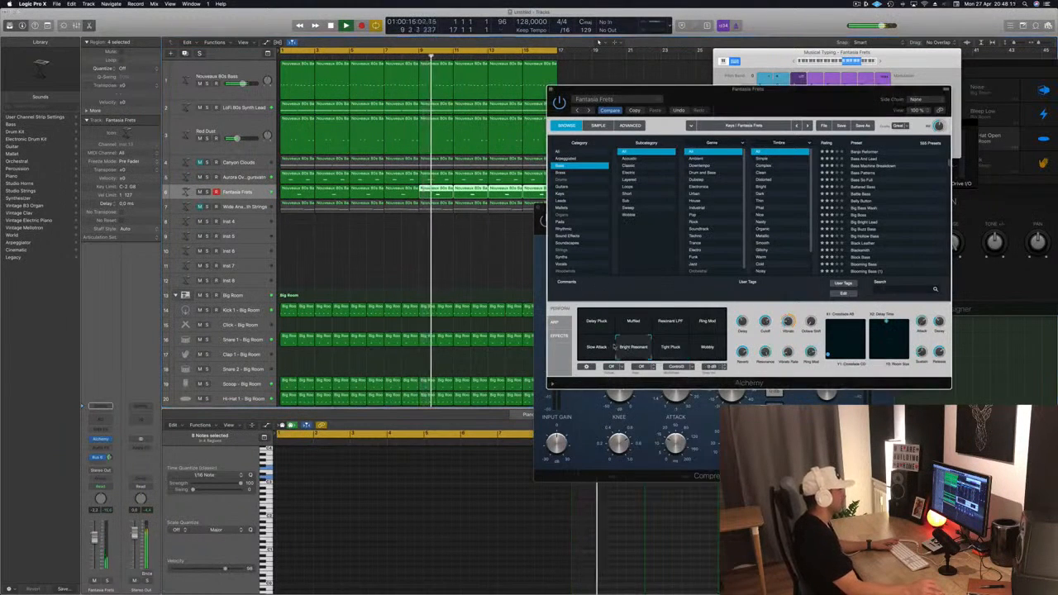
{"action": "left_click", "coordinate": [597, 347]}
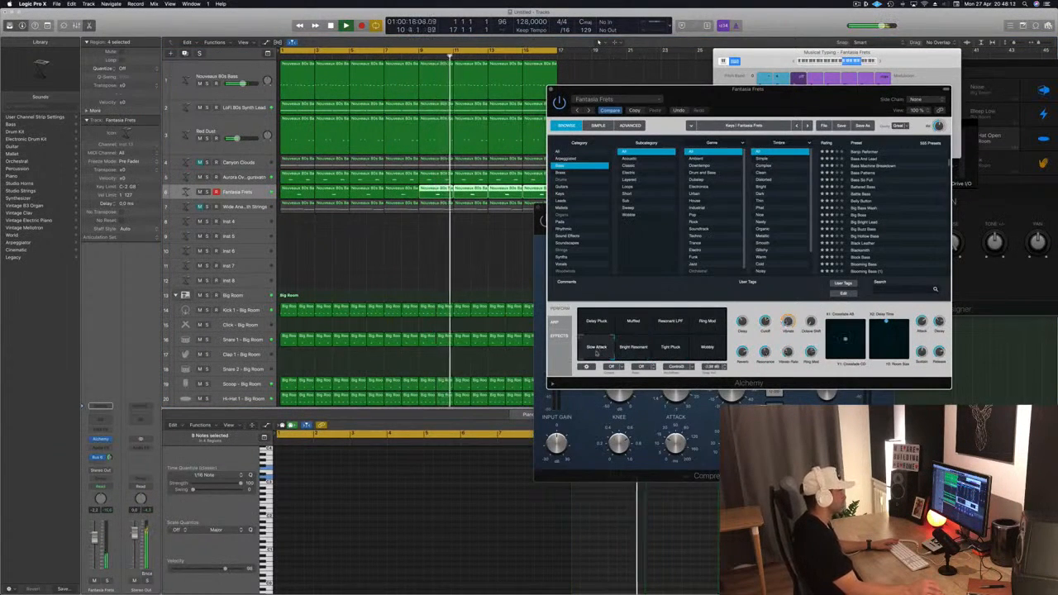
Compare the Ring Mod and Resonant LPF snapshots, settle on Ring Mod and close the Fantasia Frets Alchemy window.
{"action": "left_click", "coordinate": [697, 326]}
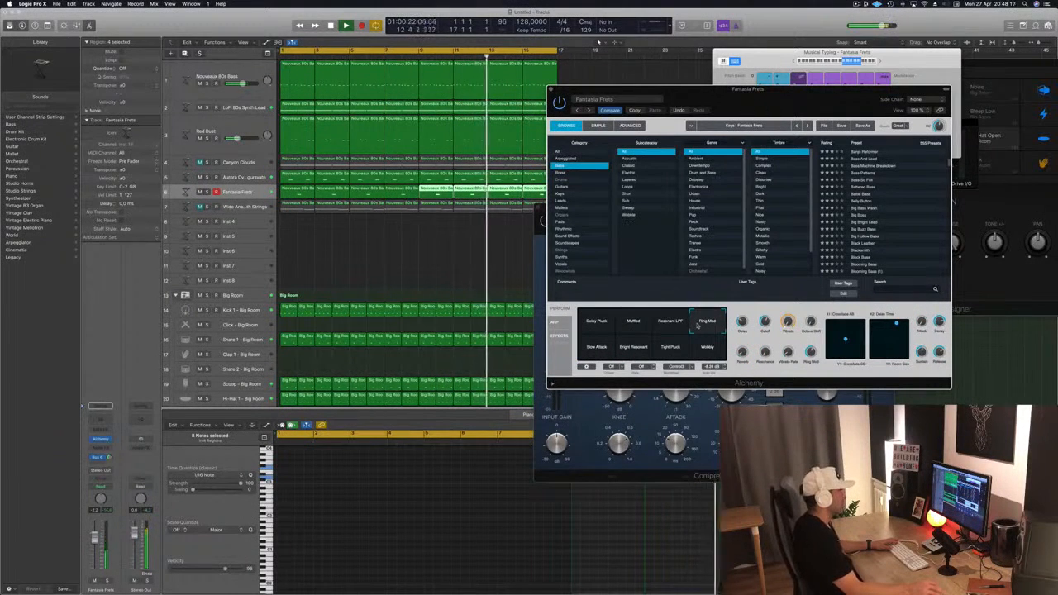
{"action": "left_click", "coordinate": [671, 324]}
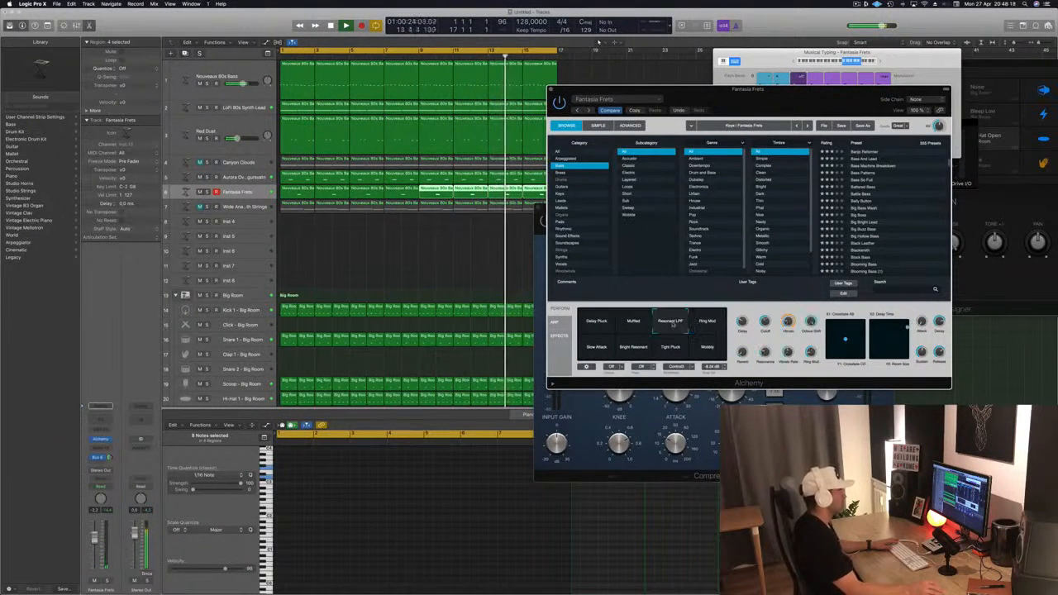
{"action": "left_click", "coordinate": [707, 323]}
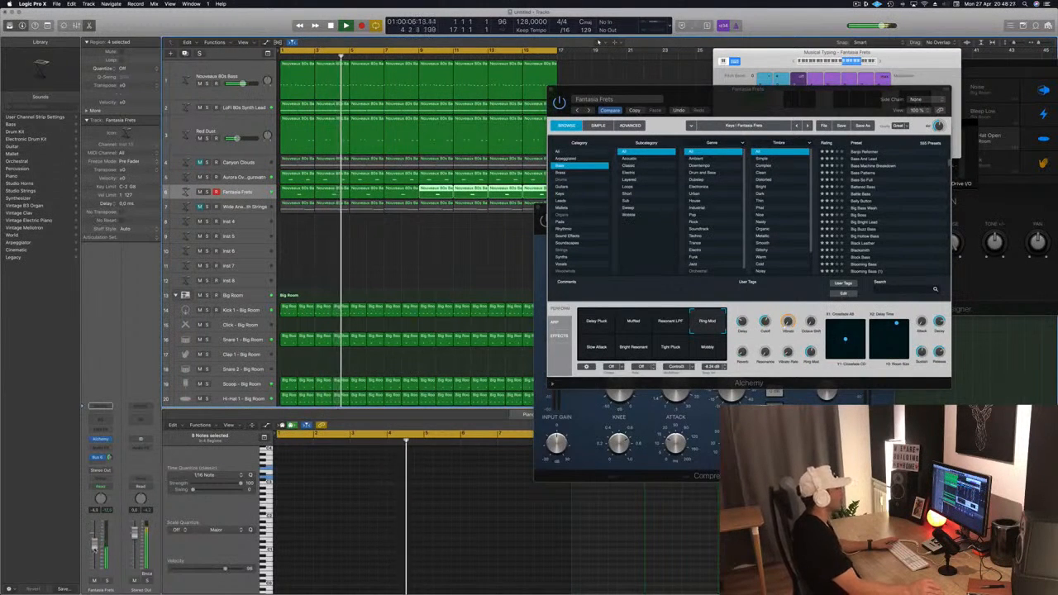
{"action": "left_click", "coordinate": [774, 92]}
{"action": "left_click", "coordinate": [659, 90]}
{"action": "left_click", "coordinate": [552, 88]}
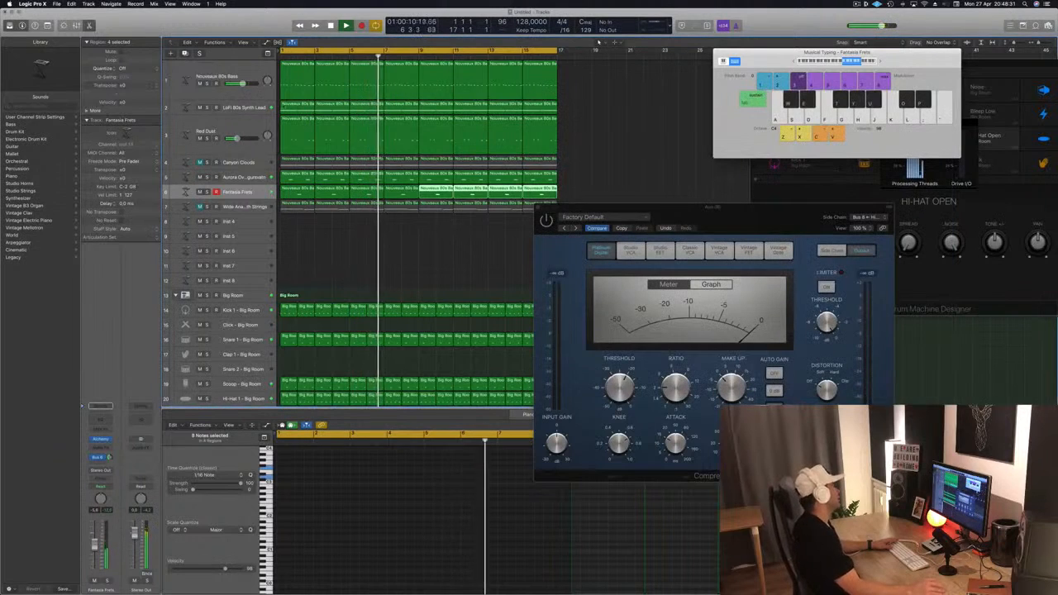
Open the LoFi 80s Synth Lead track's Alchemy window and move it and the Compressor window clear of the regions.
{"action": "left_click", "coordinate": [239, 109]}
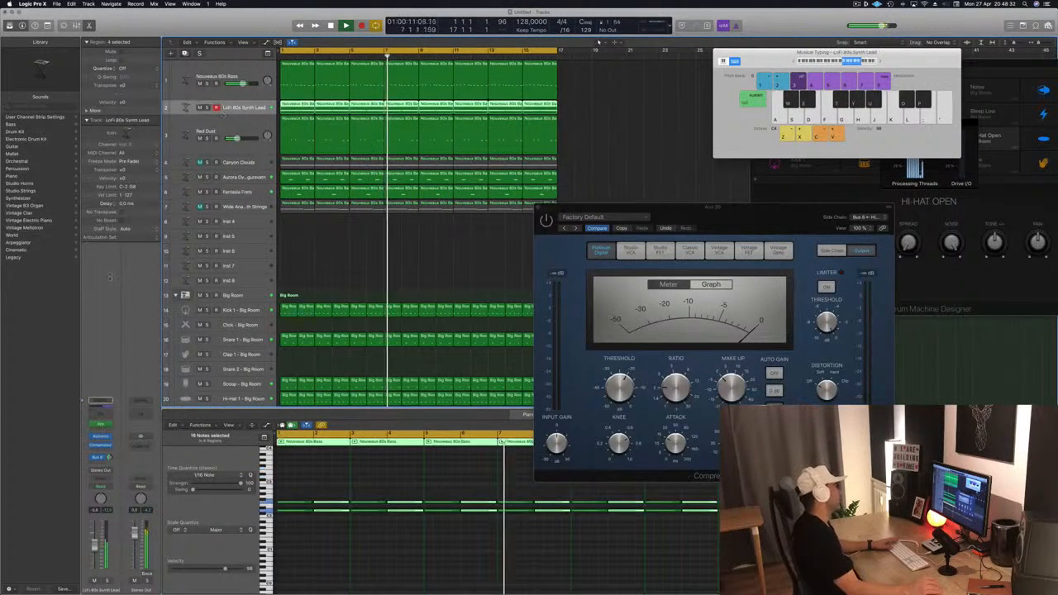
{"action": "left_click", "coordinate": [102, 437]}
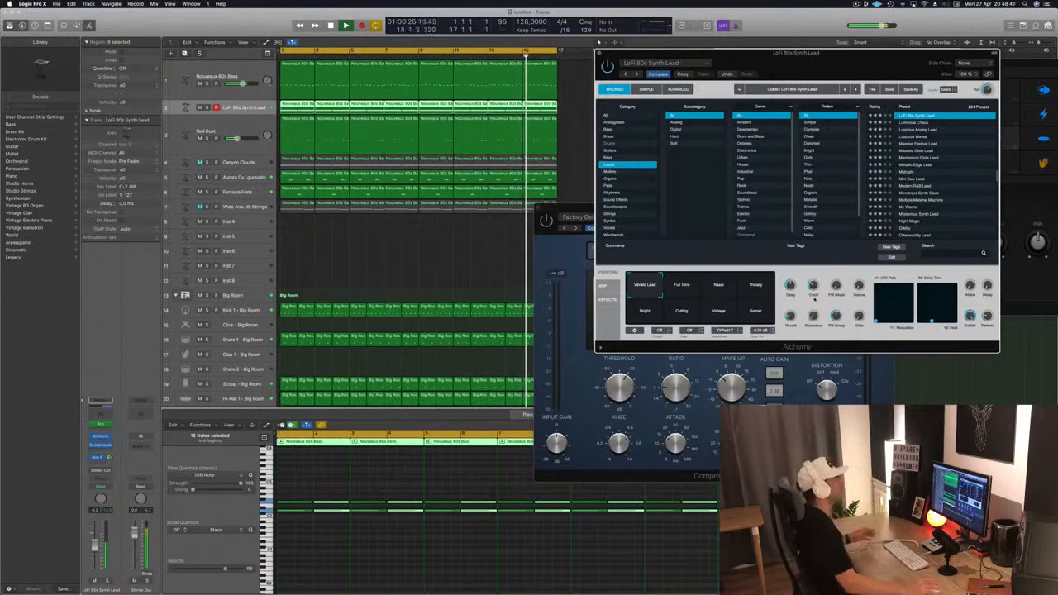
{"action": "left_click", "coordinate": [857, 4]}
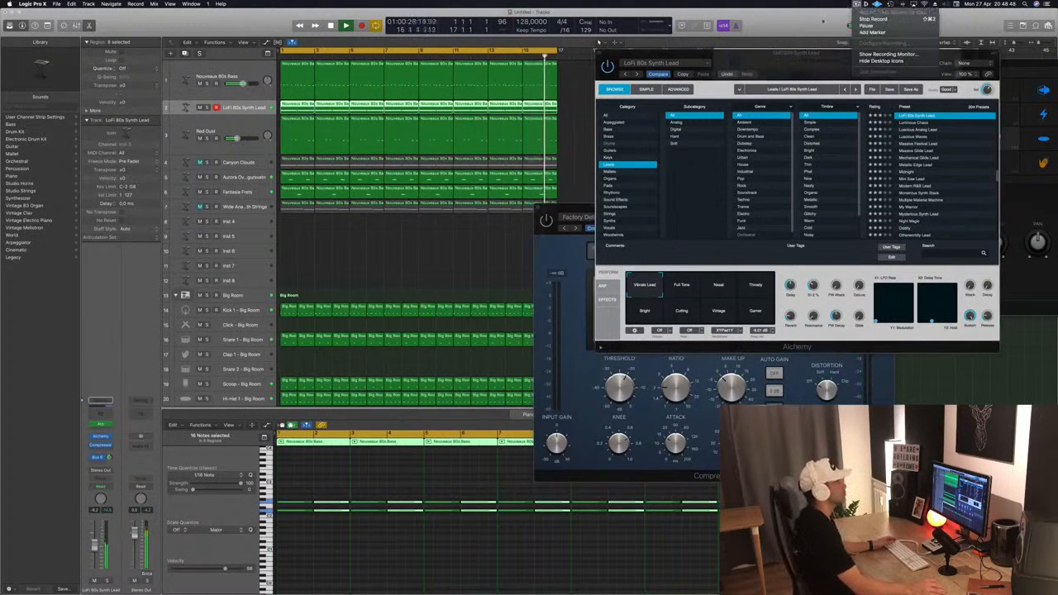
{"action": "left_click", "coordinate": [824, 21]}
{"action": "left_click_drag", "start_coordinate": [788, 52], "coordinate": [850, 34]}
{"action": "left_click_drag", "start_coordinate": [607, 207], "coordinate": [762, 157]}
{"action": "left_click", "coordinate": [498, 254]}
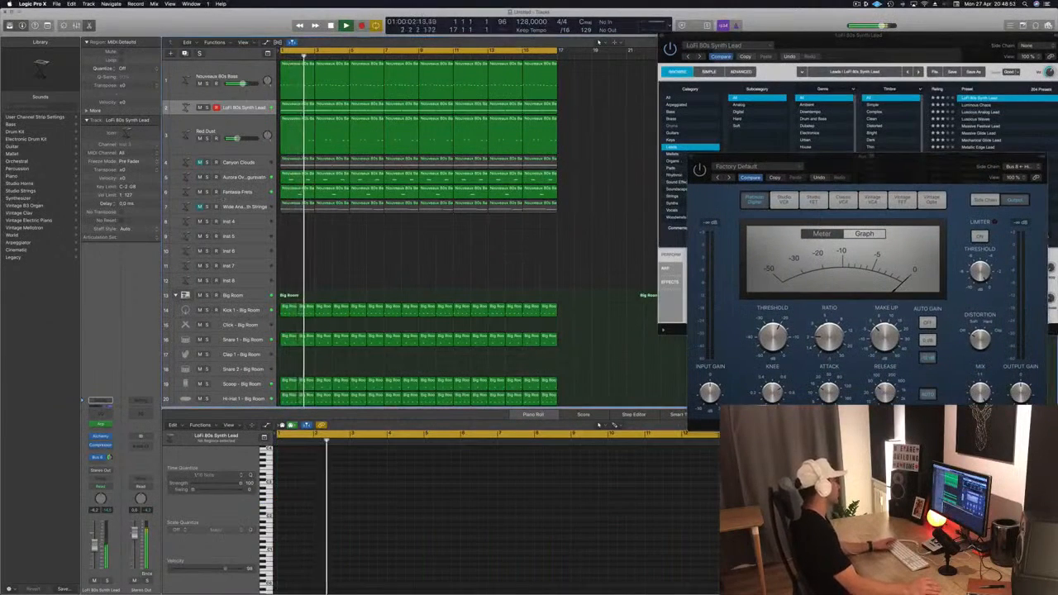
Audition the Wide Analog Synth Strings and Canyon Clouds tracks against the rest of the mix, then clear the region selection.
{"action": "left_click", "coordinate": [232, 209]}
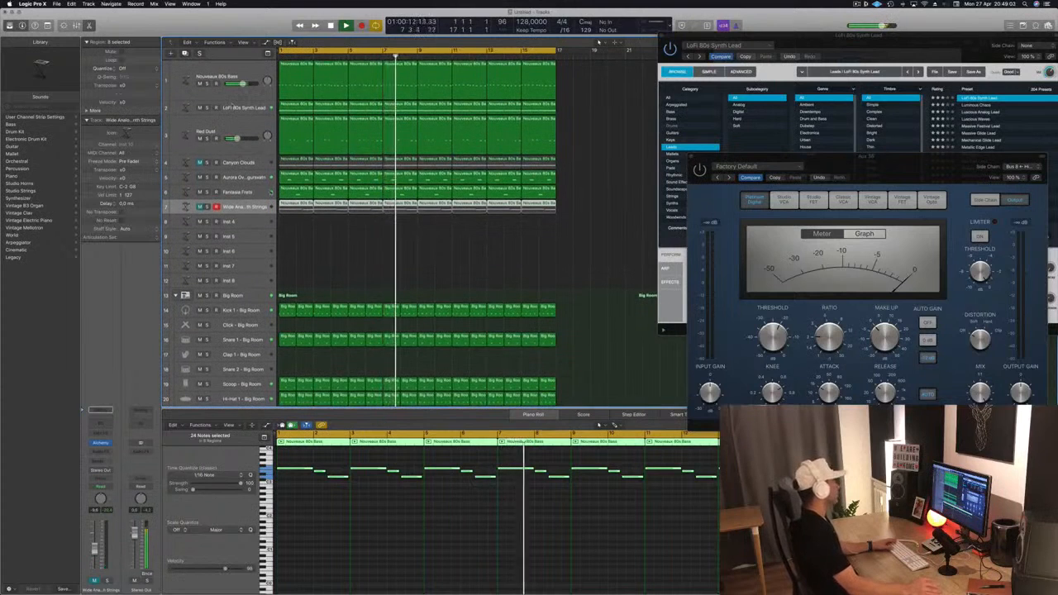
{"action": "left_click", "coordinate": [206, 162]}
{"action": "left_click", "coordinate": [206, 162]}
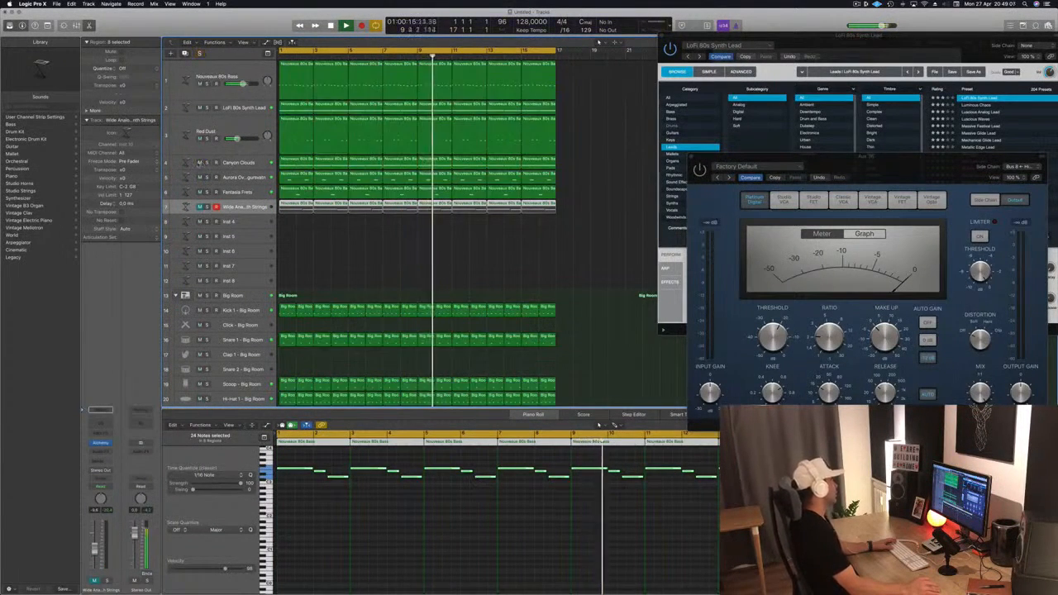
{"action": "left_click", "coordinate": [313, 254]}
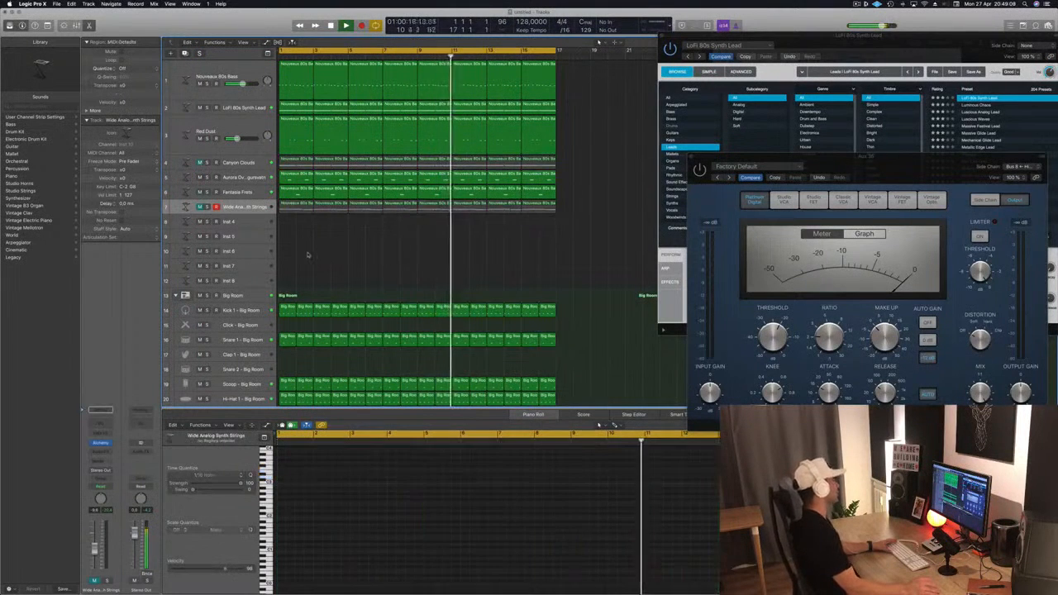
Open Alchemy on the empty Inst 4 track and place its window away from the track regions.
{"action": "left_click", "coordinate": [256, 222]}
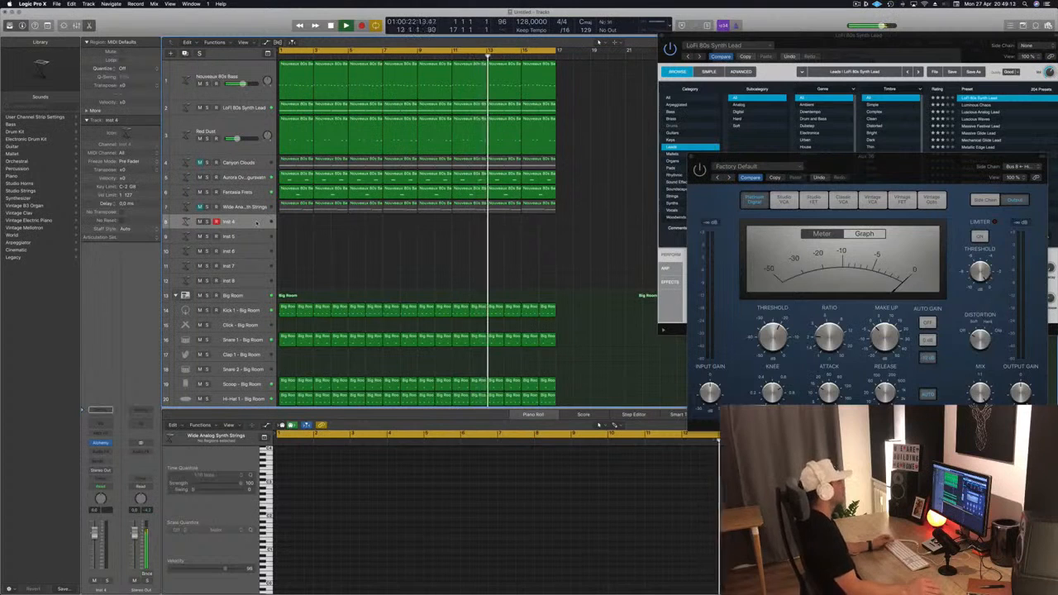
{"action": "scroll", "coordinate": [339, 224], "scroll_direction": "down", "scroll_amount": 3}
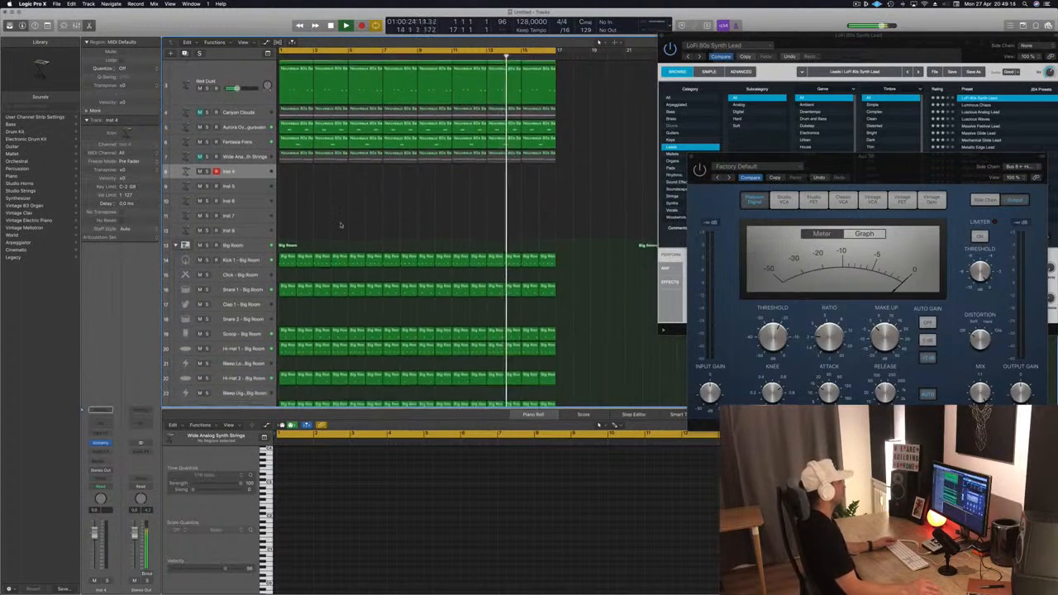
{"action": "scroll", "coordinate": [337, 203], "scroll_direction": "up", "scroll_amount": 2}
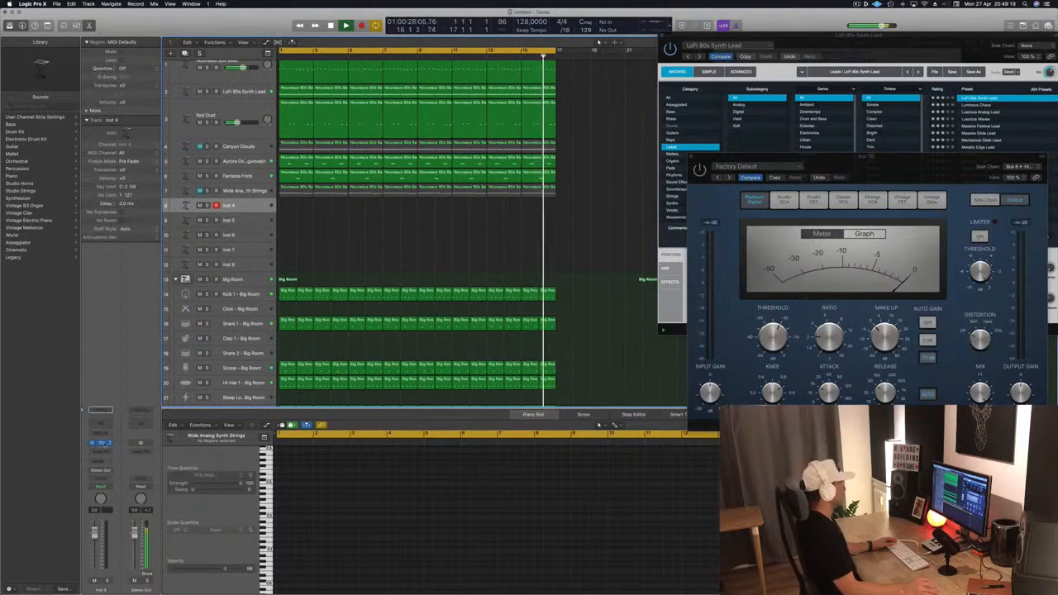
{"action": "left_click_drag", "start_coordinate": [317, 32], "coordinate": [883, 111]}
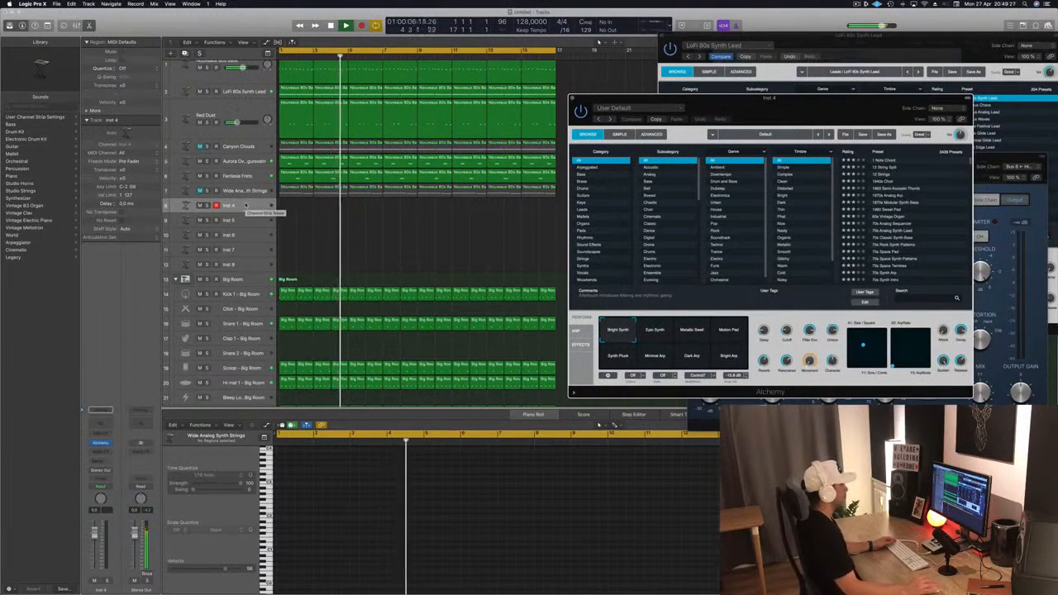
Add a Channel EQ to the LoFi 80s Synth Lead track with a 24 dB/Oct low cut at 104 Hz.
{"action": "left_click", "coordinate": [248, 91]}
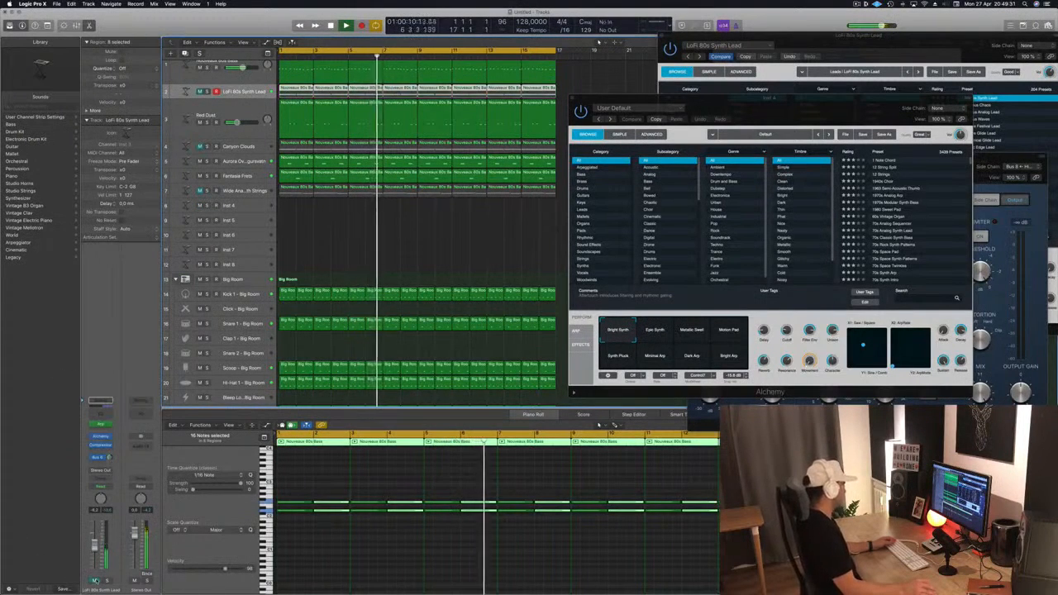
{"action": "left_click", "coordinate": [100, 413]}
{"action": "left_click", "coordinate": [54, 63]}
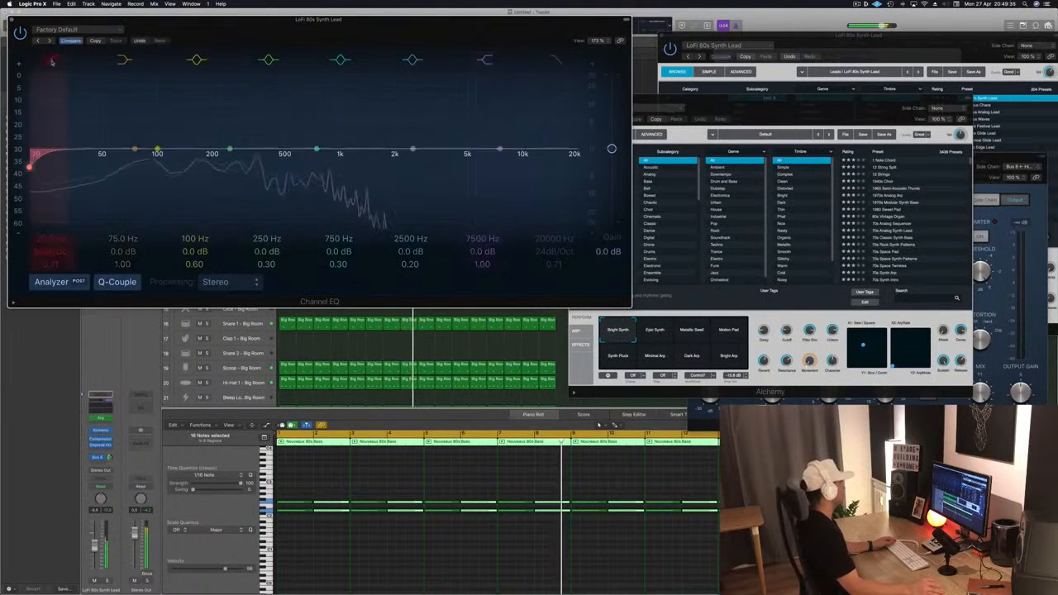
{"action": "mouse_move", "coordinate": [204, 132]}
{"action": "left_mouse_down"}
{"action": "mouse_move", "coordinate": [178, 138]}
{"action": "mouse_move", "coordinate": [203, 138]}
{"action": "left_mouse_up"}
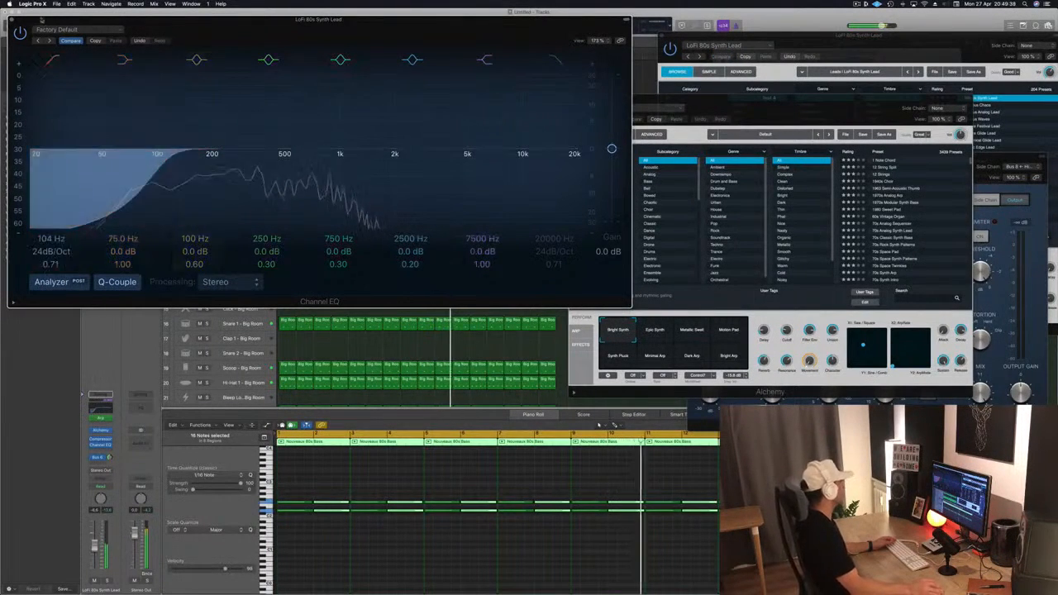
{"action": "left_click", "coordinate": [12, 19]}
Add a Bus 6 send to the Inst 4 track, turn up its send level and reposition its Alchemy window.
{"action": "left_click_drag", "start_coordinate": [802, 105], "coordinate": [748, 121]}
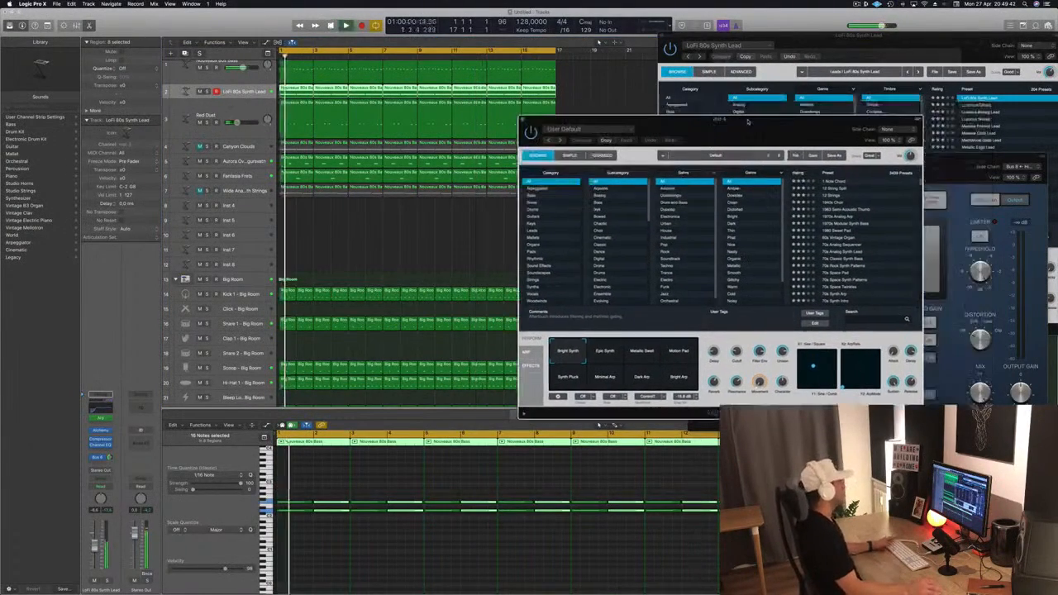
{"action": "left_click", "coordinate": [235, 207]}
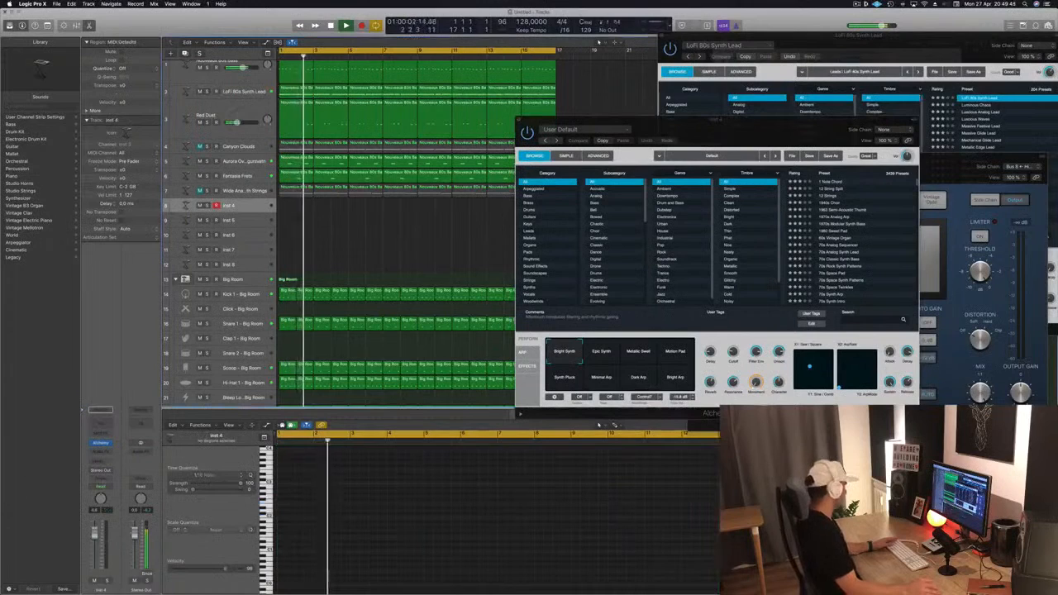
{"action": "left_click", "coordinate": [100, 410]}
{"action": "mouse_move", "coordinate": [99, 476]}
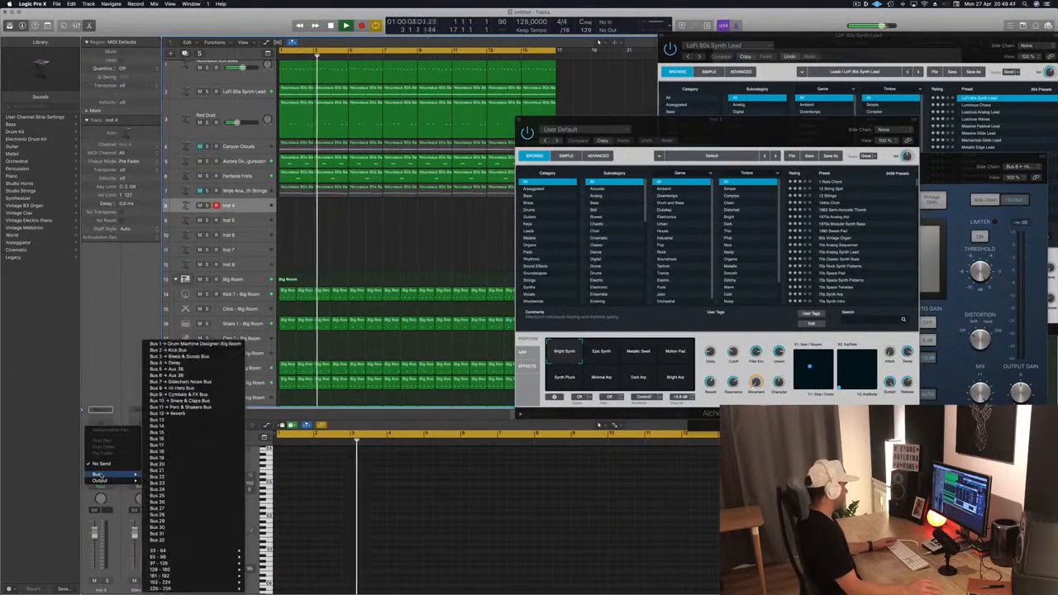
{"action": "left_click", "coordinate": [206, 377]}
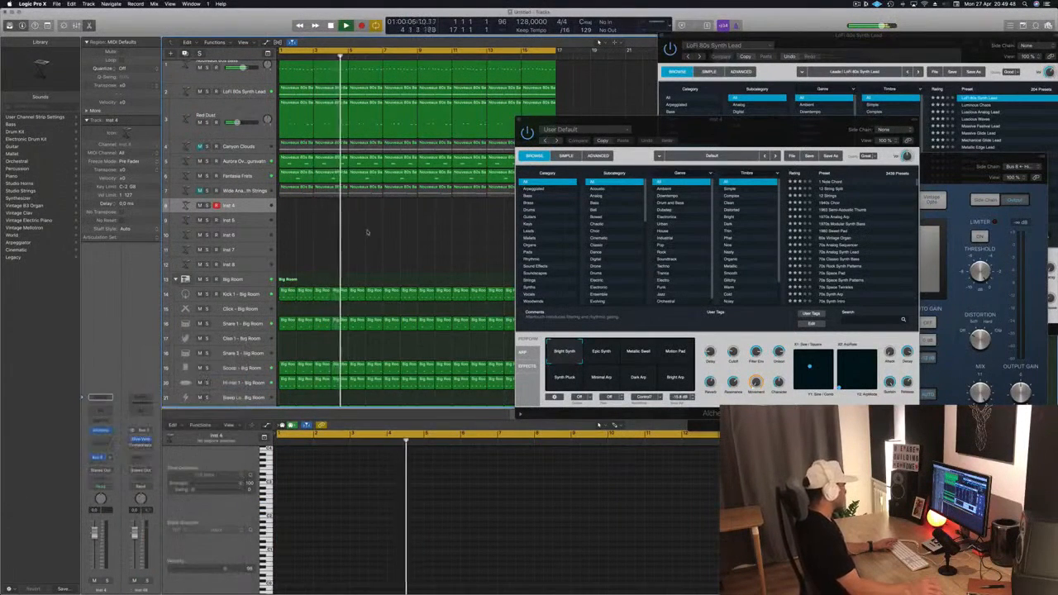
{"action": "key", "text": "space"}
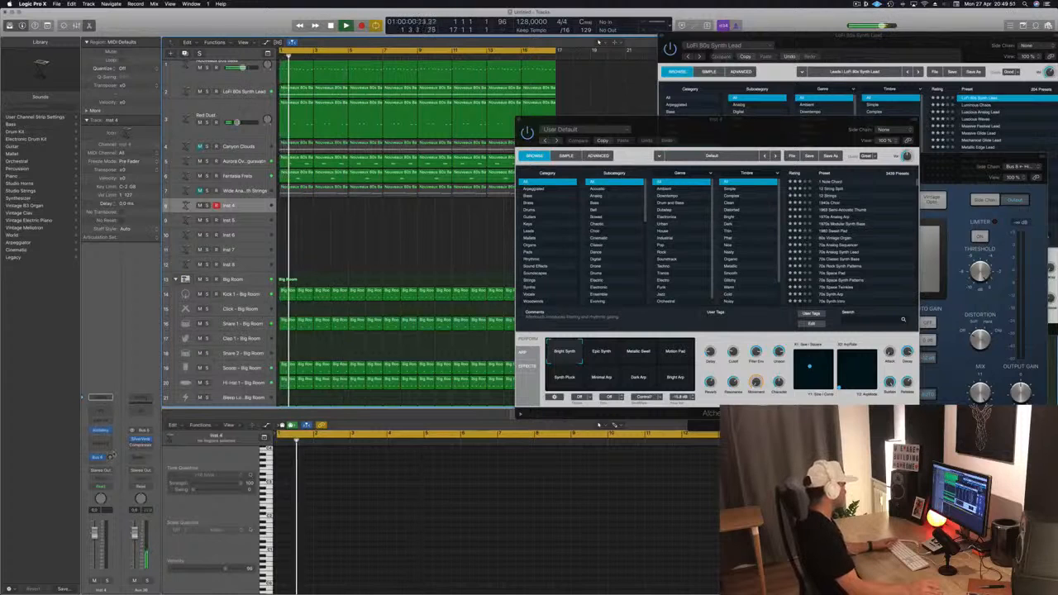
{"action": "left_click_drag", "start_coordinate": [110, 457], "coordinate": [114, 427]}
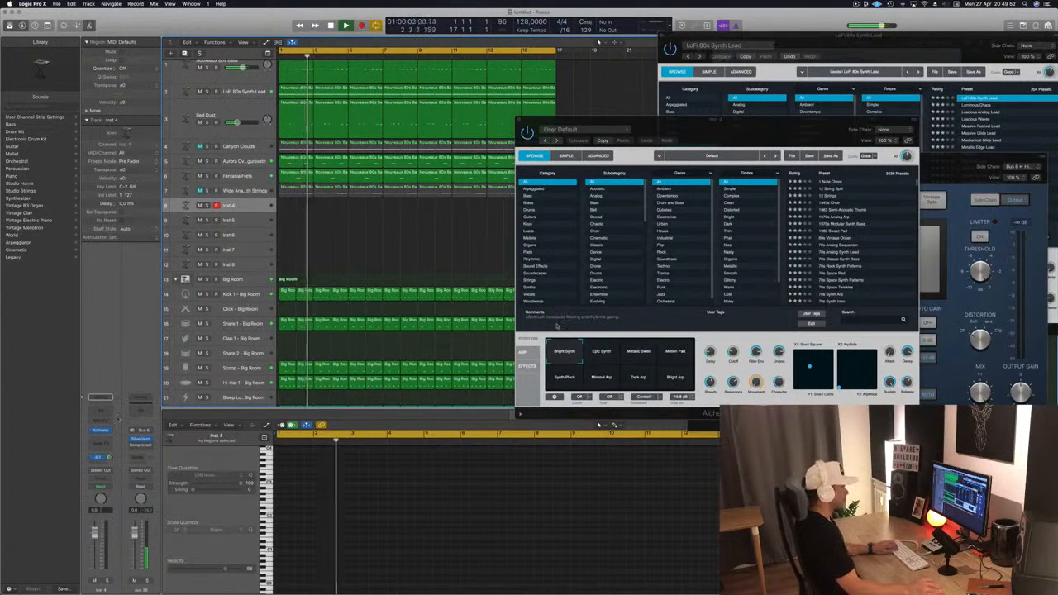
{"action": "left_click_drag", "start_coordinate": [734, 147], "coordinate": [612, 108]}
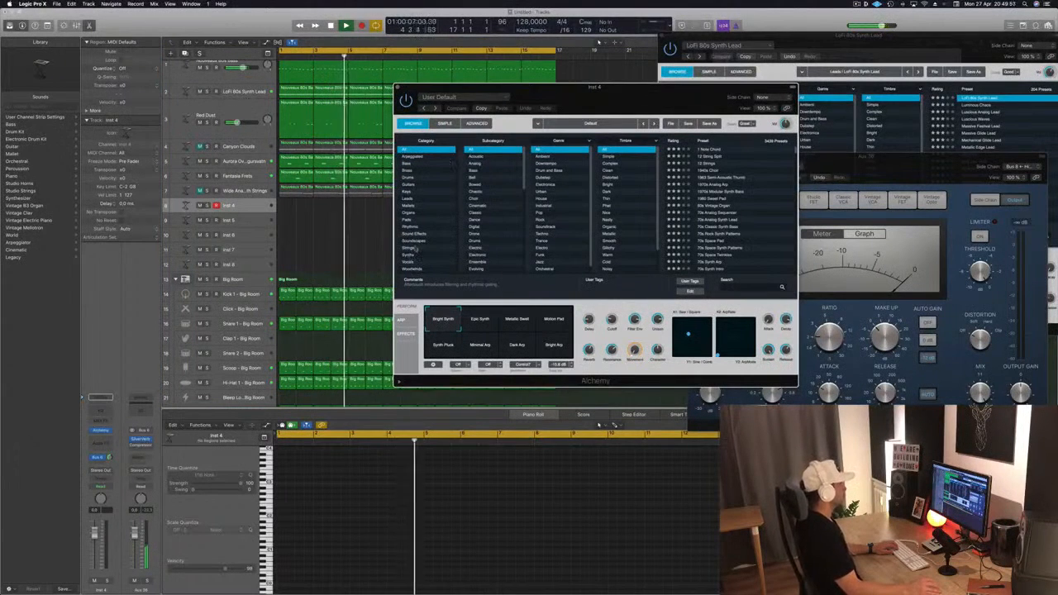
Load the Dark Ensemble preset from Alchemy's Strings category on the Inst 4 track and bring up Musical Typing.
{"action": "left_click", "coordinate": [418, 247]}
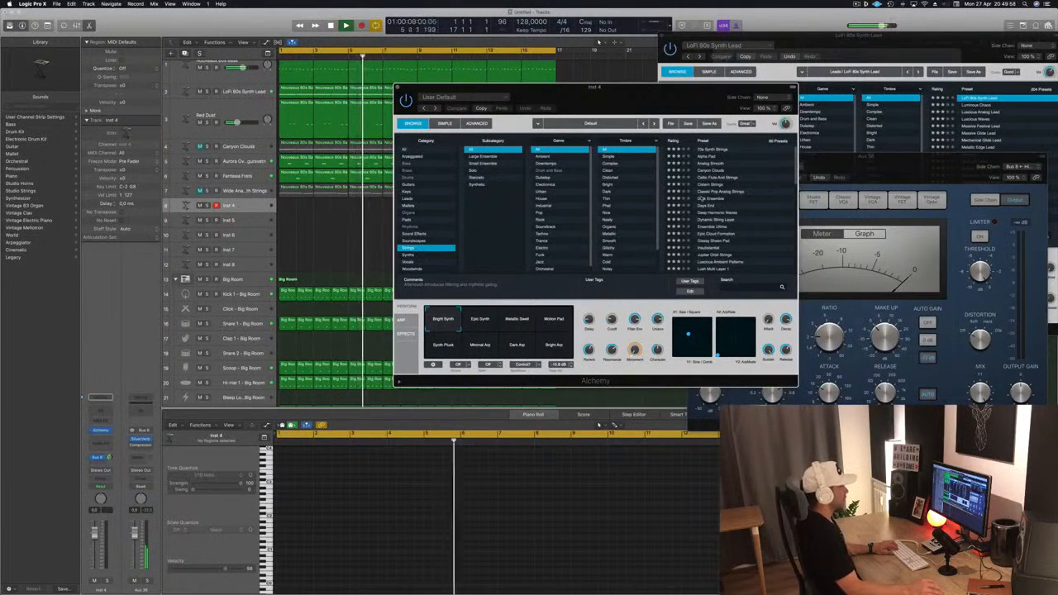
{"action": "left_click", "coordinate": [716, 199]}
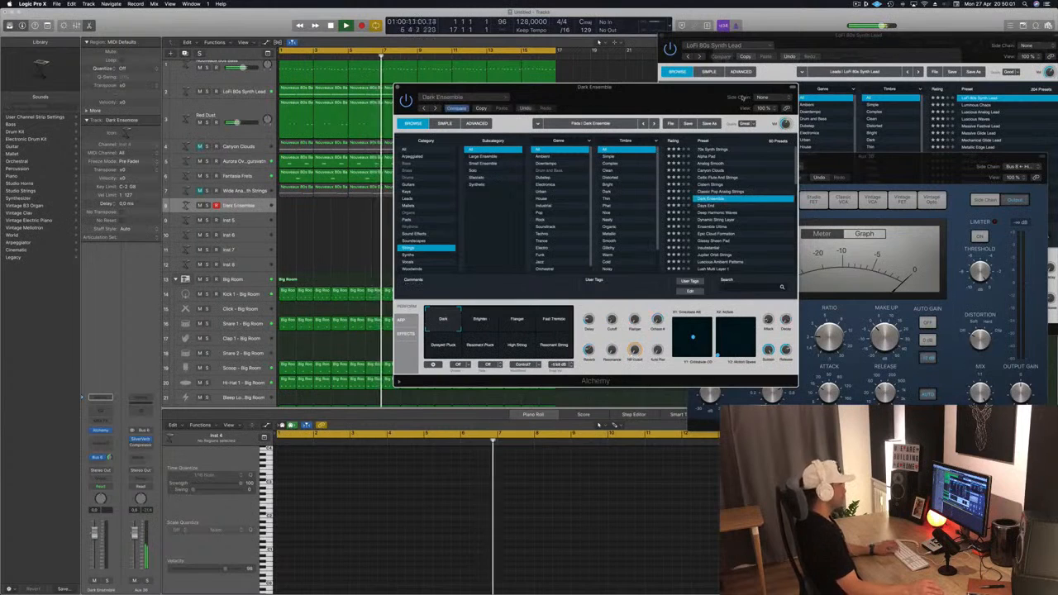
{"action": "key", "text": "super+k"}
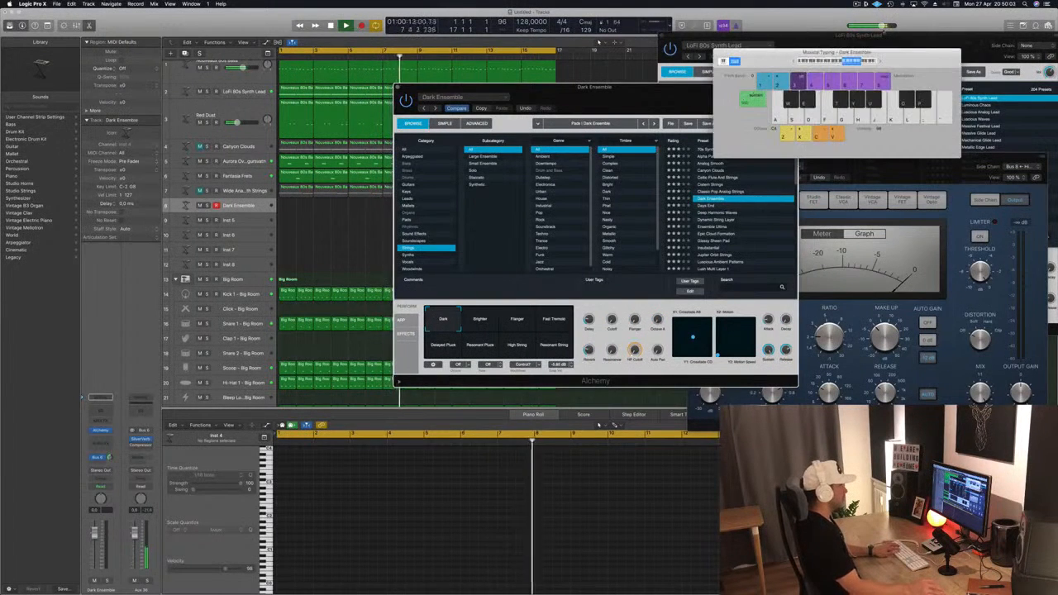
Play test notes with the Dark Ensemble sound and lower the track's volume to suit the mix.
{"action": "key", "text": "j"}
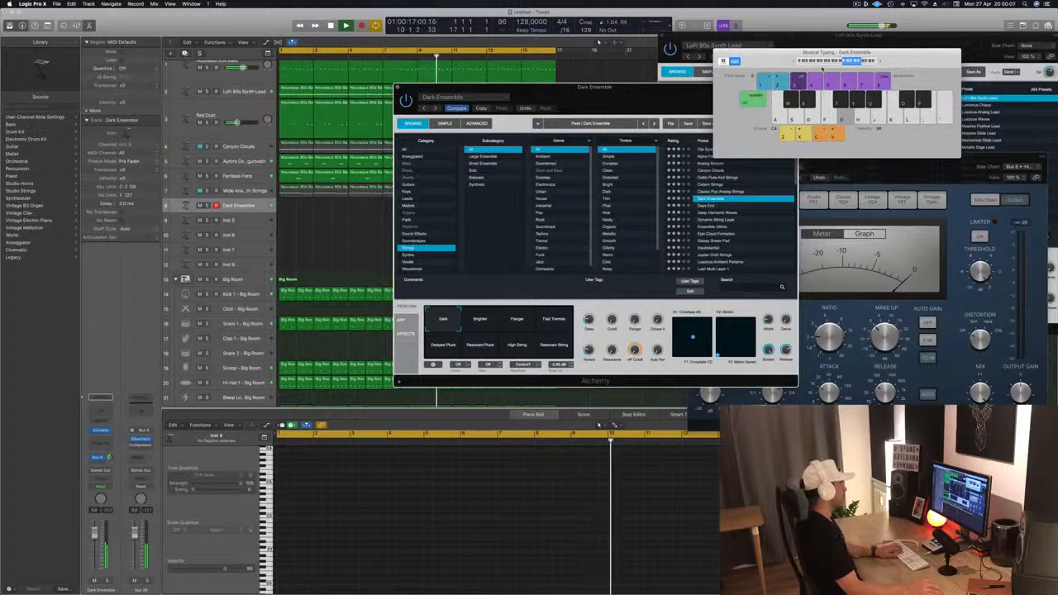
{"action": "key", "text": "semicolon"}
{"action": "left_click_drag", "start_coordinate": [96, 532], "coordinate": [96, 542]}
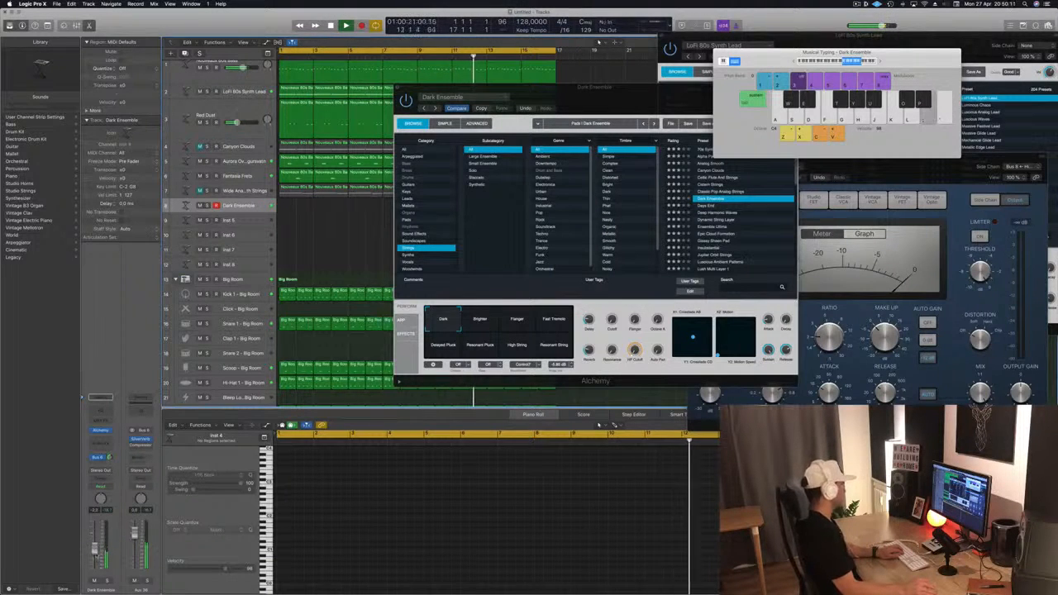
{"action": "key", "text": "k"}
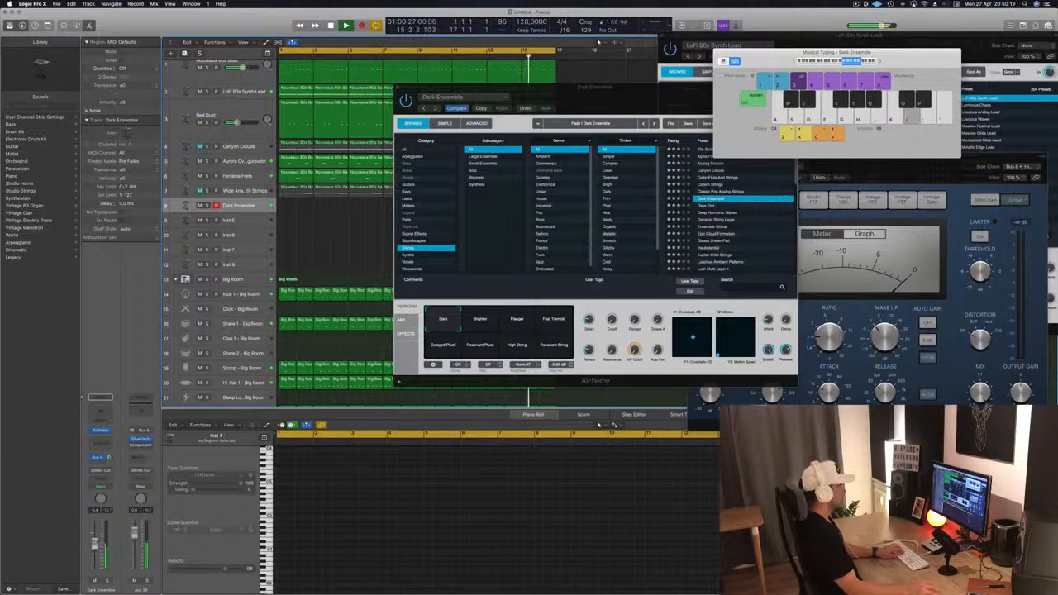
Audition Dark Ensemble's Brighter, Flanger, Fast Tremolo, Delayed Pluck, Resonant Pluck and High String snapshots, then go back to Dark.
{"action": "left_click", "coordinate": [493, 324]}
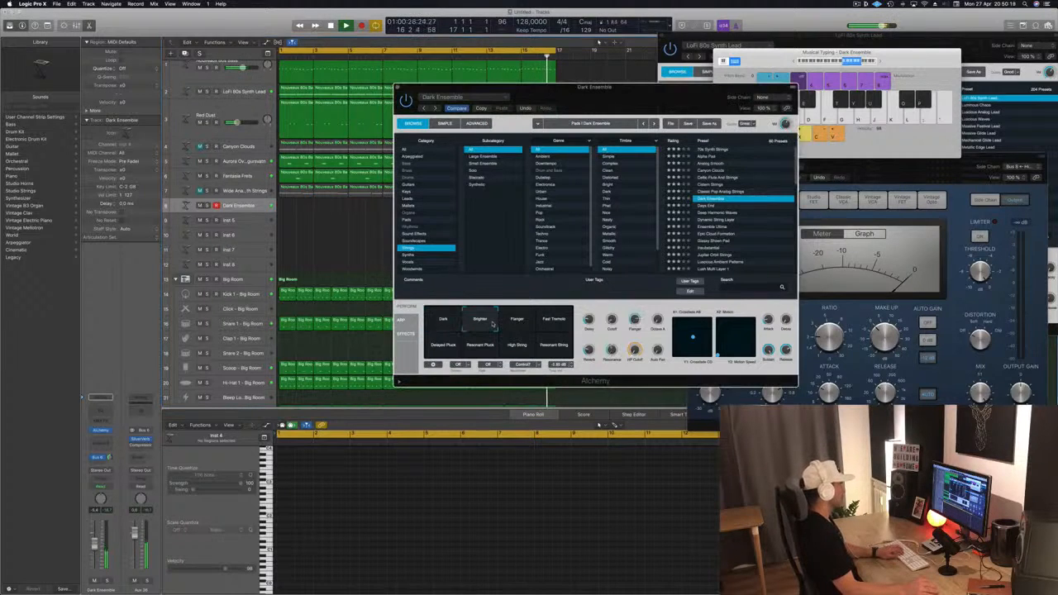
{"action": "left_click", "coordinate": [518, 321]}
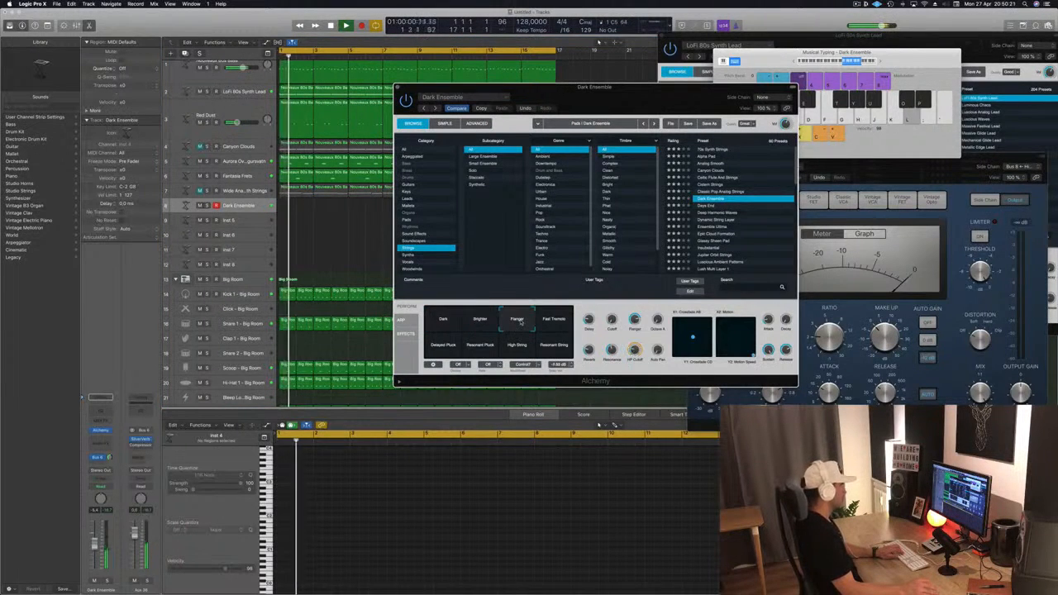
{"action": "left_click", "coordinate": [554, 321]}
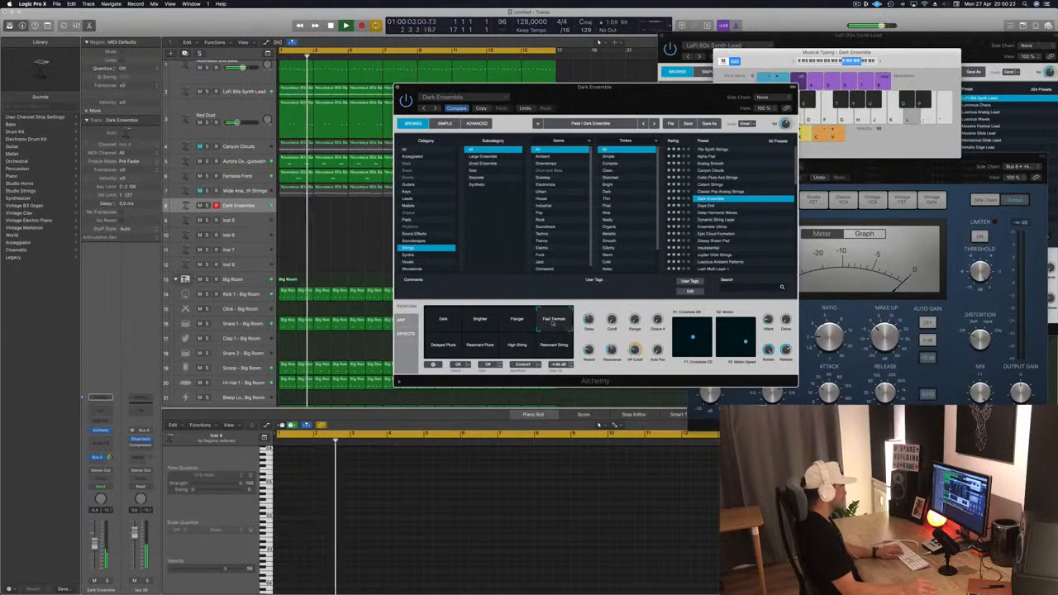
{"action": "left_click", "coordinate": [451, 346]}
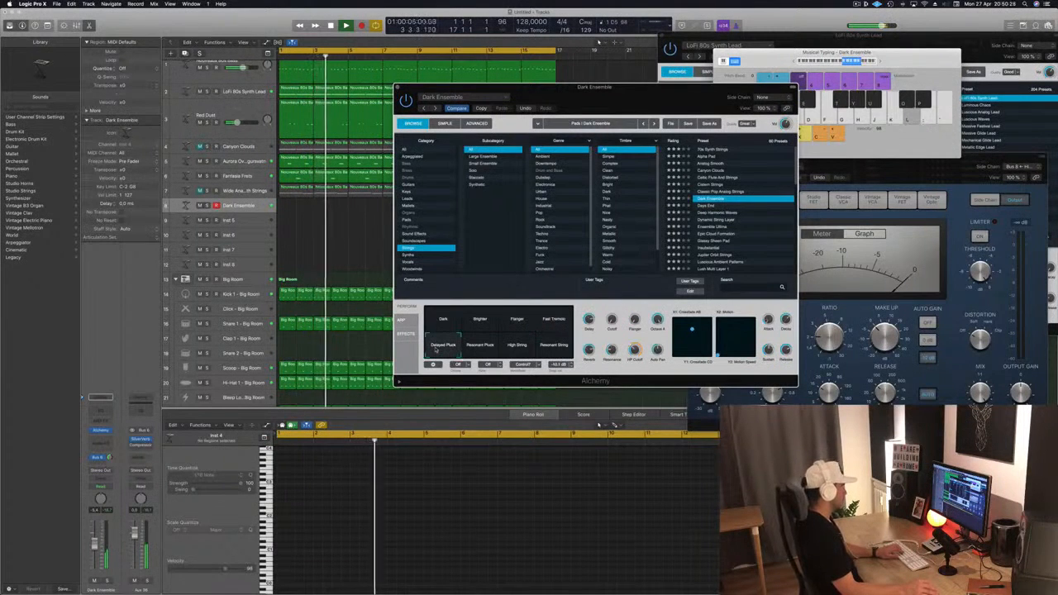
{"action": "left_click", "coordinate": [476, 350]}
{"action": "left_click", "coordinate": [517, 347]}
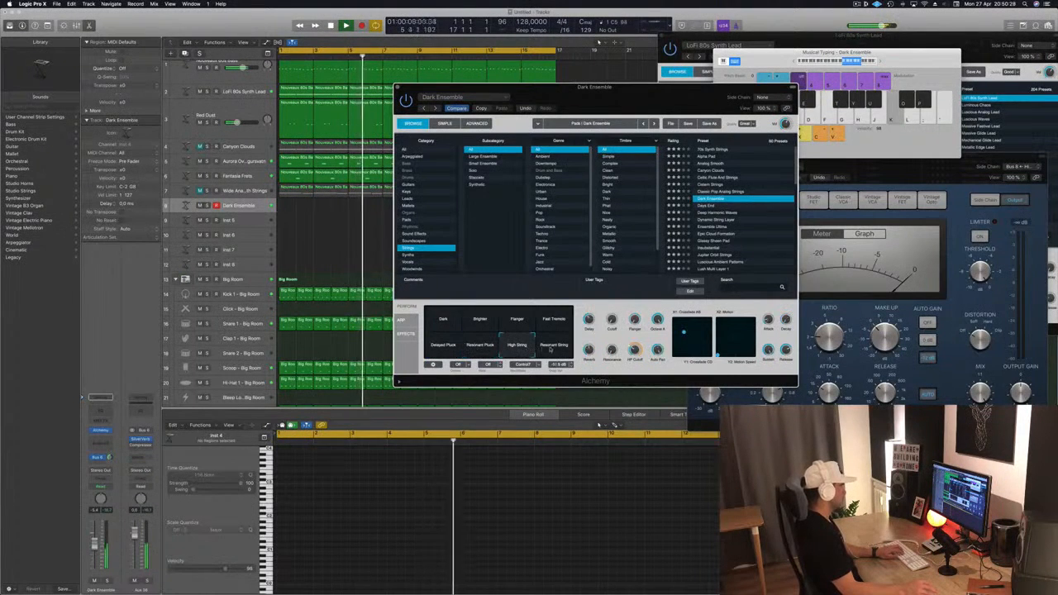
{"action": "left_click", "coordinate": [446, 322]}
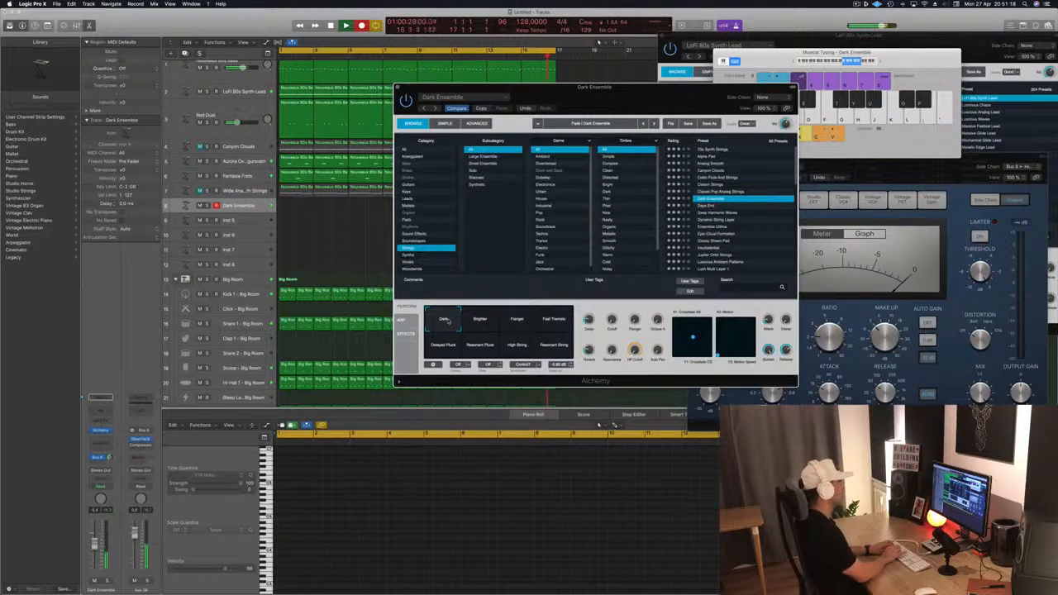
Record a melody on the Dark Ensemble track over the 16-bar cycle, built on the notes C, B and A with occasional F and D.
{"action": "key", "text": "k"}
{"action": "key", "text": "j"}
{"action": "key", "text": "h"}
{"action": "key", "text": "k"}
{"action": "key", "text": "j"}
{"action": "key", "text": "k"}
{"action": "key", "text": "j"}
{"action": "key", "text": "h"}
{"action": "key", "text": "k"}
{"action": "key", "text": "j"}
{"action": "key", "text": "f"}
{"action": "key", "text": "j"}
{"action": "key", "text": "s"}
{"action": "key", "text": "j"}
{"action": "key", "text": "h"}
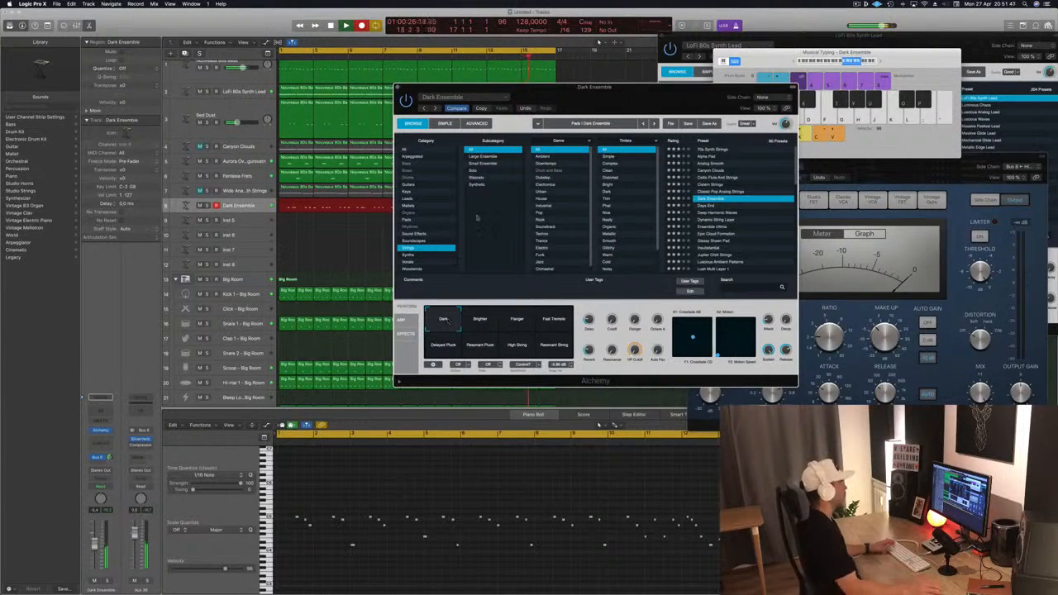
Move the Alchemy window clear of the track regions, then stop recording and play the take back.
{"action": "left_click_drag", "start_coordinate": [595, 86], "coordinate": [825, 57]}
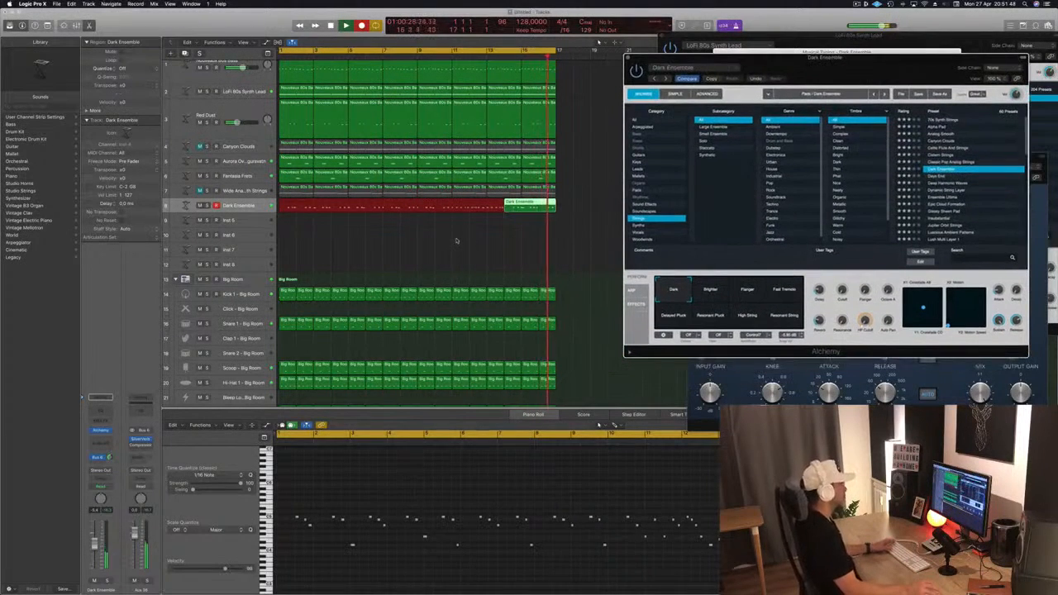
{"action": "key", "text": "space"}
{"action": "key", "text": "space"}
{"action": "key", "text": "space"}
Join the two recorded Dark Ensemble regions into one region and select all of its notes in the piano roll.
{"action": "left_click", "coordinate": [515, 209]}
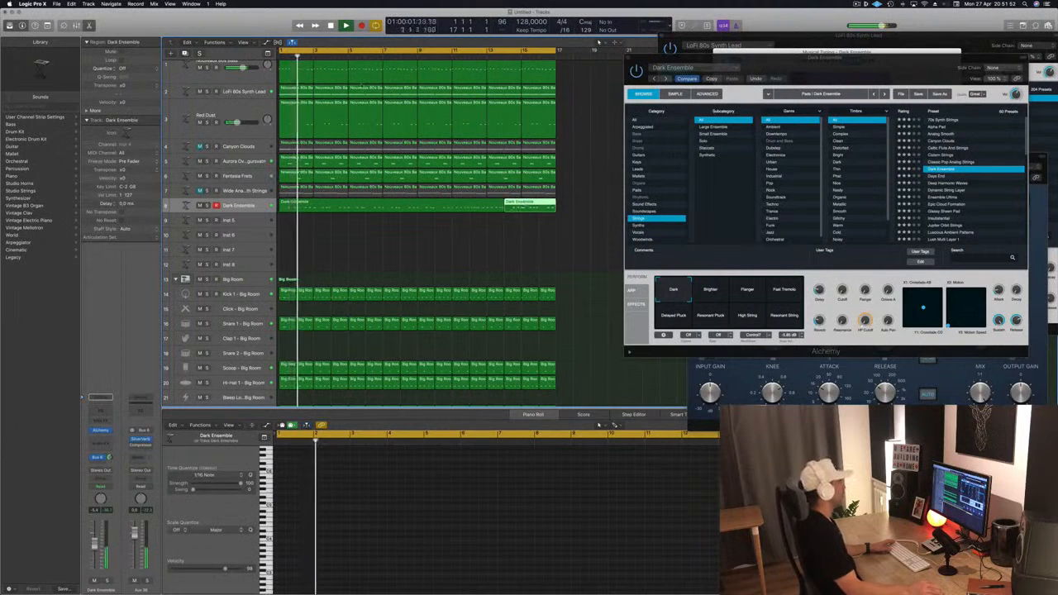
{"action": "left_click", "coordinate": [344, 205]}
{"action": "left_click_drag", "start_coordinate": [384, 252], "coordinate": [524, 213]}
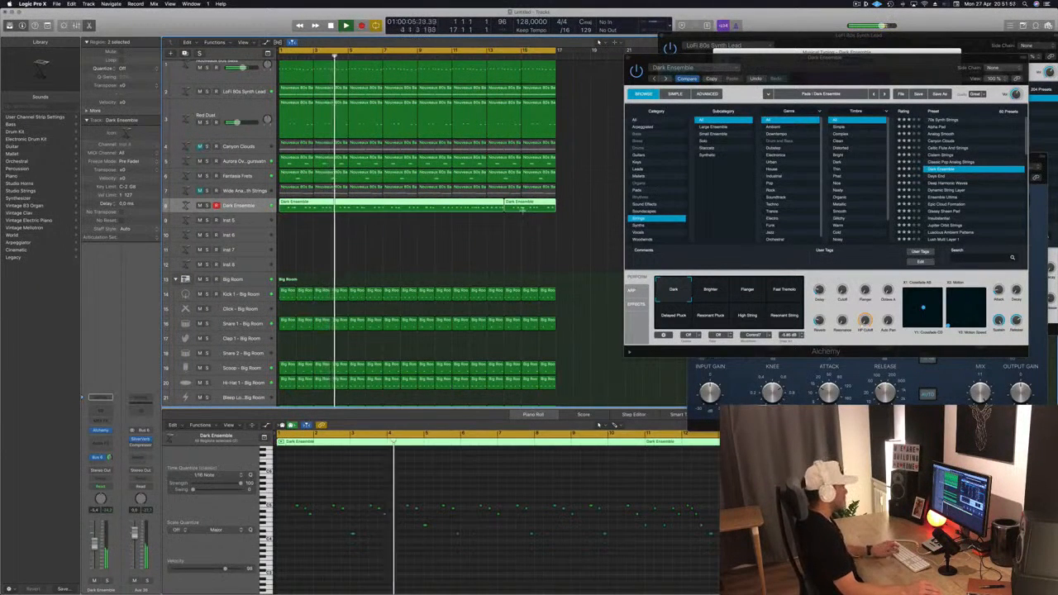
{"action": "key", "text": "super+j"}
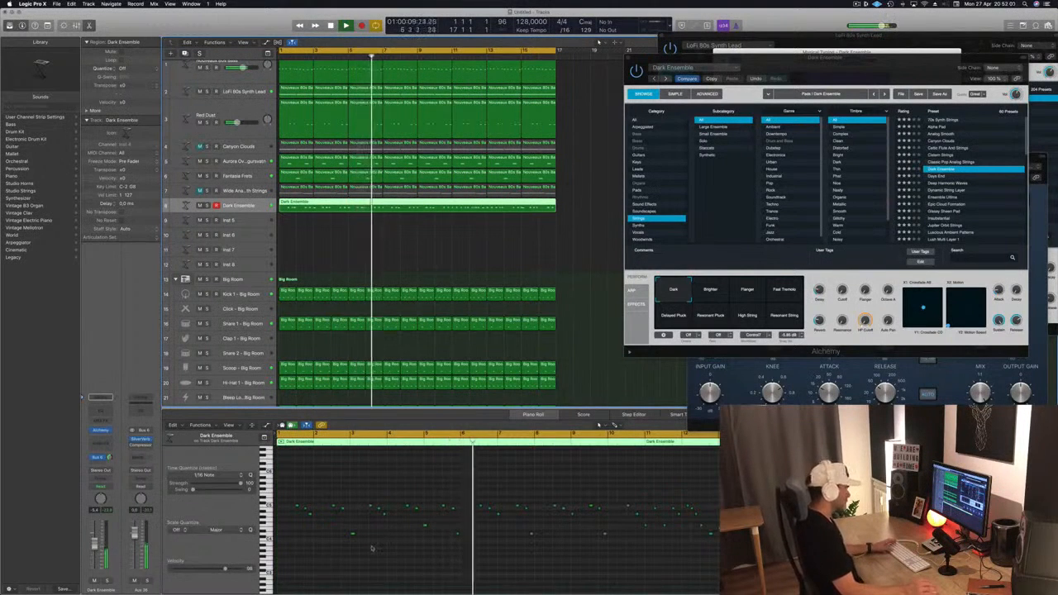
{"action": "key", "text": "super+a"}
{"action": "left_click", "coordinate": [422, 558]}
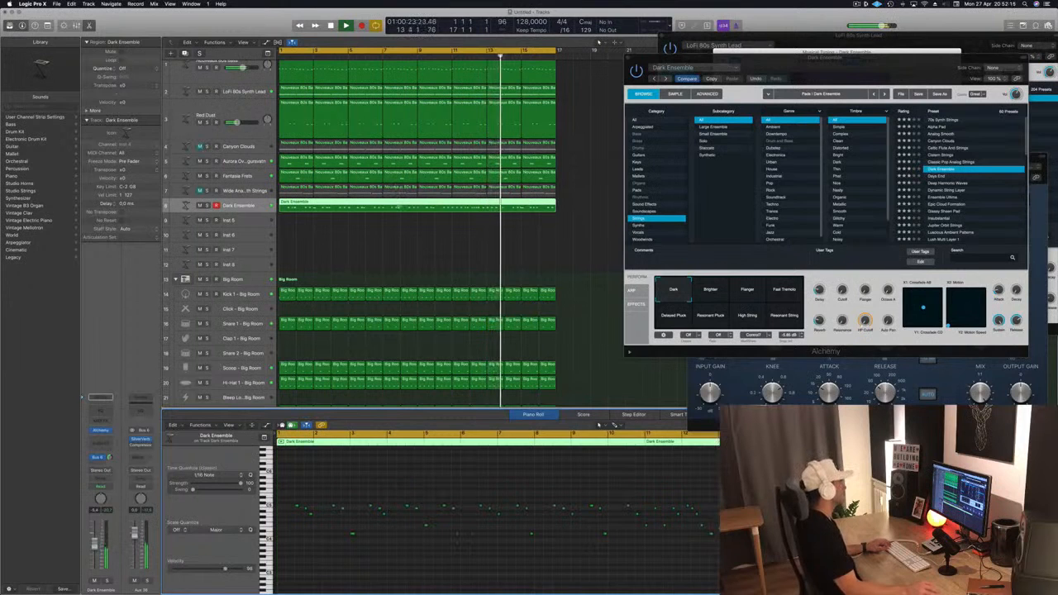
Split the Dark Ensemble region at bars 8, 14 and 16, delete the last piece and stop playback.
{"action": "left_click", "coordinate": [400, 202]}
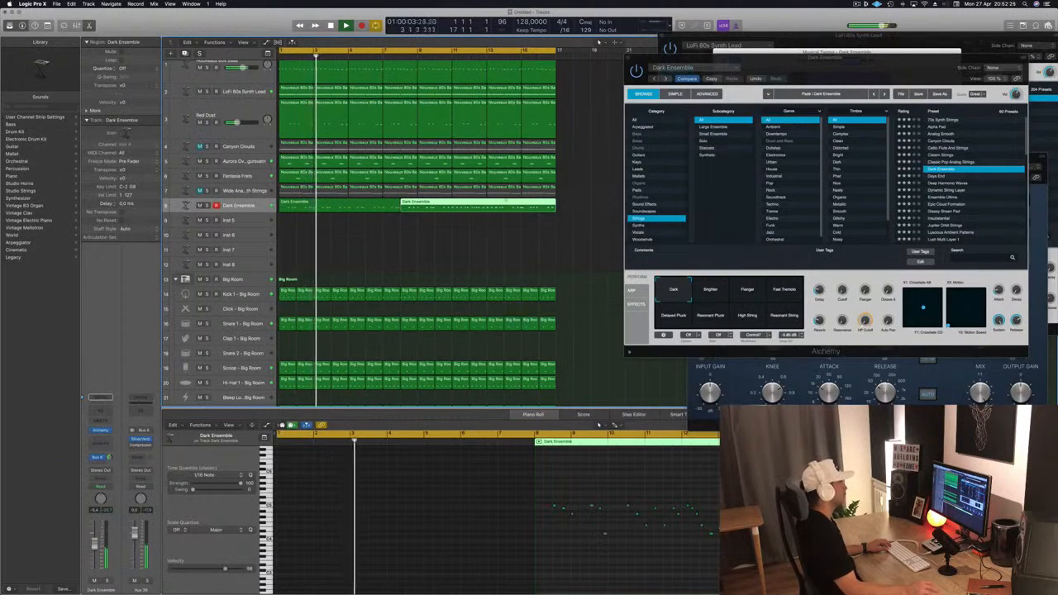
{"action": "double_click", "coordinate": [504, 204], "text": "super"}
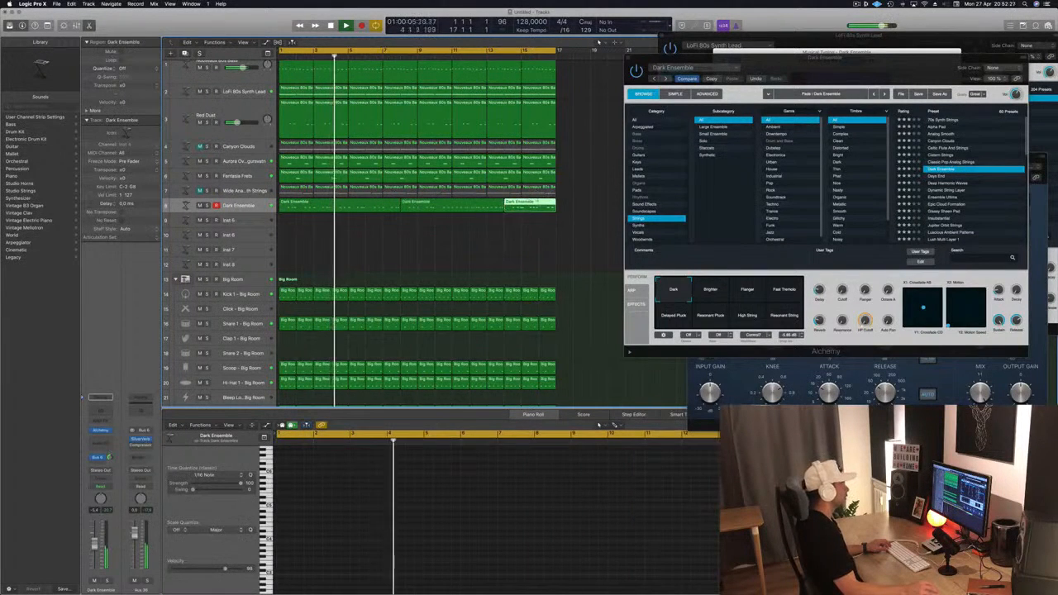
{"action": "double_click", "coordinate": [539, 203], "text": "super"}
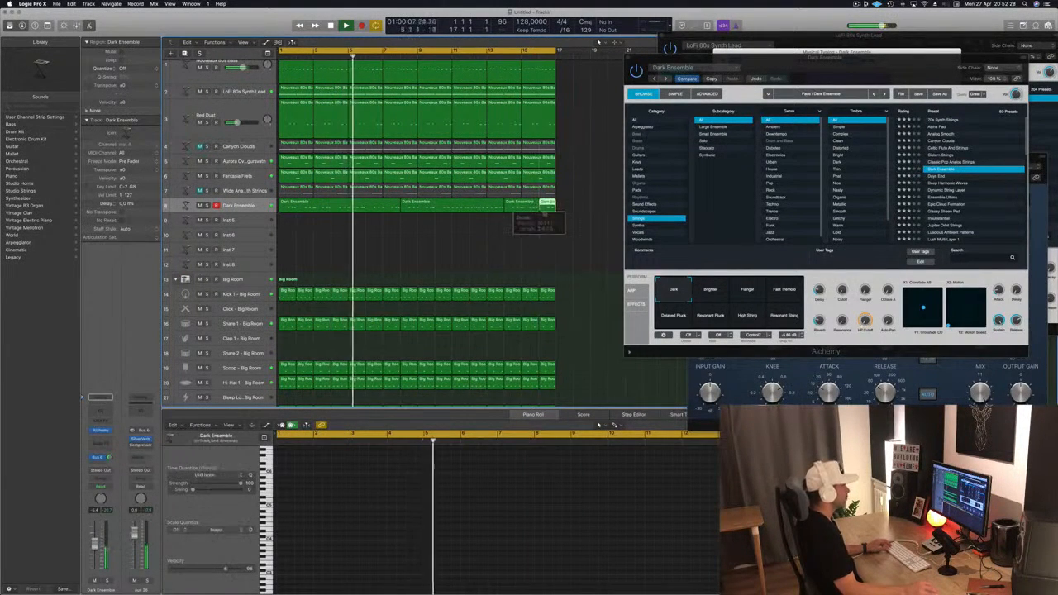
{"action": "key", "text": "Delete"}
{"action": "key", "text": "space"}
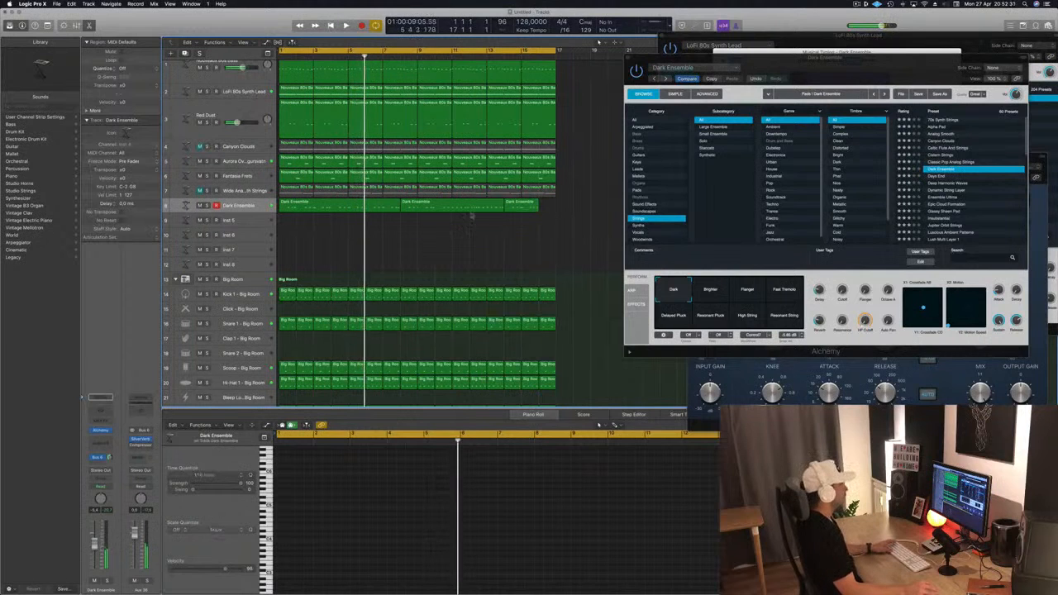
Delete the two long Dark Ensemble regions, move the remaining two-bar region to bar 1 and play it.
{"action": "left_click", "coordinate": [458, 210]}
{"action": "left_click_drag", "start_coordinate": [365, 223], "coordinate": [294, 208]}
{"action": "key", "text": "Delete"}
{"action": "key", "text": "space"}
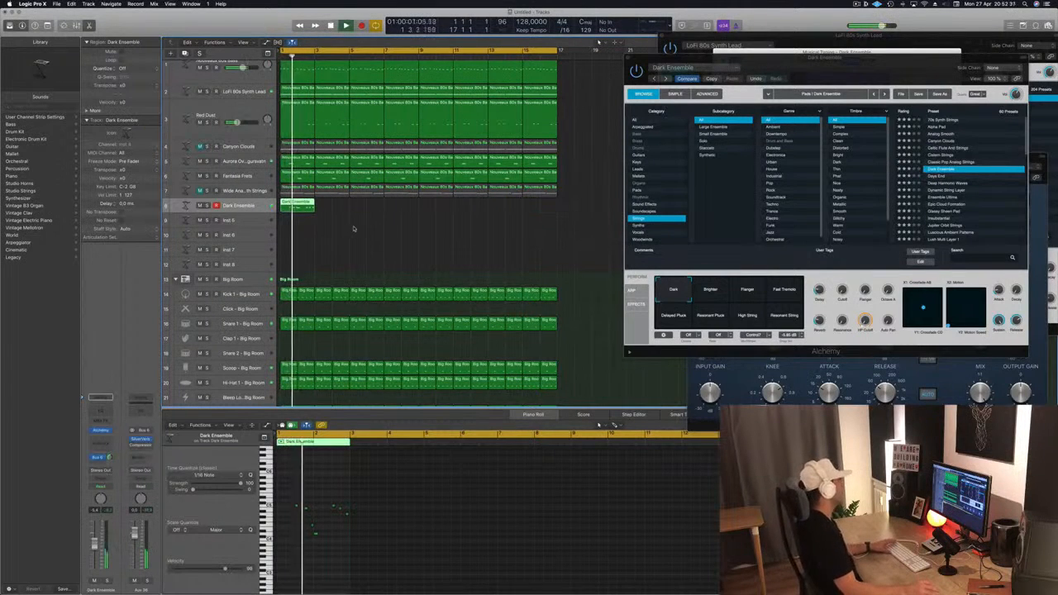
Copy the two-bar Dark Ensemble region along the track until eight regions fill all 16 bars.
{"action": "left_click_drag", "start_coordinate": [294, 207], "coordinate": [366, 212]}
{"action": "mouse_move", "coordinate": [436, 207]}
{"action": "left_mouse_down"}
{"action": "mouse_move", "coordinate": [305, 206]}
{"action": "mouse_move", "coordinate": [443, 217]}
{"action": "left_mouse_up"}
{"action": "key", "text": "Return"}
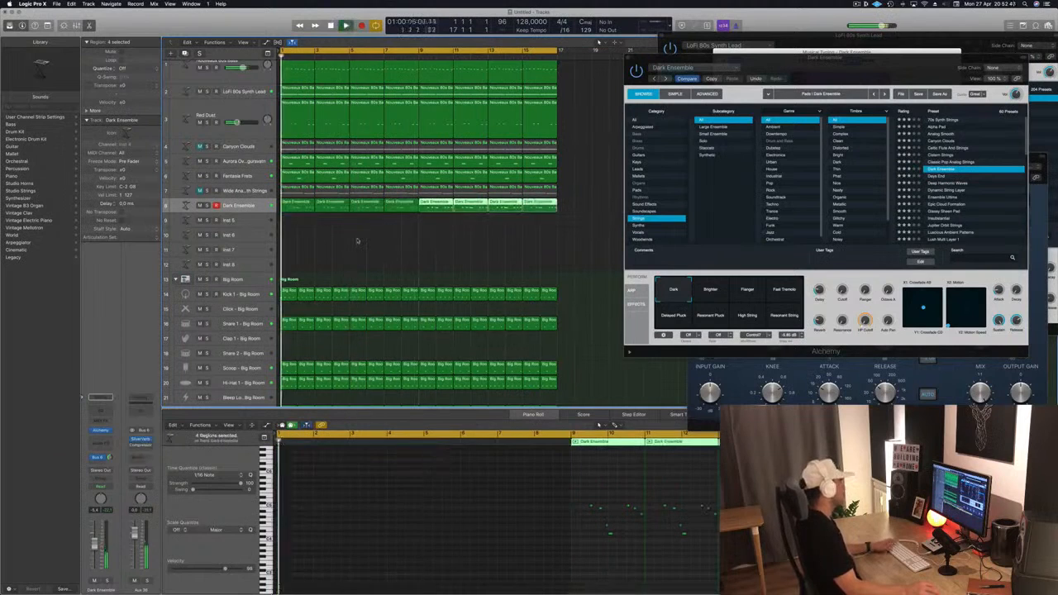
Select the Ride - Big Room track in the drum stack and lower its volume.
{"action": "scroll", "coordinate": [357, 240], "scroll_direction": "down", "scroll_amount": 3}
{"action": "scroll", "coordinate": [357, 240], "scroll_direction": "down", "scroll_amount": 6}
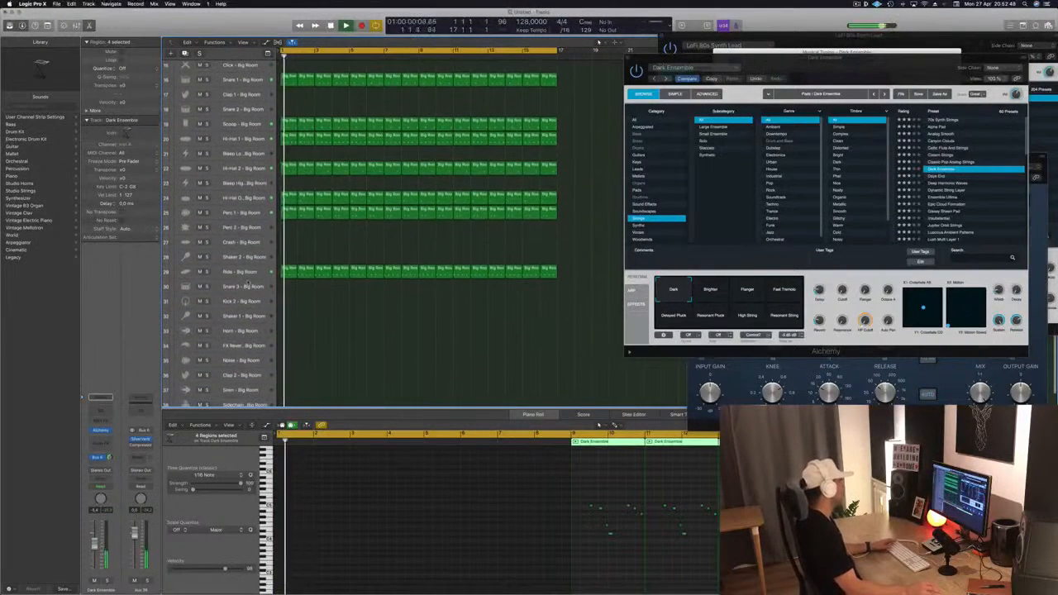
{"action": "left_click", "coordinate": [249, 276]}
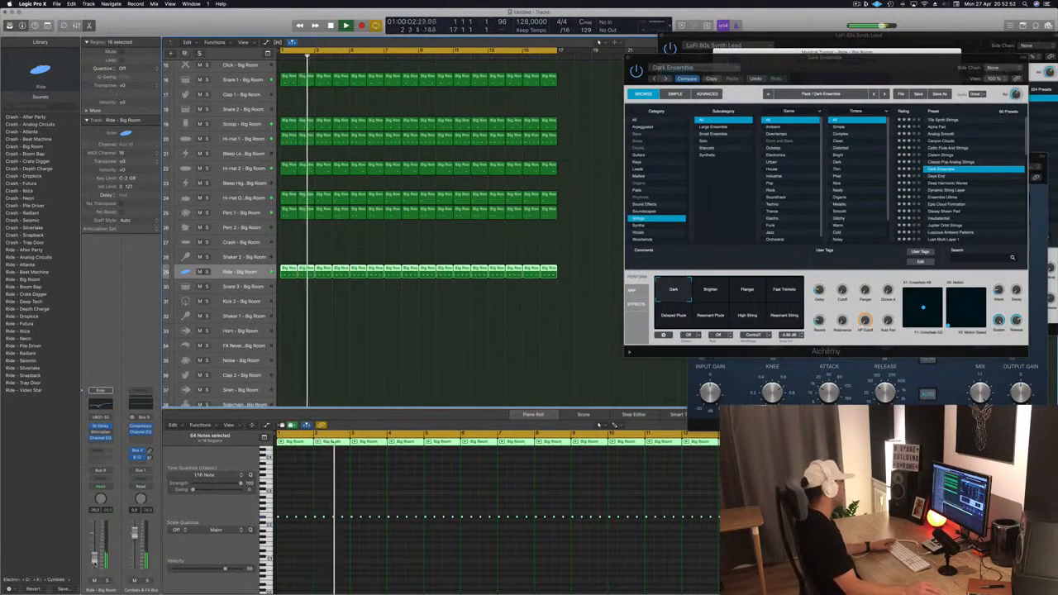
{"action": "scroll", "coordinate": [419, 230], "scroll_direction": "up", "scroll_amount": 6}
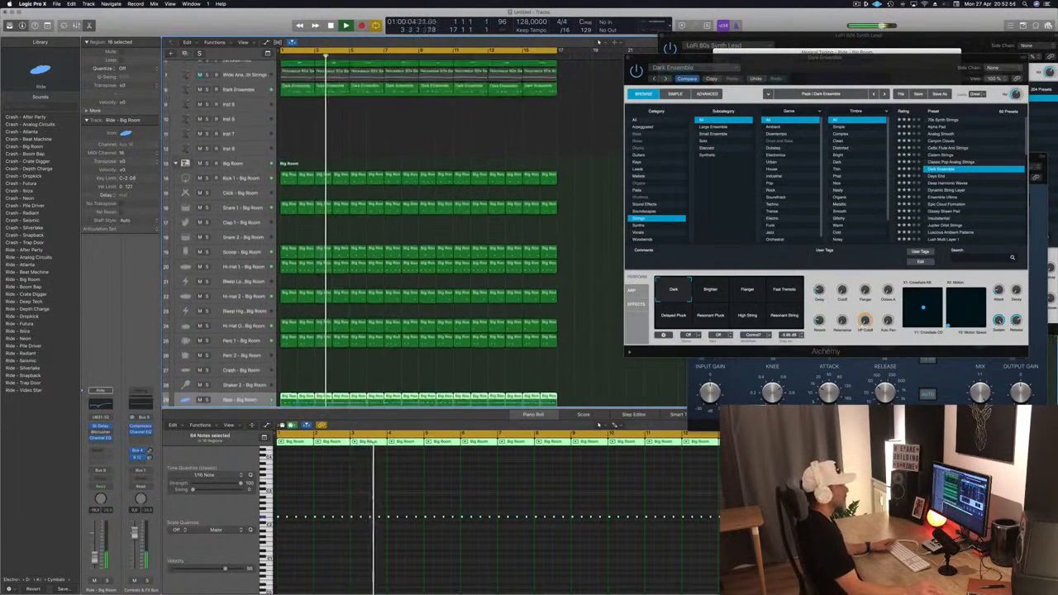
Set the Dark Ensemble Alchemy's quality to Good and move its window closer to the track regions.
{"action": "left_click", "coordinate": [978, 93]}
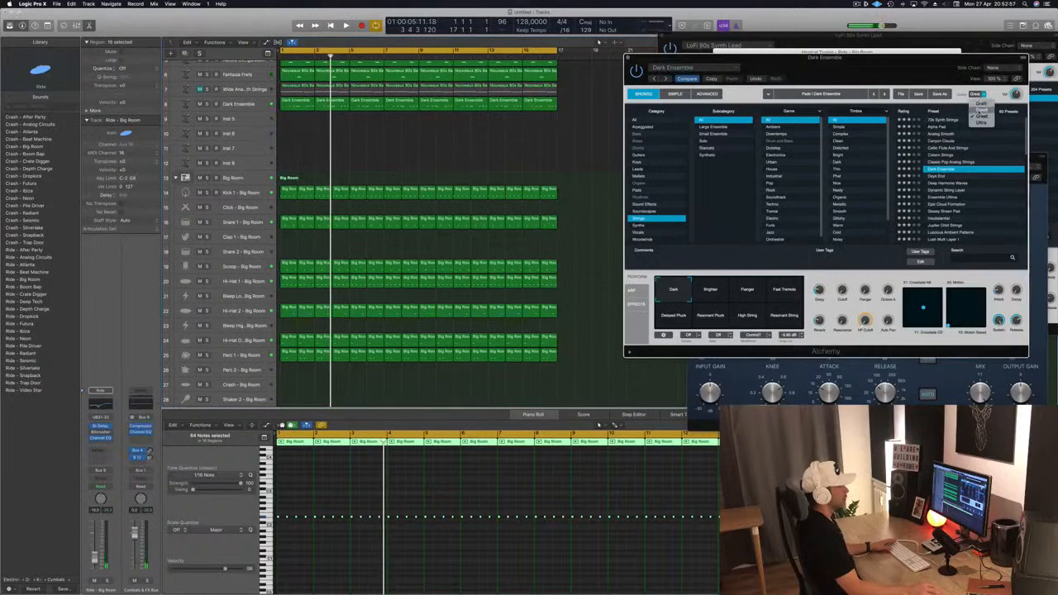
{"action": "left_click", "coordinate": [899, 68]}
{"action": "left_click_drag", "start_coordinate": [899, 68], "coordinate": [783, 62]}
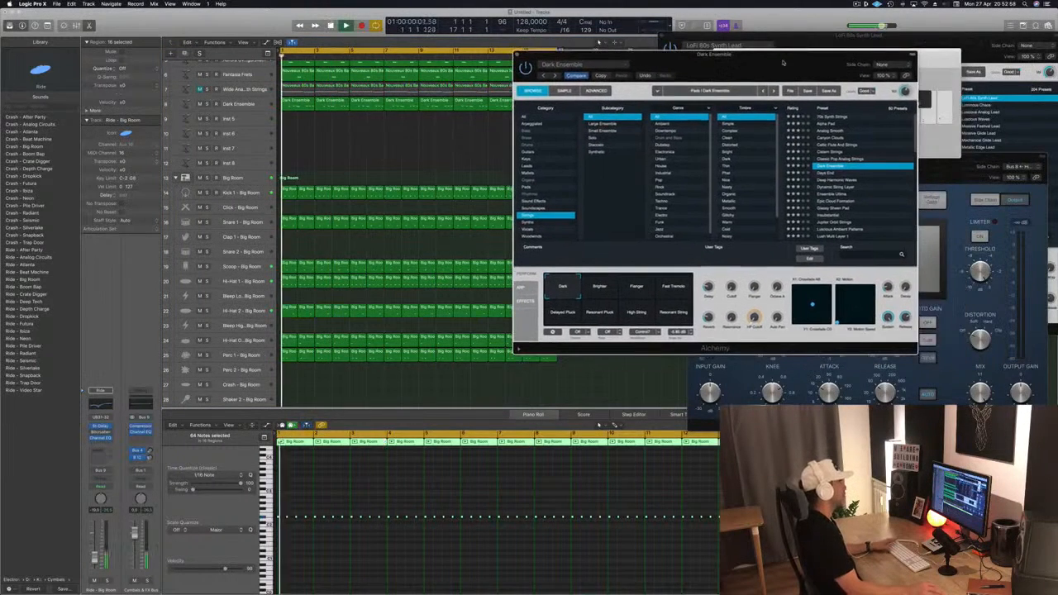
Select the Dark Ensemble track, listen to it soloed and in the full mix, then clear the region selection and restart playback.
{"action": "left_click", "coordinate": [241, 106]}
{"action": "key", "text": "Return"}
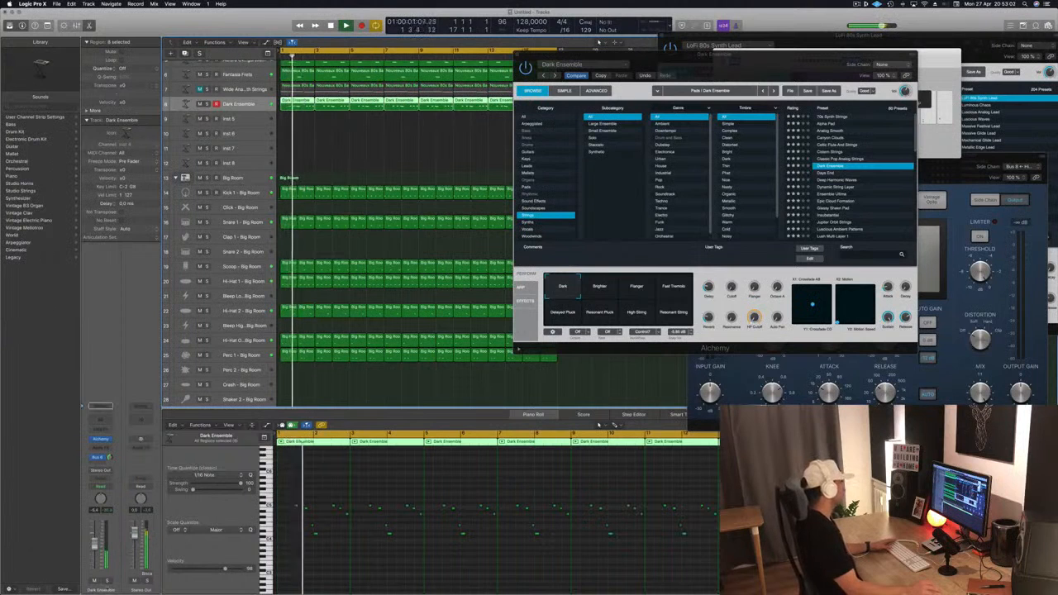
{"action": "key", "text": "s"}
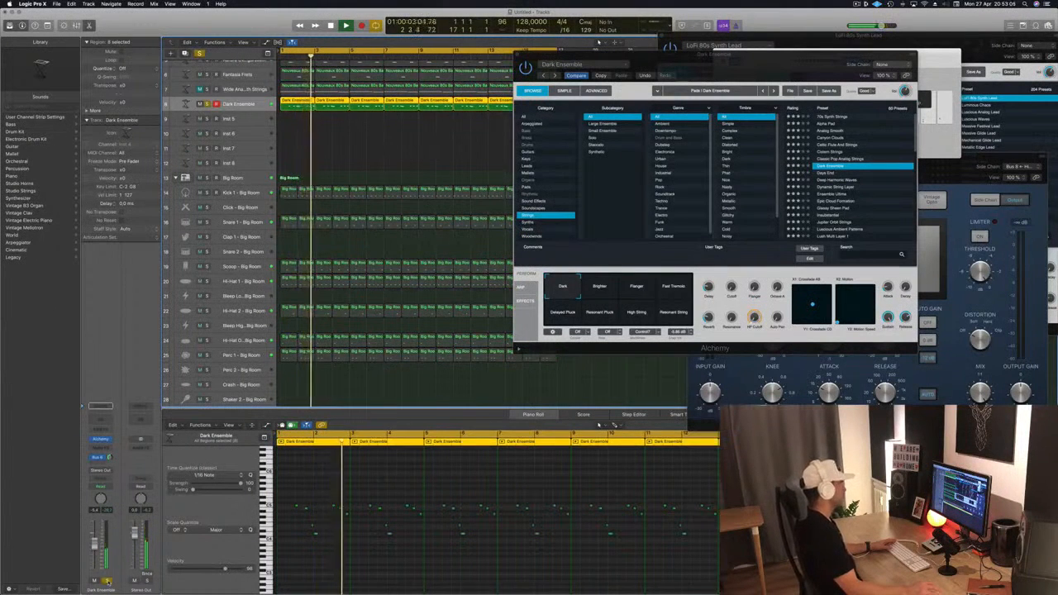
{"action": "key", "text": "s"}
{"action": "left_click", "coordinate": [406, 161]}
{"action": "key", "text": "Return"}
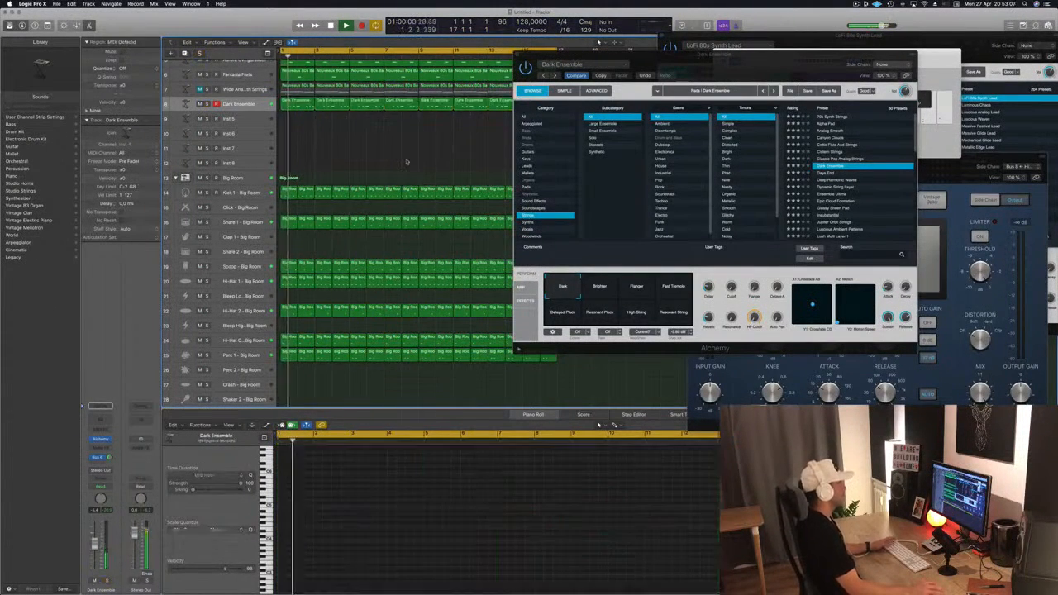
Audition the Brighter, Flanger, Delayed Pluck, Resonant Pluck, High String and other Alchemy performance snapshots during playback and return to Dark.
{"action": "left_click", "coordinate": [599, 287]}
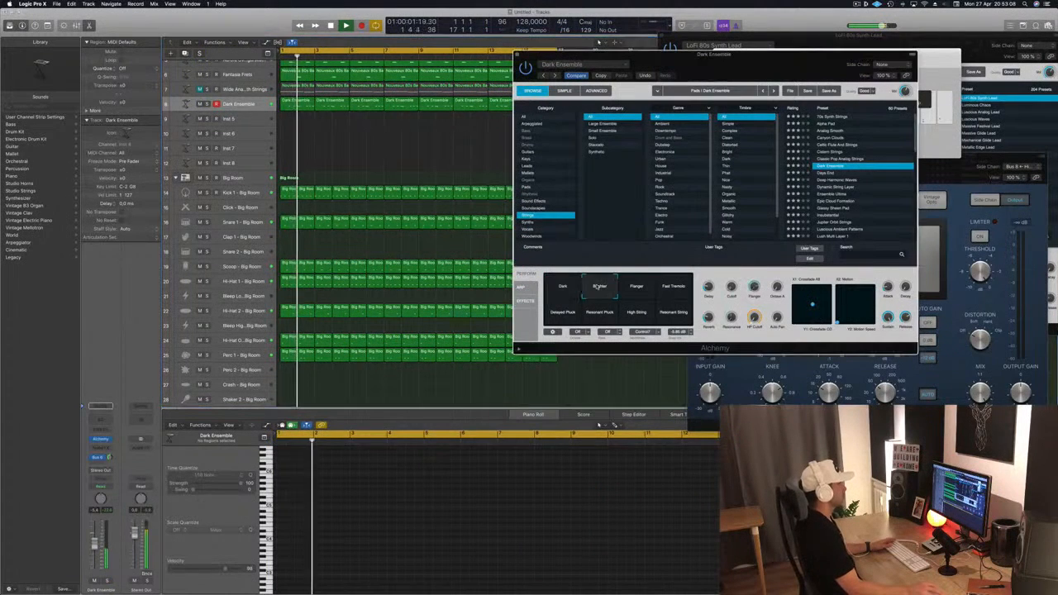
{"action": "left_click", "coordinate": [372, 146]}
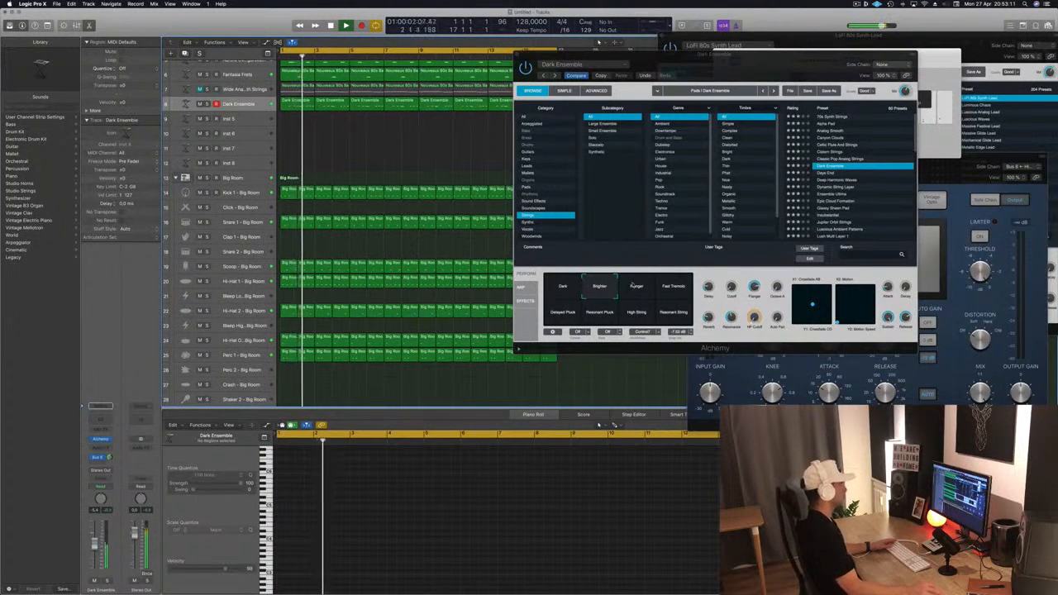
{"action": "left_click", "coordinate": [636, 287]}
{"action": "left_click", "coordinate": [673, 291]}
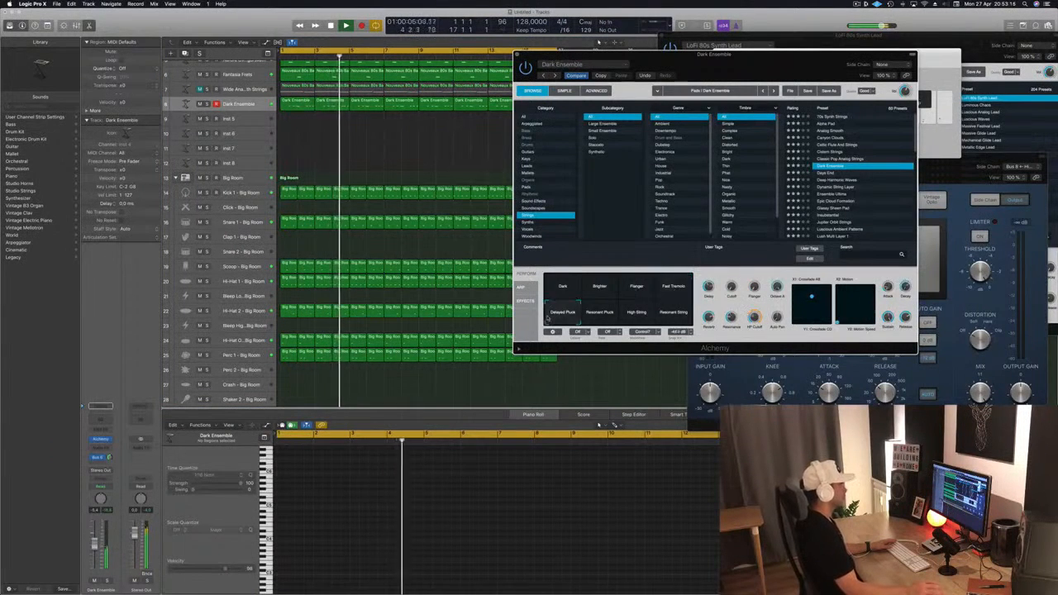
{"action": "left_click", "coordinate": [600, 313]}
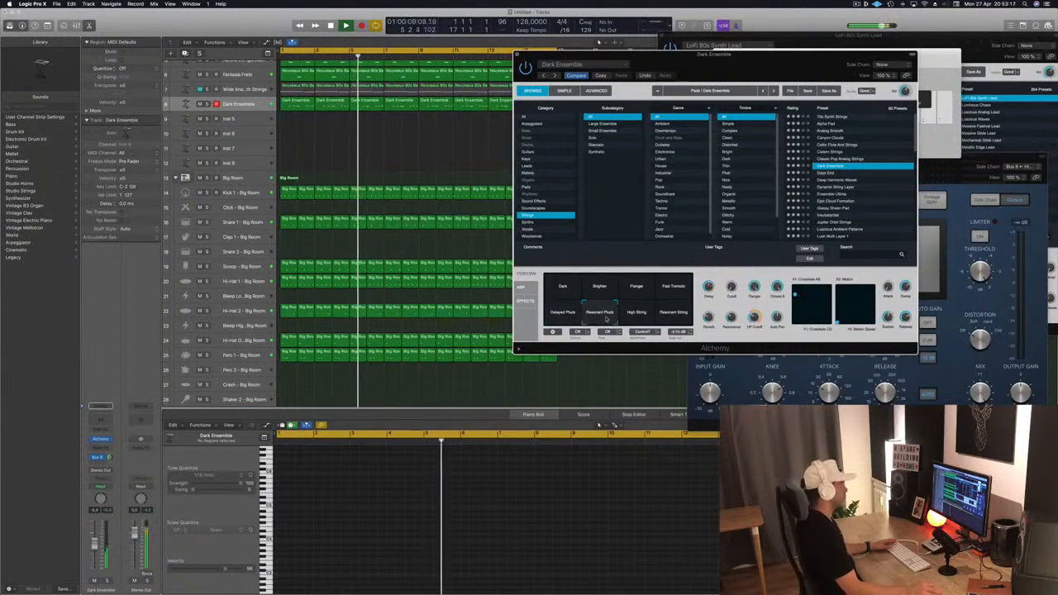
{"action": "left_click", "coordinate": [631, 317]}
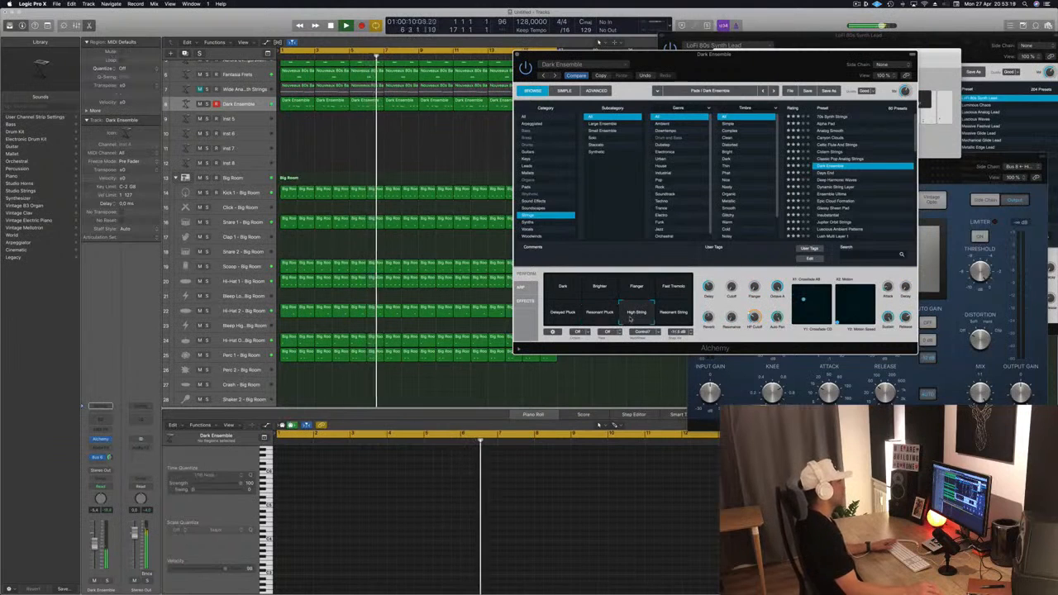
{"action": "left_click", "coordinate": [674, 314]}
{"action": "left_click", "coordinate": [563, 288]}
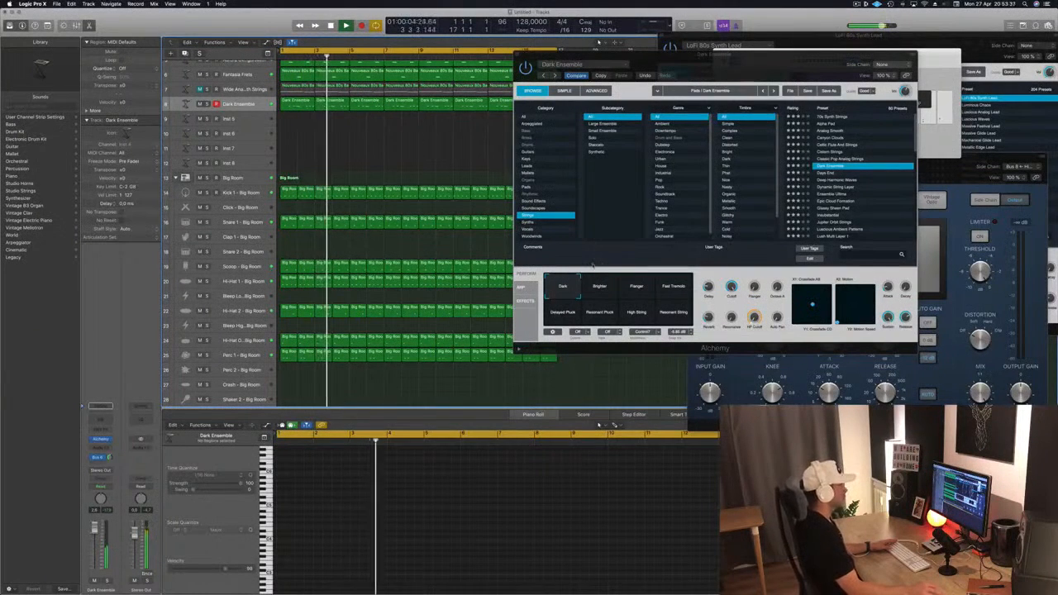
Compare the Dark Ensemble Alchemy with its default sound, reload the Dark Ensemble preset and move the plug-in window slightly.
{"action": "left_click", "coordinate": [569, 75]}
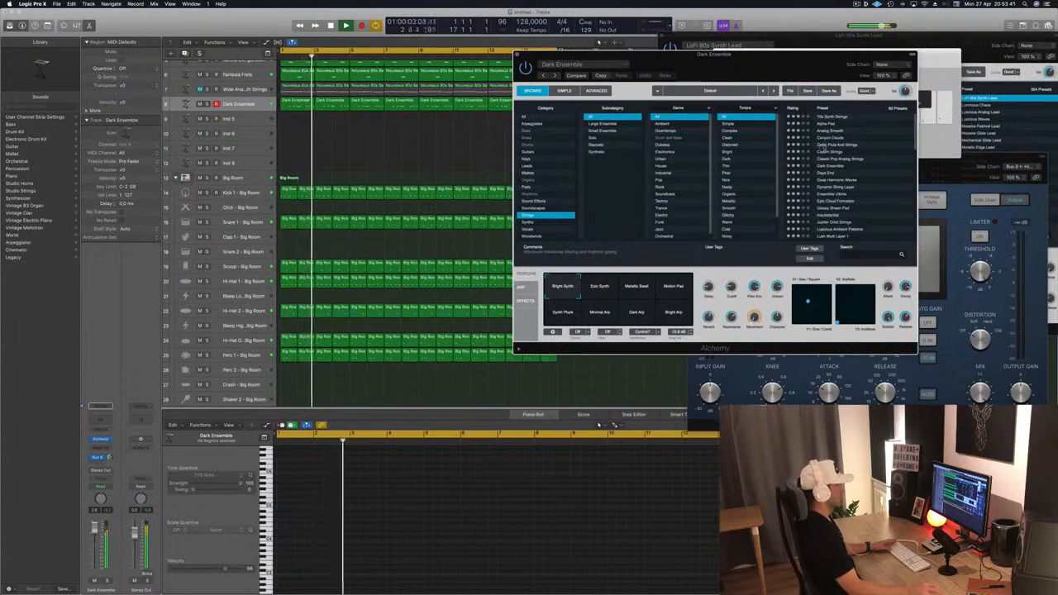
{"action": "left_click", "coordinate": [832, 165]}
{"action": "left_click_drag", "start_coordinate": [750, 66], "coordinate": [738, 49]}
{"action": "key", "text": "space"}
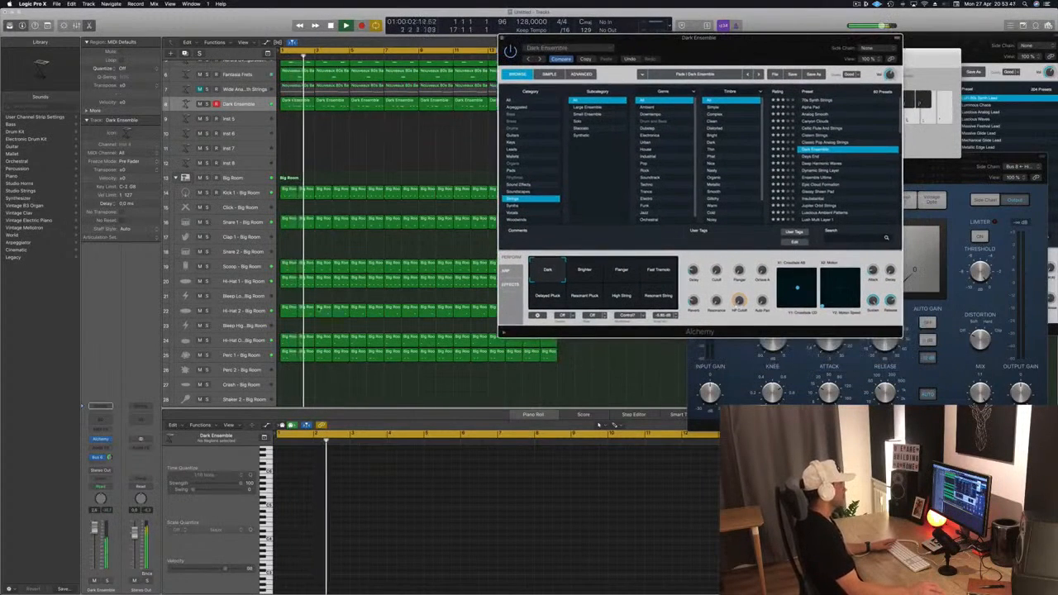
Show the first Dark Ensemble region's notes in the piano roll and select its lowest note while listening.
{"action": "left_click", "coordinate": [298, 105]}
{"action": "left_click", "coordinate": [321, 578]}
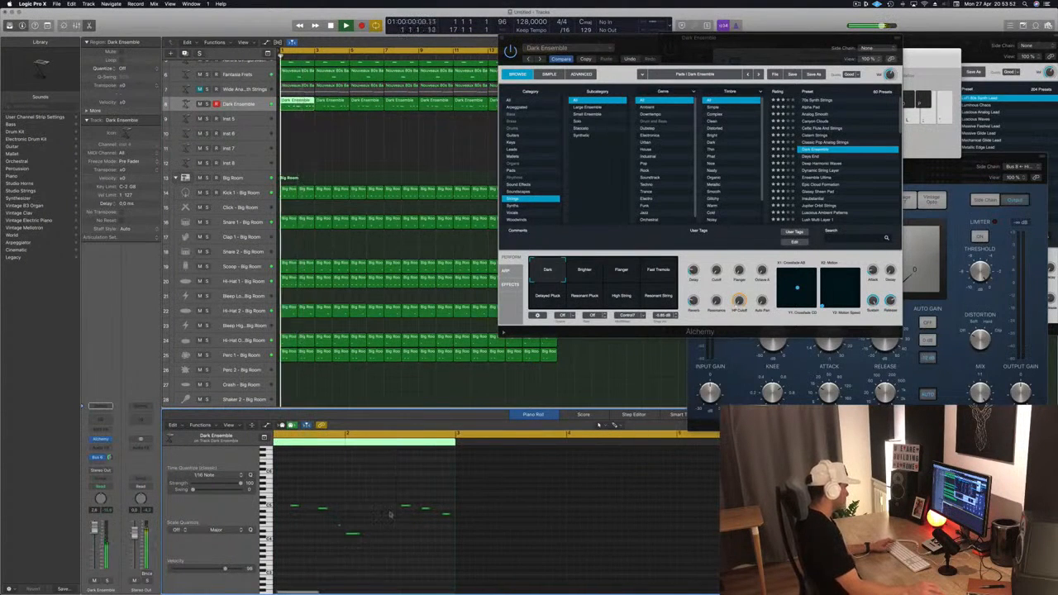
{"action": "key", "text": "space"}
{"action": "left_click", "coordinate": [383, 538]}
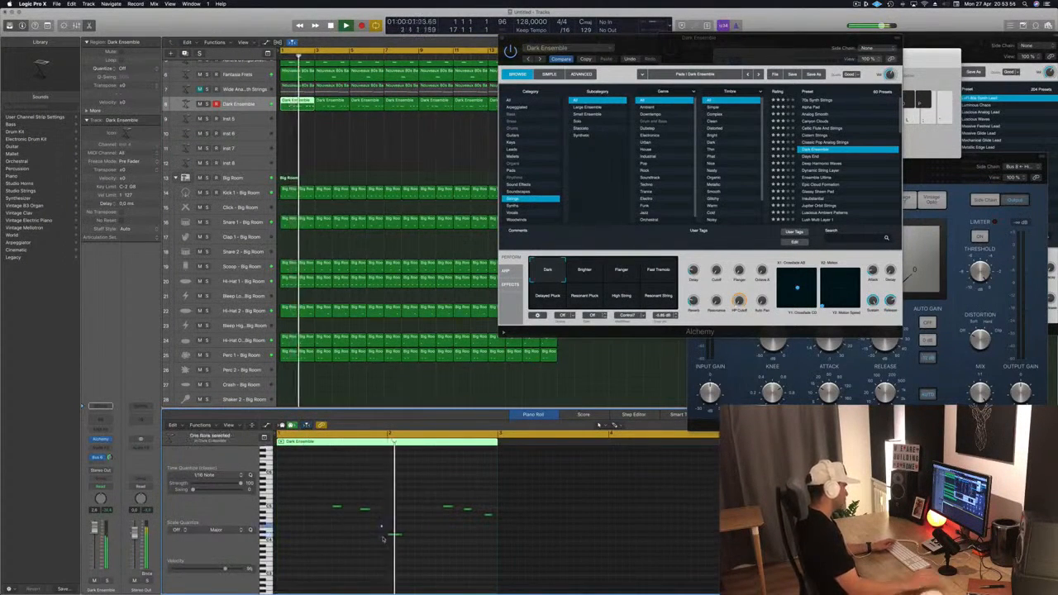
{"action": "key", "text": "space"}
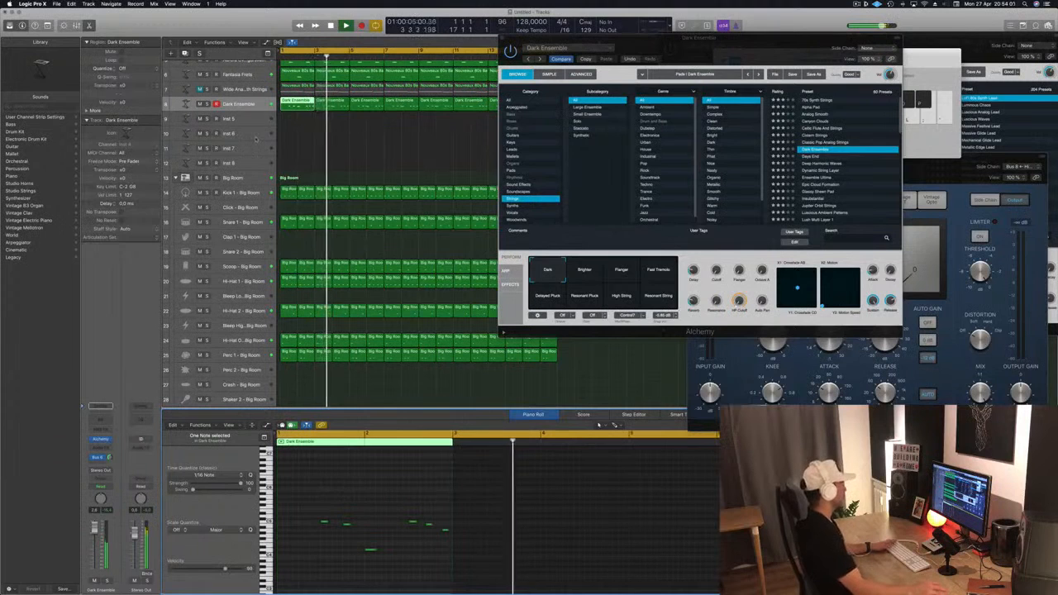
Adjust the Dark Ensemble track's bus send level, lower its volume and restart playback from the beginning.
{"action": "left_click", "coordinate": [251, 100]}
{"action": "left_click_drag", "start_coordinate": [109, 457], "coordinate": [111, 467]}
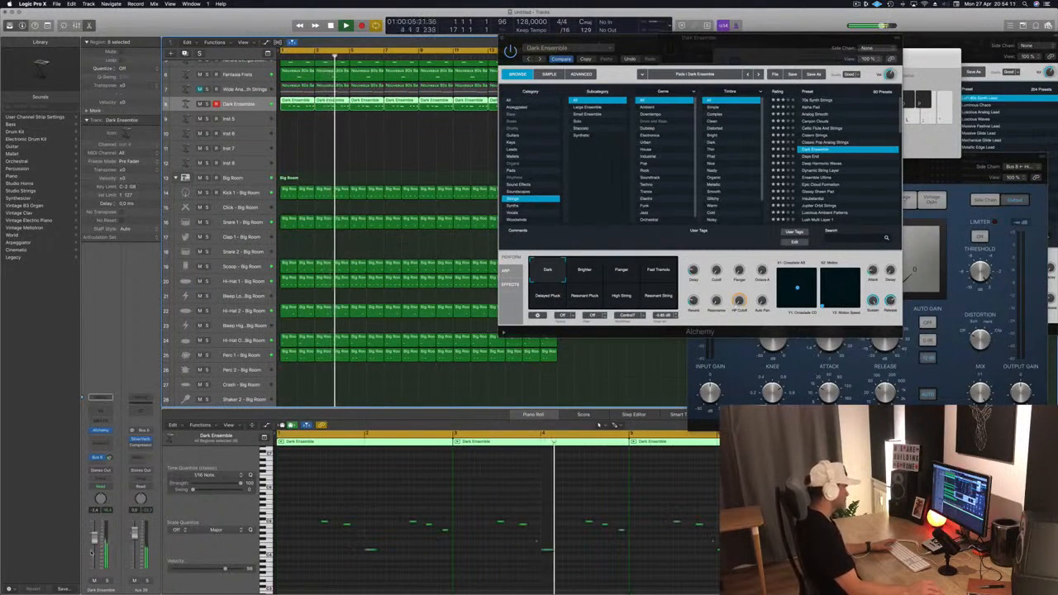
{"action": "key", "text": "Return"}
{"action": "scroll", "coordinate": [397, 163], "scroll_direction": "left", "scroll_amount": 3}
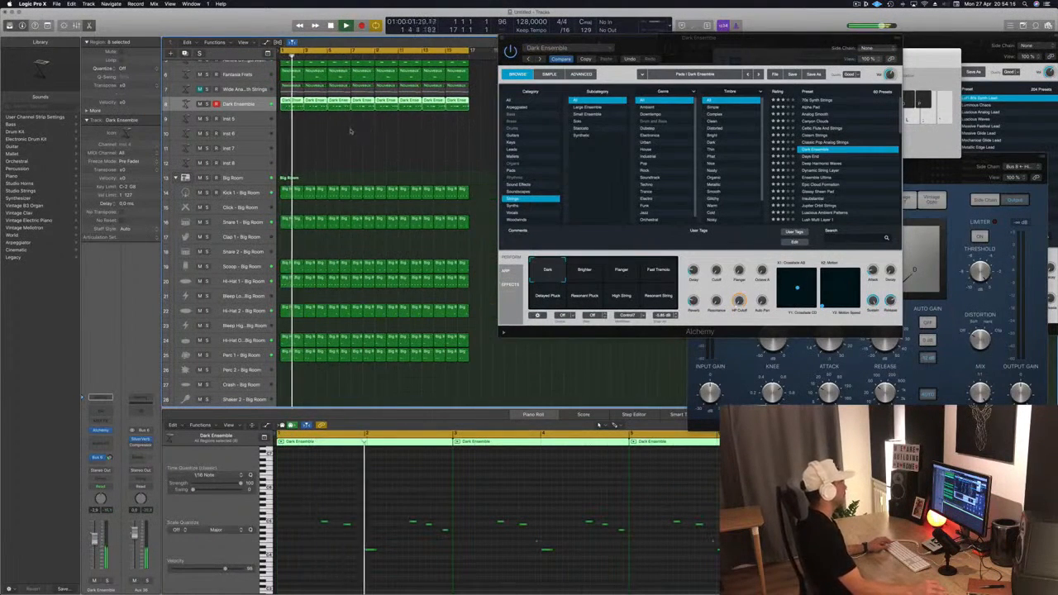
Delete the Dark Ensemble regions after the second one and copy the remaining regions until all 16 bars are filled.
{"action": "left_click_drag", "start_coordinate": [341, 132], "coordinate": [482, 105]}
{"action": "key", "text": "BackSpace"}
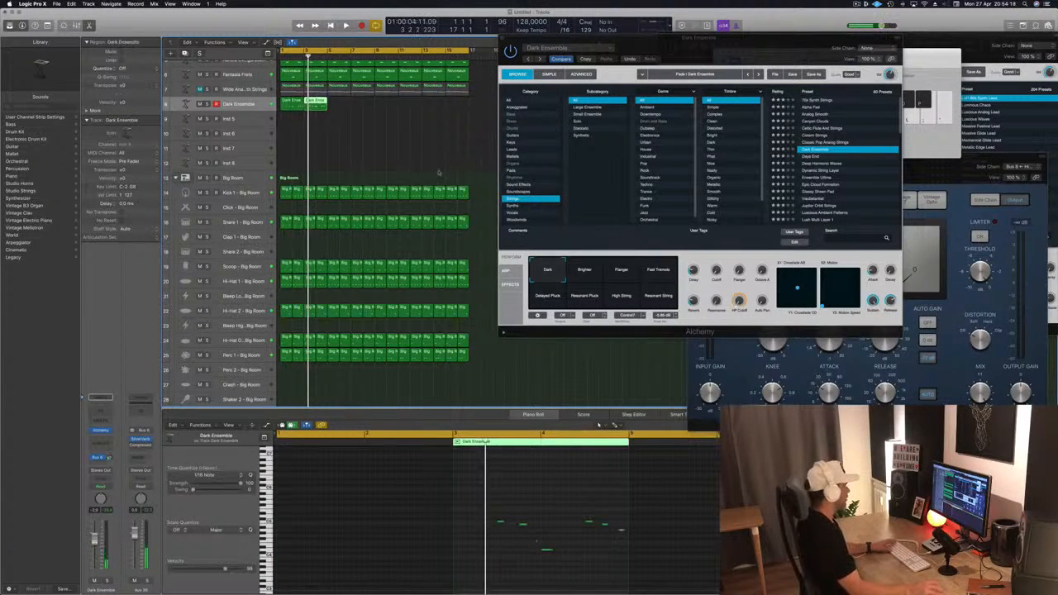
{"action": "left_click_drag", "start_coordinate": [292, 141], "coordinate": [286, 99]}
{"action": "left_click_drag", "start_coordinate": [298, 105], "coordinate": [389, 110]}
{"action": "key", "text": "space"}
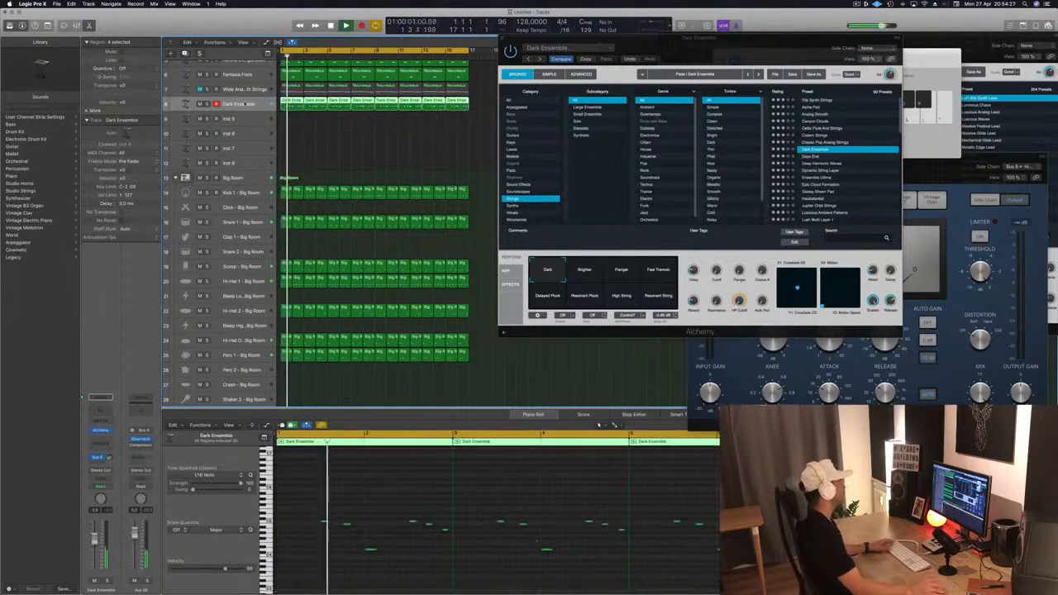
Enlarge the Dark Ensemble track's height and clear the region selection.
{"action": "left_click_drag", "start_coordinate": [241, 110], "coordinate": [234, 166]}
{"action": "left_click", "coordinate": [322, 205]}
{"action": "scroll", "coordinate": [322, 204], "scroll_direction": "down", "scroll_amount": 5}
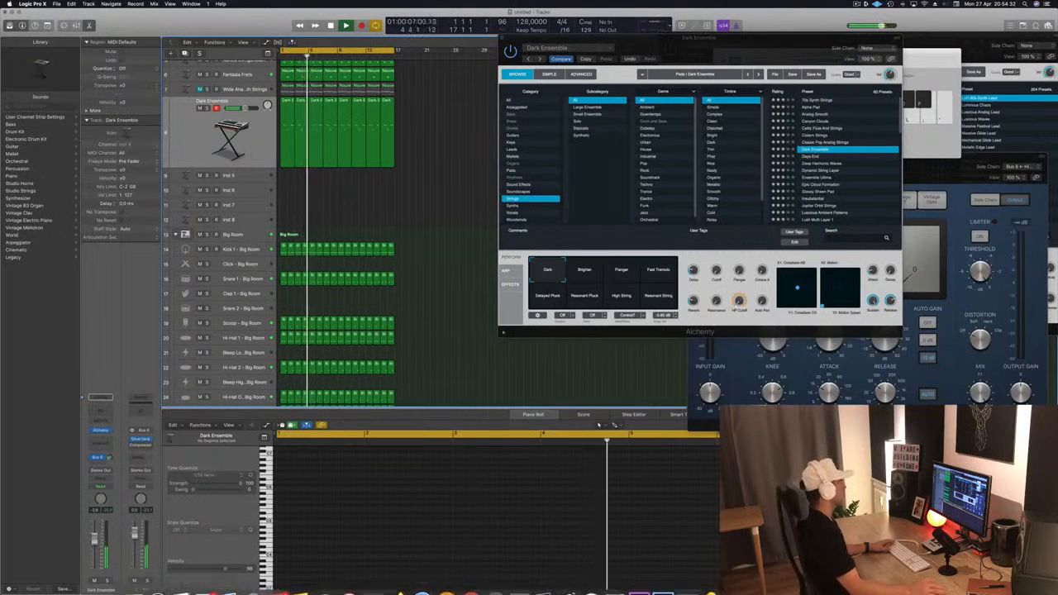
Solo the LoFi 80s Synth Lead track briefly, turn the solo off again and select the track.
{"action": "scroll", "coordinate": [362, 187], "scroll_direction": "up", "scroll_amount": 5}
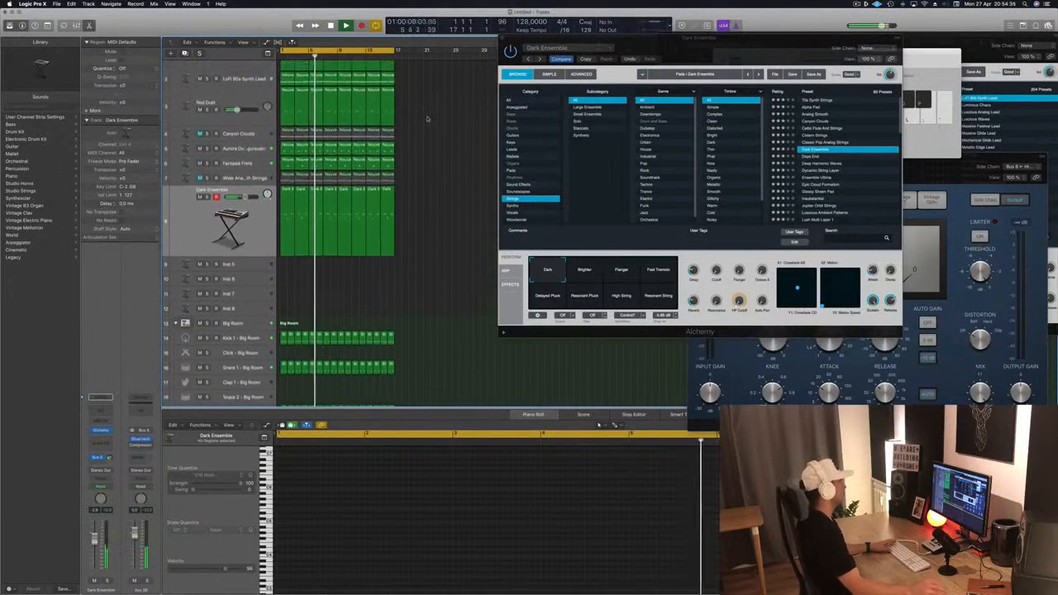
{"action": "scroll", "coordinate": [433, 123], "scroll_direction": "up", "scroll_amount": 2}
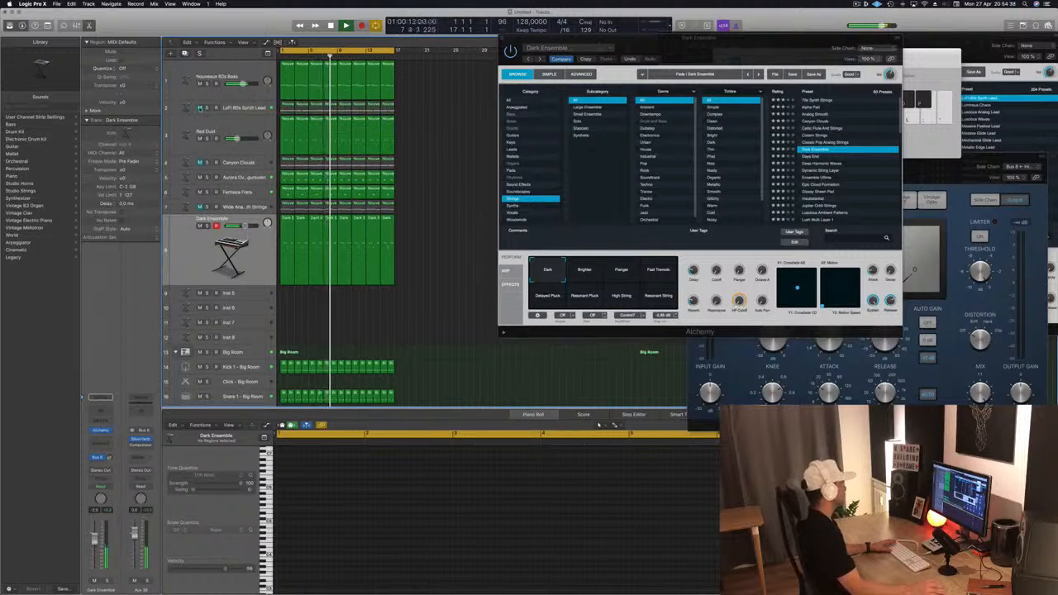
{"action": "left_click", "coordinate": [207, 108]}
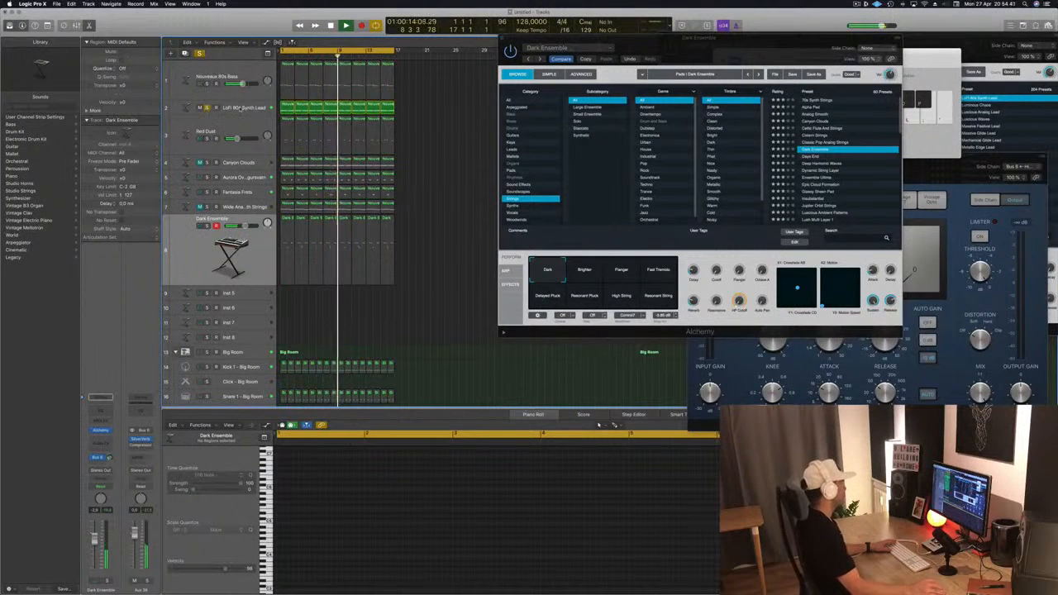
{"action": "left_click", "coordinate": [207, 107]}
{"action": "left_click", "coordinate": [239, 109]}
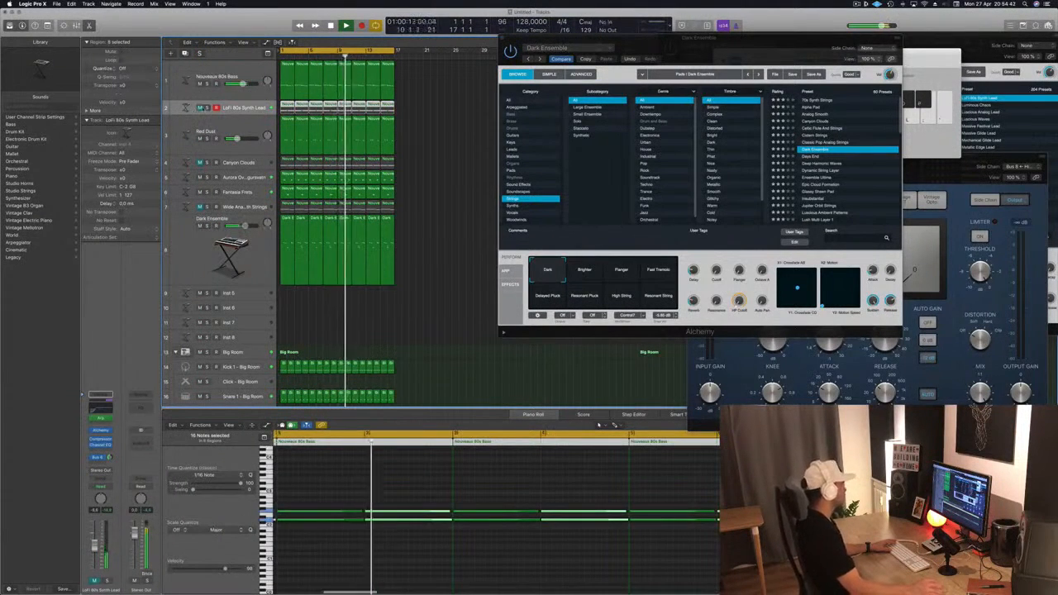
Select the Dark Ensemble track, lower its volume slightly and restart playback from the beginning.
{"action": "left_click", "coordinate": [213, 220]}
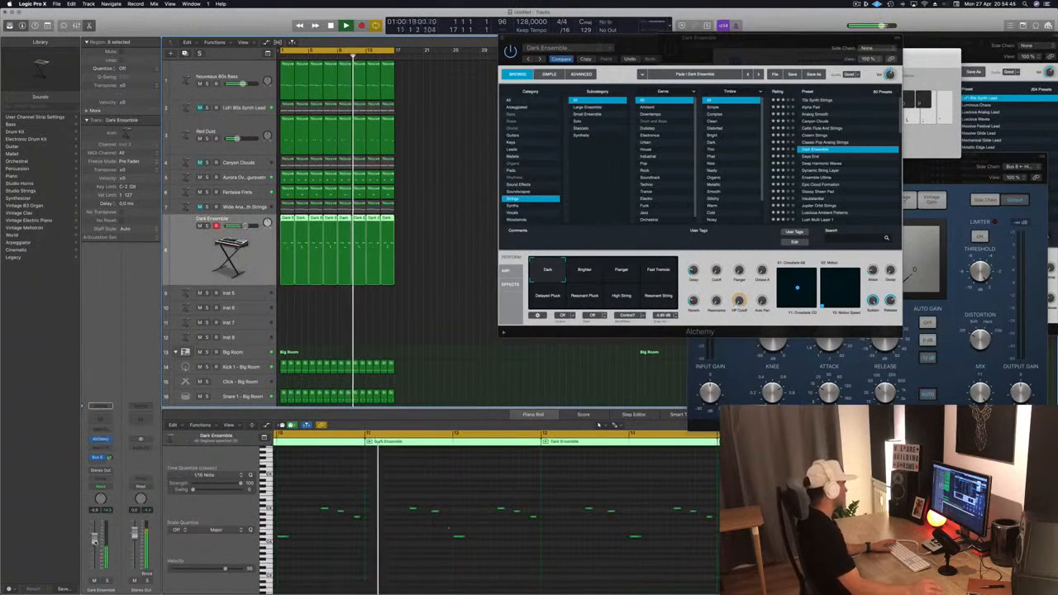
{"action": "scroll", "coordinate": [402, 324], "scroll_direction": "down", "scroll_amount": 2}
{"action": "scroll", "coordinate": [403, 324], "scroll_direction": "down", "scroll_amount": 4}
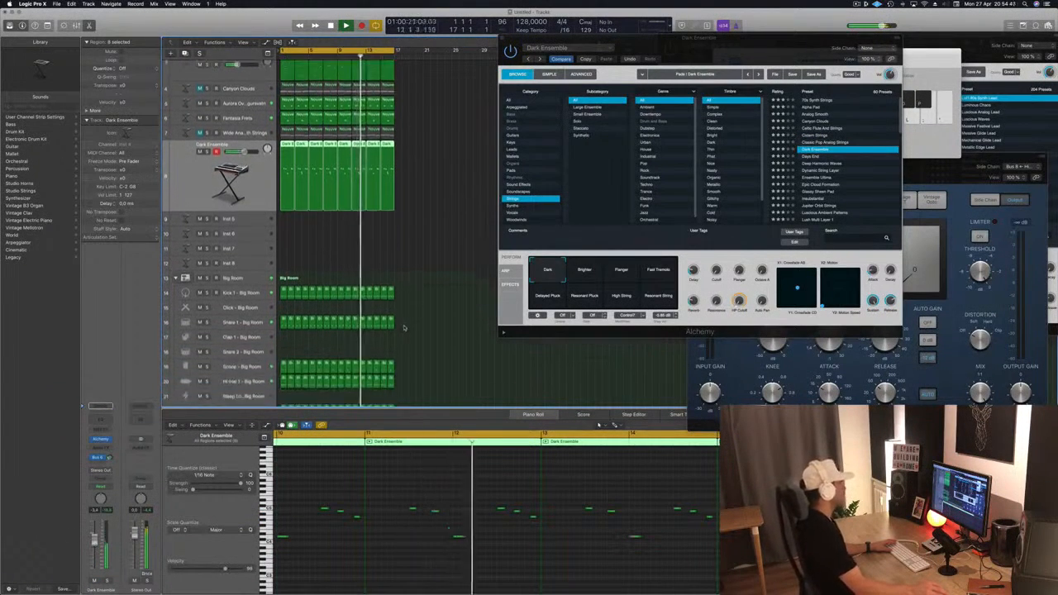
{"action": "scroll", "coordinate": [405, 324], "scroll_direction": "up", "scroll_amount": 3}
{"action": "key", "text": "Return"}
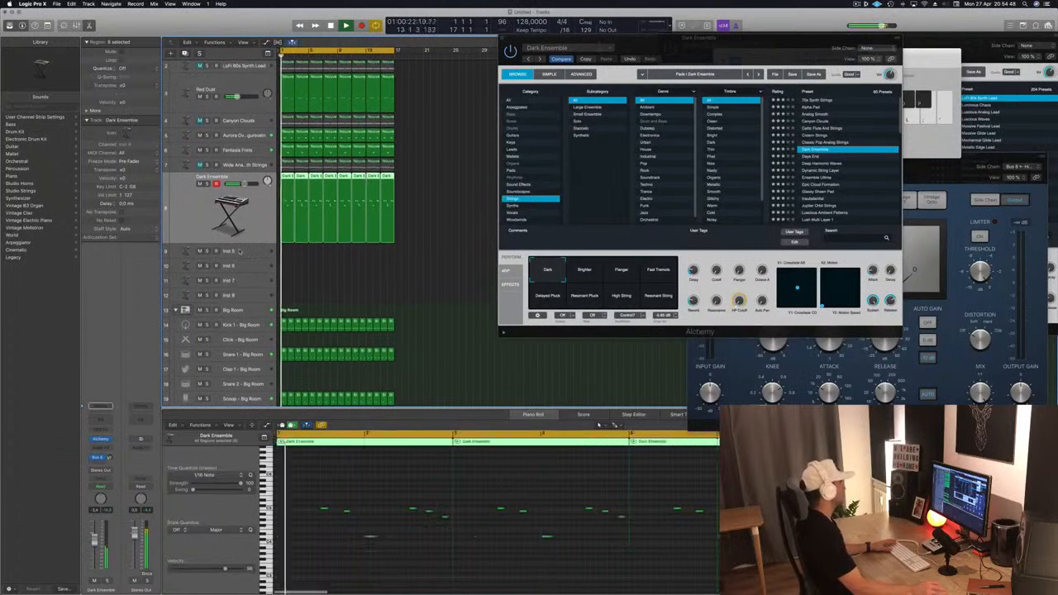
Select the empty Inst 5 track and replay the mix from the start.
{"action": "left_click", "coordinate": [238, 251]}
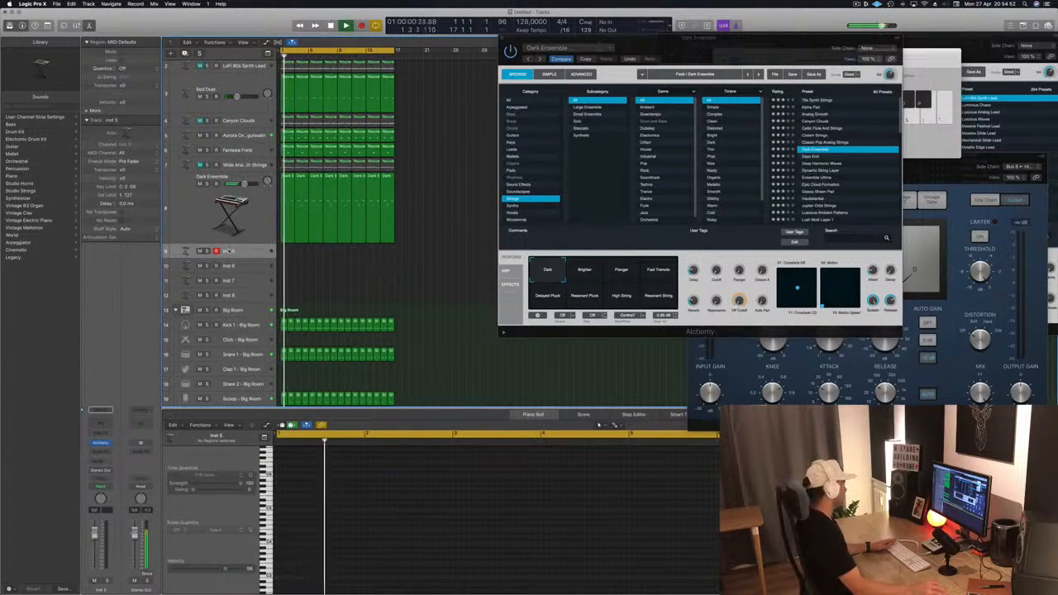
{"action": "key", "text": "Return"}
{"action": "scroll", "coordinate": [202, 108], "scroll_direction": "up", "scroll_amount": 4}
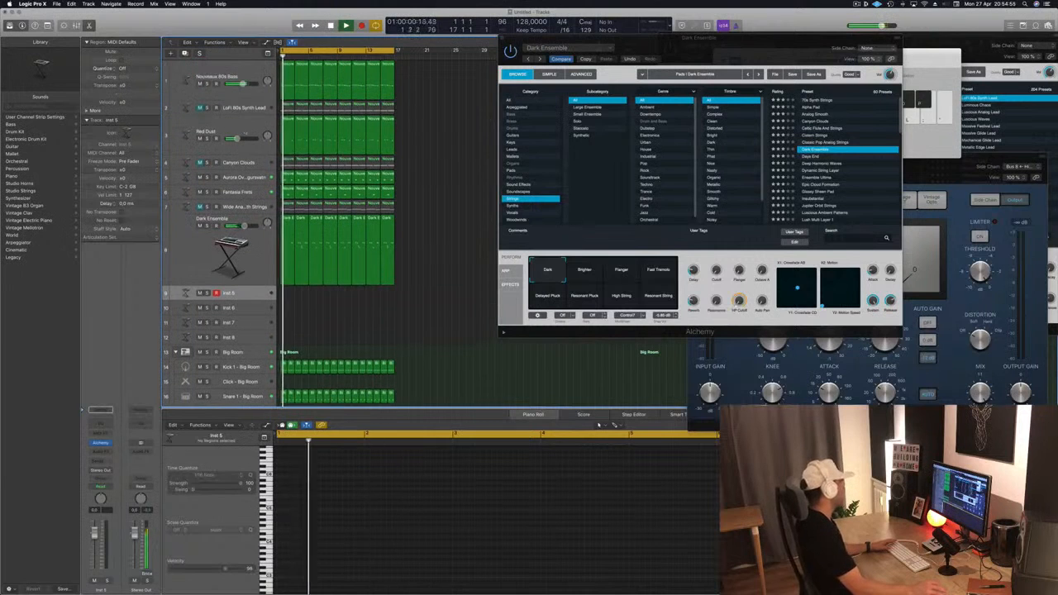
{"action": "key", "text": "Return"}
Unmute and select the LoFi 80s Synth Lead track and set its automation mode to Touch.
{"action": "left_click", "coordinate": [249, 112]}
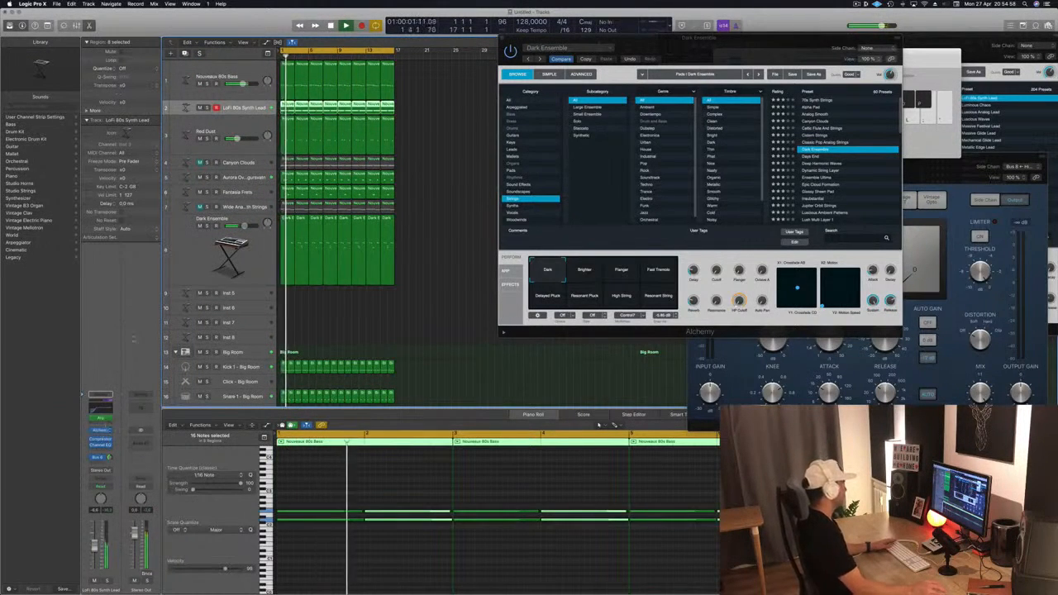
{"action": "left_click", "coordinate": [396, 126]}
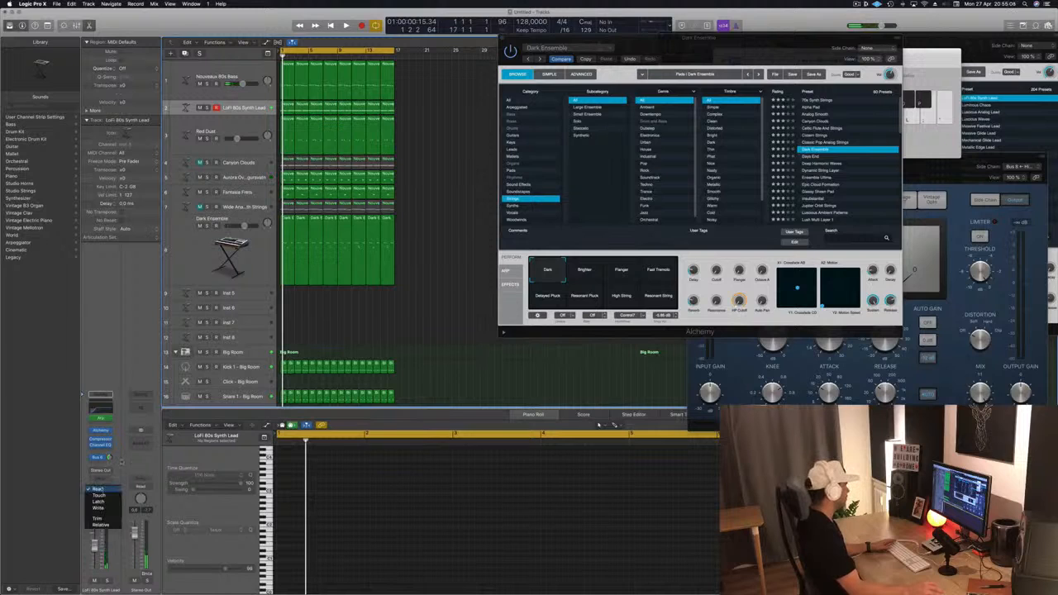
{"action": "left_click", "coordinate": [100, 487]}
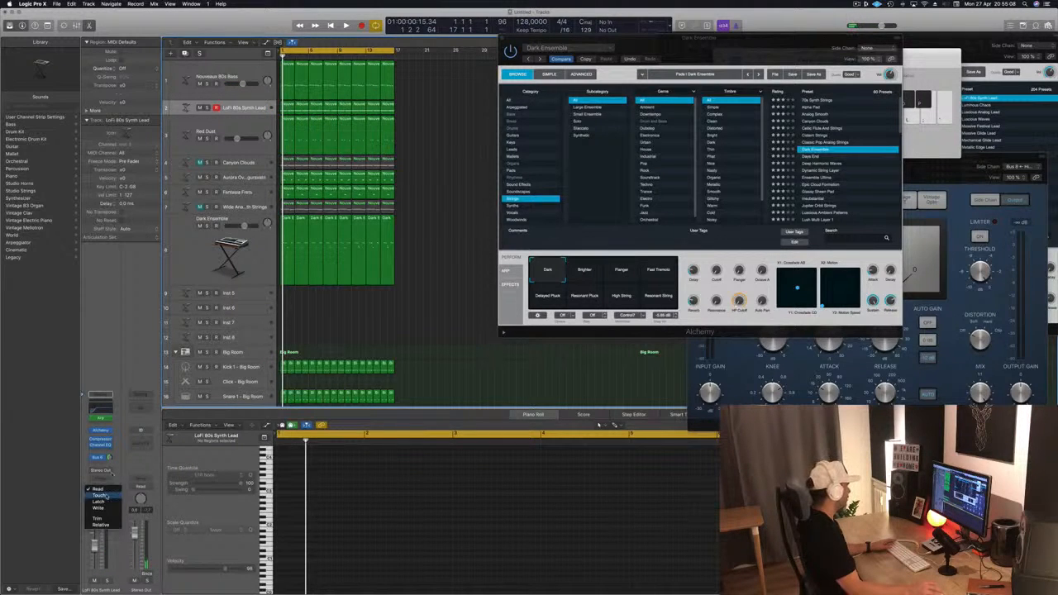
{"action": "left_click", "coordinate": [99, 495]}
Open the LoFi 80s Synth Lead's Alchemy and try its Cutoff and Delay knobs during playback in Touch mode.
{"action": "key", "text": "space"}
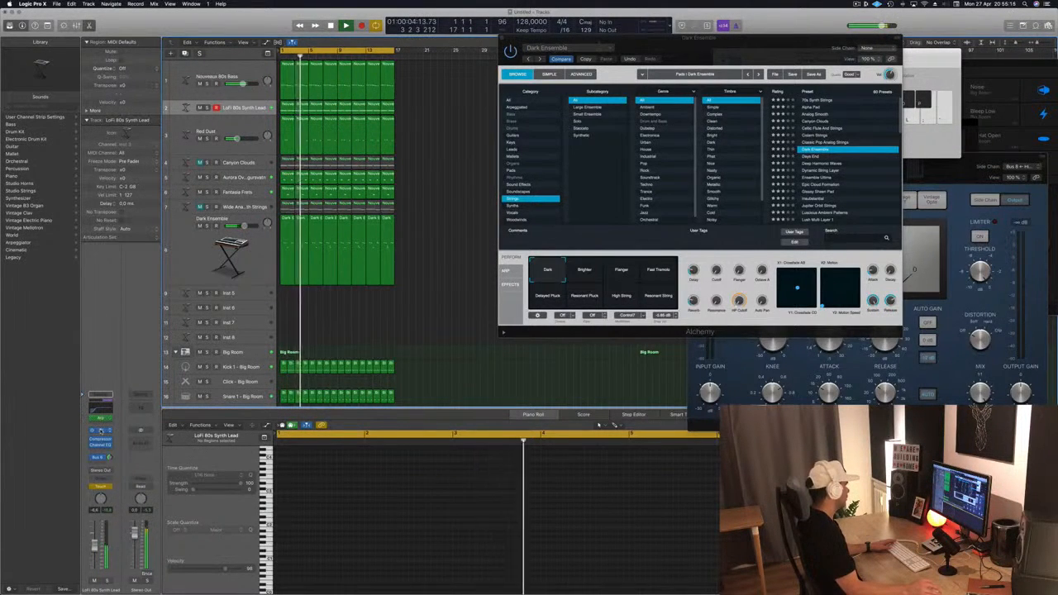
{"action": "left_click", "coordinate": [101, 430]}
{"action": "key", "text": "space"}
{"action": "key", "text": "space"}
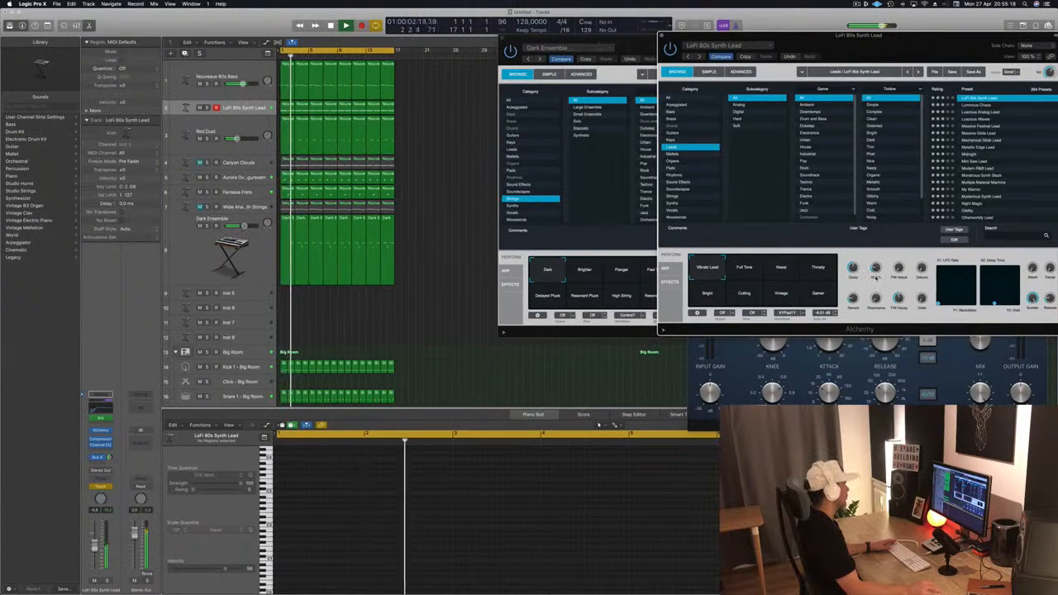
{"action": "key", "text": "Return"}
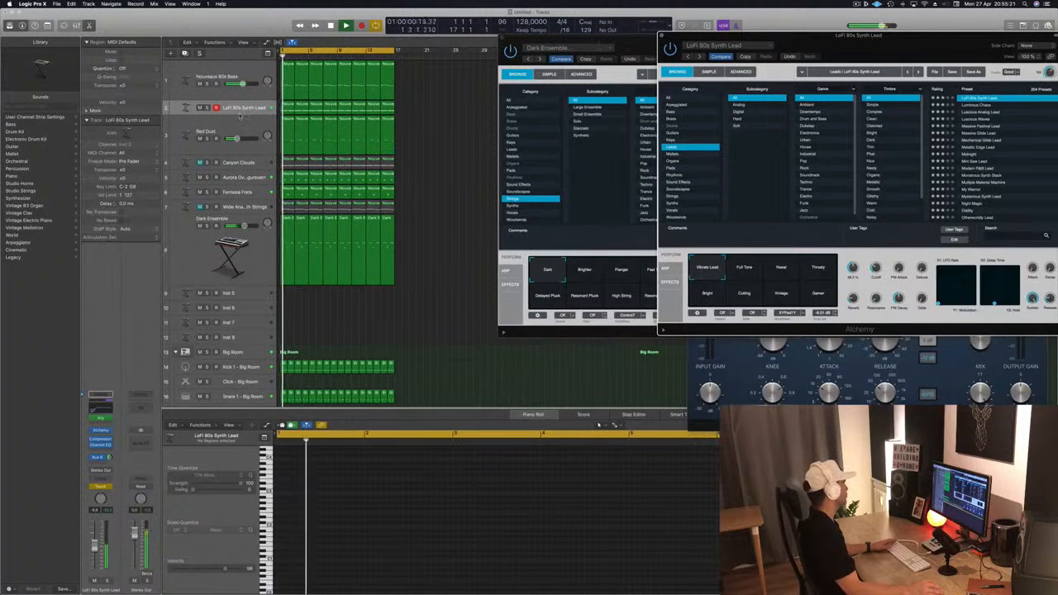
Enlarge the LoFi 80s Synth Lead track, show track automation and display its Alchemy Cutoff lane.
{"action": "left_click", "coordinate": [240, 116]}
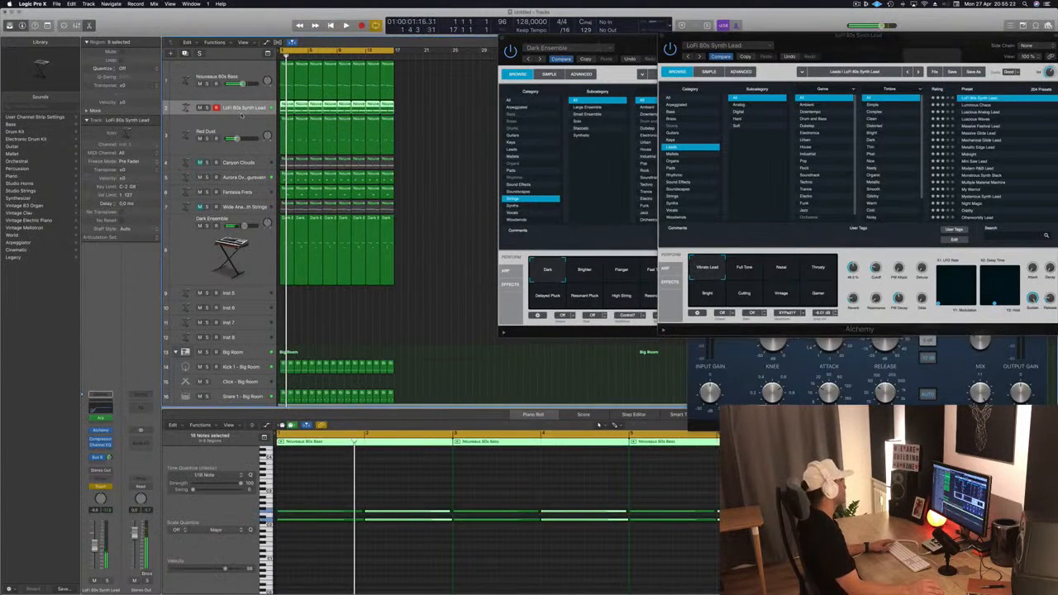
{"action": "left_click_drag", "start_coordinate": [195, 115], "coordinate": [195, 166]}
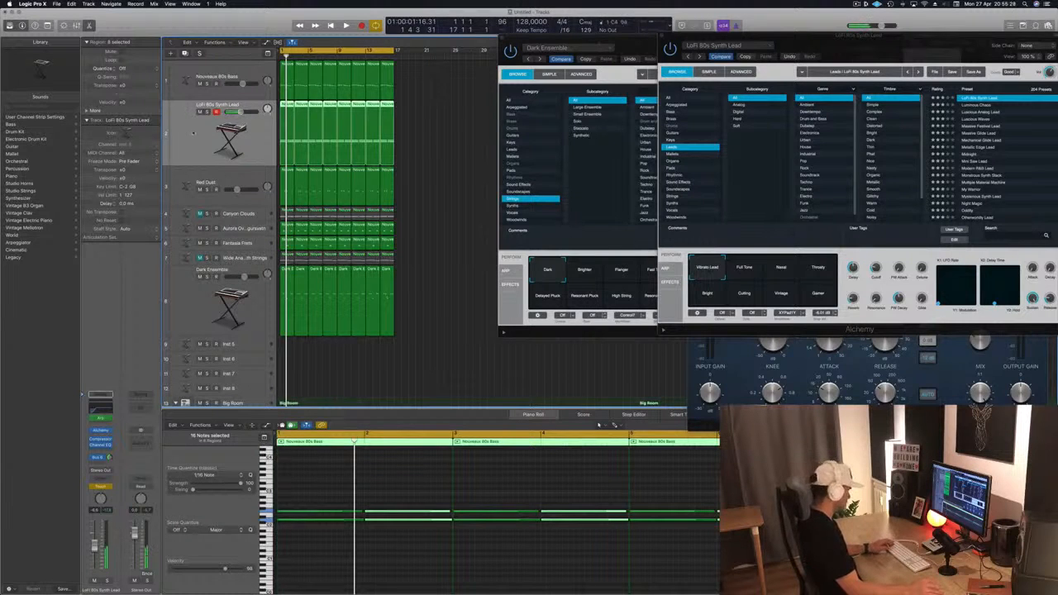
{"action": "key", "text": "a"}
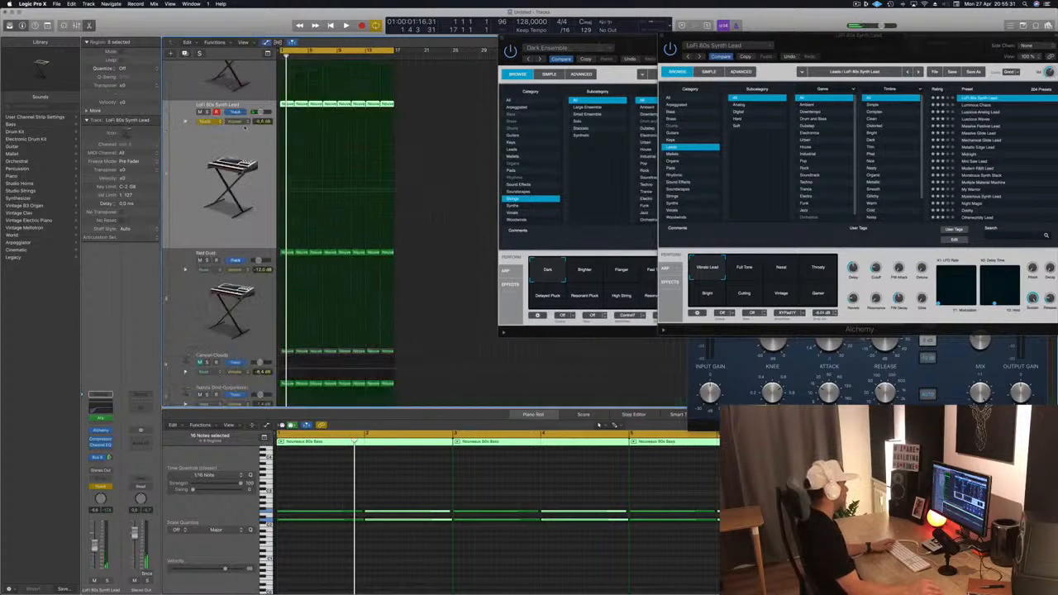
{"action": "left_click", "coordinate": [214, 122]}
{"action": "left_click", "coordinate": [244, 123]}
{"action": "left_click", "coordinate": [243, 122]}
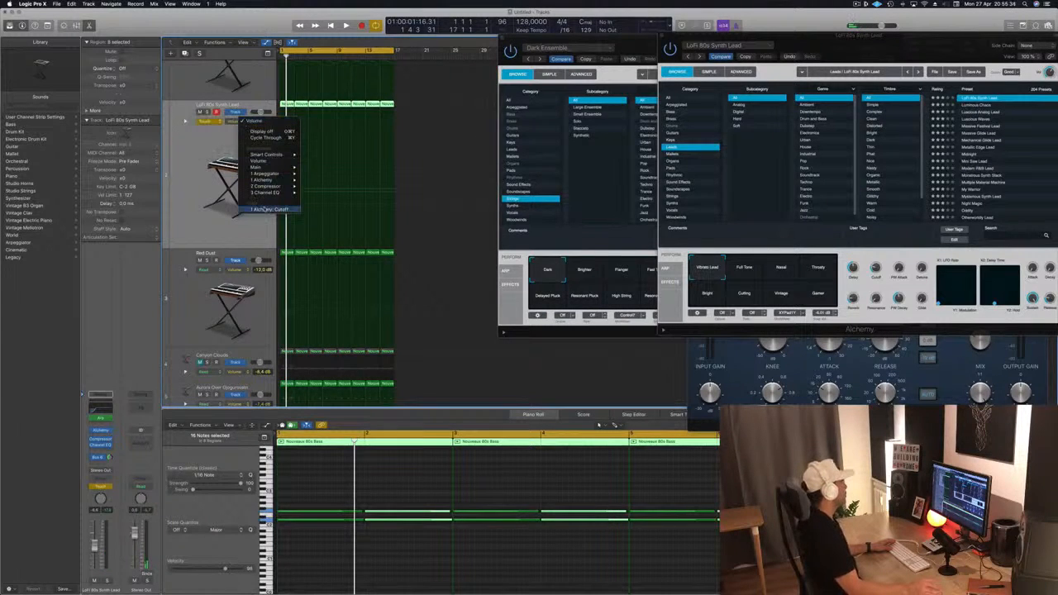
{"action": "left_click", "coordinate": [263, 210]}
Shape the lead's cutoff automation to peak at about 31% mid-loop with both ends at about 17%, and play it back in Read mode.
{"action": "left_click", "coordinate": [287, 205]}
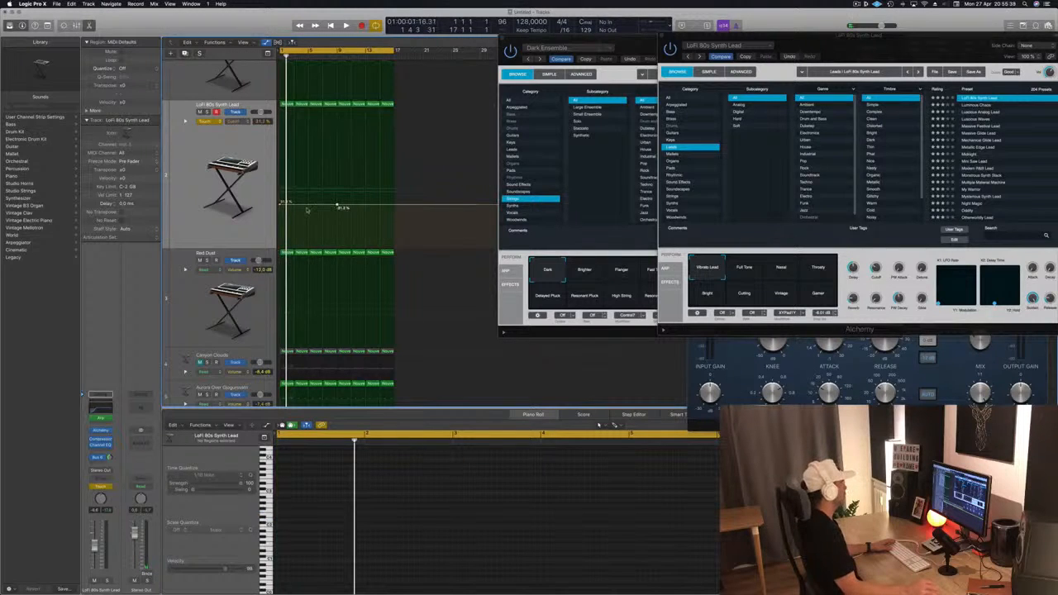
{"action": "left_click_drag", "start_coordinate": [280, 207], "coordinate": [281, 227]}
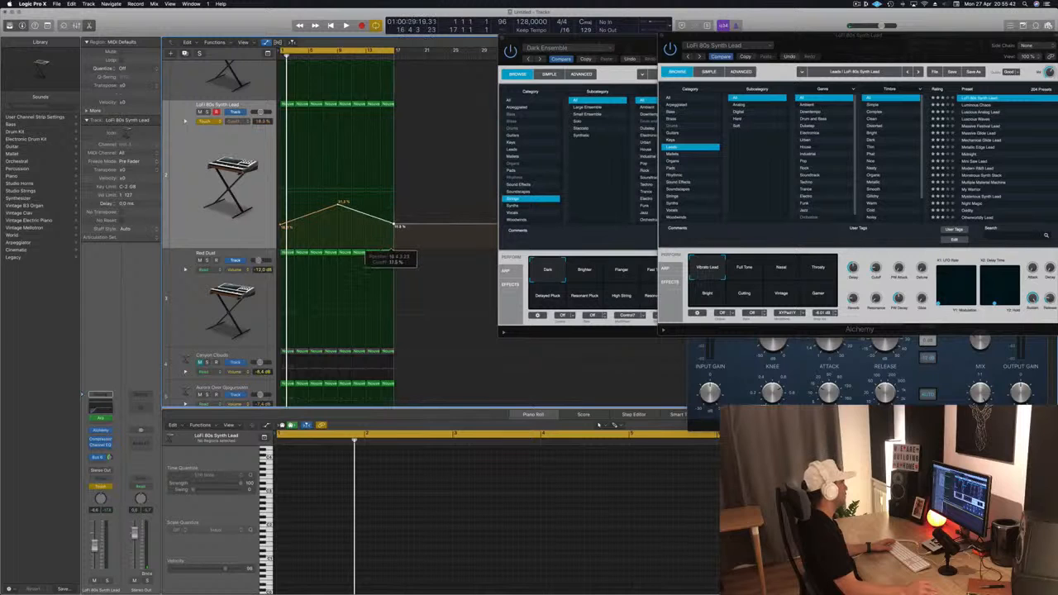
{"action": "key", "text": "space"}
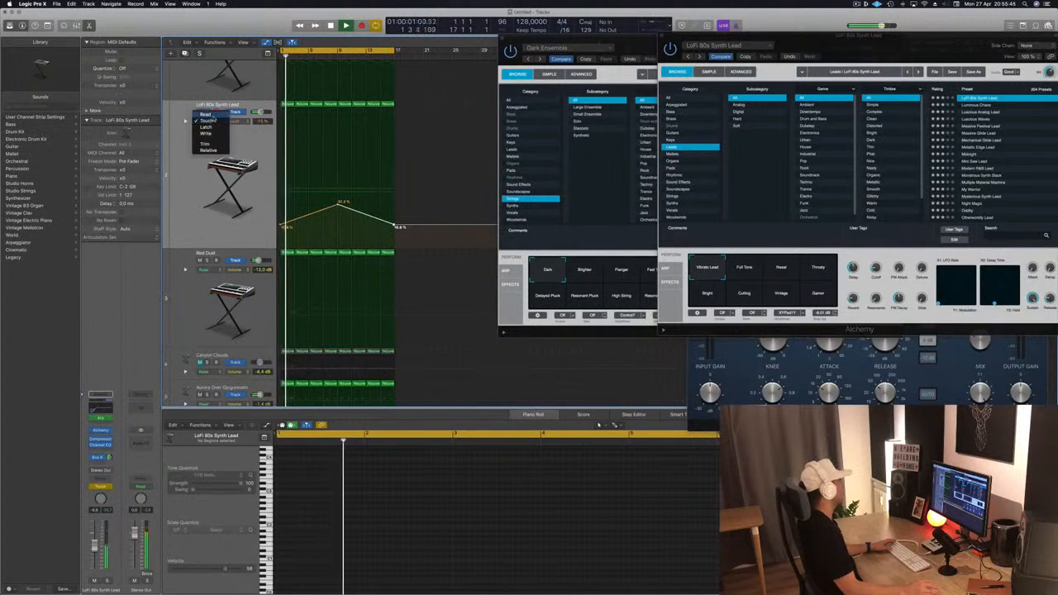
{"action": "scroll", "coordinate": [207, 150], "scroll_direction": "left", "scroll_amount": 2}
{"action": "scroll", "coordinate": [195, 154], "scroll_direction": "down", "scroll_amount": 5}
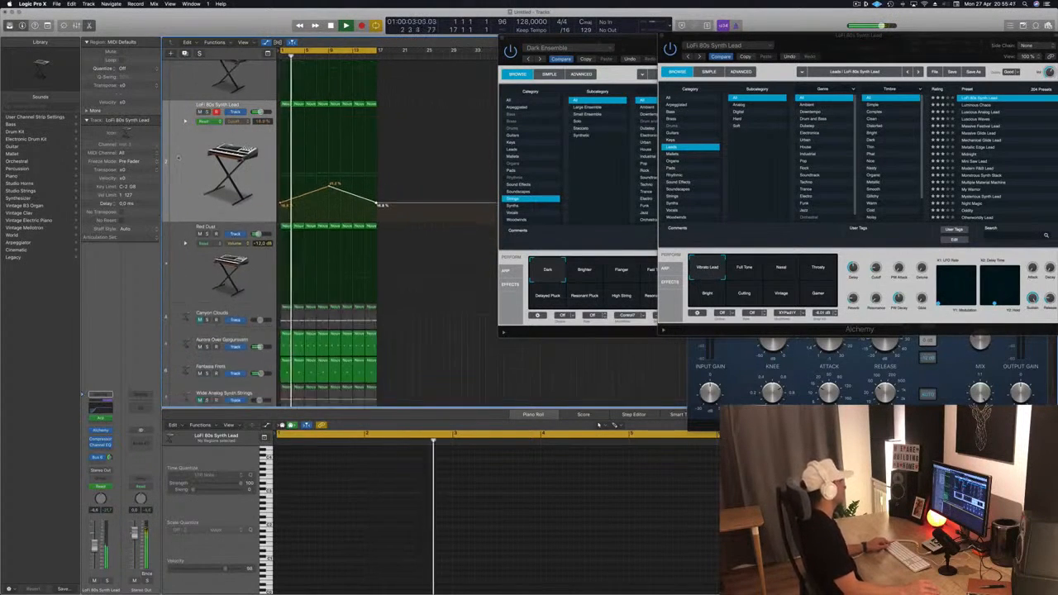
{"action": "scroll", "coordinate": [194, 155], "scroll_direction": "down", "scroll_amount": 5}
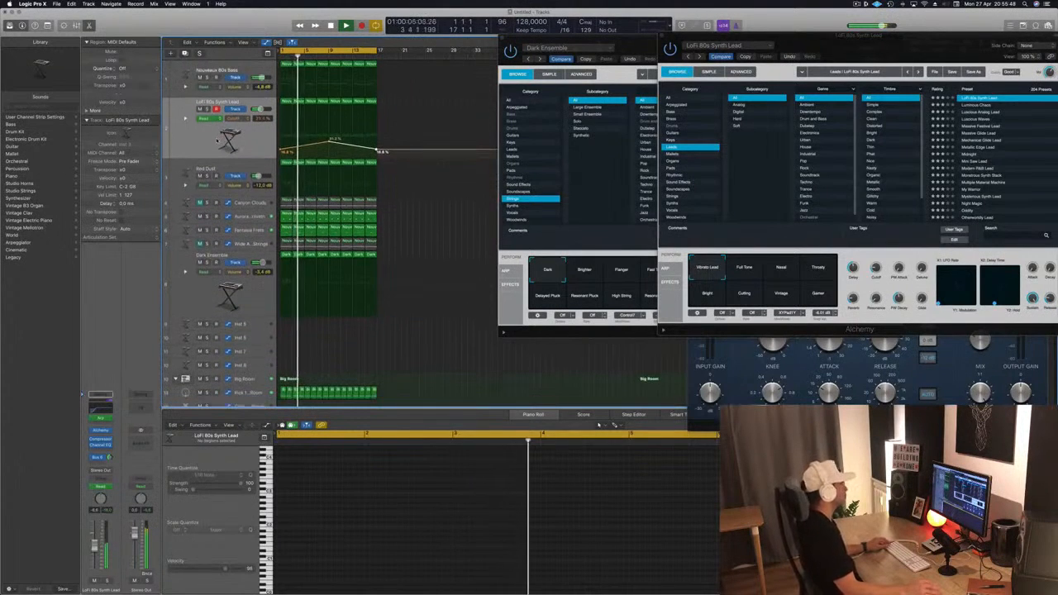
Close the Alchemy windows of the Dark Ensemble and LoFi 80s Synth Lead tracks.
{"action": "left_click", "coordinate": [650, 37]}
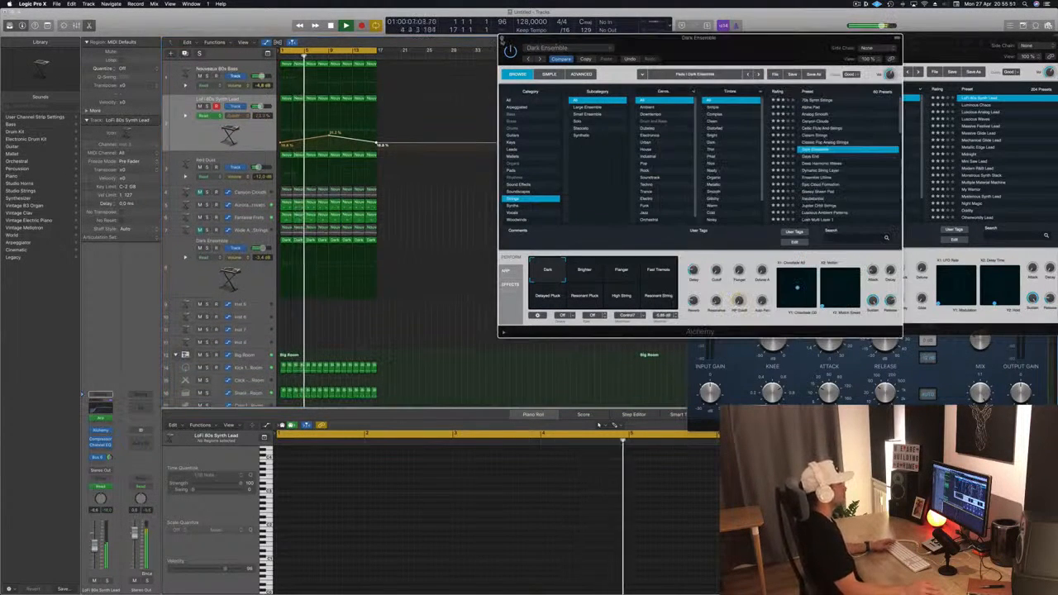
{"action": "key", "text": "super+w"}
{"action": "left_click_drag", "start_coordinate": [853, 43], "coordinate": [613, 60]}
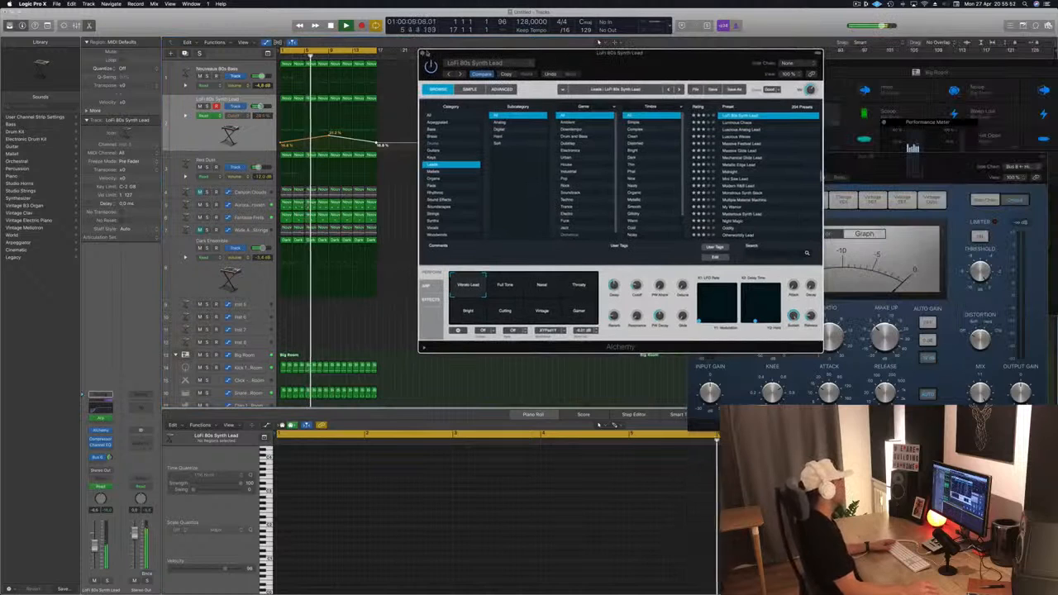
{"action": "key", "text": "super+w"}
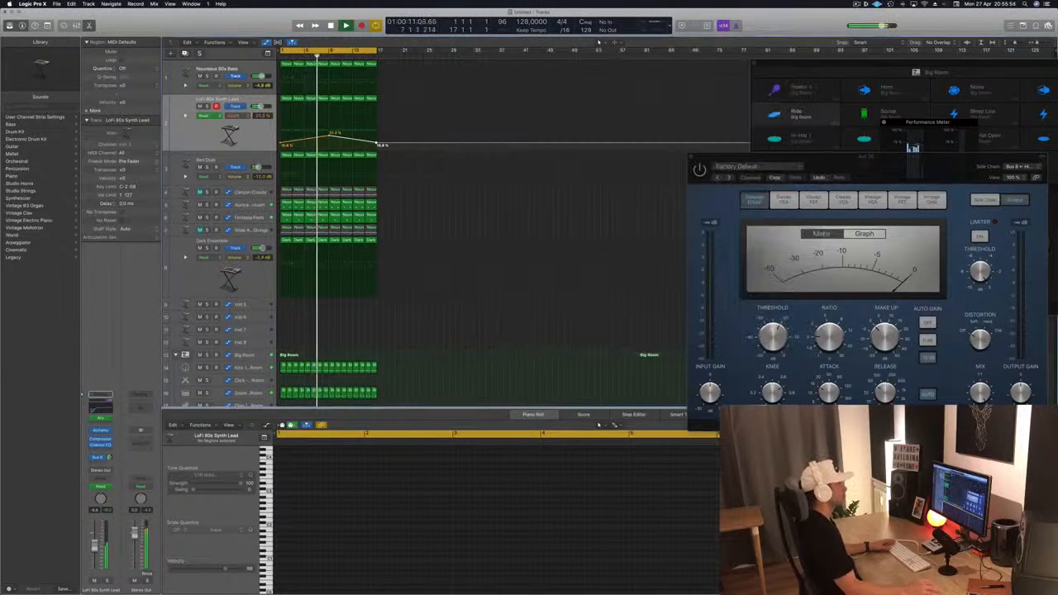
{"action": "left_click", "coordinate": [857, 3]}
{"action": "left_click", "coordinate": [766, 22]}
{"action": "left_click", "coordinate": [386, 219]}
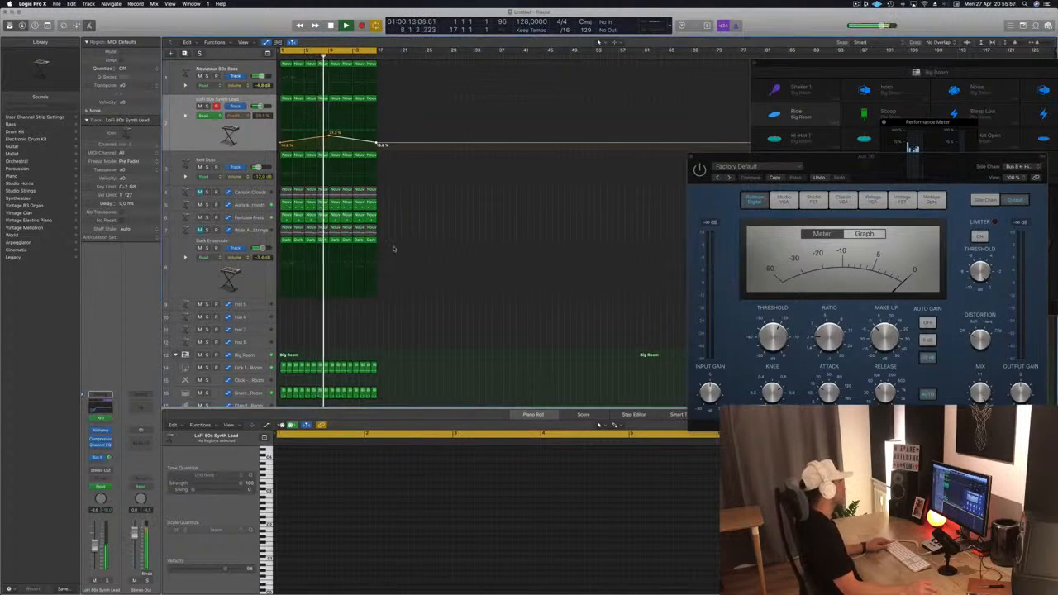
{"action": "key", "text": "super+Right"}
{"action": "key", "text": "super+Right"}
{"action": "key", "text": "super+Left"}
{"action": "key", "text": "super+Left"}
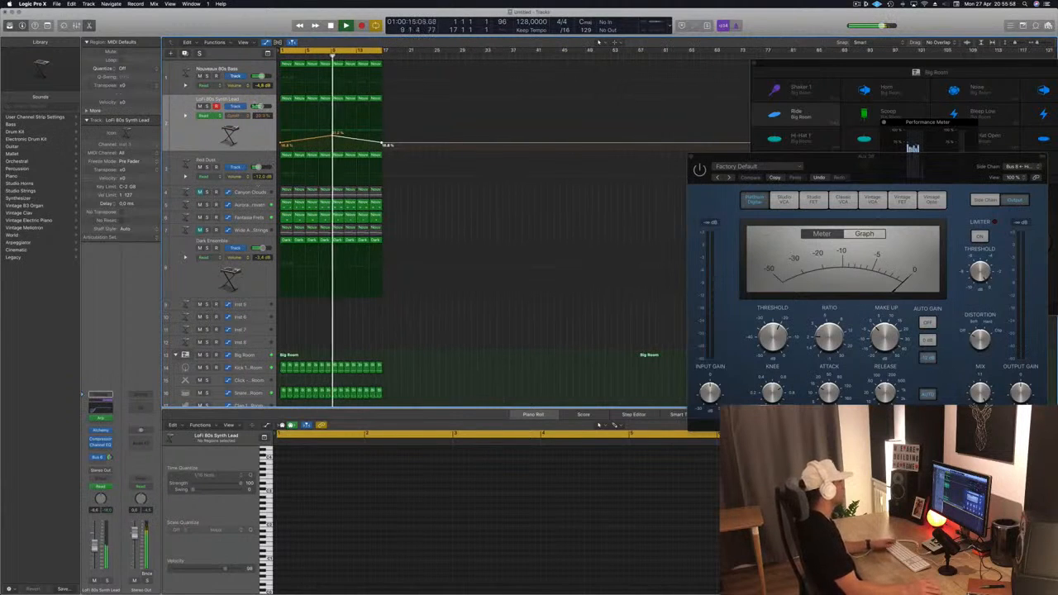
{"action": "scroll", "coordinate": [316, 121], "scroll_direction": "down", "scroll_amount": 1}
{"action": "scroll", "coordinate": [282, 107], "scroll_direction": "up", "scroll_amount": 1}
{"action": "scroll", "coordinate": [235, 89], "scroll_direction": "down", "scroll_amount": 1}
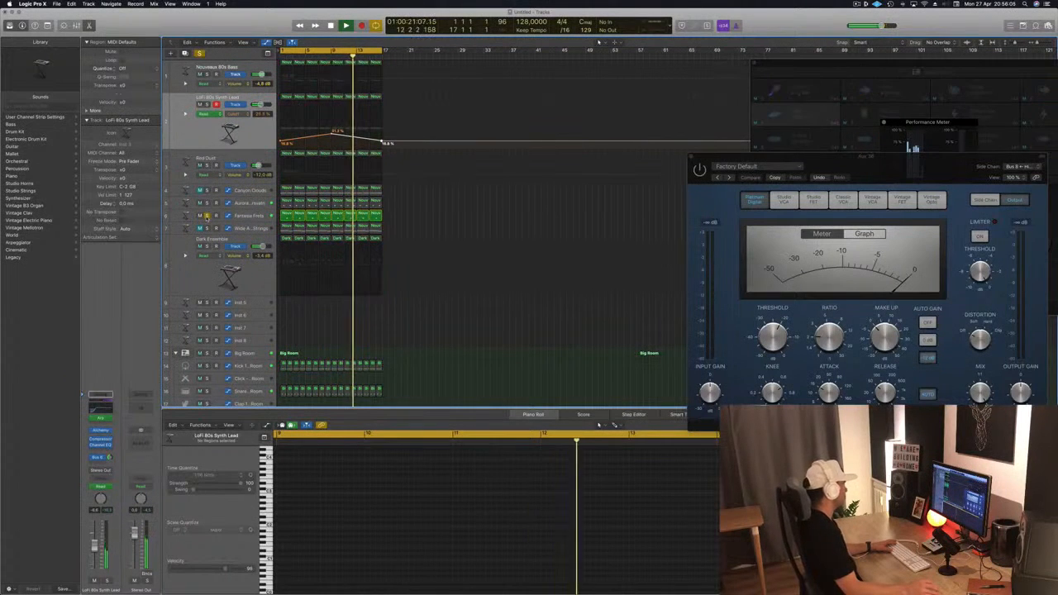
Add a Channel EQ to the Fantasia Frets track with a low cut at about 360 Hz.
{"action": "left_click", "coordinate": [264, 217]}
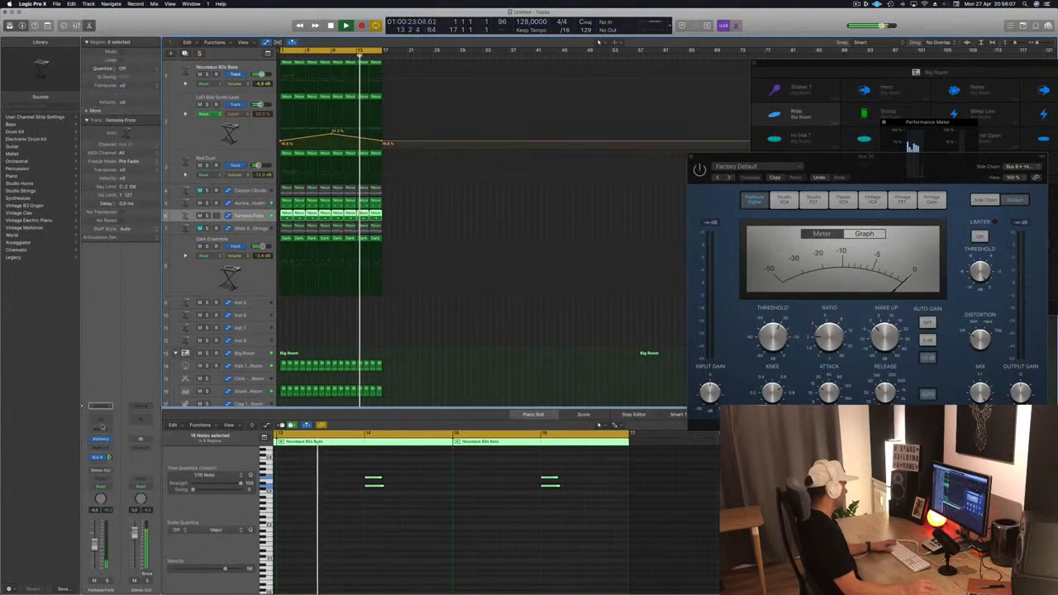
{"action": "left_click", "coordinate": [102, 421]}
{"action": "left_click", "coordinate": [52, 62]}
{"action": "left_click_drag", "start_coordinate": [84, 139], "coordinate": [296, 141]}
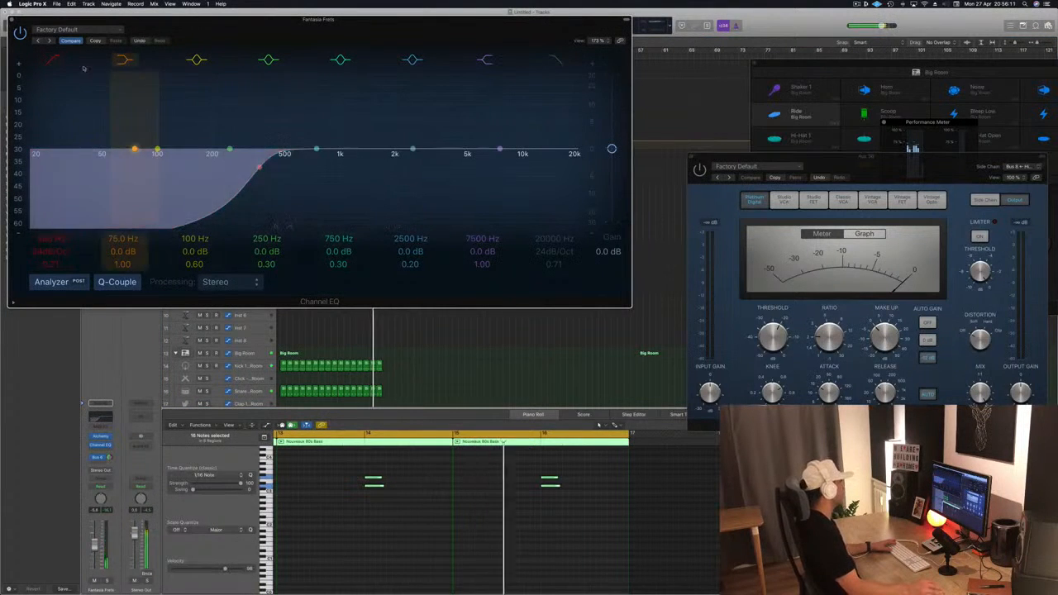
{"action": "left_click", "coordinate": [13, 20]}
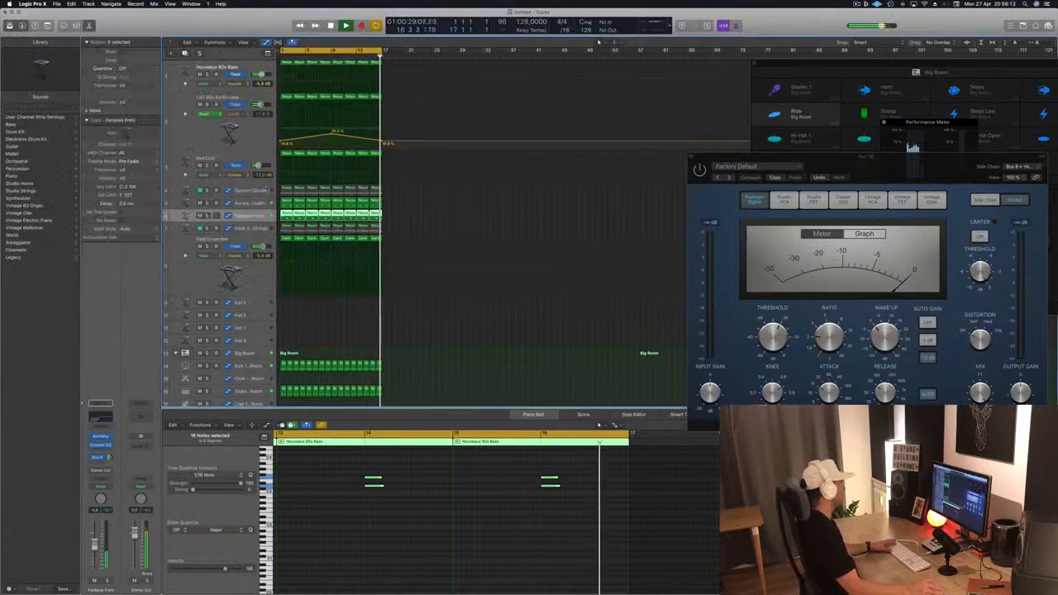
Add a Channel EQ with a 330 Hz low cut to the Aurora Over track and raise its volume slightly.
{"action": "left_click", "coordinate": [251, 203]}
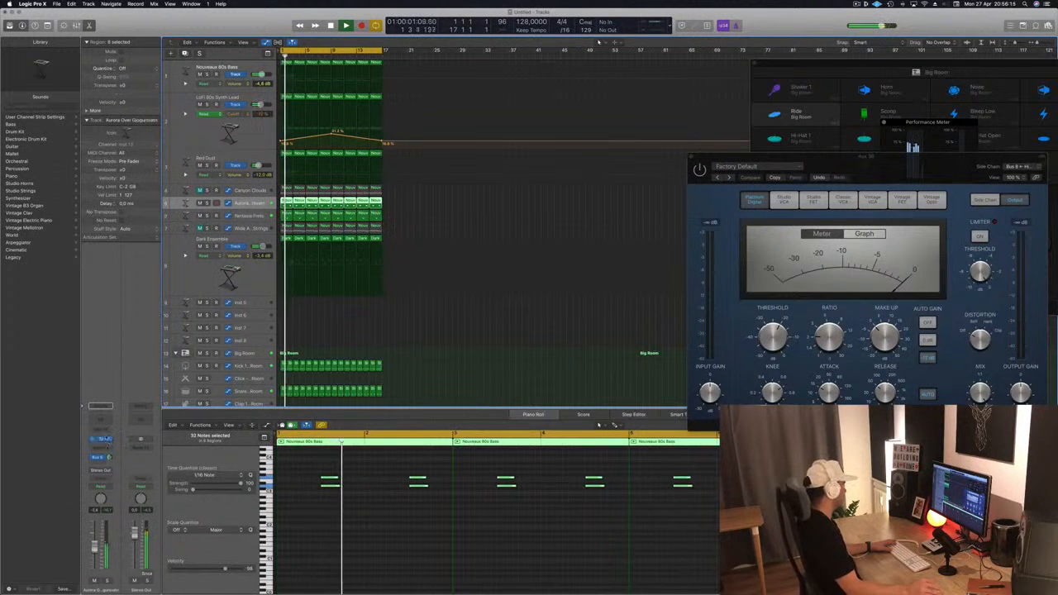
{"action": "left_click", "coordinate": [103, 421]}
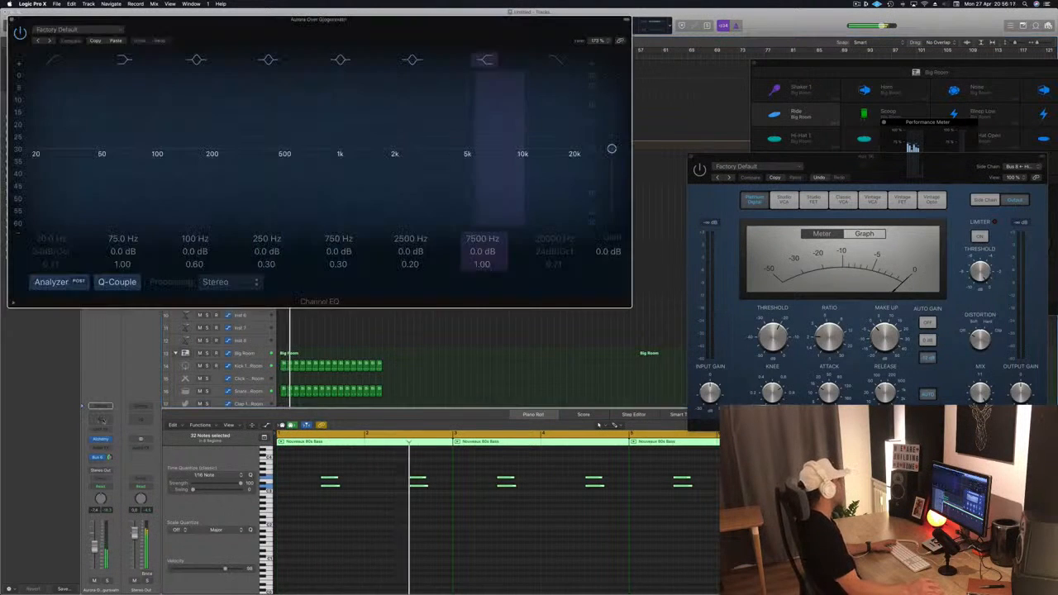
{"action": "left_click", "coordinate": [55, 60]}
{"action": "left_click_drag", "start_coordinate": [157, 141], "coordinate": [308, 134]}
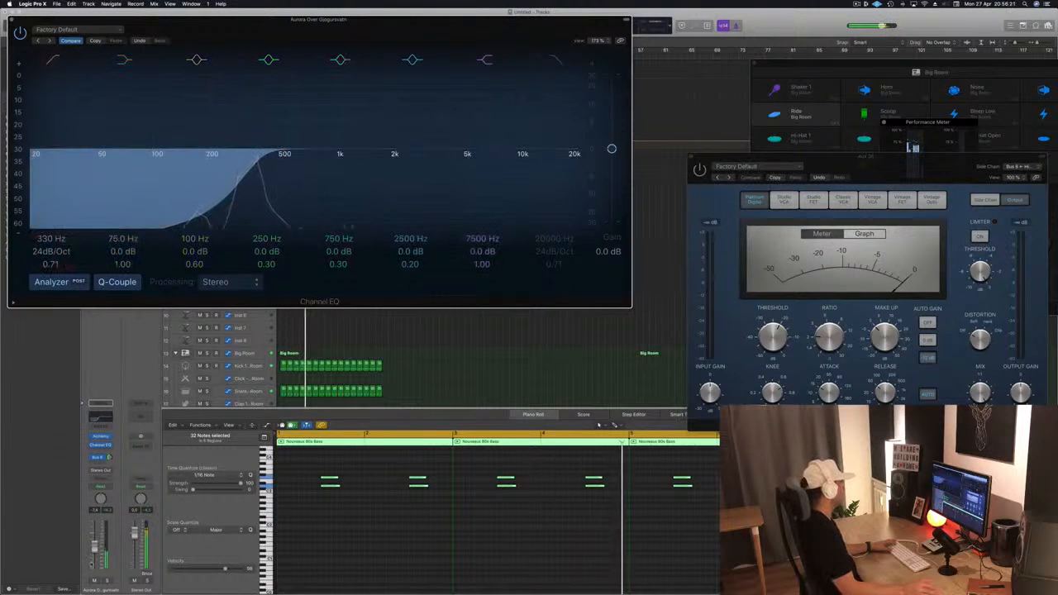
{"action": "left_click_drag", "start_coordinate": [94, 549], "coordinate": [95, 544]}
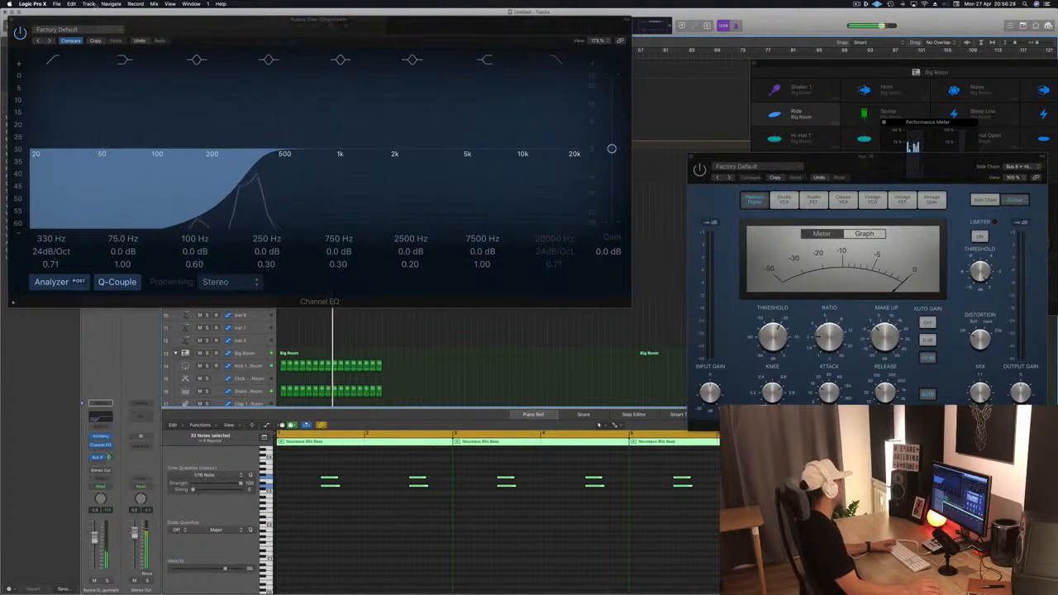
{"action": "left_click", "coordinate": [10, 24]}
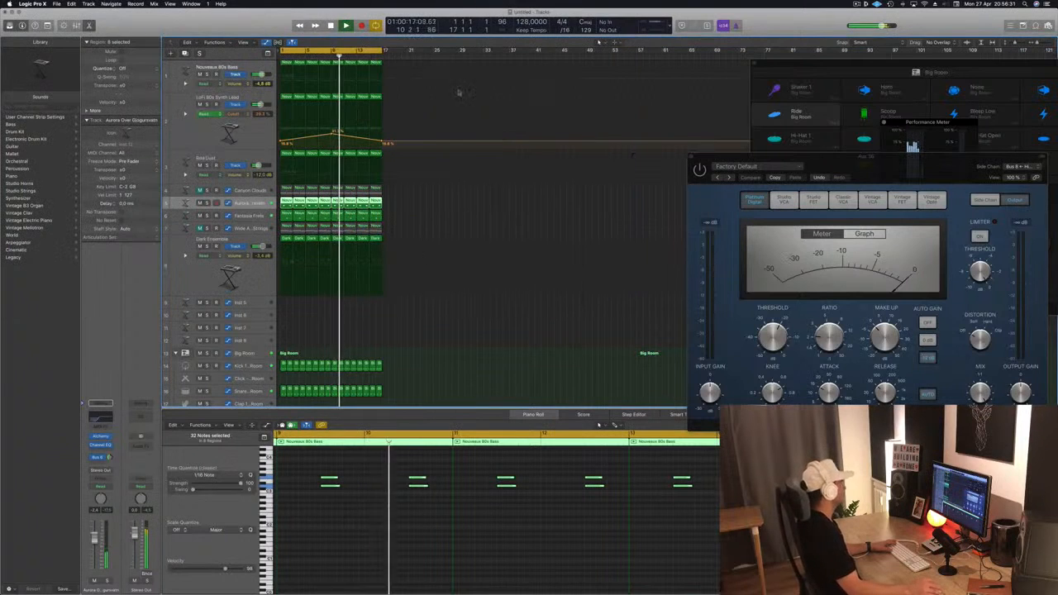
Reshape the LoFi 80s Synth Lead's cutoff automation into one steady rise across the loop to bar 17.
{"action": "left_click", "coordinate": [219, 98]}
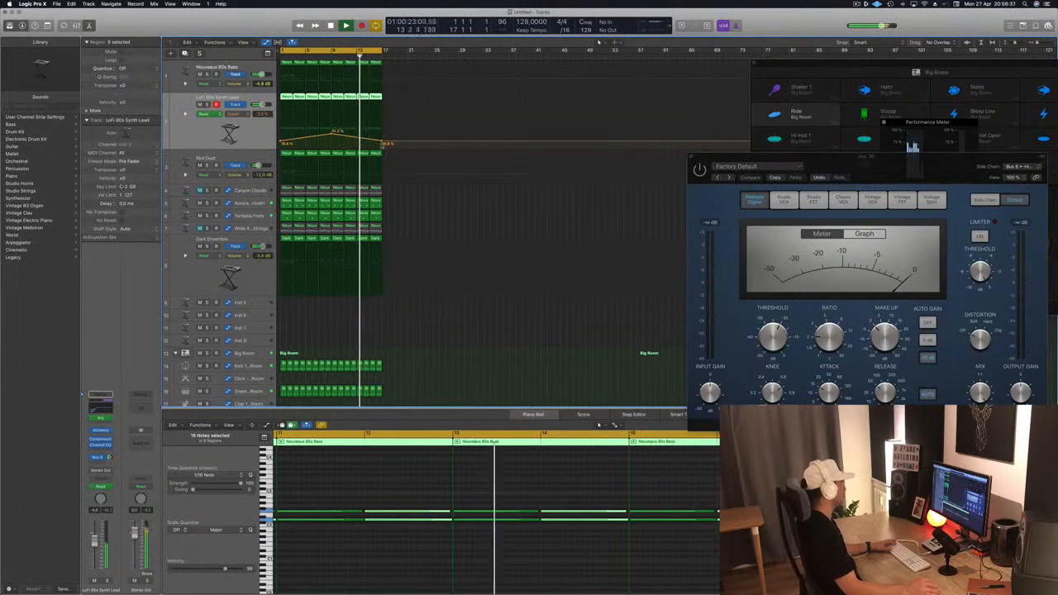
{"action": "mouse_move", "coordinate": [384, 143]}
{"action": "left_mouse_down"}
{"action": "mouse_move", "coordinate": [384, 106]}
{"action": "mouse_move", "coordinate": [383, 129]}
{"action": "left_mouse_up"}
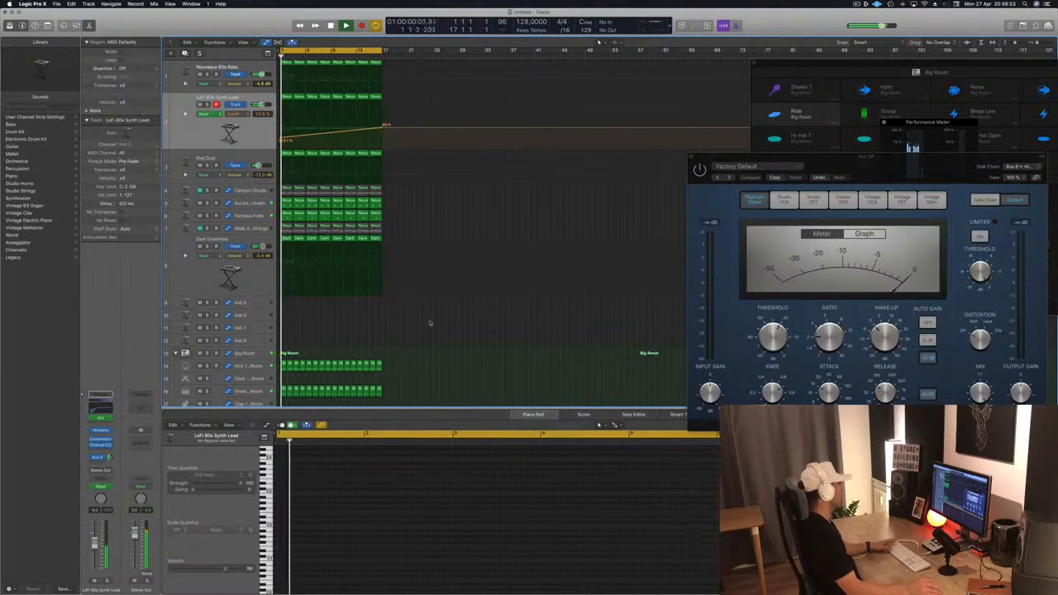
Unmute the Wide Analog Synth Strings track and compare it in solo with the full mix.
{"action": "left_click", "coordinate": [206, 231]}
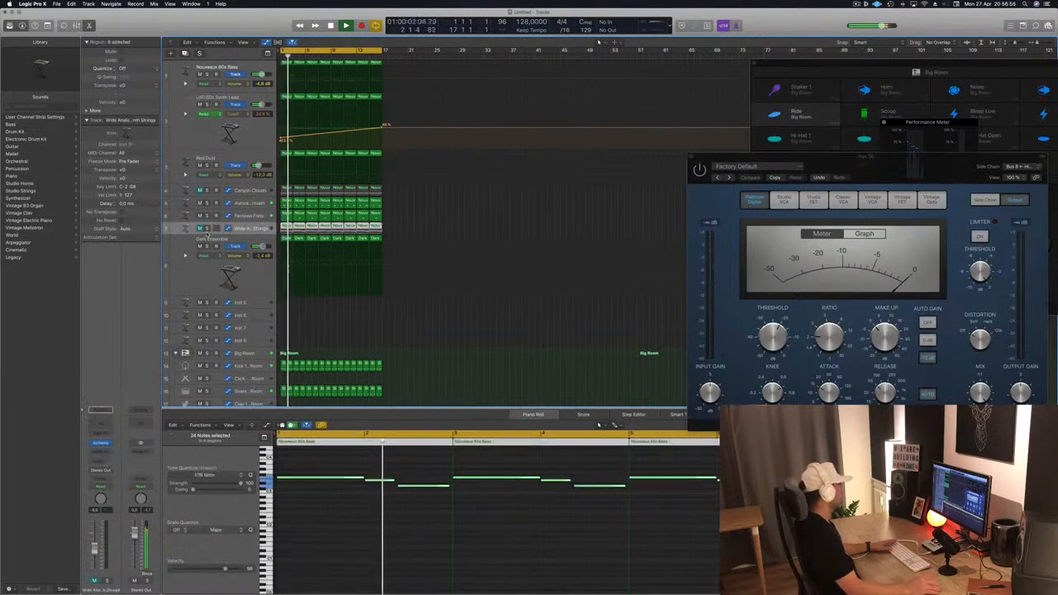
{"action": "left_click", "coordinate": [208, 229]}
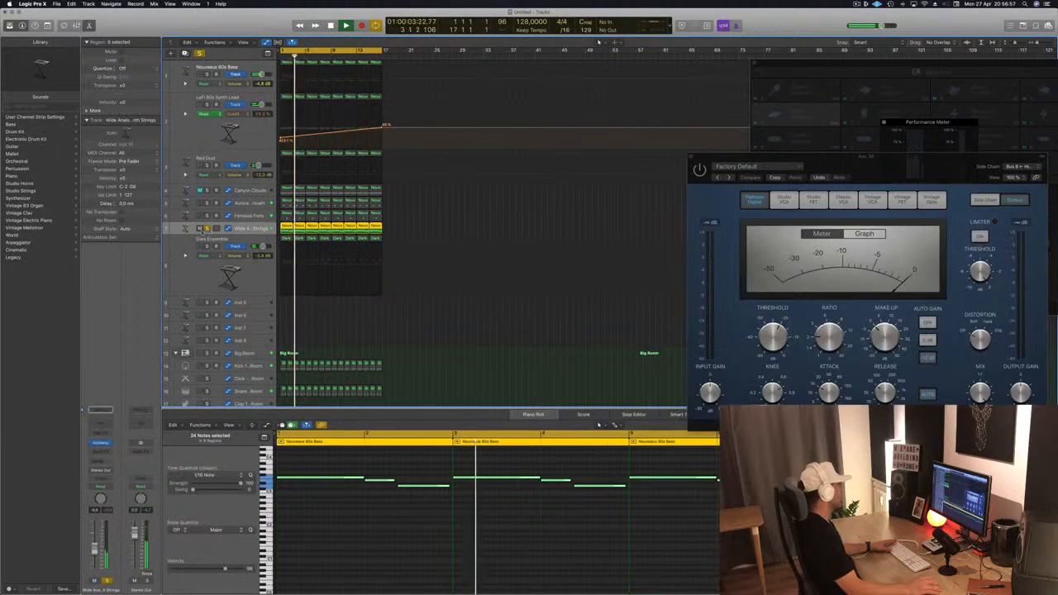
{"action": "left_click", "coordinate": [208, 229]}
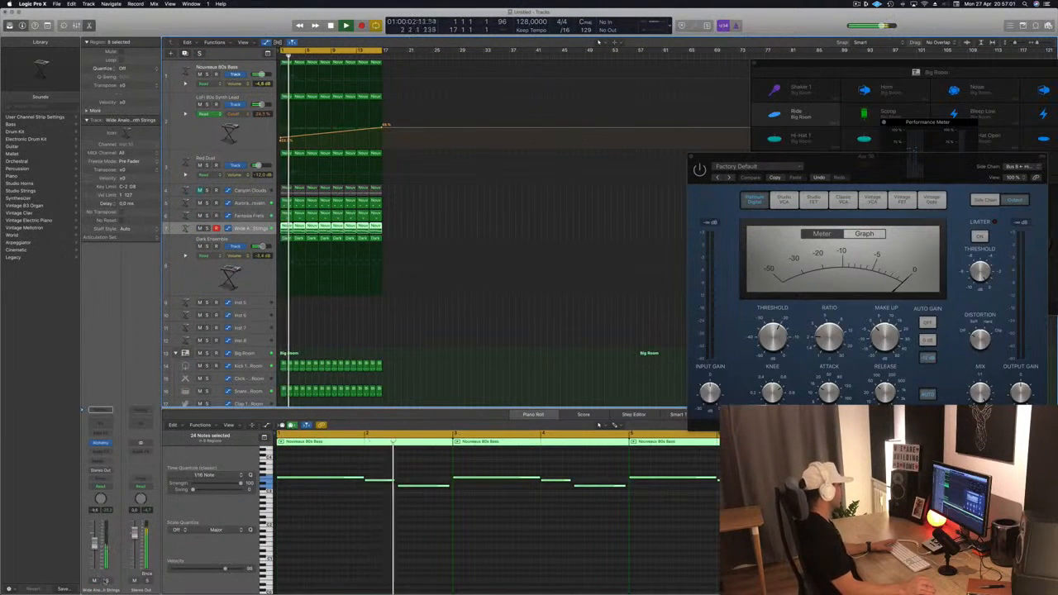
{"action": "key", "text": "s"}
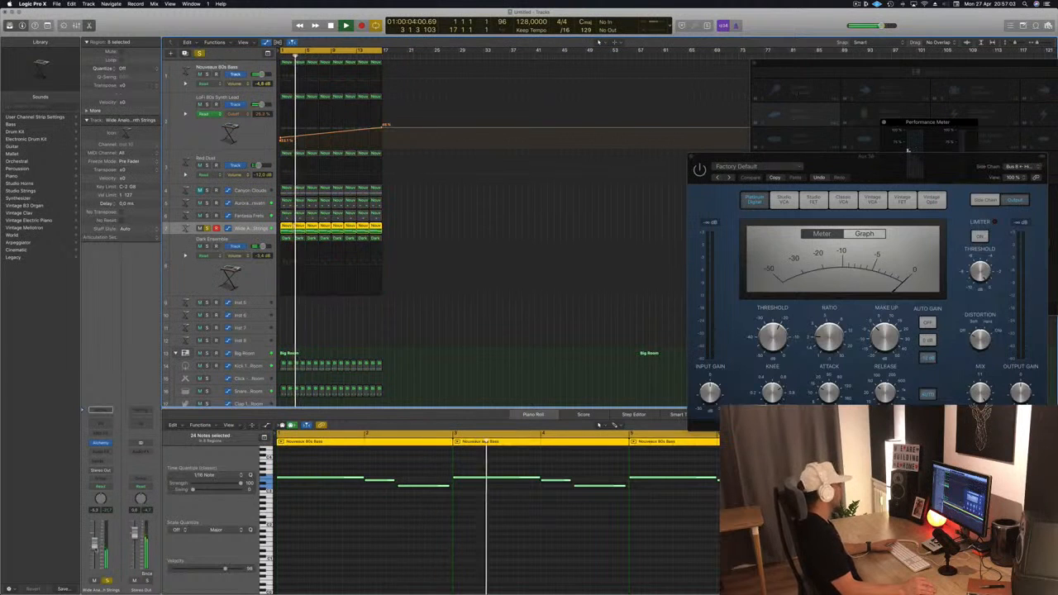
{"action": "key", "text": "s"}
{"action": "left_click", "coordinate": [420, 328]}
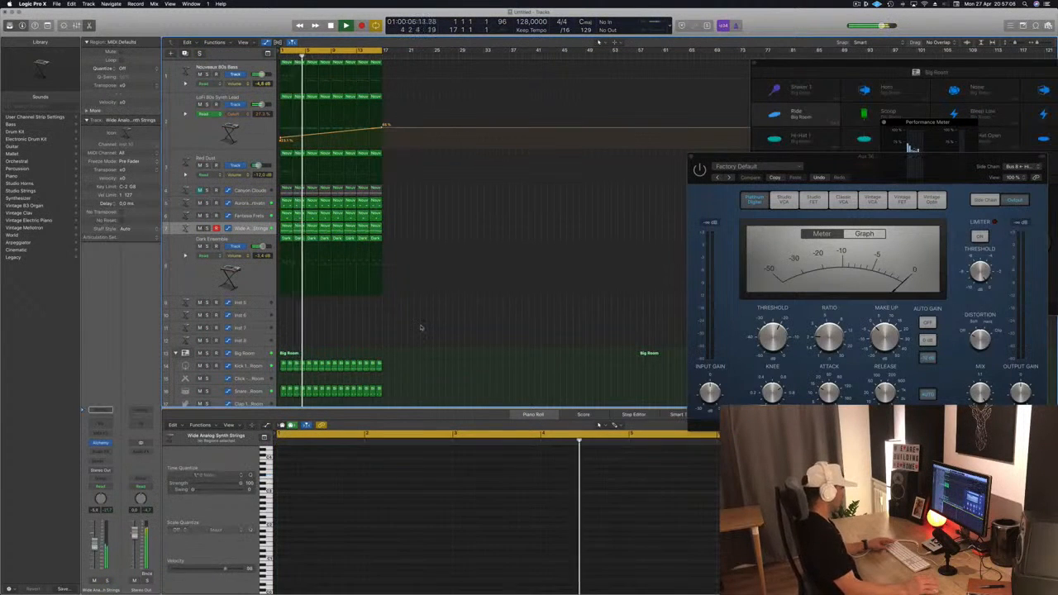
Save the project as a package in the Logic folder under a name beginning with EPISODE 84.
{"action": "key", "text": "super+s"}
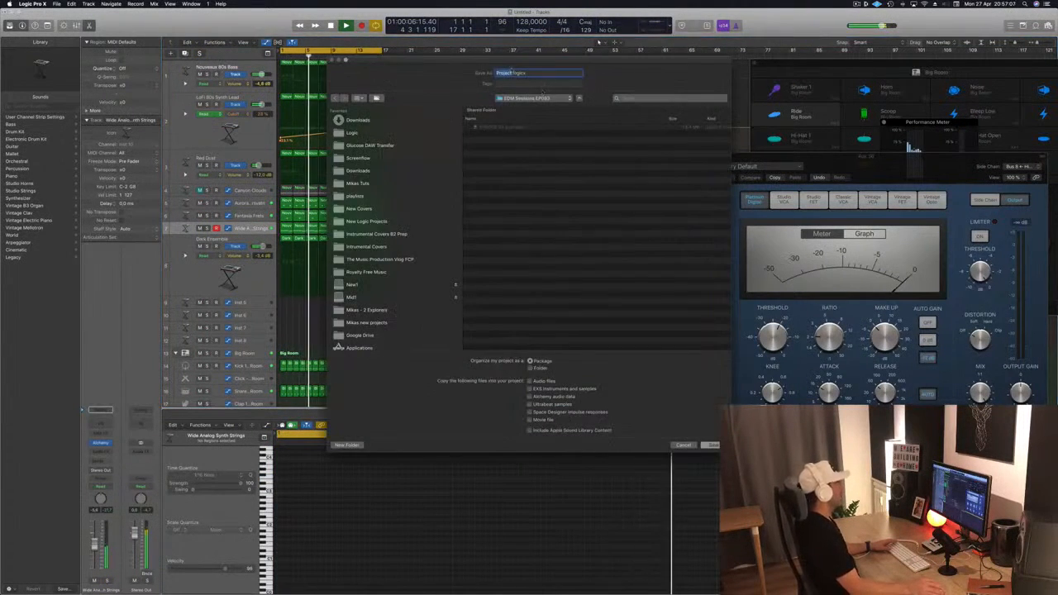
{"action": "left_click", "coordinate": [517, 98]}
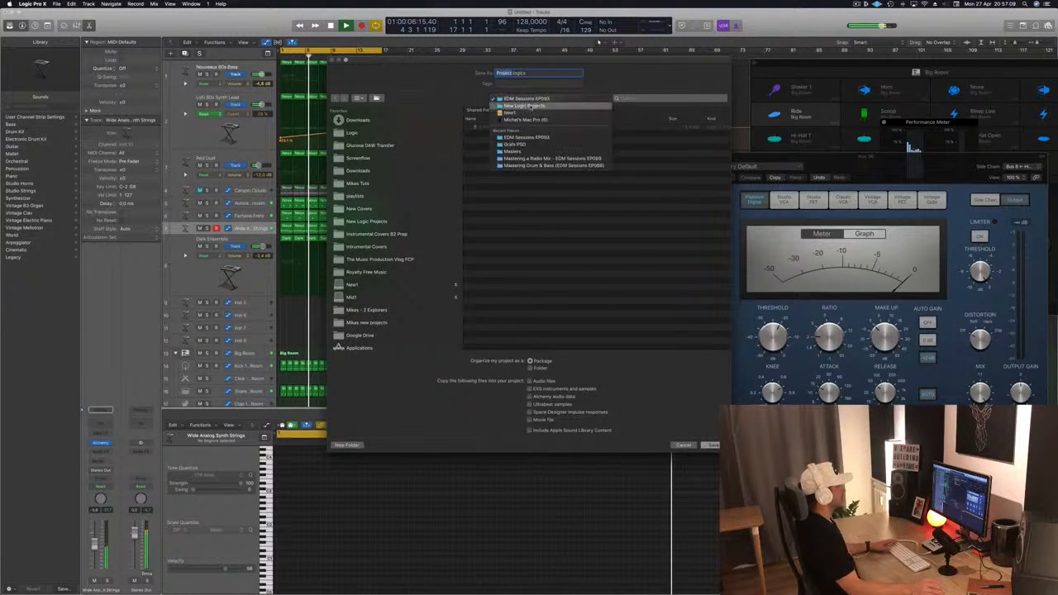
{"action": "left_click", "coordinate": [354, 135]}
{"action": "left_click", "coordinate": [366, 221]}
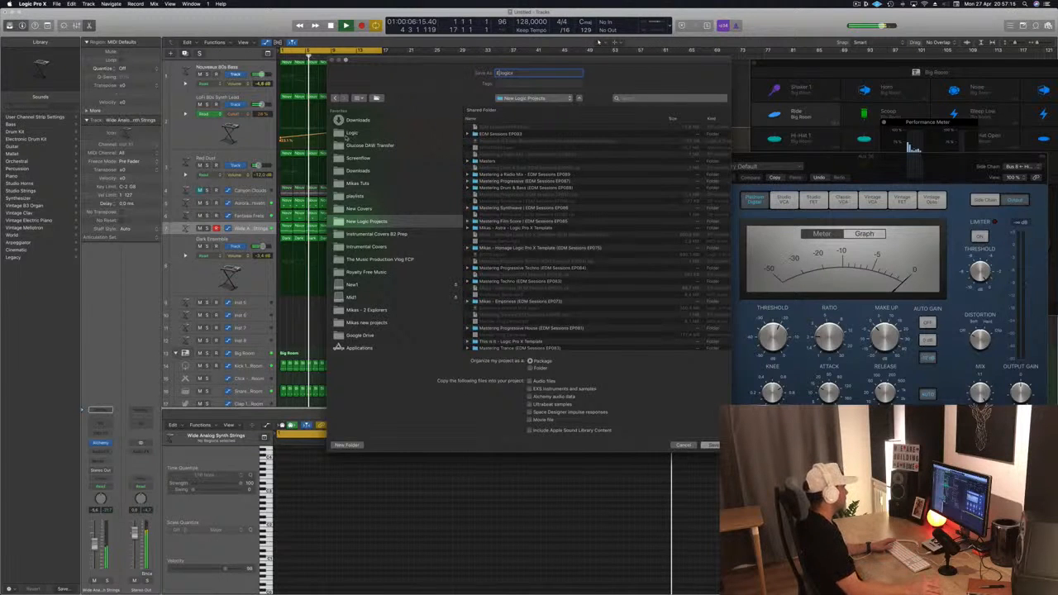
{"action": "left_click", "coordinate": [347, 135]}
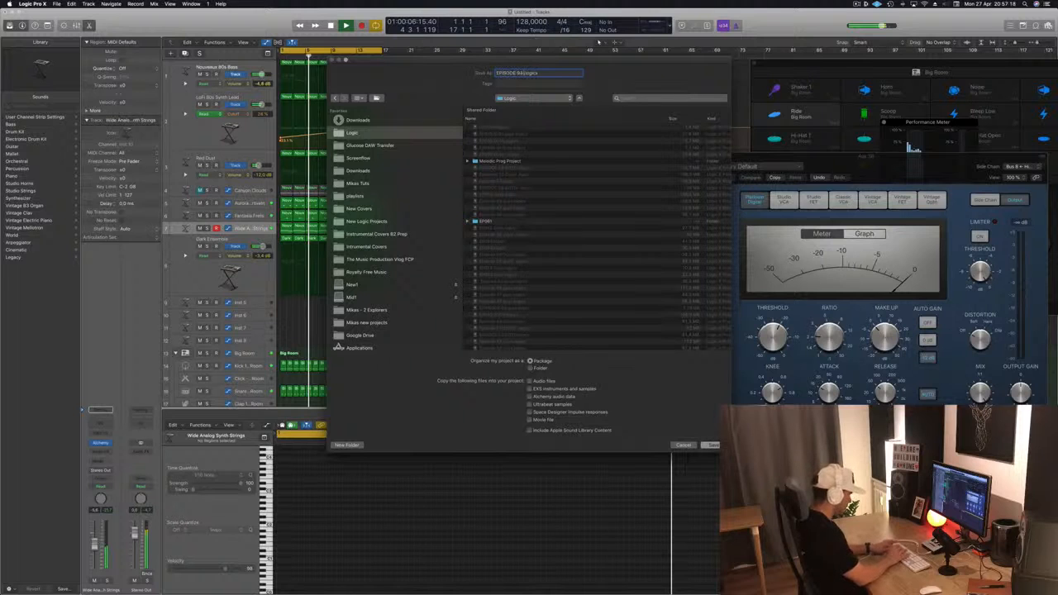
{"action": "type", "text": "YS"}
{"action": "key", "text": "Return"}
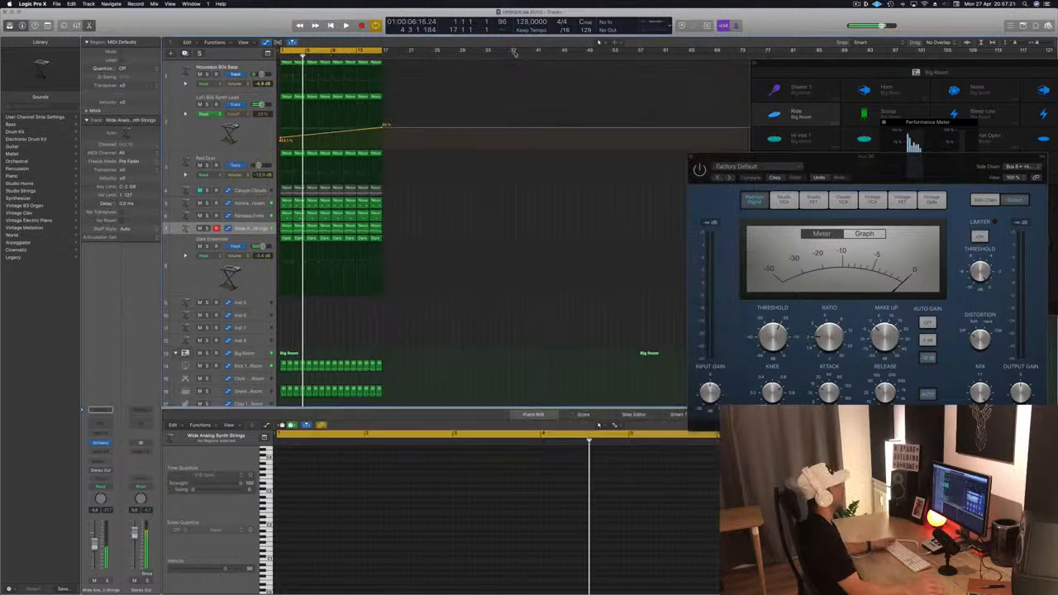
Play the arrangement from the start and select the Dark Ensemble track.
{"action": "key", "text": "Return"}
{"action": "key", "text": "space"}
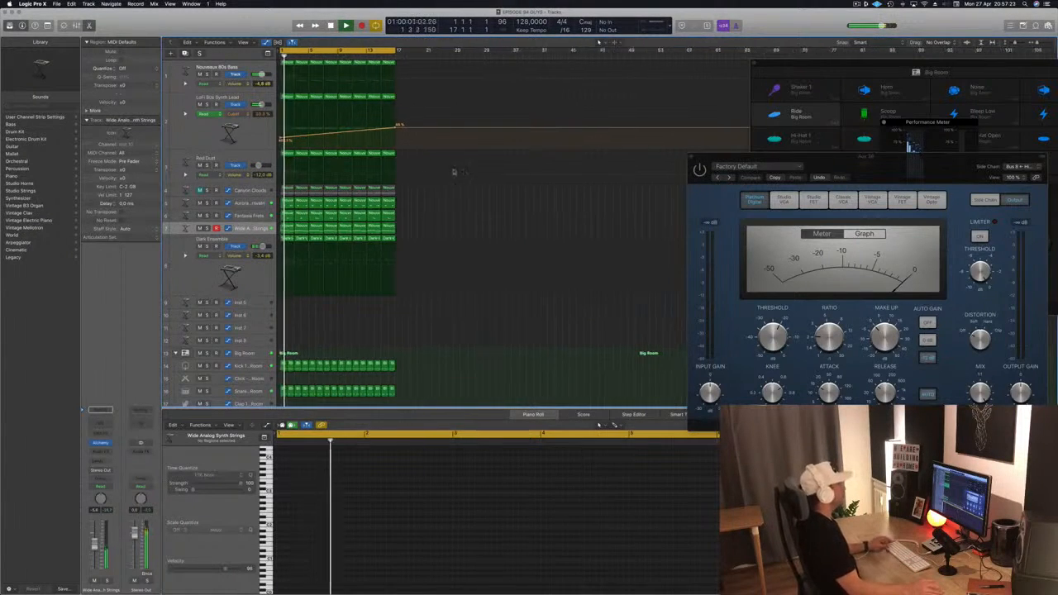
{"action": "left_click", "coordinate": [201, 277]}
{"action": "left_click", "coordinate": [417, 220]}
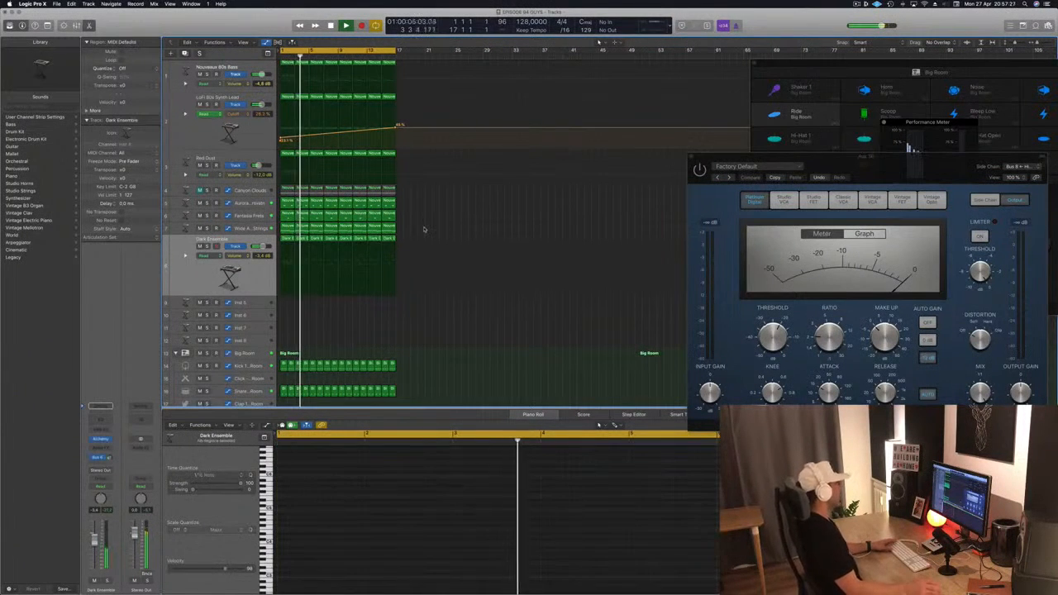
{"action": "scroll", "coordinate": [430, 220], "scroll_direction": "up", "scroll_amount": 3}
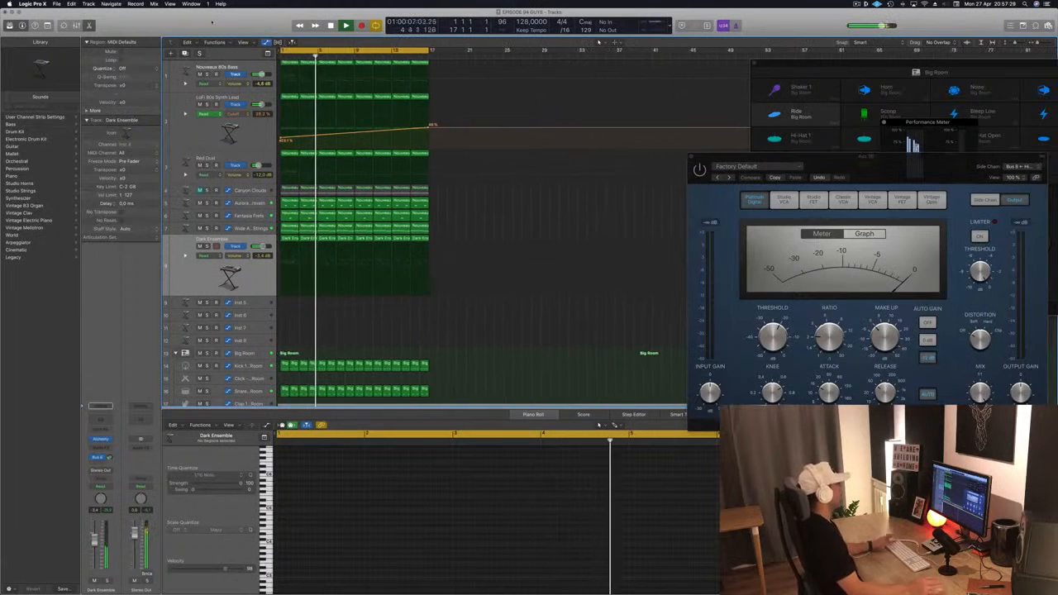
Audition the Nouveaux 80s Bass track in solo from the start and open its Alchemy instrument.
{"action": "left_click", "coordinate": [212, 75]}
{"action": "key", "text": "Return"}
{"action": "left_click", "coordinate": [207, 75]}
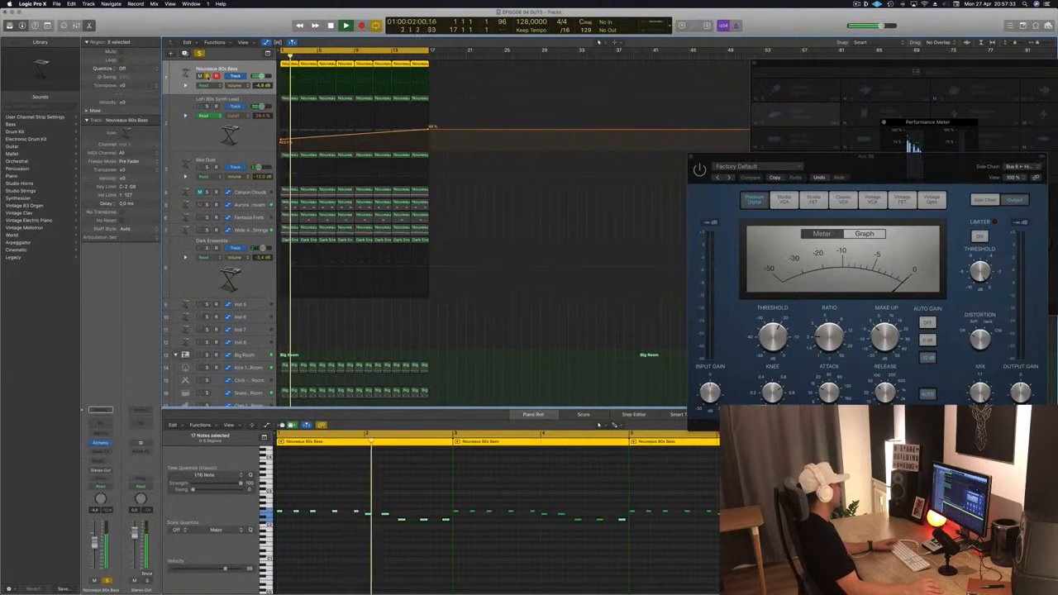
{"action": "key", "text": "s"}
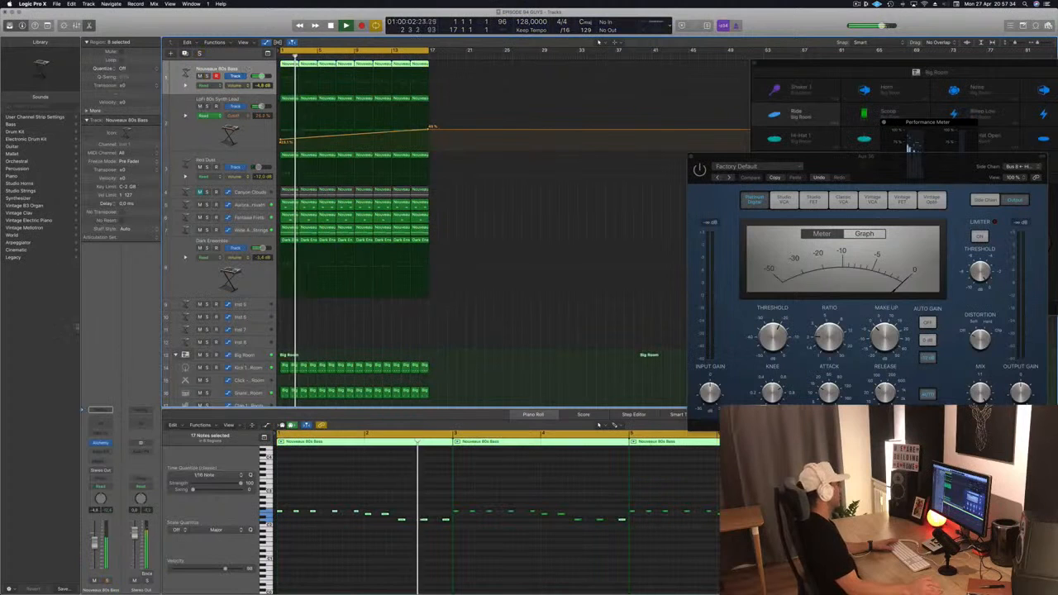
{"action": "left_click", "coordinate": [100, 443]}
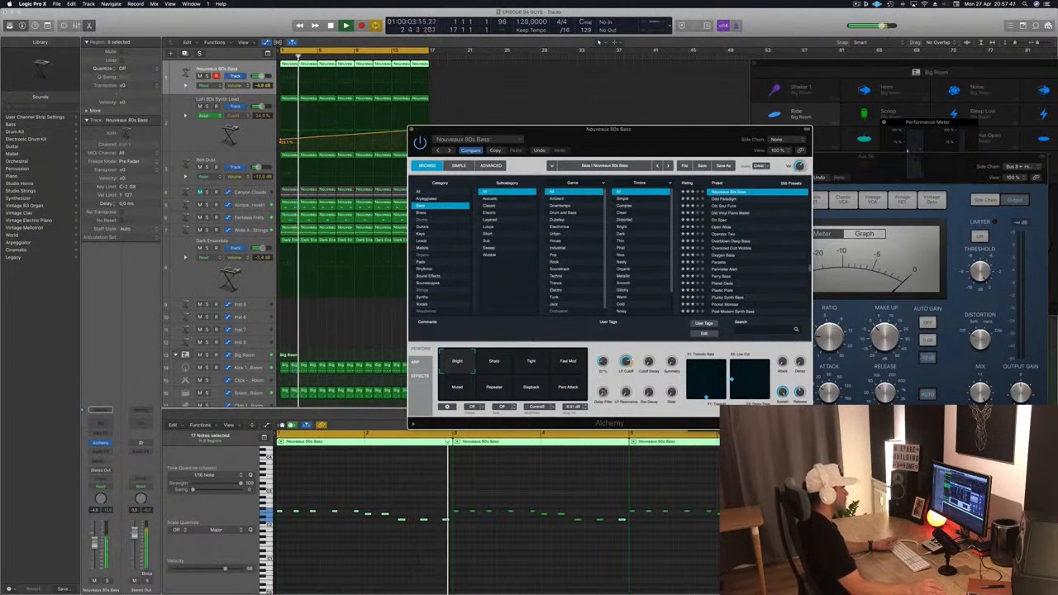
{"action": "left_click", "coordinate": [345, 216]}
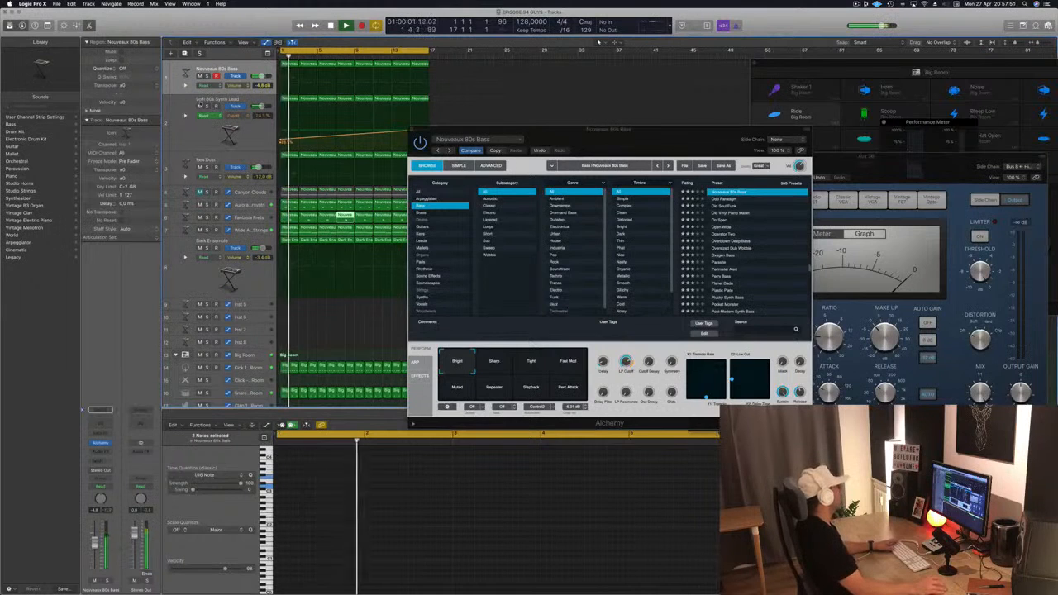
Mute the tracks from LoFi 80s Synth Lead down to Dark Ensemble and move the bass's Alchemy window clear of the arrangement.
{"action": "left_click_drag", "start_coordinate": [198, 103], "coordinate": [203, 127]}
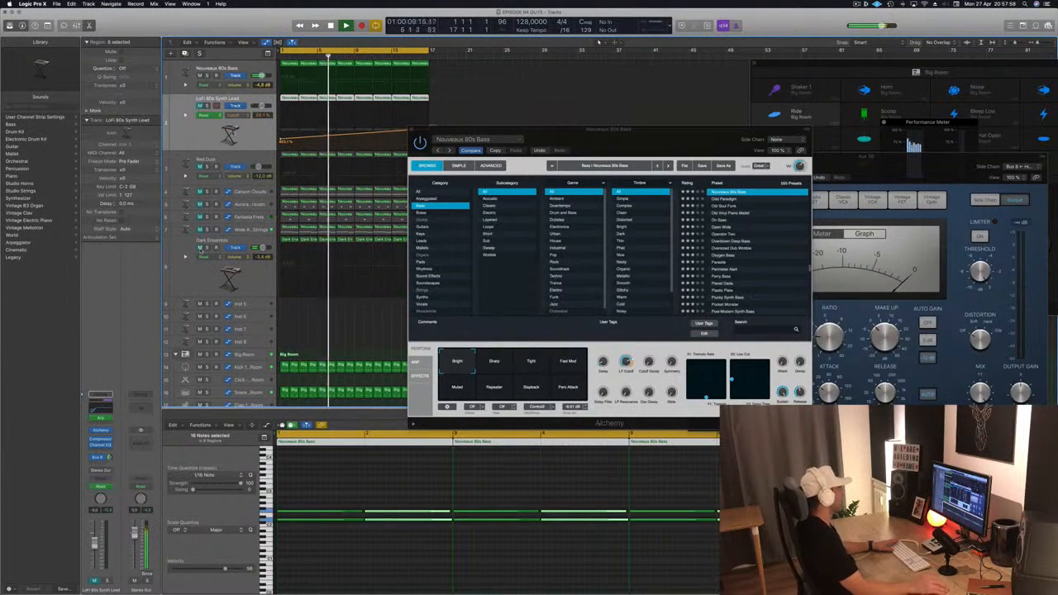
{"action": "left_click", "coordinate": [210, 86]}
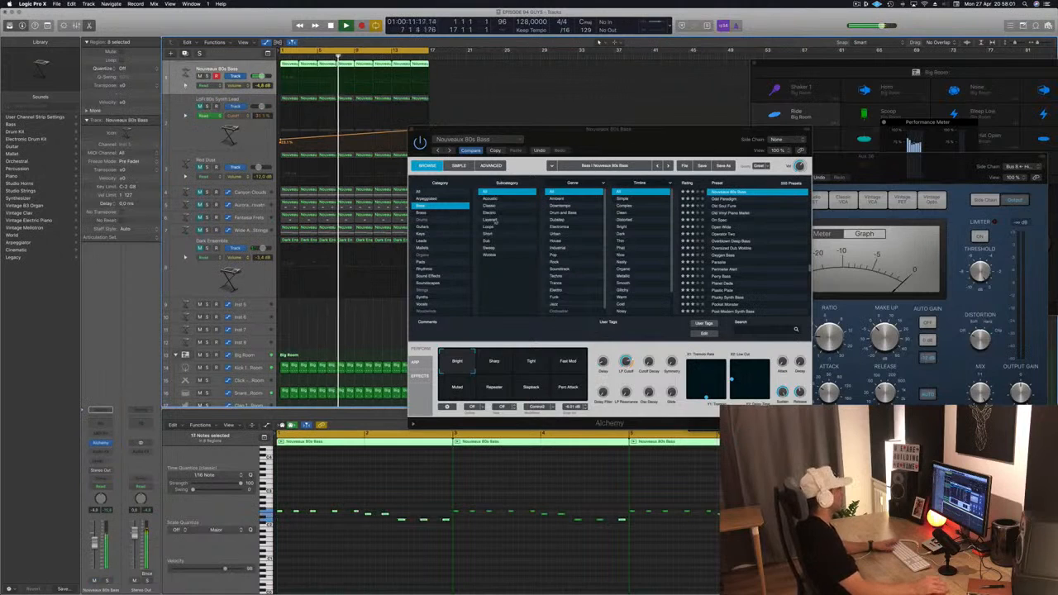
{"action": "left_click_drag", "start_coordinate": [628, 130], "coordinate": [732, 65]}
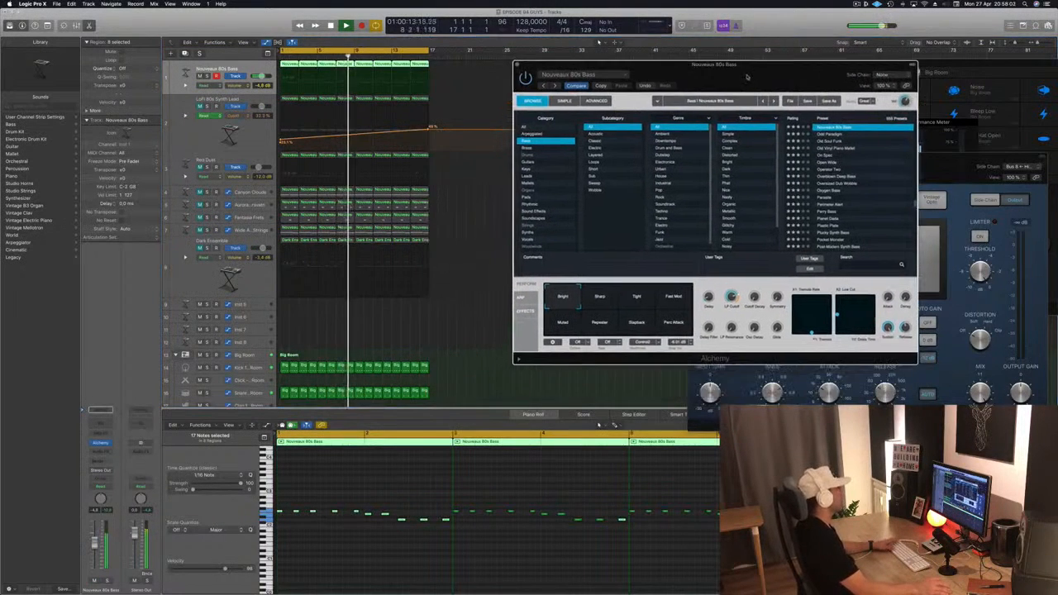
{"action": "key", "text": "Return"}
Audition Wide Analog Synth Strings against the bass, mute it again, and unmute Canyon Clouds as the reference part instead.
{"action": "left_click", "coordinate": [200, 230]}
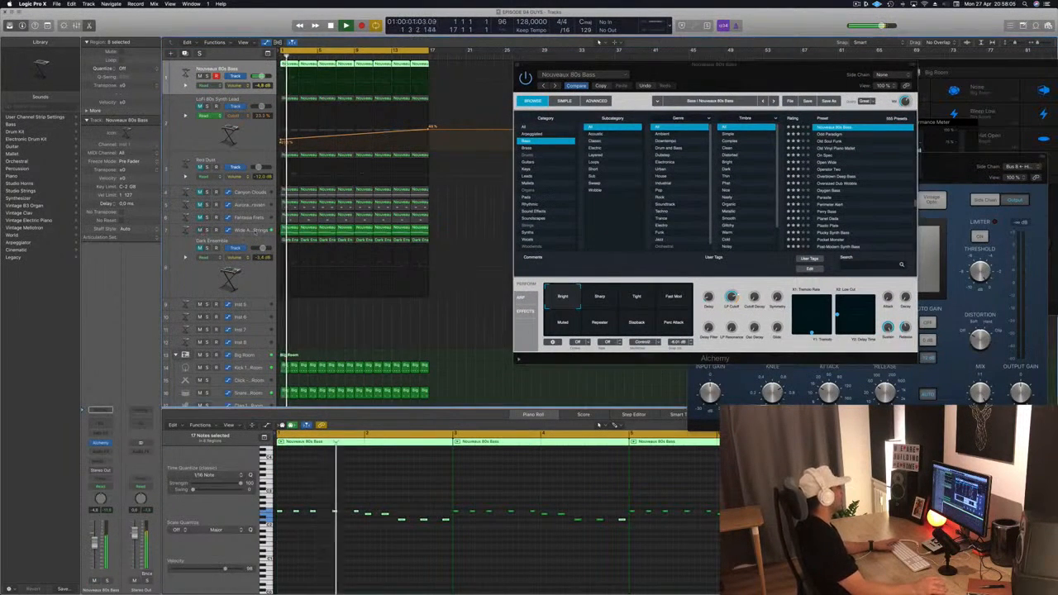
{"action": "left_click", "coordinate": [187, 231]}
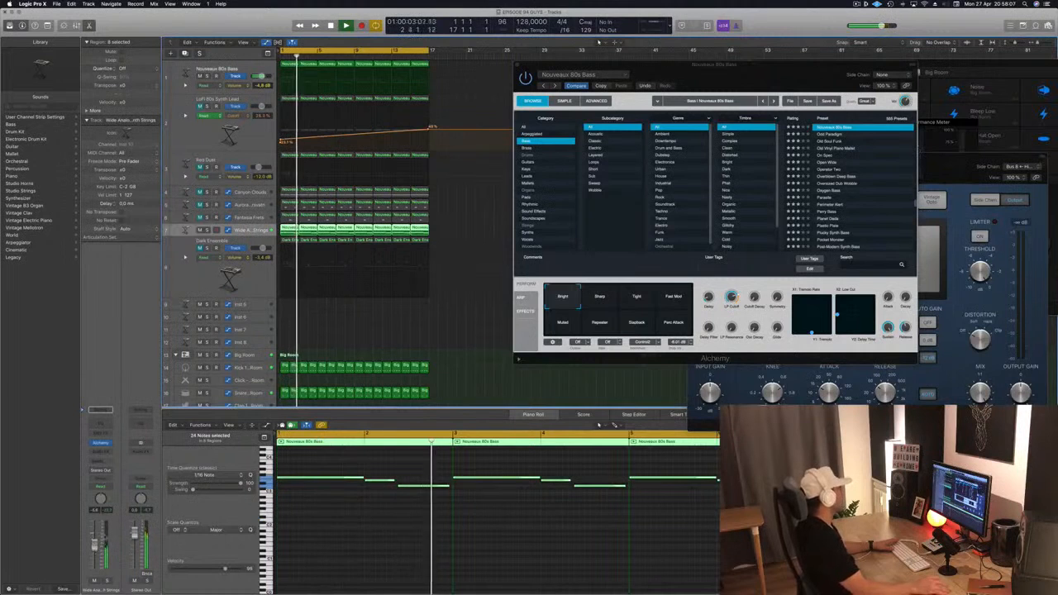
{"action": "left_click", "coordinate": [200, 230]}
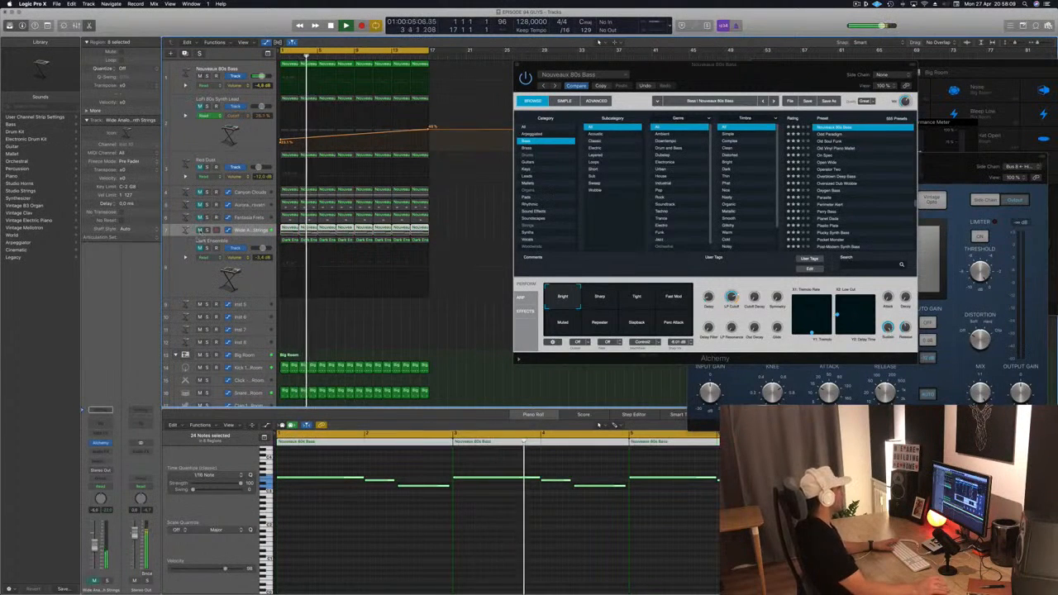
{"action": "left_click", "coordinate": [200, 192]}
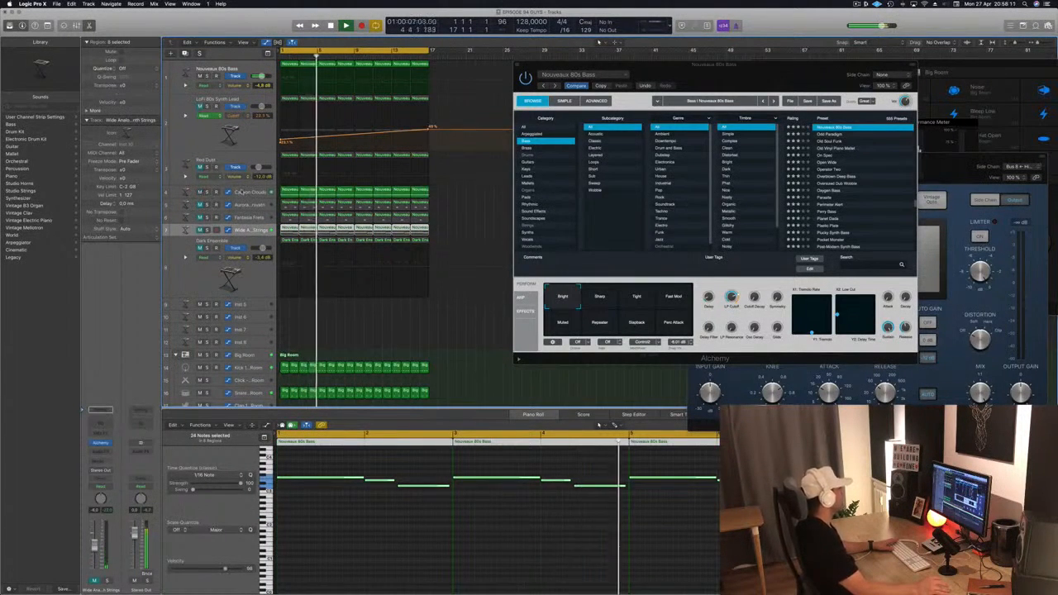
{"action": "left_click", "coordinate": [187, 191]}
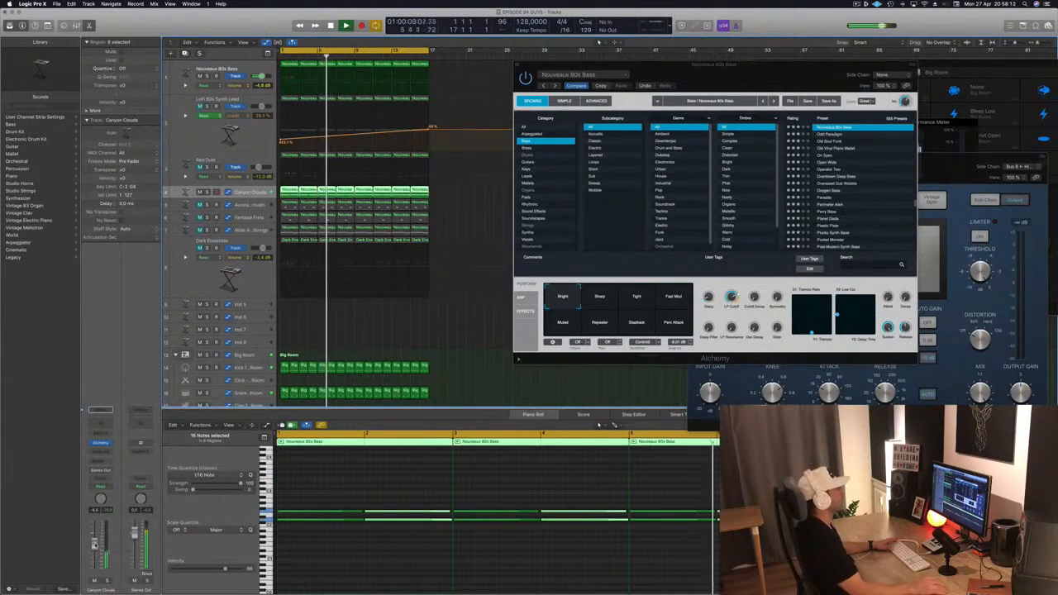
Play Nouveaux 80s Bass from the start and try out the Cutoff Decay control in Alchemy.
{"action": "left_click", "coordinate": [775, 78]}
{"action": "left_click", "coordinate": [252, 71]}
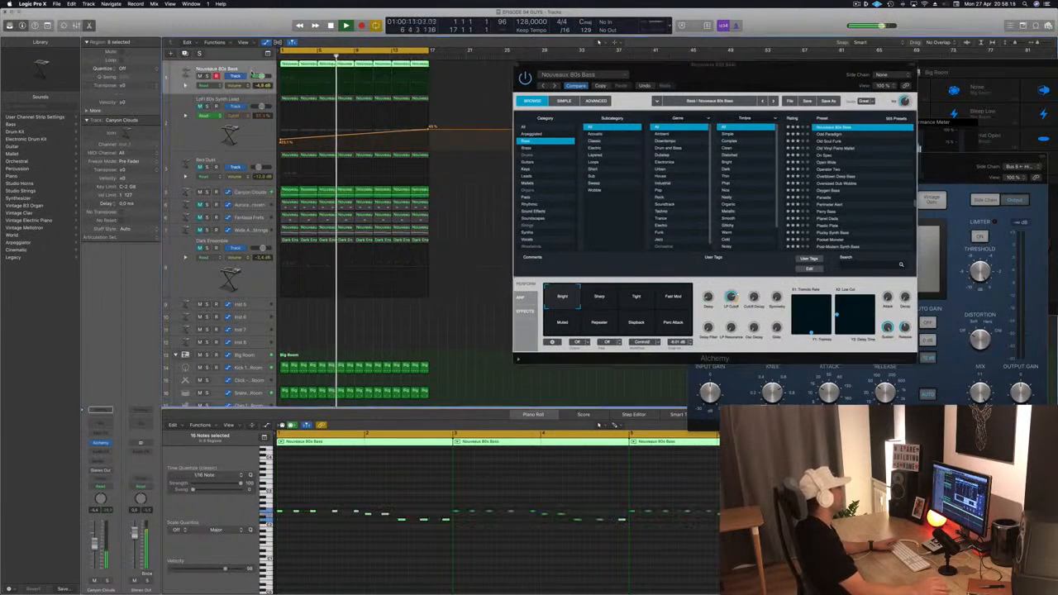
{"action": "key", "text": "Return"}
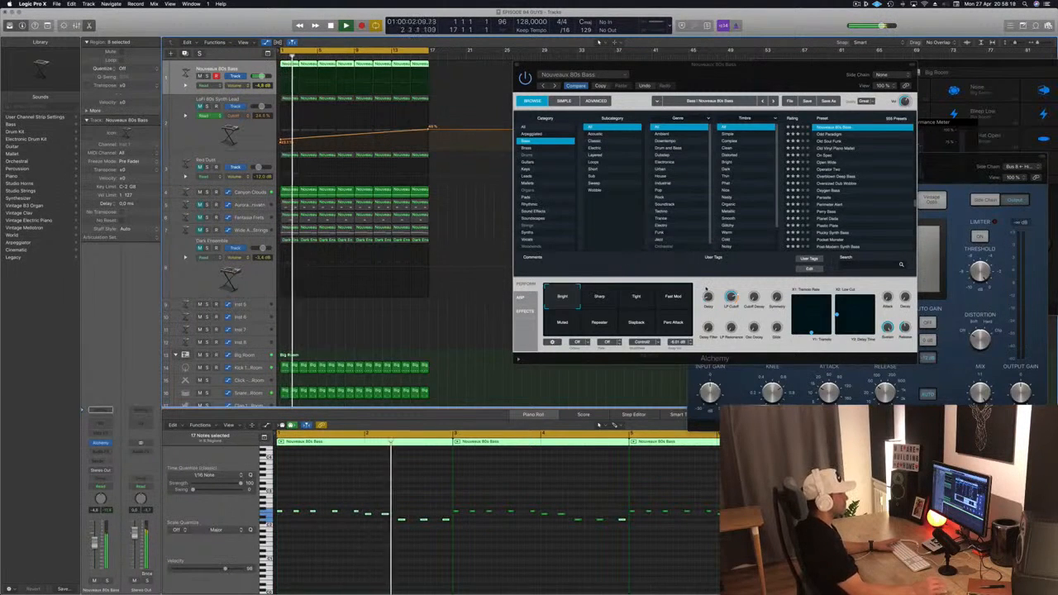
{"action": "left_click_drag", "start_coordinate": [755, 297], "coordinate": [756, 280]}
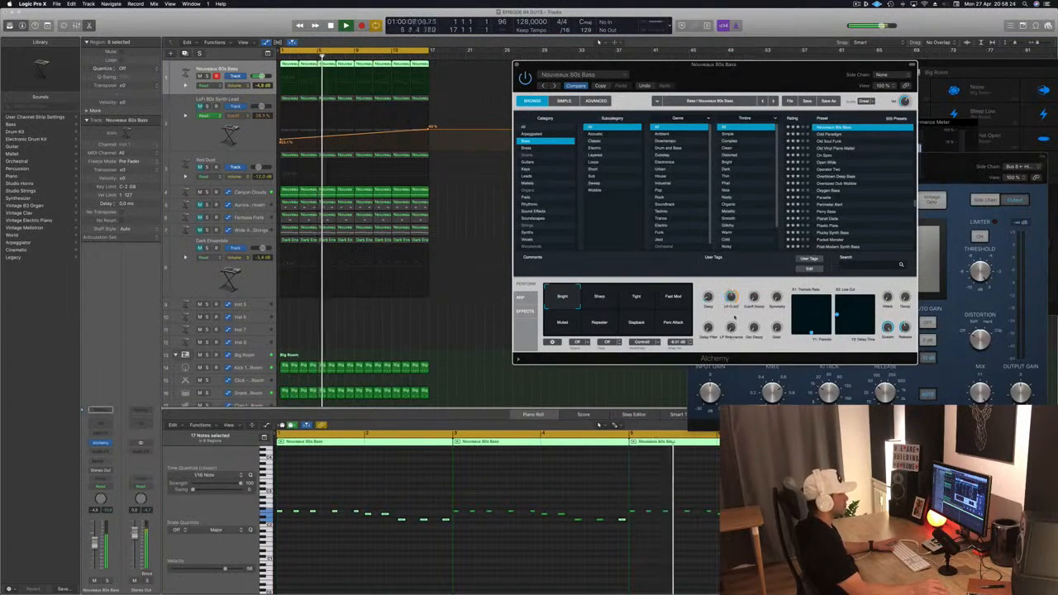
Examine the first note of the Nouveaux 80s Bass pattern up close in the Piano Roll.
{"action": "left_click", "coordinate": [363, 477]}
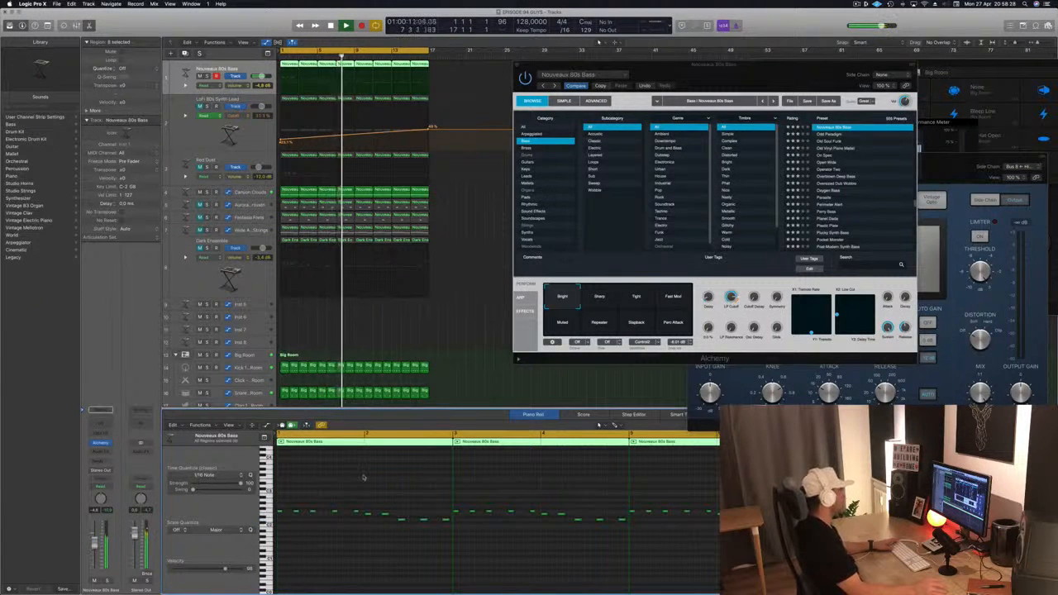
{"action": "left_click", "coordinate": [281, 512]}
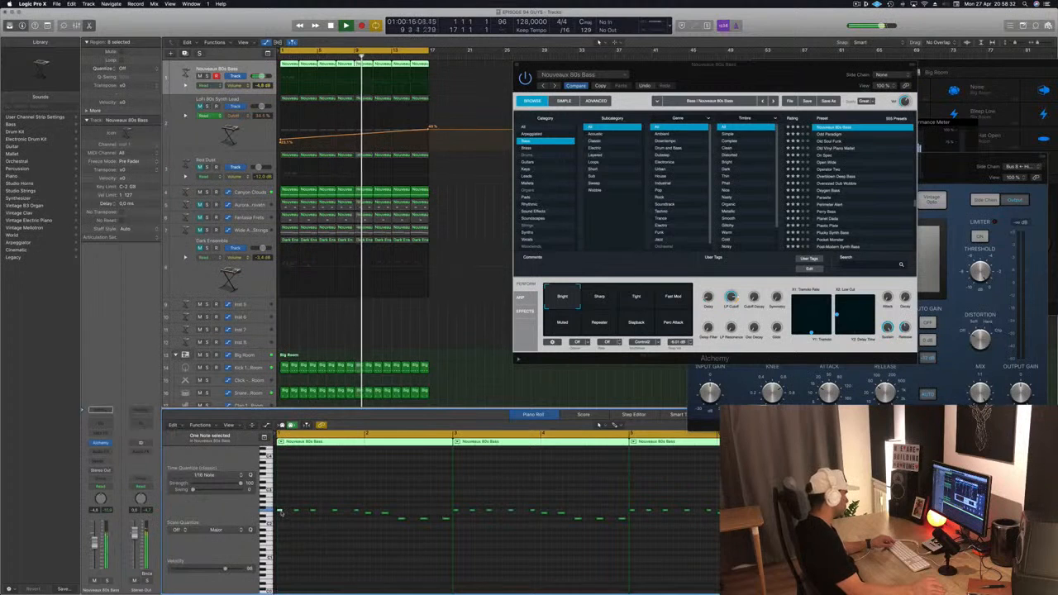
{"action": "key", "text": "z"}
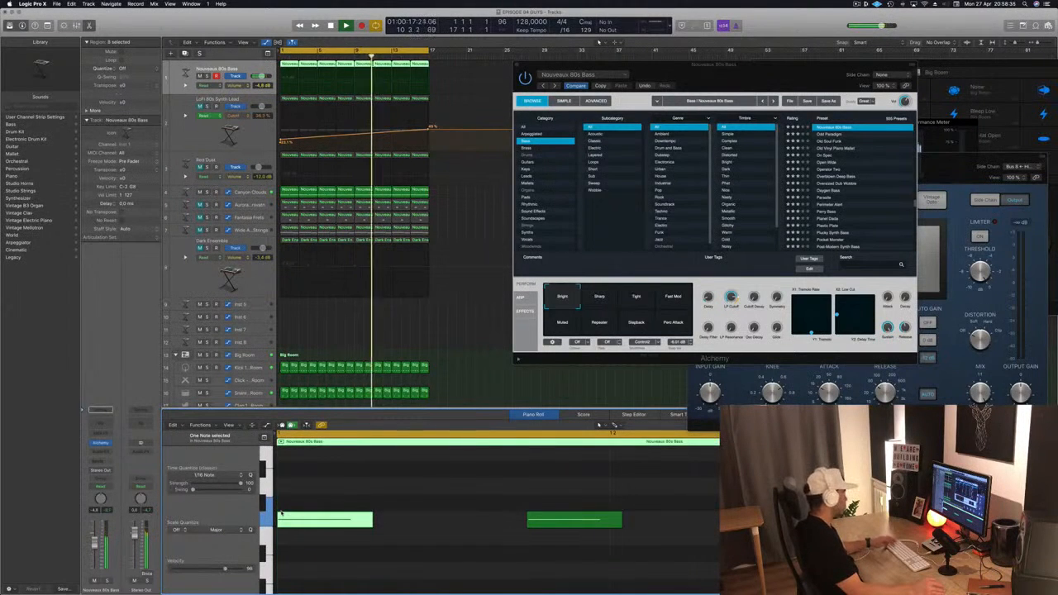
Select only the first Nouveaux 80s Bass region and show its complete two-bar pattern in the Piano Roll during playback.
{"action": "left_click", "coordinate": [463, 318]}
{"action": "key", "text": "s"}
{"action": "key", "text": "space"}
{"action": "key", "text": "space"}
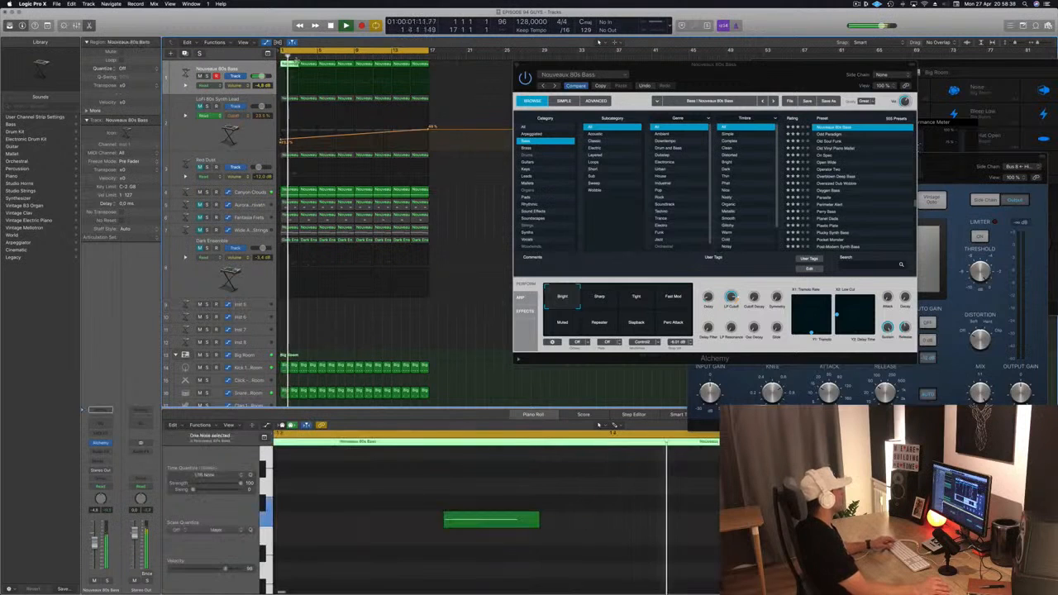
{"action": "key", "text": "space"}
{"action": "scroll", "coordinate": [427, 536], "scroll_direction": "down", "scroll_amount": 10}
{"action": "key", "text": "space"}
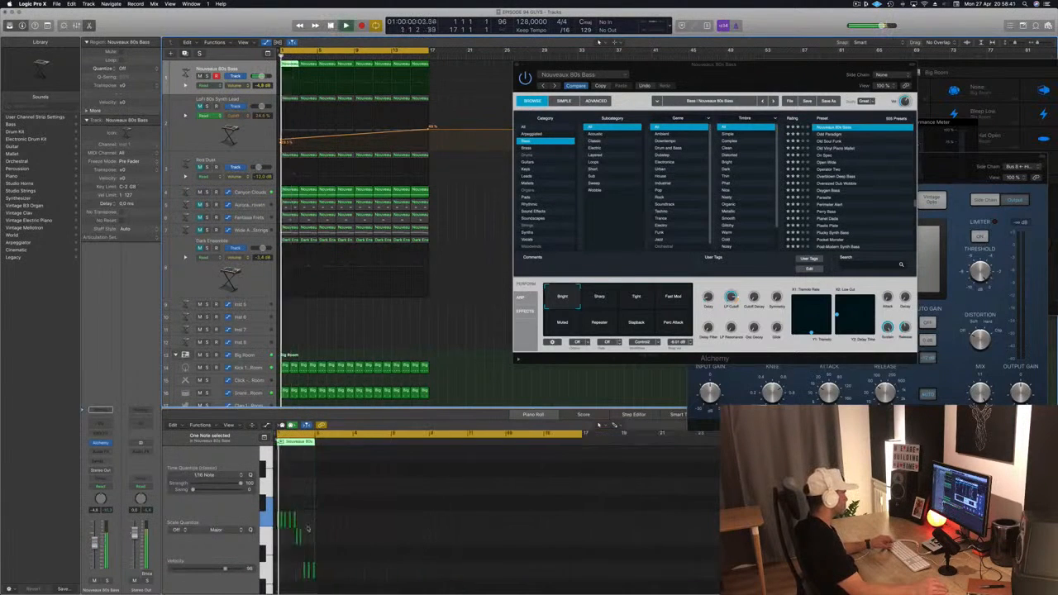
{"action": "scroll", "coordinate": [307, 527], "scroll_direction": "down", "scroll_amount": 10}
{"action": "scroll", "coordinate": [308, 529], "scroll_direction": "up", "scroll_amount": 2}
{"action": "scroll", "coordinate": [300, 535], "scroll_direction": "up", "scroll_amount": 5}
{"action": "scroll", "coordinate": [299, 534], "scroll_direction": "up", "scroll_amount": 1}
Duplicate the bass pattern's third note and the first of its lowest notes in bar 2, placing each copy directly after its original.
{"action": "left_click", "coordinate": [315, 512]}
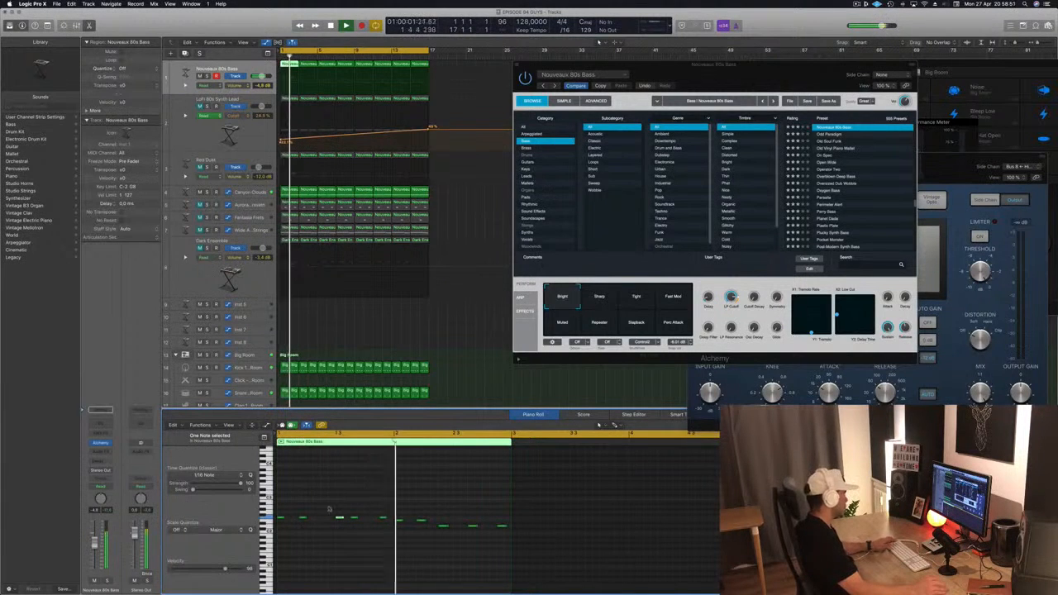
{"action": "left_click_drag", "start_coordinate": [341, 519], "coordinate": [328, 523]}
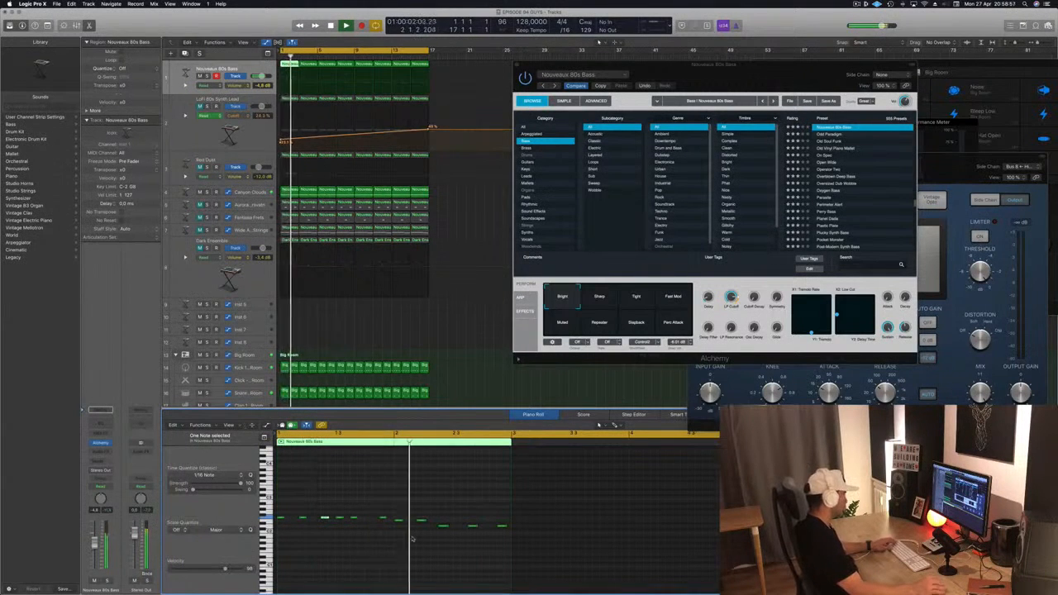
{"action": "key", "text": "Return"}
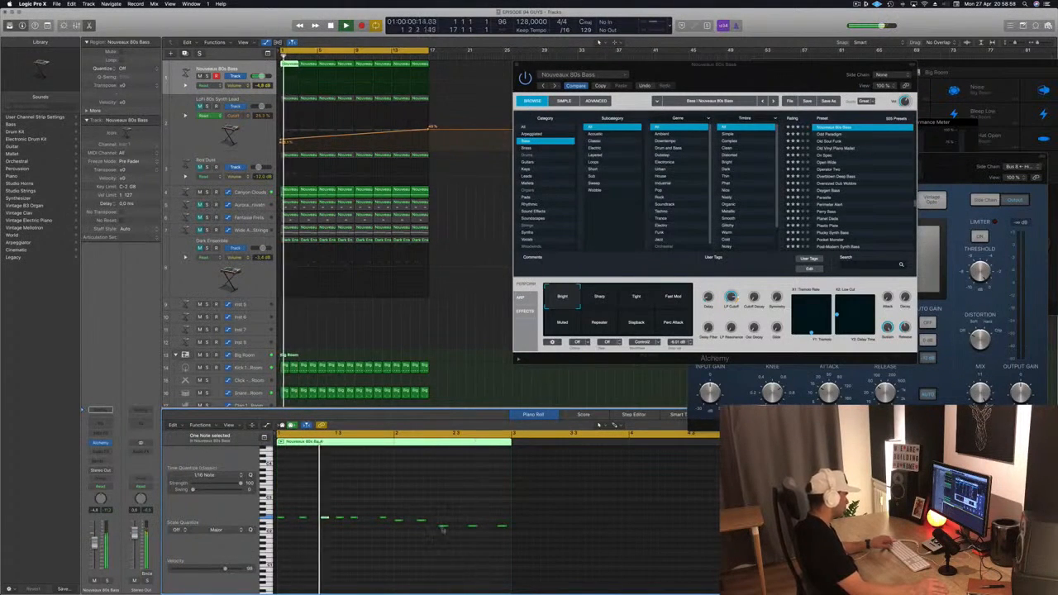
{"action": "left_click_drag", "start_coordinate": [444, 527], "coordinate": [460, 529]}
{"action": "key", "text": "Return"}
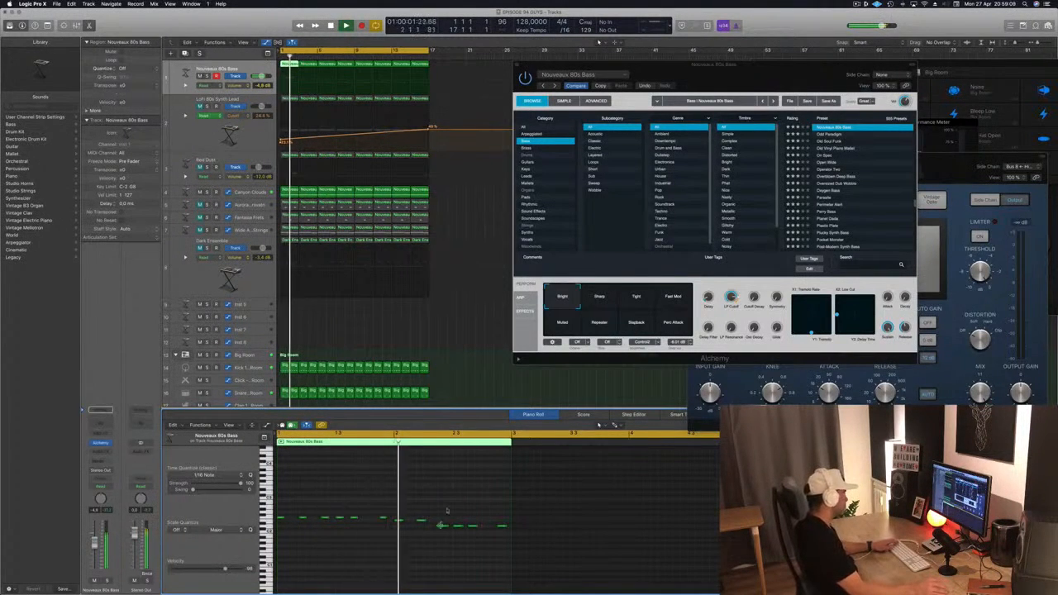
Copy the second note of bar 2 to directly after itself and play the bass pattern.
{"action": "key", "text": "space"}
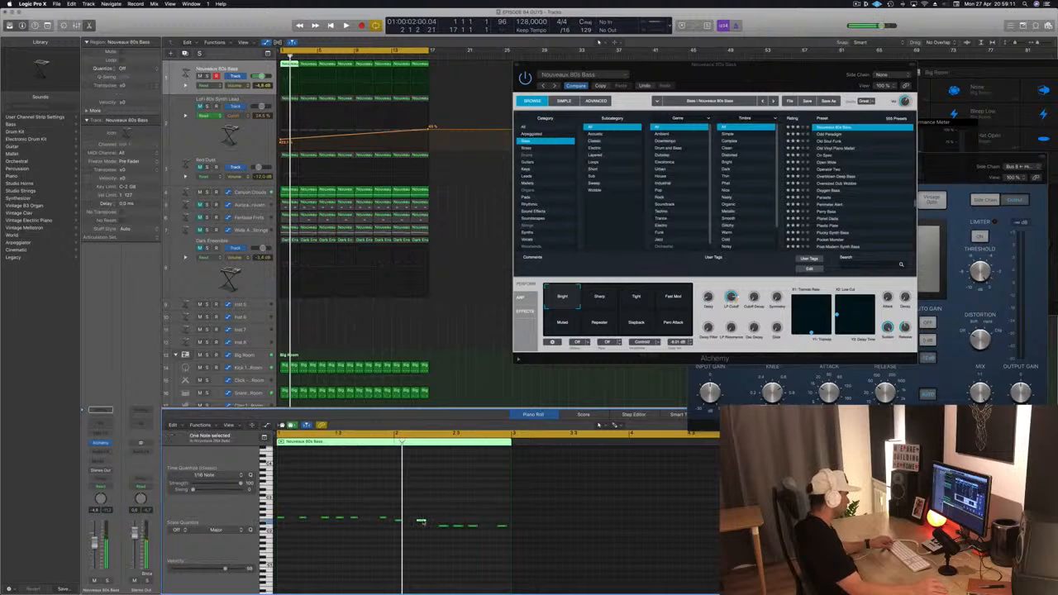
{"action": "left_click_drag", "start_coordinate": [422, 520], "coordinate": [436, 522]}
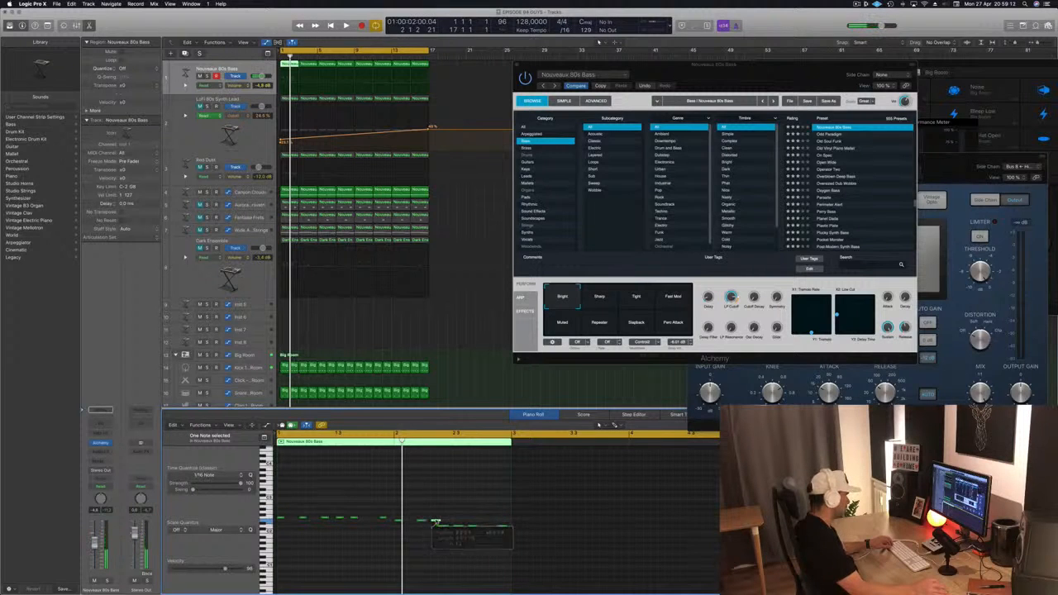
{"action": "key", "text": "space"}
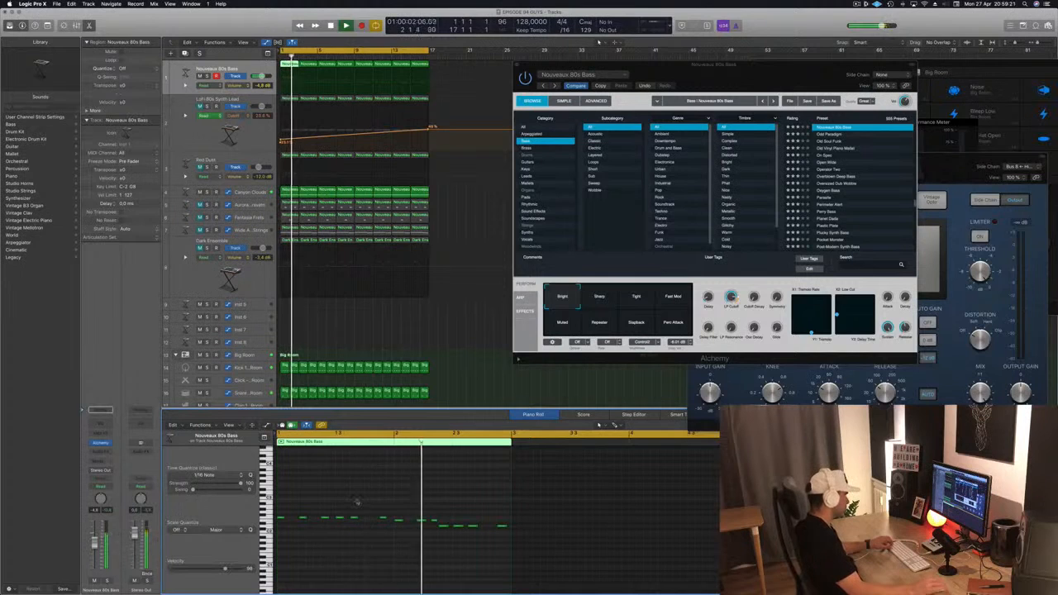
Try an extra note after the fifth note of bar 1, and duplicate the bar's second note directly before the third.
{"action": "left_click", "coordinate": [354, 518]}
{"action": "left_click_drag", "start_coordinate": [355, 519], "coordinate": [370, 519]}
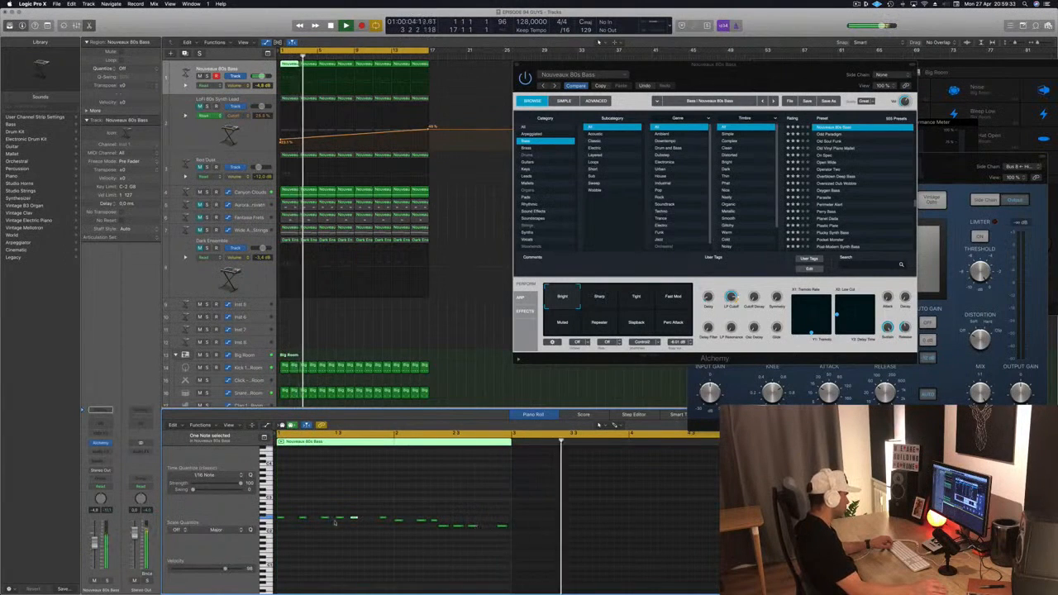
{"action": "left_click_drag", "start_coordinate": [302, 519], "coordinate": [317, 519]}
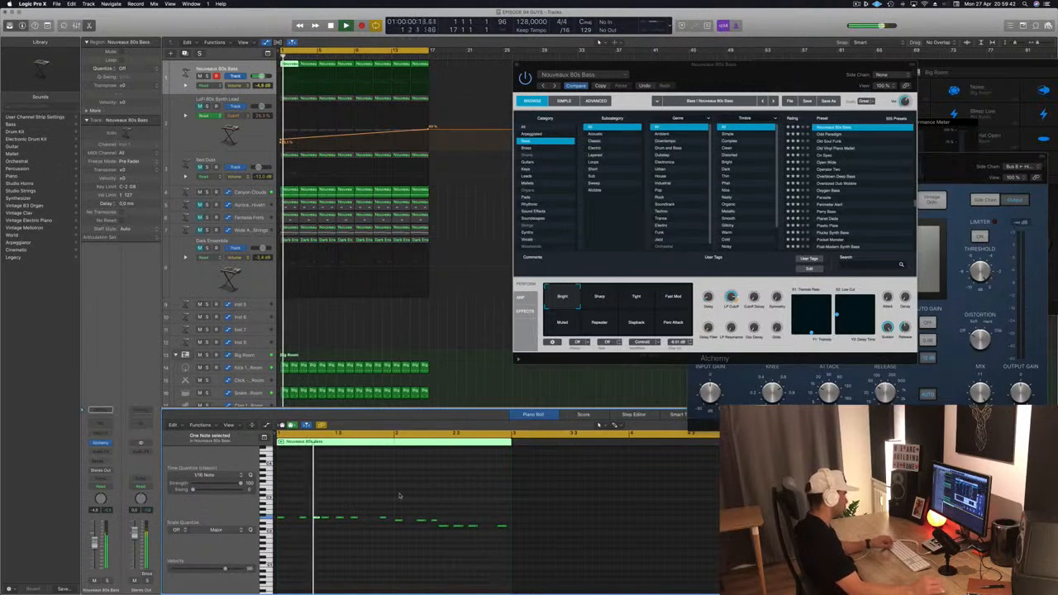
{"action": "key", "text": "super+Left"}
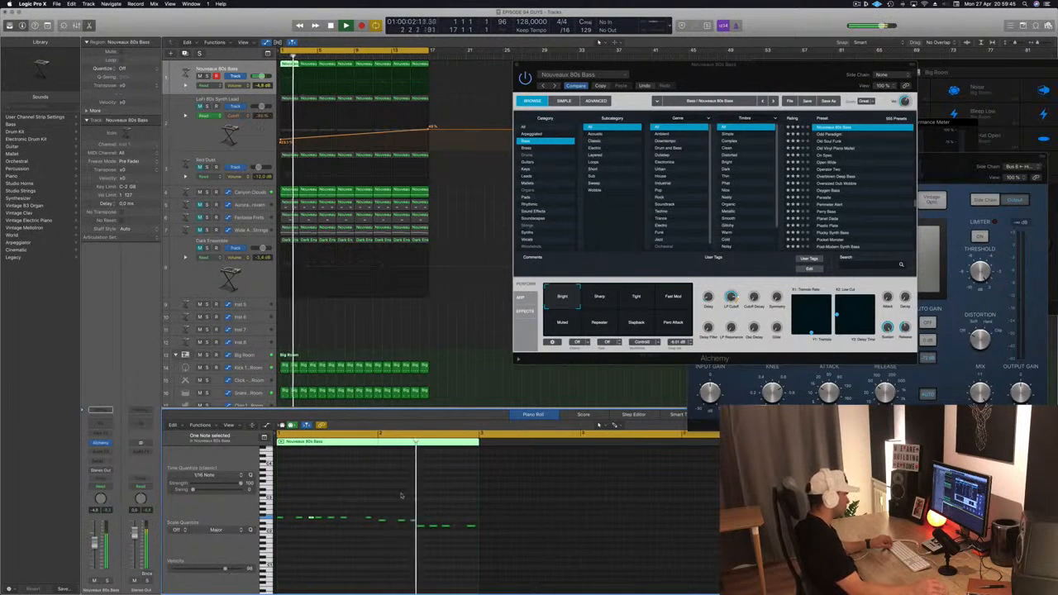
Delete the unedited Nouveaux 80s Bass regions after the first and fill the loop up to bar 17 with copies of the edited region.
{"action": "left_click", "coordinate": [447, 64]}
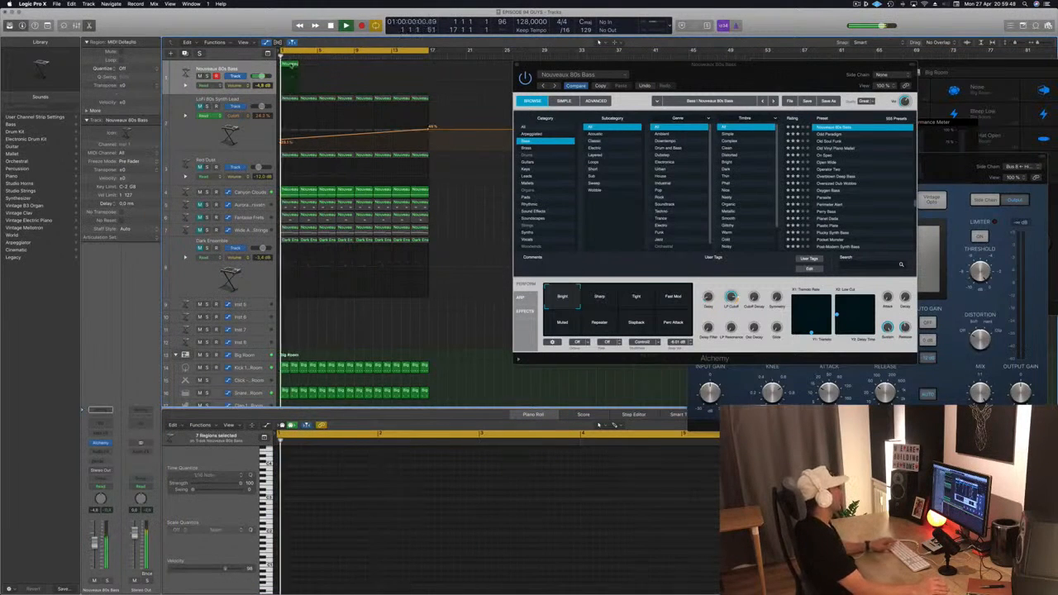
{"action": "key", "text": "space"}
{"action": "left_click", "coordinate": [290, 65]}
{"action": "left_click_drag", "start_coordinate": [303, 70], "coordinate": [312, 69]}
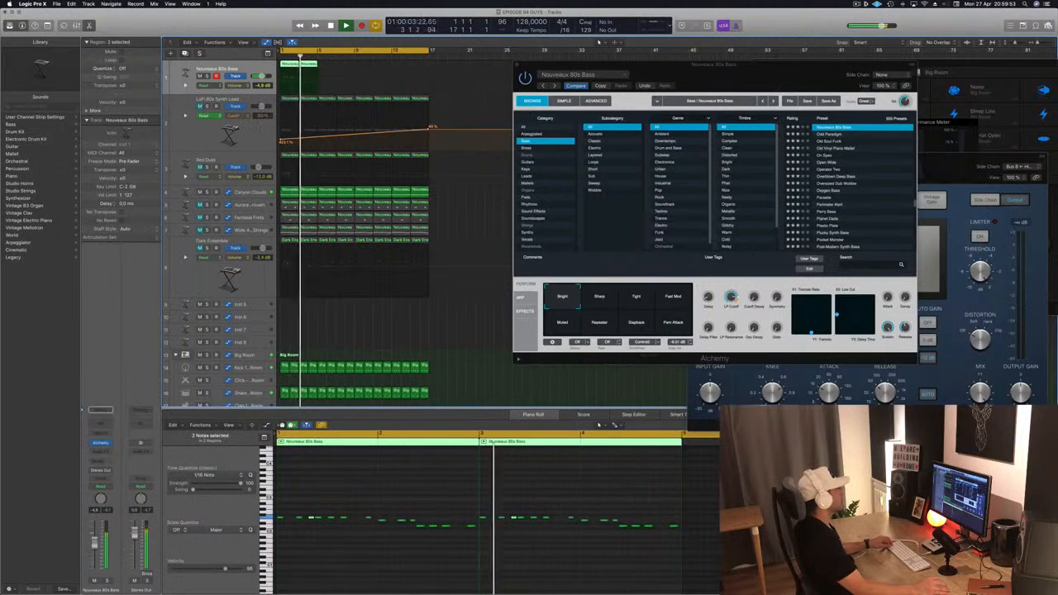
{"action": "left_click_drag", "start_coordinate": [331, 68], "coordinate": [362, 72]}
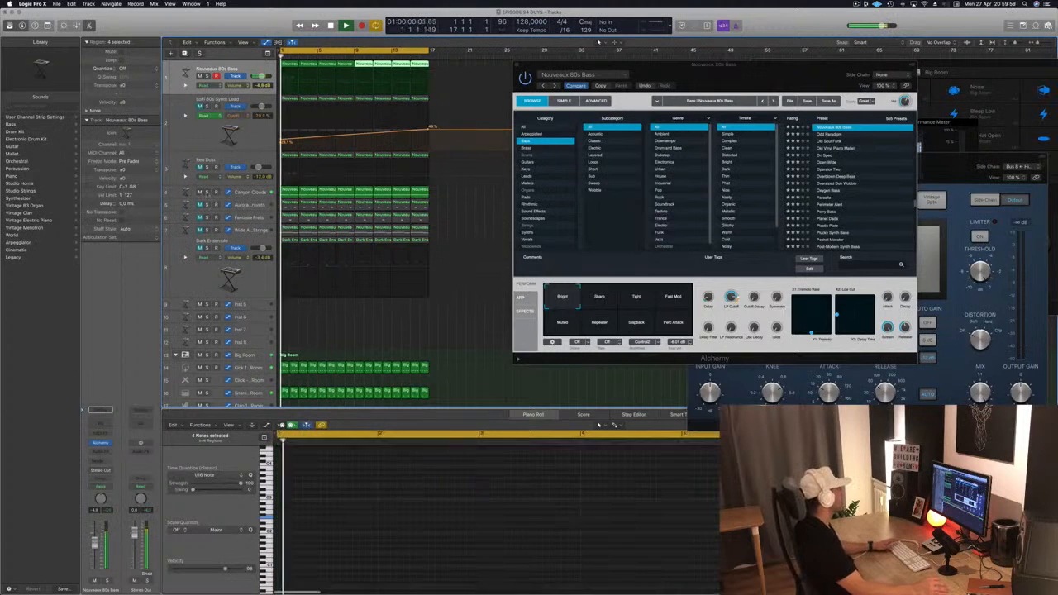
Unmute the Dark Ensemble track and show its notes across the loop in the Piano Roll.
{"action": "left_click", "coordinate": [199, 248]}
{"action": "left_click", "coordinate": [197, 270]}
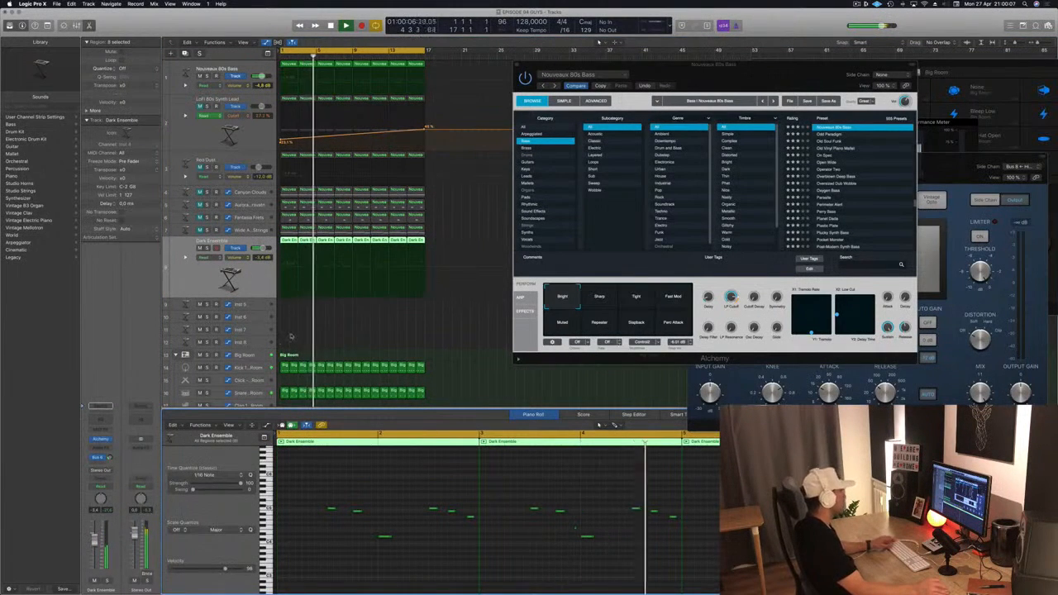
{"action": "key", "text": "z"}
{"action": "scroll", "coordinate": [291, 336], "scroll_direction": "left", "scroll_amount": 2}
{"action": "key", "text": "Tab"}
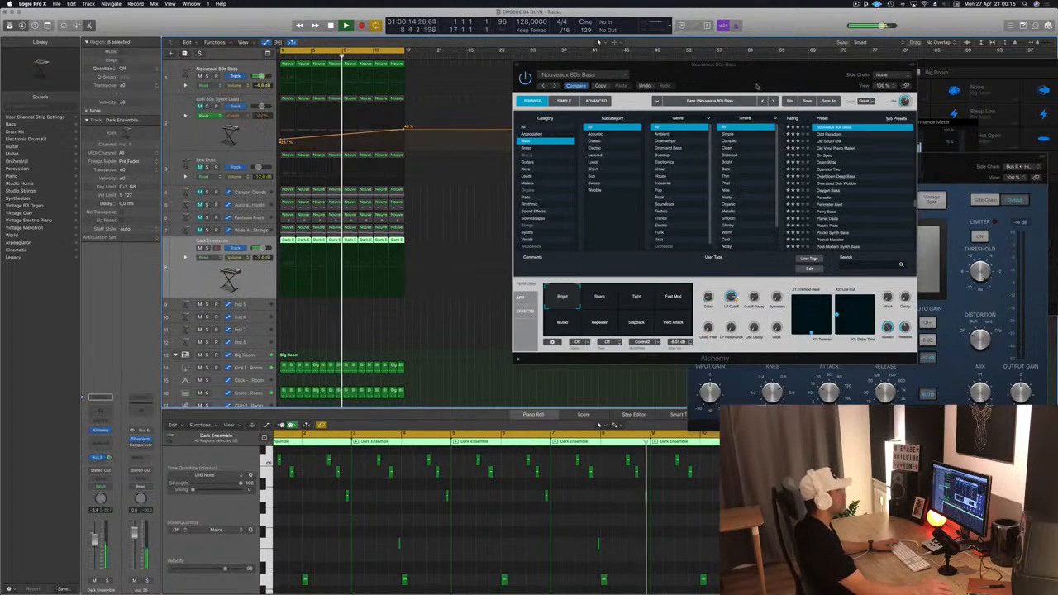
Move the Alchemy window lower, try the Red Dust track in the mix, and bring in the LoFi 80s Synth Lead instead.
{"action": "left_click_drag", "start_coordinate": [758, 85], "coordinate": [753, 122]}
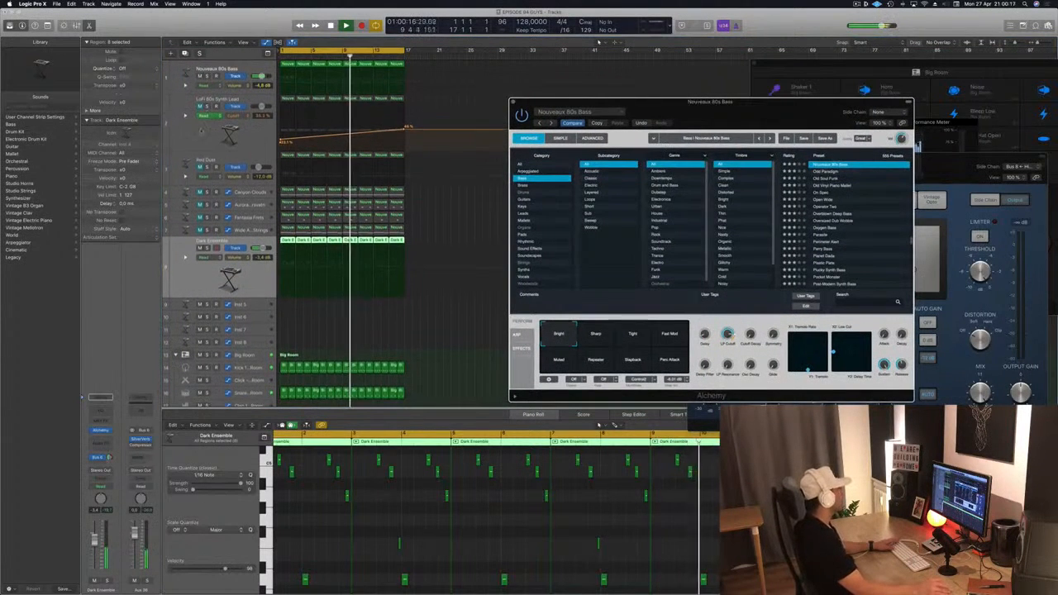
{"action": "left_click", "coordinate": [202, 168]}
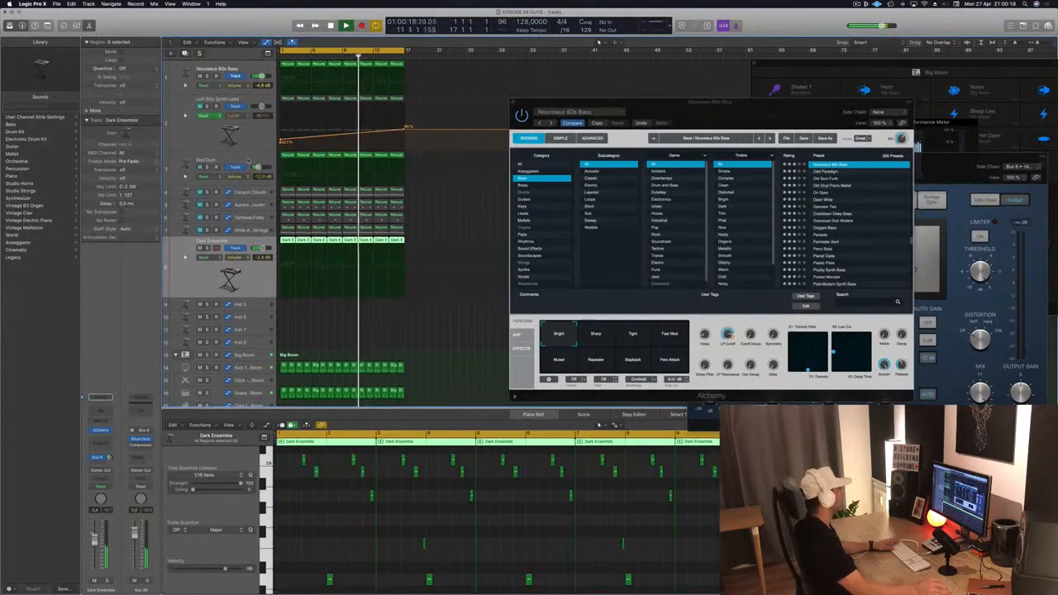
{"action": "left_click", "coordinate": [200, 168]}
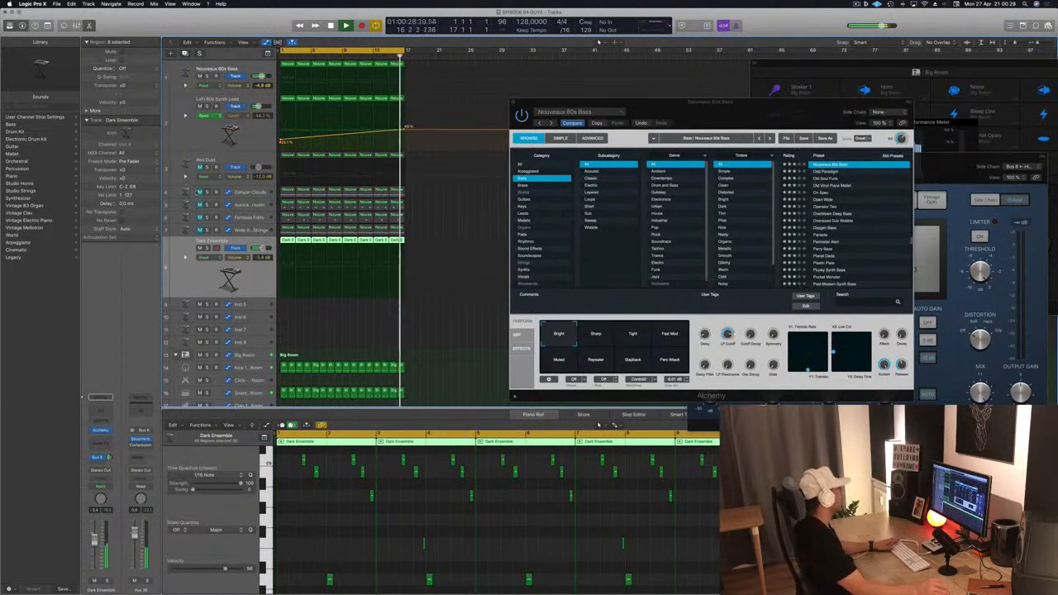
Unmute the Canyon Clouds track and the Aurora track below it during playback.
{"action": "left_click", "coordinate": [248, 192]}
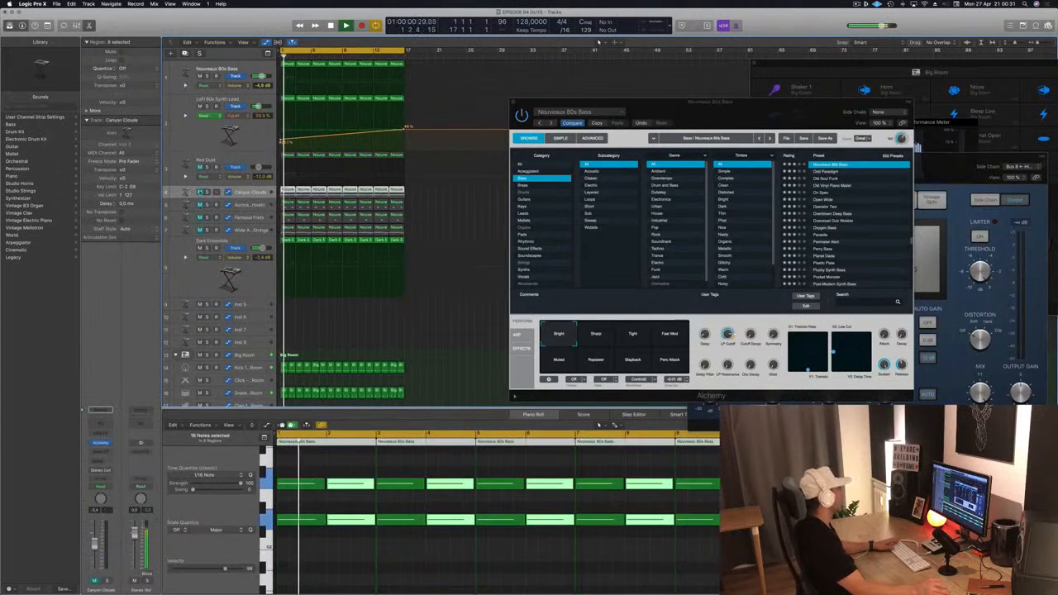
{"action": "left_click", "coordinate": [200, 192]}
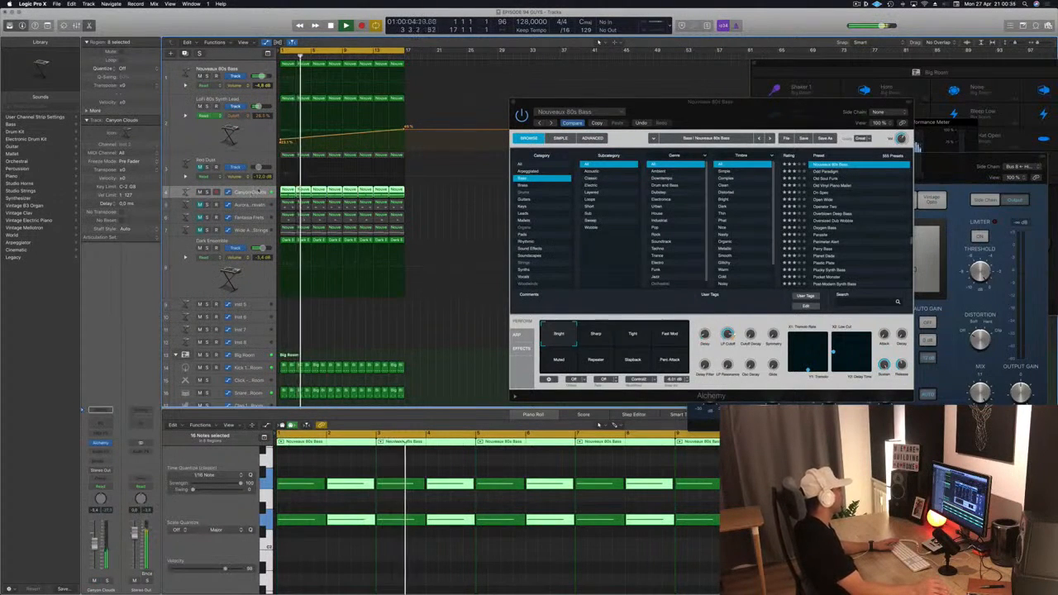
{"action": "left_click", "coordinate": [248, 205]}
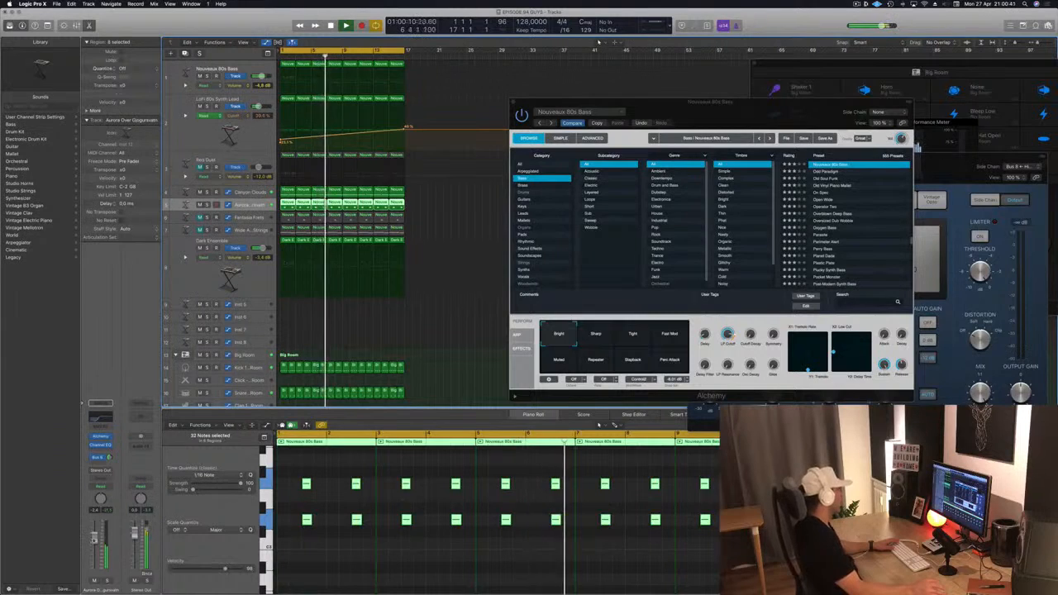
Audition Fantasia Frets in solo, then unmute it and the Wide Analog Synth Strings track in the full mix.
{"action": "left_click", "coordinate": [259, 216]}
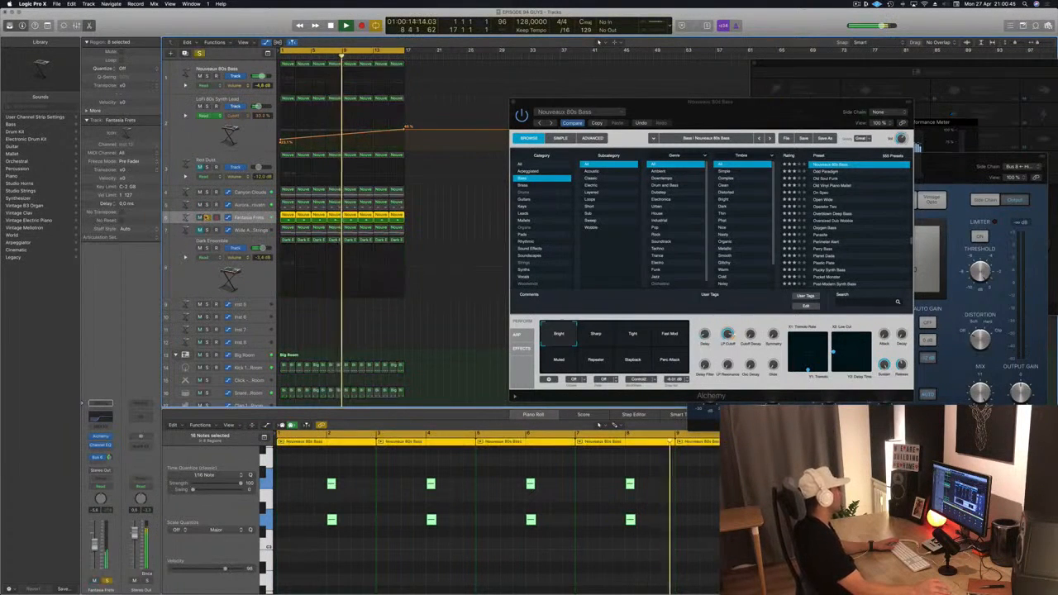
{"action": "left_click", "coordinate": [206, 217]}
{"action": "left_click", "coordinate": [200, 217]}
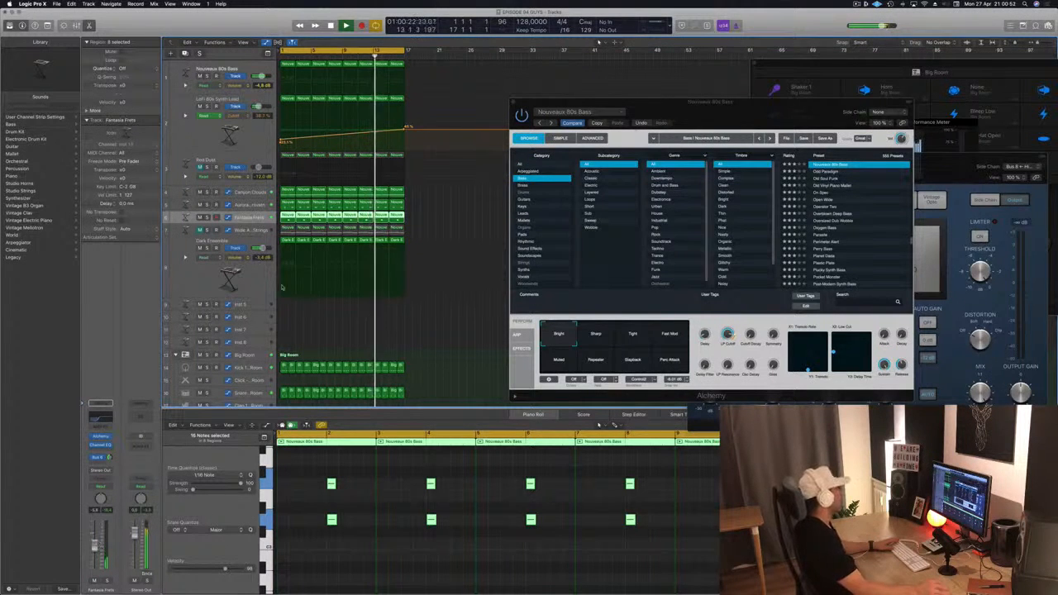
{"action": "left_click", "coordinate": [262, 231]}
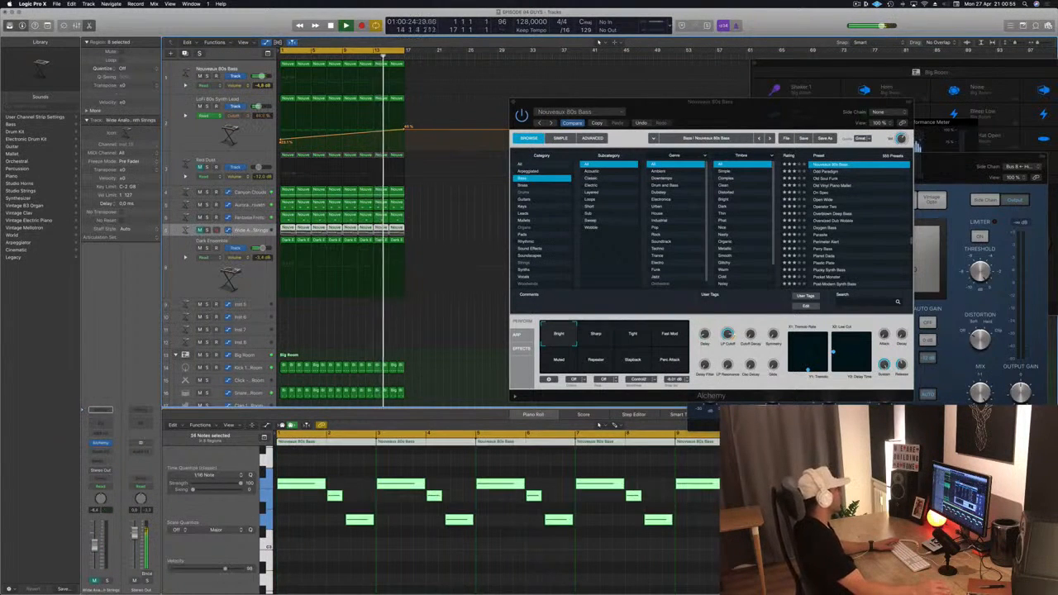
{"action": "left_click", "coordinate": [200, 229]}
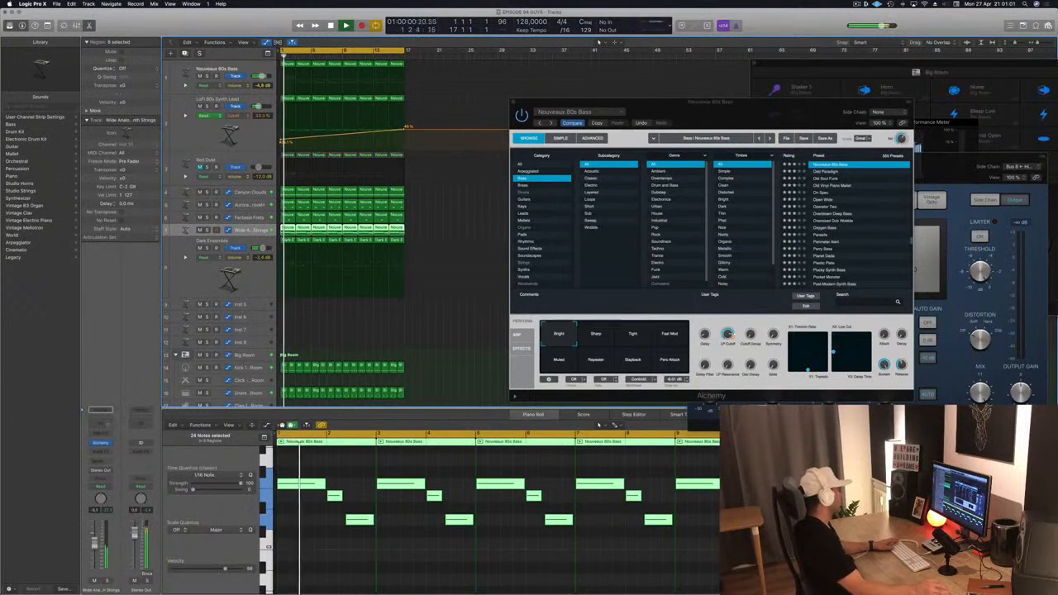
Add a Channel EQ to Wide Analog Synth Strings with a 24 dB/Oct low cut at 215 Hz, and close its window.
{"action": "left_click", "coordinate": [101, 411]}
{"action": "left_click", "coordinate": [49, 64]}
{"action": "left_click_drag", "start_coordinate": [47, 140], "coordinate": [217, 164]}
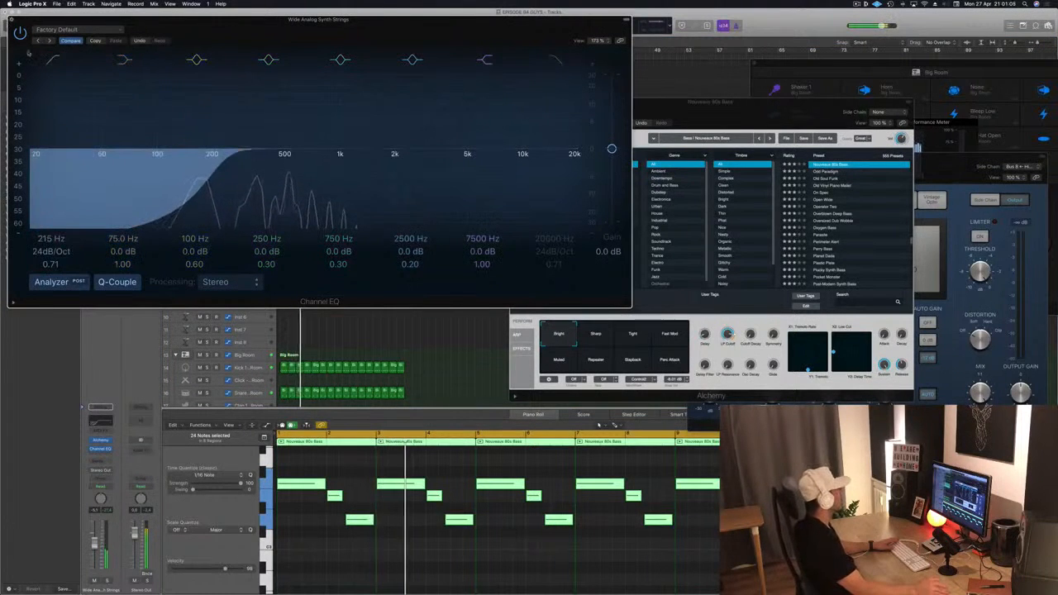
{"action": "left_click", "coordinate": [12, 19]}
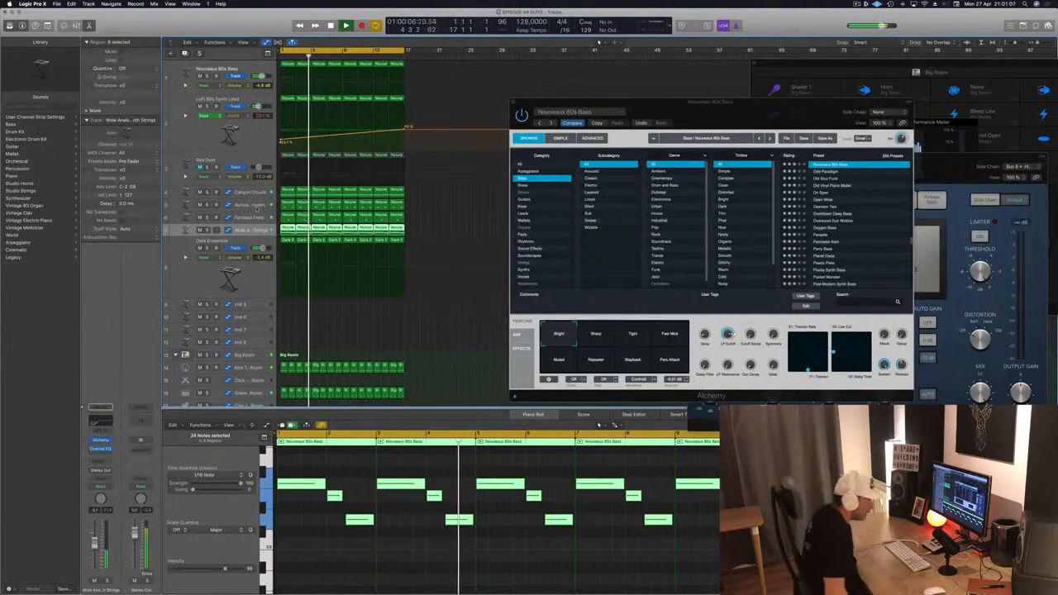